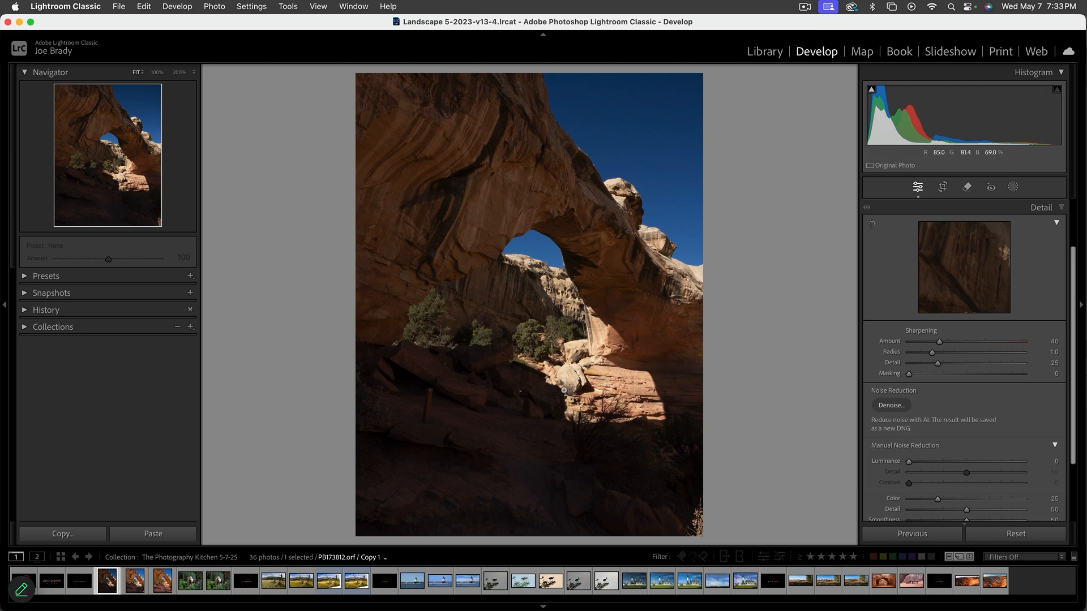
Step: Create three separate landscape masks for the sky, mountains and vegetation
left_click(574, 376)
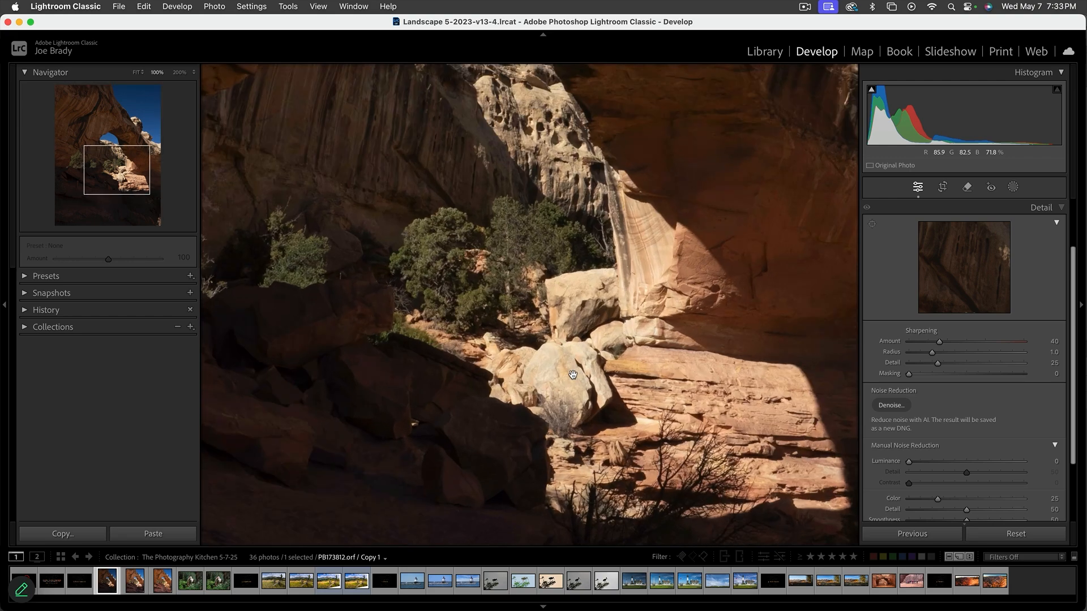
left_click(695, 343)
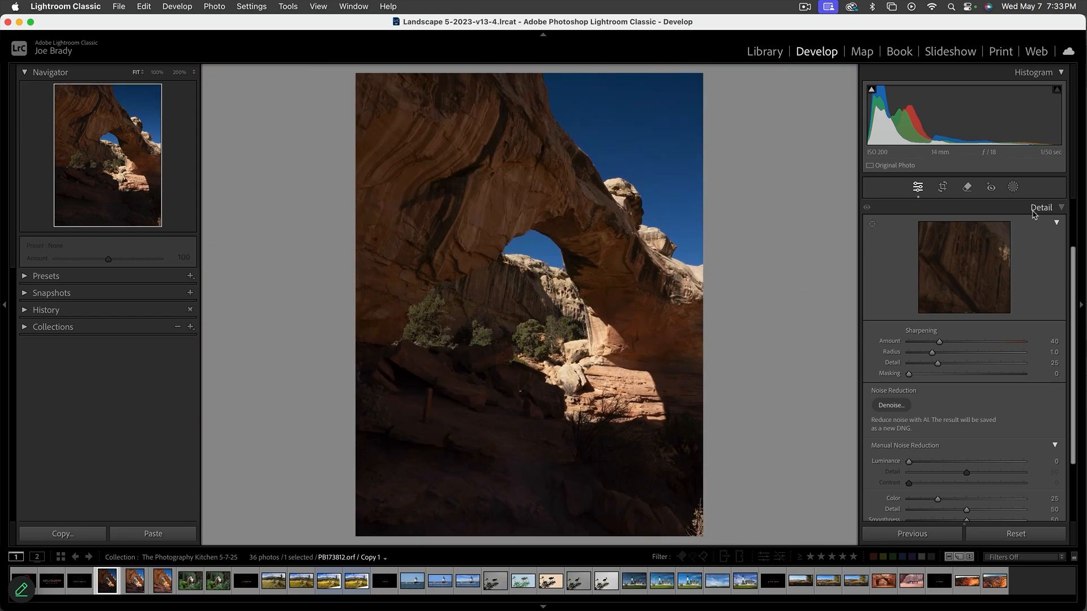
left_click(1014, 188)
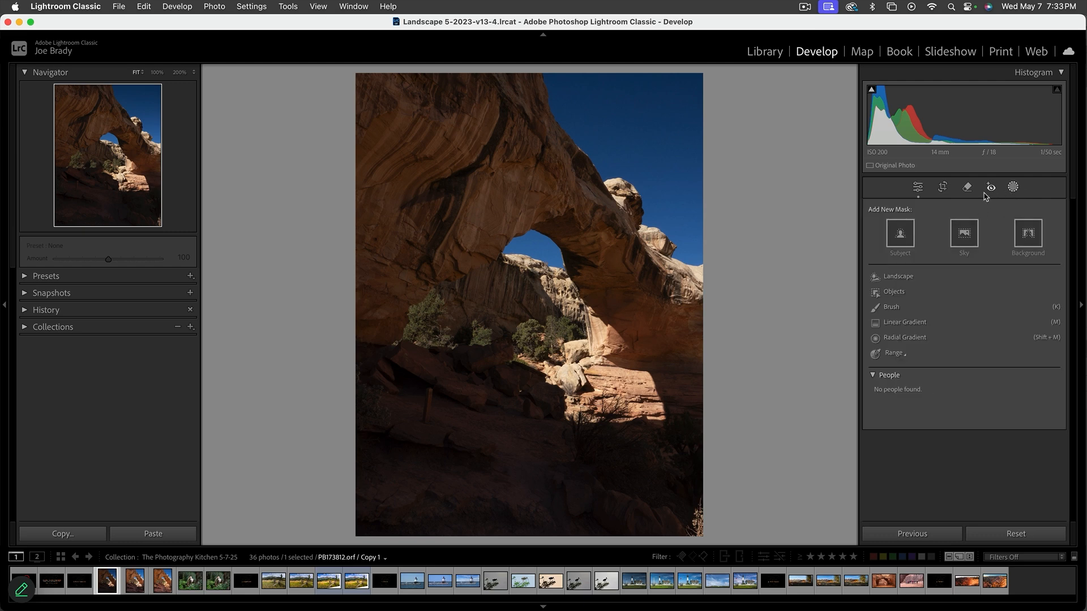
left_click(911, 282)
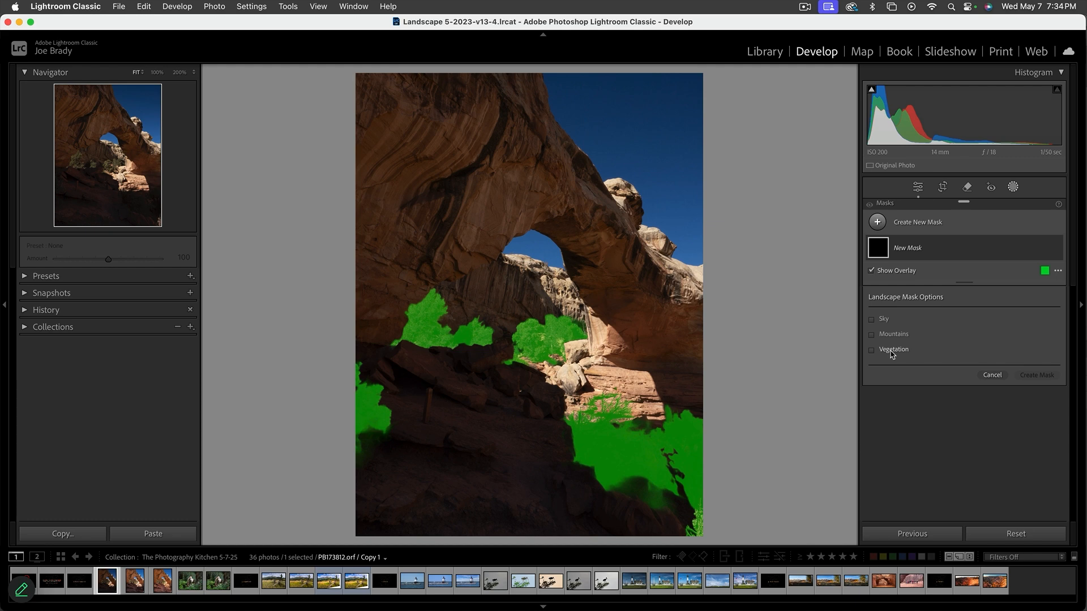
left_click(872, 320)
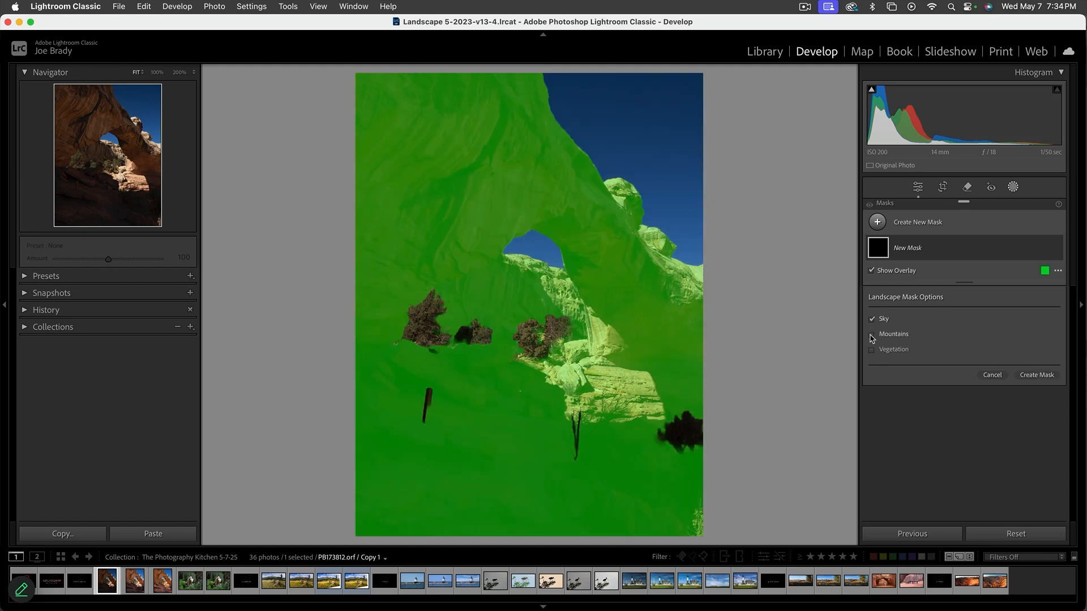
left_click(871, 335)
left_click(872, 350)
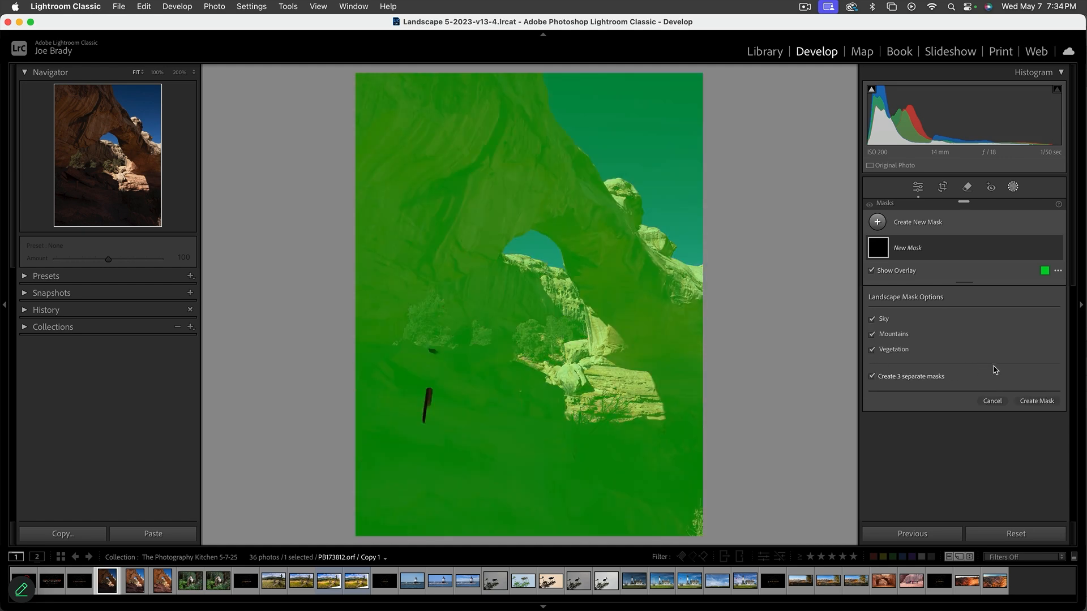
left_click(1036, 401)
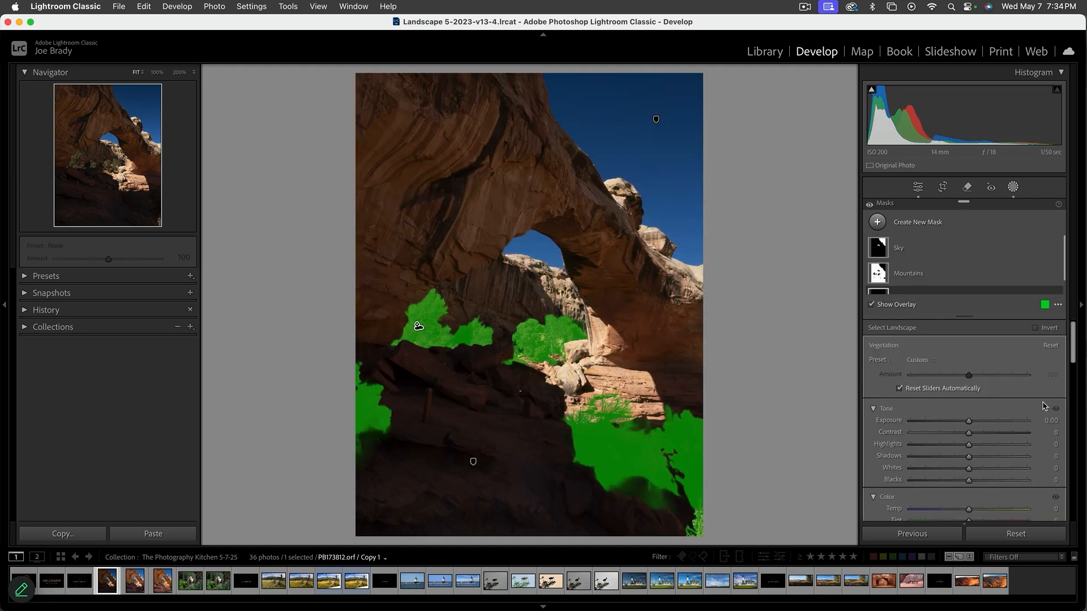
Step: Brighten the sky mask by setting its exposure to 0.98
scroll(954, 260, "down", 1)
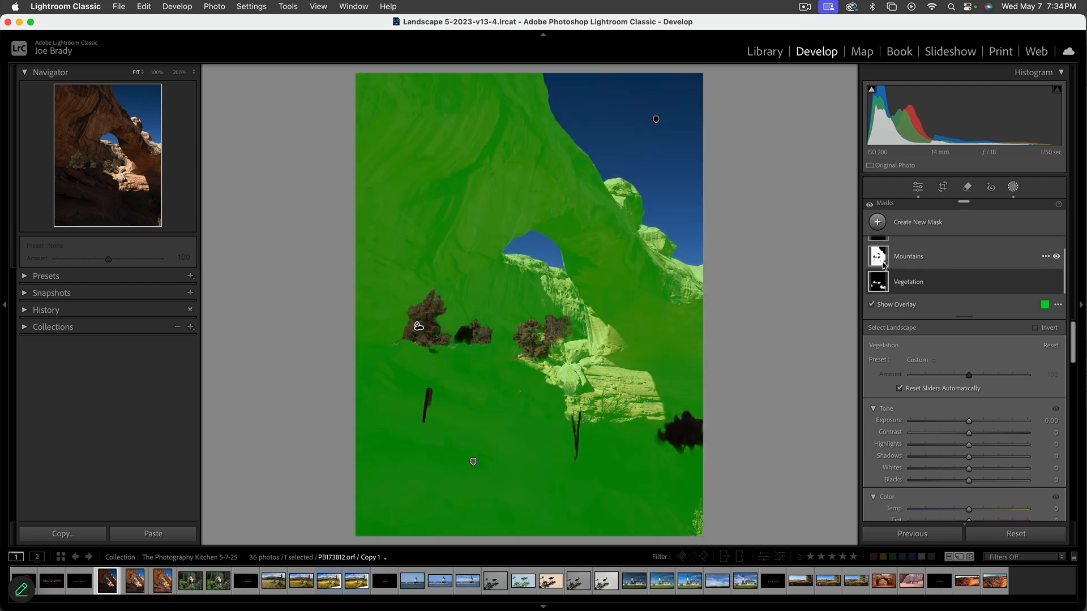
scroll(924, 265, "up", 1)
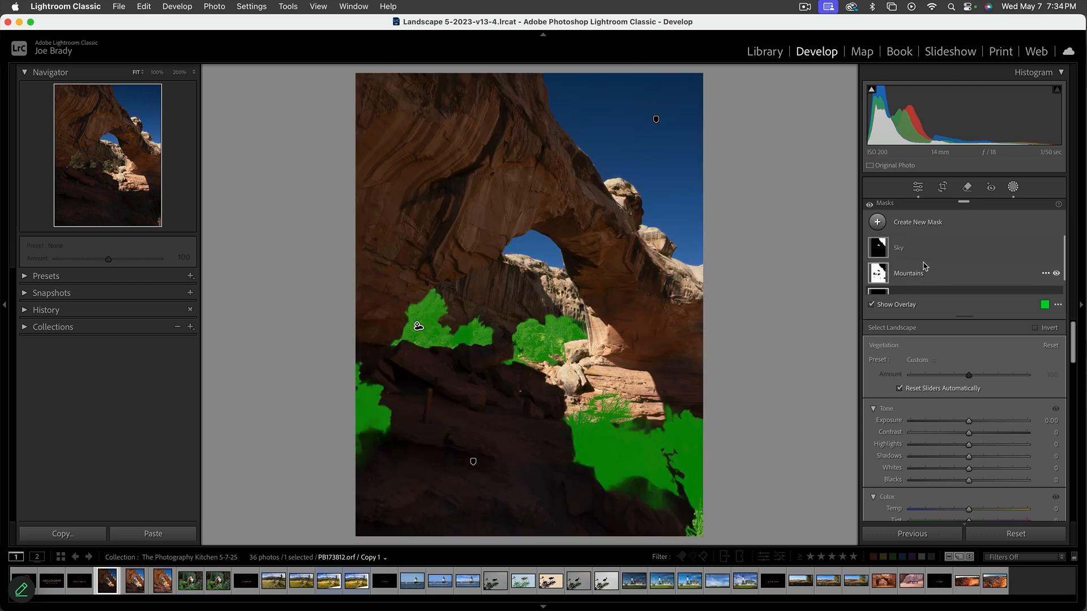
left_click(884, 253)
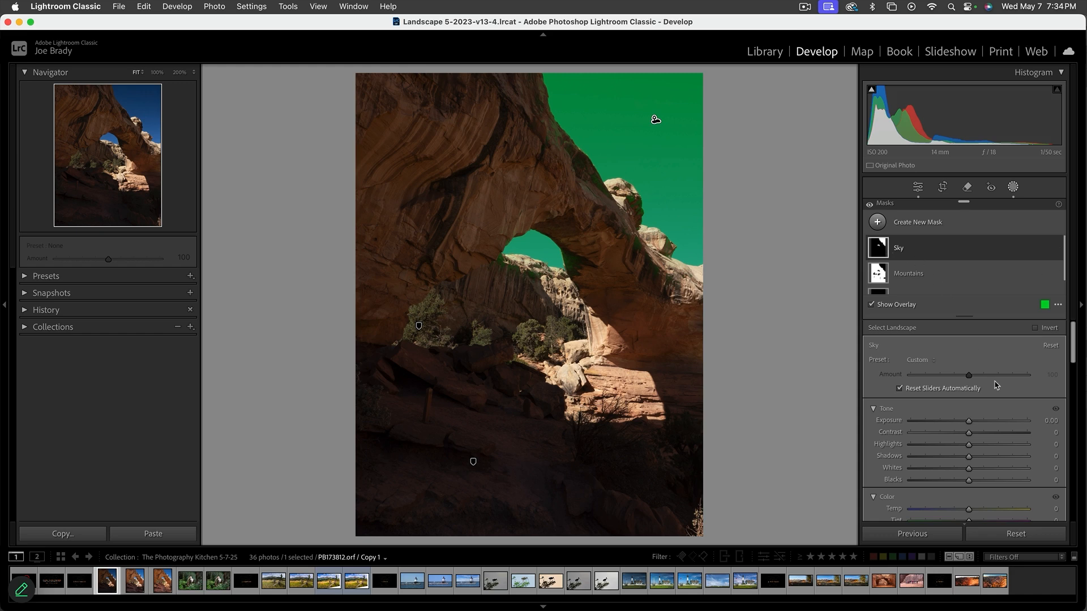
left_click_drag(969, 423, 983, 423)
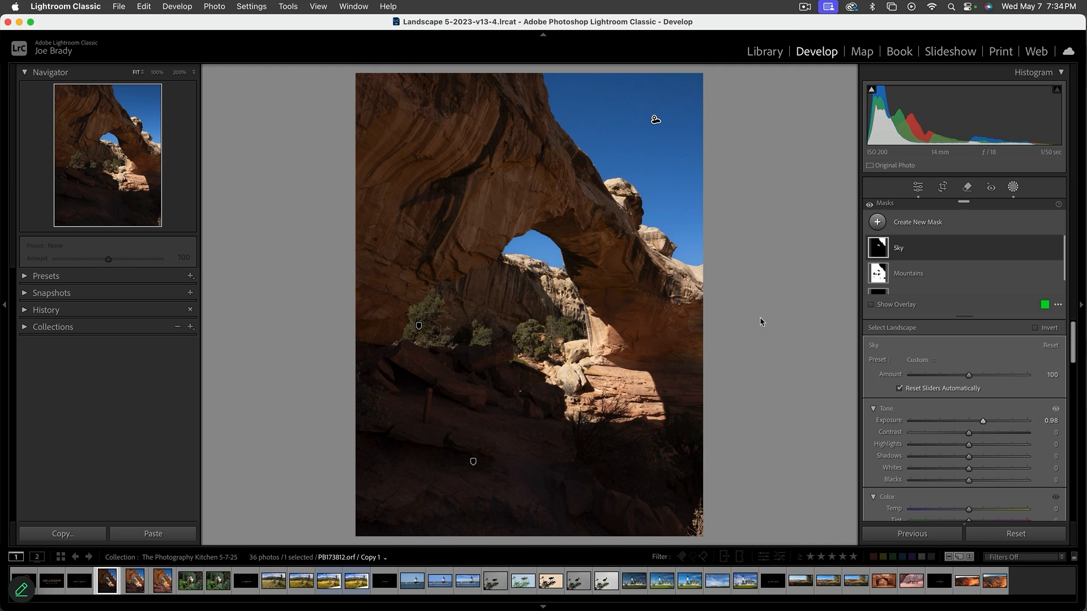
Step: Set the mountains mask's exposure to 0.83, highlights to −31 and shadows to 100
left_click(876, 272)
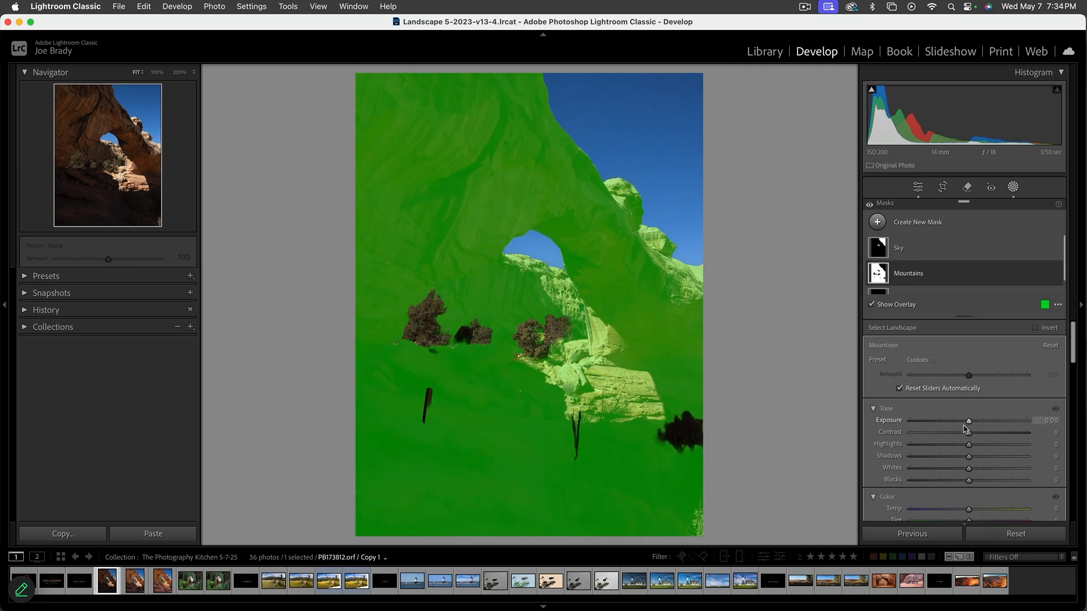
left_click_drag(968, 421, 981, 422)
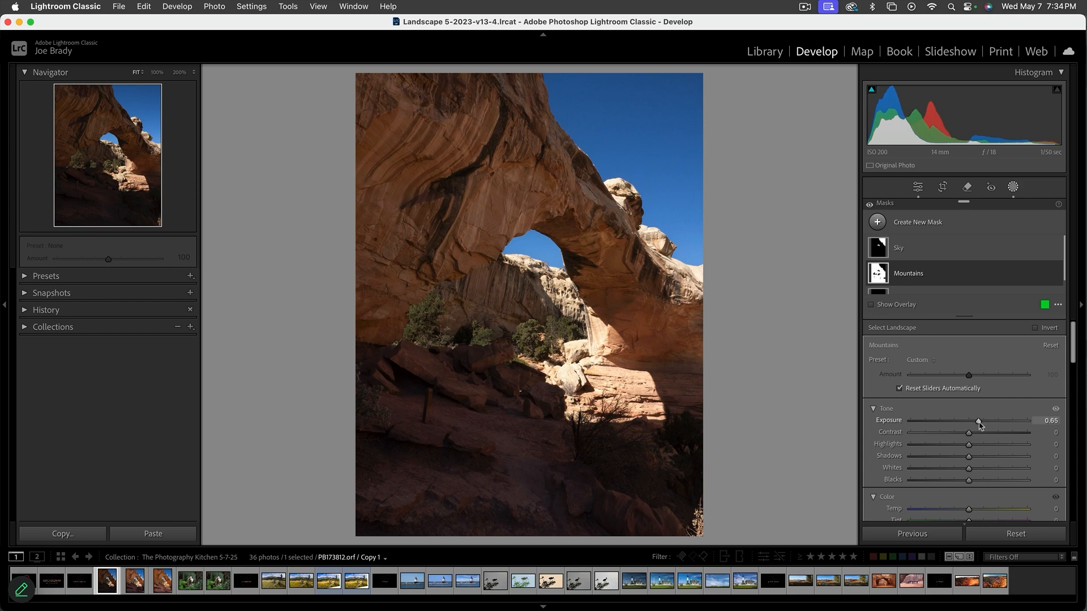
left_click_drag(1017, 459, 982, 425)
Step: Warm the mountains mask with a temperature of 26 and a saturation of 10
scroll(981, 459, "down", 3)
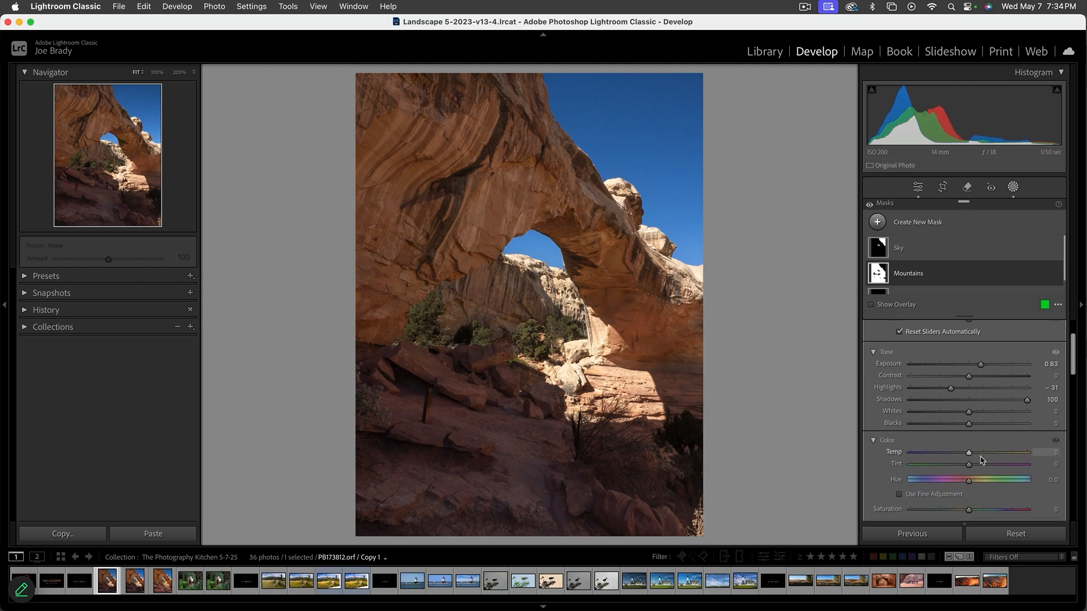
scroll(982, 459, "down", 3)
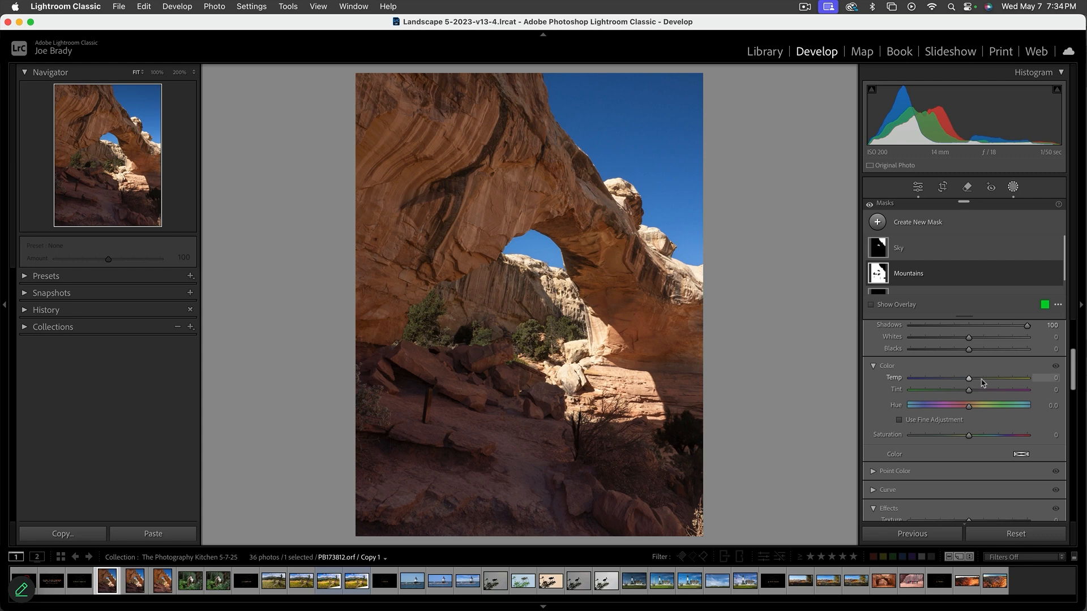
left_click(983, 379)
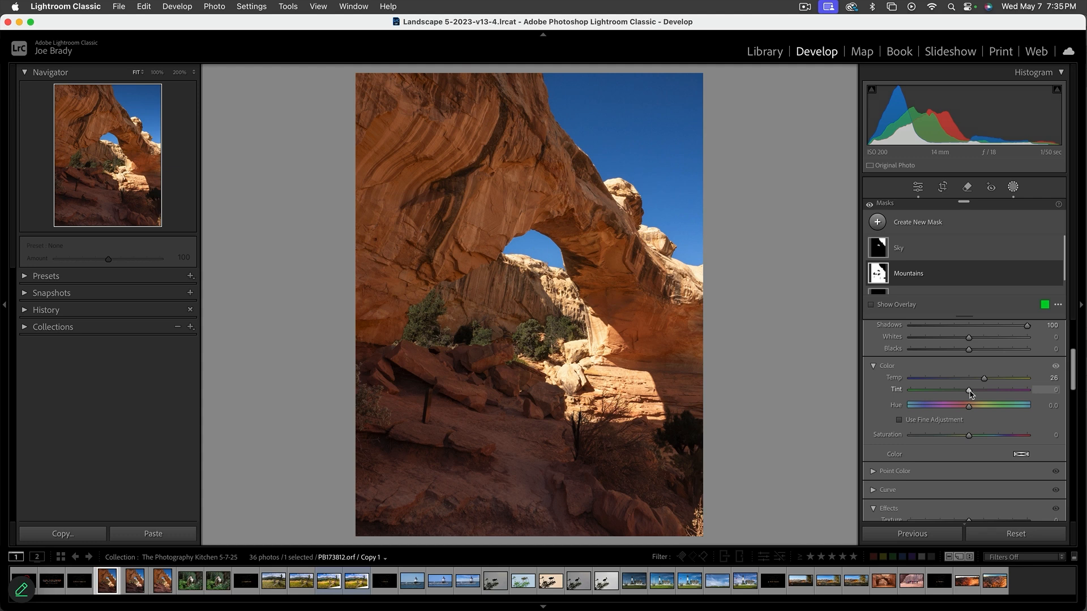
left_click_drag(969, 436, 977, 438)
Step: Create a new brush mask and paint it over the shadowed rocky foreground below the arch
mouse_move(1036, 251)
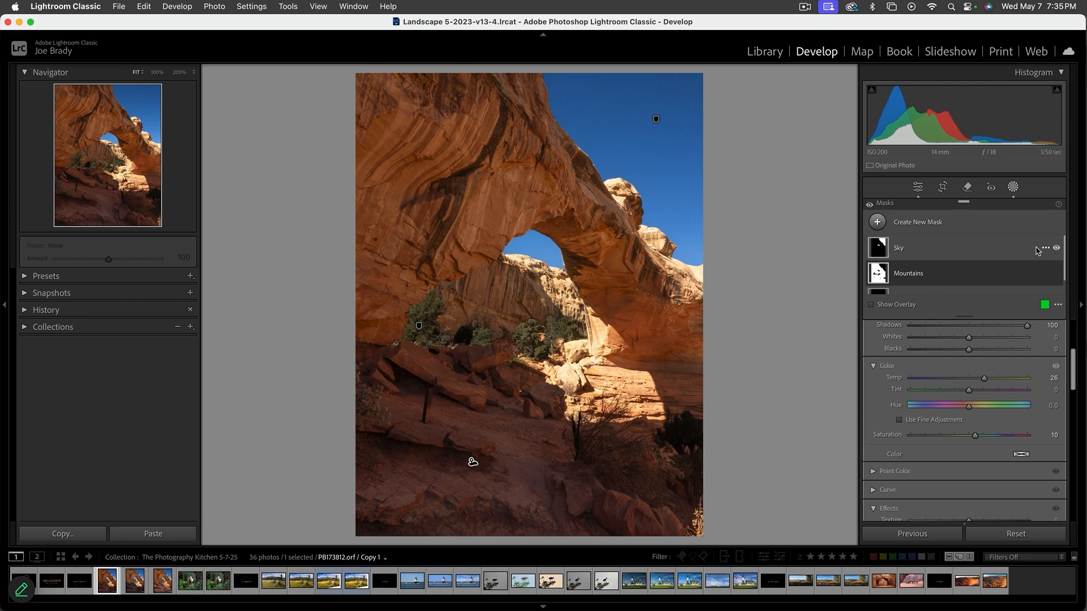
left_click(926, 223)
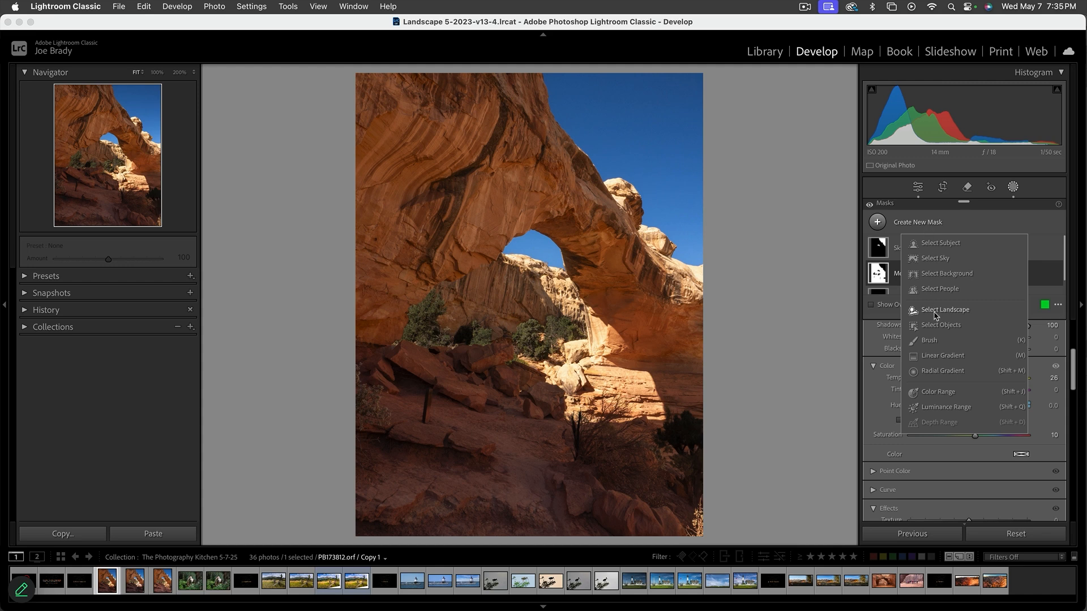
left_click(938, 340)
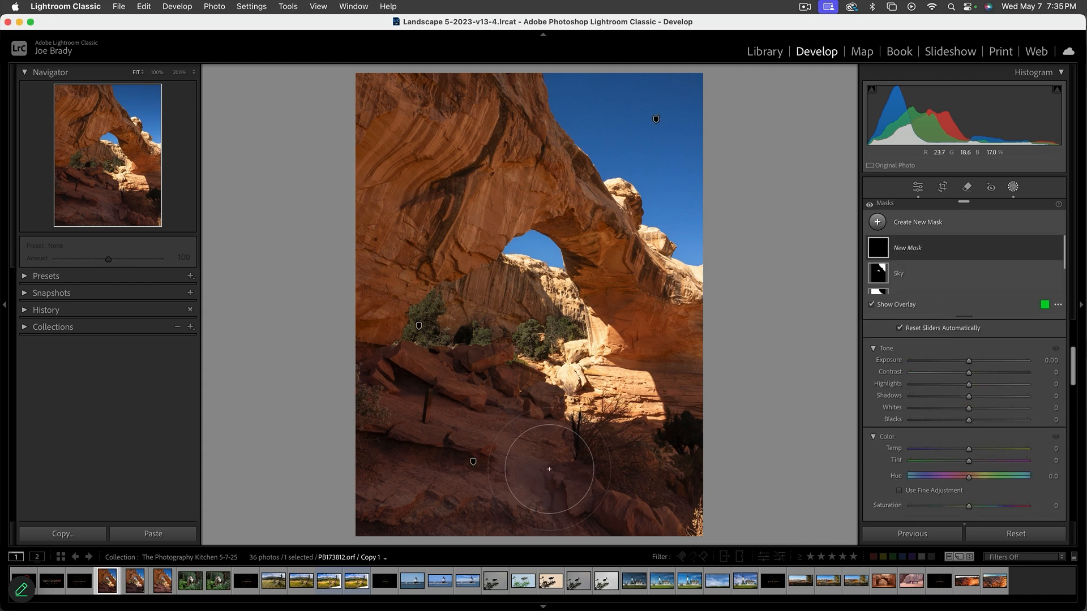
scroll(970, 385, "up", 2)
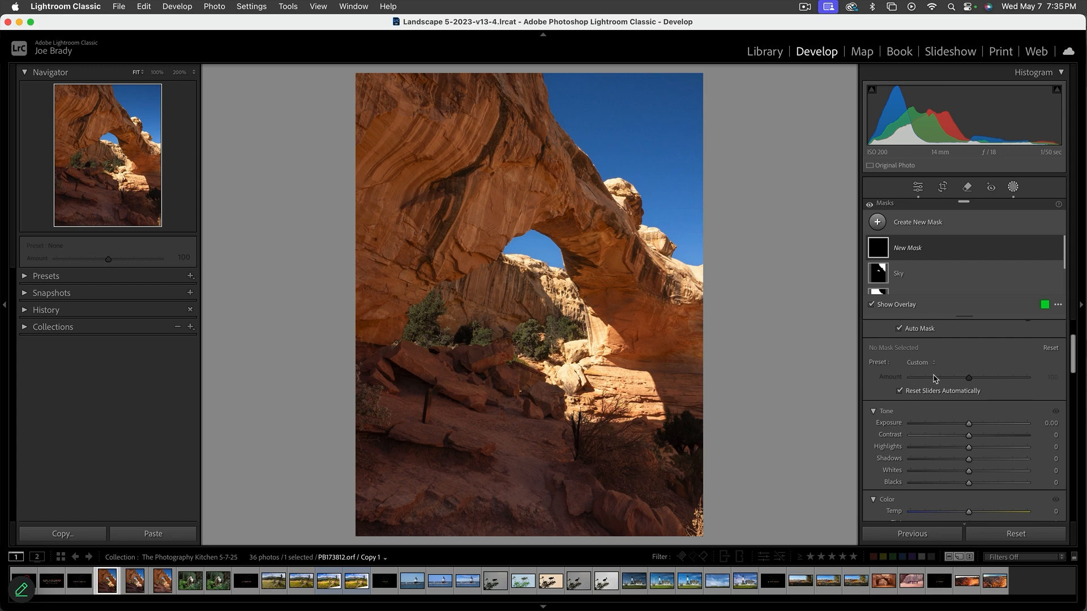
scroll(968, 384, "up", 3)
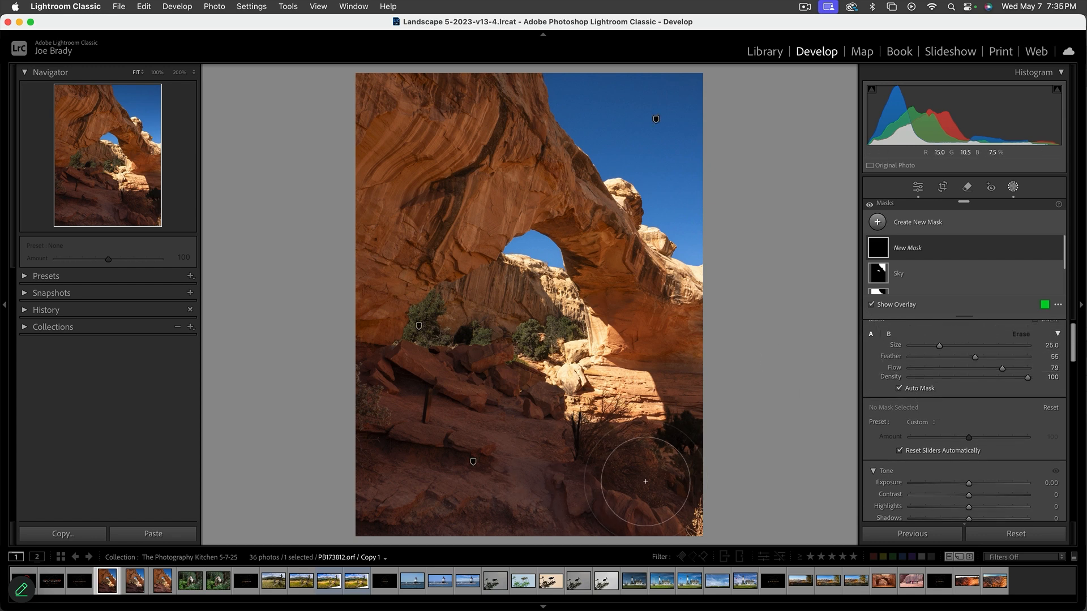
mouse_move(634, 481)
left_mouse_down()
mouse_move(543, 461)
mouse_move(510, 436)
mouse_move(518, 410)
mouse_move(500, 392)
mouse_move(443, 382)
mouse_move(375, 392)
mouse_move(415, 500)
mouse_move(396, 523)
mouse_move(530, 517)
mouse_move(430, 410)
mouse_move(465, 373)
mouse_move(576, 475)
mouse_move(646, 516)
mouse_move(664, 465)
mouse_move(474, 452)
mouse_move(445, 396)
mouse_move(448, 377)
mouse_move(392, 390)
mouse_move(370, 434)
mouse_move(361, 506)
mouse_move(455, 523)
left_mouse_up()
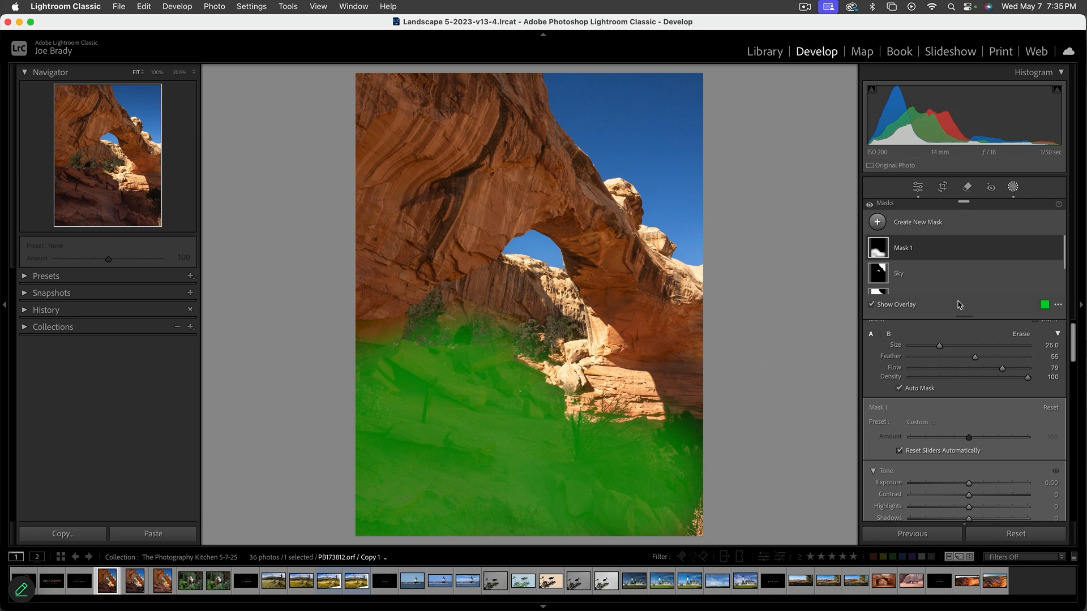
scroll(964, 288, "down", 2)
scroll(964, 288, "down", 1)
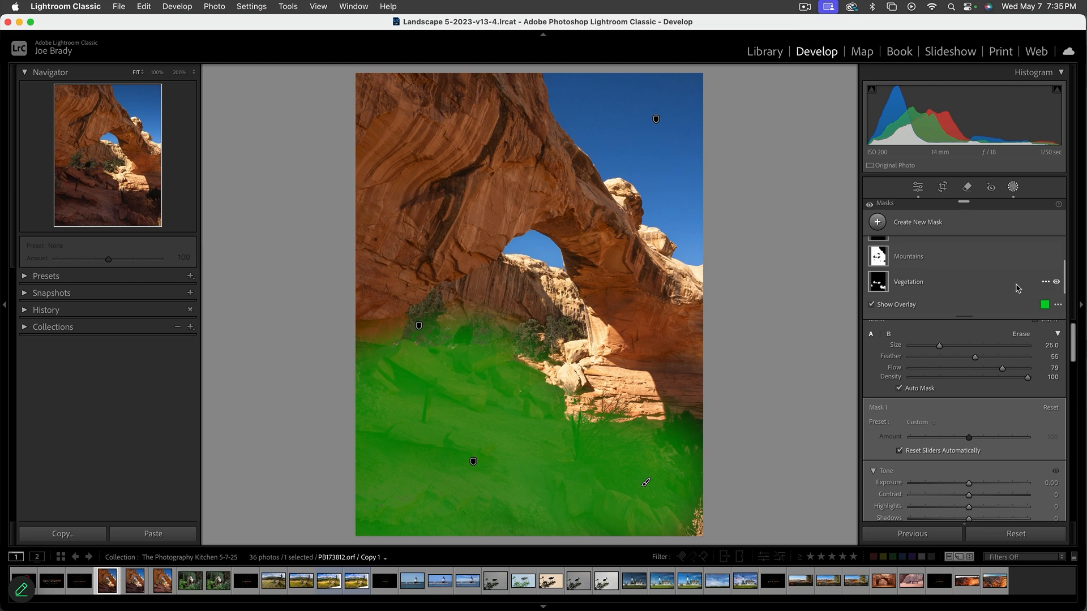
scroll(1016, 288, "up", 3)
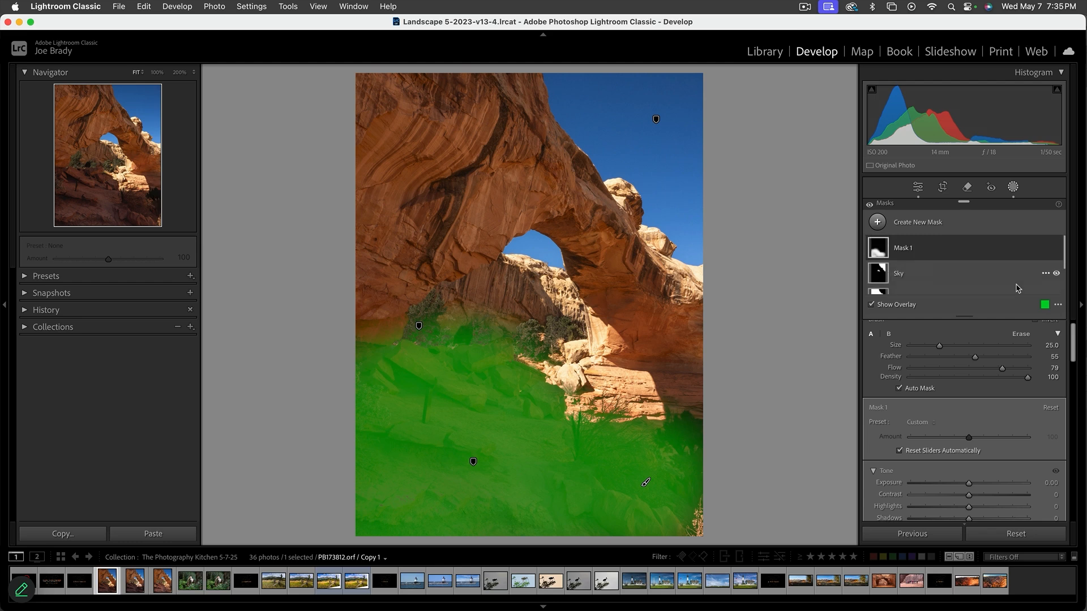
left_click(1047, 250)
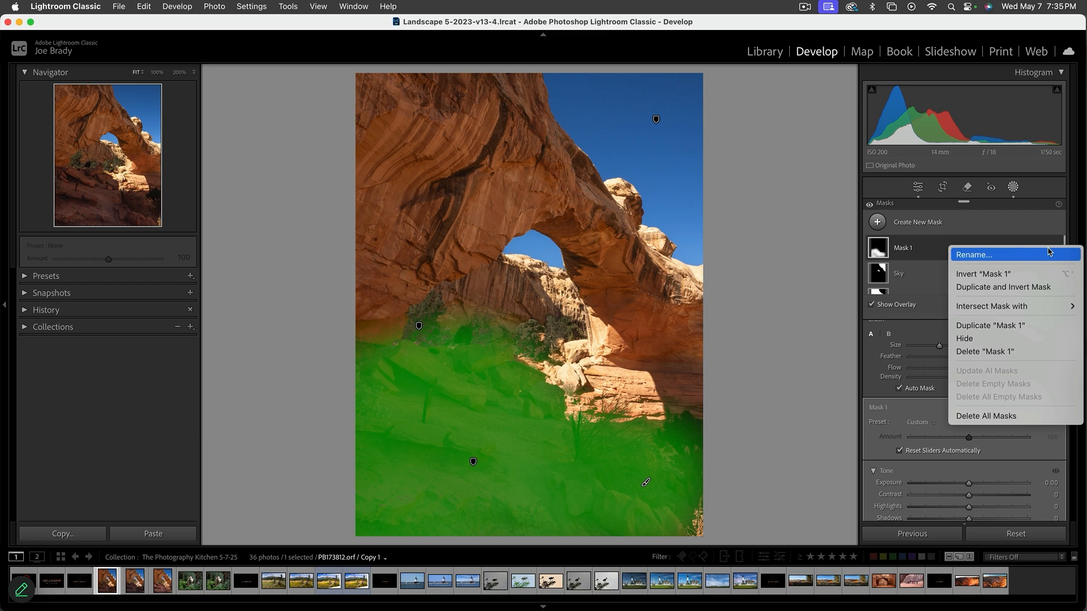
mouse_move(989, 307)
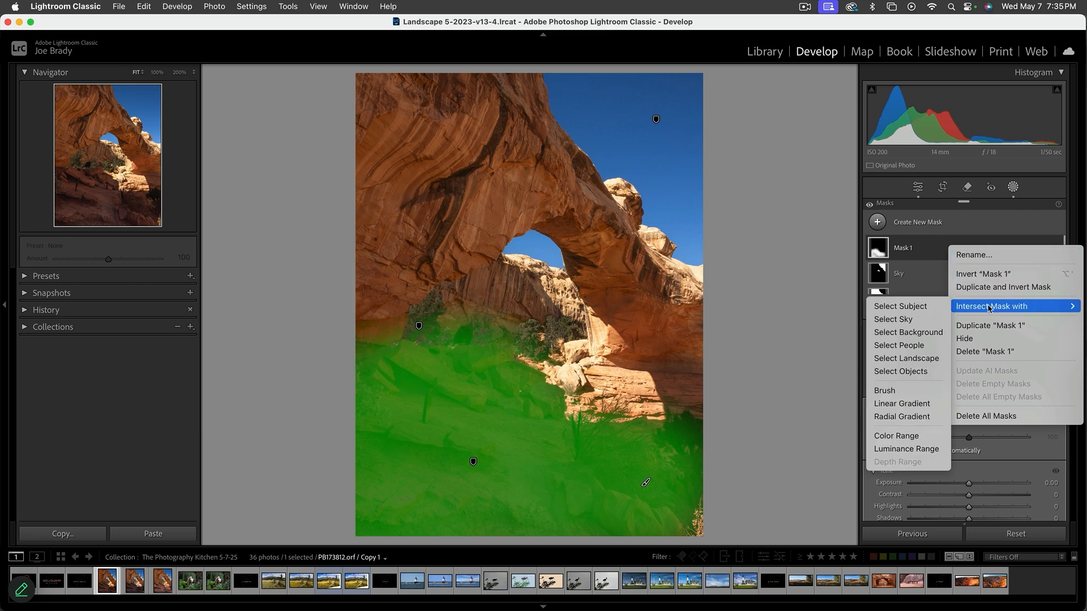
left_click(764, 313)
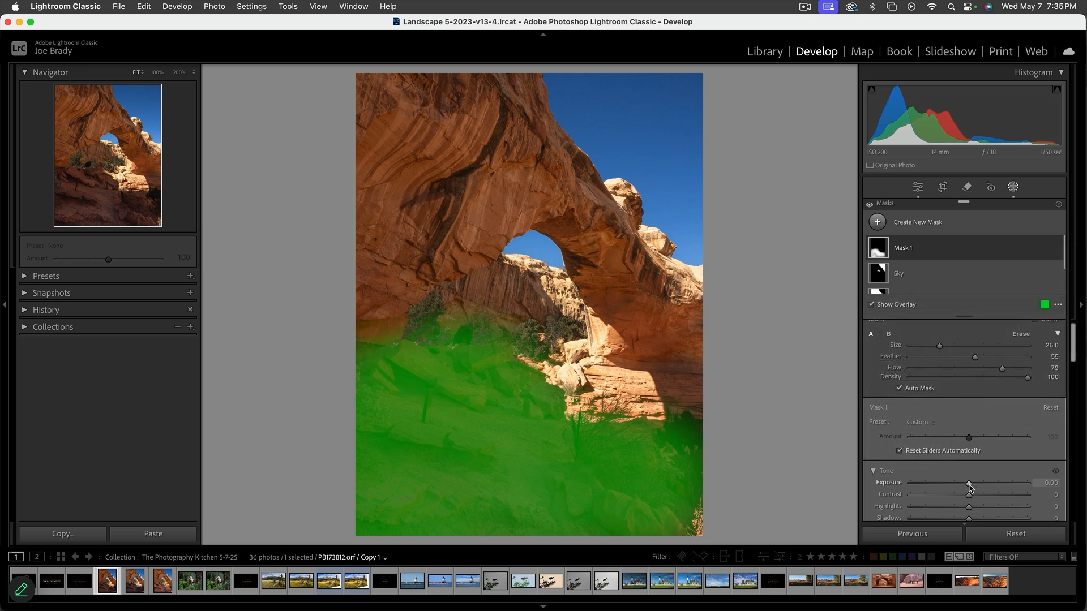
Step: Set the brushed foreground mask's exposure to 1.43, temperature to −11, tint to −32 and saturation to 32
left_click_drag(969, 484, 989, 486)
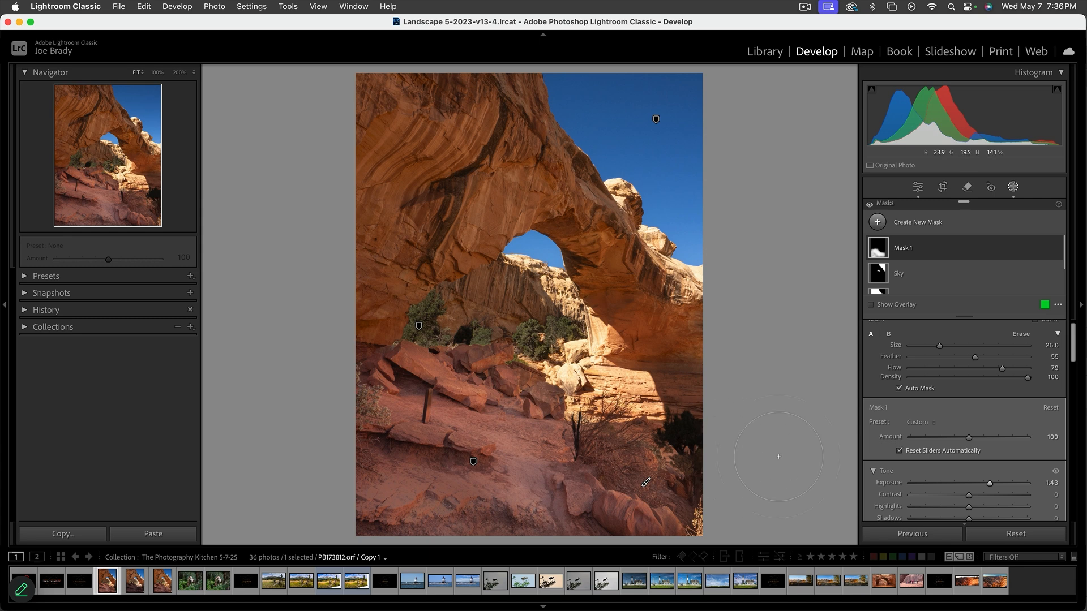
scroll(928, 436, "down", 6)
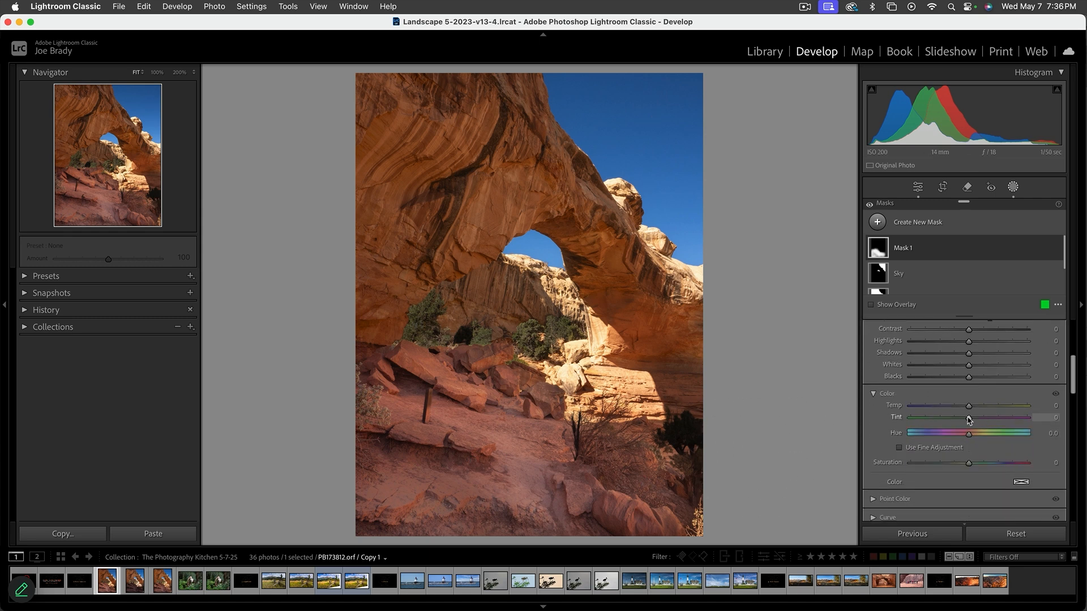
left_click_drag(969, 420, 947, 421)
left_click_drag(969, 408, 963, 408)
left_click_drag(985, 467, 987, 465)
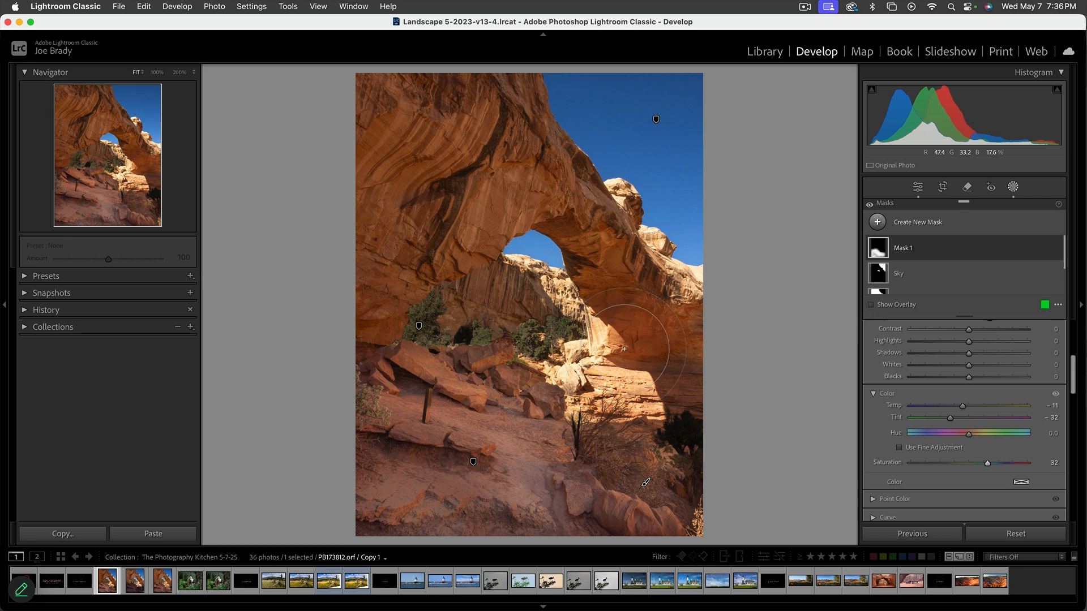
Step: Brush another new mask over the sunlit rocks beneath the arch and set its exposure to −0.58
mouse_move(884, 277)
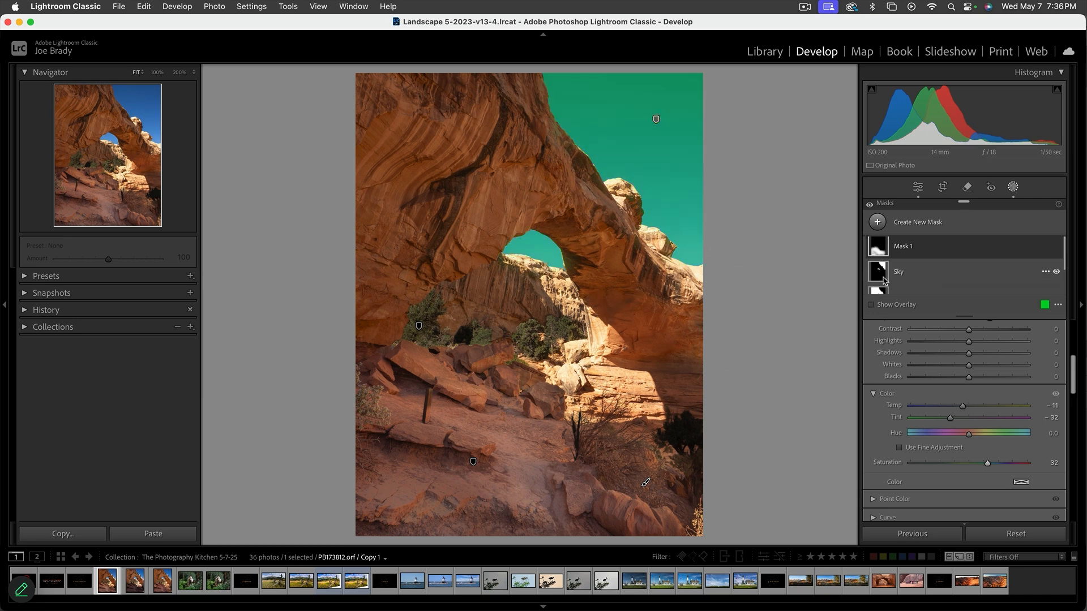
key("k")
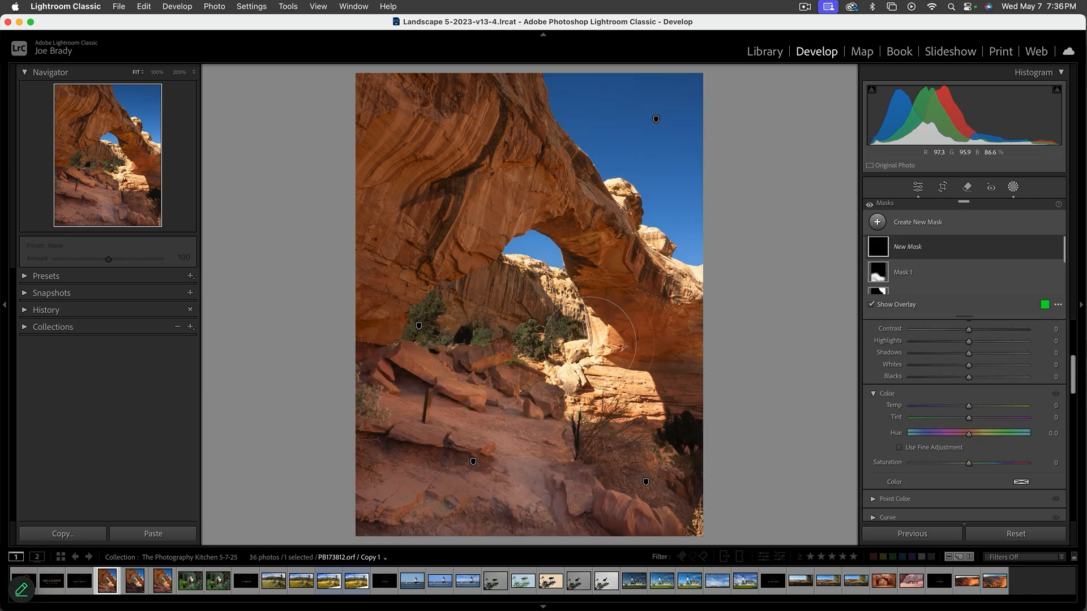
left_click_drag(597, 343, 572, 371)
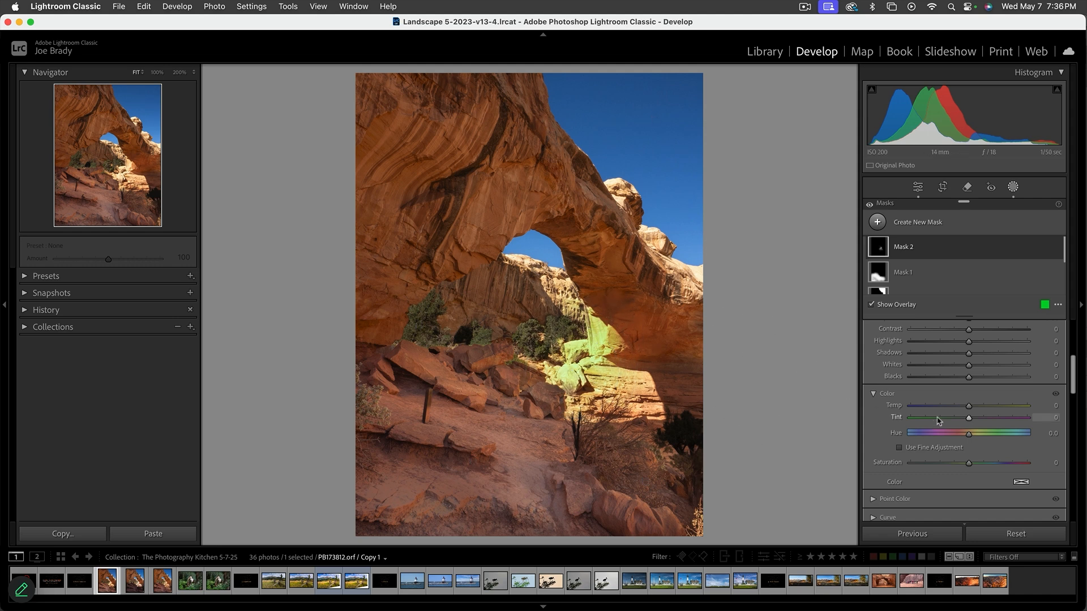
scroll(969, 359, "up", 3)
left_click_drag(969, 371, 960, 372)
key("o")
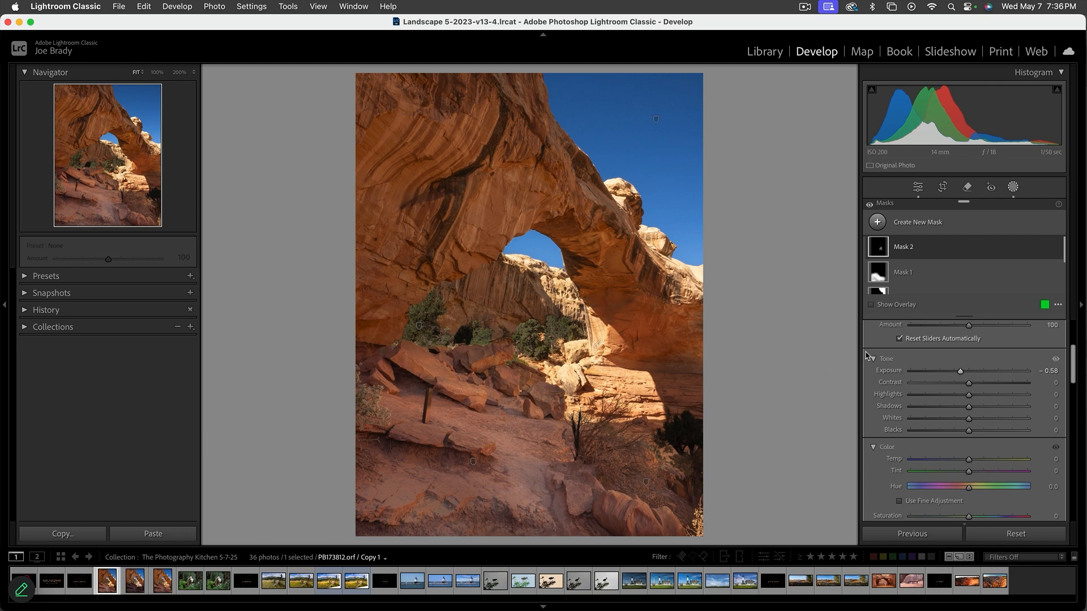
scroll(960, 280, "down", 3)
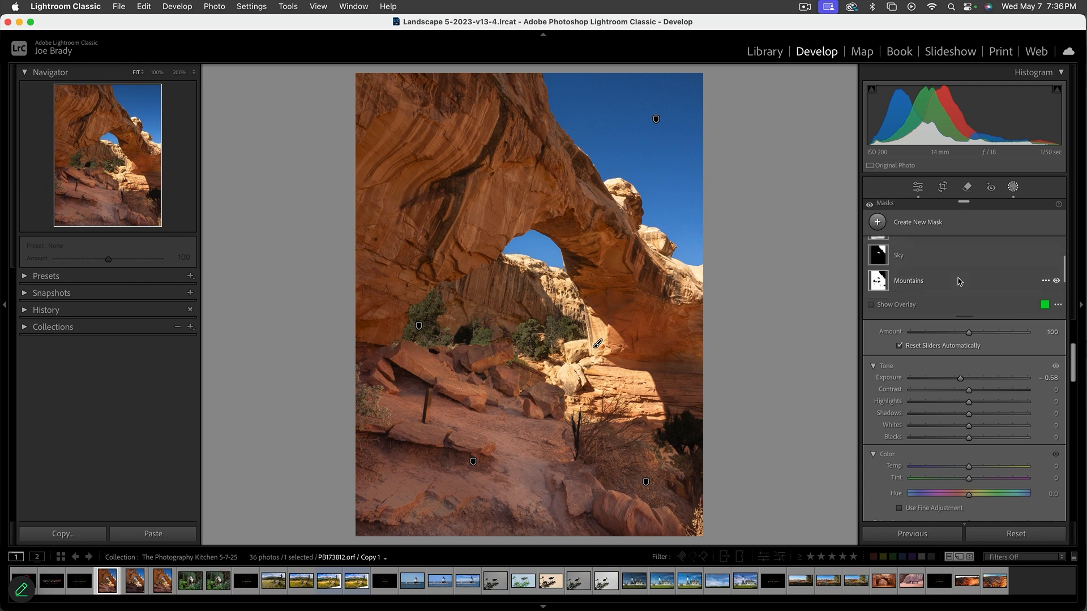
Step: Select the vegetation mask and set its exposure to −0.38 and shadows to 100
scroll(958, 281, "down", 2)
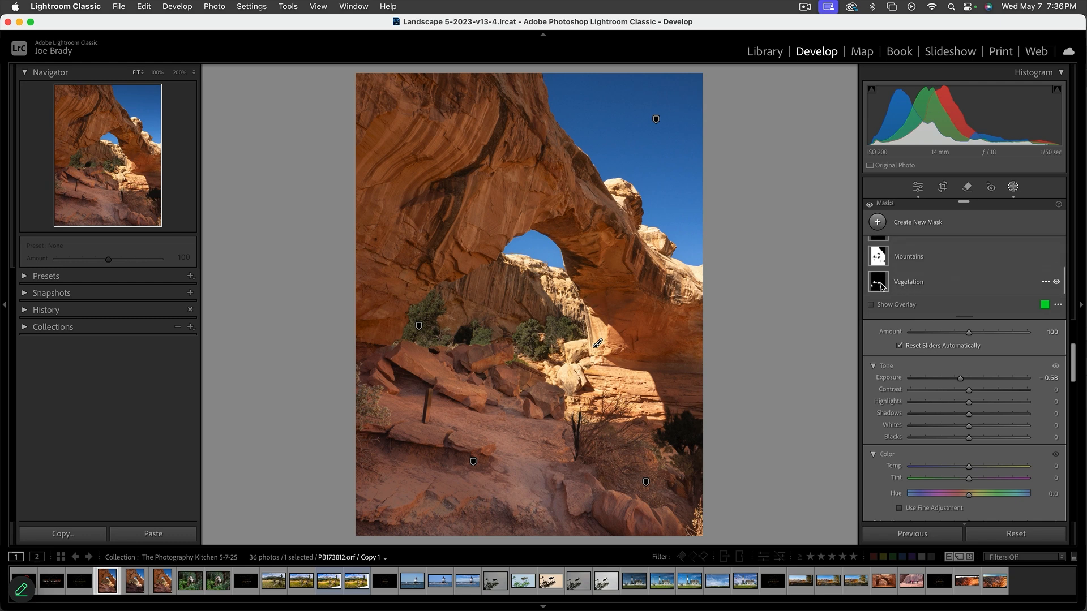
left_click(881, 287)
scroll(986, 380, "up", 3)
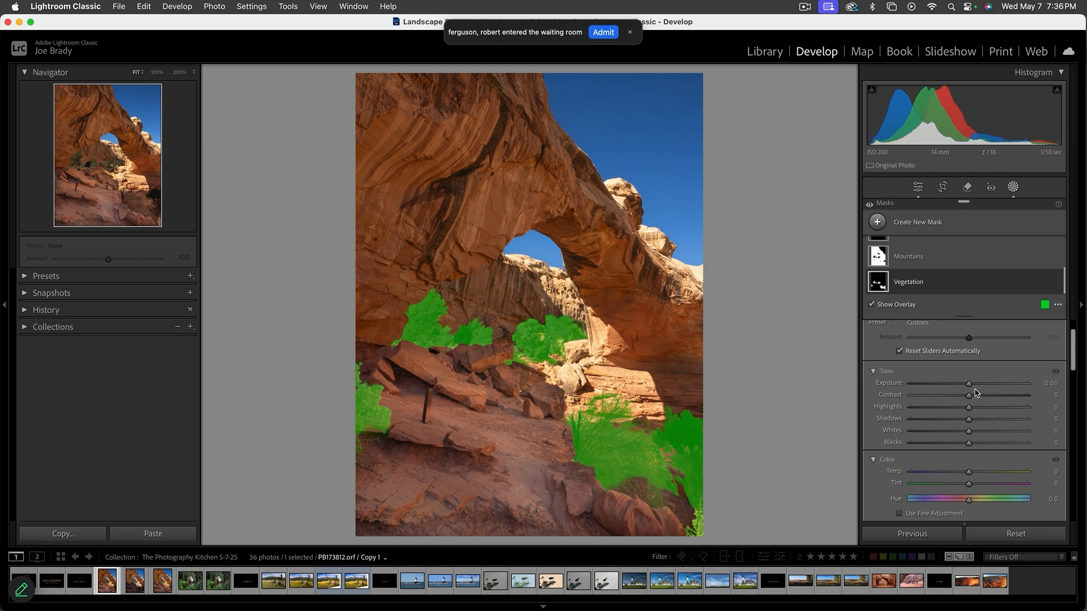
left_click_drag(969, 385, 965, 387)
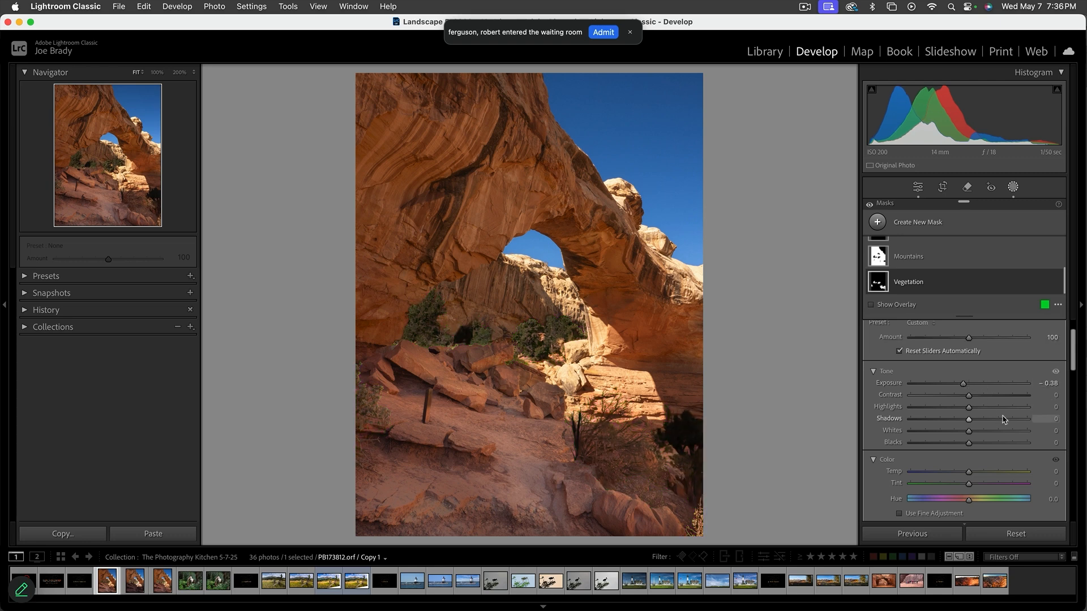
left_click_drag(1006, 422, 1028, 422)
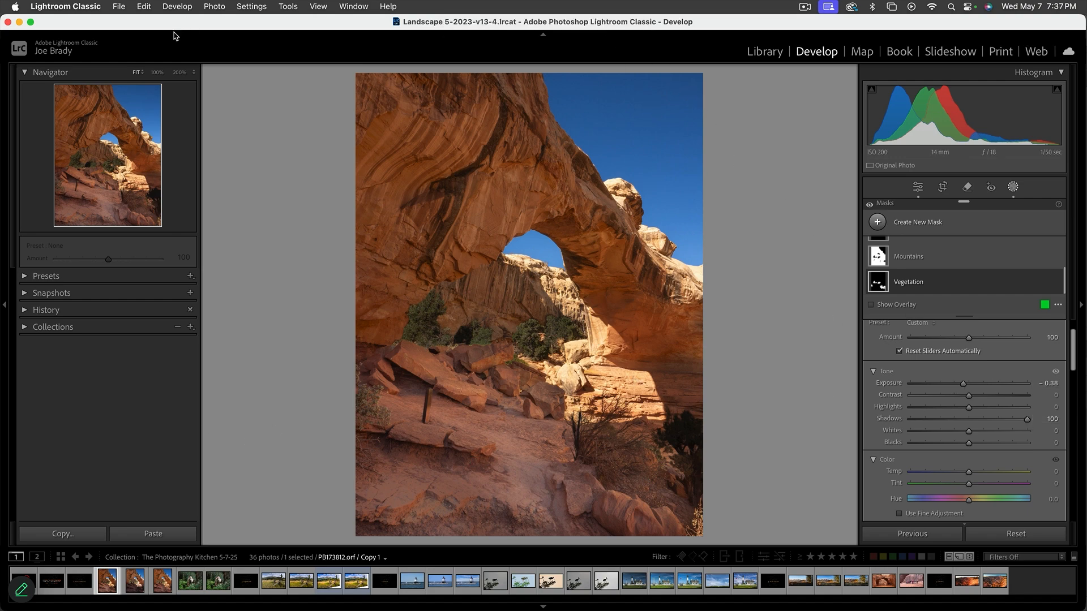
Step: Inspect the bushes at 100% and set the vegetation mask's exposure to −0.82, temperature to −8 and tint to −24
left_click(157, 73)
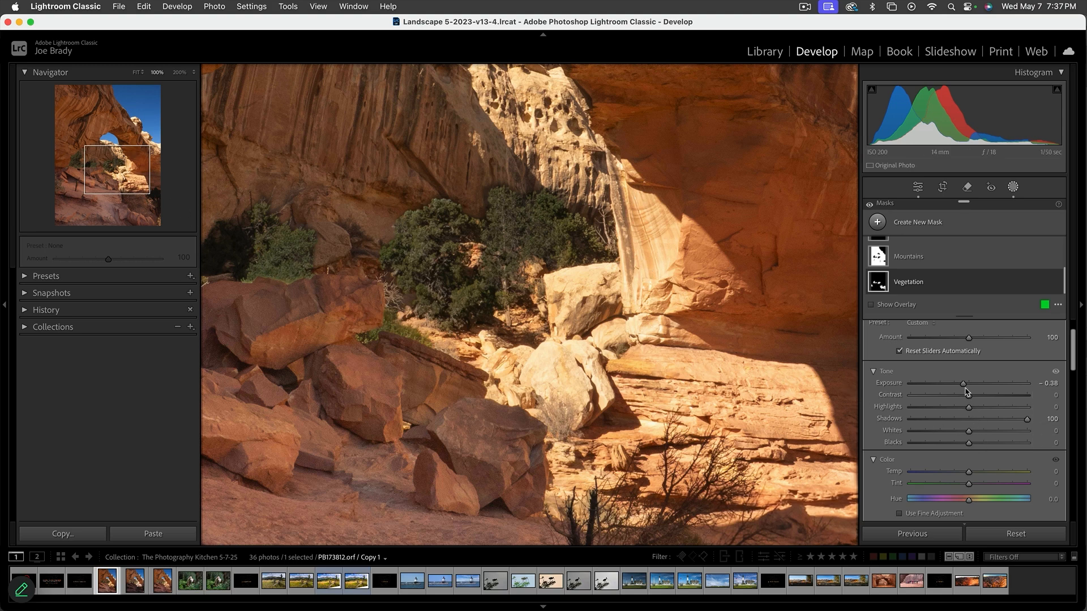
left_click_drag(965, 388, 957, 387)
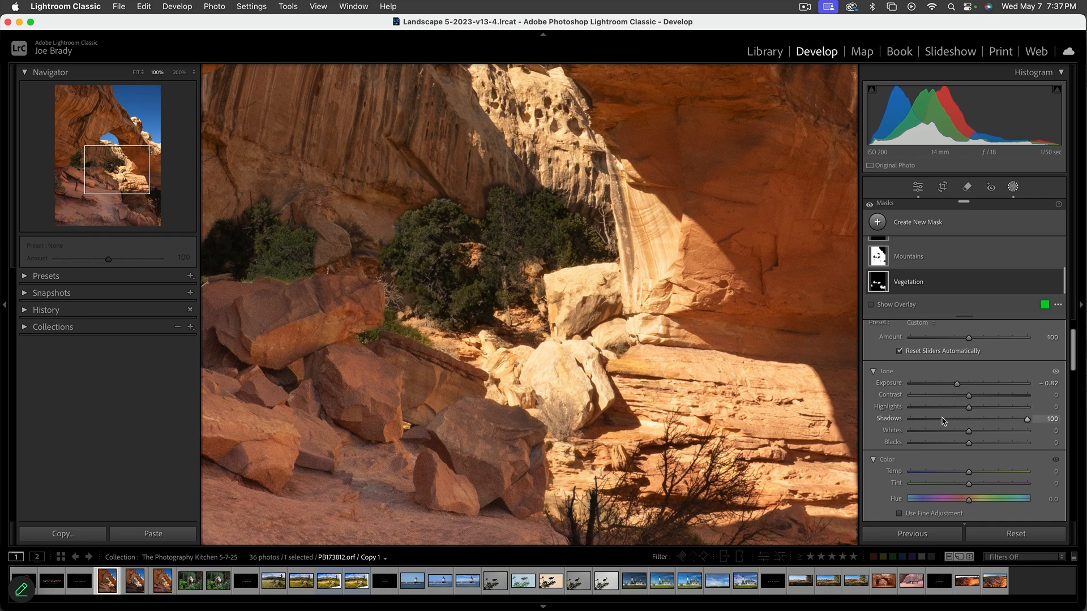
left_click(983, 408)
double_click(981, 408)
left_click_drag(969, 471, 961, 485)
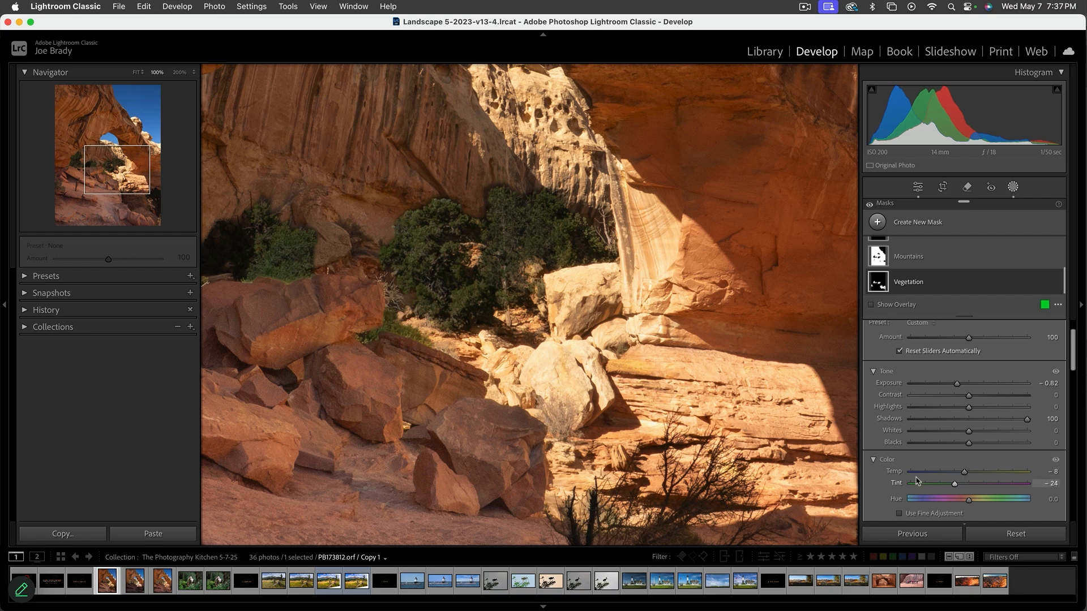
key("z")
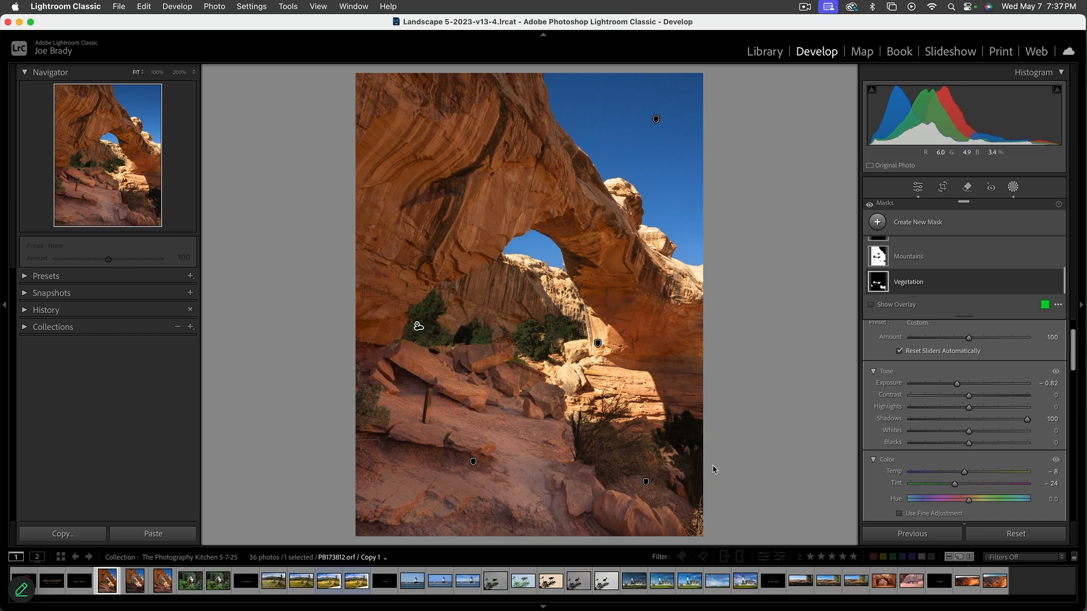
Step: Brush a new mask over the dark bush in the photo's lower right and set its exposure to 1.80
key("k")
mouse_move(686, 439)
left_mouse_down()
mouse_move(682, 512)
mouse_move(668, 493)
left_mouse_up()
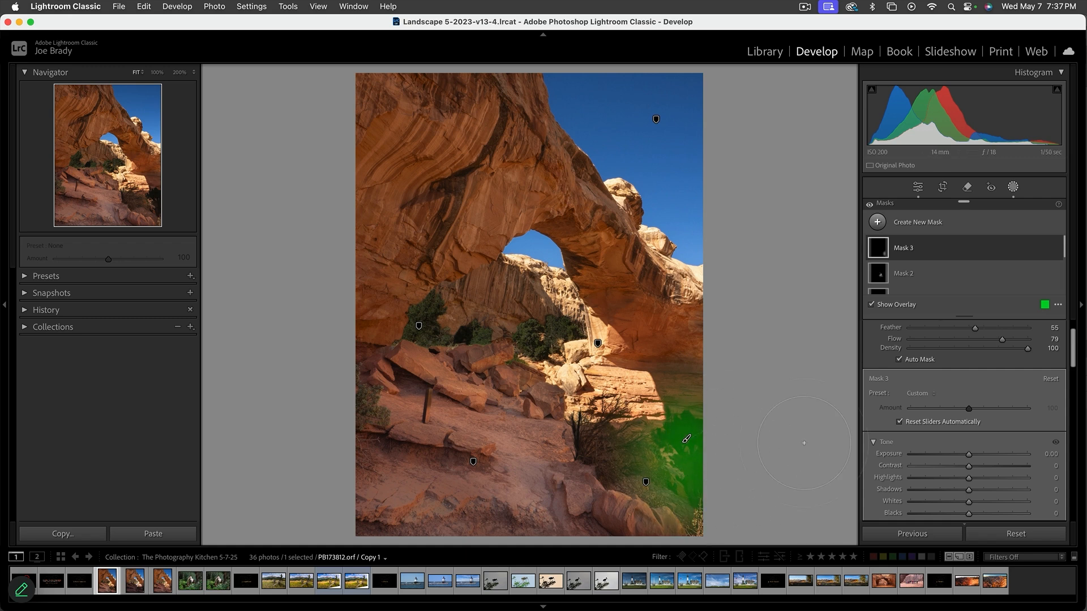
left_click_drag(969, 457, 994, 454)
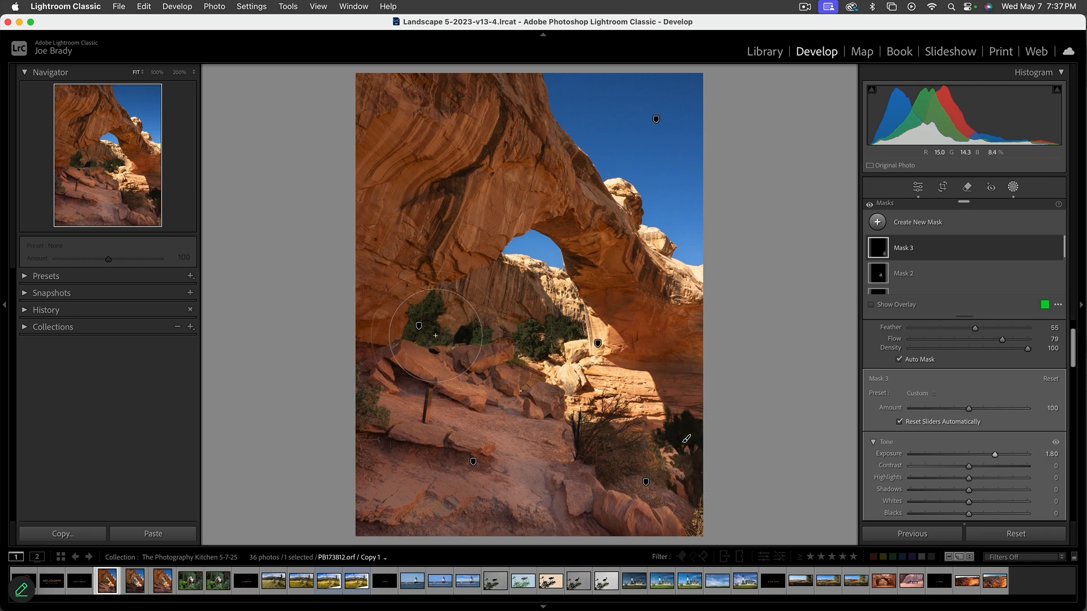
Step: Brush another new mask across the green bushes beneath the arch opening
key("k")
mouse_move(432, 333)
left_mouse_down()
mouse_move(444, 308)
mouse_move(474, 333)
mouse_move(533, 334)
mouse_move(541, 324)
left_mouse_up()
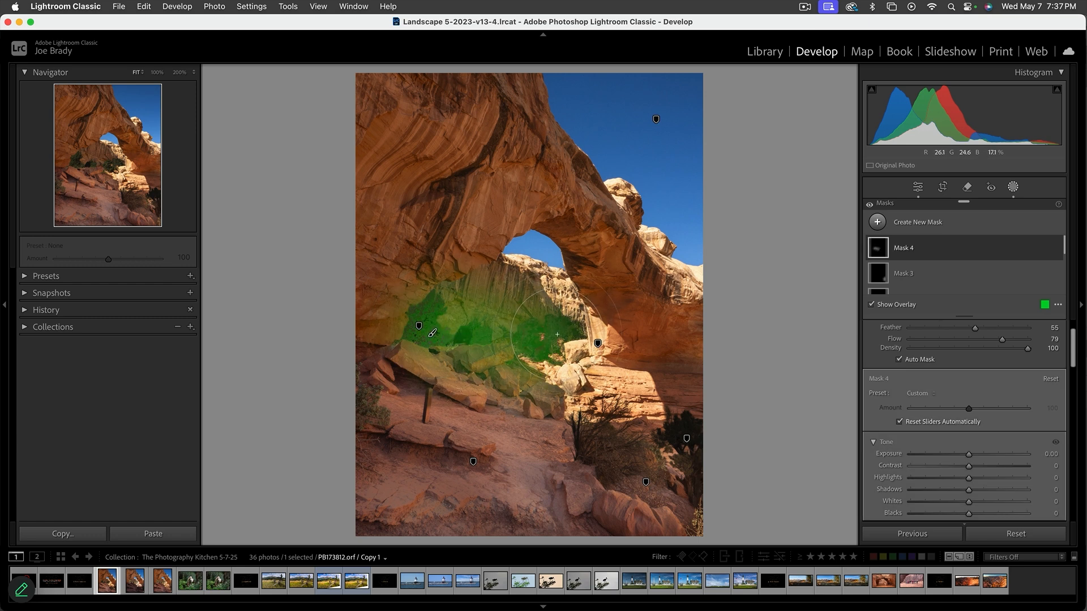
left_click(388, 388)
Step: Readjust the vegetation mask to exposure −0.55, contrast −27, highlights −72 and shadows −53, then deselect it
left_click(418, 326)
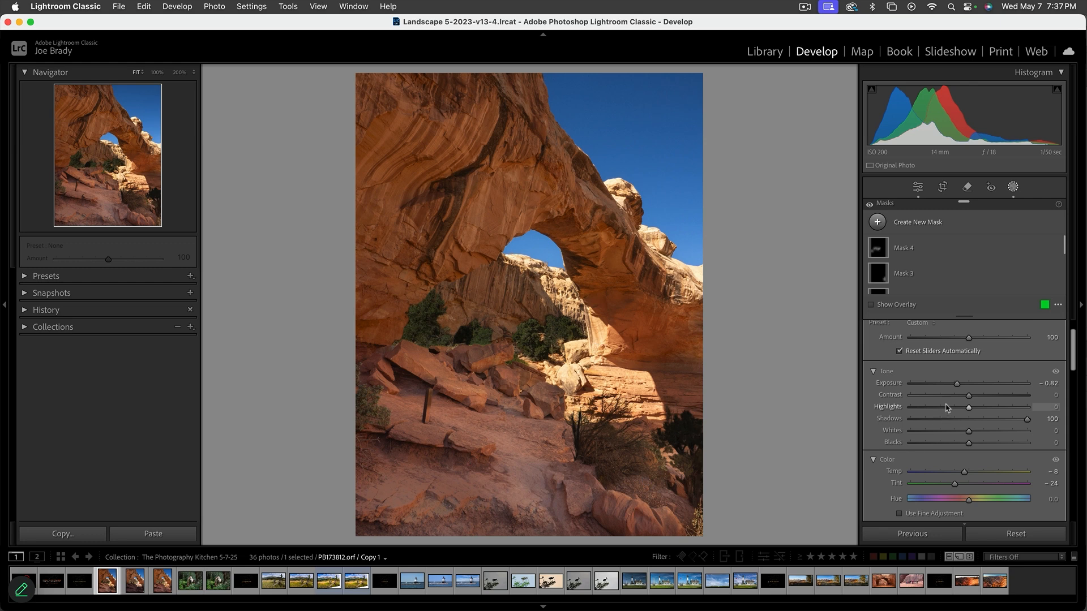
left_click_drag(957, 386, 926, 408)
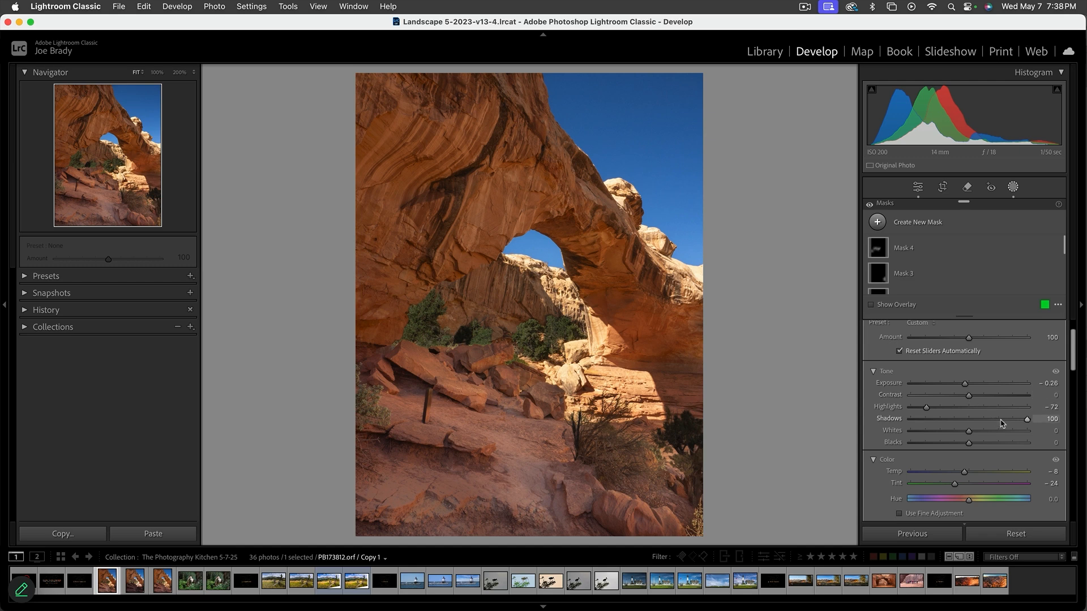
left_click_drag(1002, 420, 959, 387)
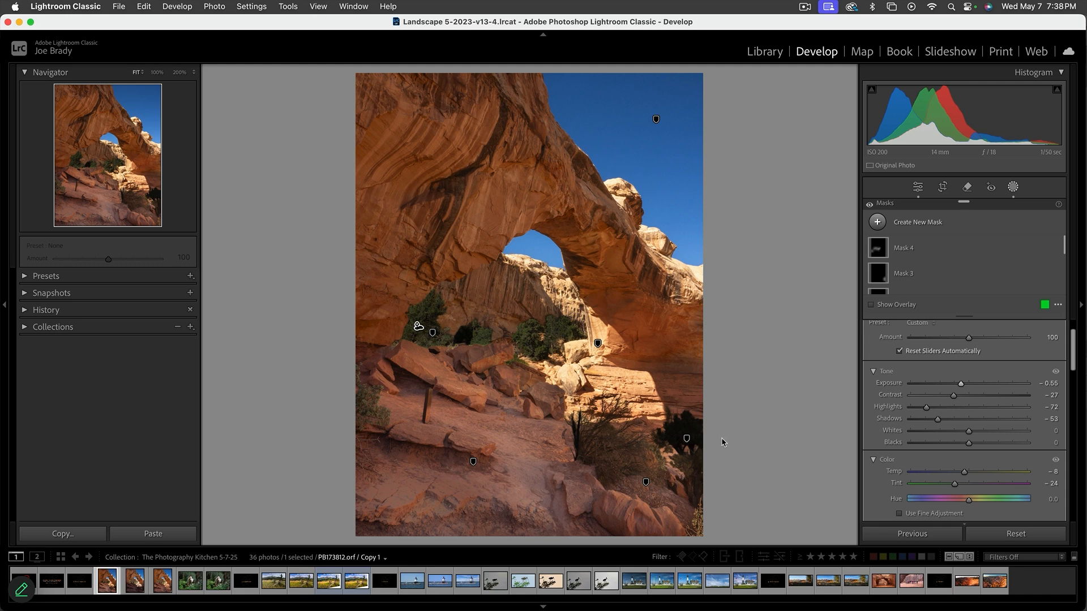
key("Escape")
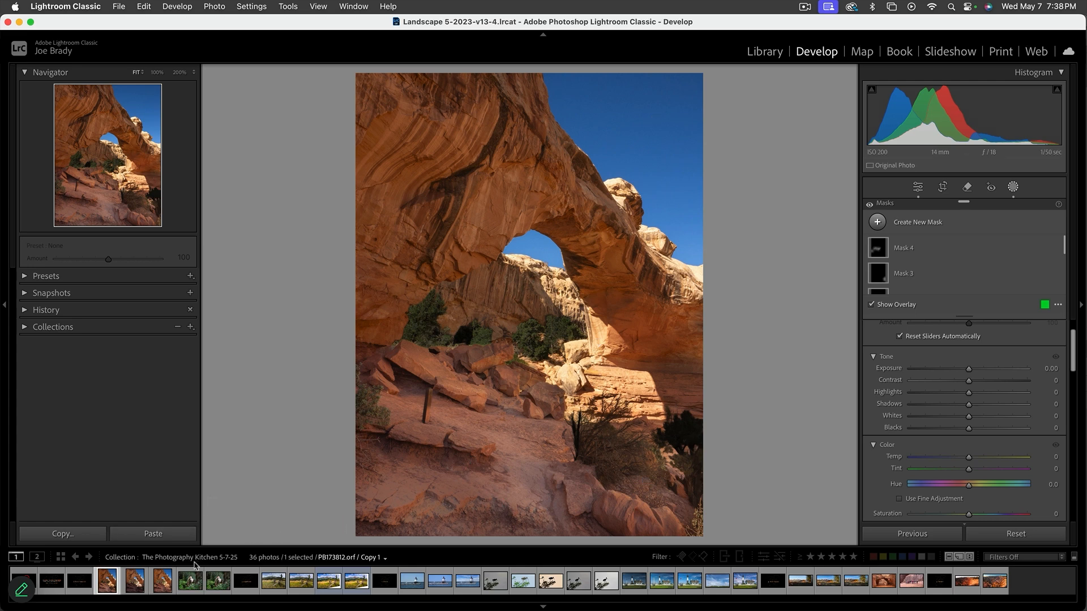
Step: Open the original ibis photo at 100% and check its camera and exposure details in the info overlay
left_click(190, 581)
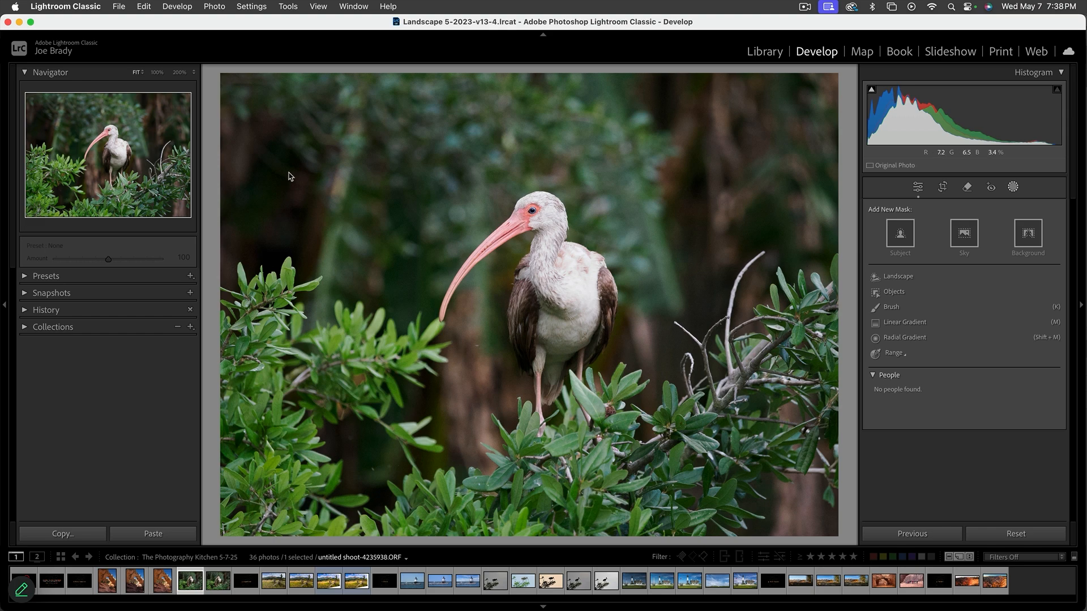
left_click(156, 72)
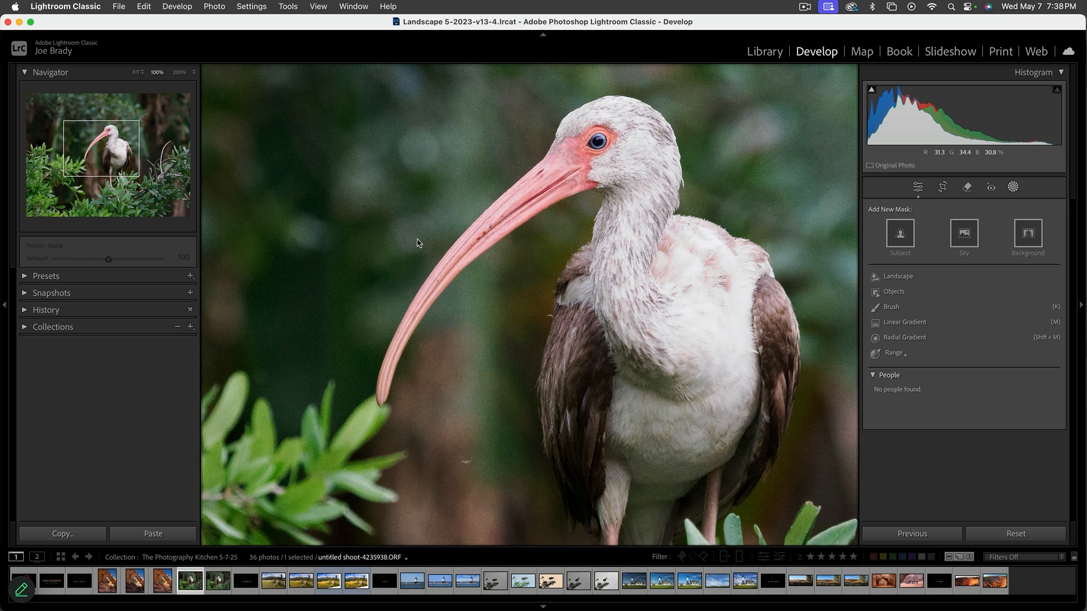
key("i")
key("i")
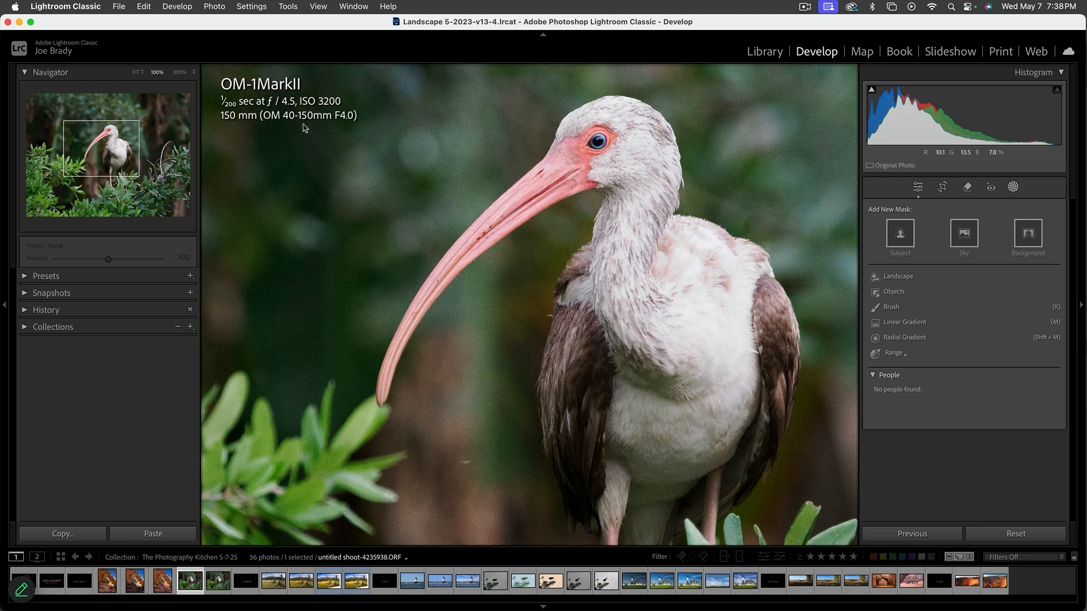
key("i")
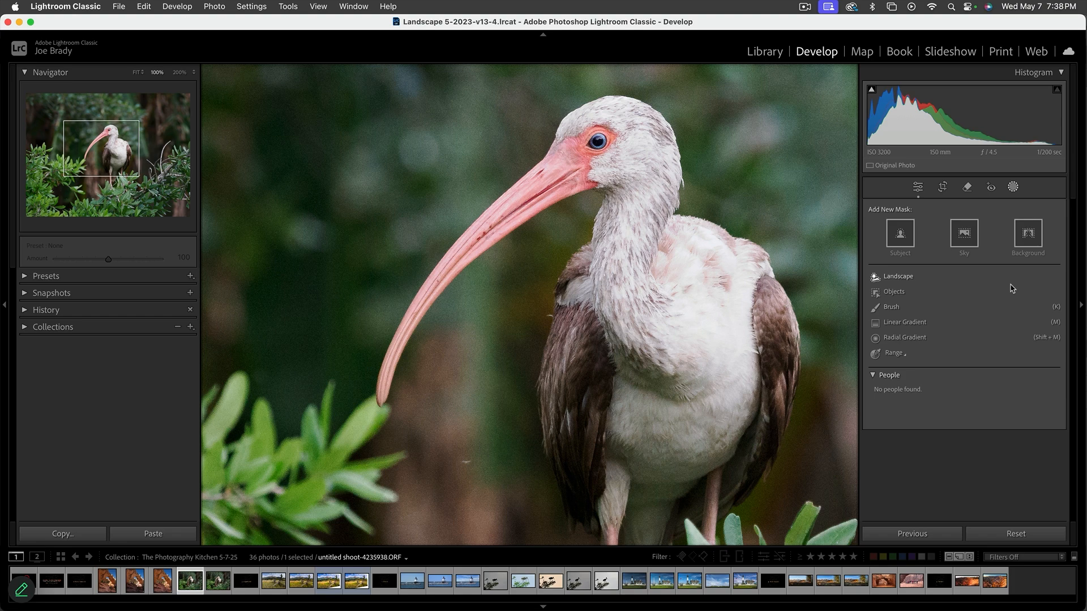
Step: Return to the edit adjustments and set the ibis photo's sharpening masking to 75 using the mask preview
key("shift+w")
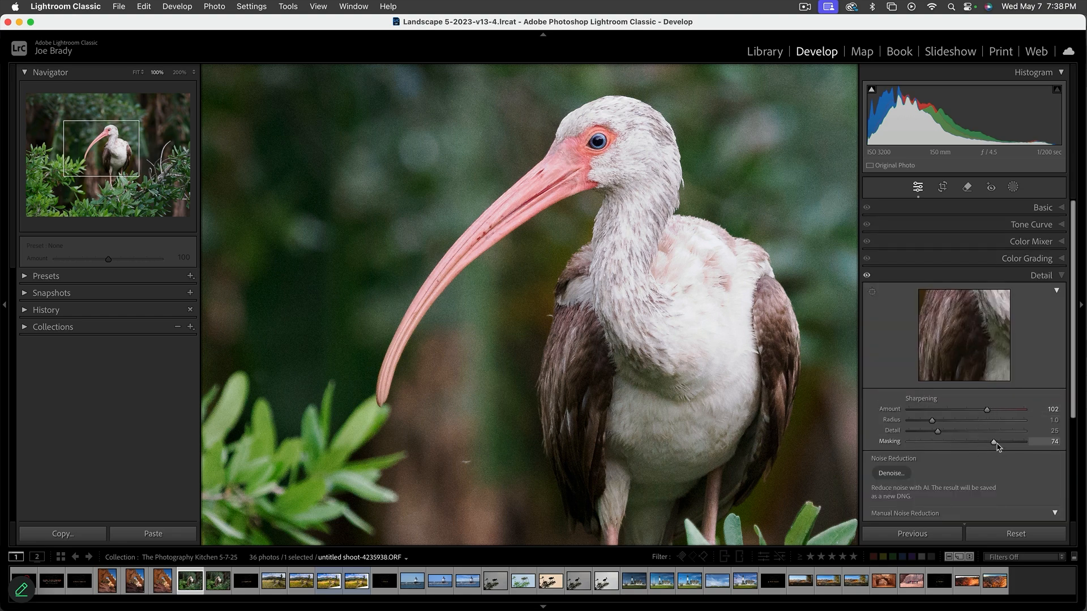
key("alt")
mouse_move(994, 444)
left_mouse_down()
mouse_move(915, 442)
mouse_move(997, 444)
left_mouse_up()
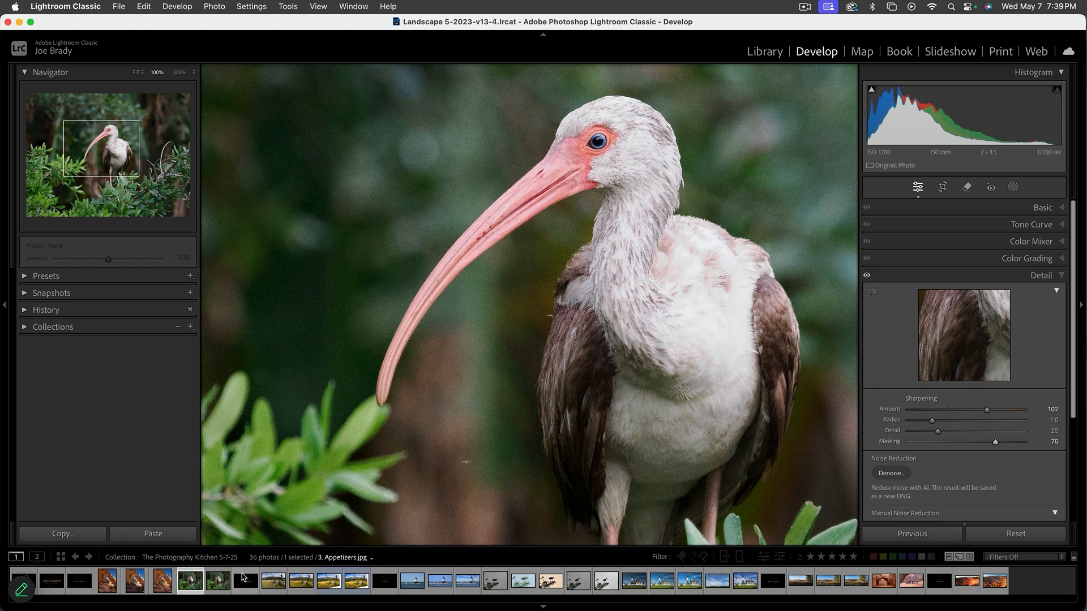
Step: Compare the original ibis photo with its denoised Enhanced-NR version, examining noise and feather detail at 100%
left_click(221, 583)
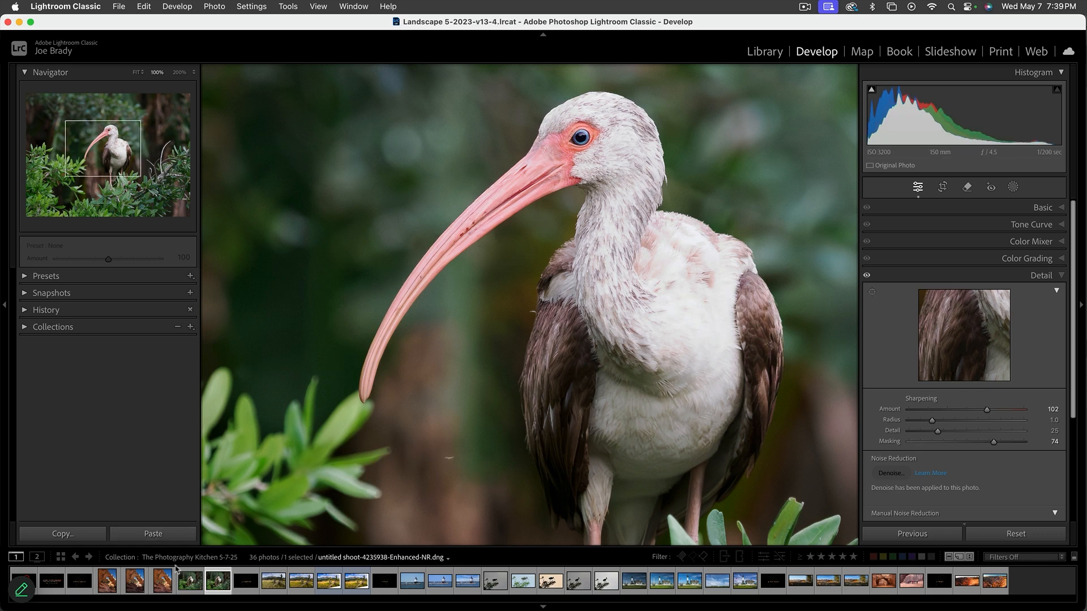
left_click(190, 583)
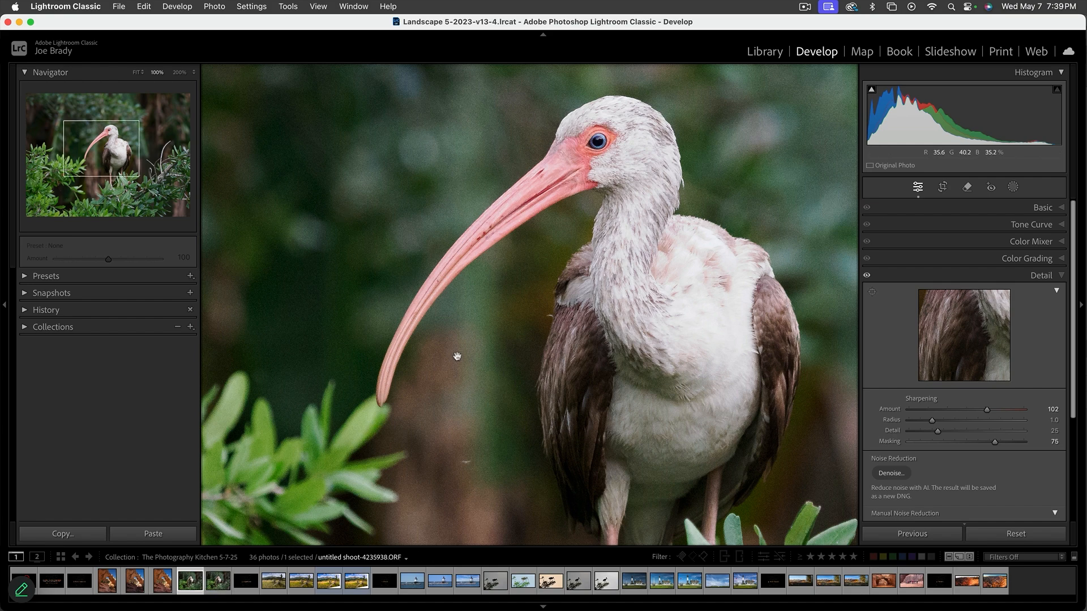
left_click(223, 585)
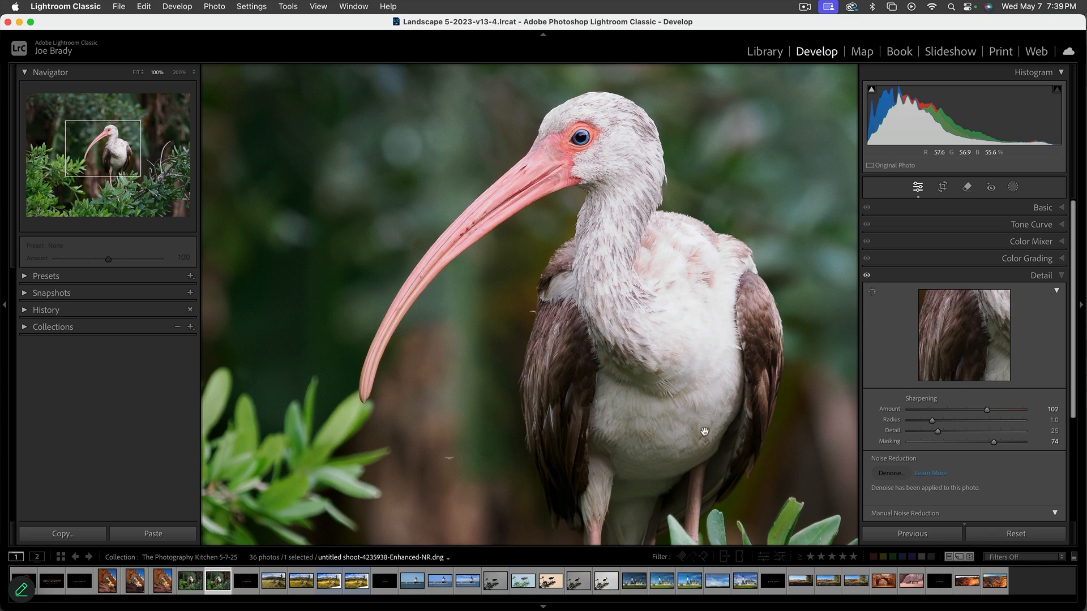
left_click(612, 503)
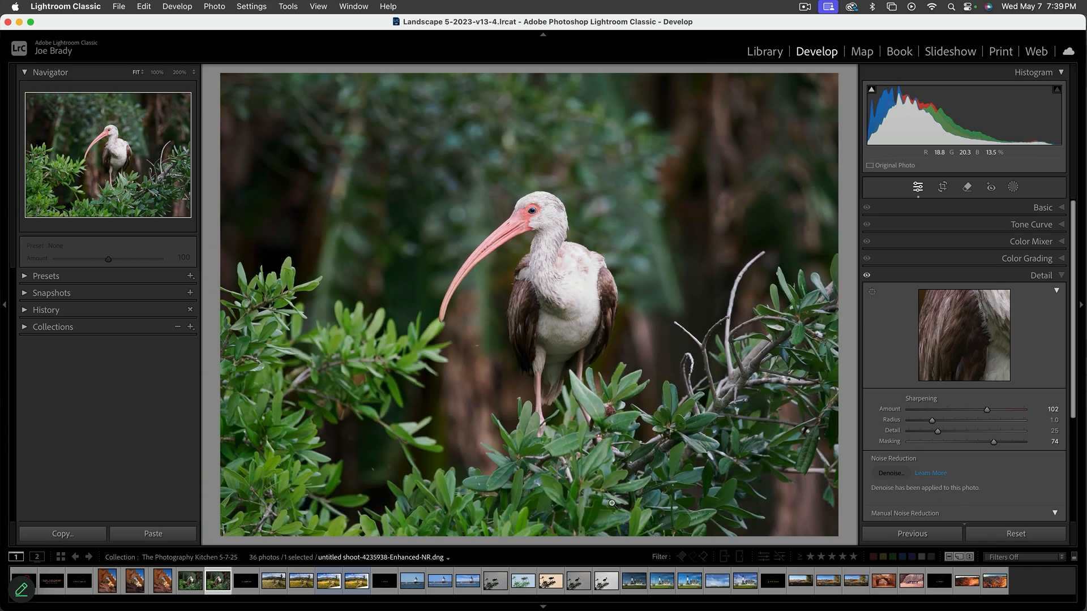
left_click(509, 425)
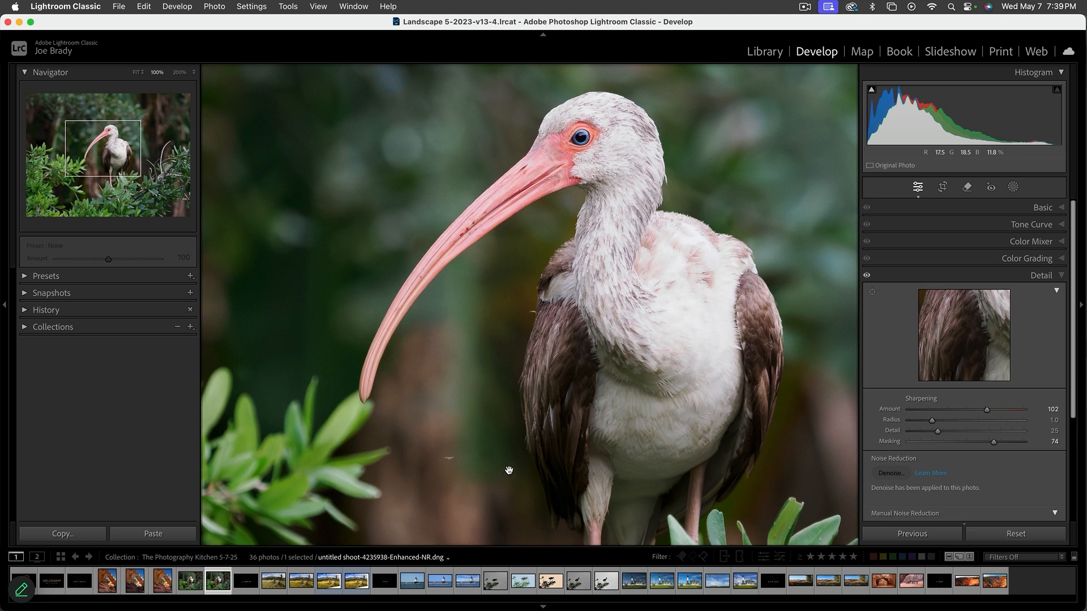
Step: Remove the small streak in the blurred background below the ibis's beak on the denoised photo
left_click(967, 190)
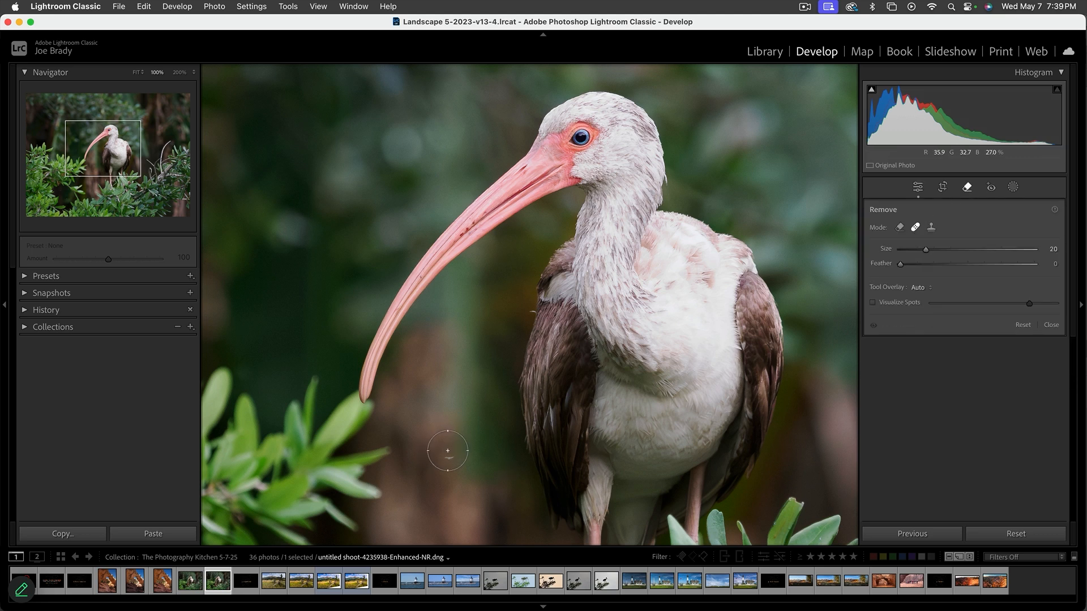
scroll(447, 452, "down", 5)
scroll(447, 454, "up", 2)
left_click_drag(456, 458, 444, 459)
key("Return")
key("q")
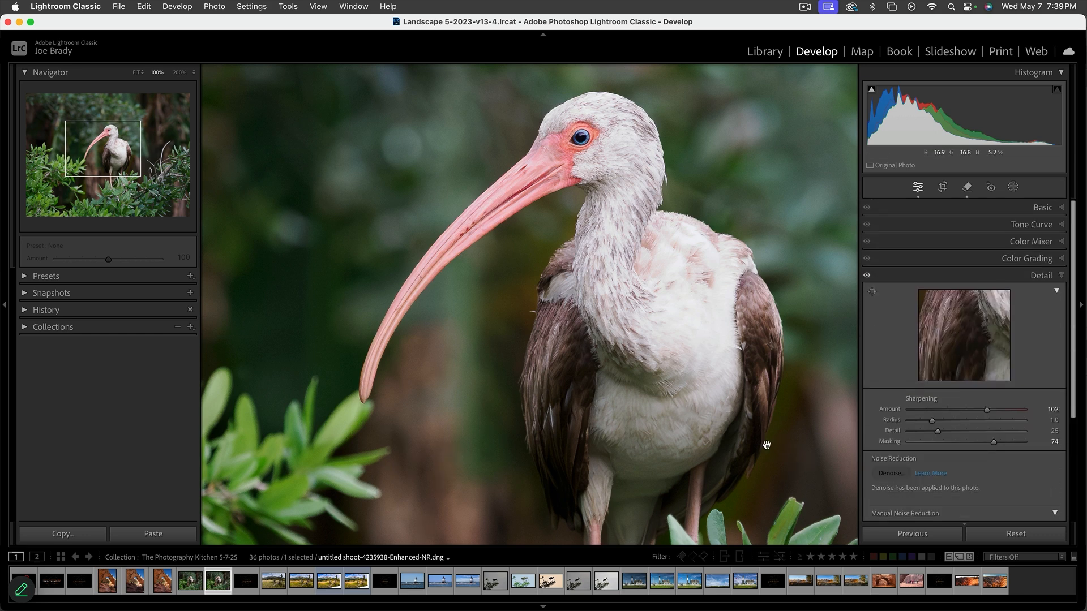
Step: Collapse the histogram, fit the whole ibis photo in view and open the masking tools
key("super+0")
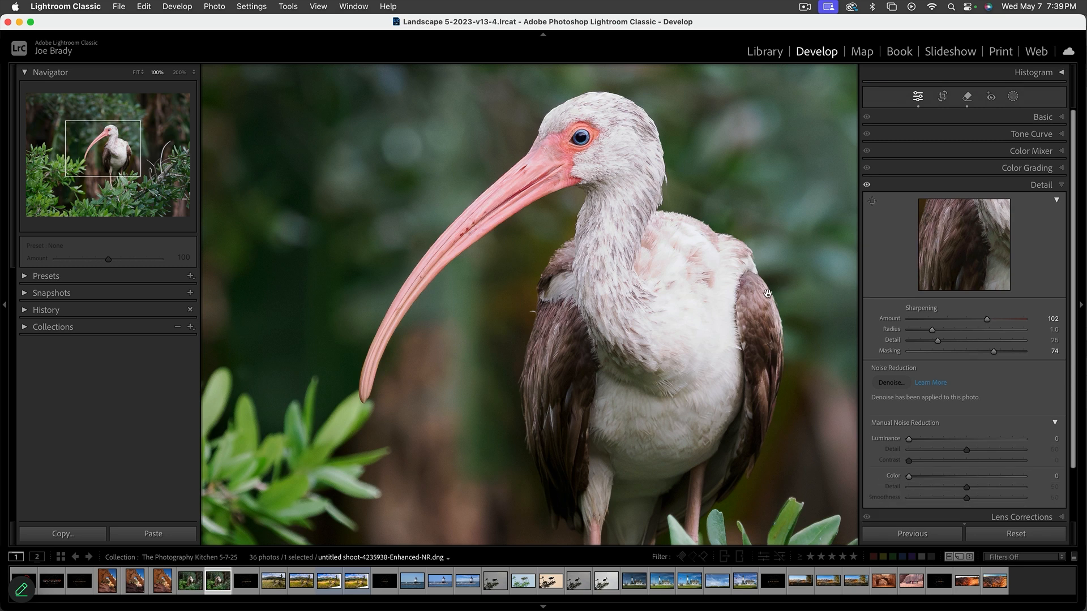
left_click(766, 295)
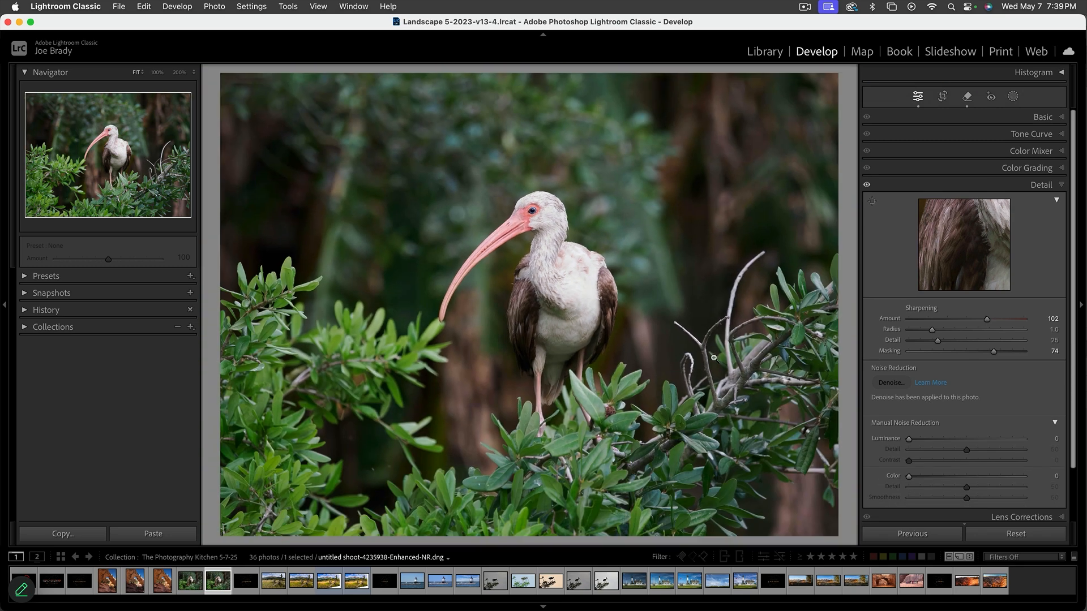
left_click(1013, 97)
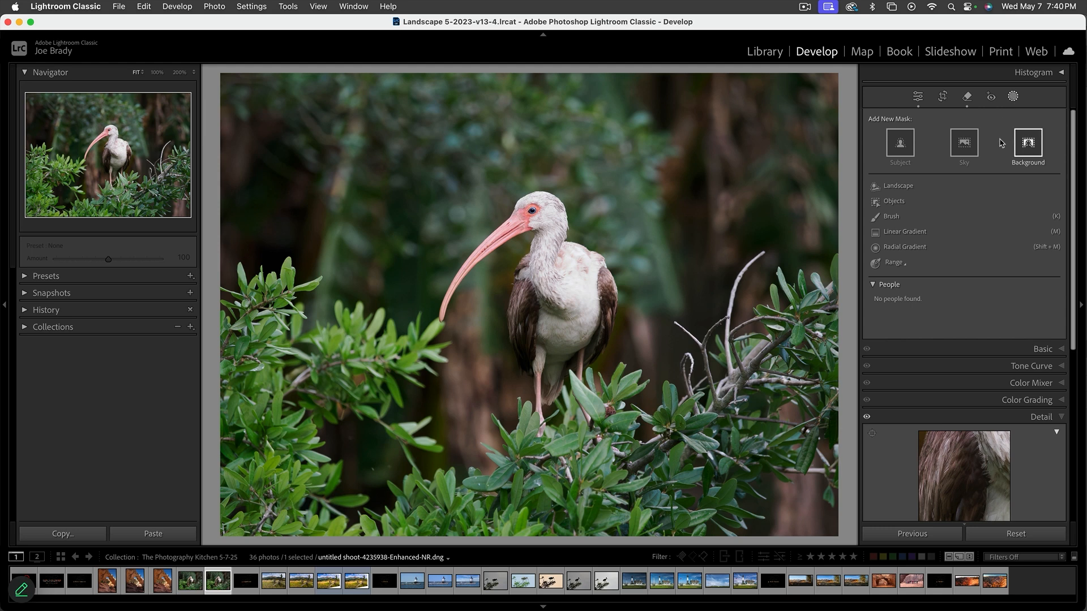
left_click(904, 187)
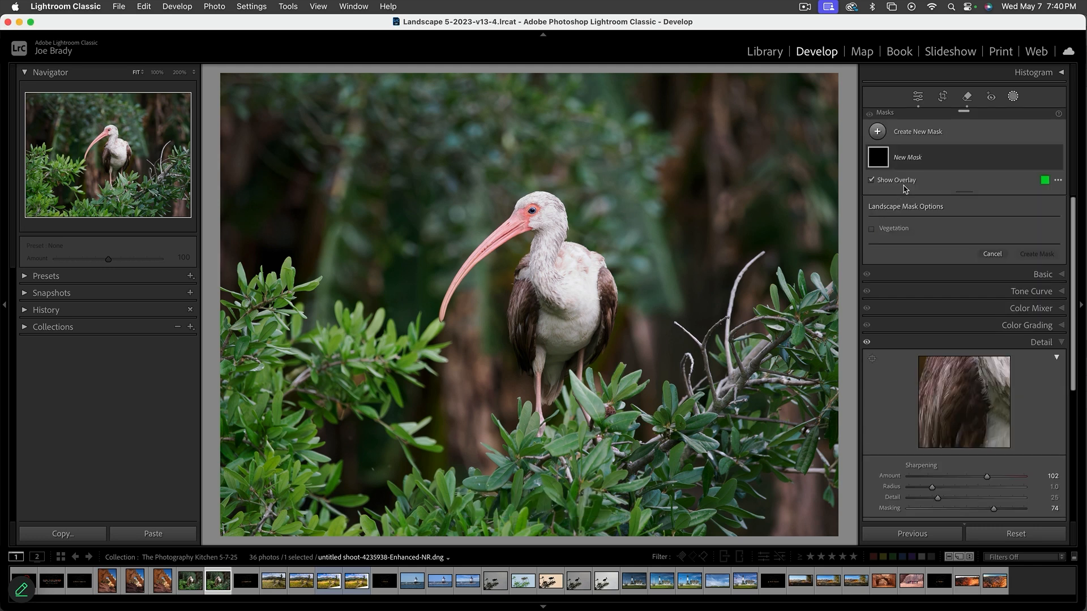
left_click(894, 231)
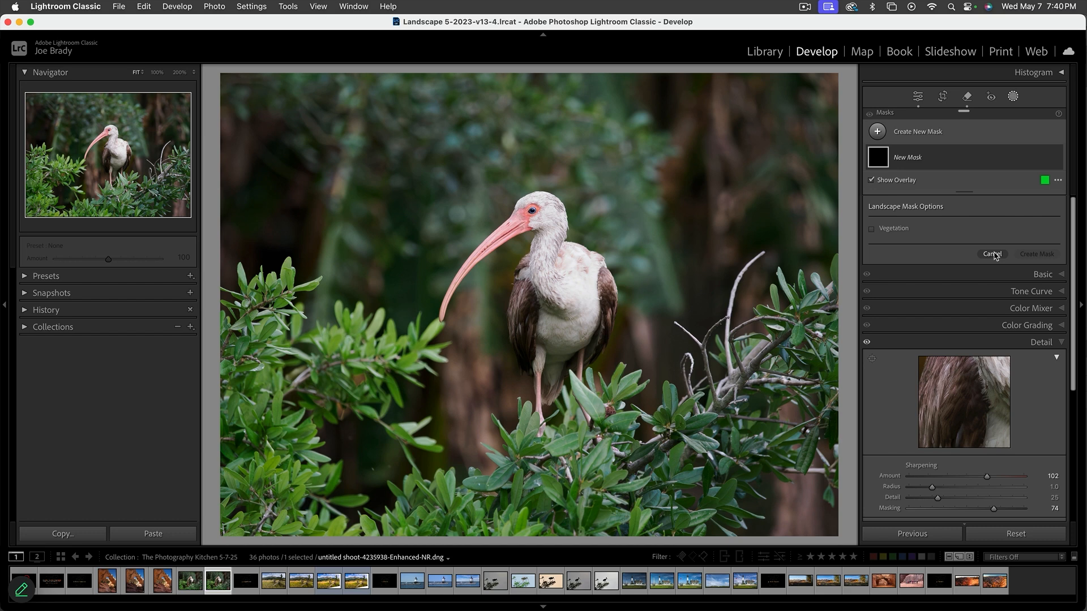
left_click(992, 253)
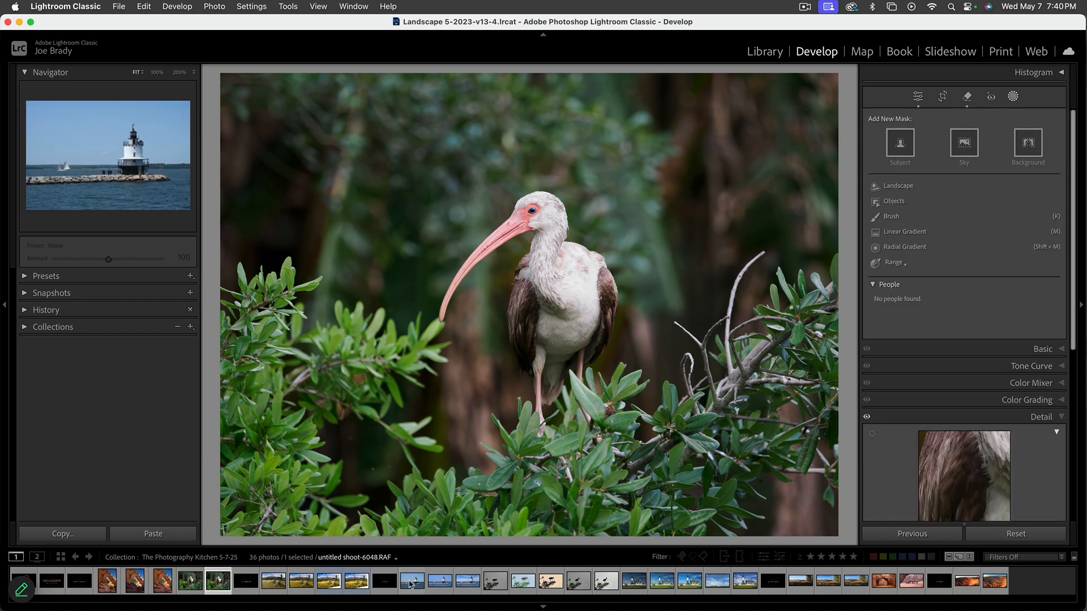
Step: Open the lighthouse photo untitled shoot-6048.RAF for masking
left_click(414, 583)
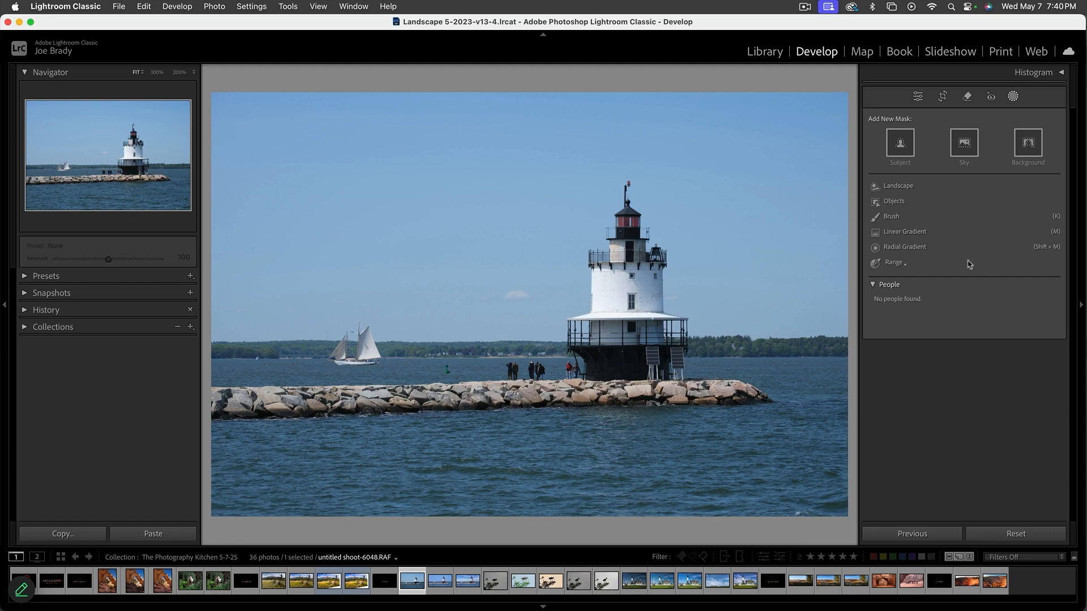
Step: Create five separate landscape masks on the lighthouse photo for Sky, Architecture, Vegetation, Water and Natural Ground
left_click(899, 186)
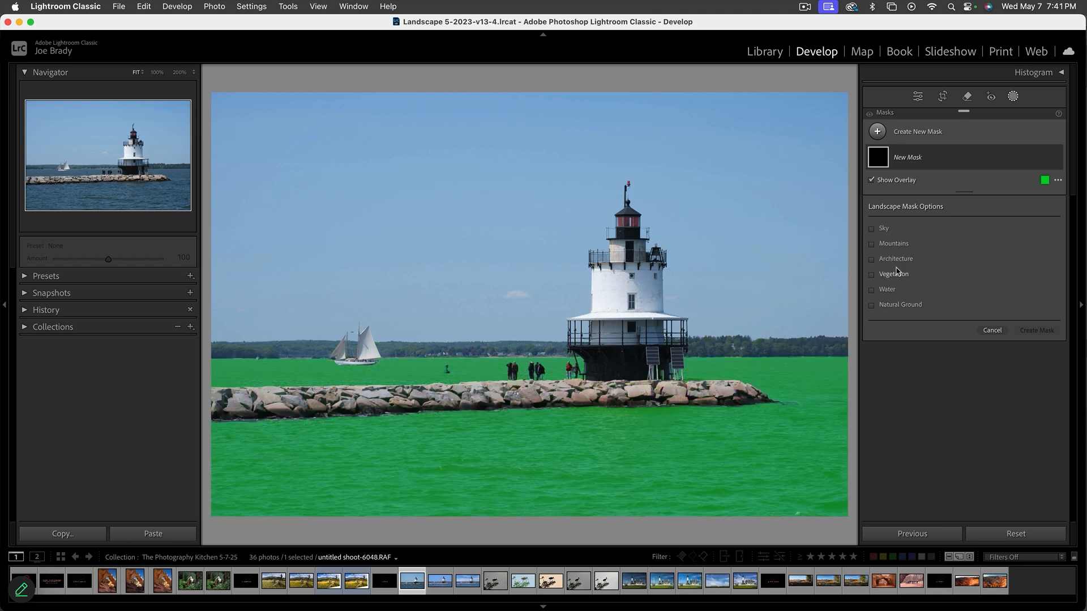
left_click(873, 230)
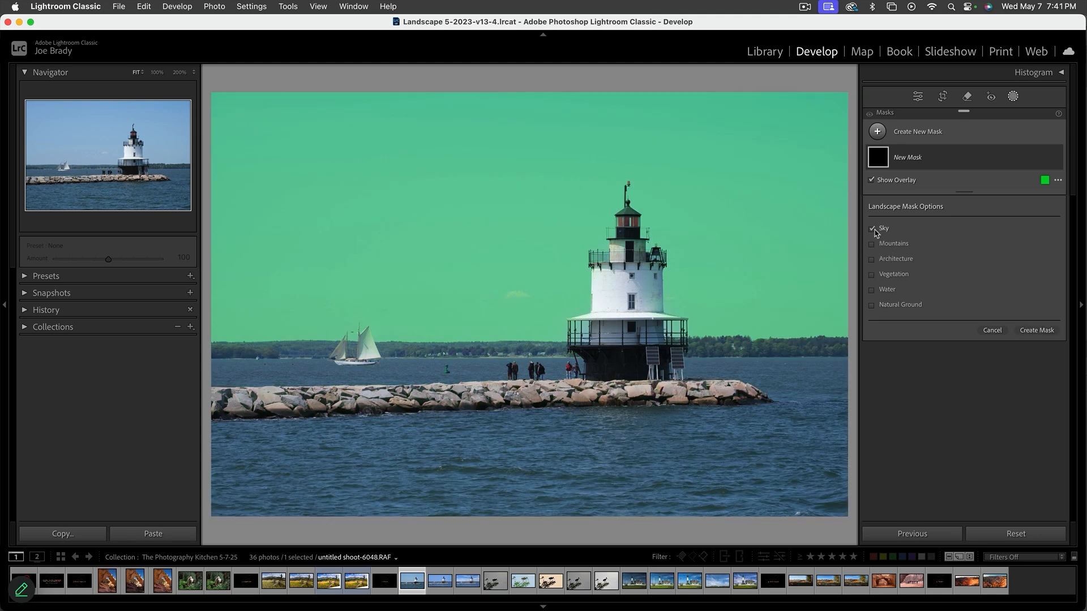
left_click(872, 259)
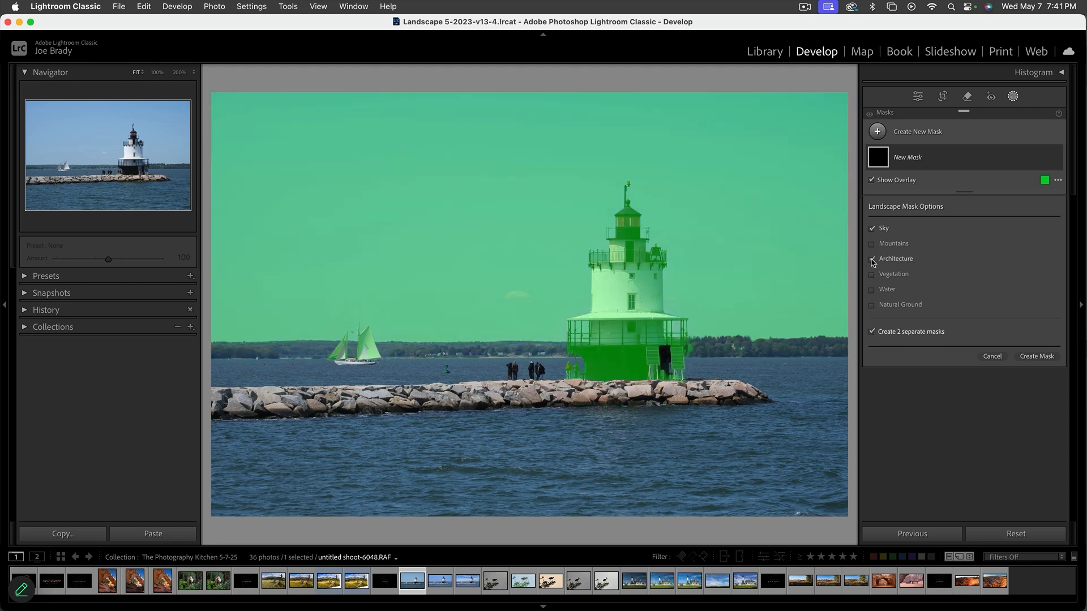
left_click(872, 275)
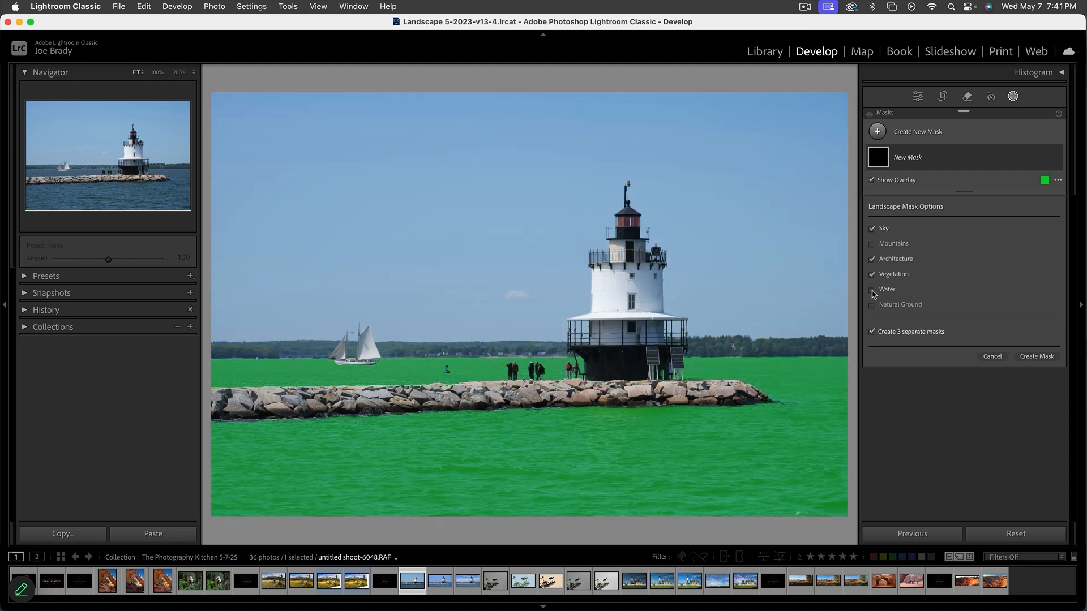
left_click(873, 291)
left_click(872, 306)
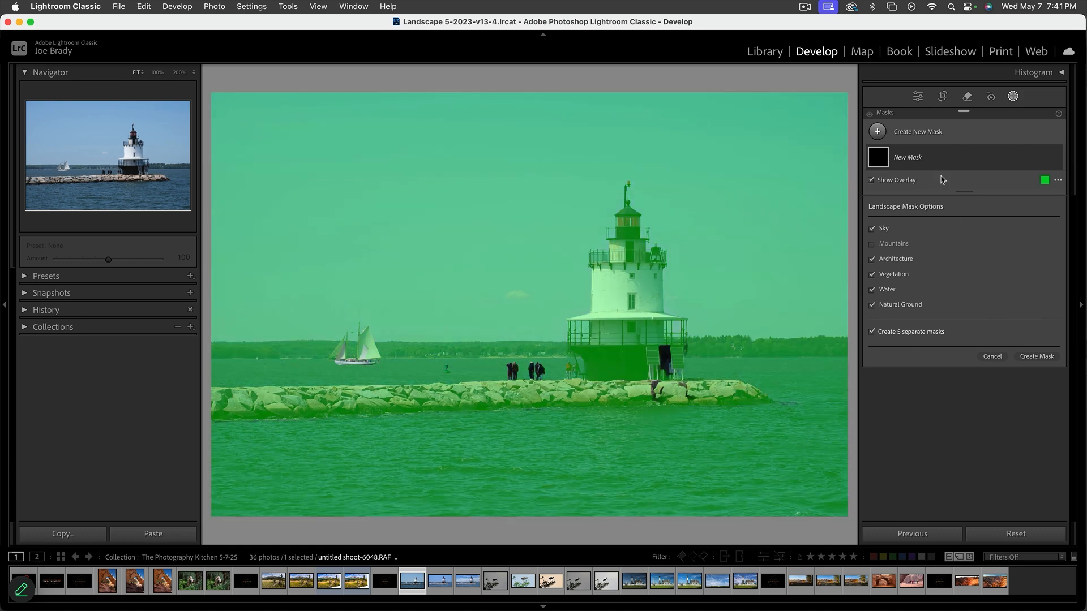
left_click(1017, 363)
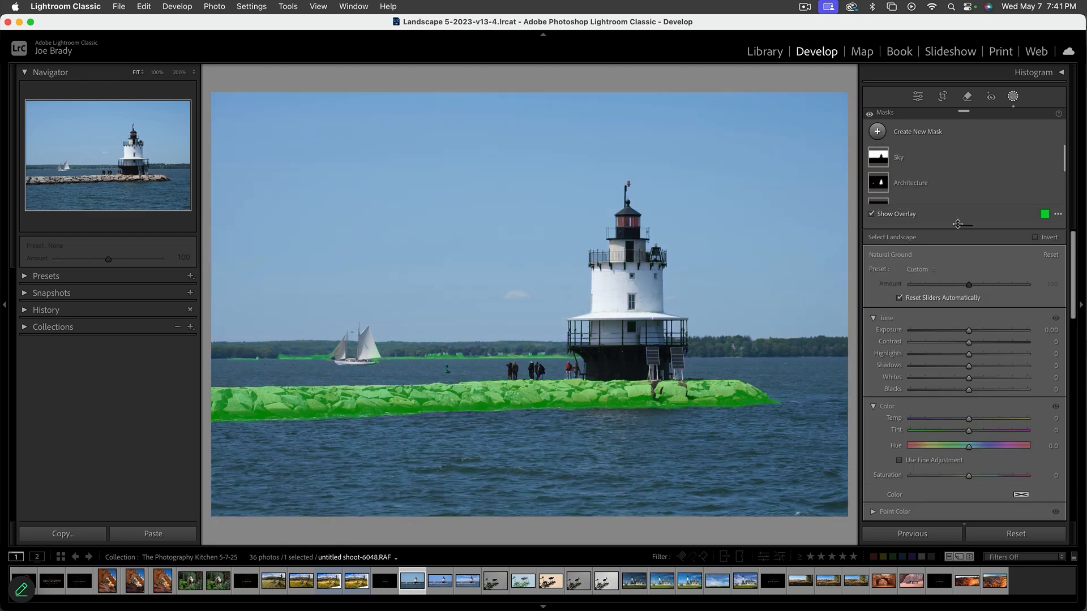
Step: Enlarge the mask list to show all landscape masks and select the Architecture mask
scroll(926, 163, "up", 3)
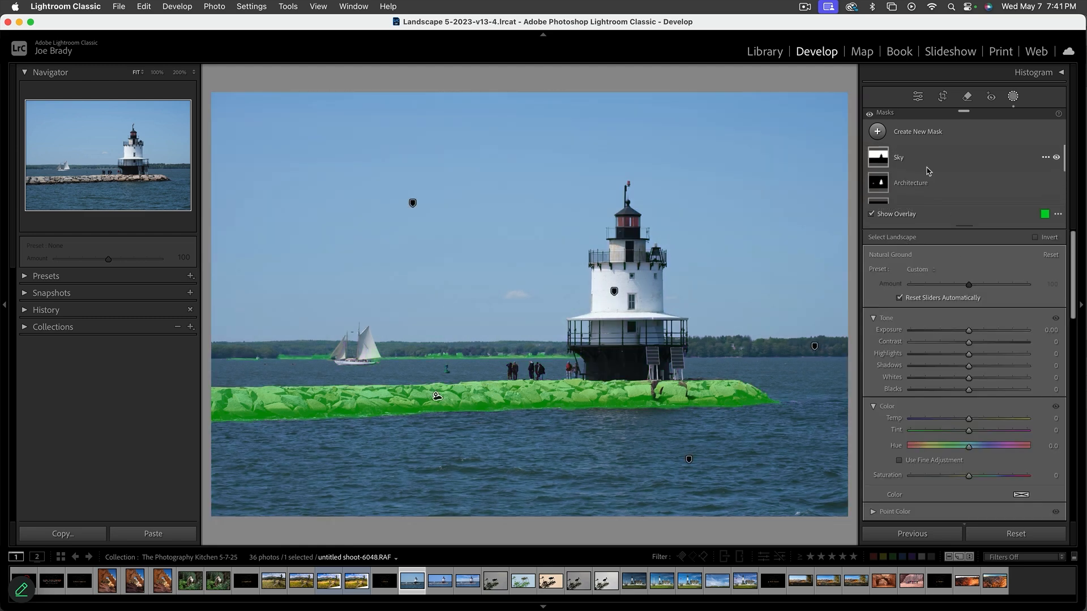
left_click_drag(961, 226, 962, 293)
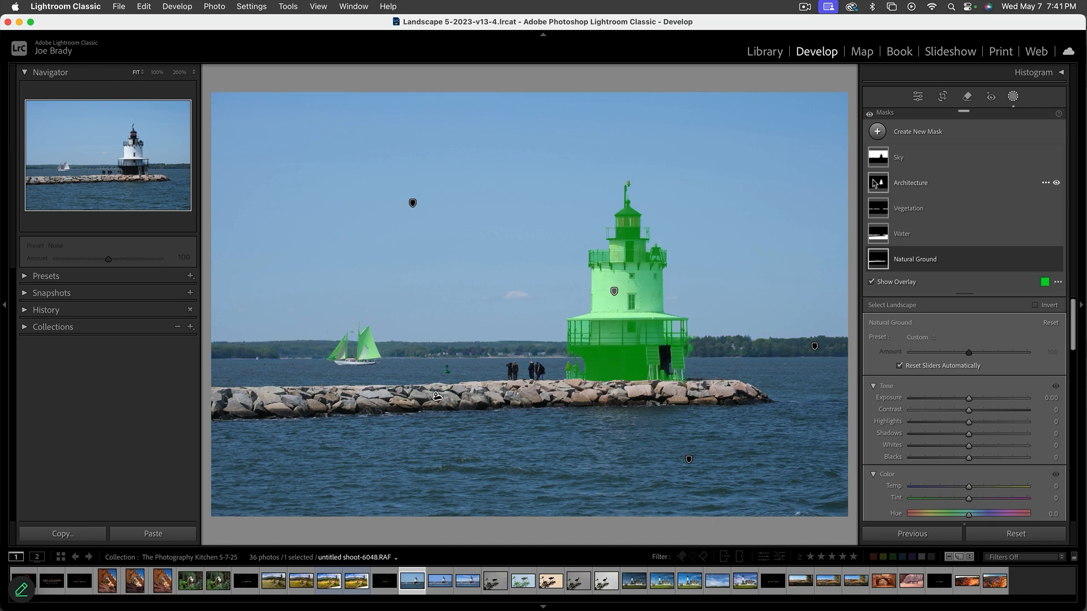
left_click(968, 192)
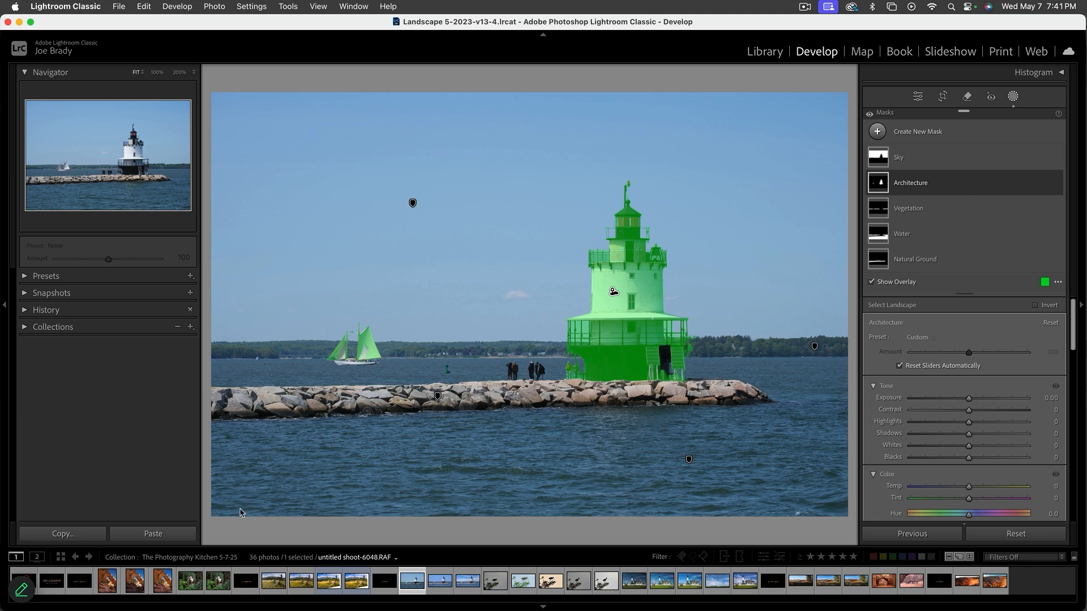
Step: Return to the denoised ibis photo untitled shoot-4235938-Enhanced-NR.dng and set its Vibrance to +8
left_click(218, 580)
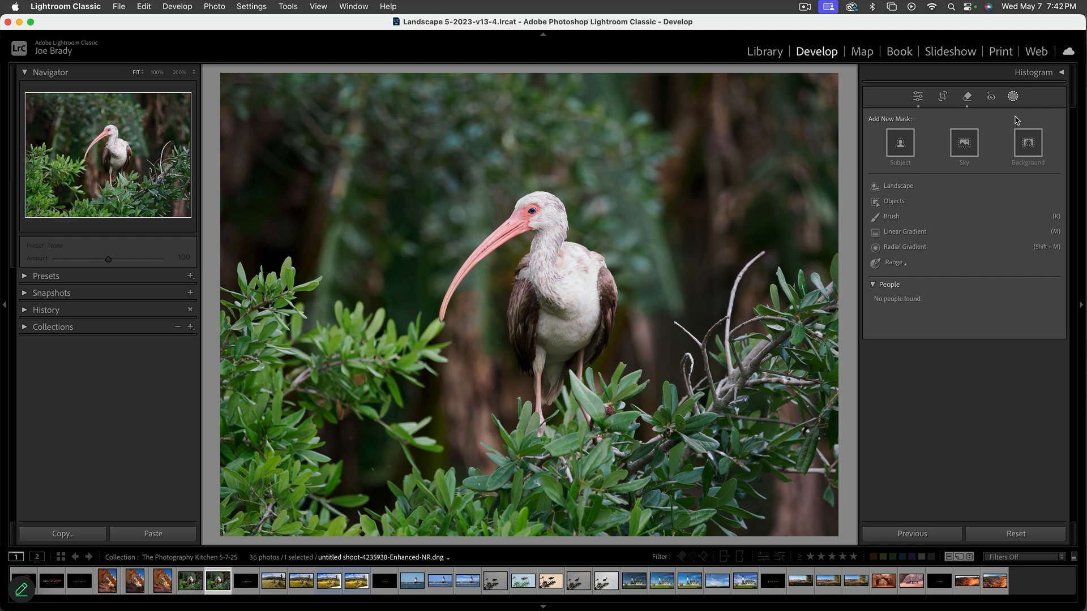
key("shift+w")
left_click(1050, 117)
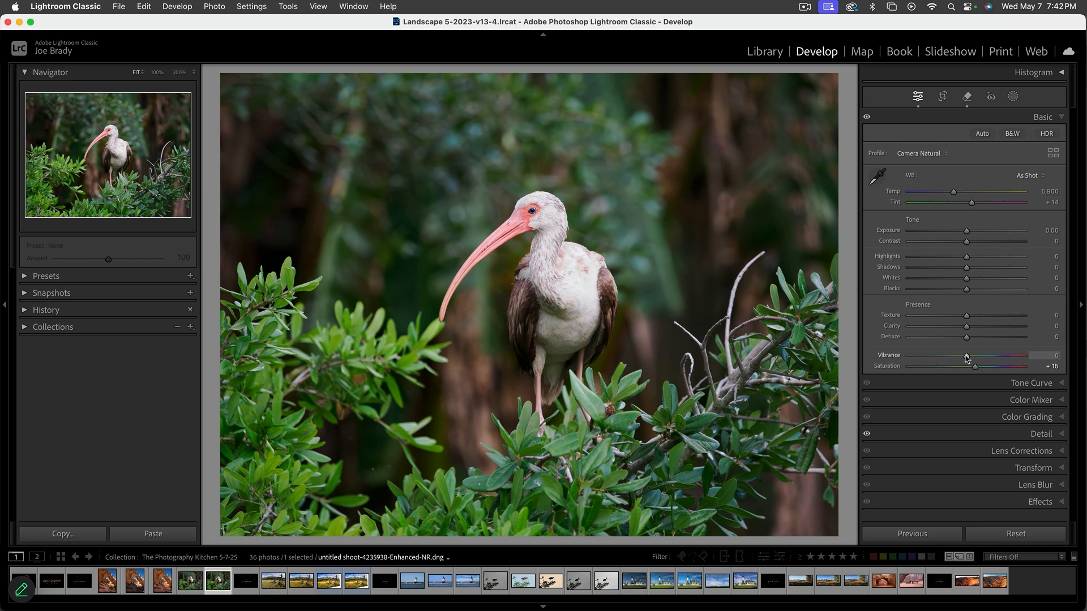
left_click_drag(967, 359, 968, 357)
left_click(1013, 97)
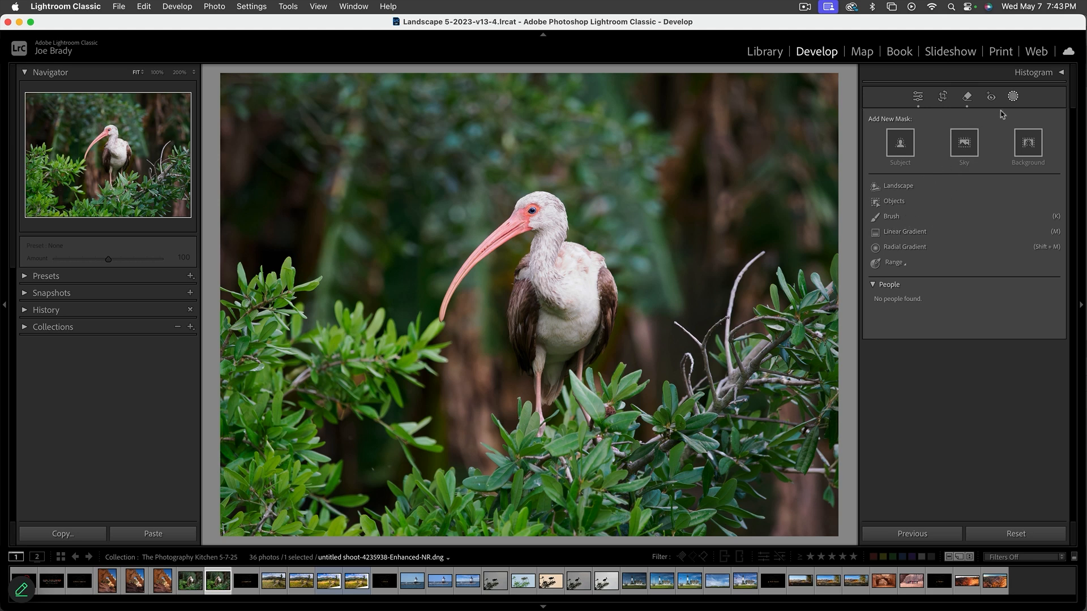
left_click(1012, 98)
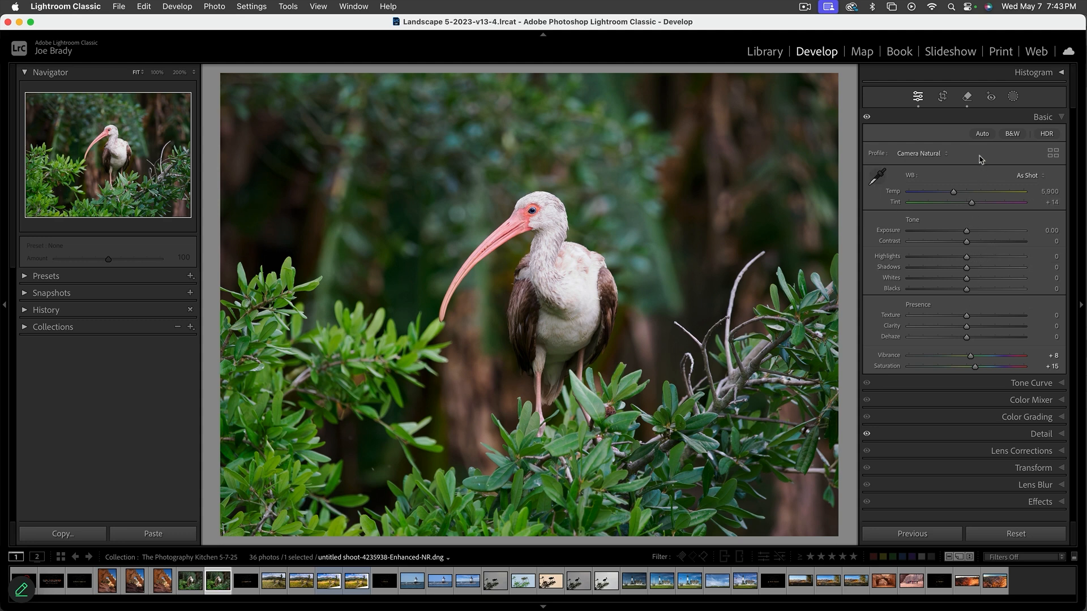
Step: Add a tilted linear gradient mask over the ibis photo's upper background, fading from mid-beak height down into the foliage
left_click(1013, 96)
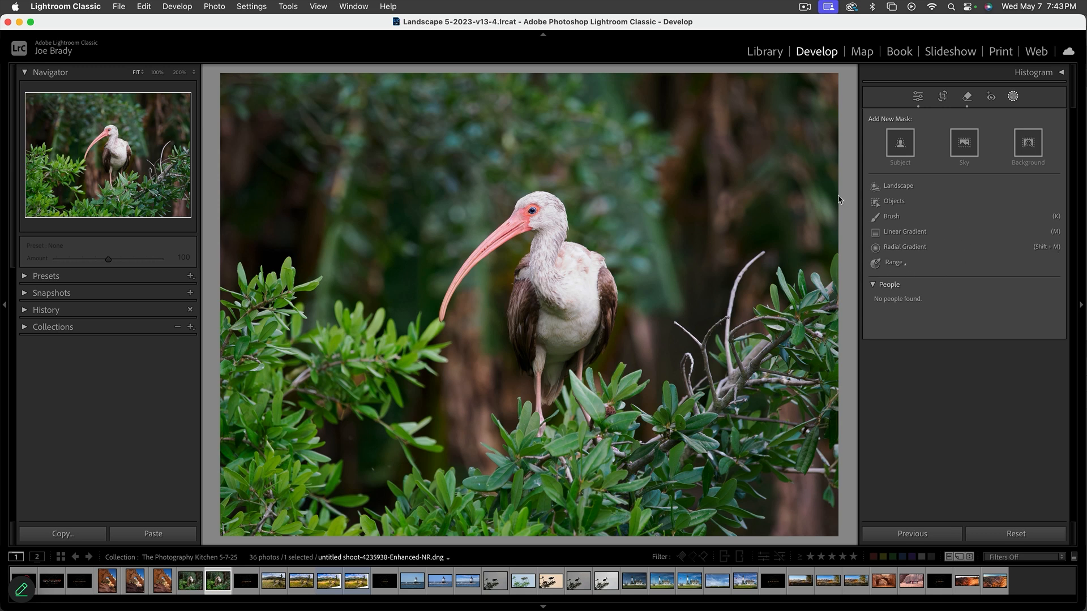
left_click(1056, 233)
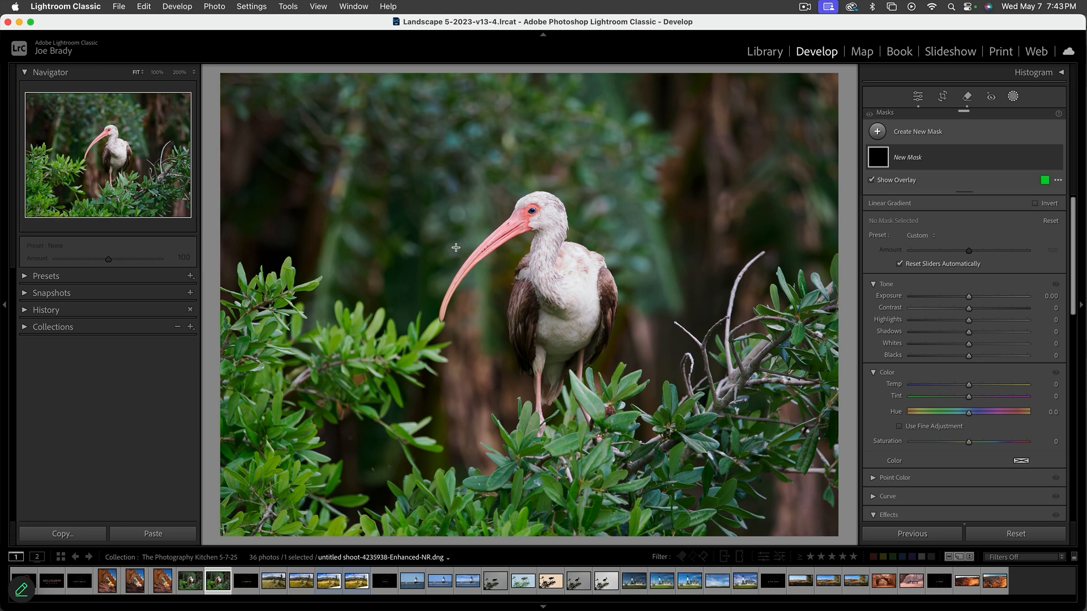
mouse_move(445, 252)
left_mouse_down()
mouse_move(443, 463)
mouse_move(409, 429)
left_mouse_up()
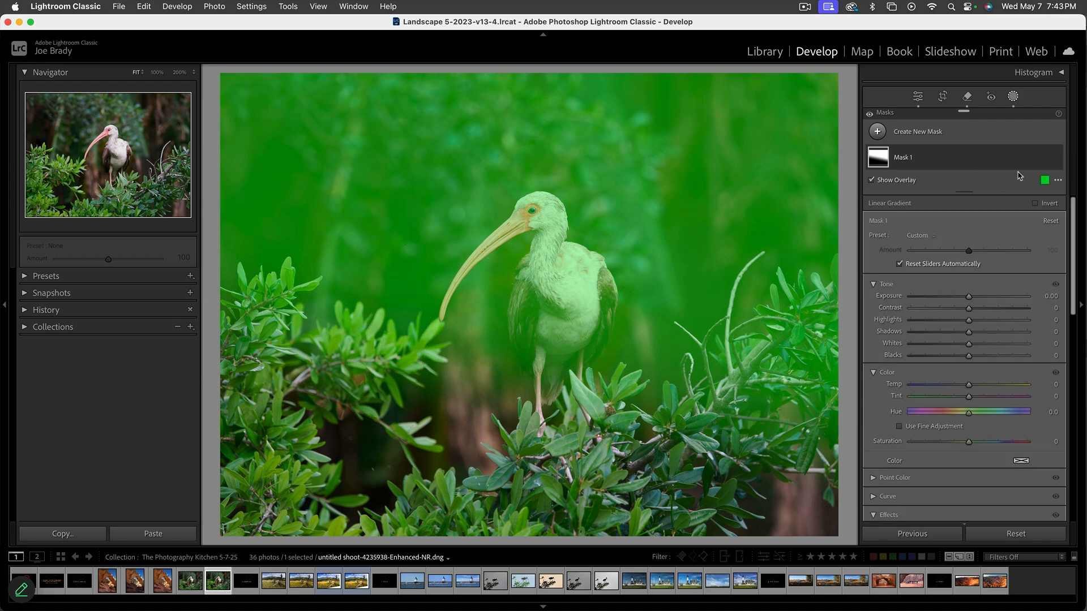
mouse_move(1040, 162)
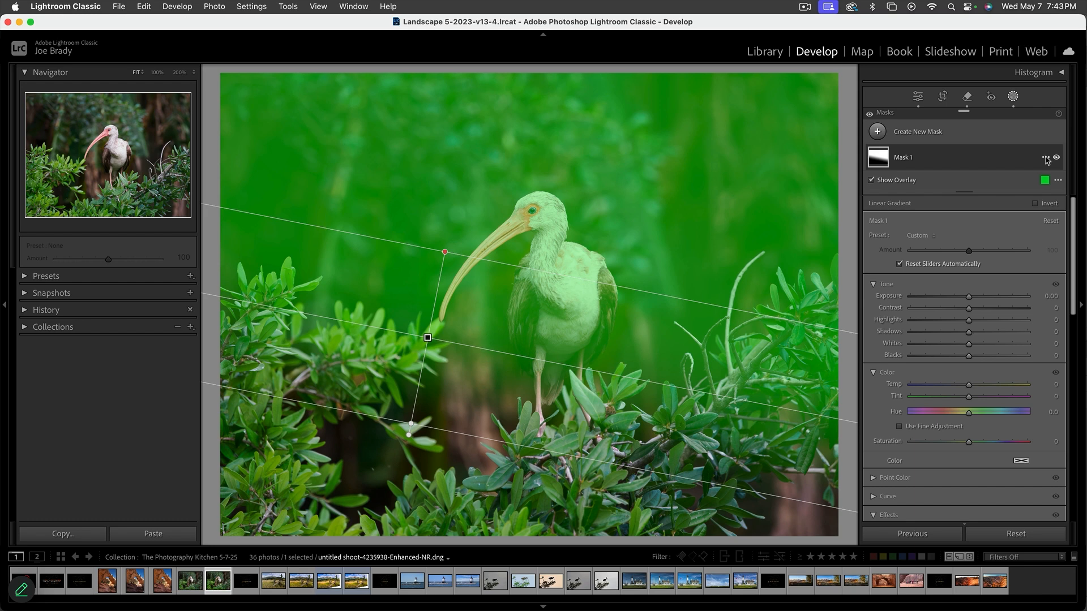
left_click(1046, 159)
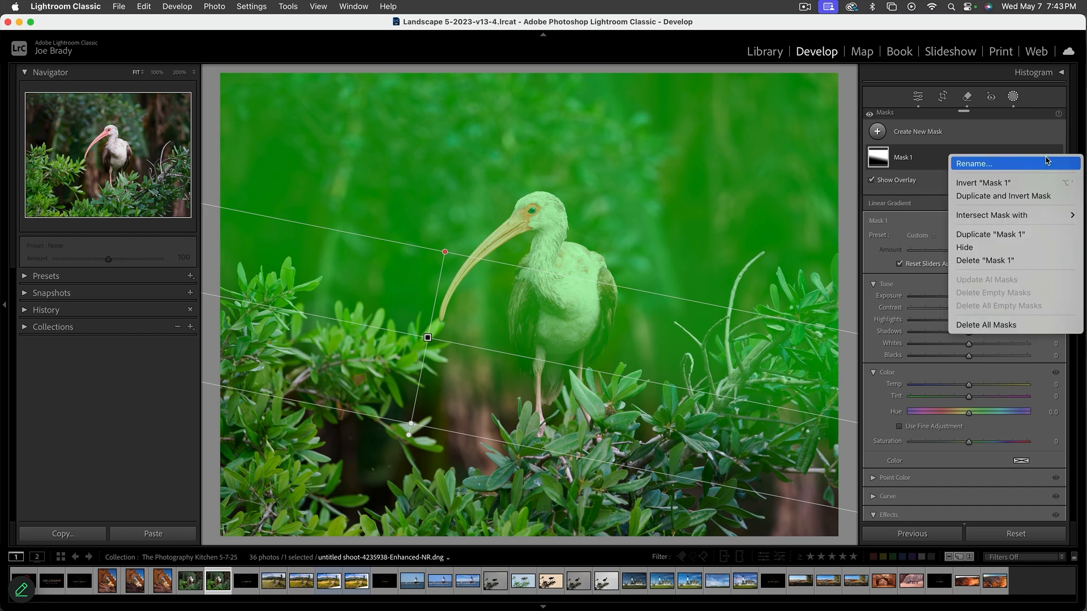
left_click(982, 143)
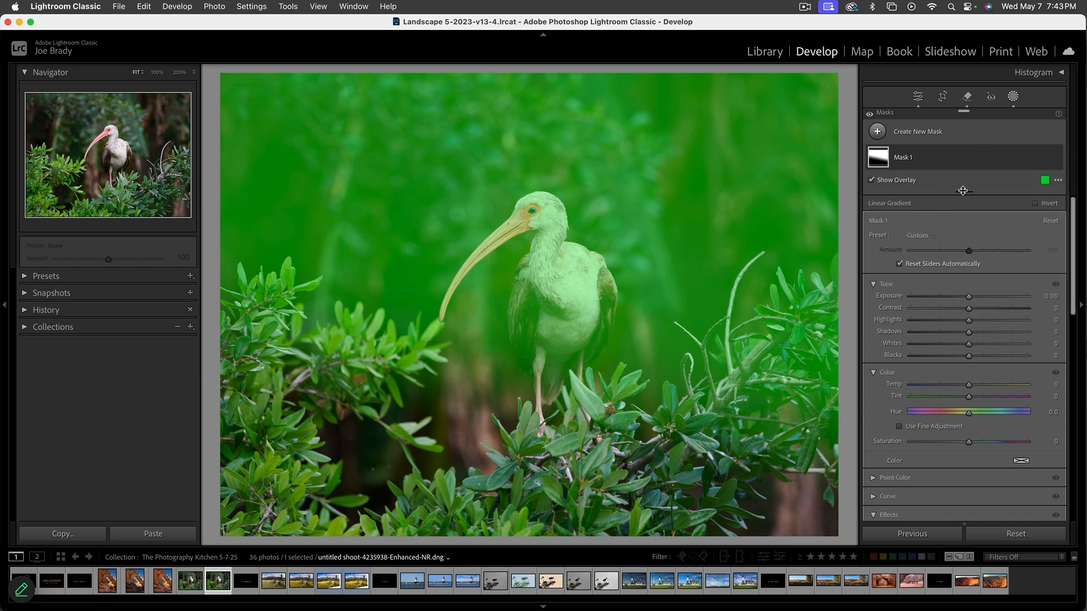
Step: Subtract the automatically selected subject from the linear gradient mask so the ibis is excluded
mouse_move(972, 165)
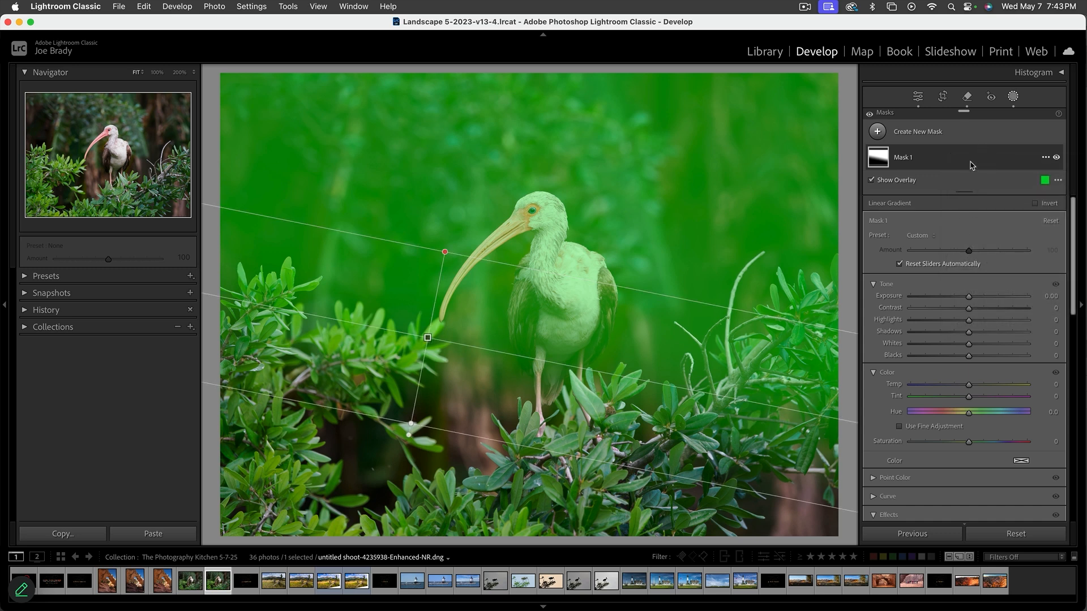
left_click(931, 165)
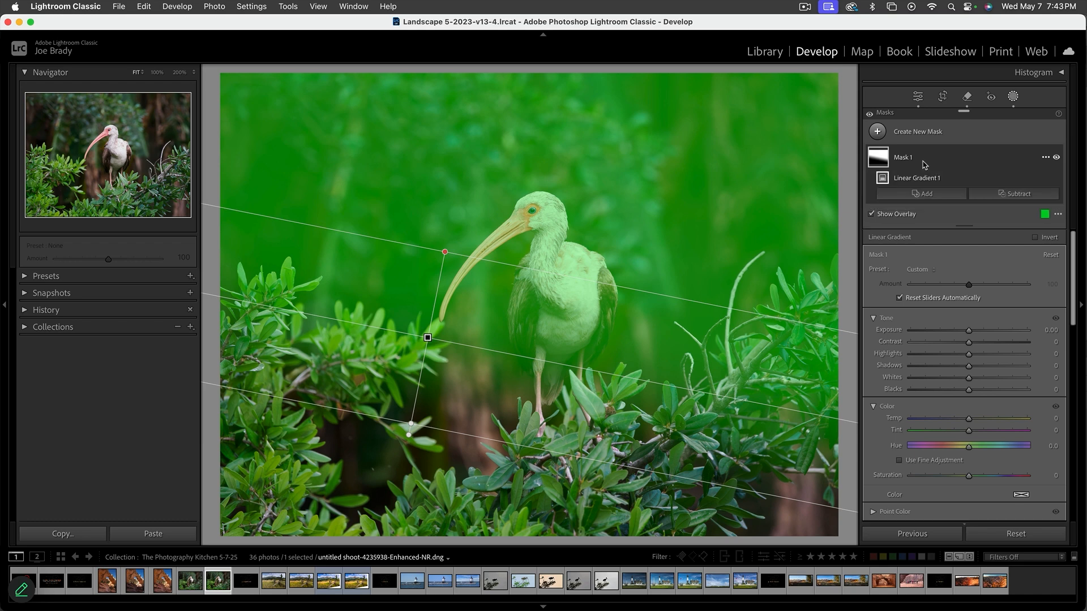
left_click(1009, 194)
left_click(1010, 211)
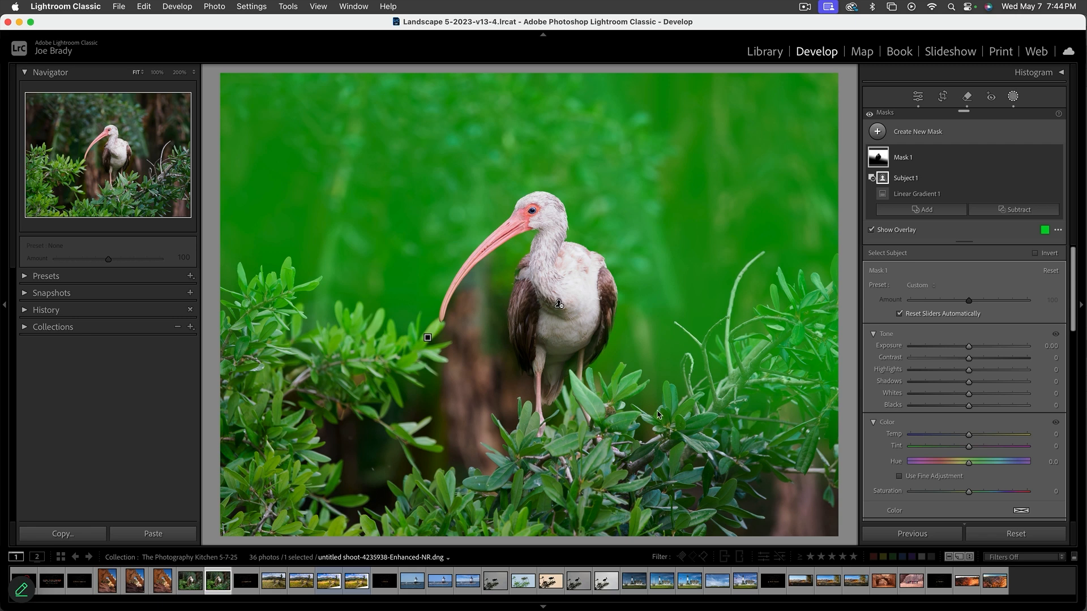
Step: Add a brush to Mask 1 and paint over the brown trunk area below the ibis's beak
left_click(925, 209)
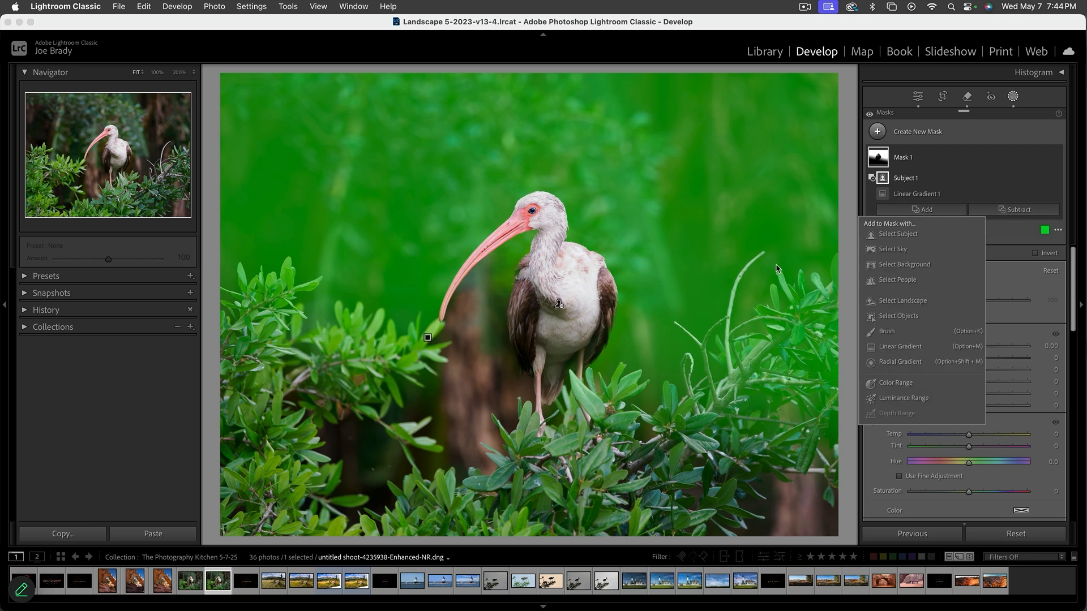
left_click(886, 333)
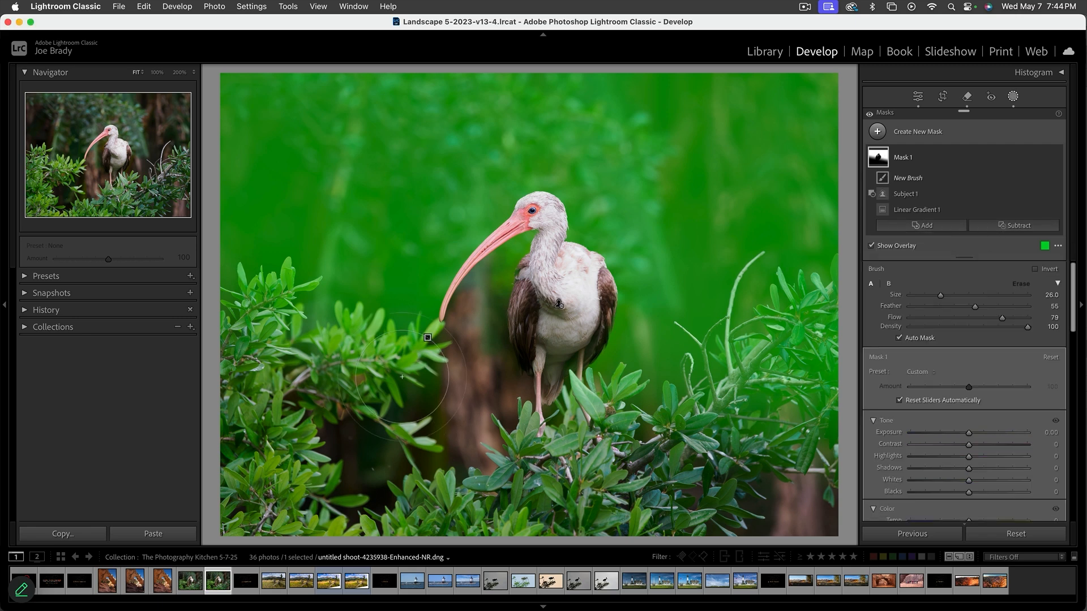
mouse_move(487, 317)
left_mouse_down()
mouse_move(471, 414)
mouse_move(493, 394)
mouse_move(434, 429)
mouse_move(454, 340)
mouse_move(496, 303)
left_mouse_up()
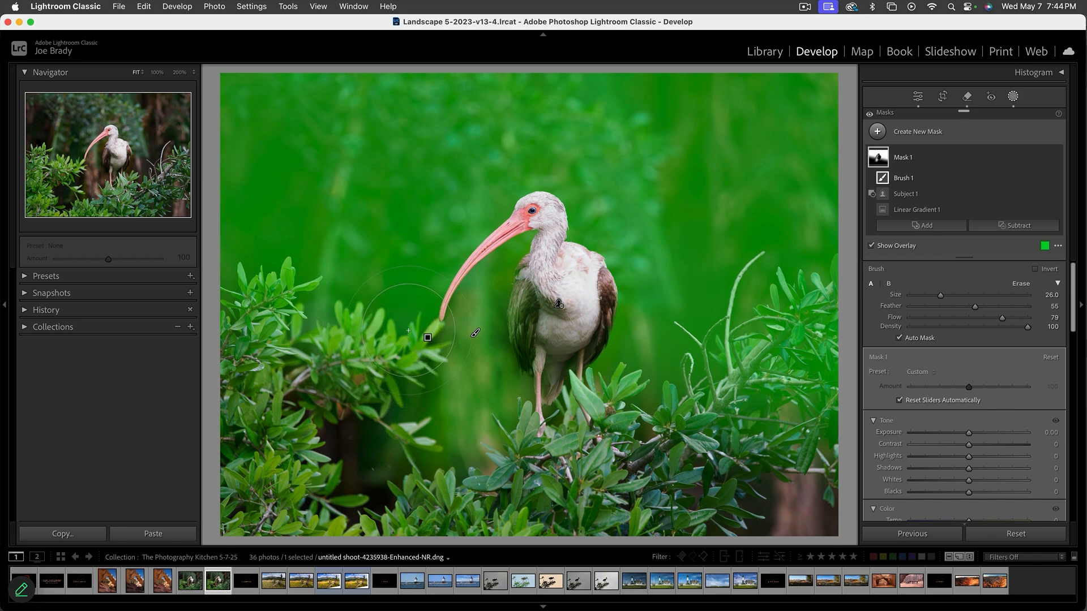
key("alt")
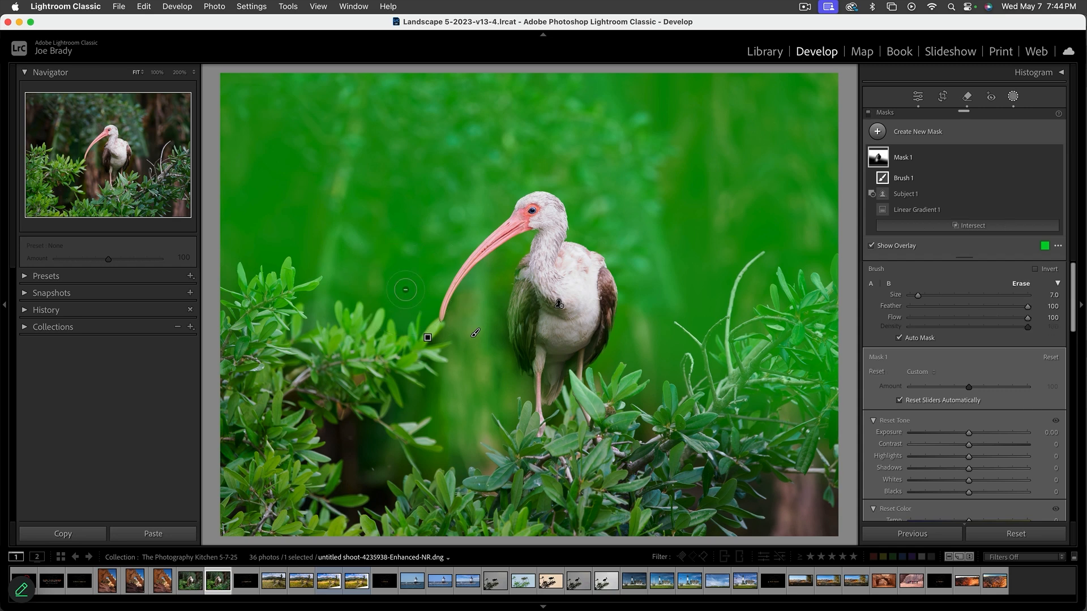
scroll(405, 290, "up", 5)
Step: Hide the mask overlay, lower Mask 1's Exposure to -0.43 and admit the participant from the meeting's waiting room
left_click(427, 337)
key("alt")
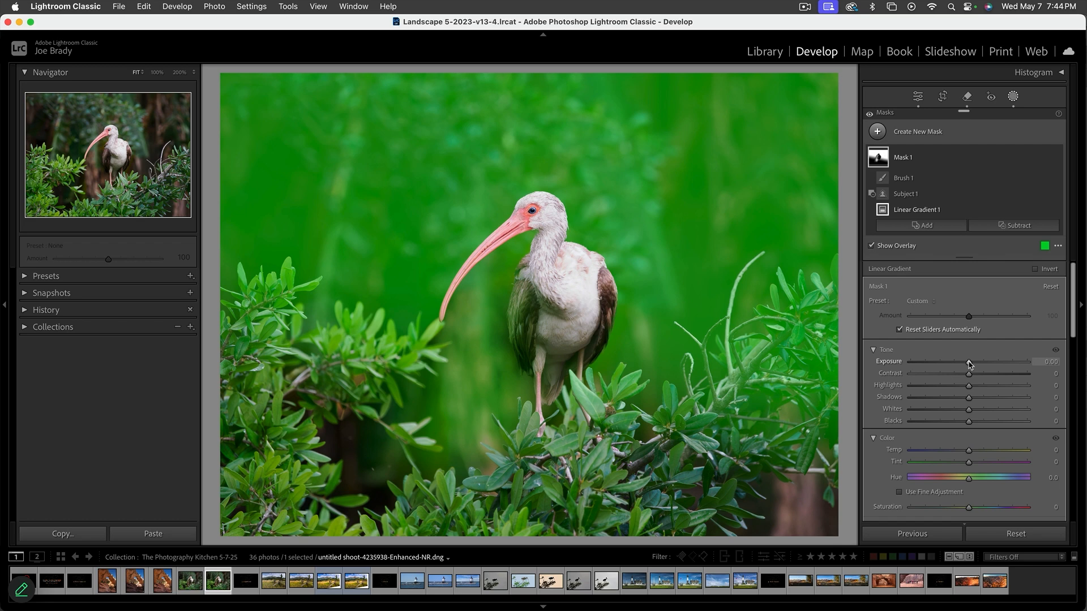
key("o")
left_click_drag(969, 364, 962, 362)
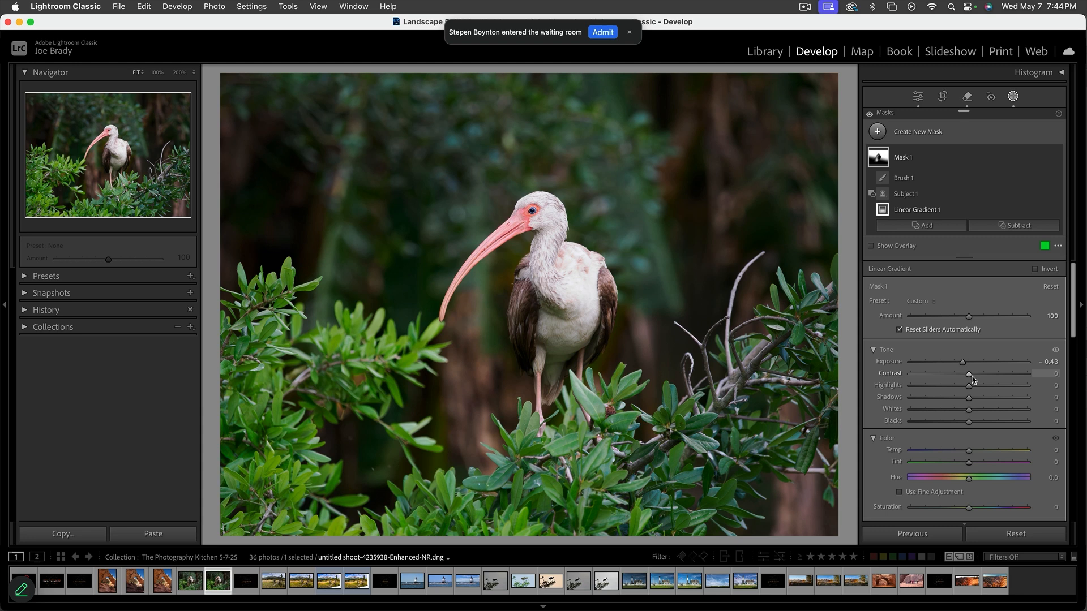
left_click(603, 32)
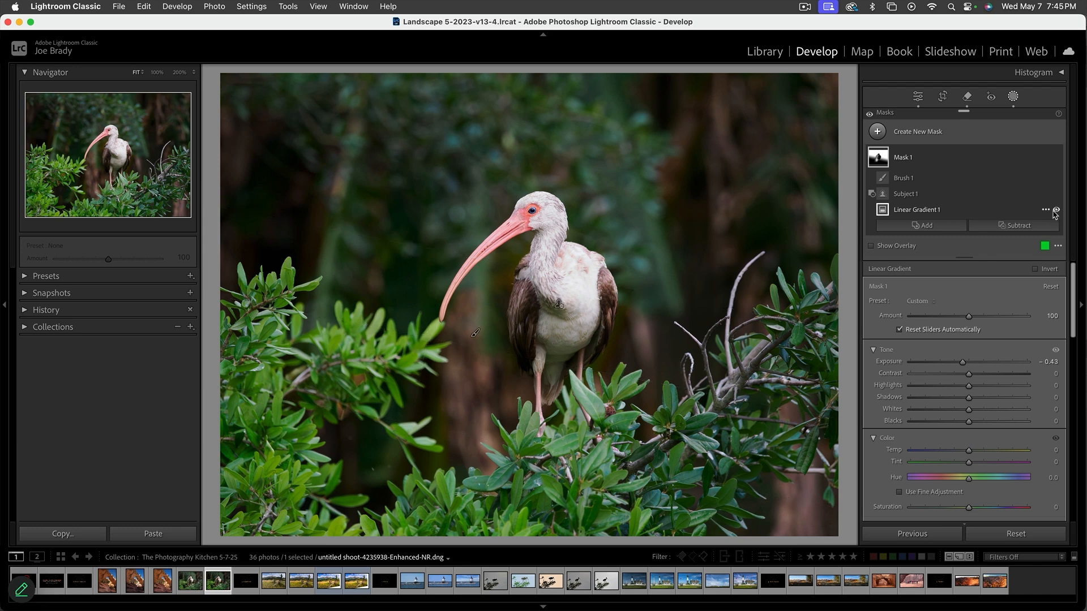
Step: Try a new Select Subject mask on the ibis and delete its selection
left_click(929, 135)
left_click(936, 154)
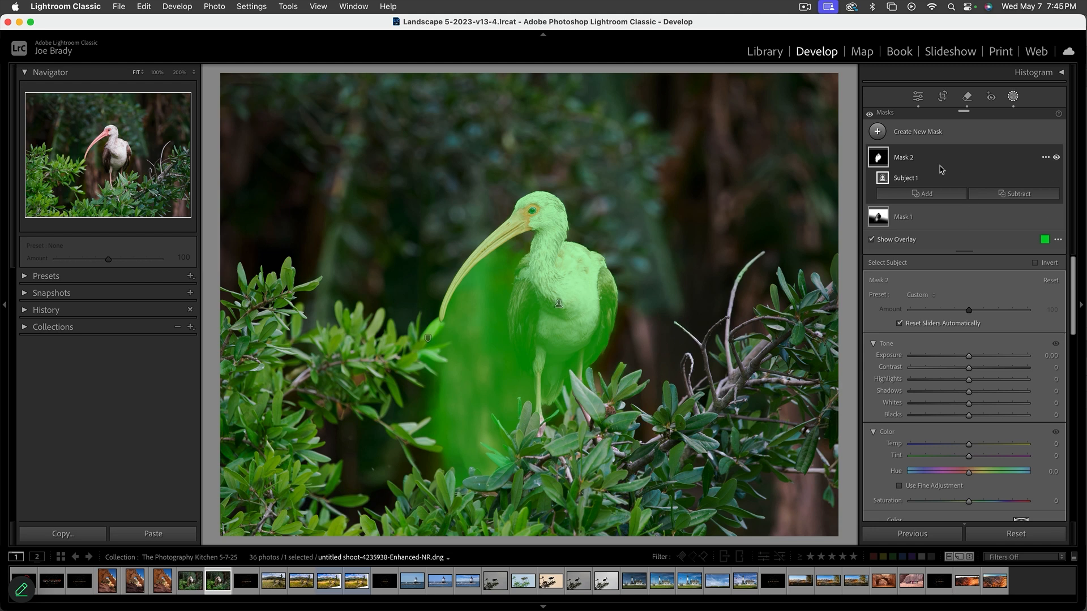
key("Delete")
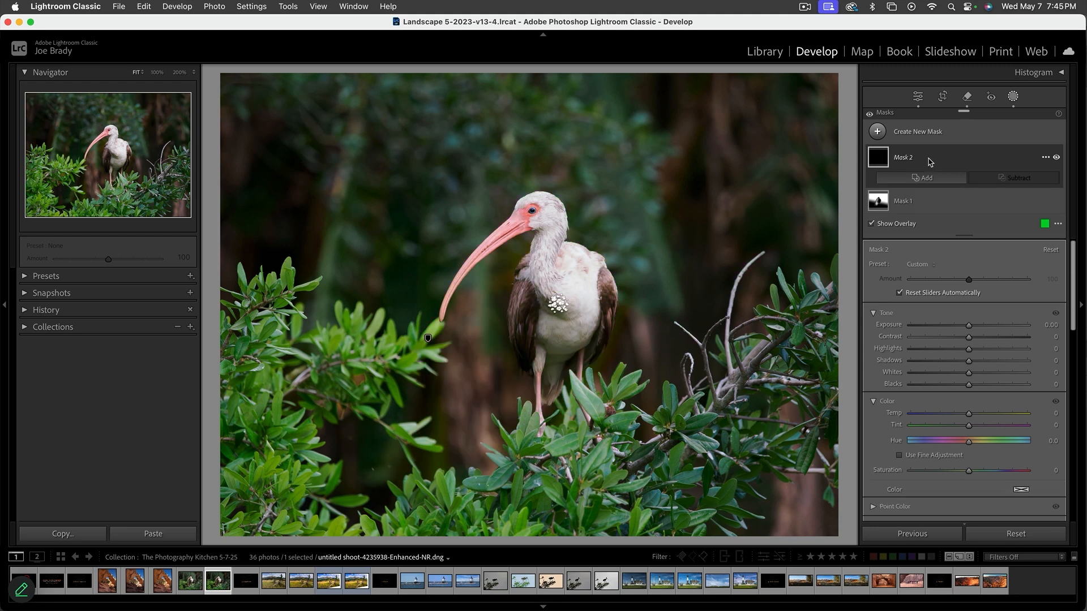
Step: Start a new brush mask, paint over the ibis's body and reduce the brush size to 20
key("k")
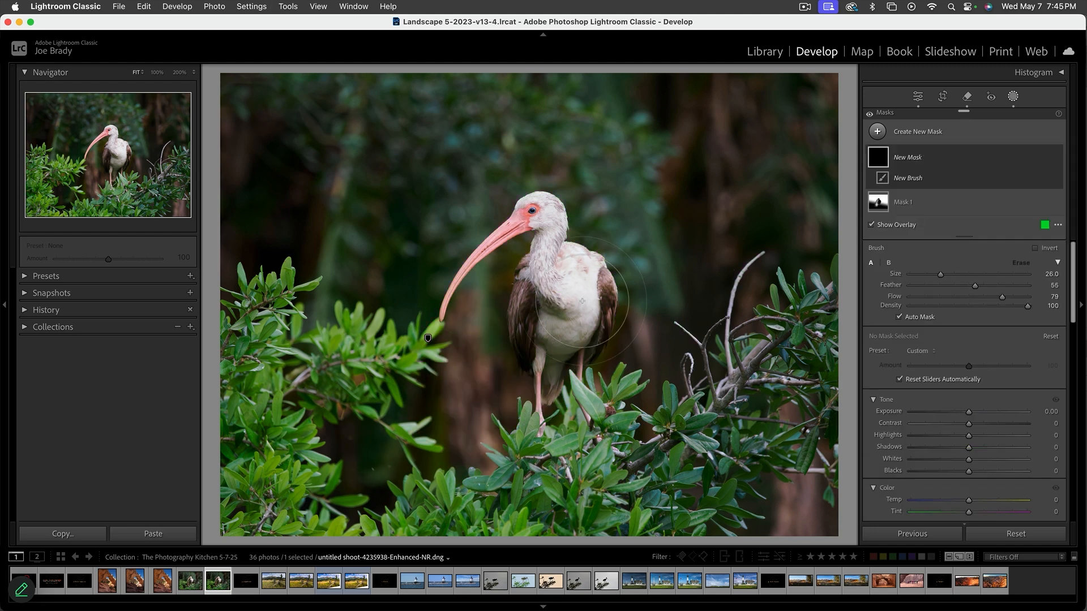
mouse_move(560, 277)
left_mouse_down()
mouse_move(518, 345)
mouse_move(612, 319)
mouse_move(594, 283)
mouse_move(569, 270)
left_mouse_up()
key("bracketleft")
key("bracketleft")
key("bracketleft")
key("bracketleft")
key("bracketleft")
key("bracketleft")
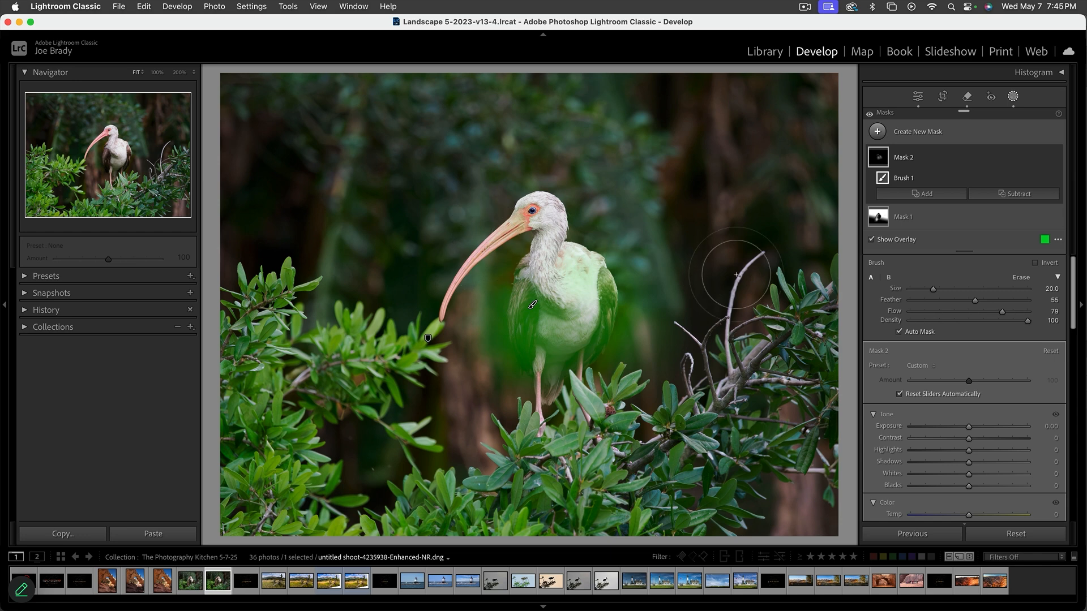
Step: Set the brush flow to 100 and paint Mask 2 over the ibis's beak, head and neck, undoing the stroke that spills onto the background
left_click_drag(1016, 312, 1036, 312)
left_click_drag(487, 241, 448, 301)
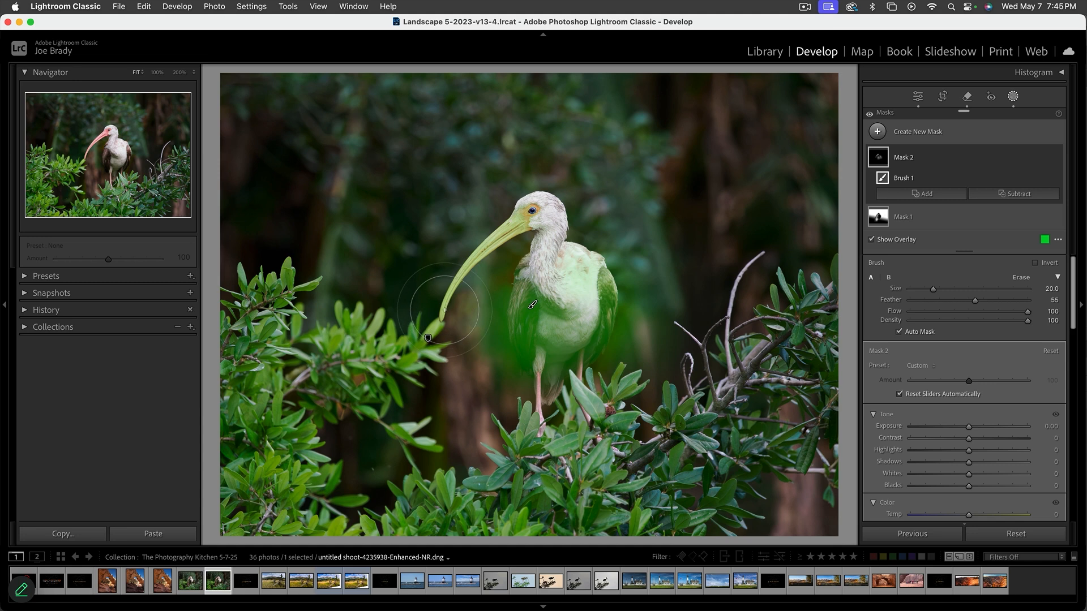
mouse_move(498, 226)
left_mouse_down()
mouse_move(532, 220)
mouse_move(580, 287)
mouse_move(600, 289)
mouse_move(577, 335)
left_mouse_up()
left_click_drag(532, 304, 530, 338)
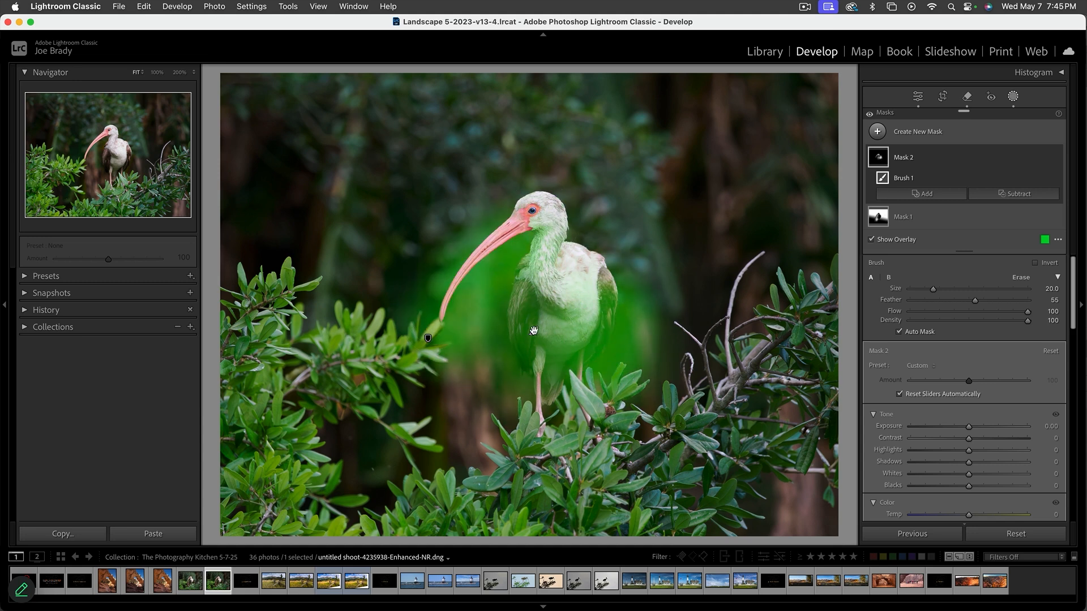
key("super+z")
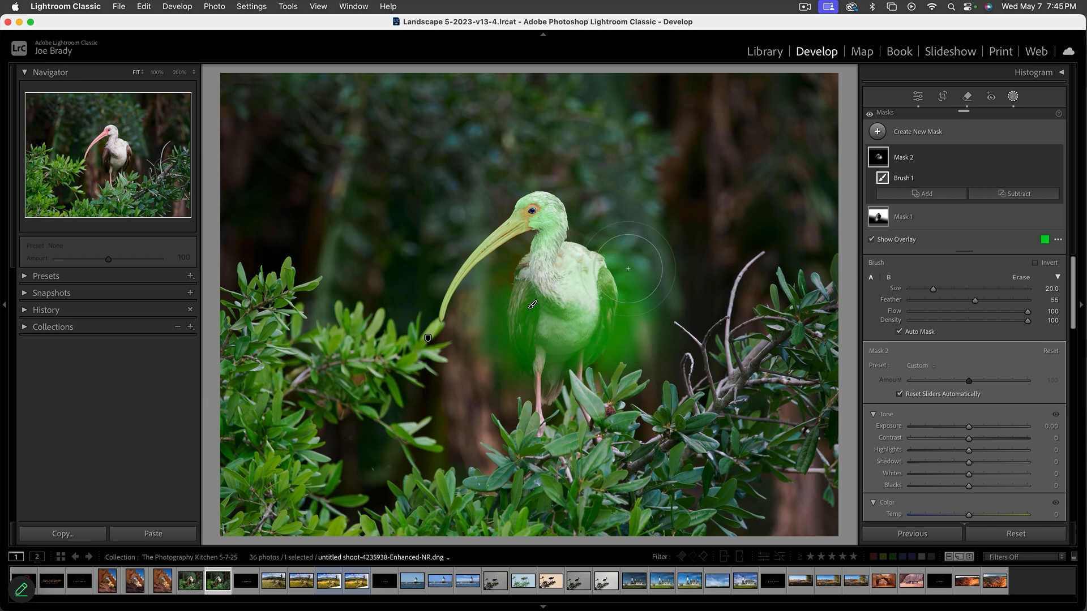
Step: Erase Mask 2's overspill from the background on both sides of the ibis's lower body
key("alt")
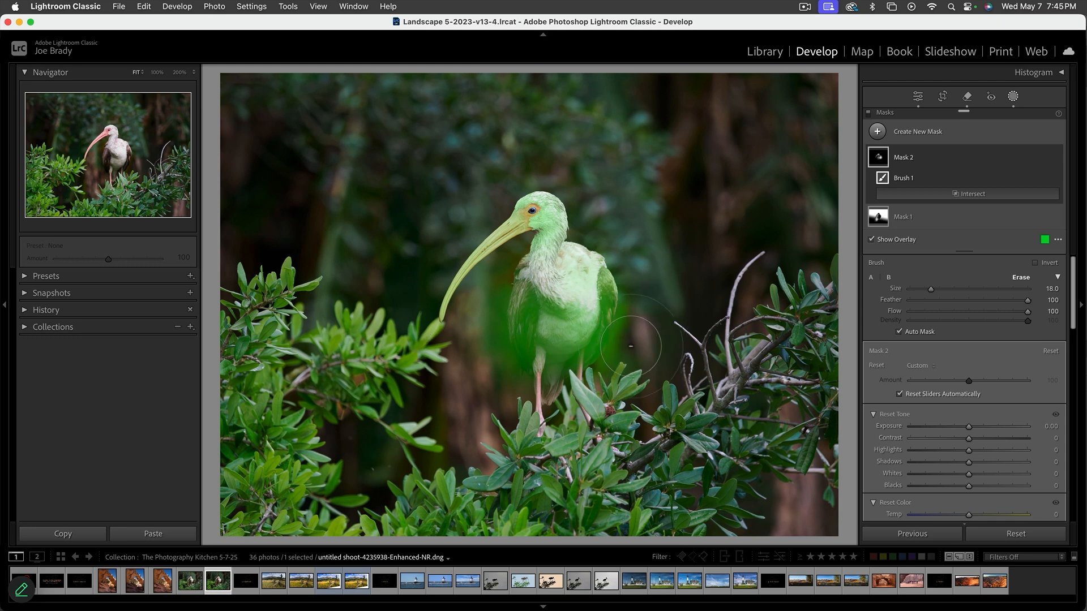
mouse_move(626, 348)
left_mouse_down()
mouse_move(631, 320)
mouse_move(606, 354)
left_mouse_up()
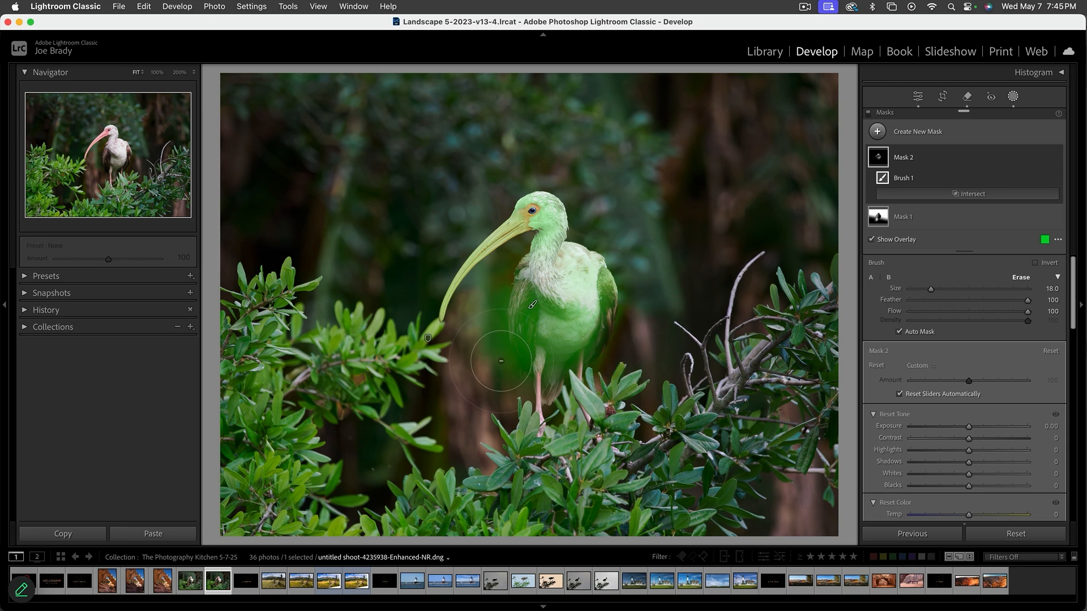
mouse_move(501, 360)
left_mouse_down()
mouse_move(487, 288)
mouse_move(512, 357)
left_mouse_up()
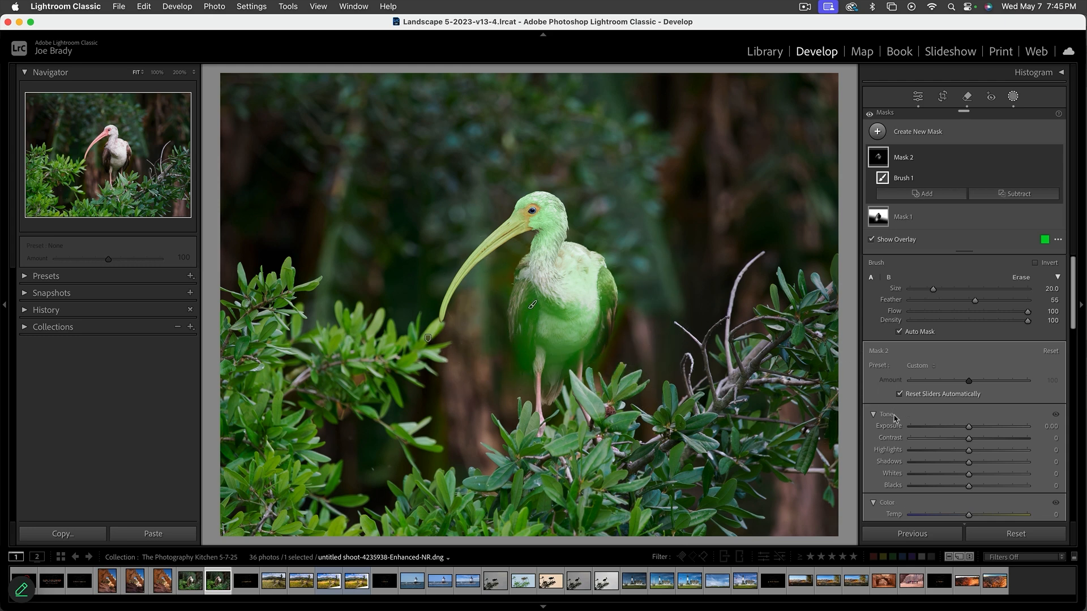
Step: Set Mask 2's Exposure to 0.53, Temp to -17, Highlights to -32 and Saturation to 24
left_click_drag(969, 426, 974, 428)
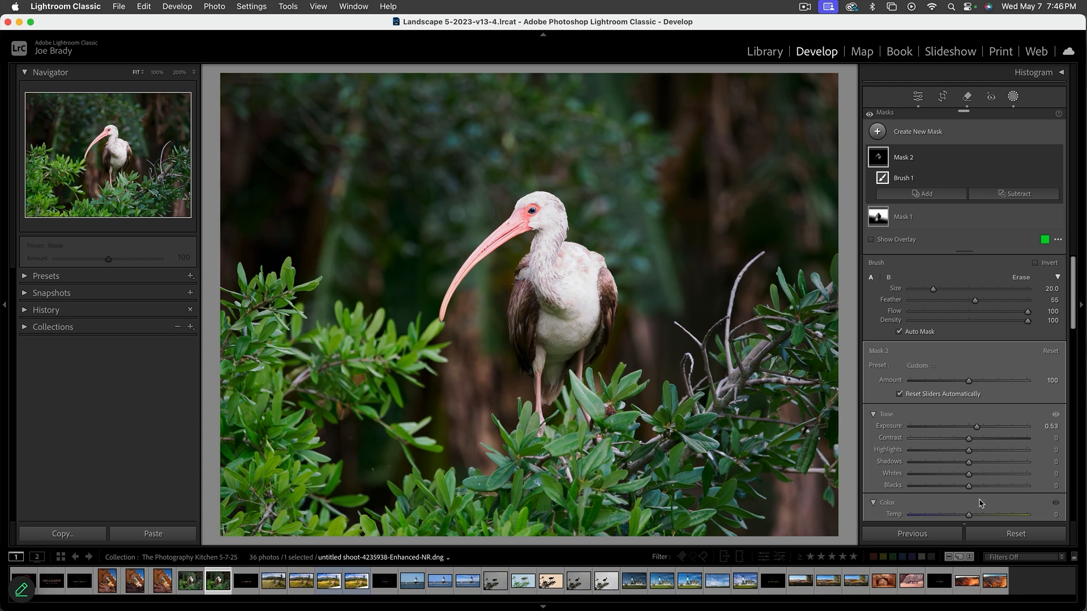
scroll(971, 475, "down", 3)
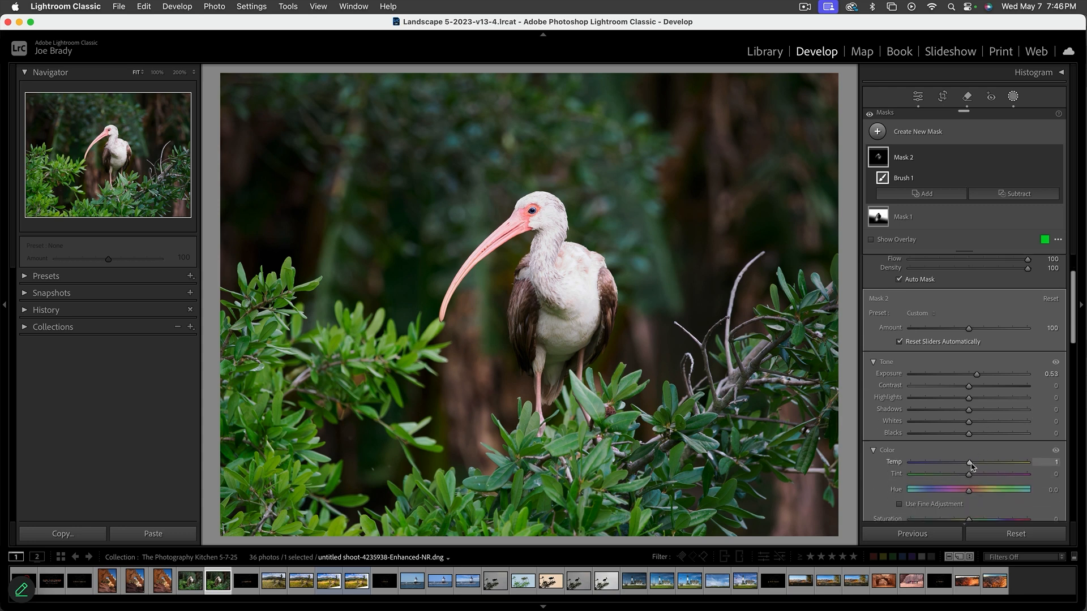
mouse_move(969, 463)
left_mouse_down()
mouse_move(979, 465)
mouse_move(961, 468)
left_mouse_up()
left_click_drag(969, 398, 950, 398)
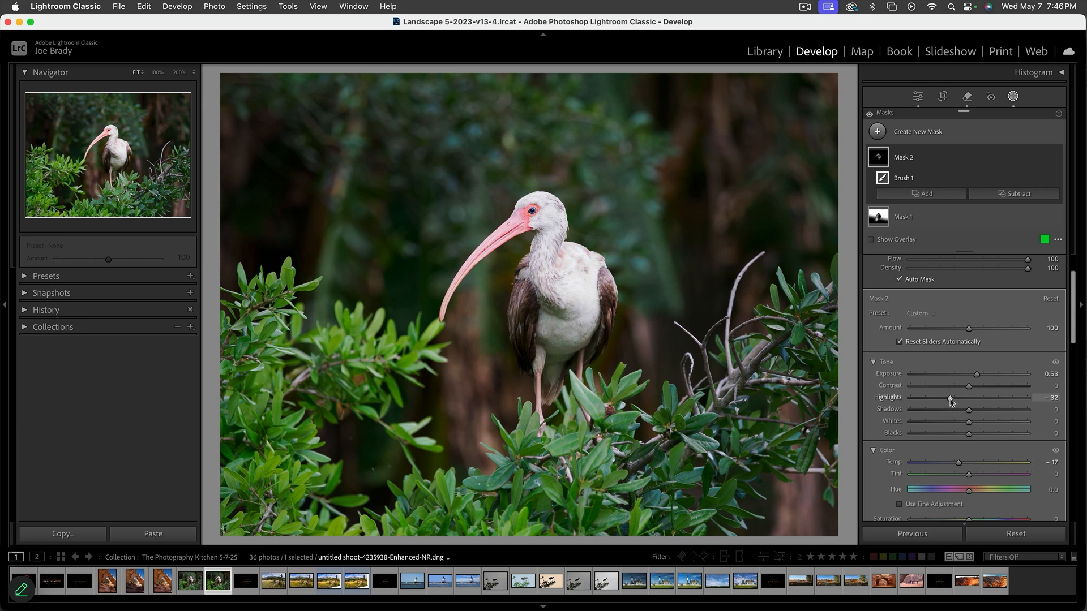
scroll(1014, 406, "down", 2)
left_click_drag(969, 465, 983, 467)
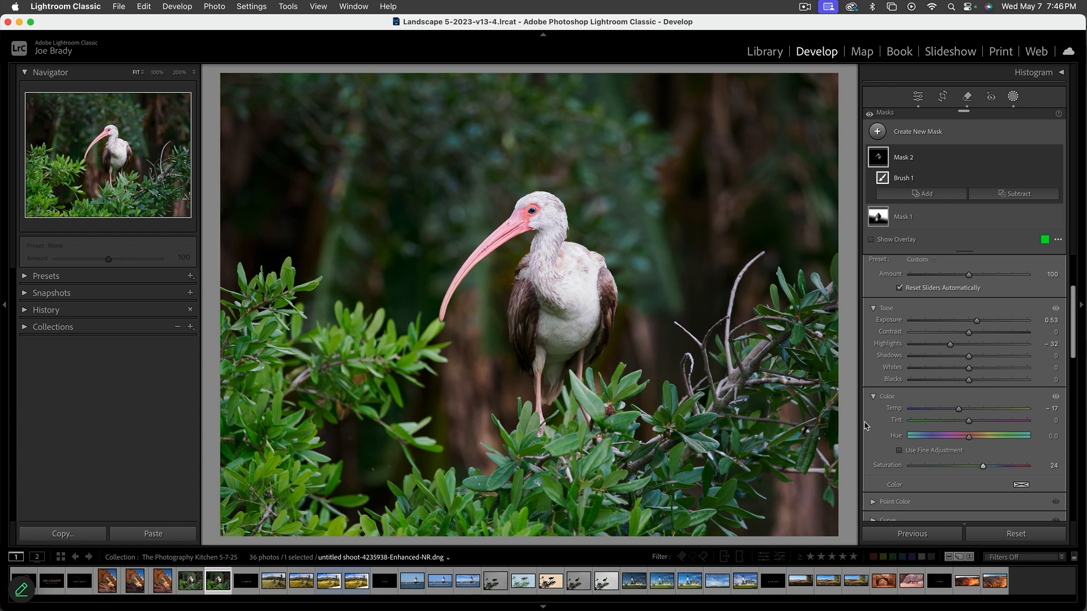
Step: Create three virtual copies of the edited ibis photo
key("super+apostrophe")
key("super+apostrophe")
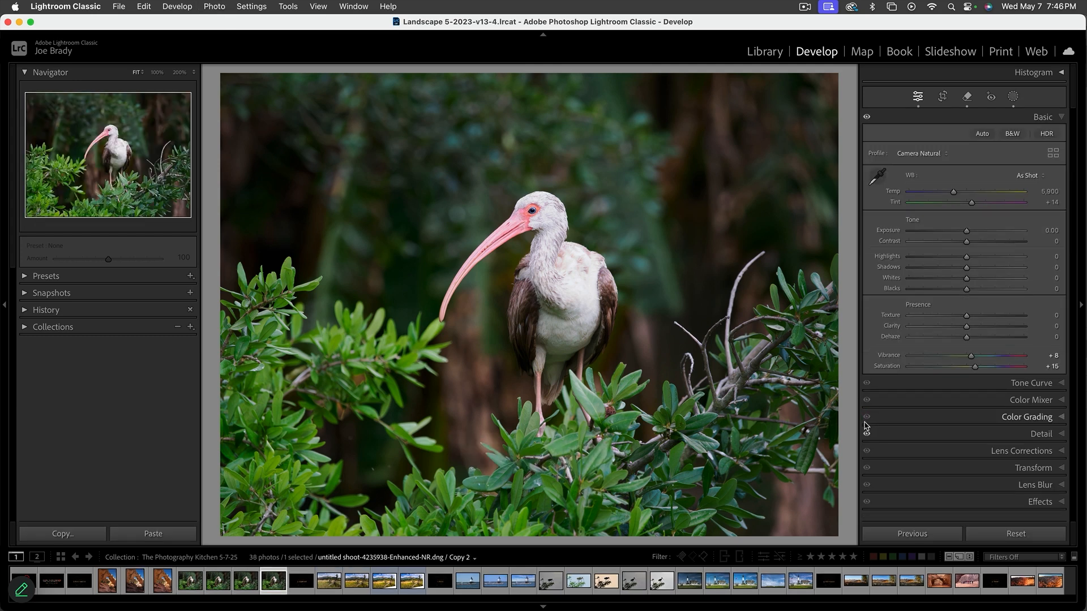
key("super+apostrophe")
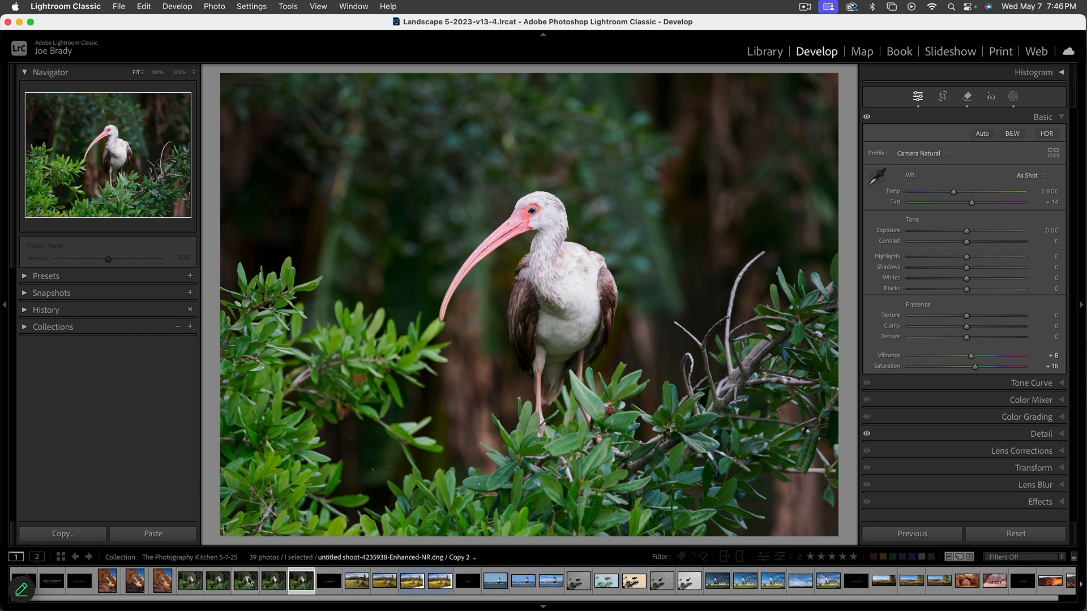
Step: Crop Copy 1 of the ibis to a wide horizontal frame by trimming the photo's upper, lower and right edges
left_click(247, 581)
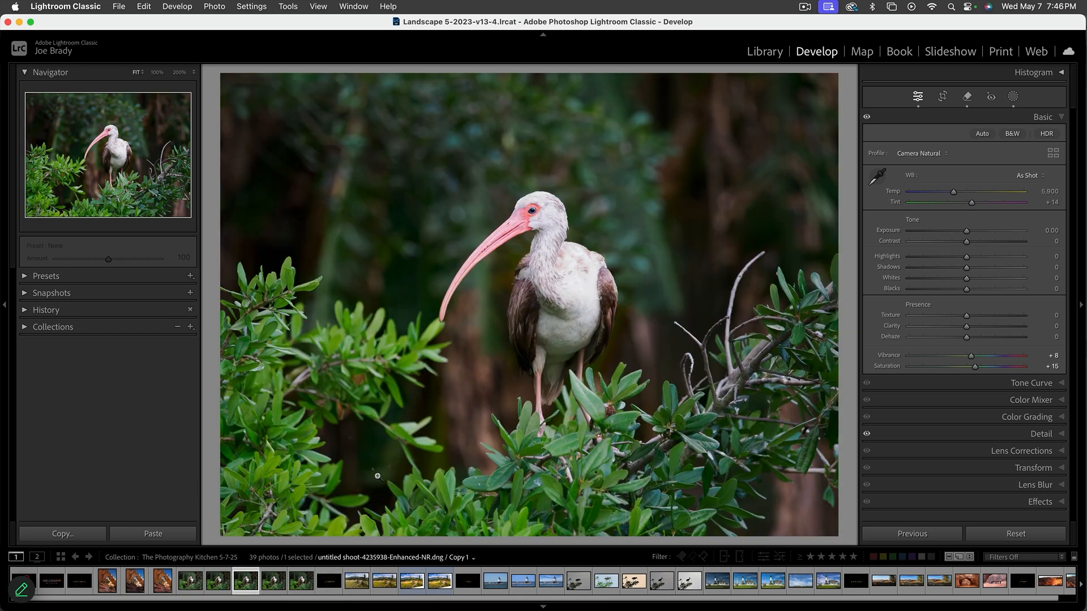
key("r")
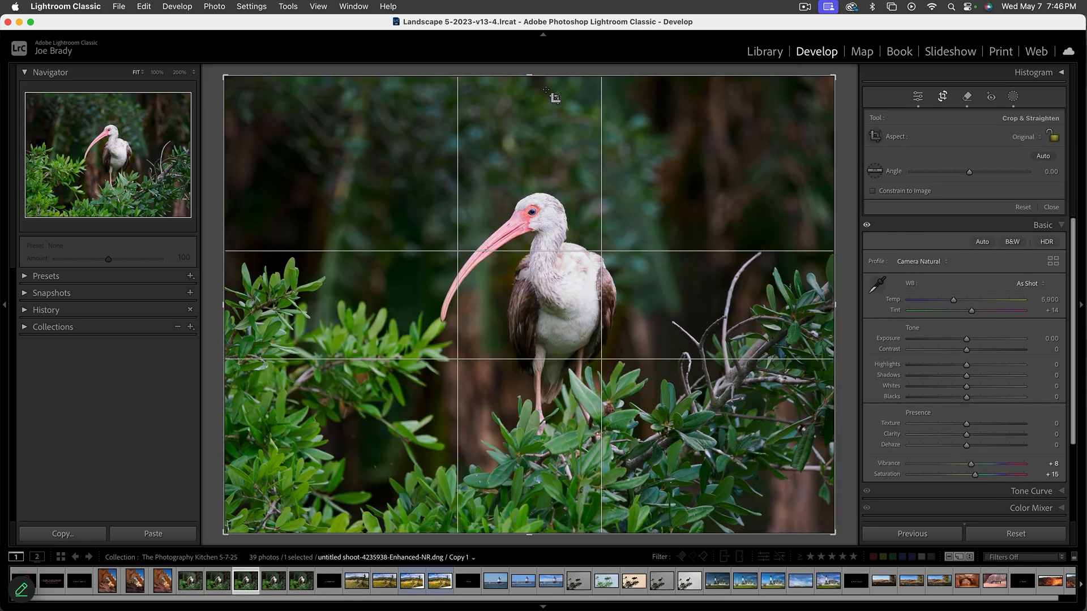
left_click_drag(534, 80, 533, 120)
left_click_drag(533, 490, 529, 463)
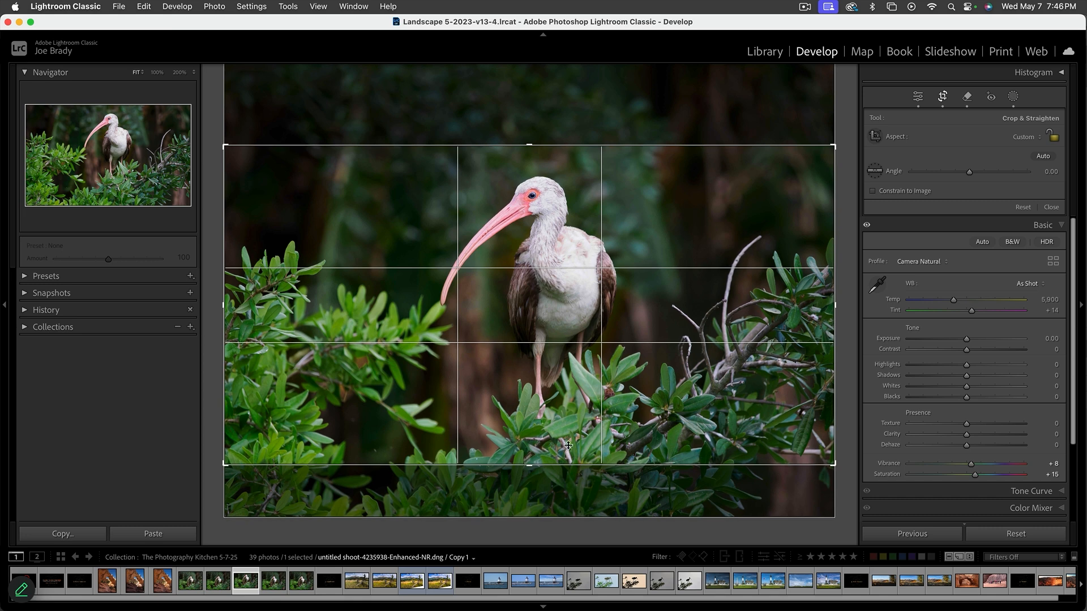
left_click_drag(835, 306, 778, 312)
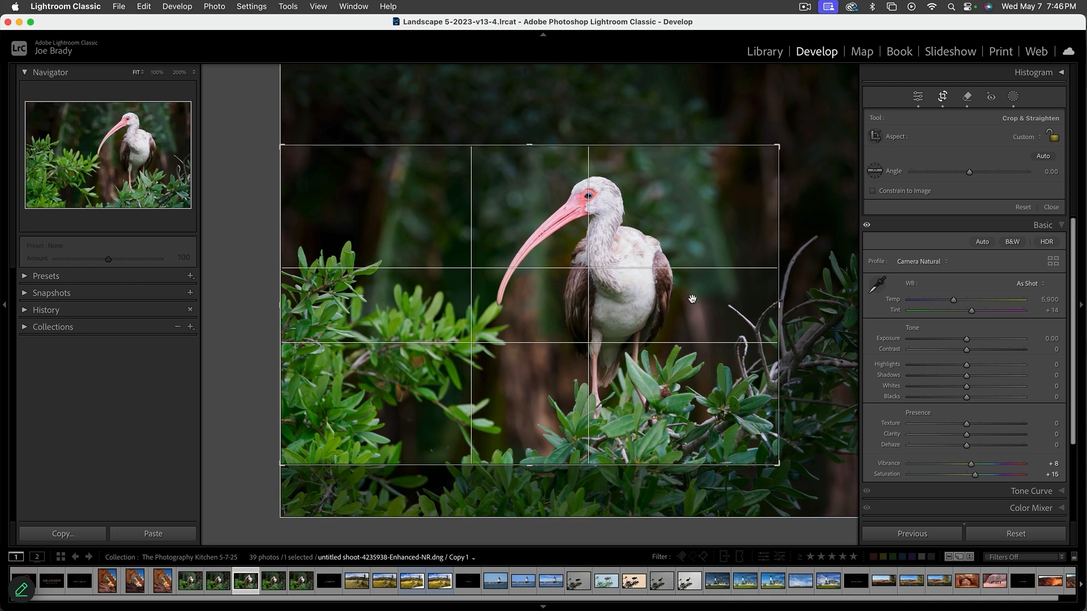
key("Return")
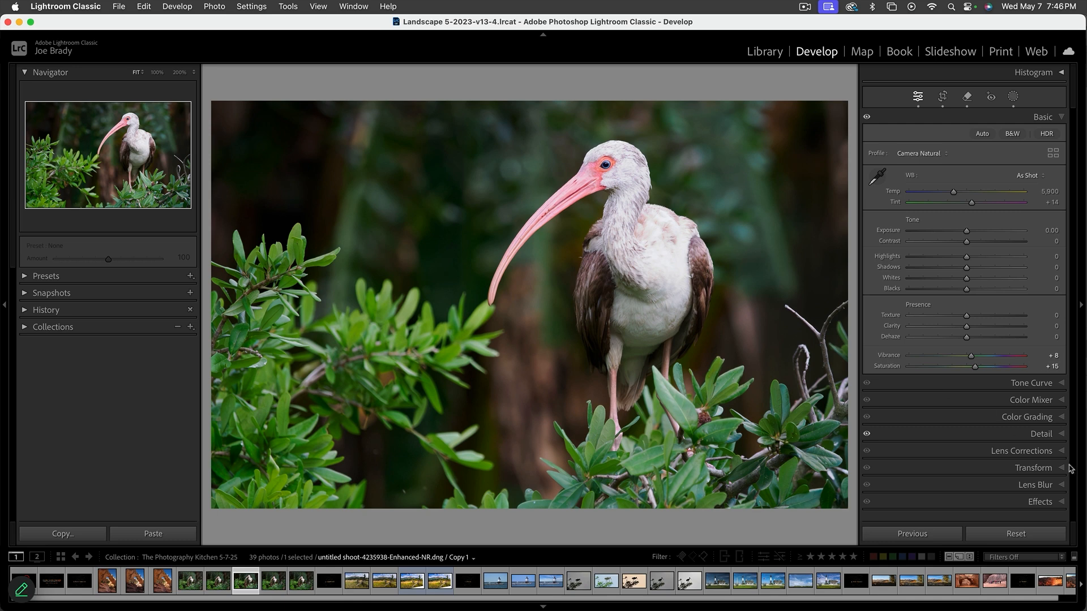
Step: Crop Copy 2 of the ibis to a tall vertical frame by trimming both sides and the photo's upper edge
left_click(281, 584)
key("r")
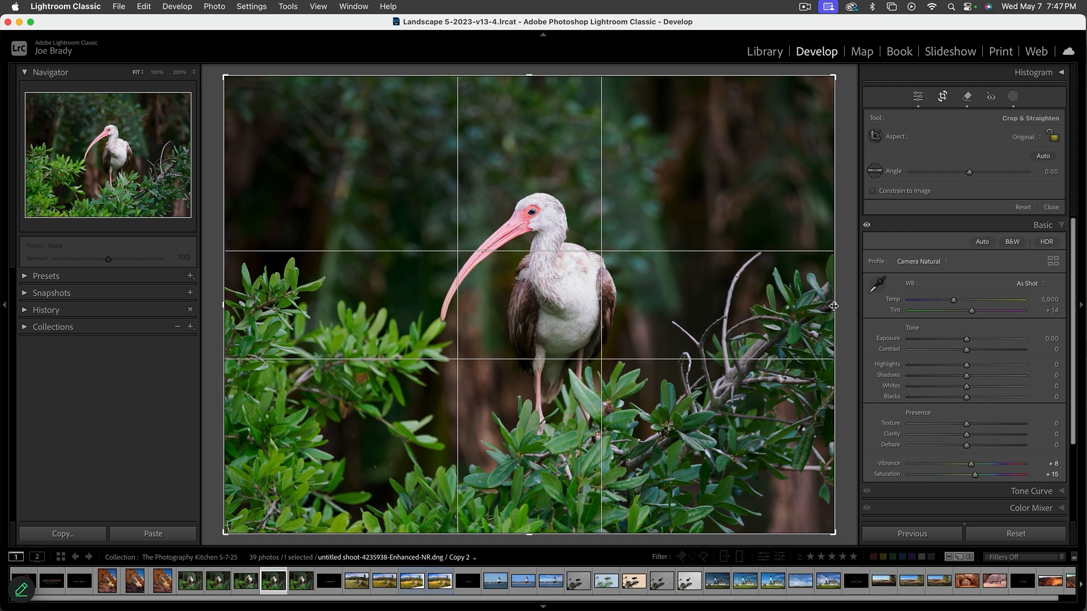
left_click_drag(828, 306, 667, 343)
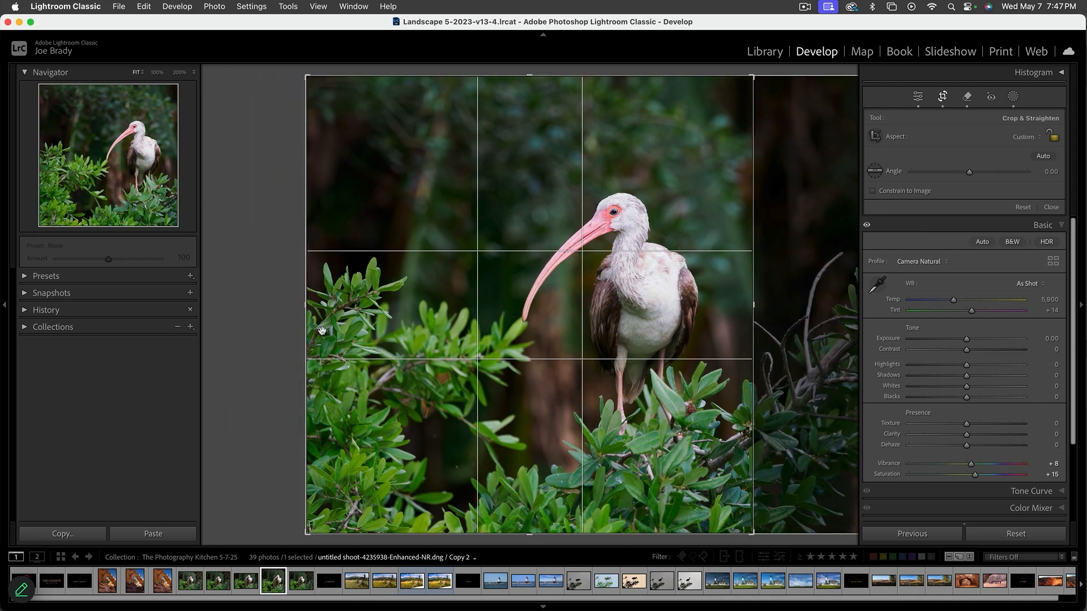
left_click_drag(306, 308, 355, 302)
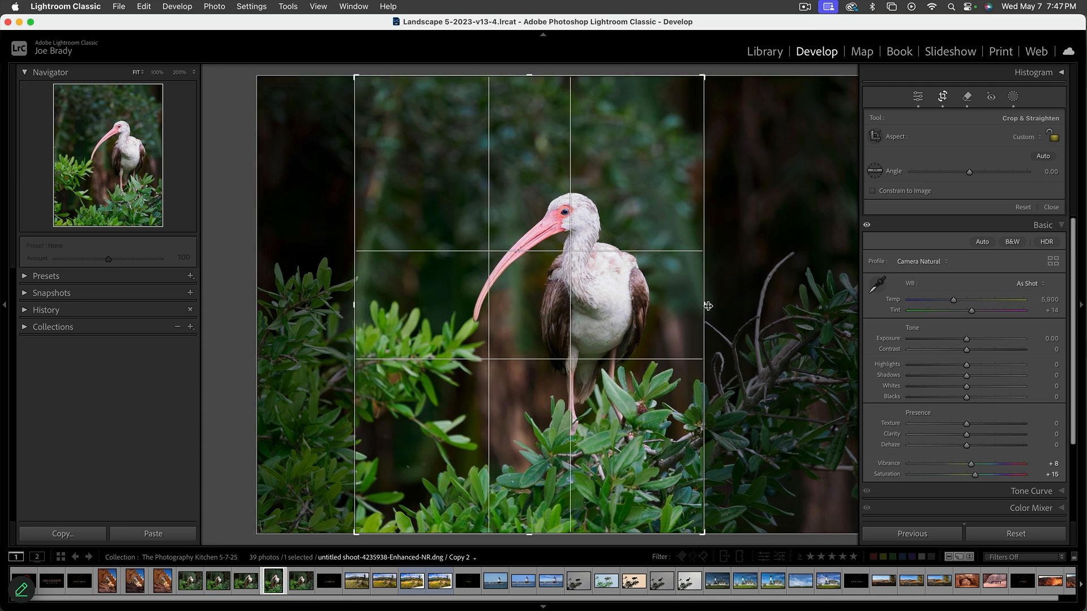
left_click_drag(707, 306, 700, 306)
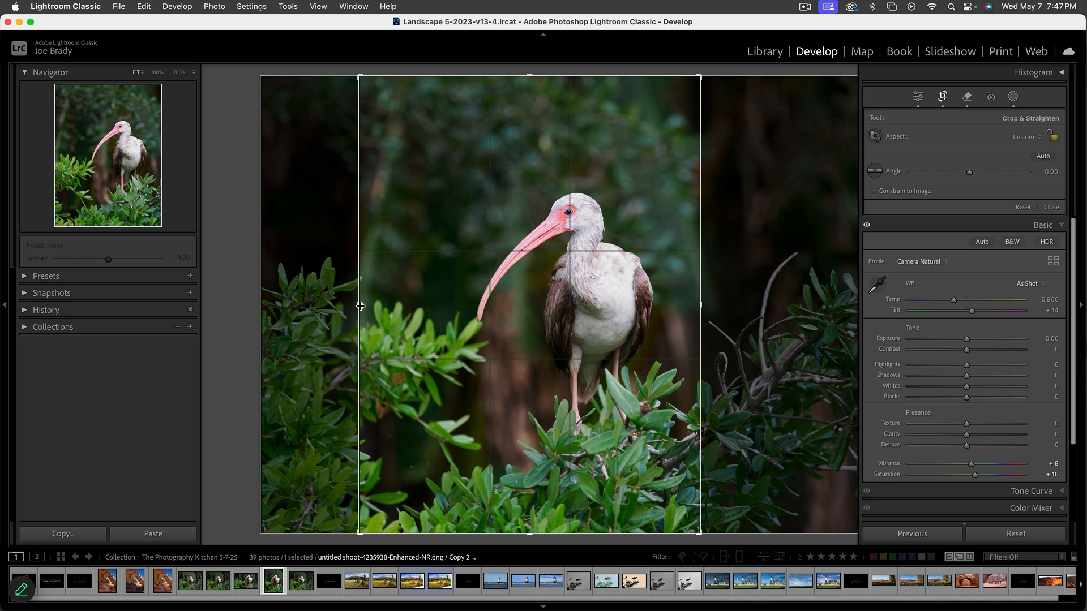
left_click_drag(352, 309, 413, 309)
left_click_drag(530, 82, 530, 109)
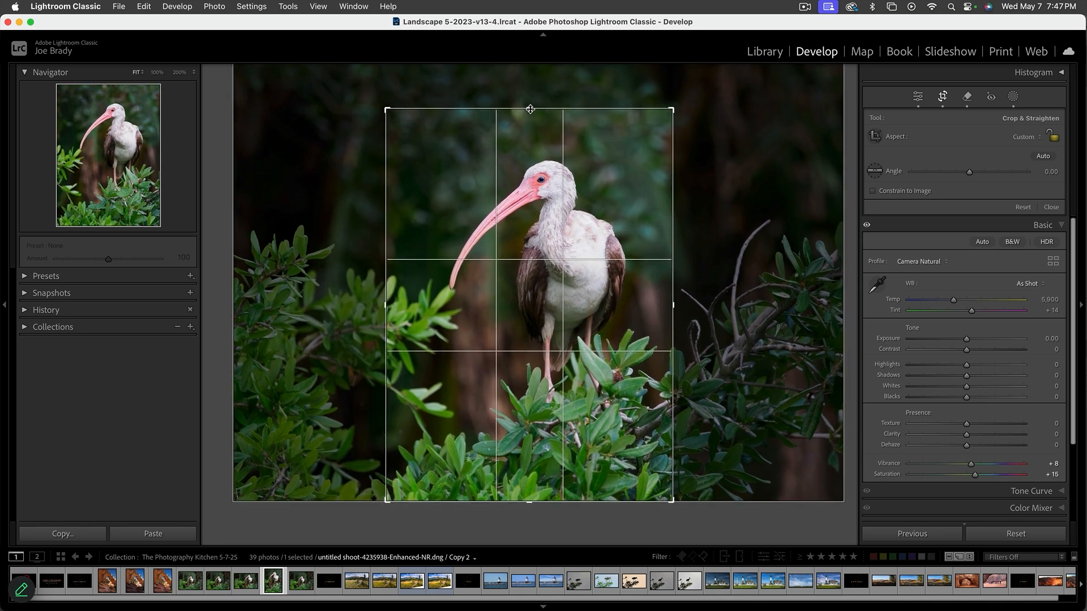
key("Return")
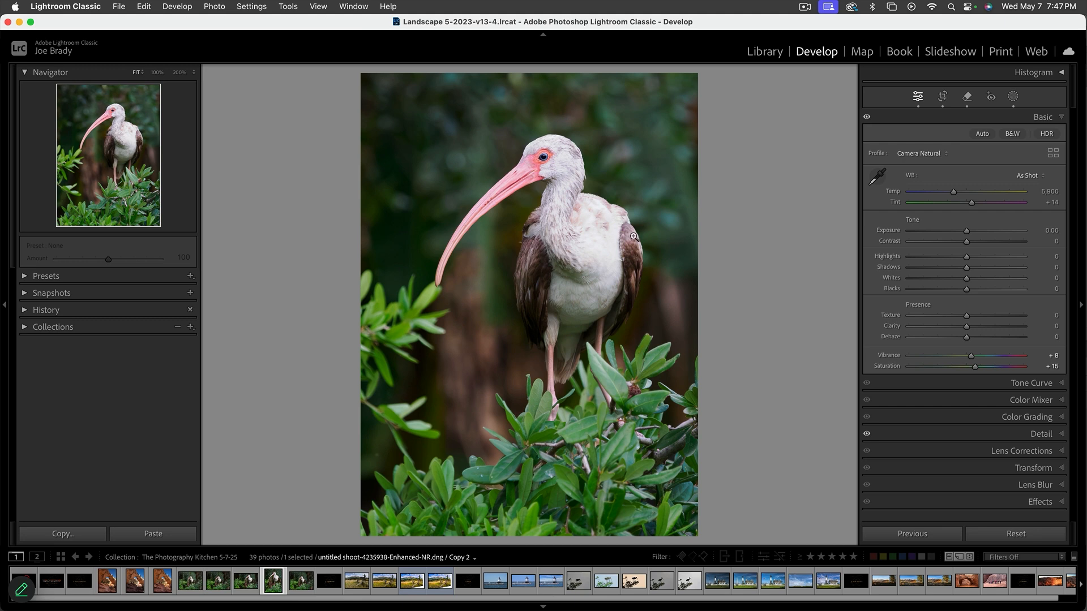
Step: Reopen Copy 2's crop and narrow the vertical frame further on both sides of the ibis
key("r")
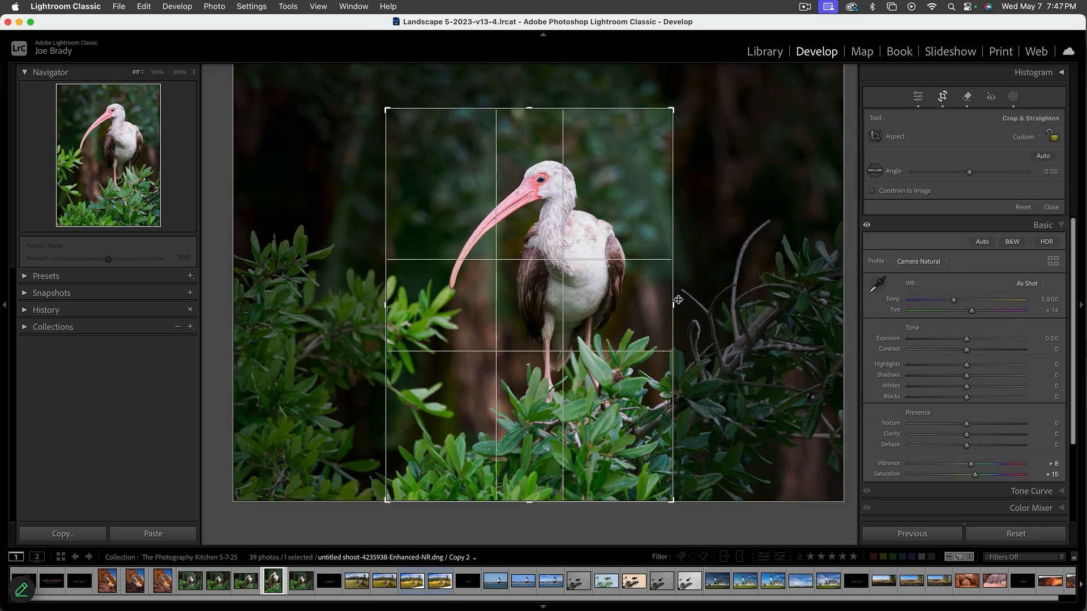
key("o")
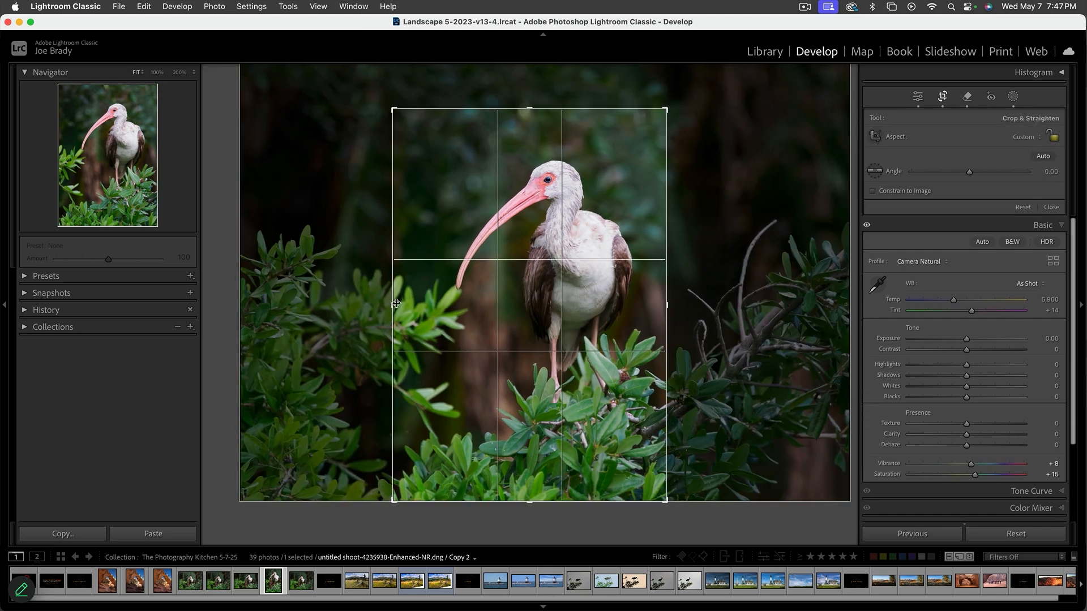
left_click_drag(392, 300, 405, 296)
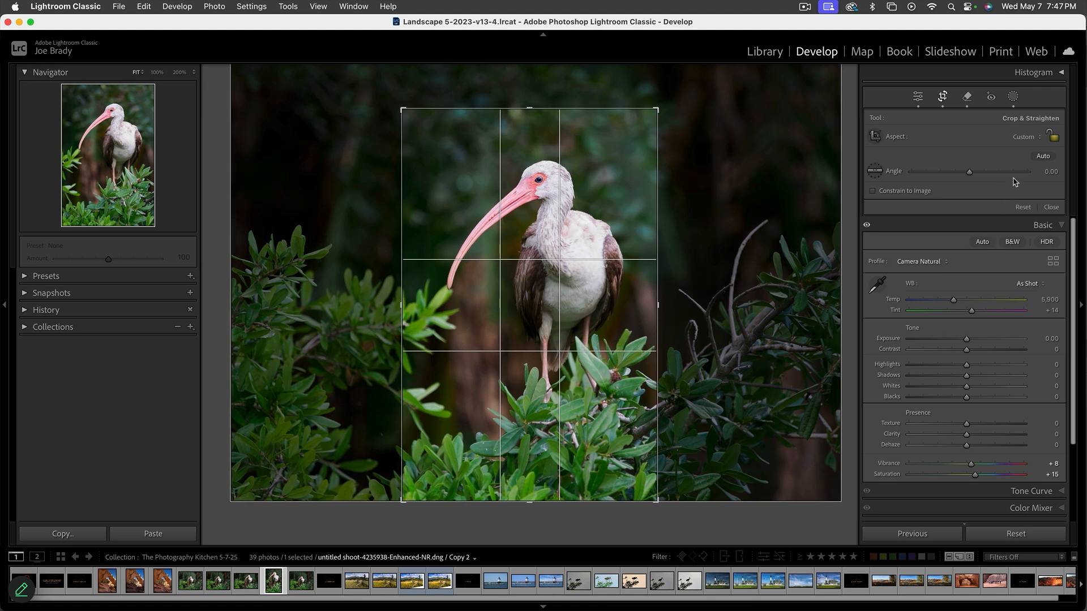
Step: Apply the 14 x 8.5 aspect ratio to Copy 2's crop, nudge the photo within the frame and accept the crop
left_click(1024, 139)
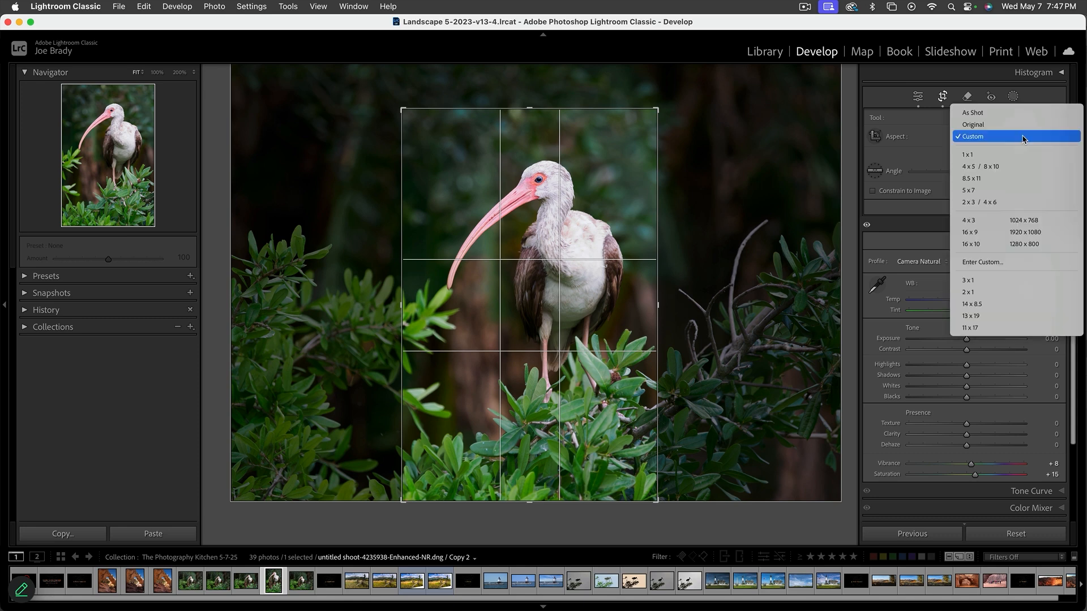
left_click(1024, 139)
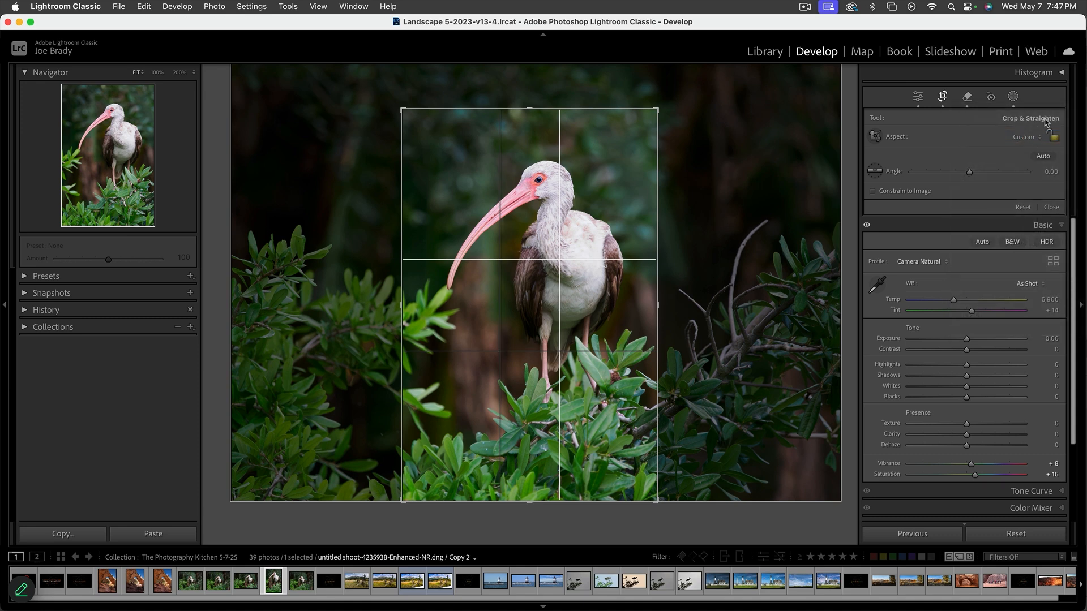
left_click(1022, 138)
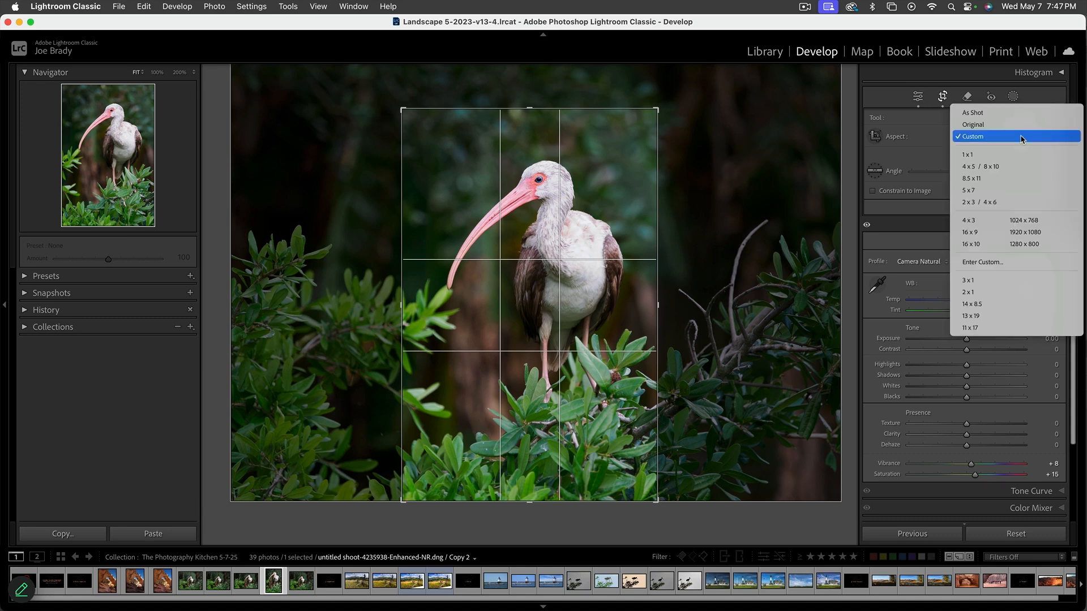
left_click(1012, 306)
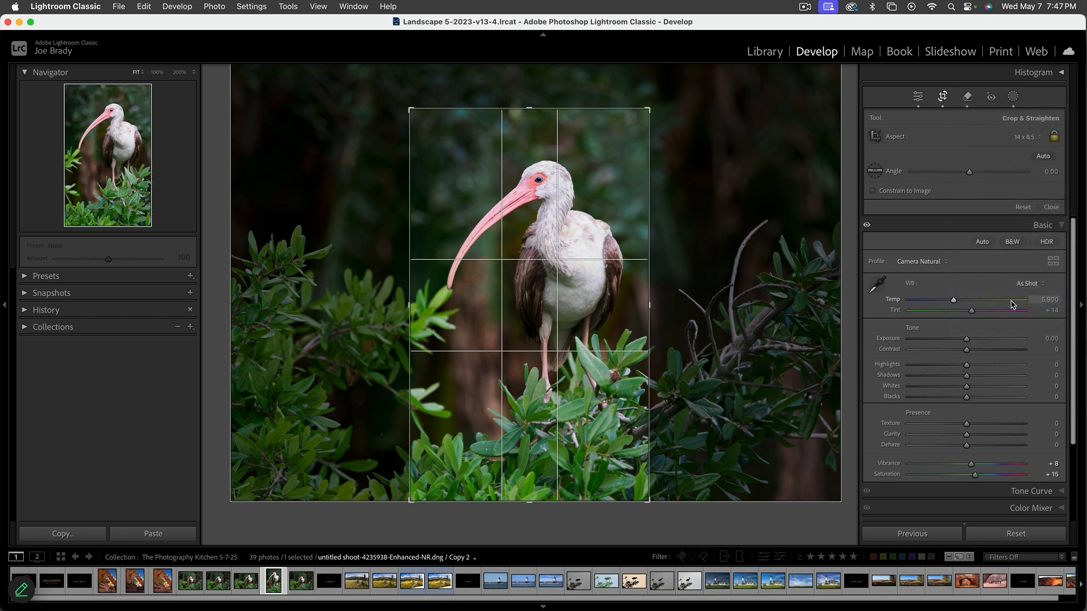
left_click_drag(613, 289, 612, 290)
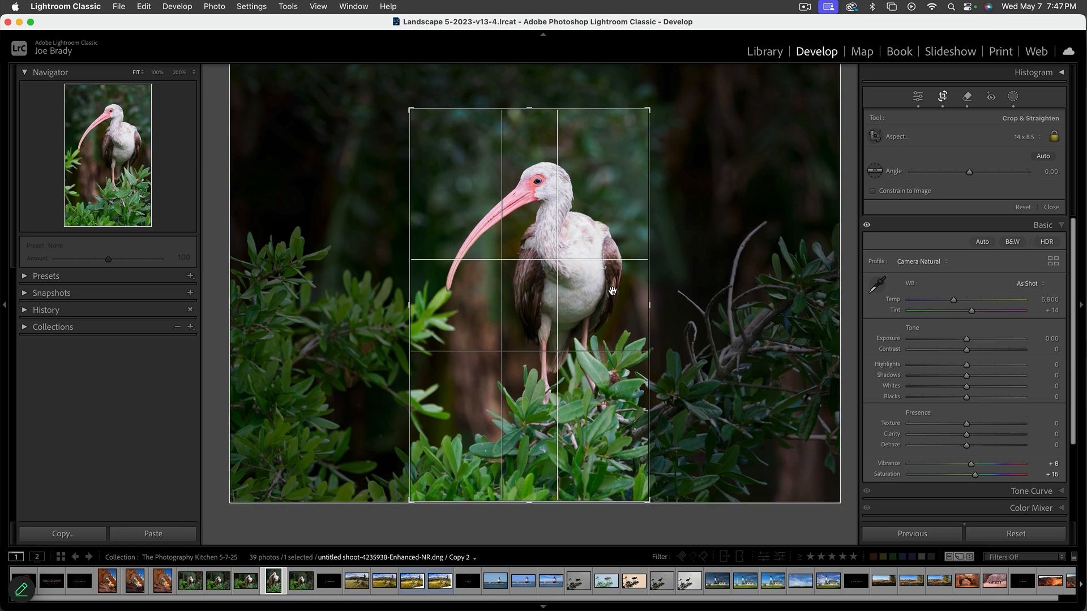
key("Return")
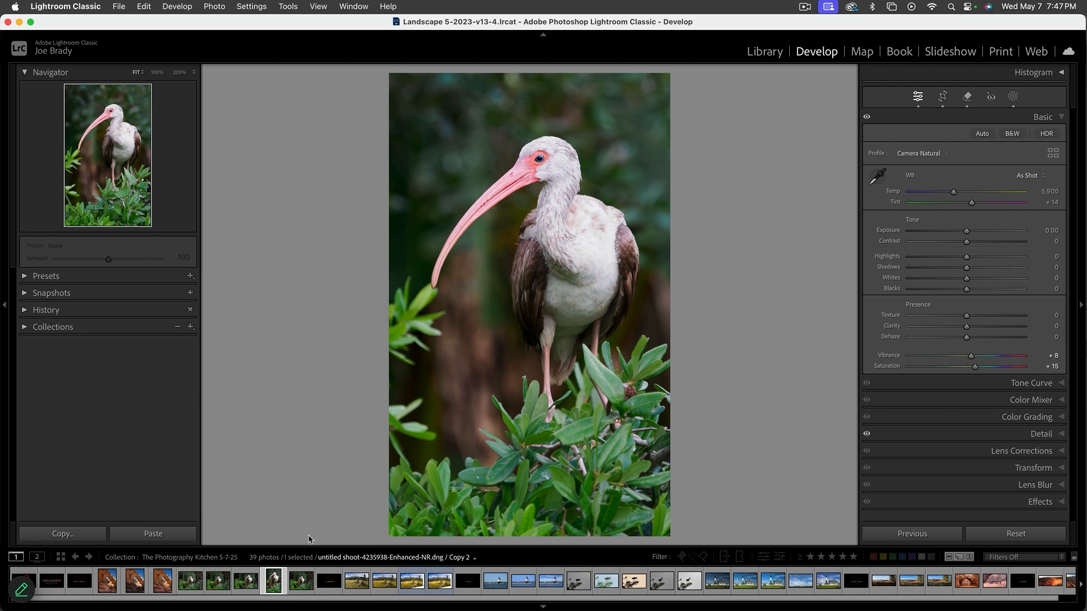
Step: Crop Copy 3 of the ibis to the 2 x 1 aspect ratio, tighten the frame slightly, reposition the photo within it and accept
left_click(302, 581)
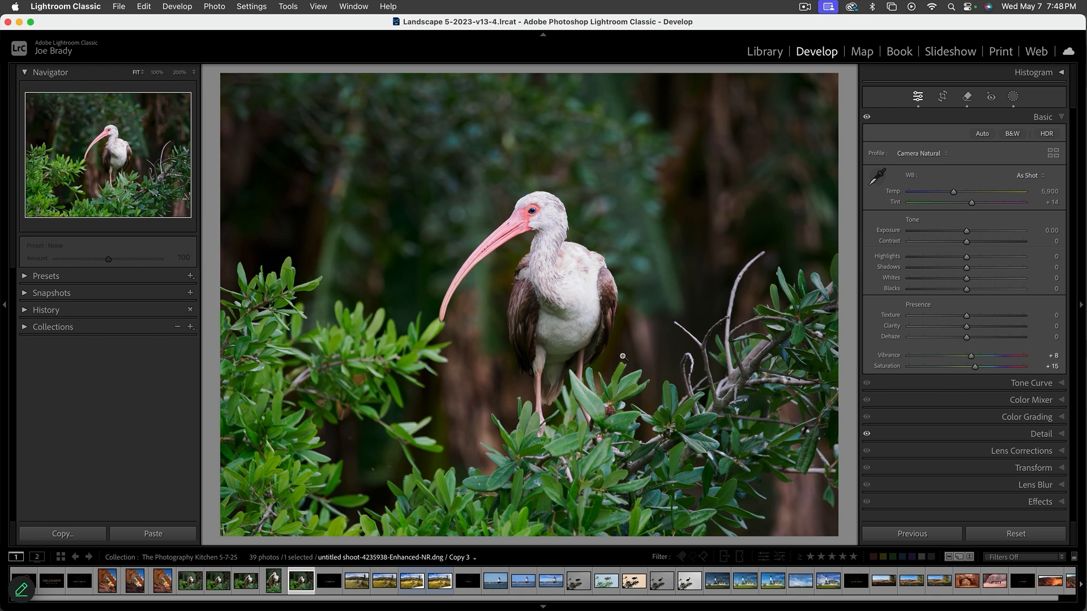
left_click(943, 98)
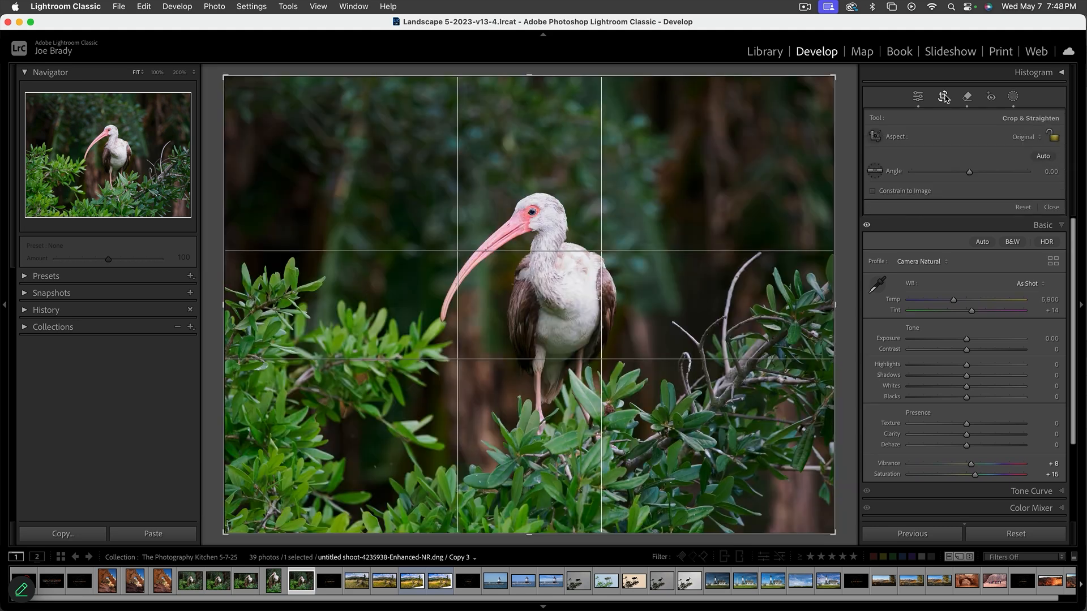
left_click(1022, 137)
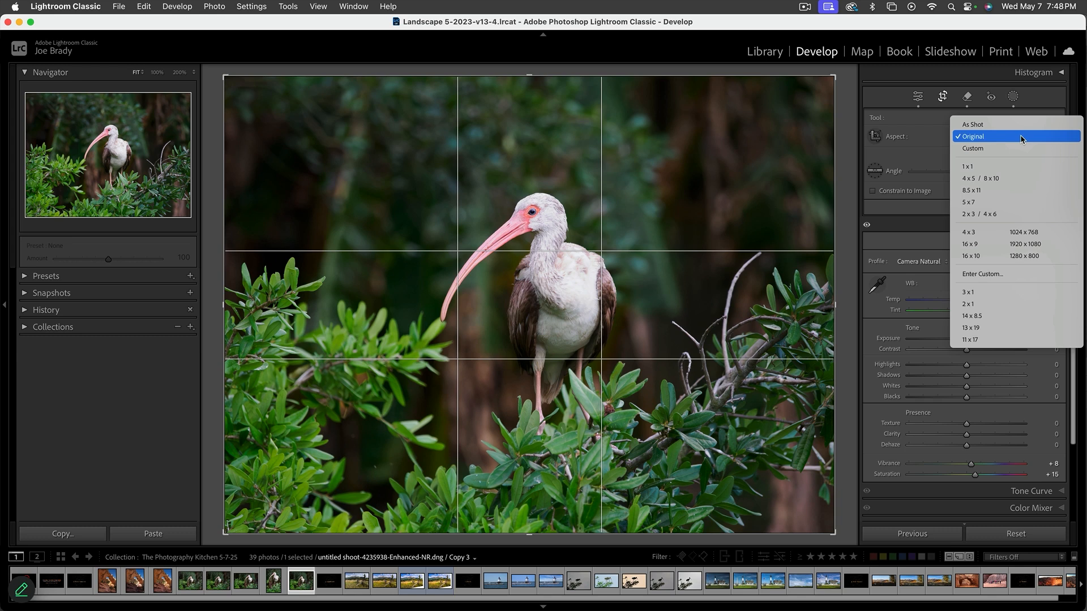
left_click(708, 298)
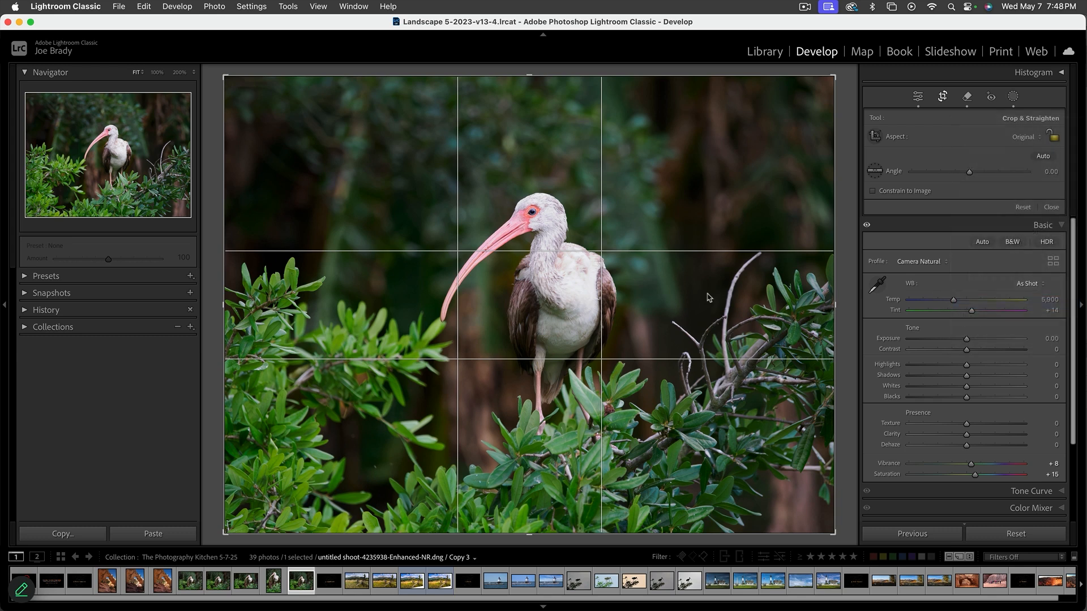
left_click_drag(665, 284, 667, 272)
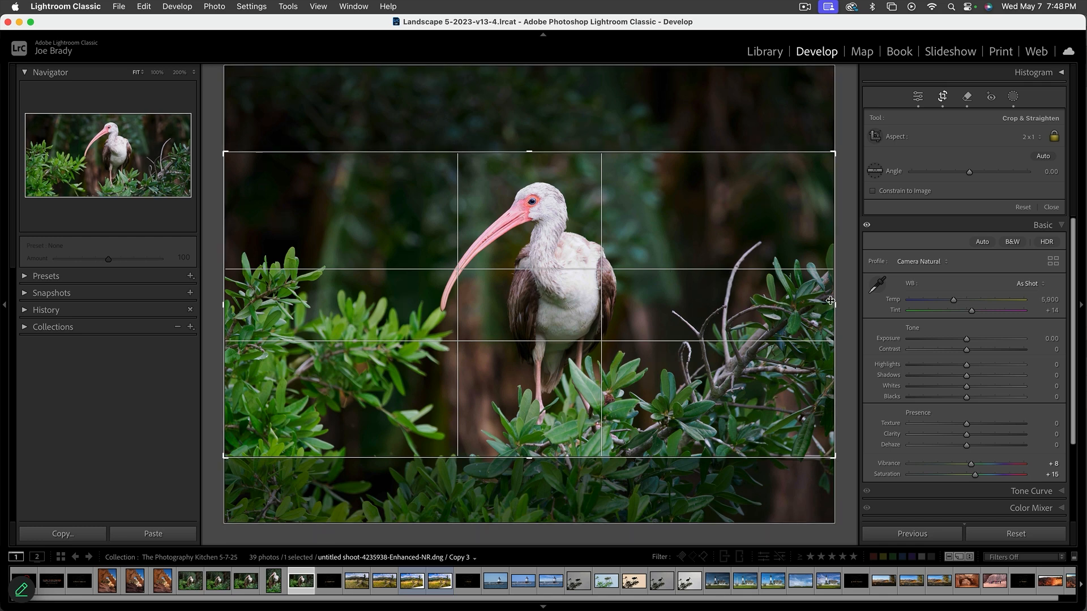
left_click_drag(831, 303, 819, 305)
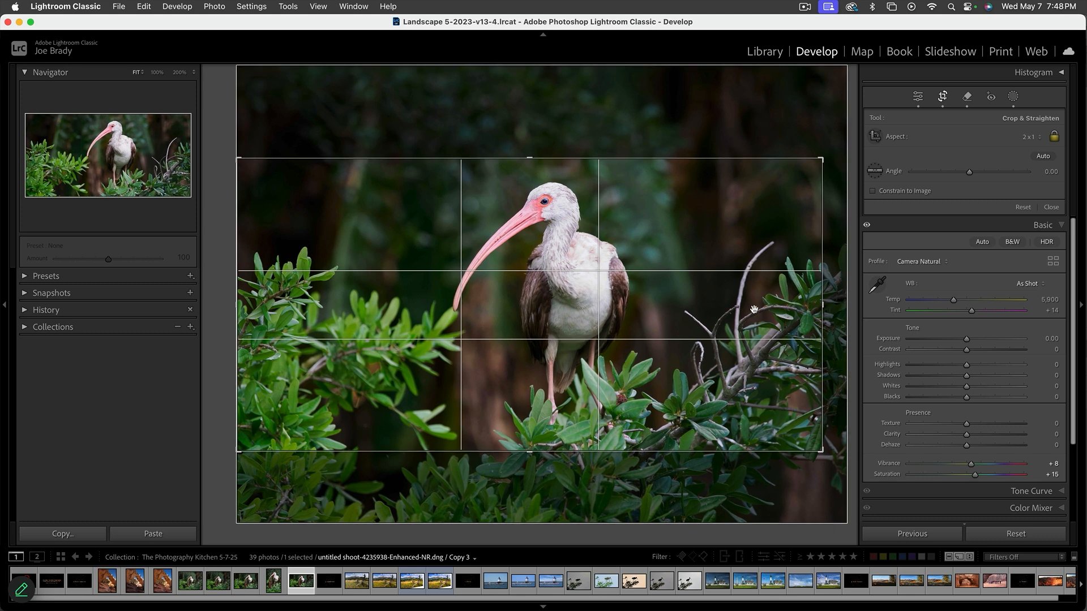
left_click_drag(751, 317, 773, 306)
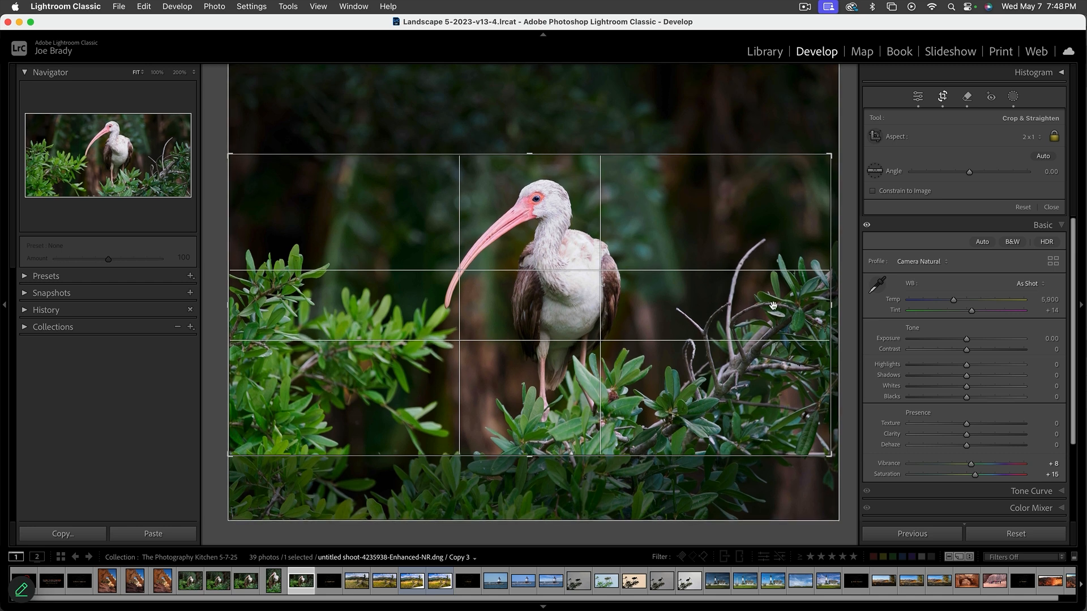
key("Return")
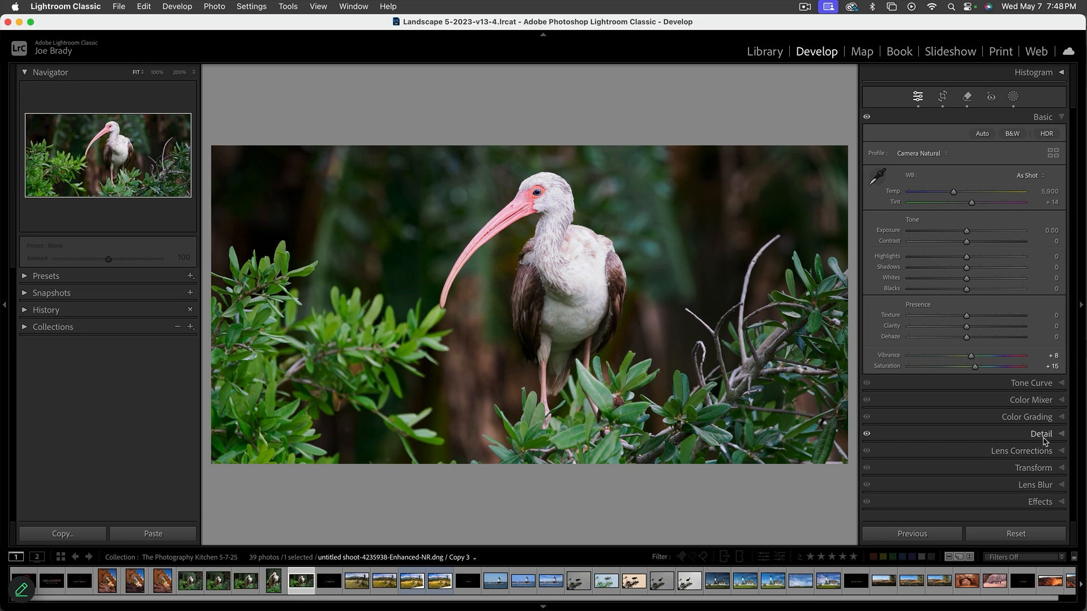
Step: Add a post-crop vignette with an Amount of -12 to Copy 3 and view the photo full screen
left_click(1046, 502)
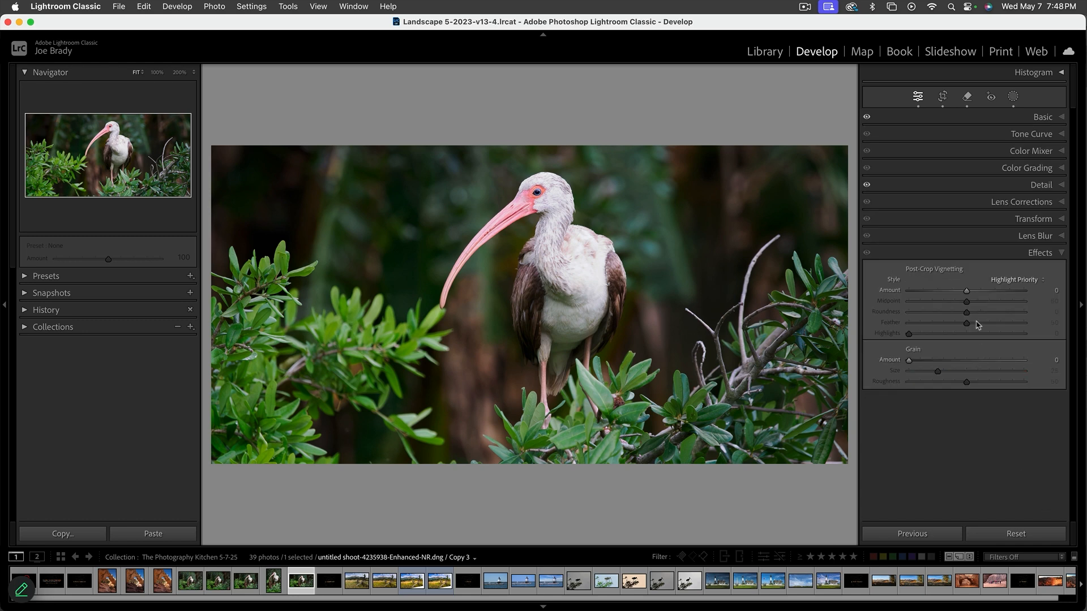
left_click_drag(968, 292, 962, 292)
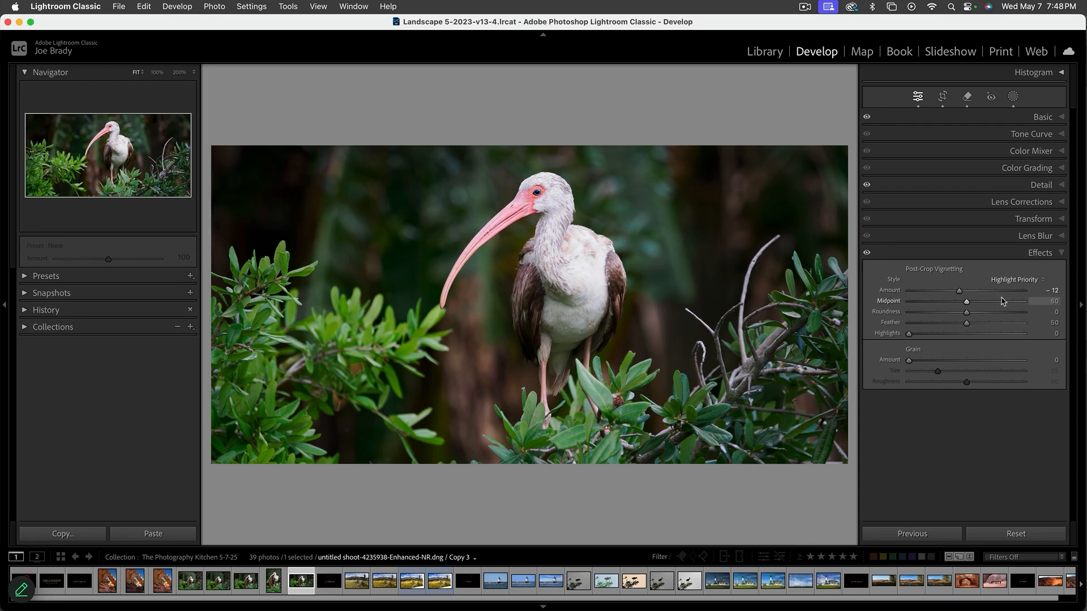
key("f")
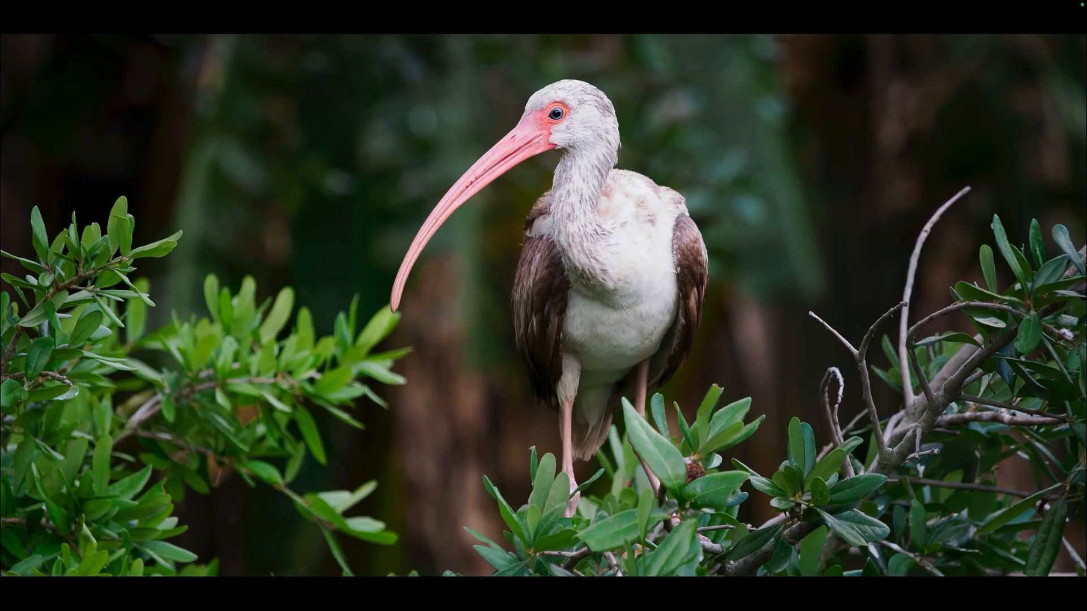
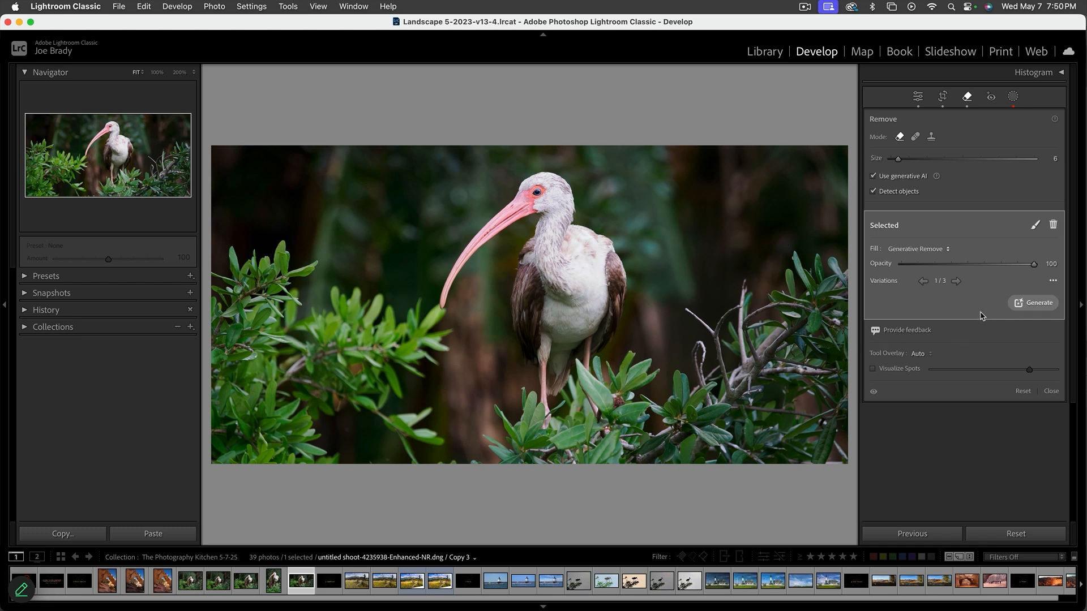
Step: Compare the Generative Remove variations for the erased twig beside the ibis, keep variation 3 and review the photo full screen
left_click(956, 281)
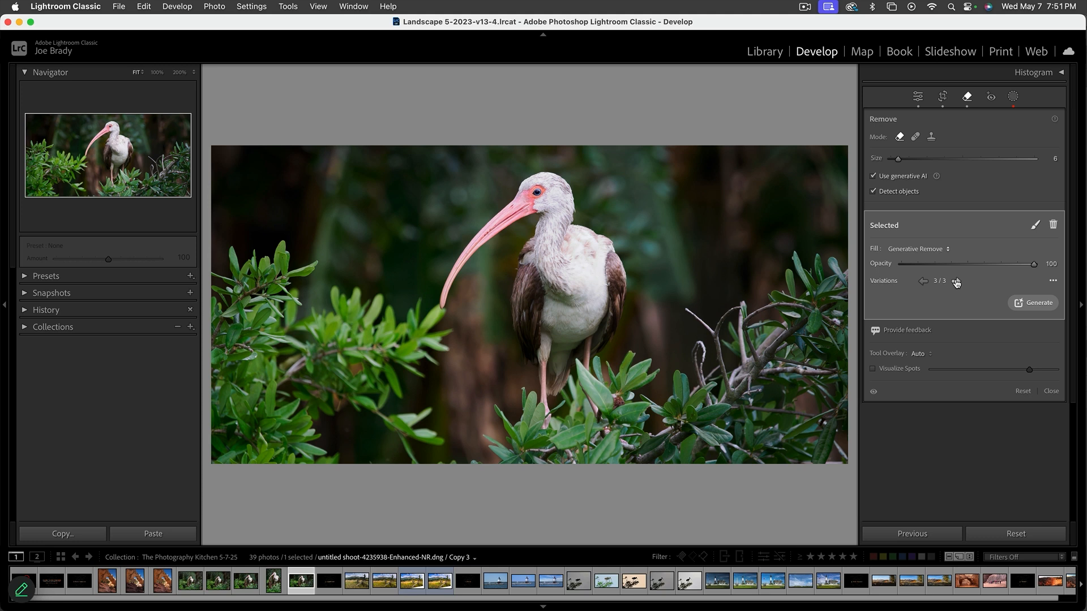
left_click(923, 282)
left_click(923, 283)
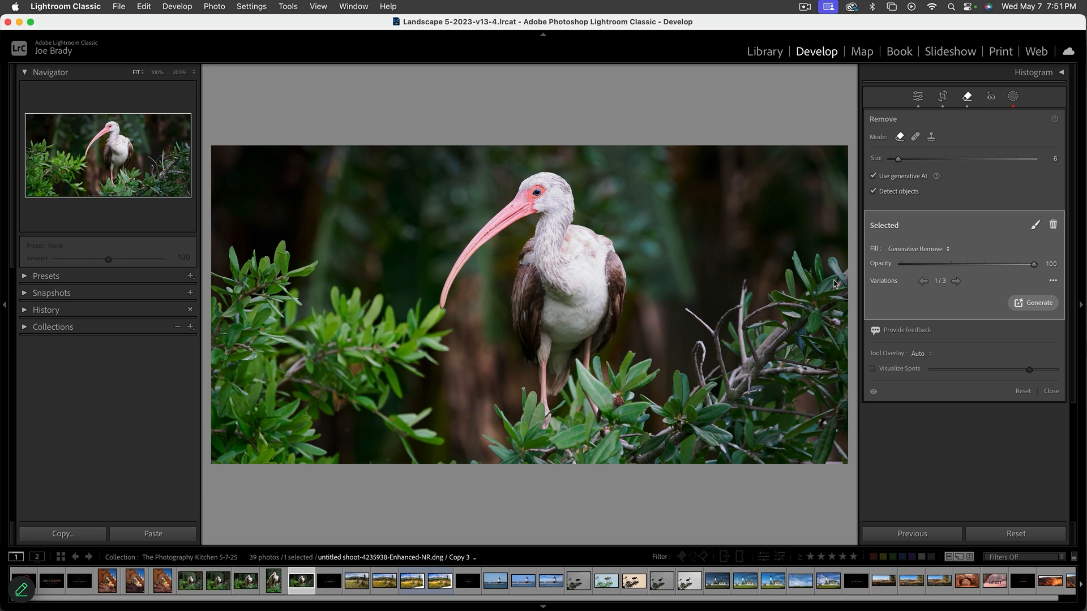
left_click(956, 281)
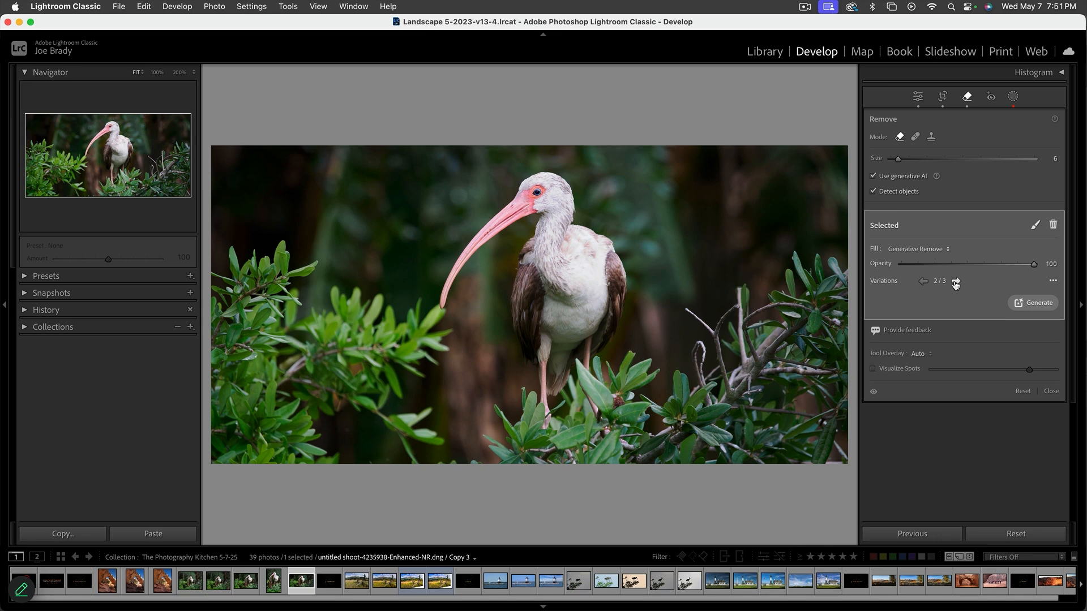
left_click(956, 281)
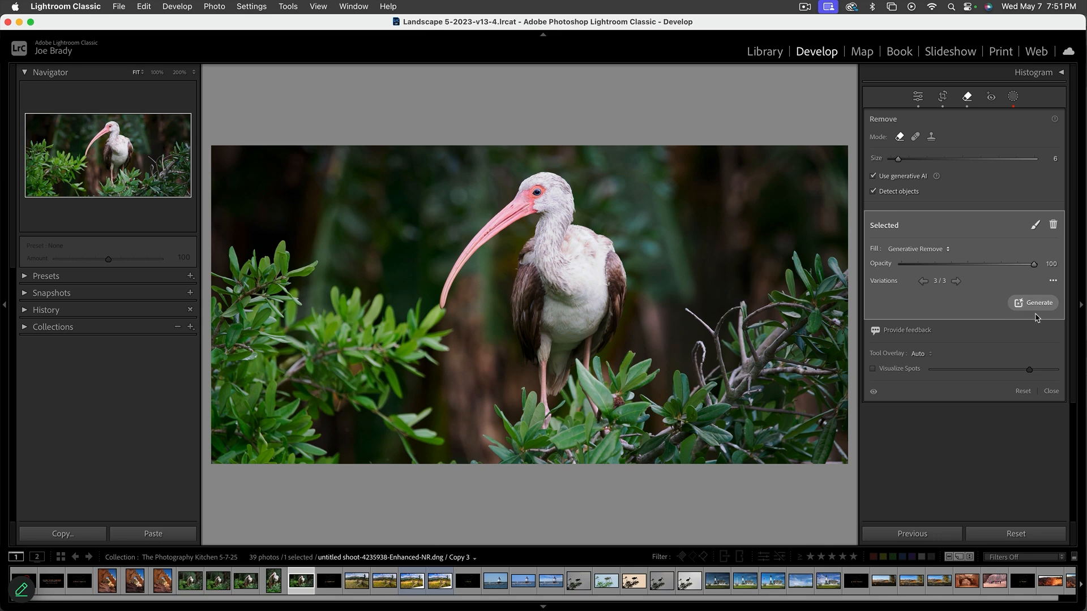
key("q")
key("super+Return")
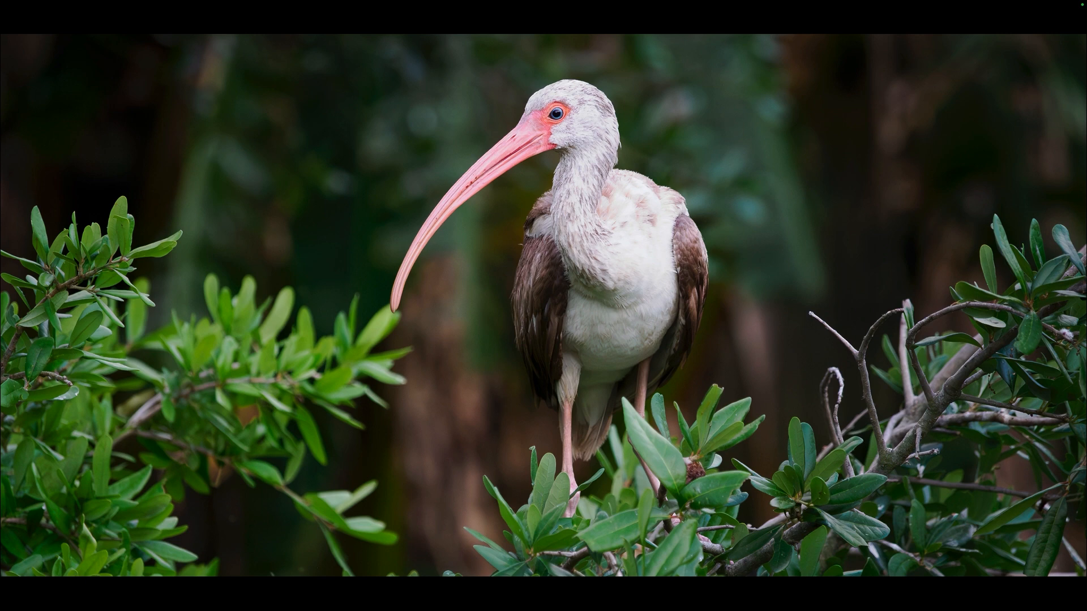
key("f")
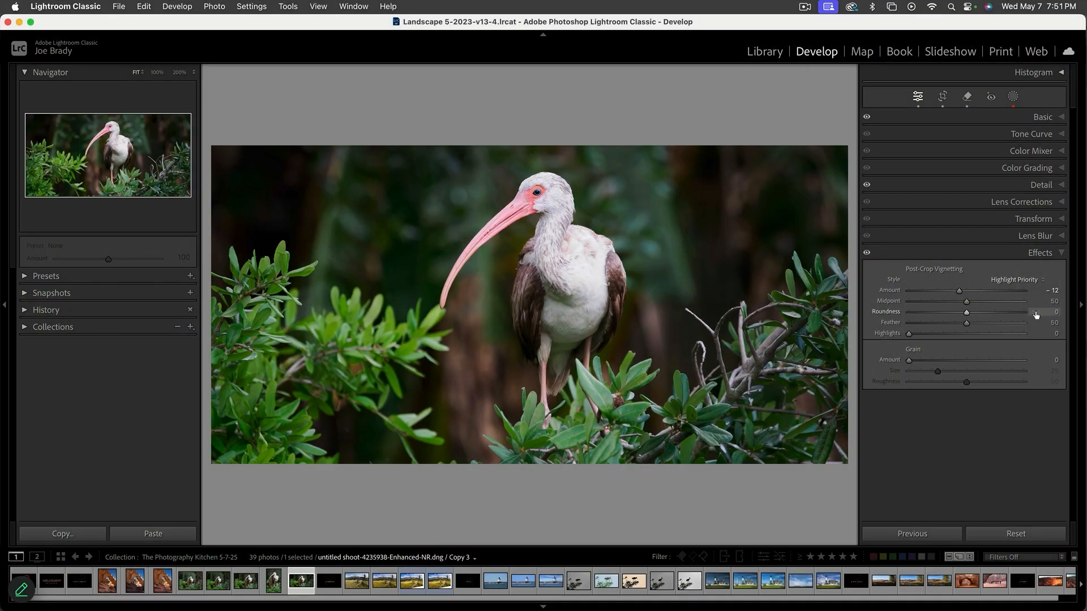
Step: Compare the edited uncropped ibis with the original photo, and reset all develop settings on the edited Enhanced-NR version
left_click(217, 583)
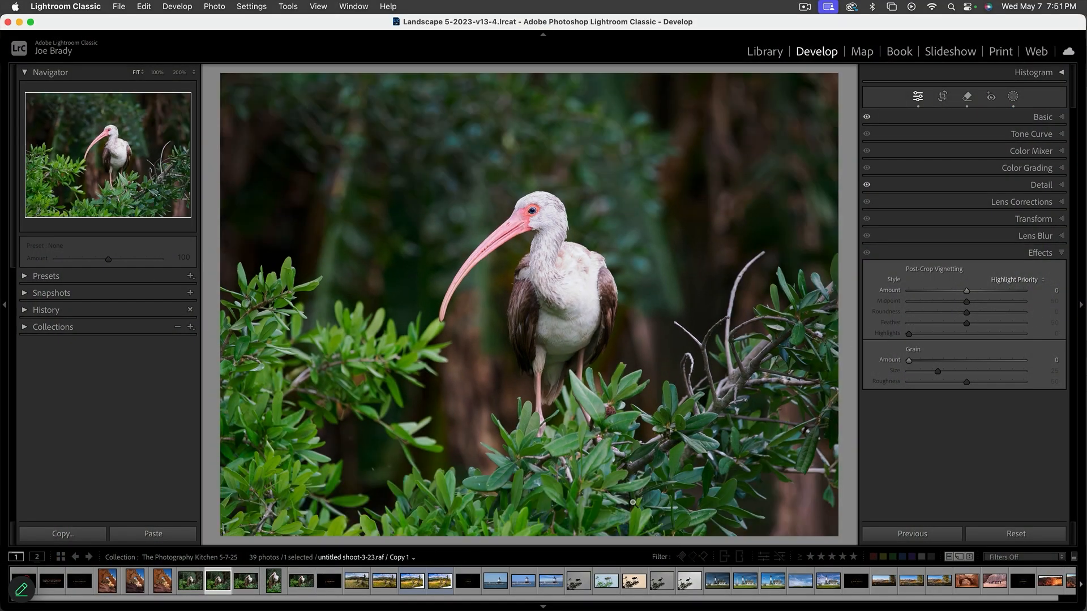
left_click(193, 584)
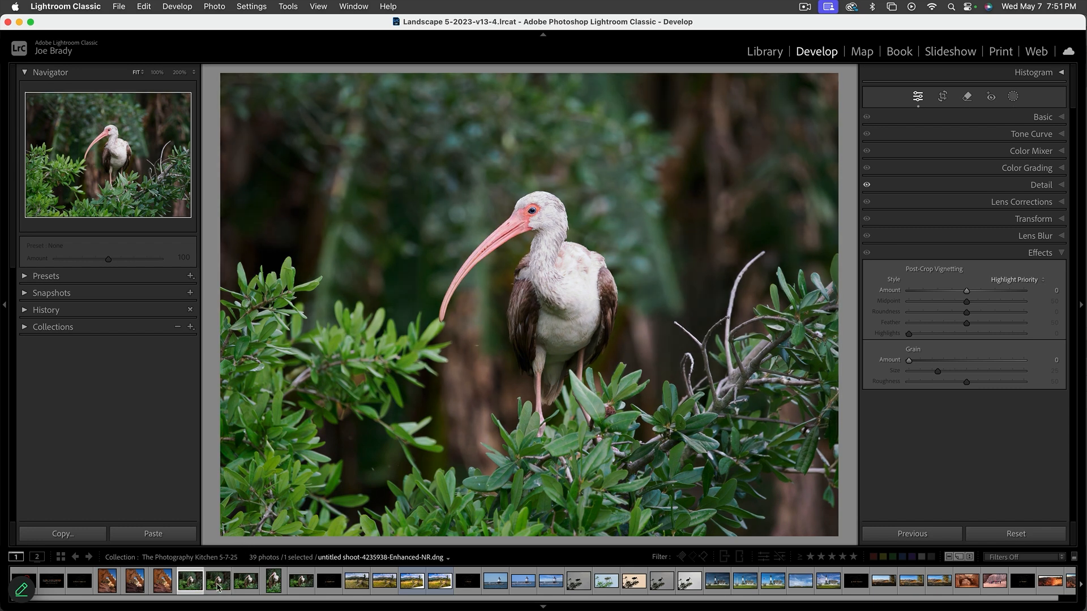
left_click(218, 583)
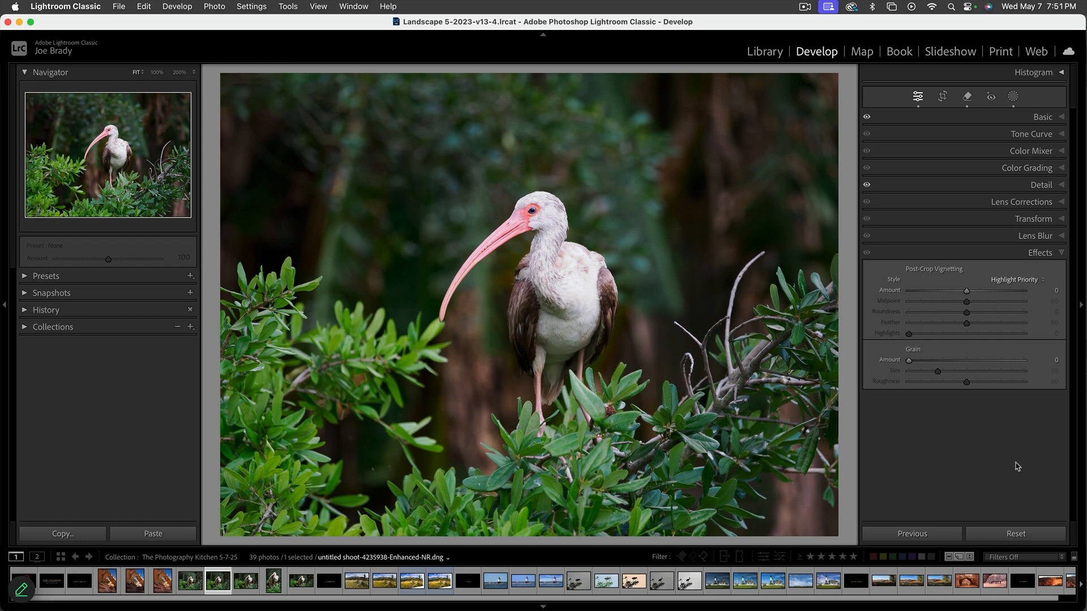
left_click(1014, 535)
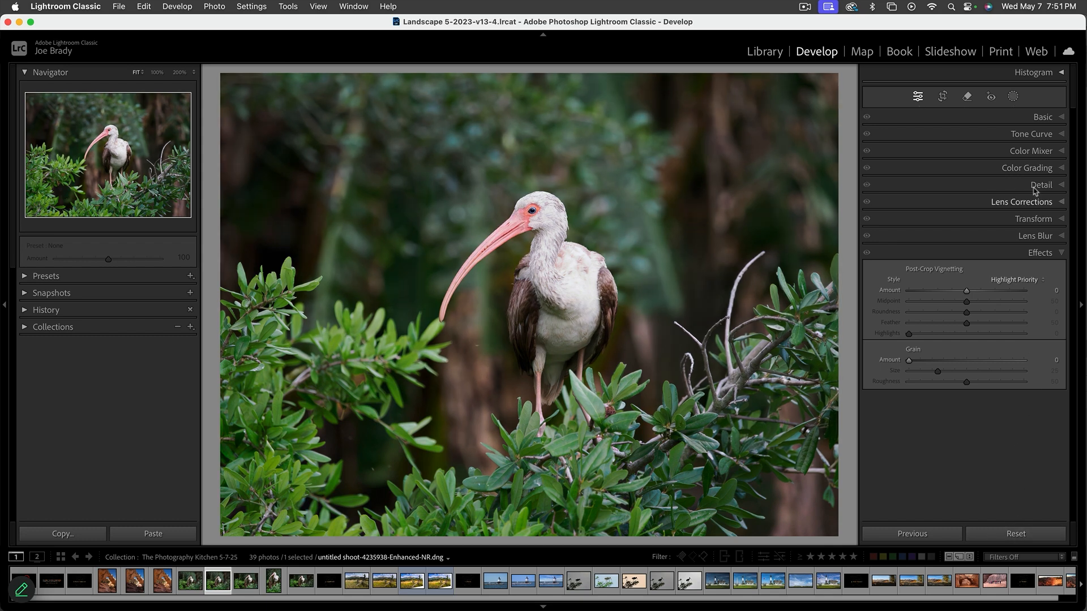
Step: Try the Adaptive Color profile on the reset ibis photo and switch its profile to Adobe Color
left_click(1041, 117)
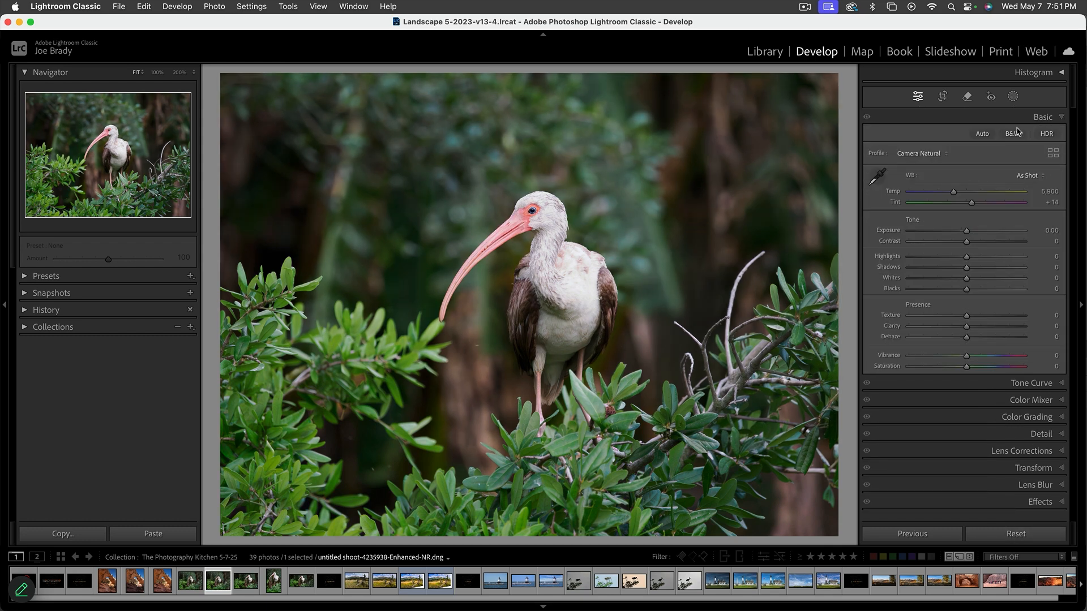
left_click(925, 155)
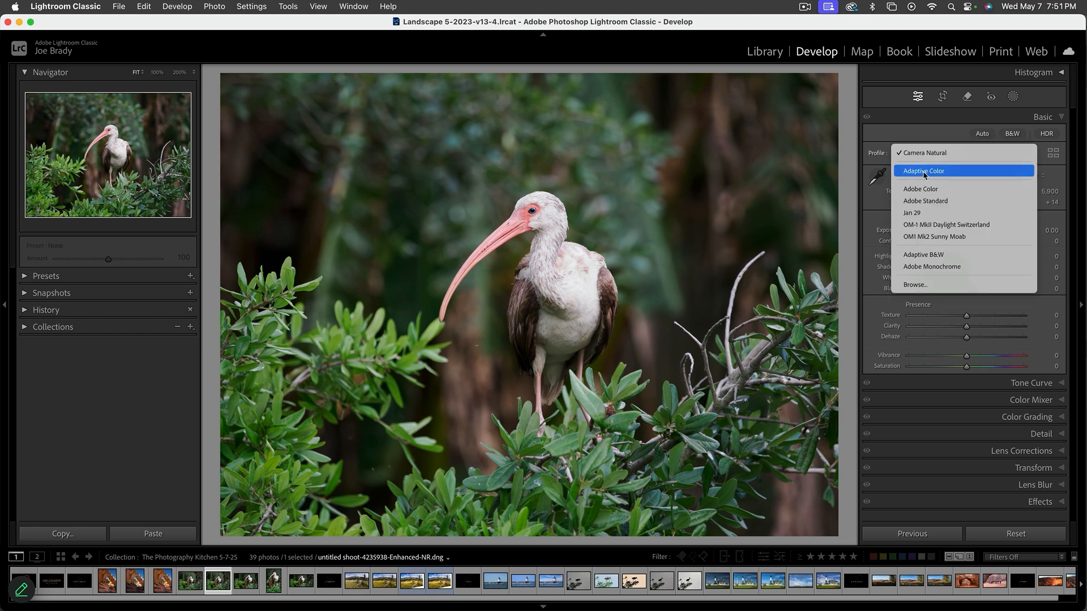
left_click(923, 173)
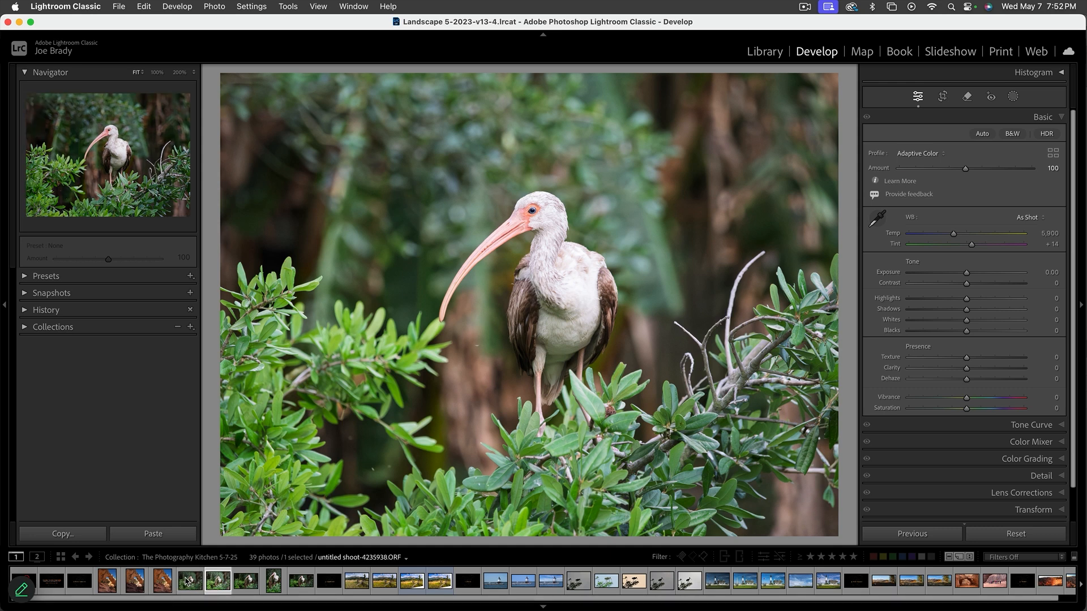
mouse_move(187, 580)
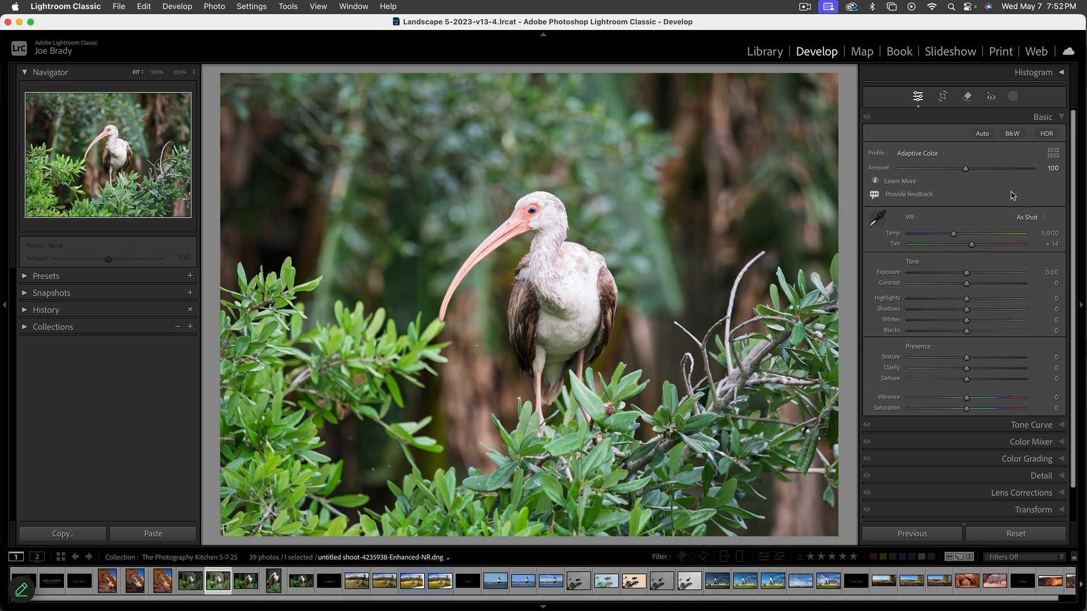
left_click(934, 156)
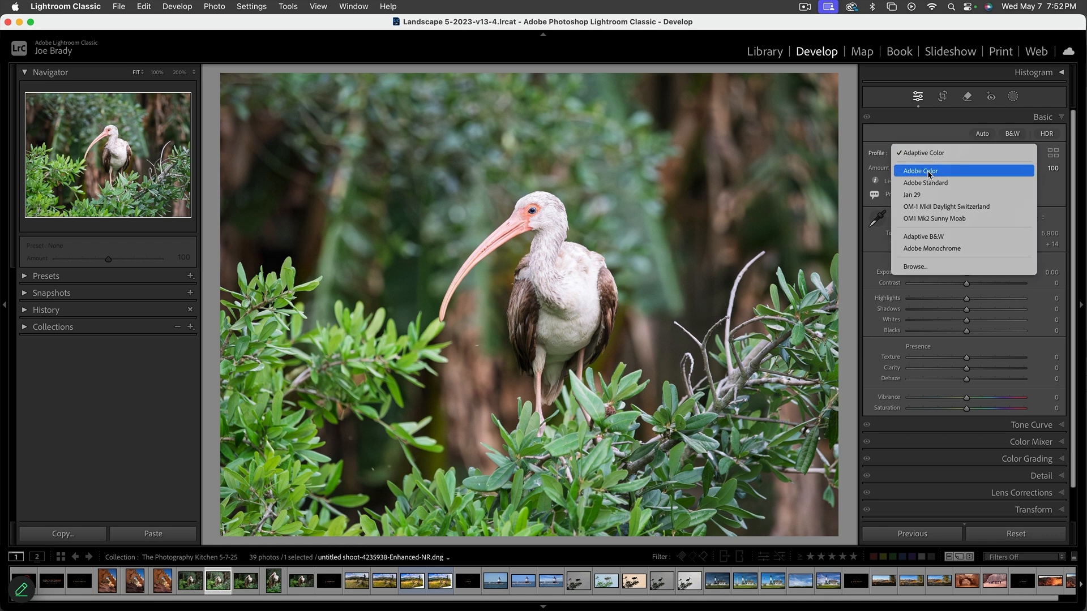
left_click(929, 172)
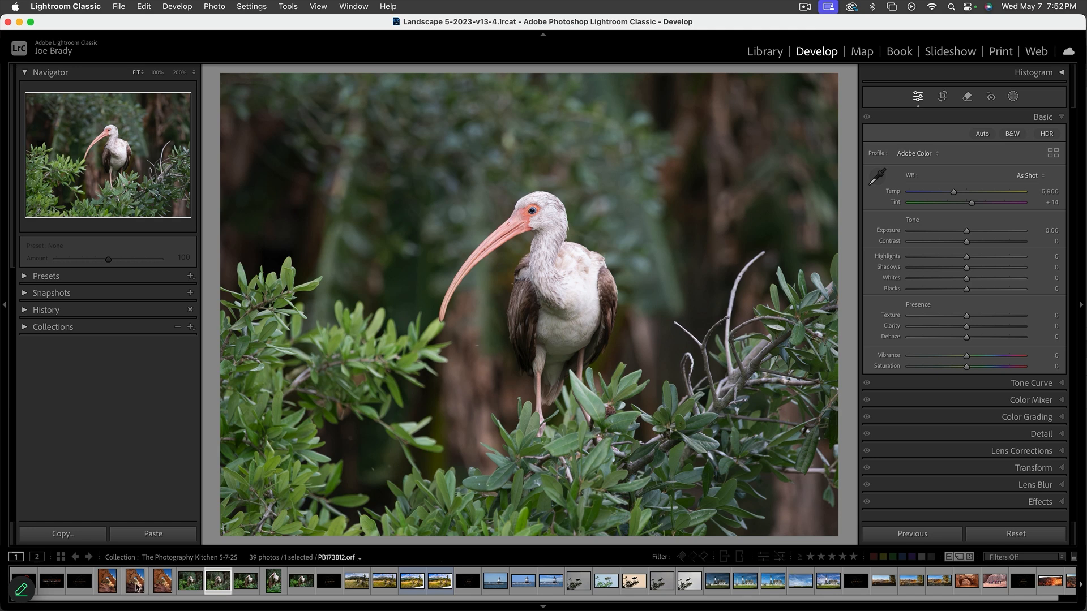
Step: Open the unedited mountain meadow photo untitled shoot-3-23.raf and apply the Adaptive Color profile
left_click(329, 583)
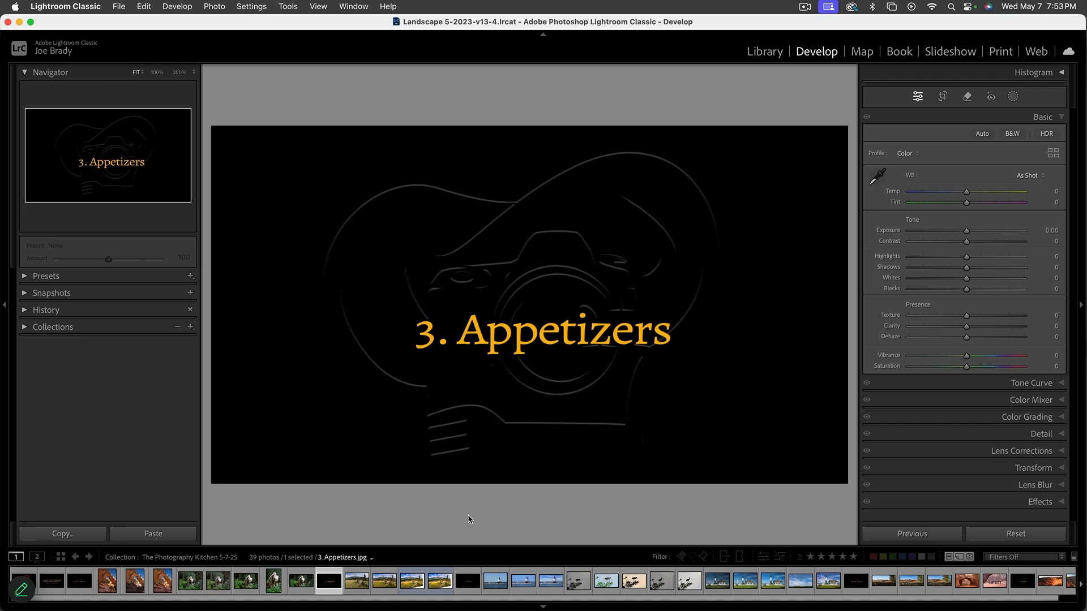
left_click(357, 585)
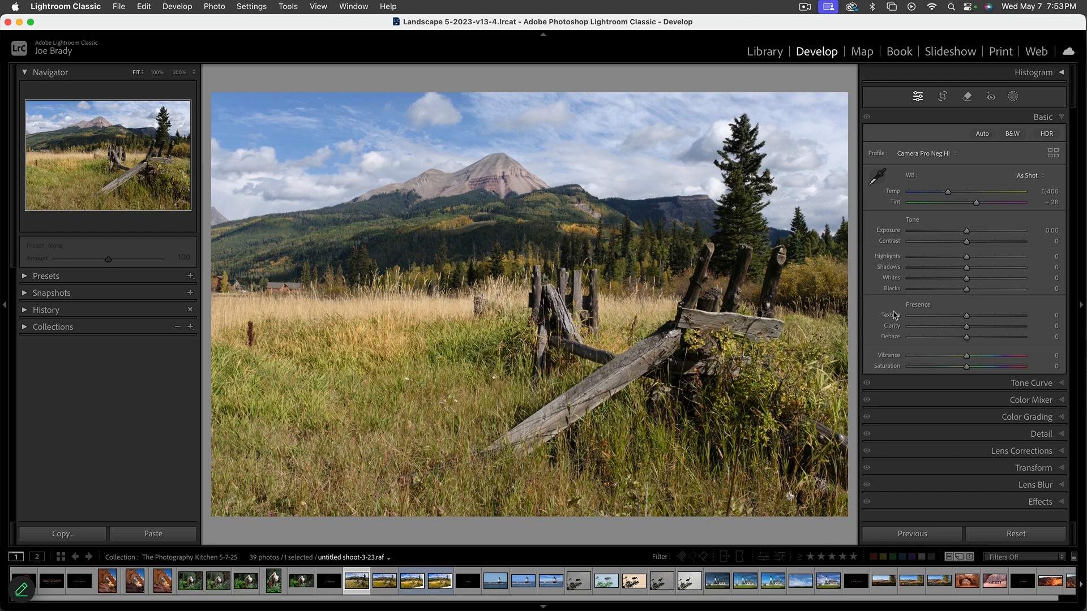
left_click(934, 158)
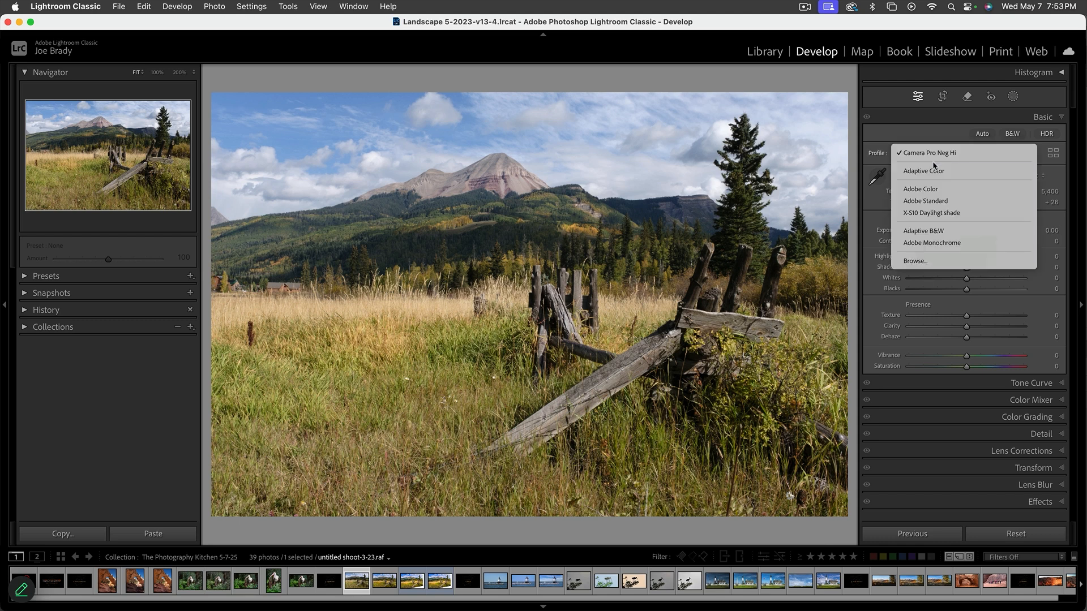
left_click(935, 172)
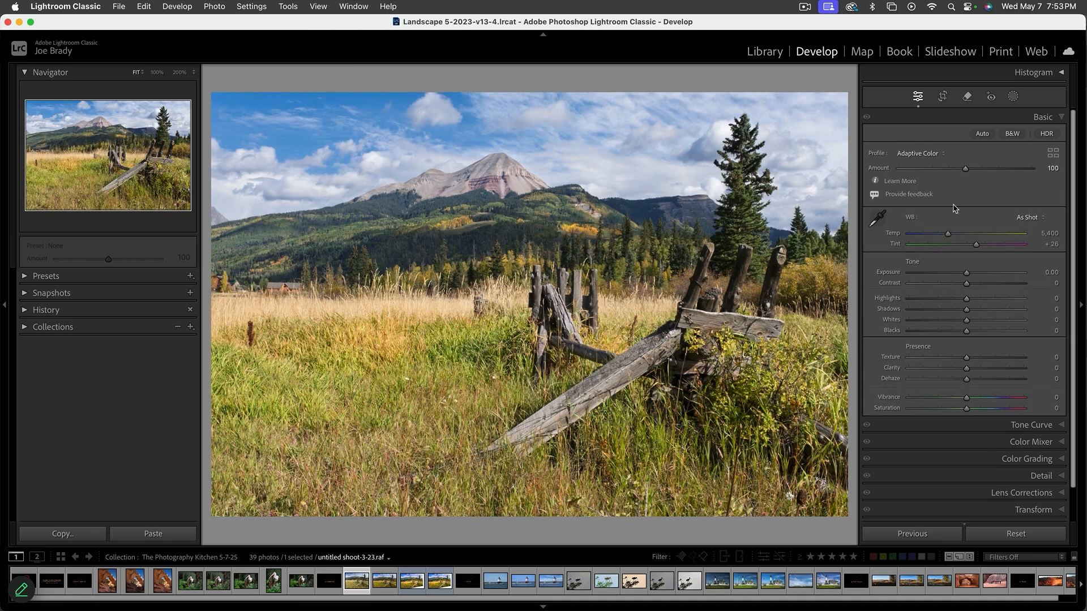
Step: Set the mountain photo's Highlights to -100 and Shadows to +24, and raise its Texture and Clarity slightly
left_click_drag(932, 300, 910, 301)
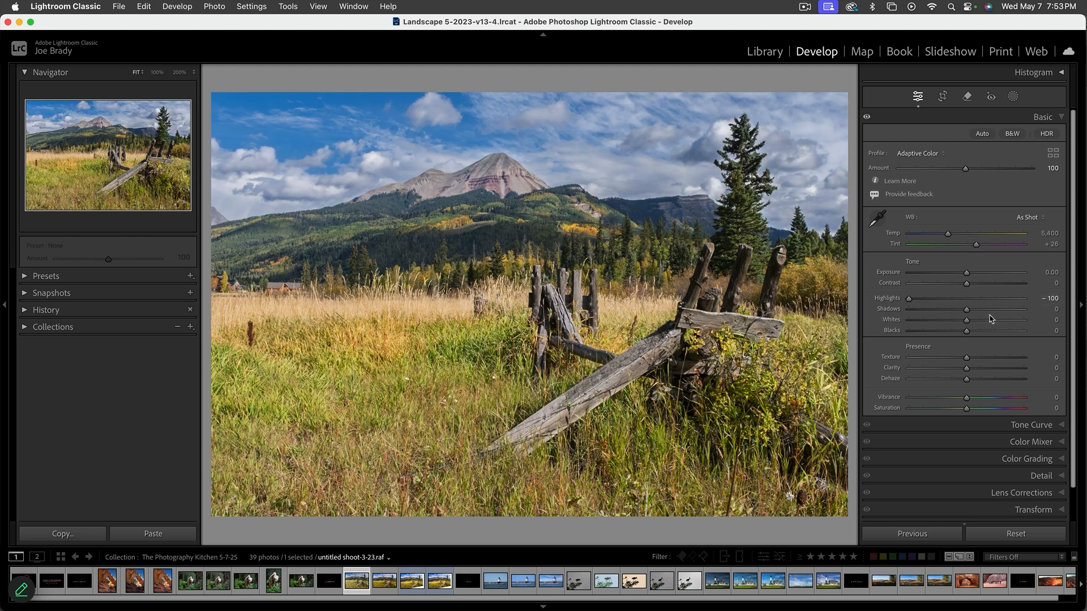
left_click_drag(984, 310, 981, 312)
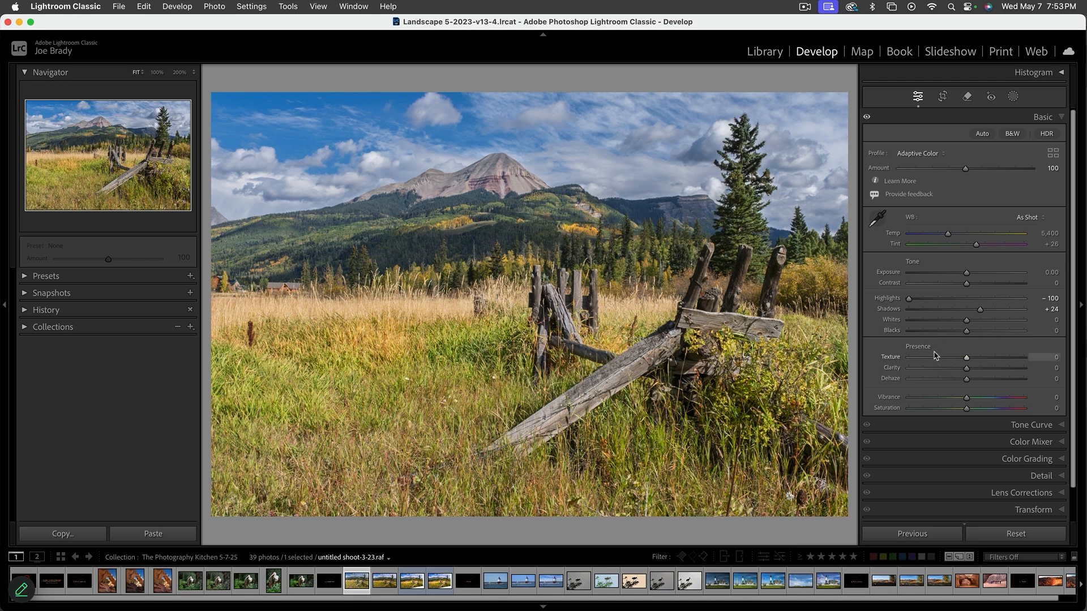
left_click(987, 358)
left_click(979, 368)
left_click_drag(979, 369, 969, 378)
left_click(1014, 97)
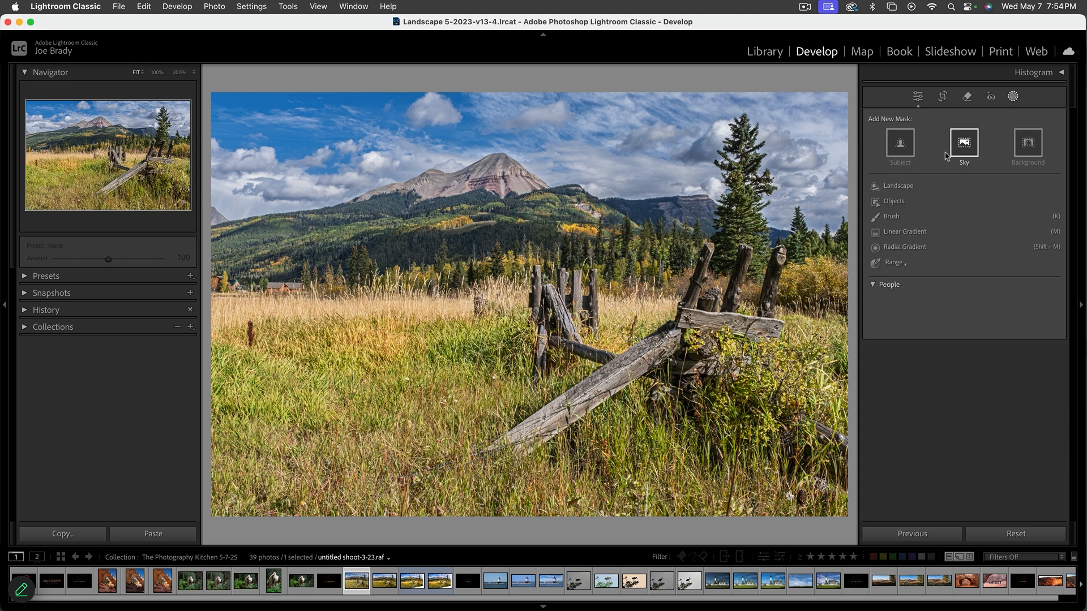
left_click(904, 186)
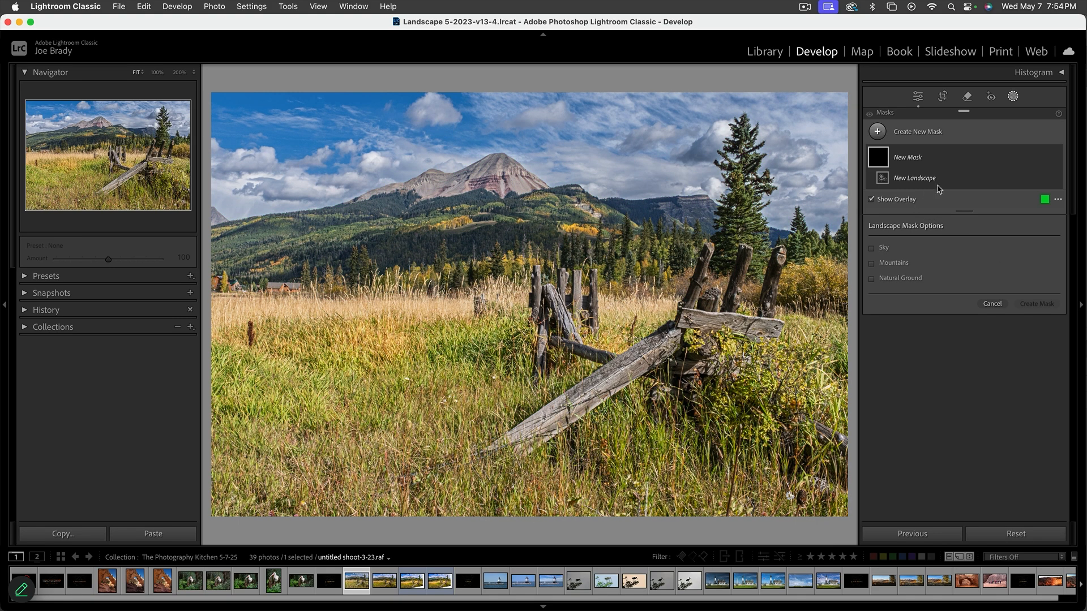
left_click(992, 304)
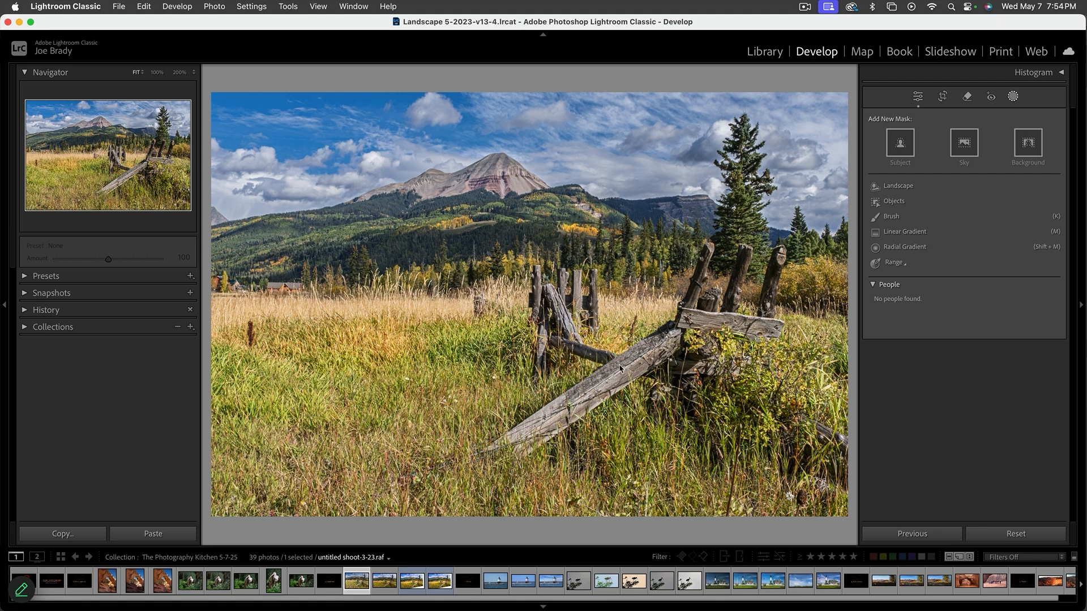
left_click(997, 96)
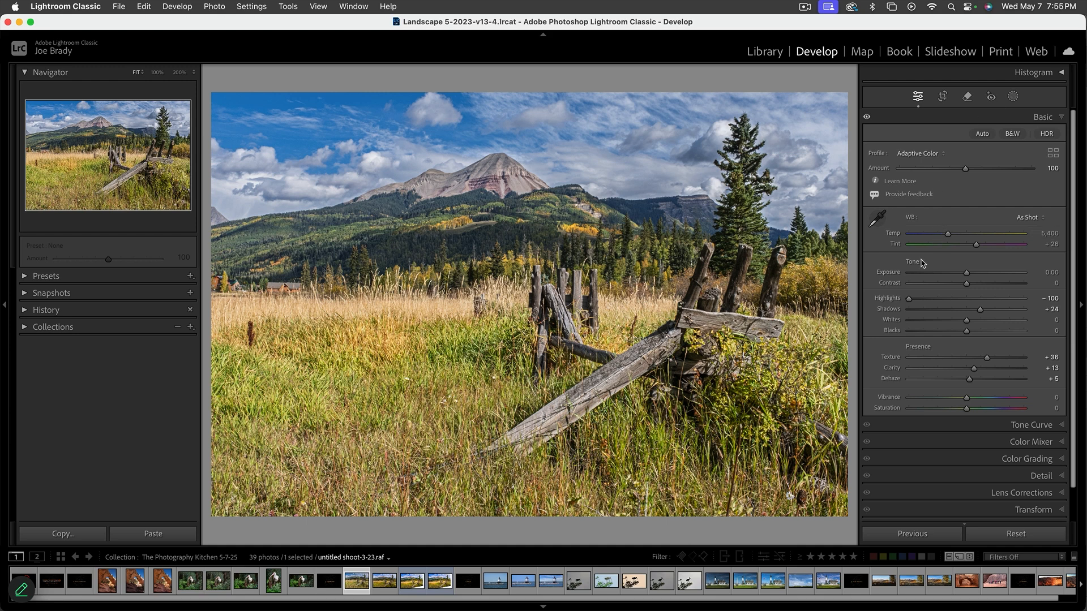
scroll(942, 316, "down", 1)
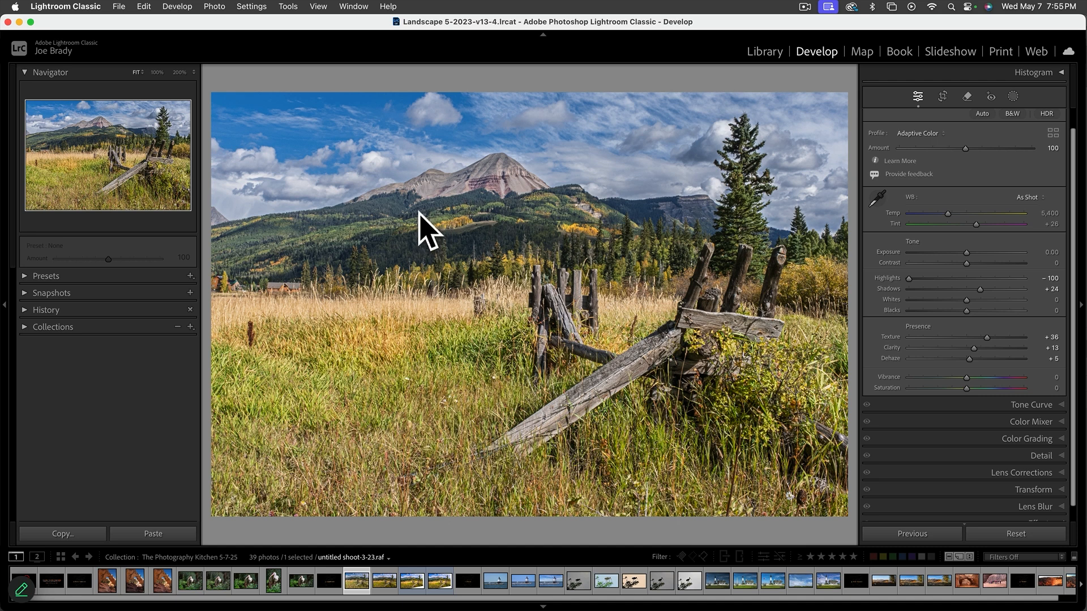
Step: Paint an auto-masked brush mask over the mountain and distant hills, and set its Dehaze to 24
key("k")
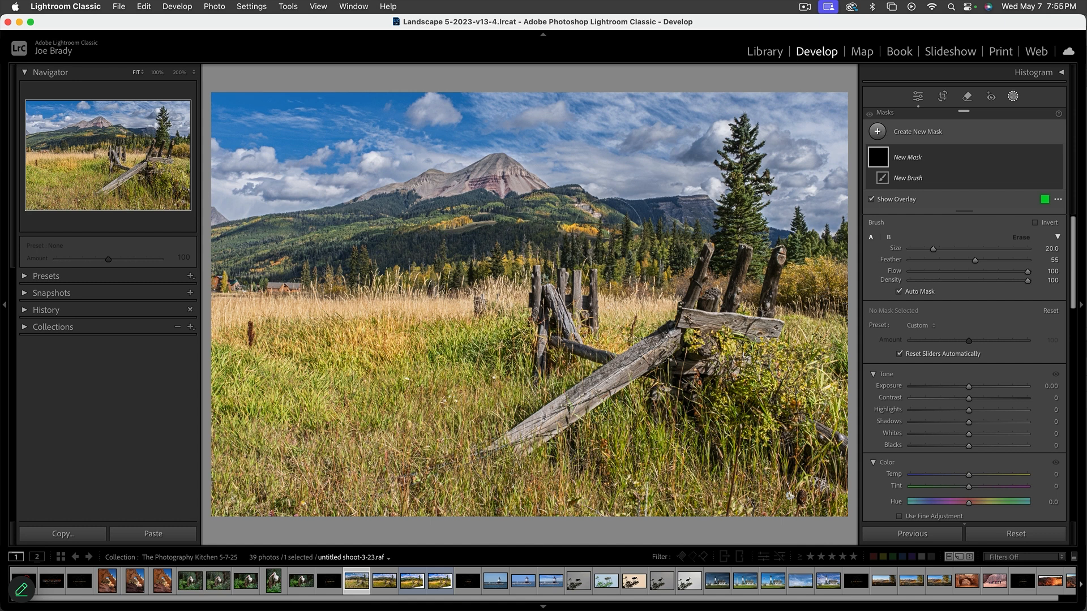
mouse_move(508, 187)
left_mouse_down()
mouse_move(317, 243)
mouse_move(225, 247)
mouse_move(221, 266)
mouse_move(461, 252)
mouse_move(597, 214)
mouse_move(759, 238)
left_mouse_up()
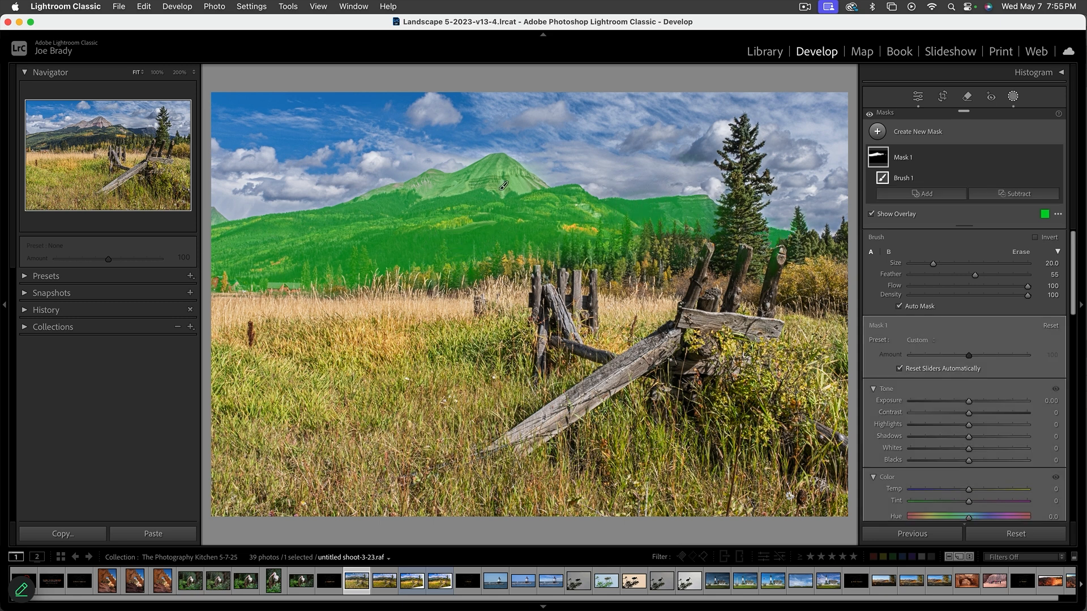
scroll(962, 481, "down", 2)
scroll(962, 481, "down", 5)
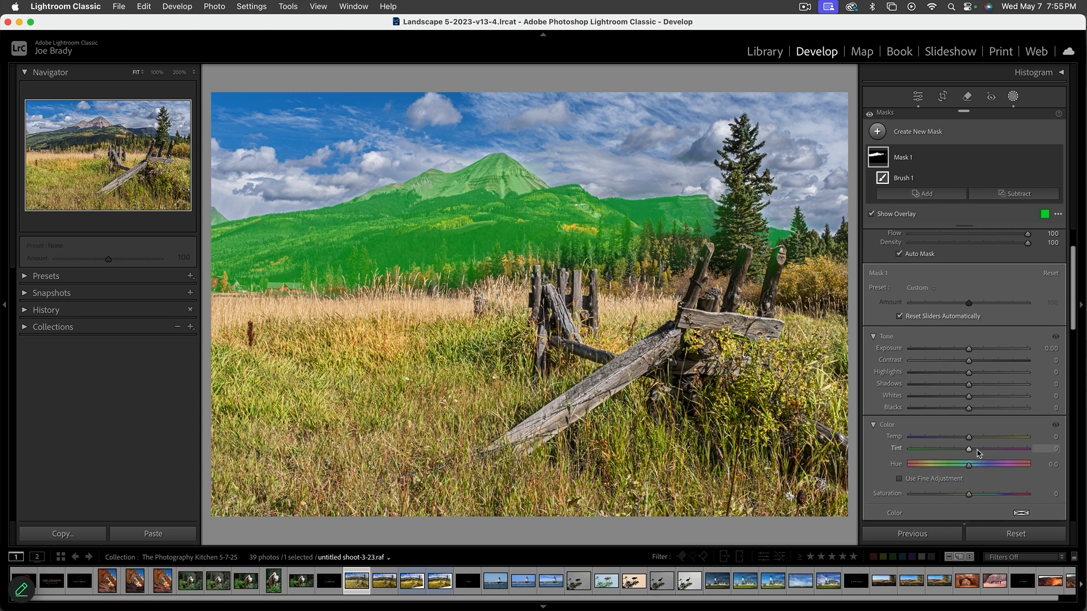
scroll(974, 432, "down", 5)
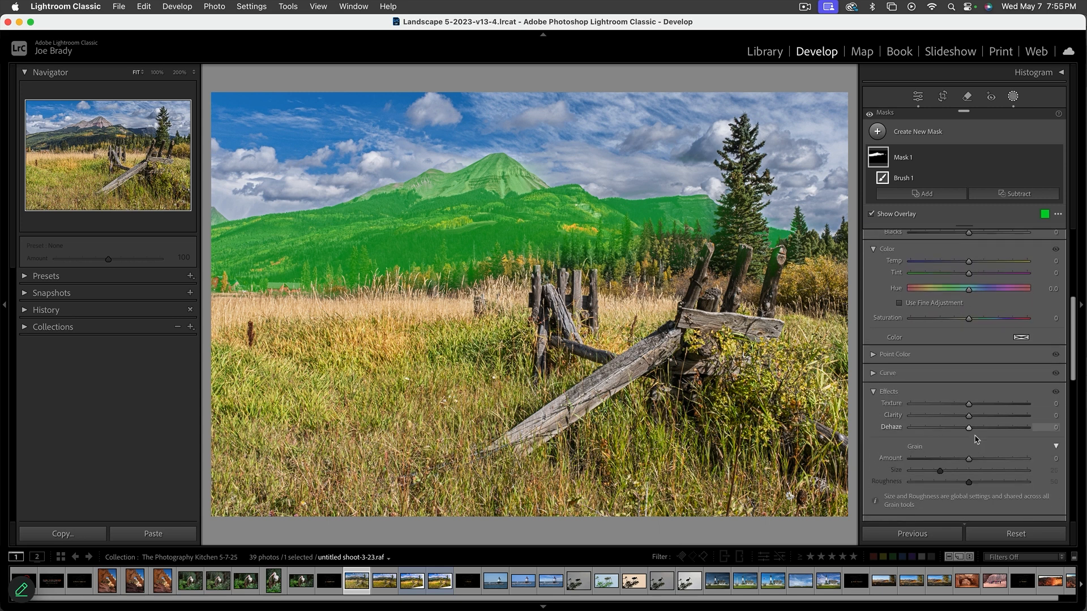
left_click(984, 424)
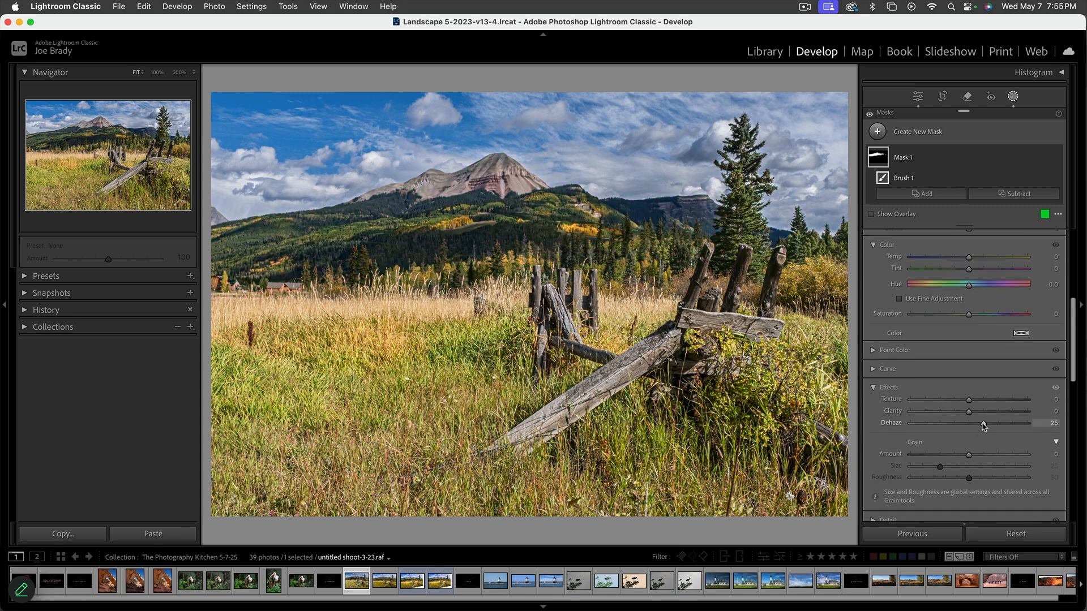
Step: Set the mountain brush mask's Exposure to 0.16 and warm its color temperature slightly
scroll(979, 277, "up", 4)
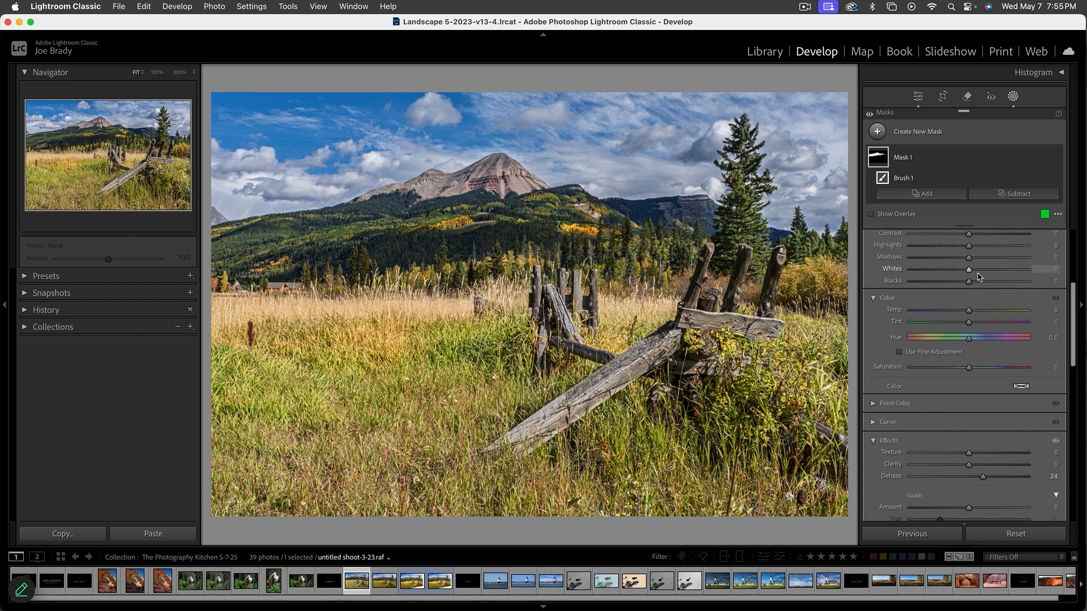
left_click_drag(970, 256, 973, 256)
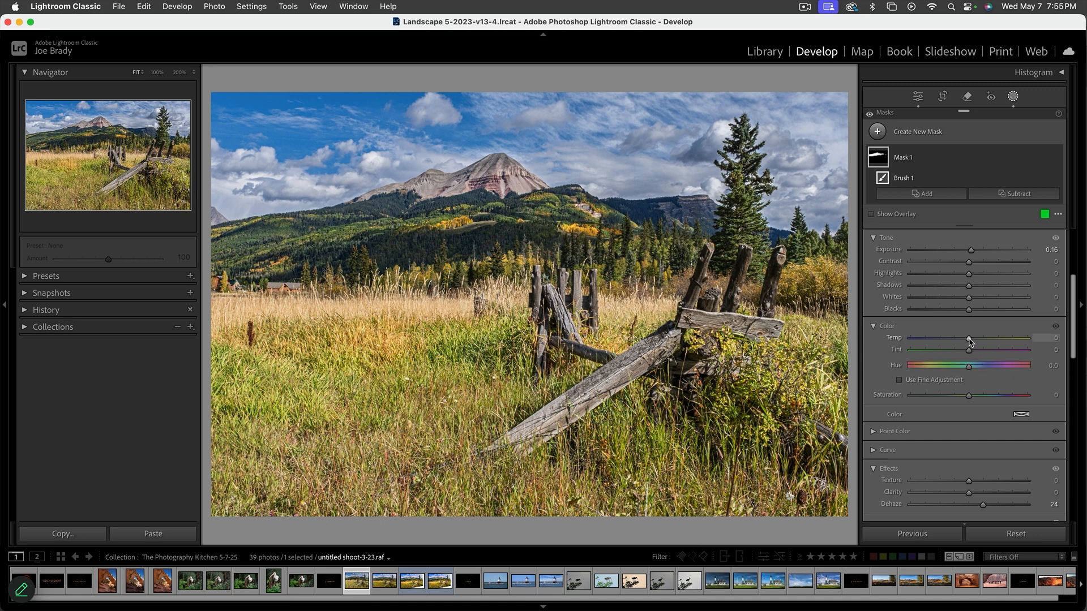
left_click_drag(970, 352, 977, 339)
Step: Straighten the mountain photo by -1.10 degrees and trim the crop slightly to a custom aspect ratio
key("r")
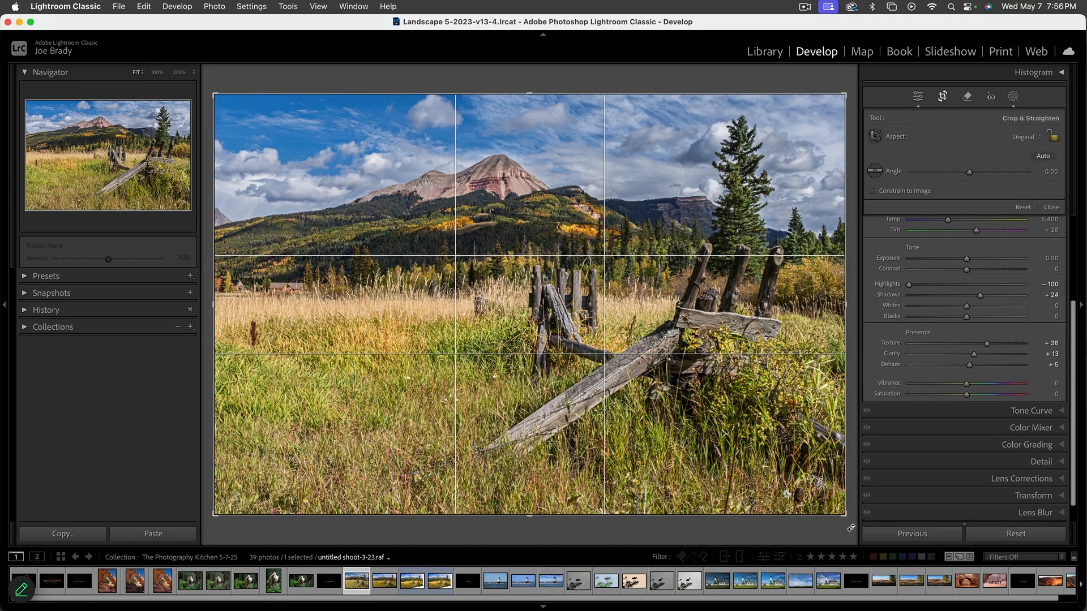
left_click_drag(850, 528, 856, 522)
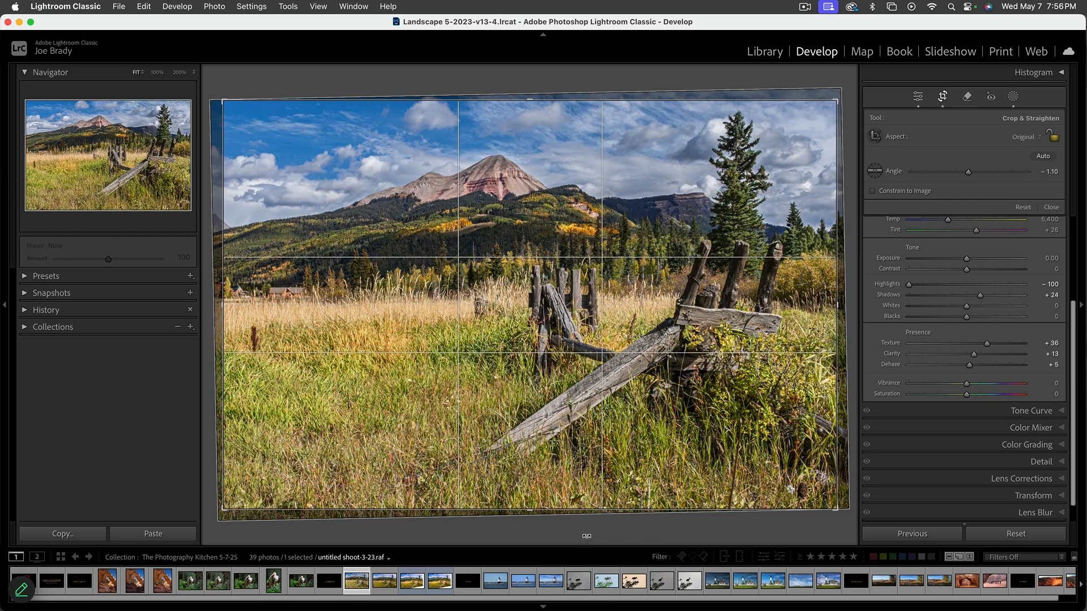
left_click_drag(528, 509, 528, 506)
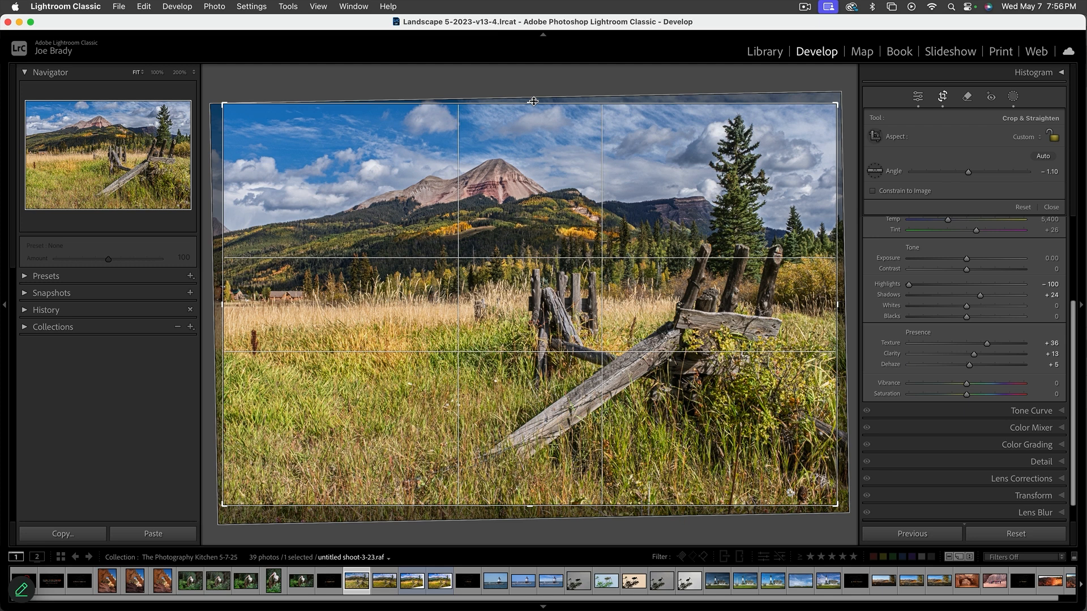
key("Return")
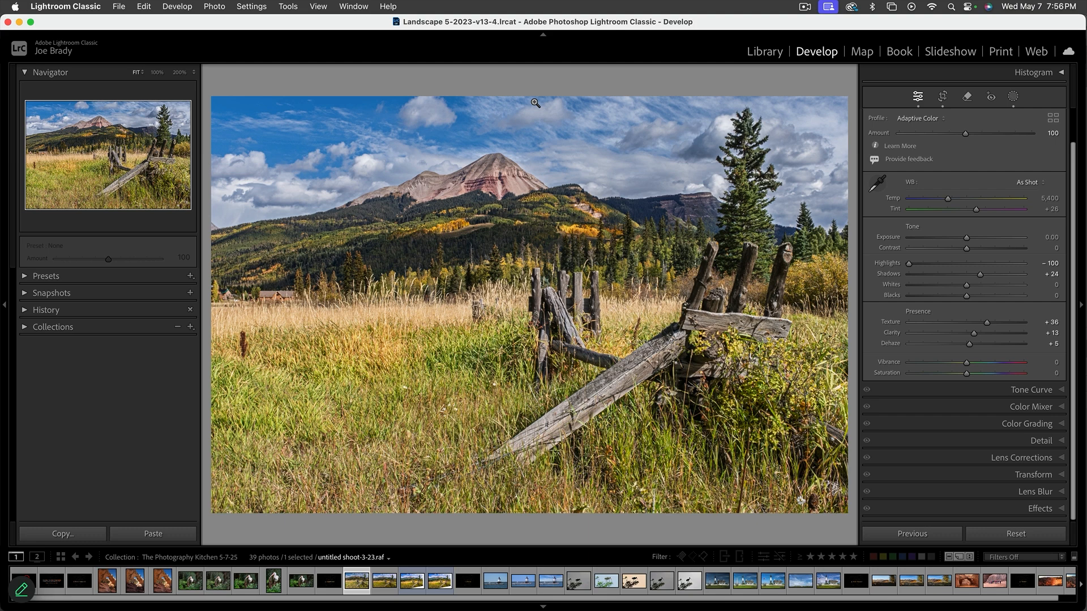
Step: Try a 1 x 1 crop that cuts away the meadow beside the fence and keeps the mountain peak
key("r")
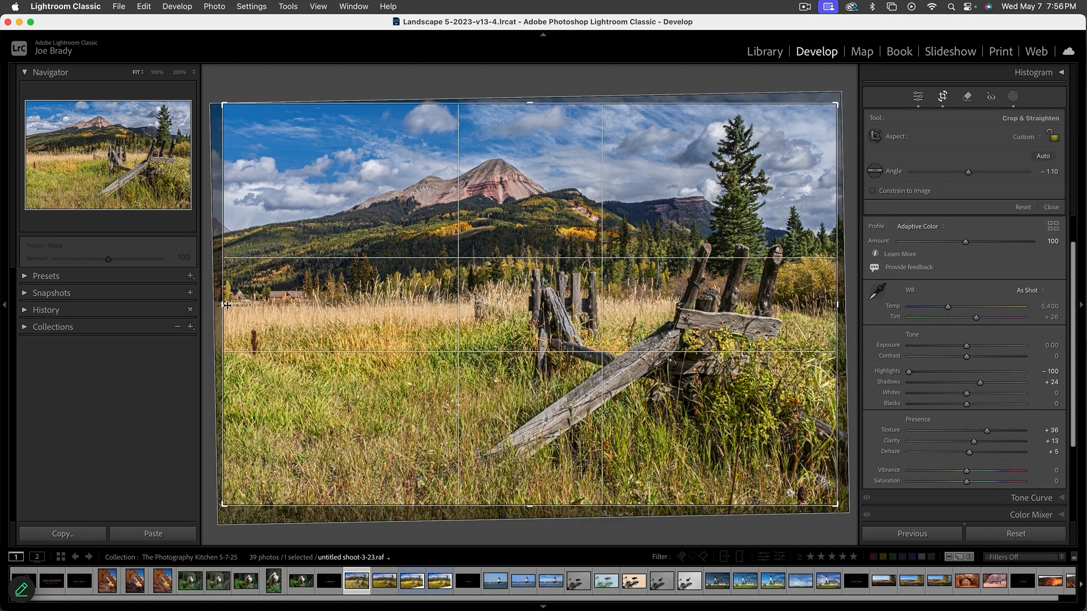
left_click_drag(227, 305, 310, 301)
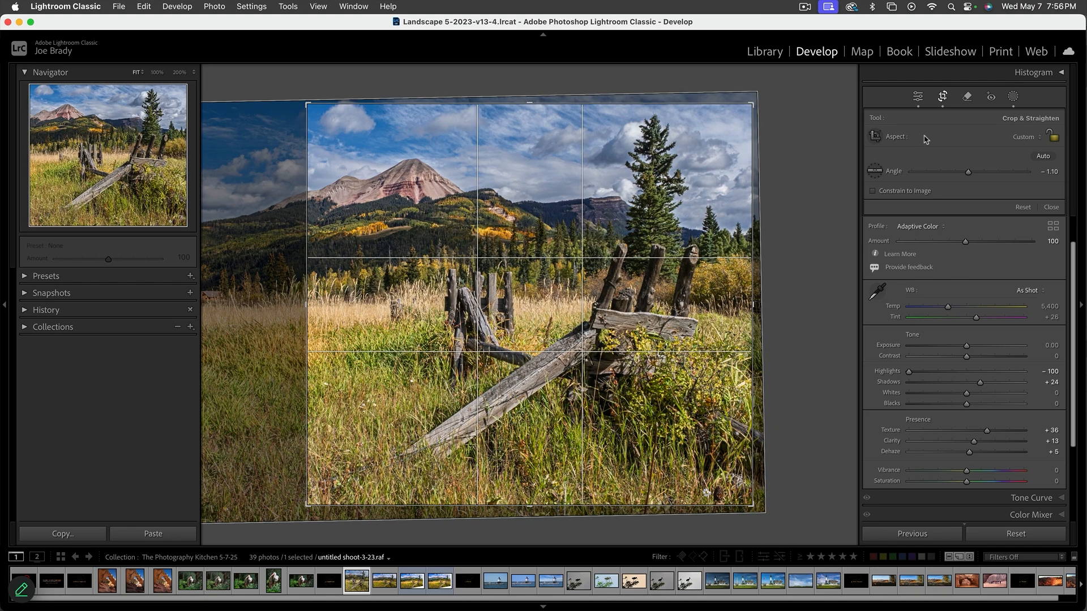
left_click(1024, 138)
left_click(1001, 155)
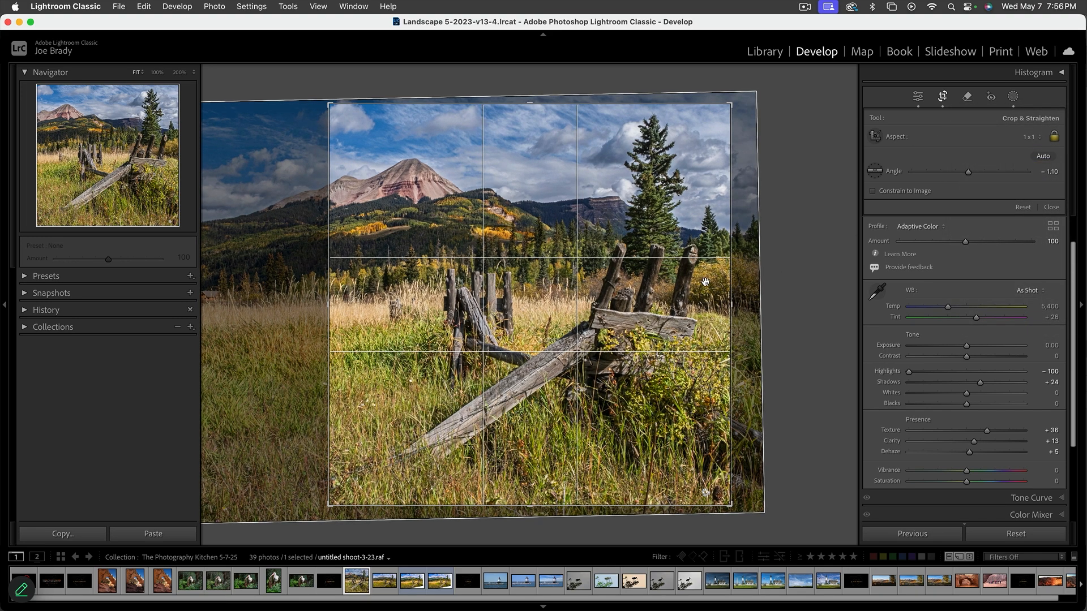
key("Return")
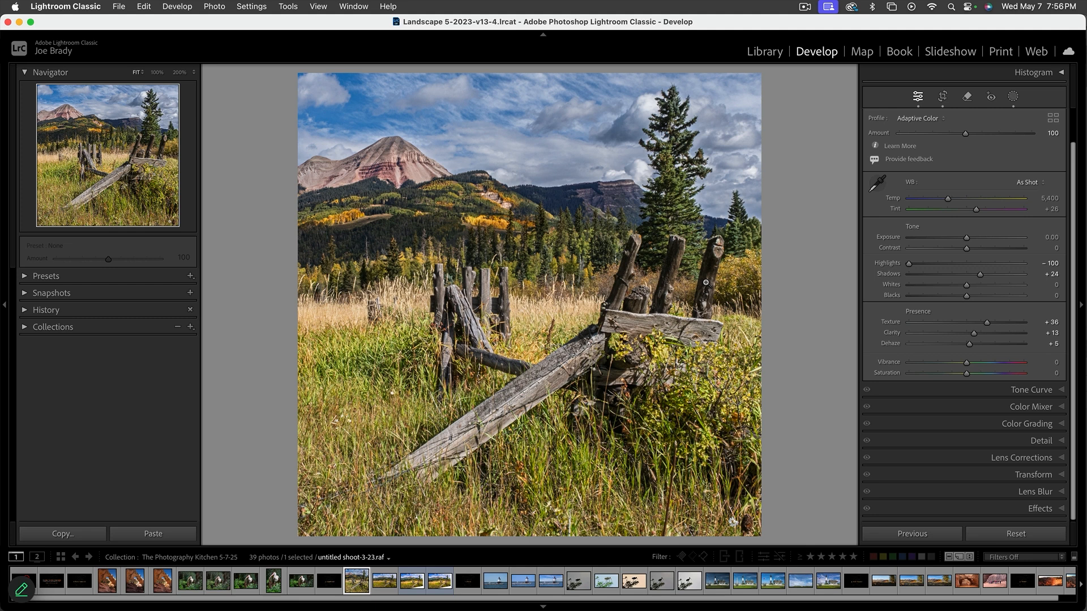
Step: Try Shadows at +86 on the square-cropped photo, and undo both the Shadows changes and the square crop
left_click_drag(980, 275, 1014, 276)
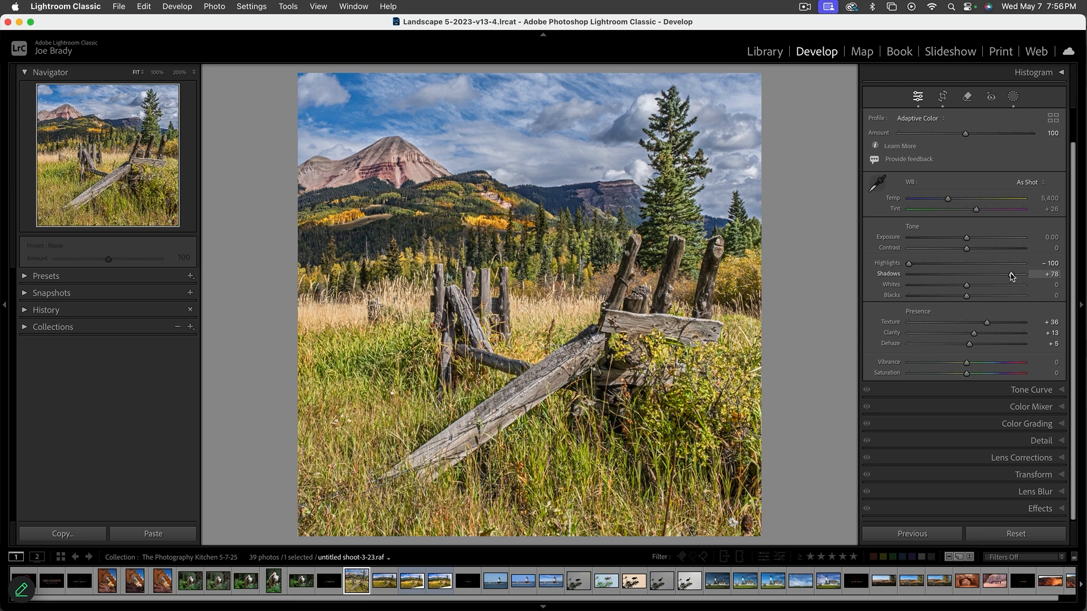
key("super+z")
key("super+z")
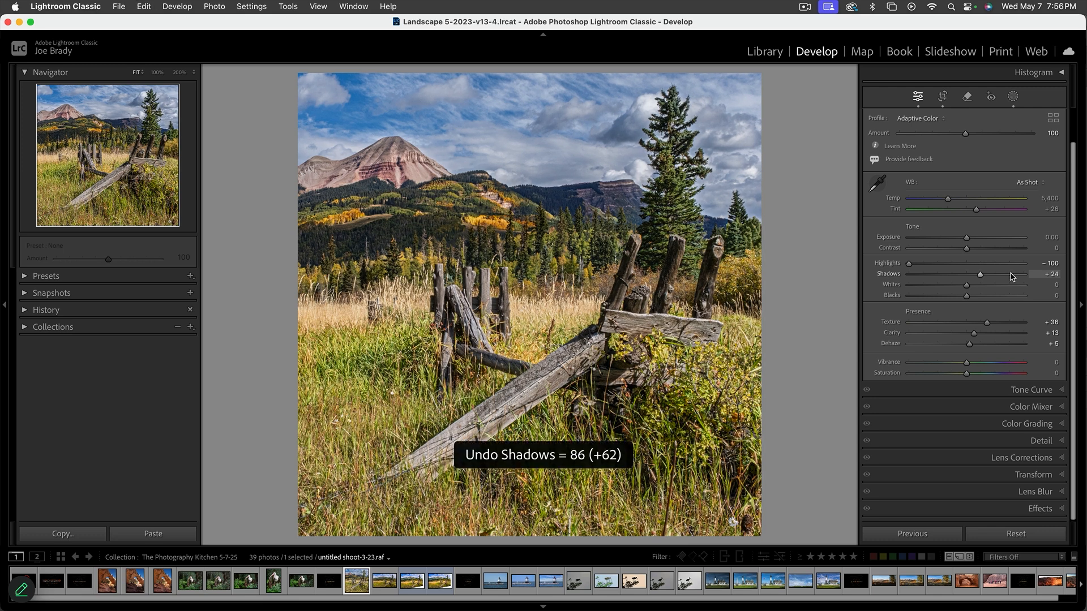
key("super+z")
key("super+z")
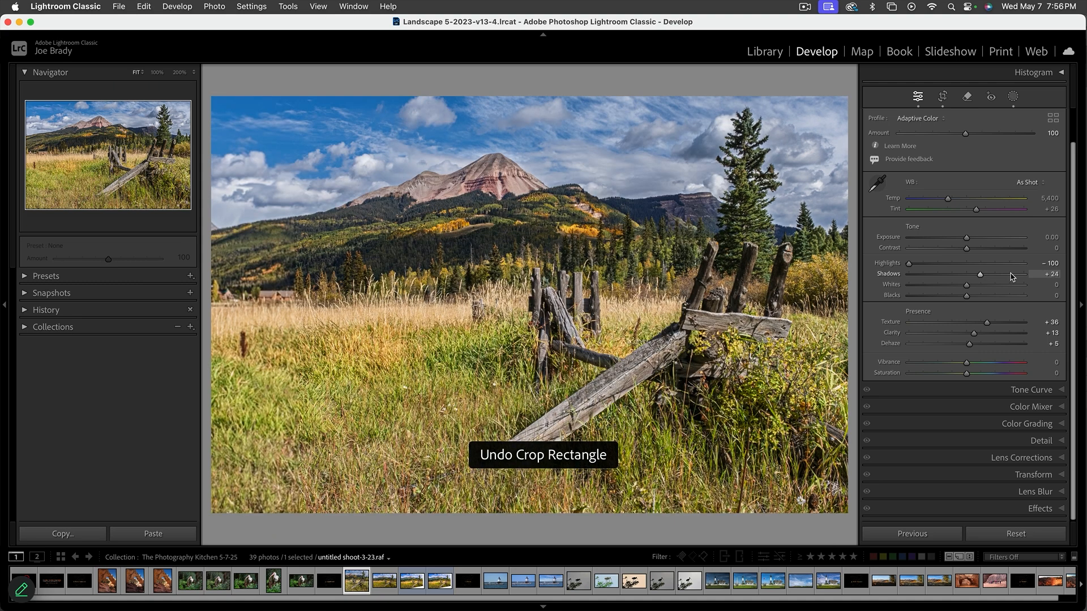
Step: Transform the photo's perspective with Horizontal +37, Scale 92, X Offset -14.6 and Y Offset -0.6
left_click(1033, 476)
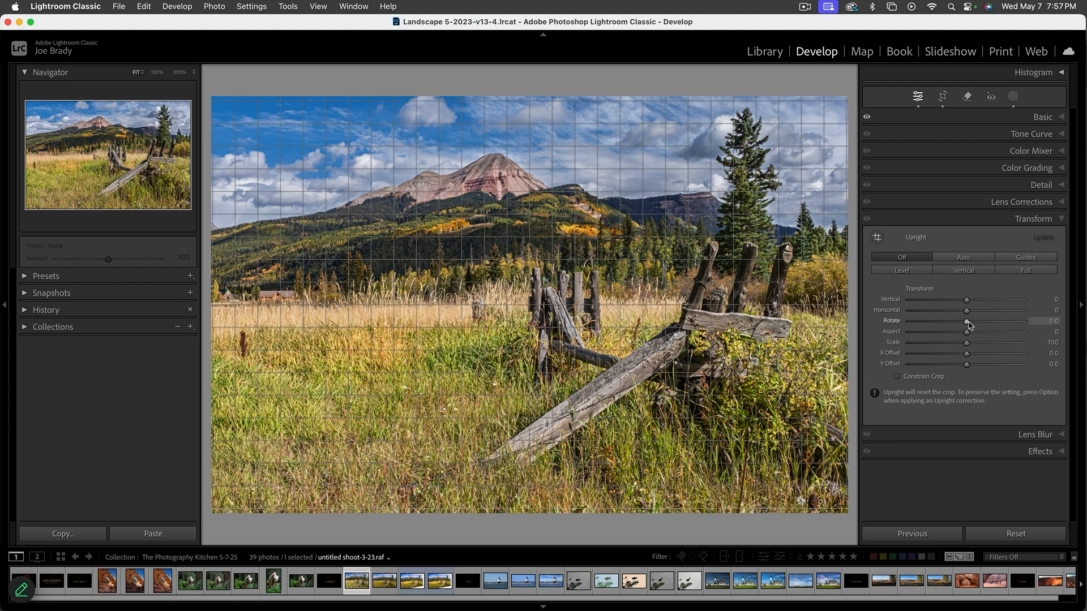
left_click_drag(967, 313, 988, 310)
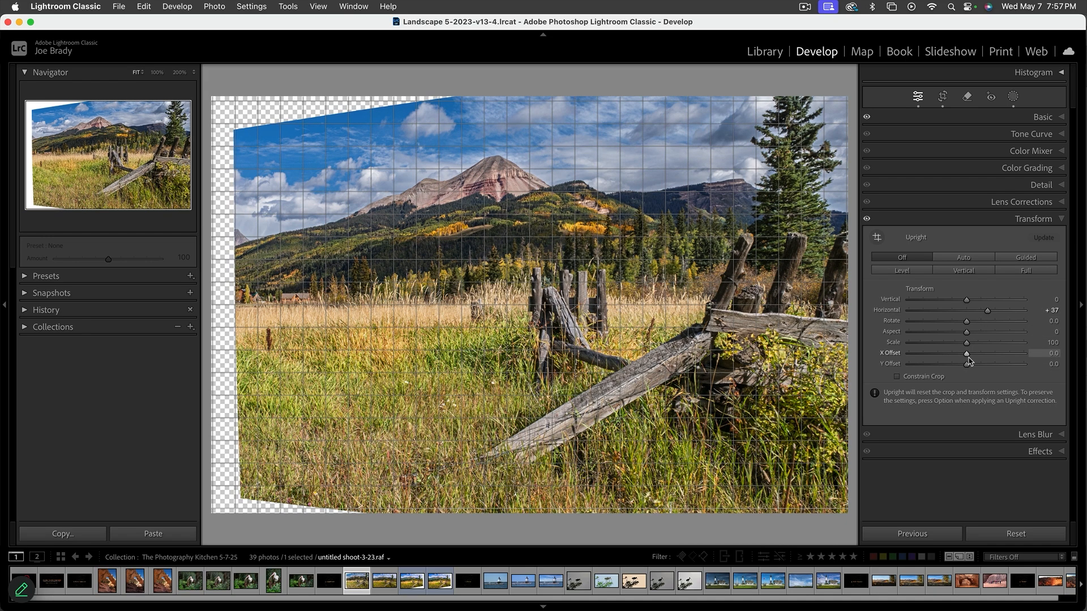
left_click_drag(967, 366, 959, 357)
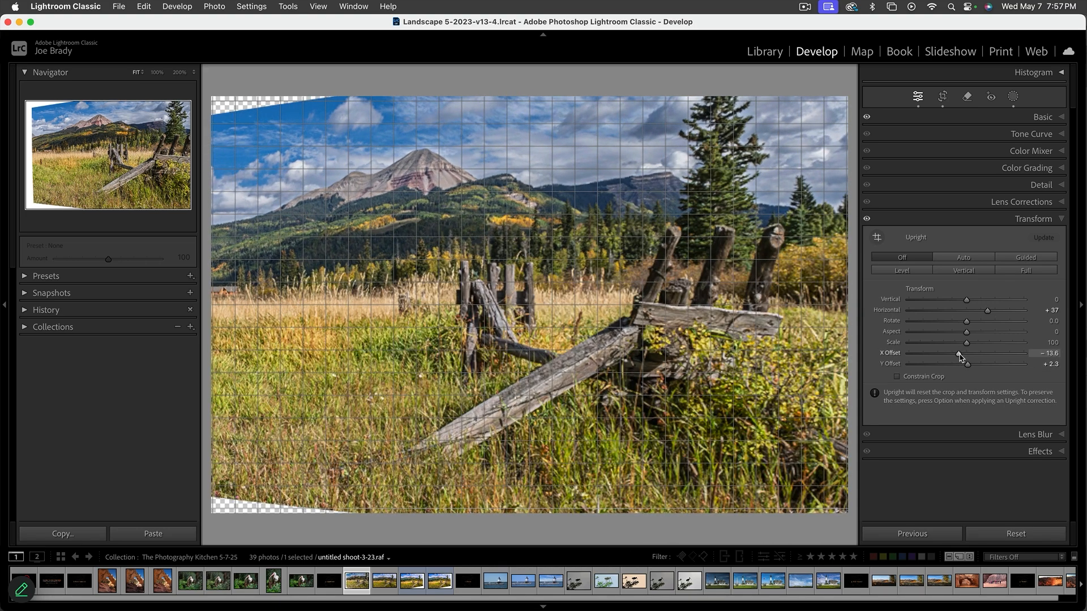
left_click_drag(966, 343, 956, 350)
left_click_drag(955, 346, 957, 344)
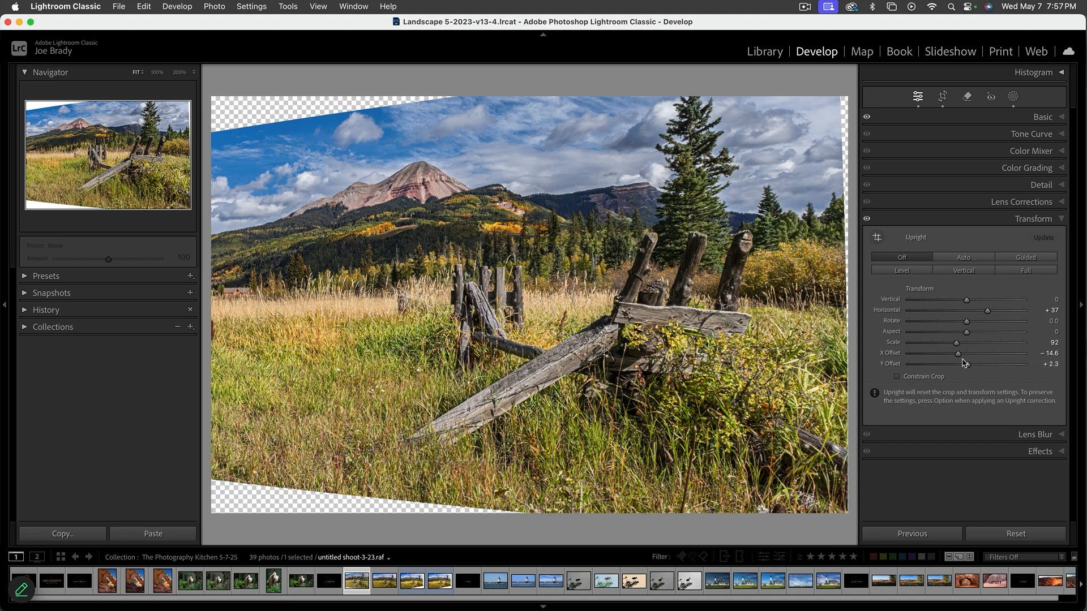
left_click_drag(967, 366, 966, 367)
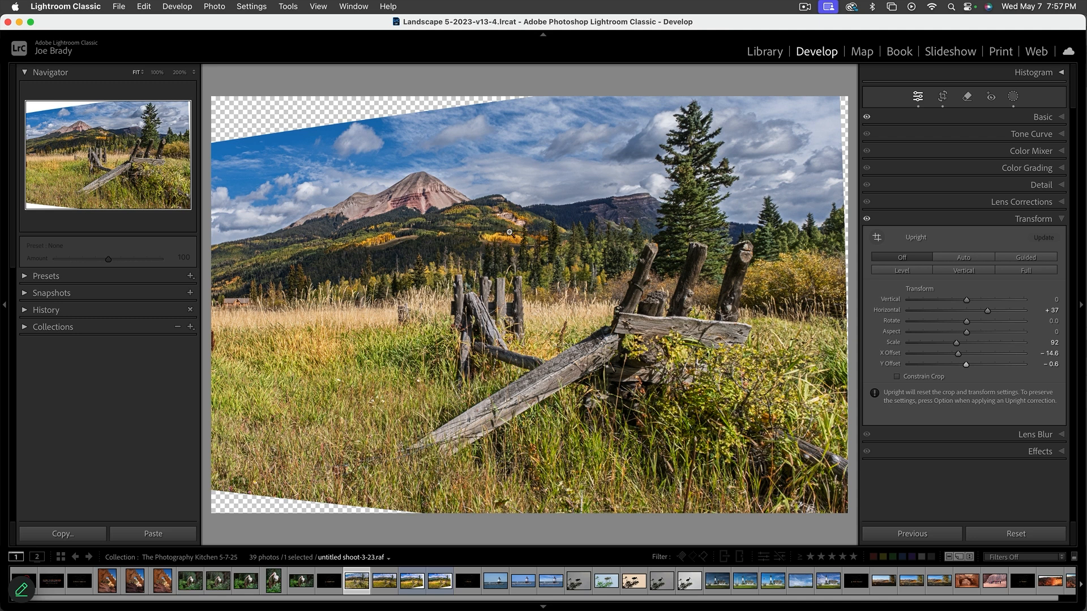
Step: Send the transformed mountain photo untitled shoot-3-23.raf to Photoshop for editing
left_click(216, 9)
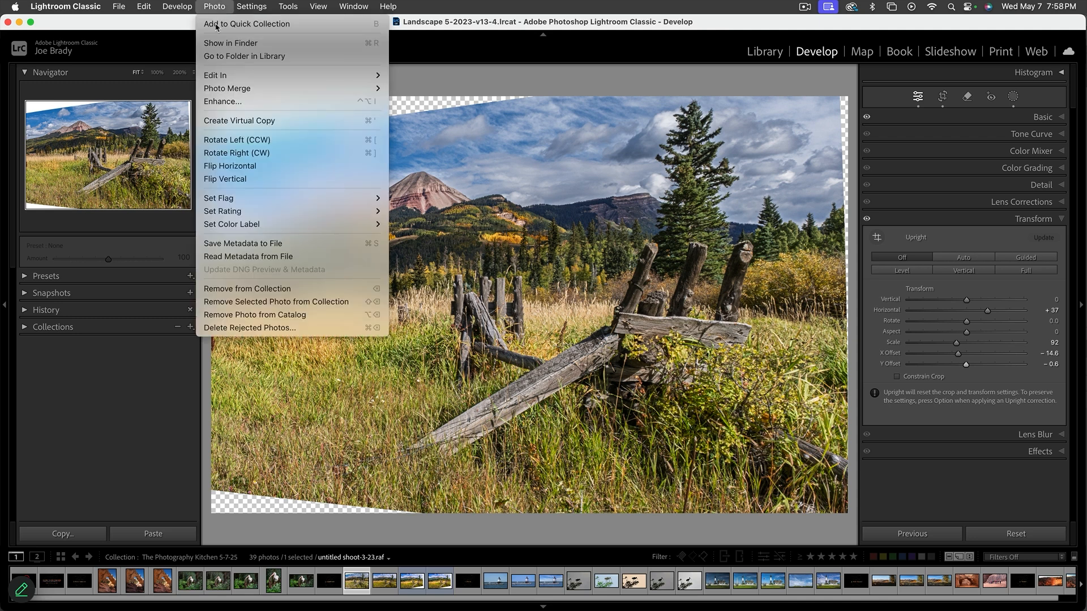
mouse_move(221, 76)
left_click(406, 79)
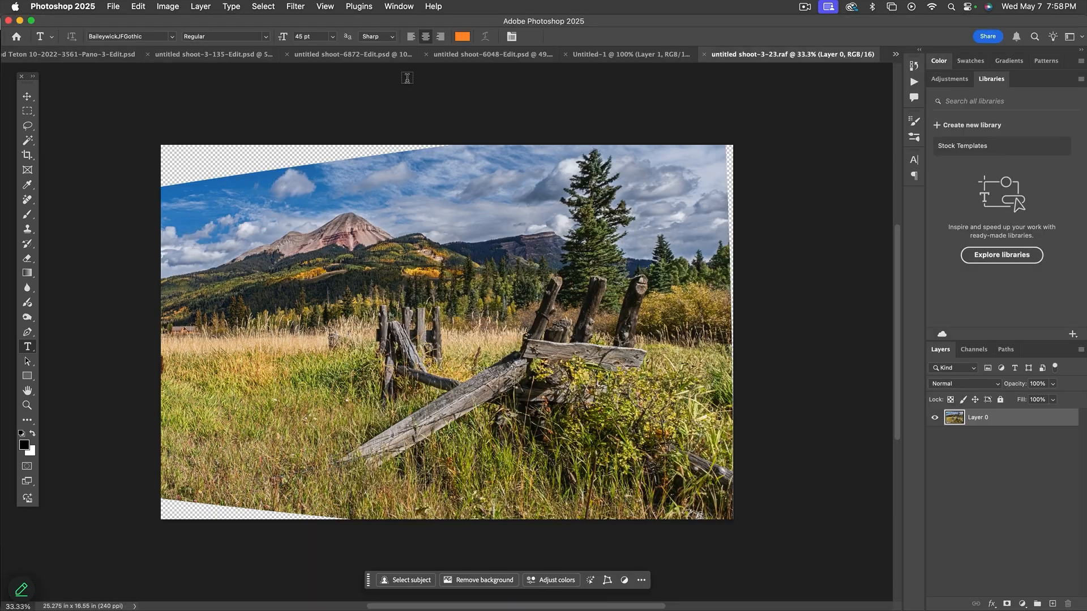
Step: View the whole photo with its empty edges at 33.3% and duplicate Layer 0
scroll(619, 378, "up", 5)
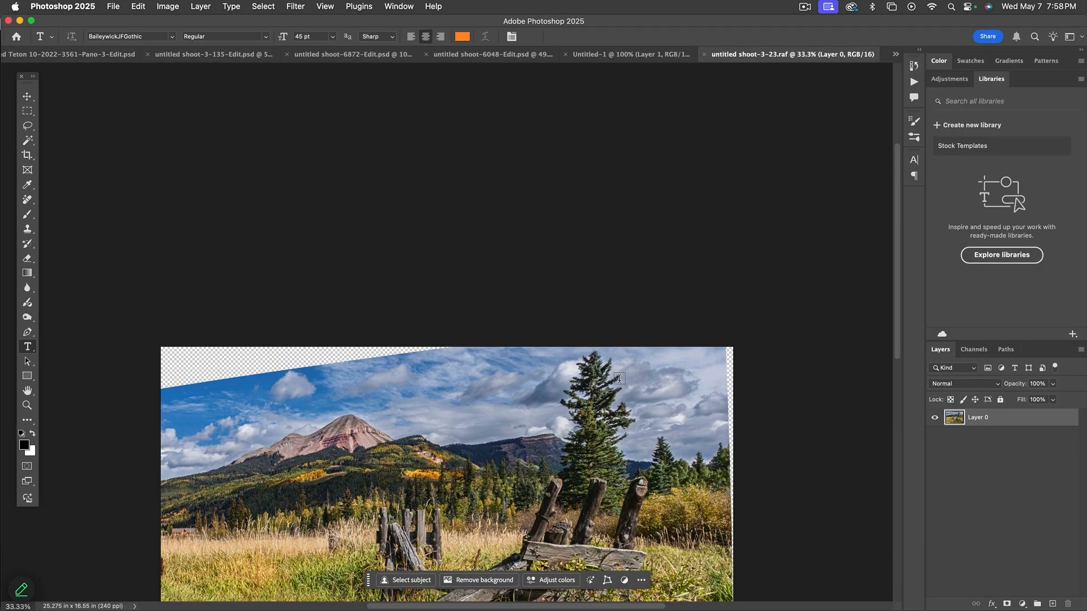
key("super+0")
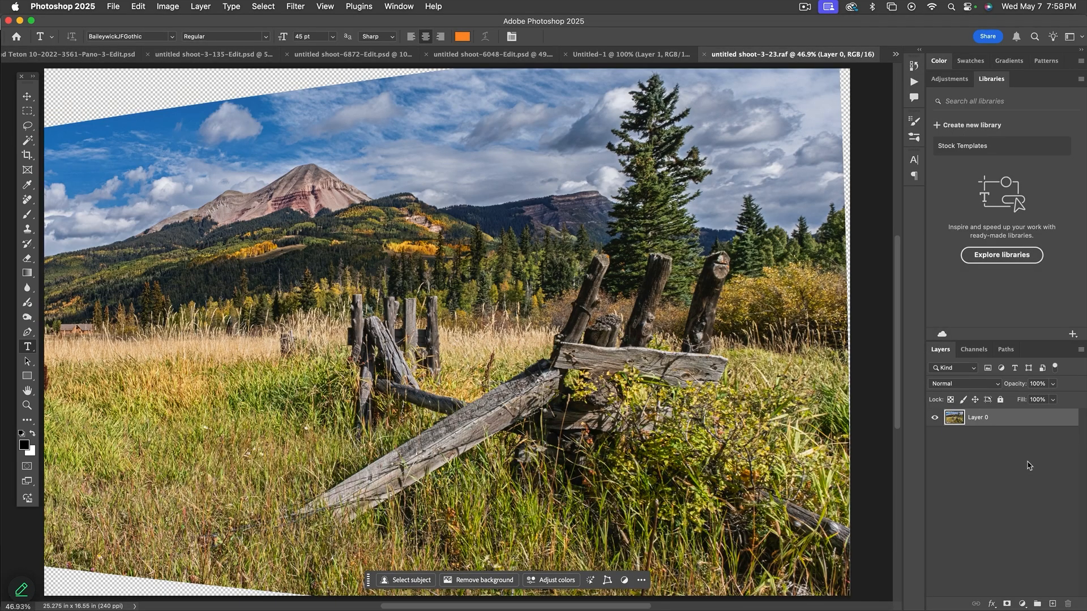
key("z")
left_click(606, 363, "alt")
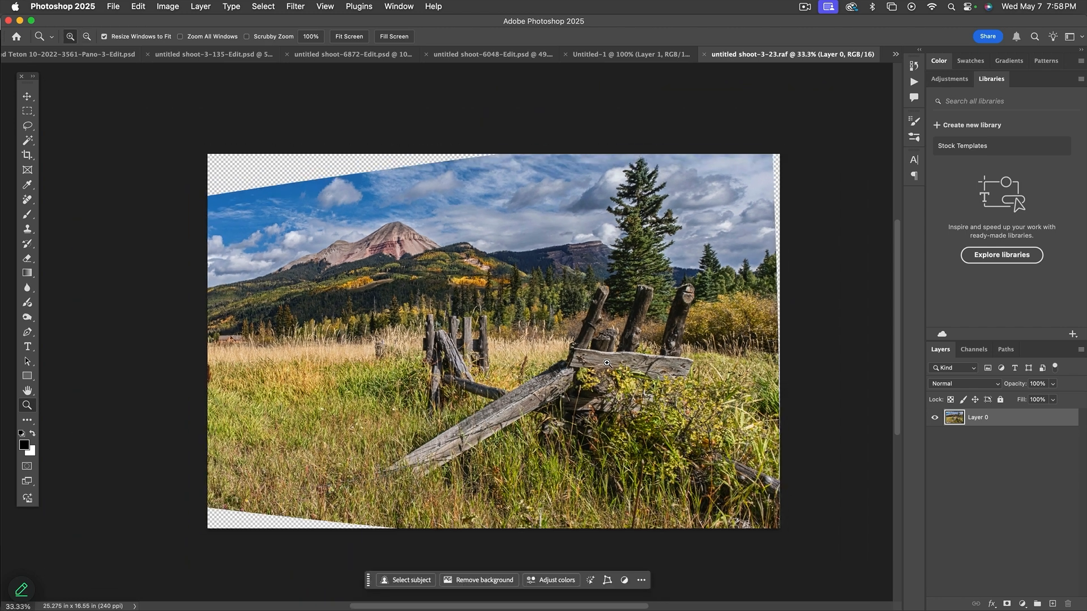
scroll(501, 273, "up", 1)
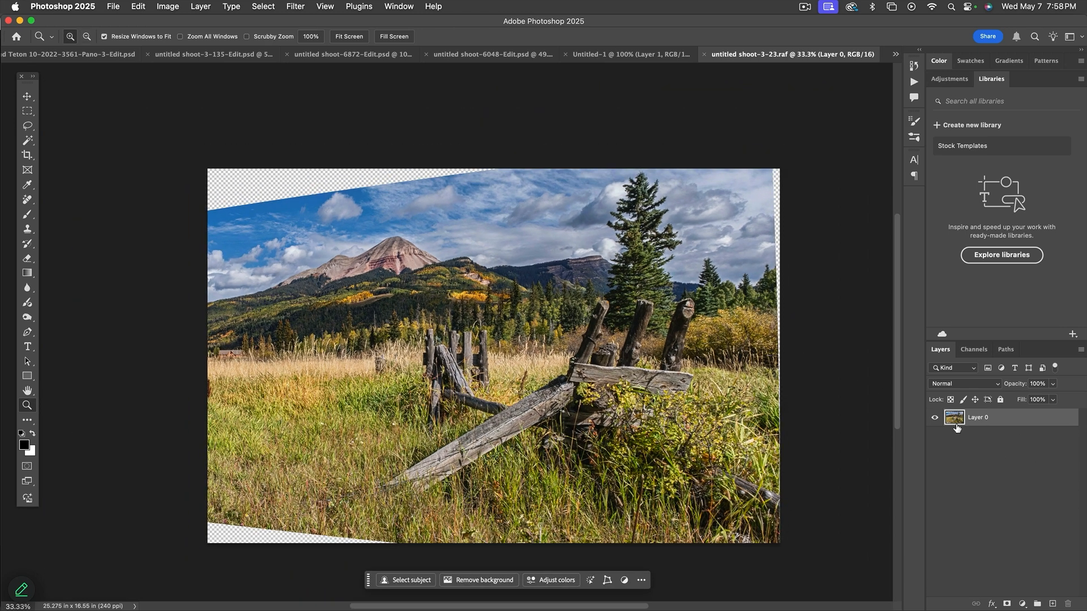
key("super+j")
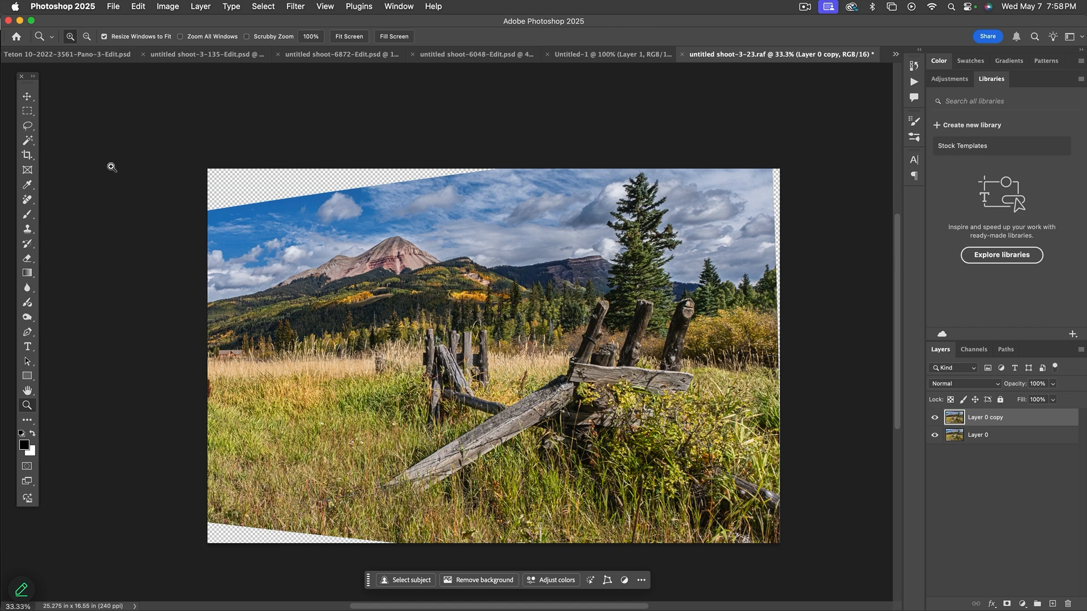
Step: Select the empty area above the photo's upper-left sky using the Magic Wand with Contiguous enabled, and check its edge up close
left_click(29, 142)
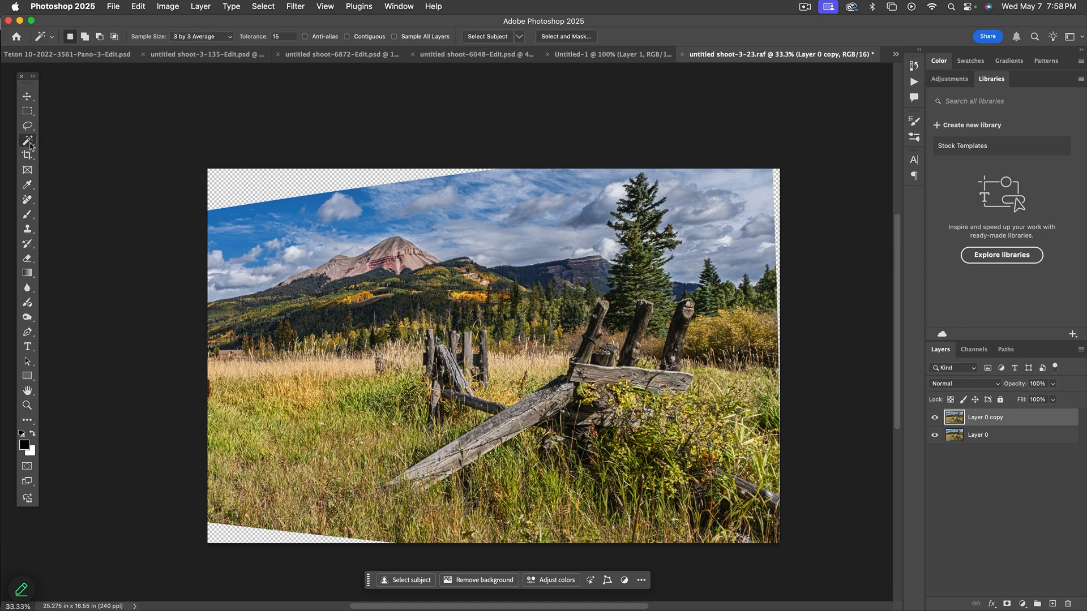
left_click(347, 37)
left_click(309, 180)
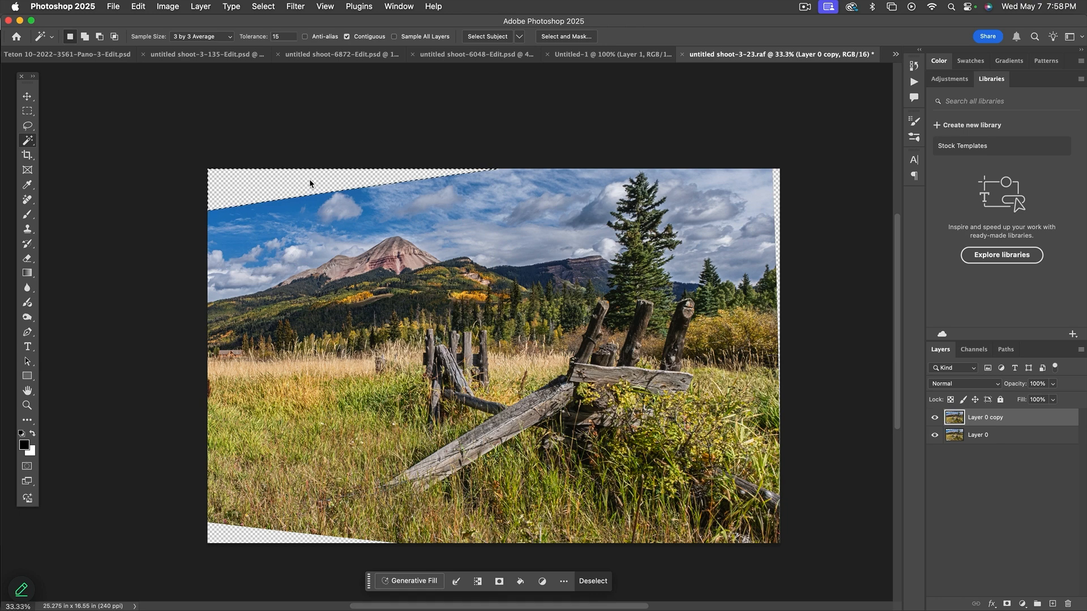
key("z")
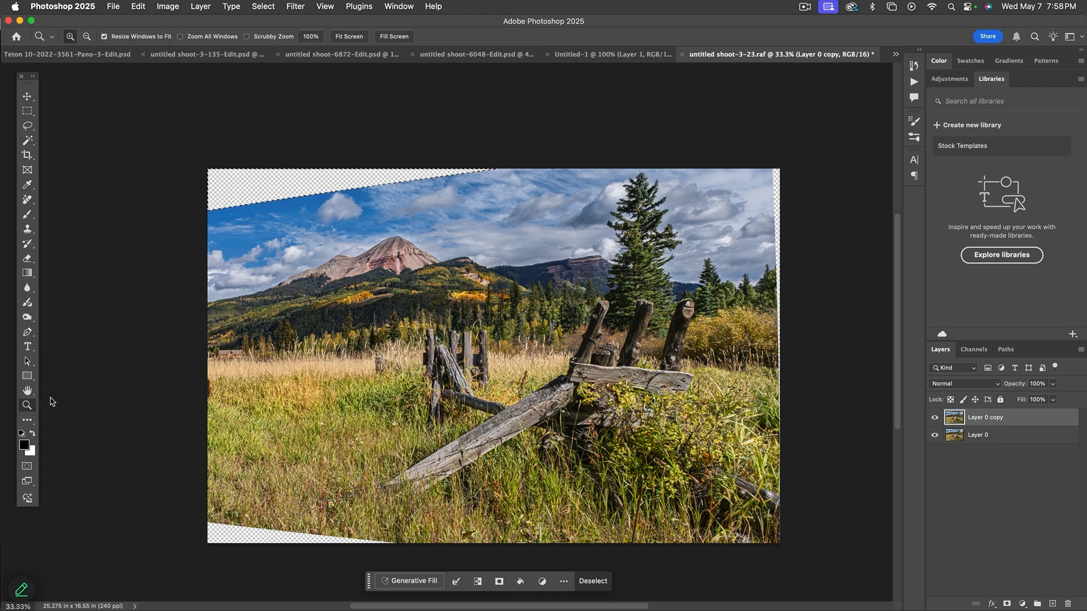
left_click_drag(267, 182, 292, 217)
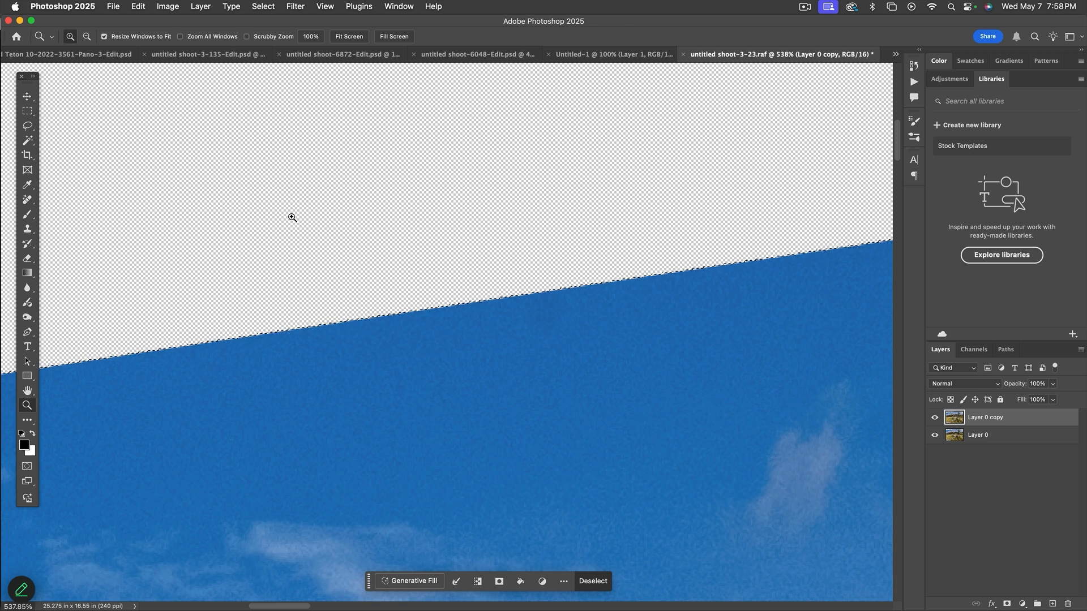
key("super+0")
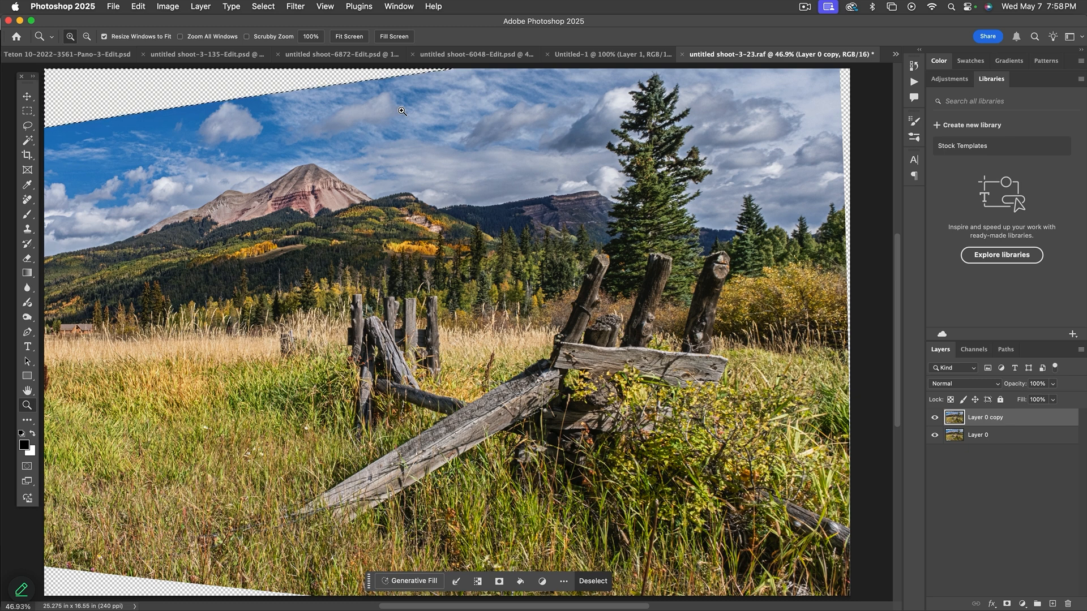
Step: Try a Content-Aware fill of the unexpanded selection in the upper-left sky, inspect the seam and undo the fill
key("shift+BackSpace")
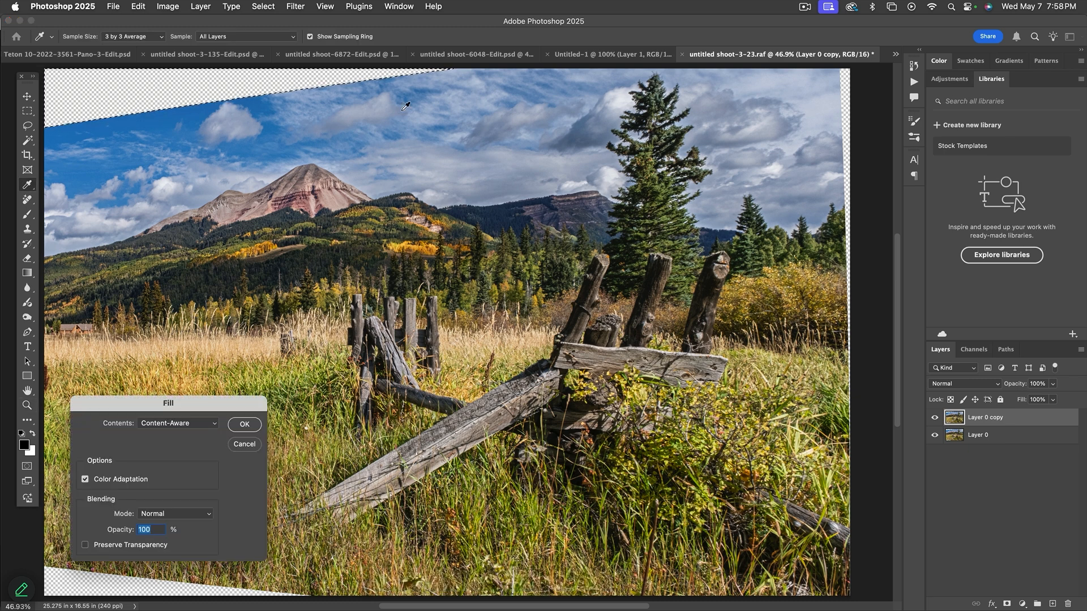
key("Return")
key("z")
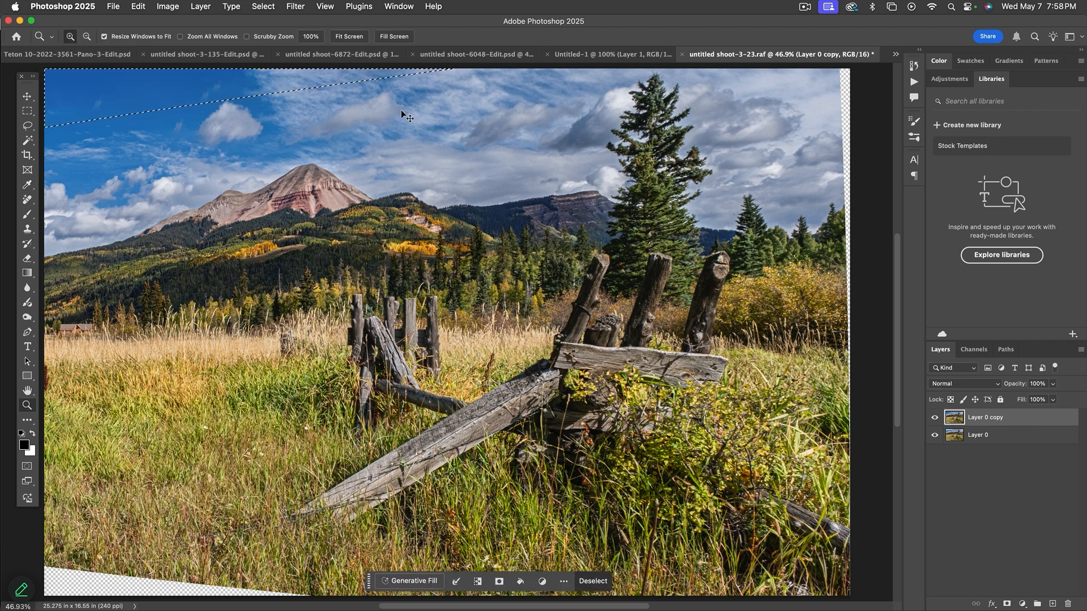
key("super+d")
left_click_drag(168, 86, 219, 96)
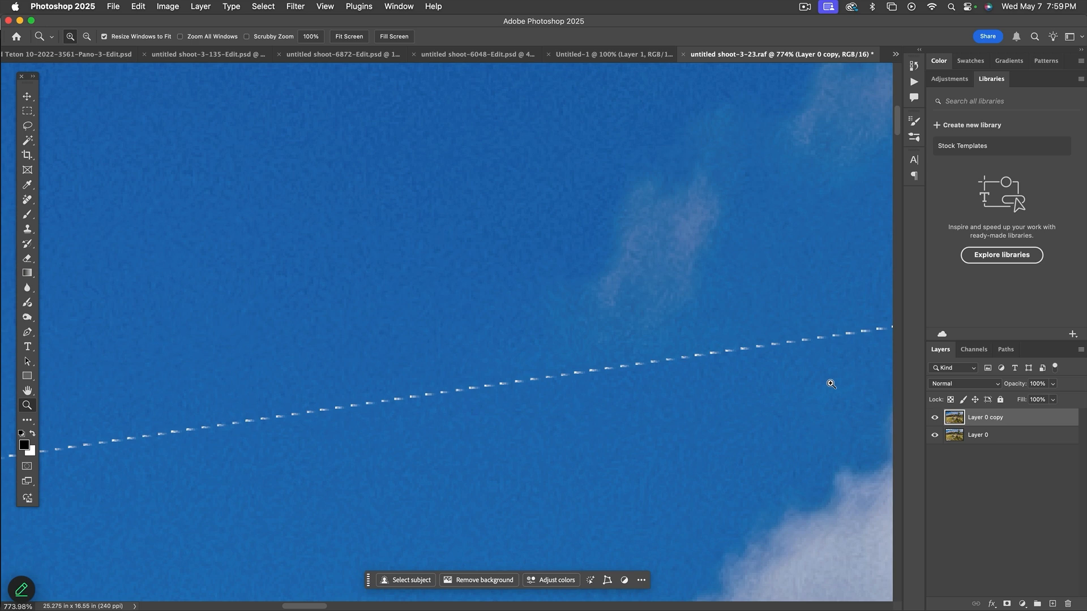
key("BackSpace")
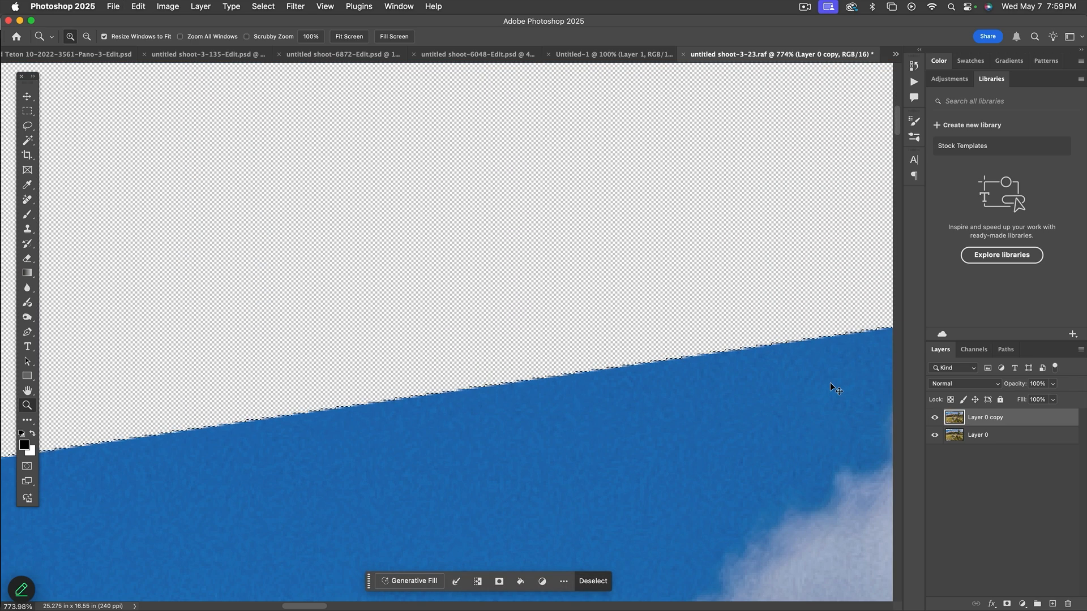
scroll(475, 249, "up", 2)
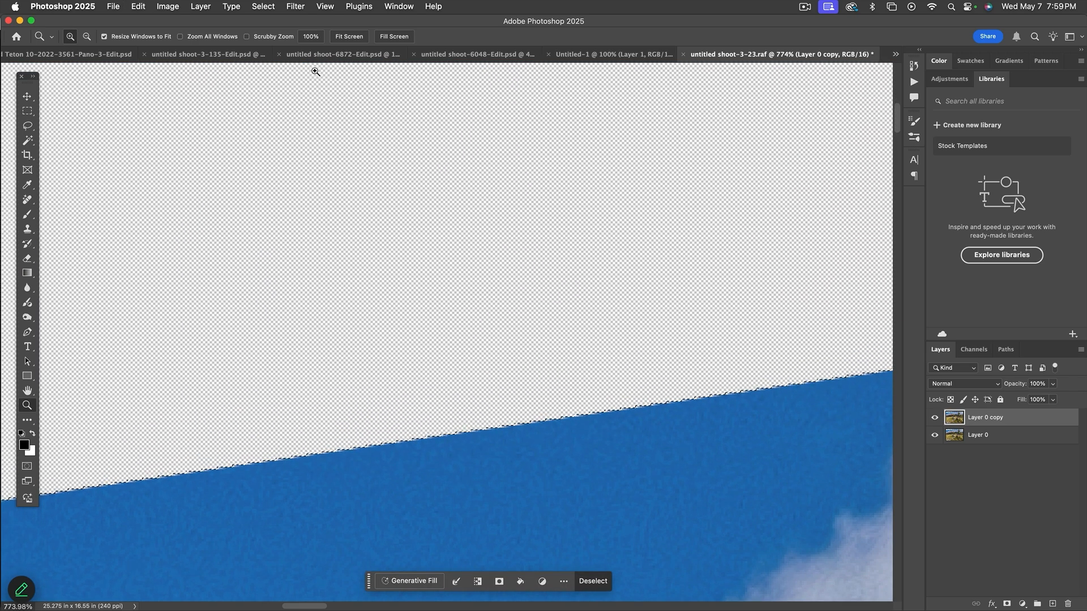
Step: Expand the selection of the empty upper-left sky area slightly so it overlaps the photo's edge
key("super+0")
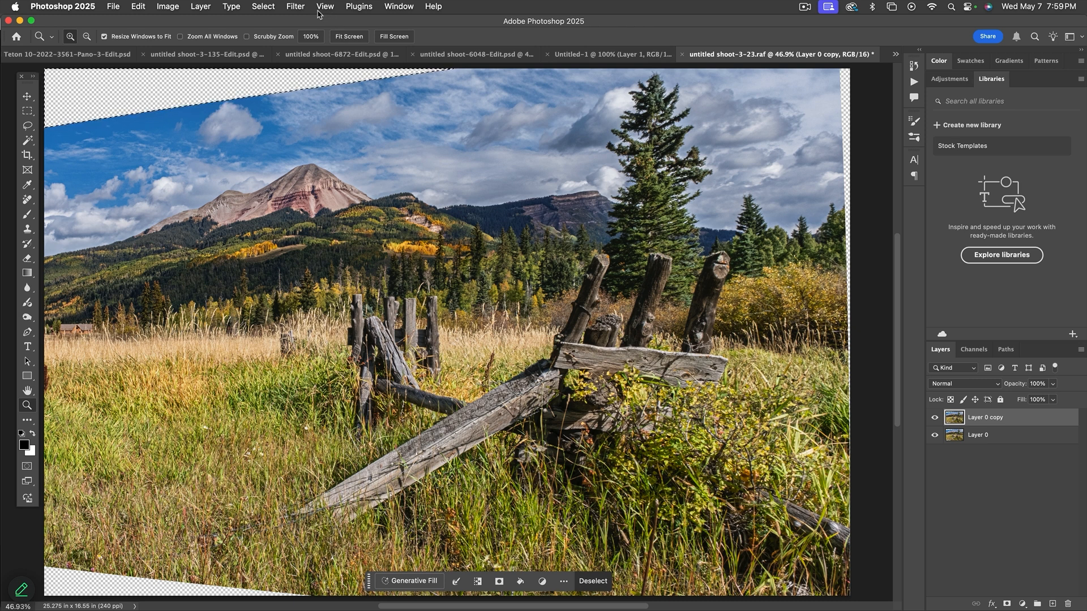
left_click(265, 7)
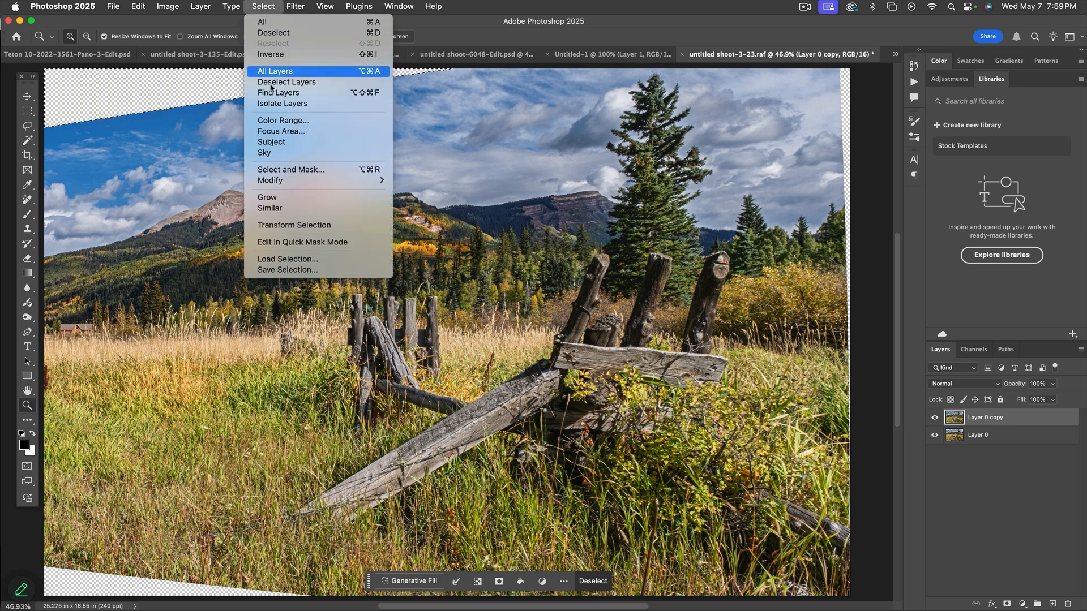
mouse_move(360, 180)
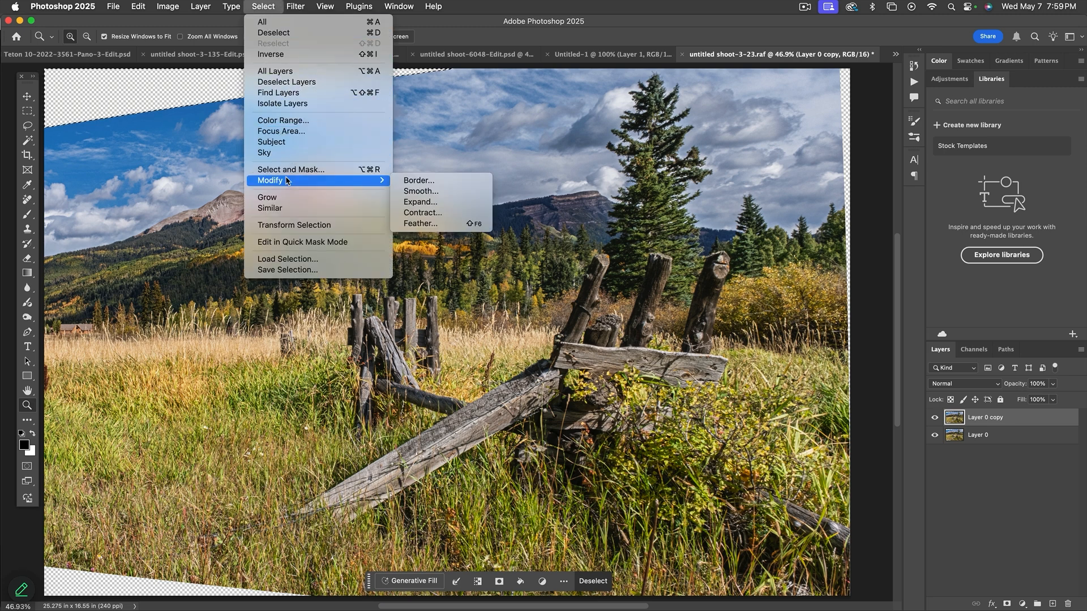
left_click(427, 201)
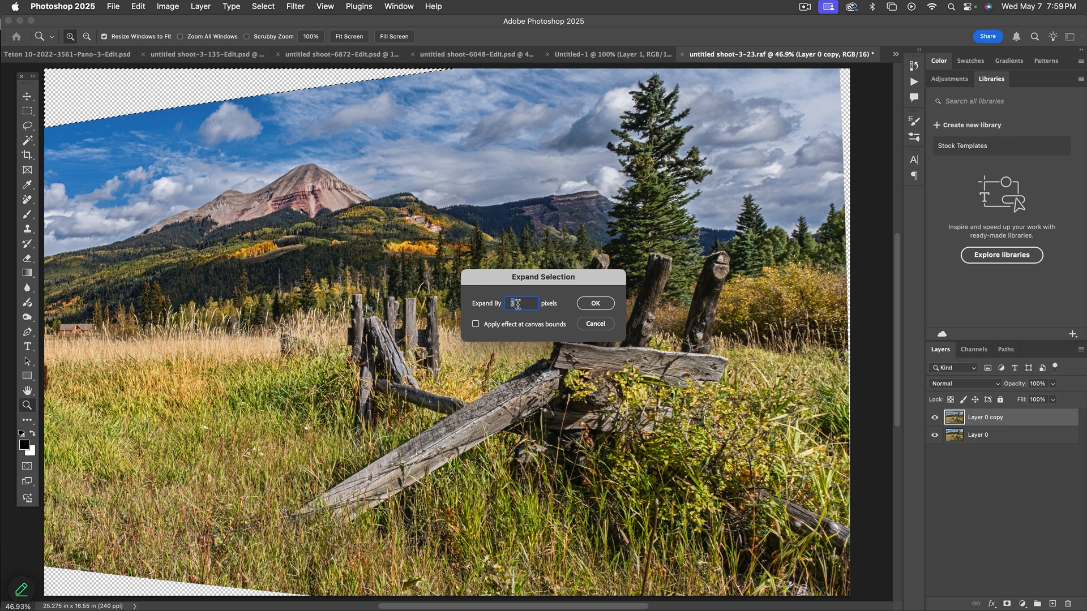
left_click(595, 304)
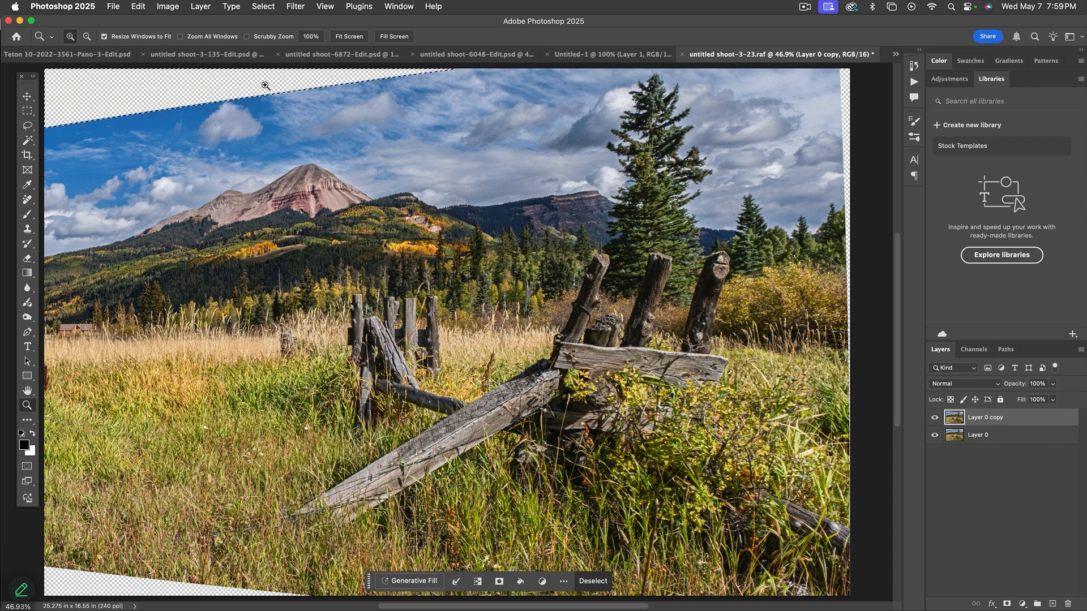
Step: Fill the expanded sky selection with Content-Aware at 100% opacity, deselect it and inspect the blend up close
key("shift+BackSpace")
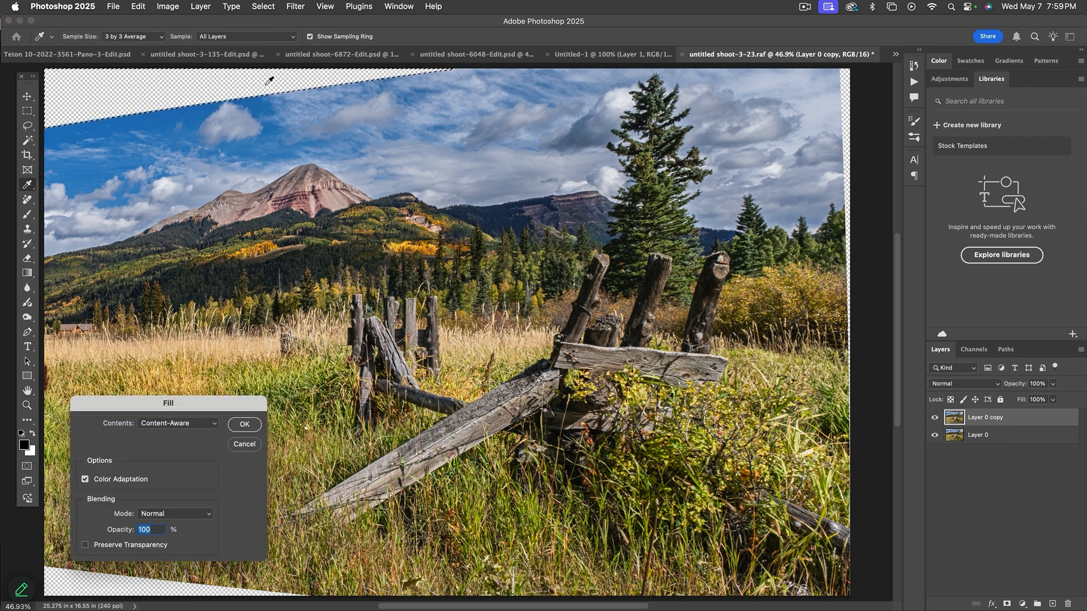
key("Return")
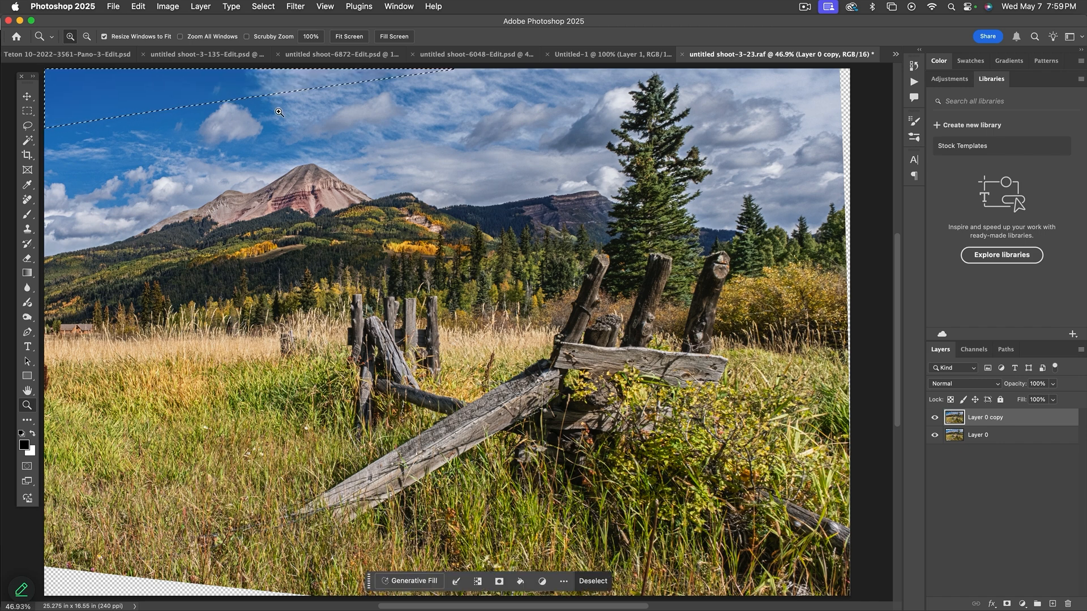
left_click_drag(275, 114, 238, 83)
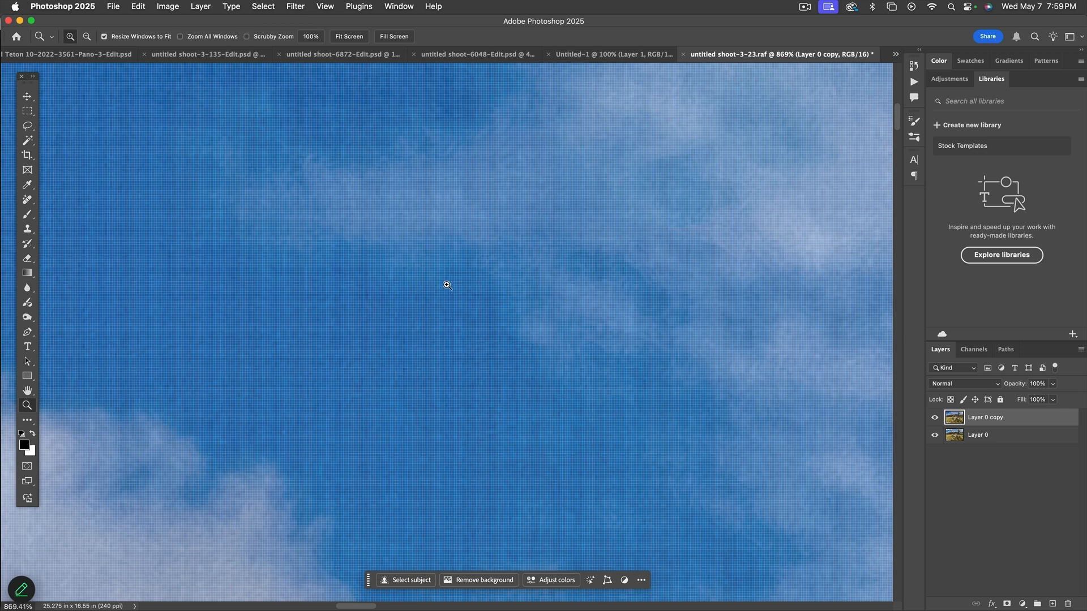
key("super+0")
Step: Select the empty wedge below the grass at the photo's lower-left corner with the Magic Wand and expand the selection
key("w")
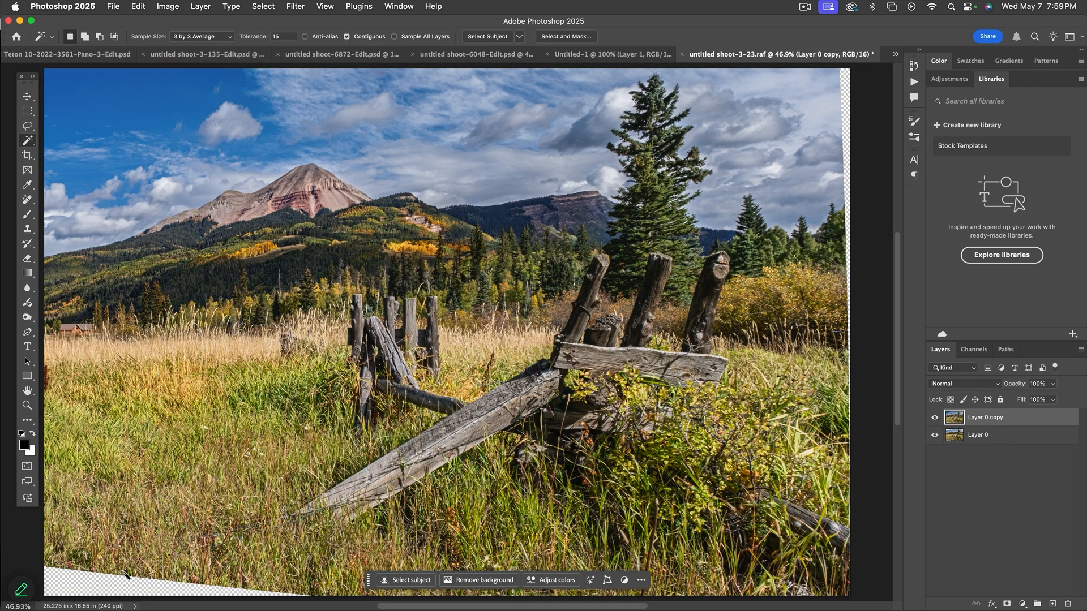
left_click(110, 582)
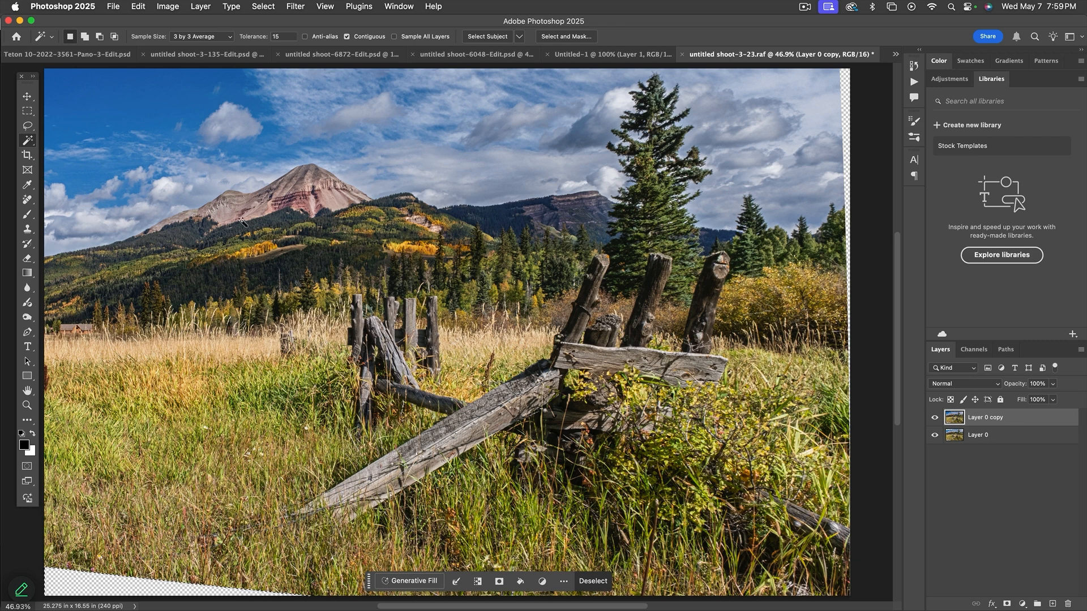
left_click(265, 7)
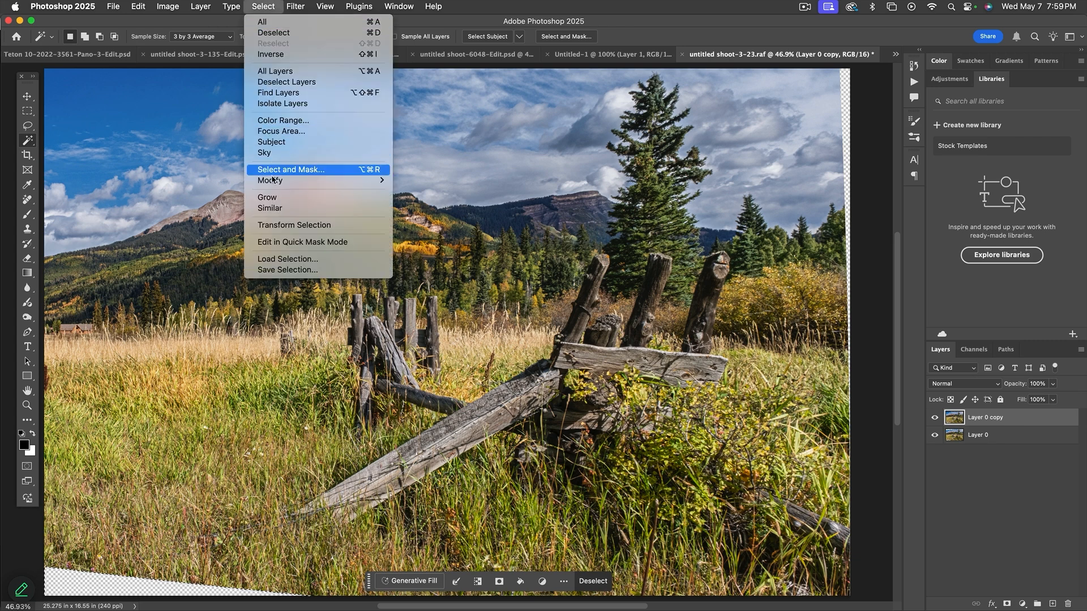
mouse_move(274, 187)
left_click(422, 202)
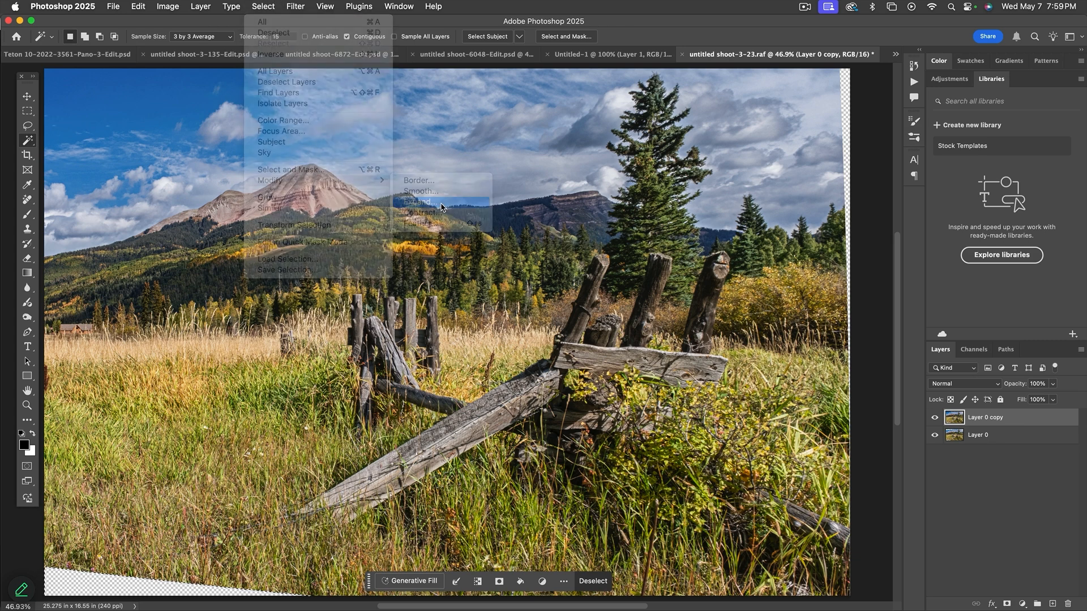
left_click(580, 304)
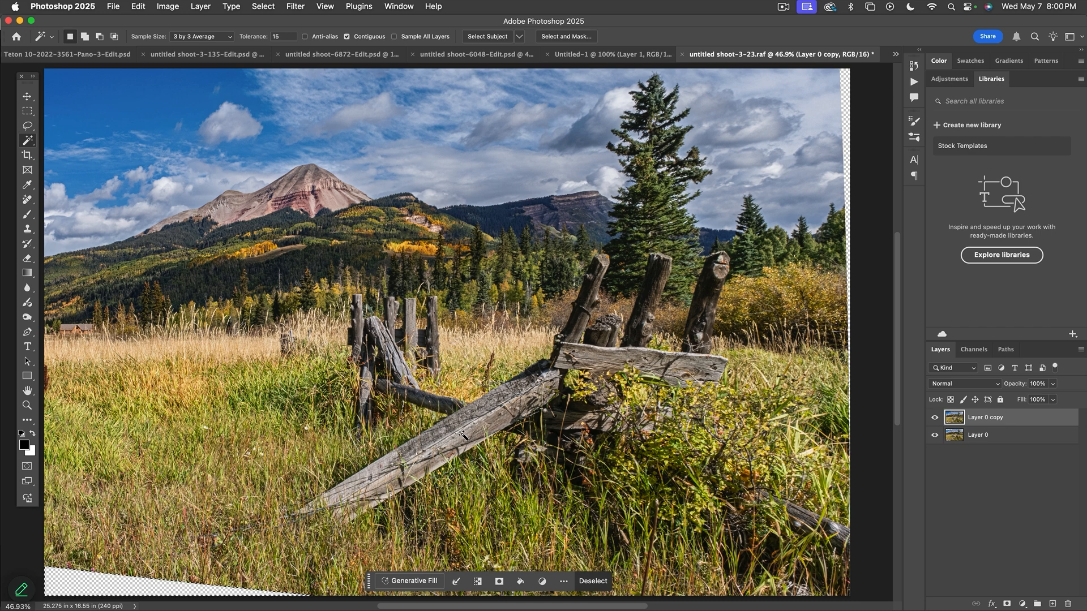
Step: Fill the expanded lower-left selection with Content-Aware, deselect it and inspect the filled grass at 100%
key("i")
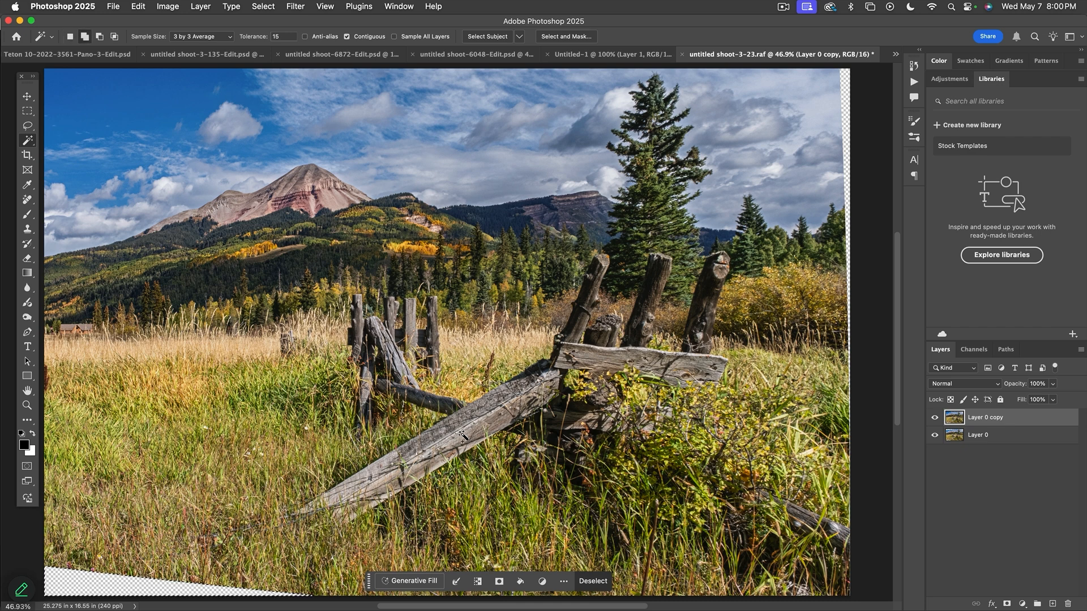
key("shift+BackSpace")
key("Escape")
key("w")
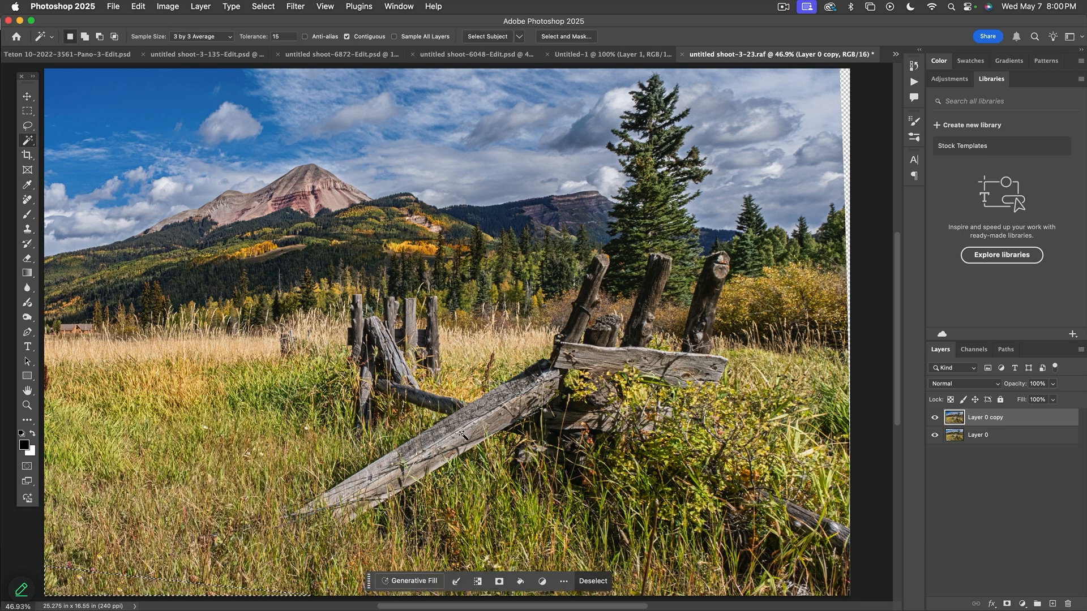
key("super+d")
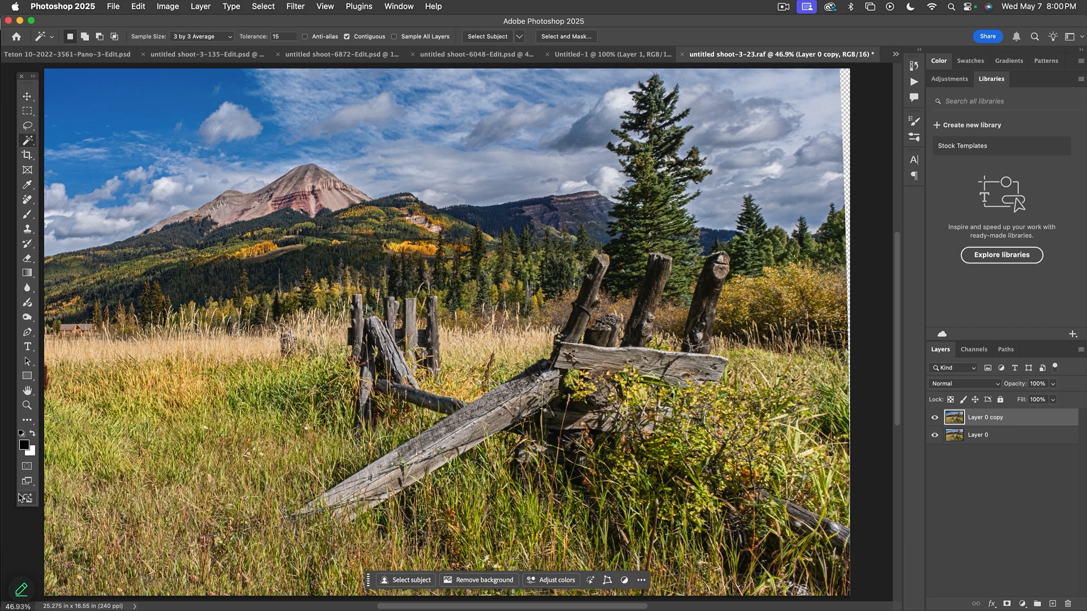
left_click(27, 406)
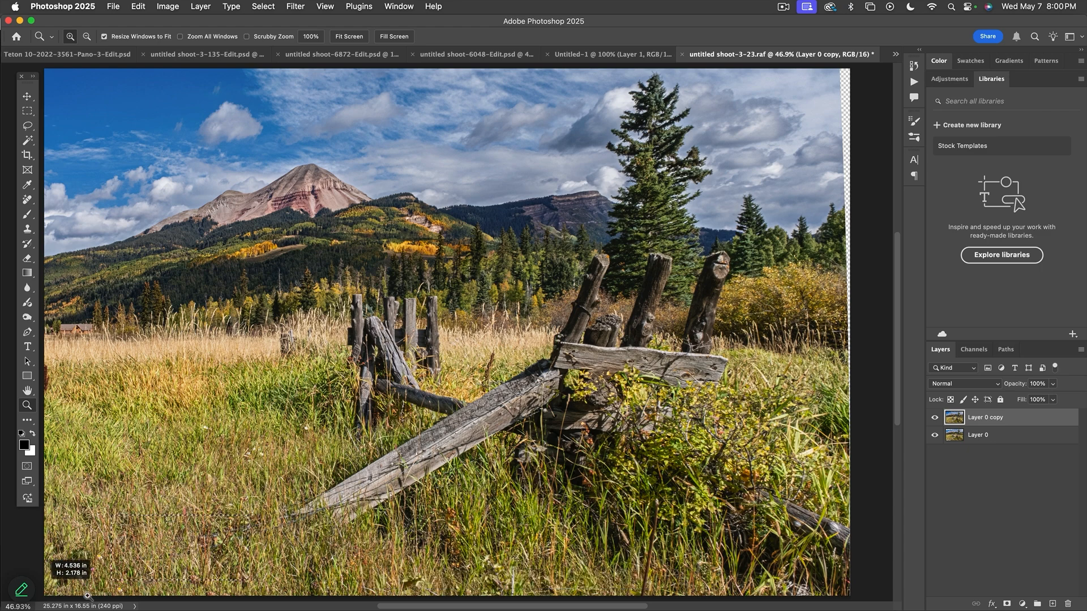
left_click_drag(248, 515, 247, 515)
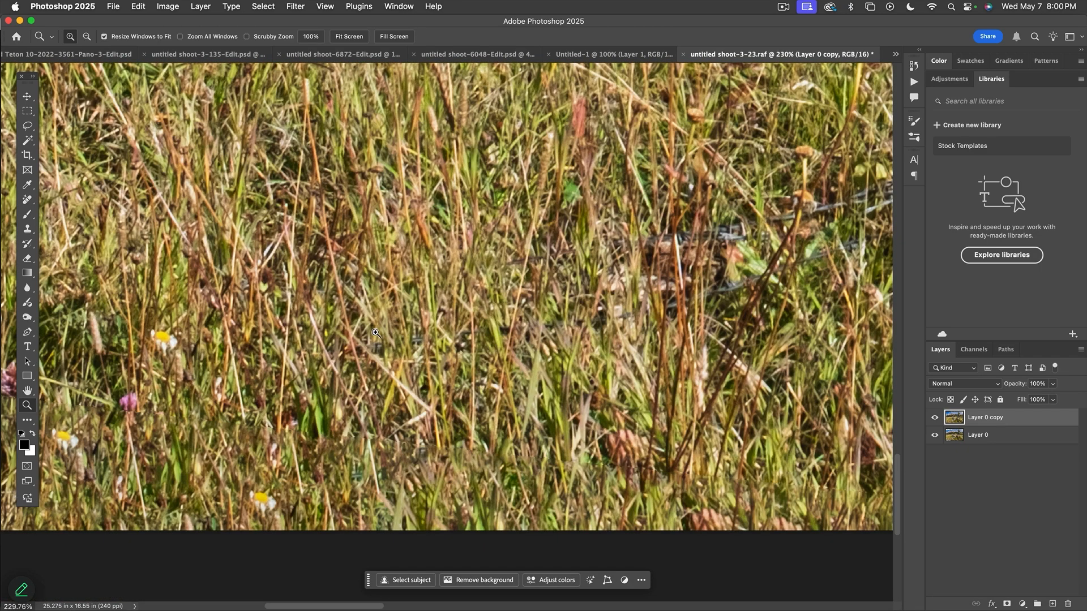
key("super+1")
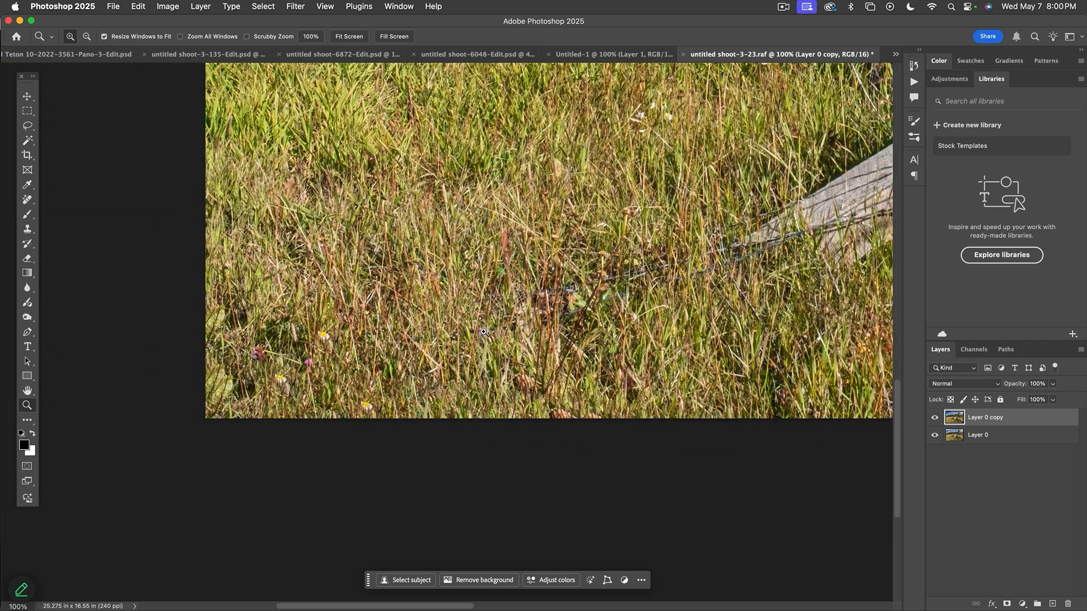
left_click_drag(485, 330, 283, 423)
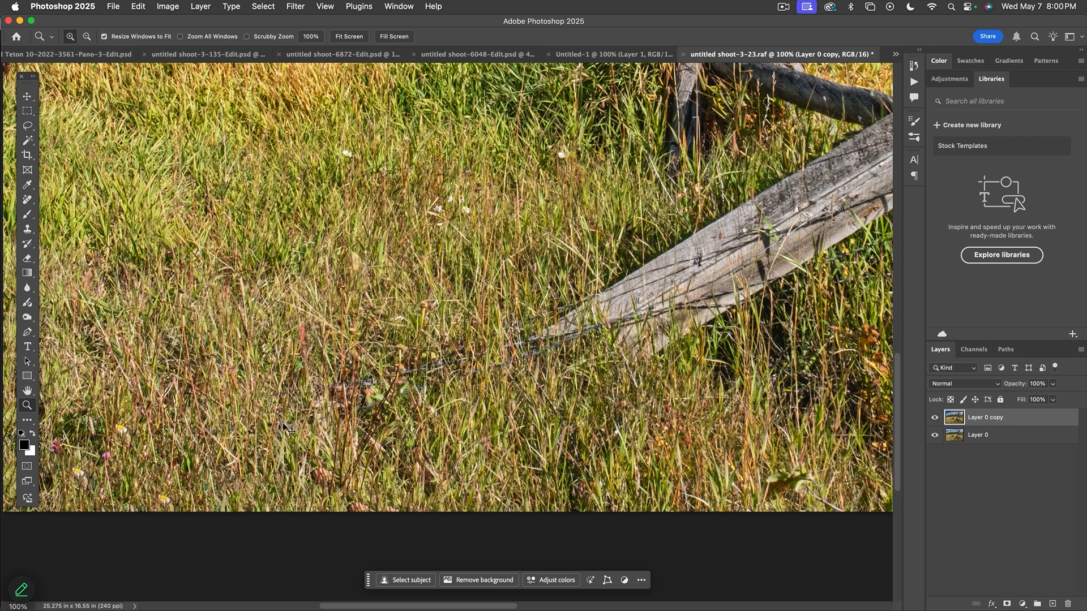
key("super+0")
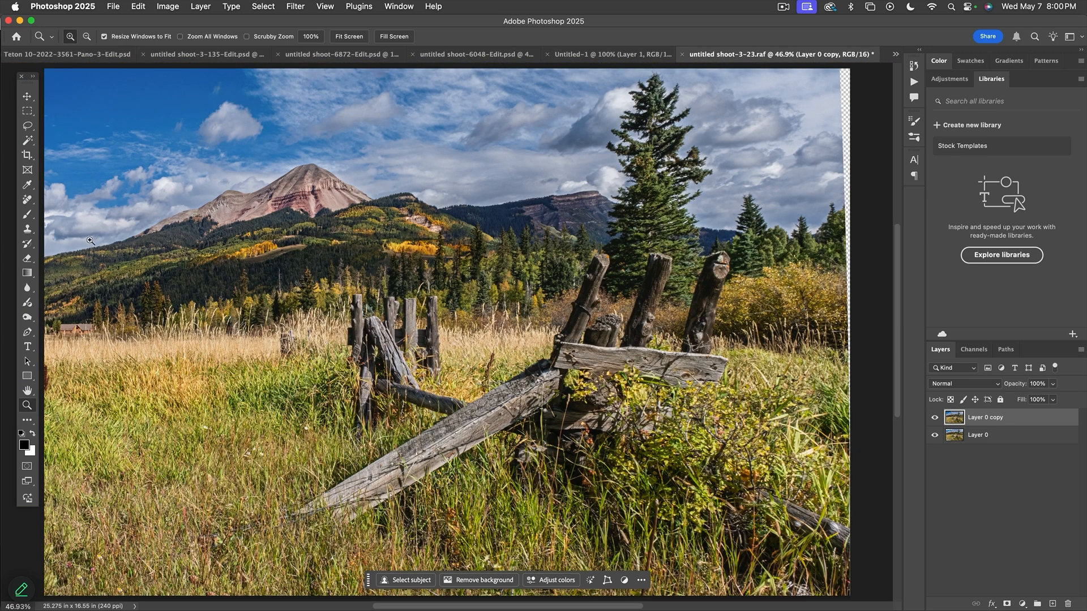
Step: Select the empty strip along the photo's right edge with the Magic Wand and expand the selection
left_click(27, 140)
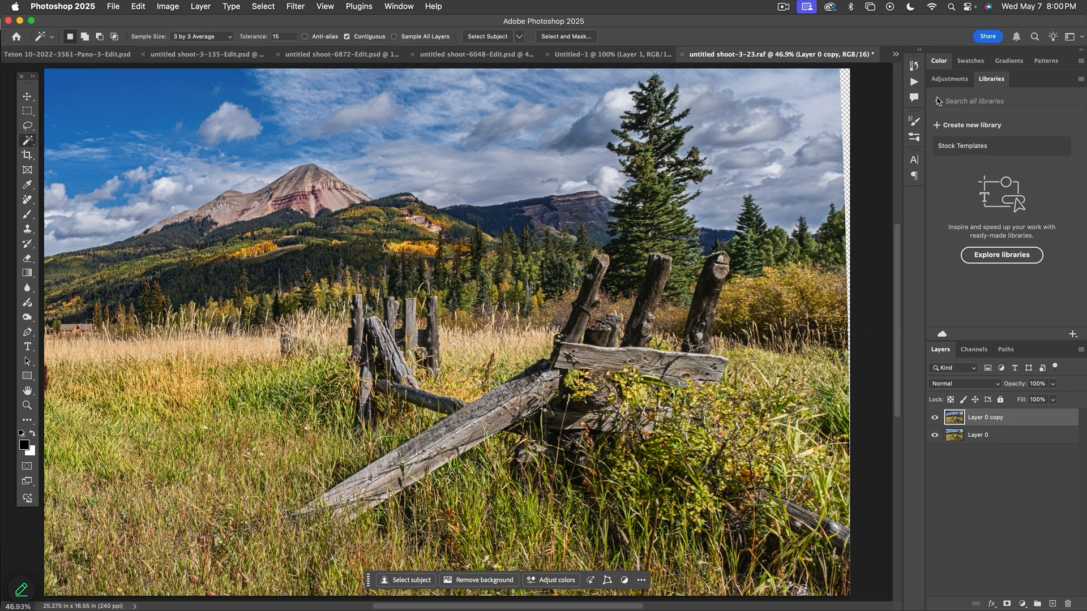
left_click(846, 83)
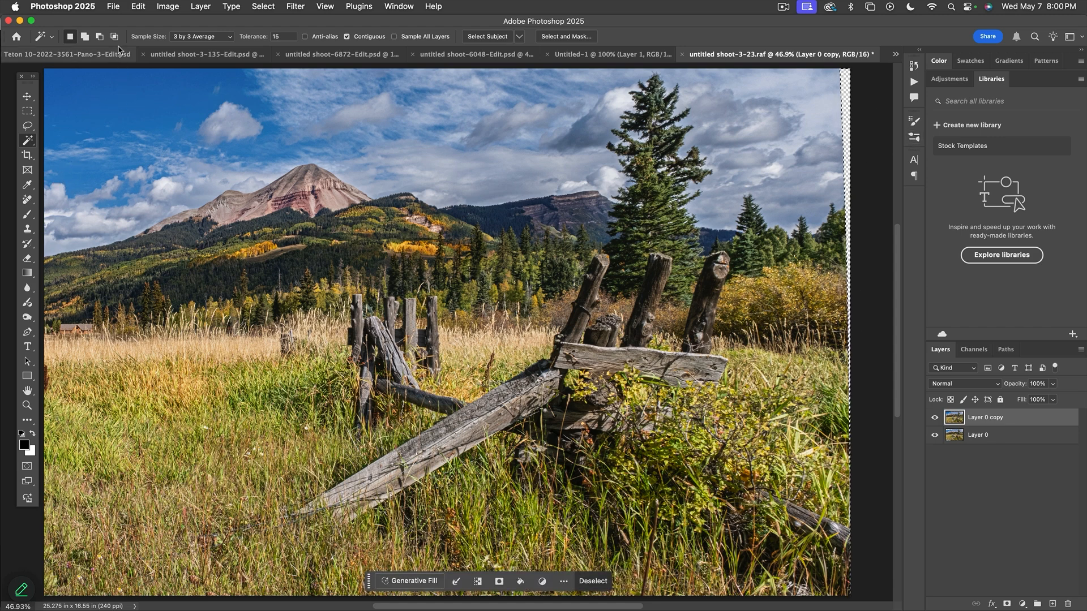
left_click(271, 8)
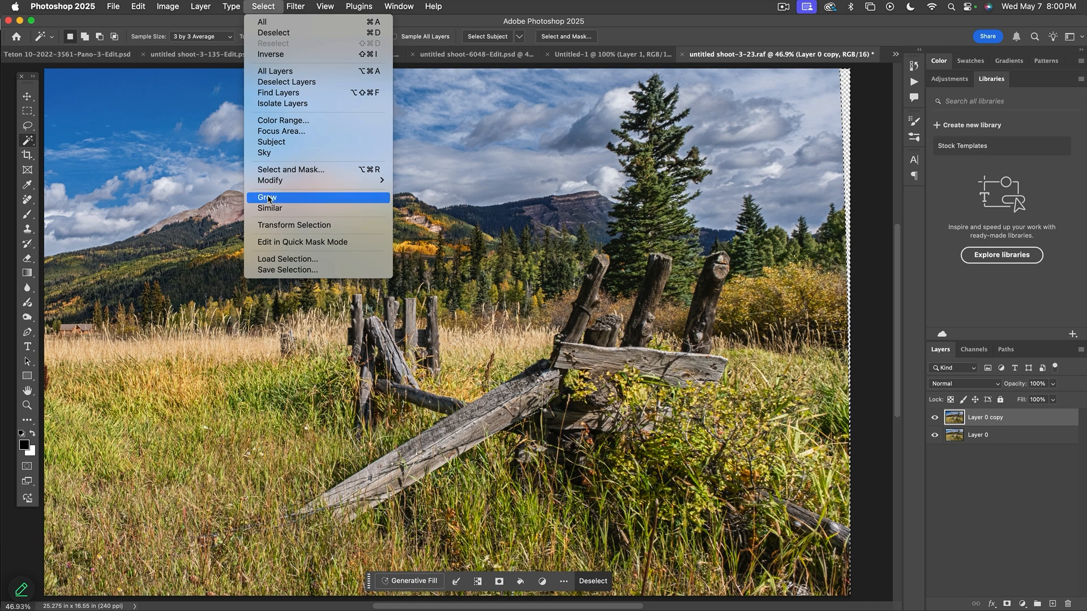
mouse_move(358, 180)
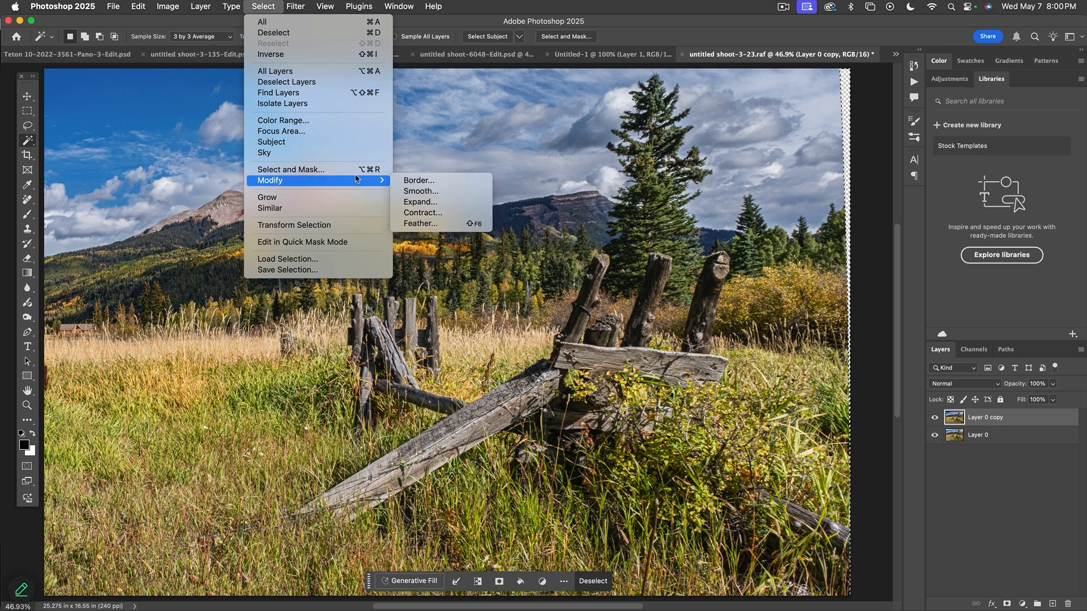
left_click(437, 207)
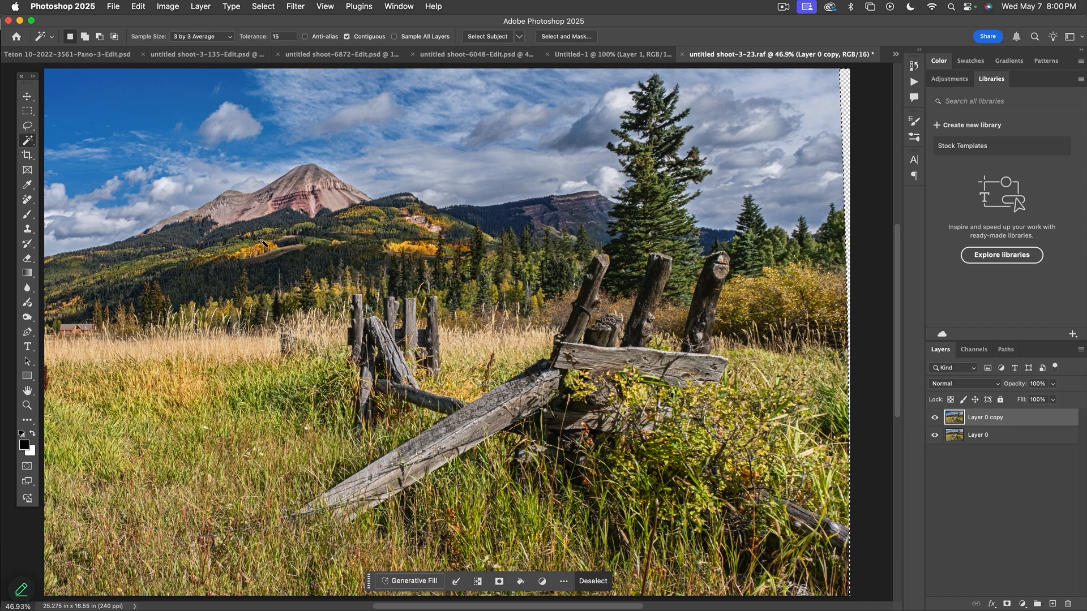
Step: Fill the expanded right-edge selection with Content-Aware at 100% opacity, deselect it and compare the filled layer copy with the original
key("i")
key("shift+BackSpace")
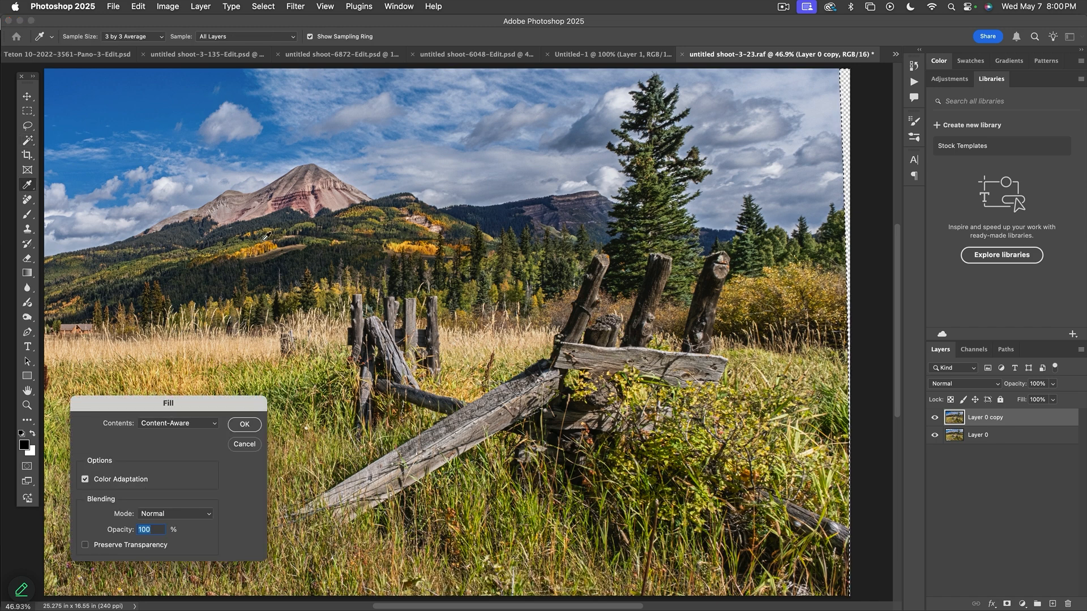
key("Escape")
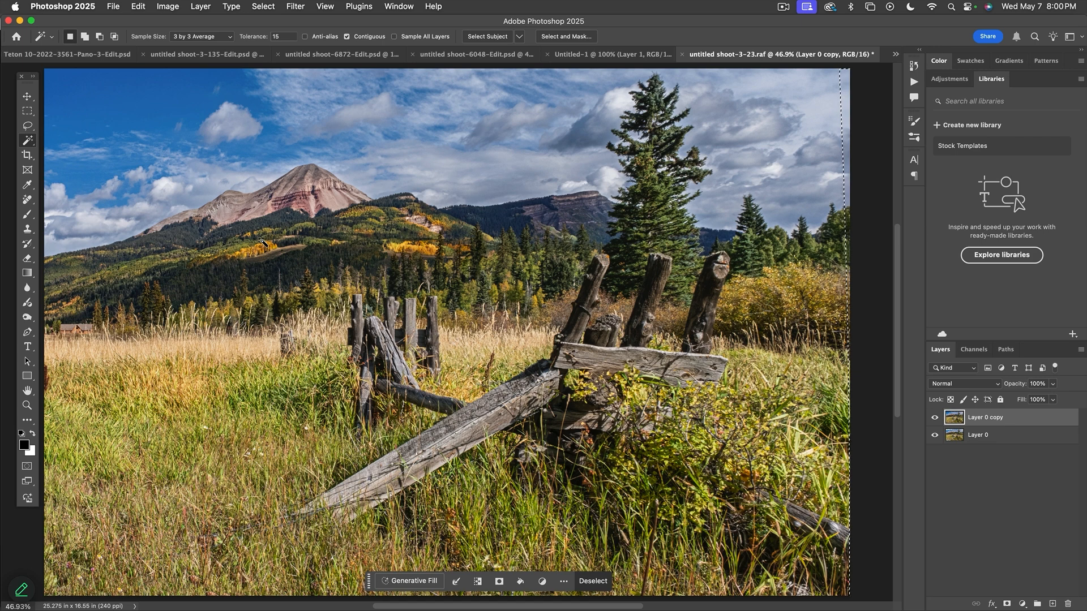
key("super+d")
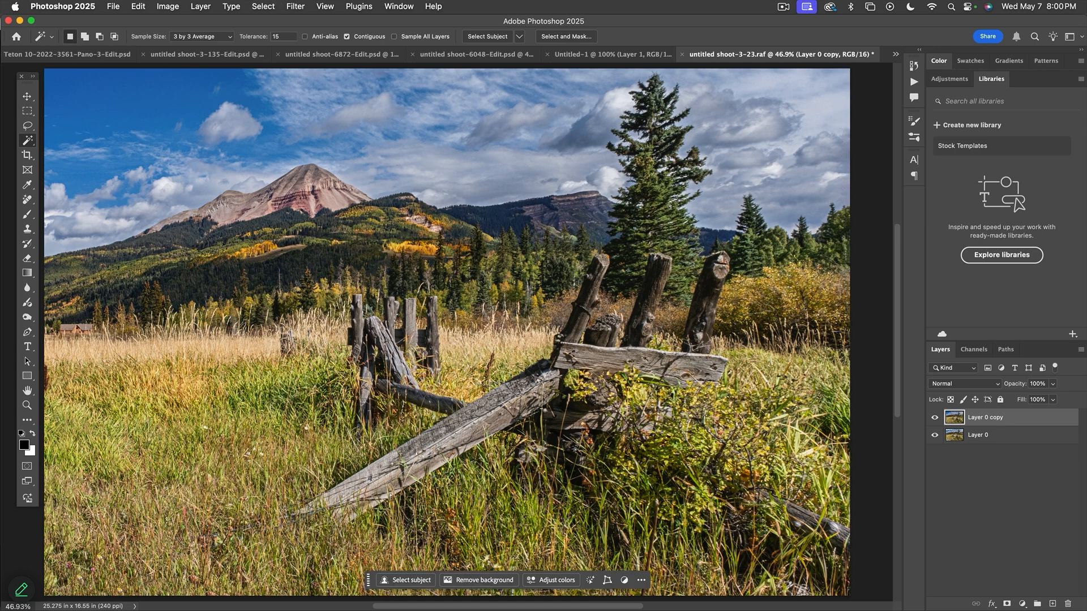
left_click(936, 419)
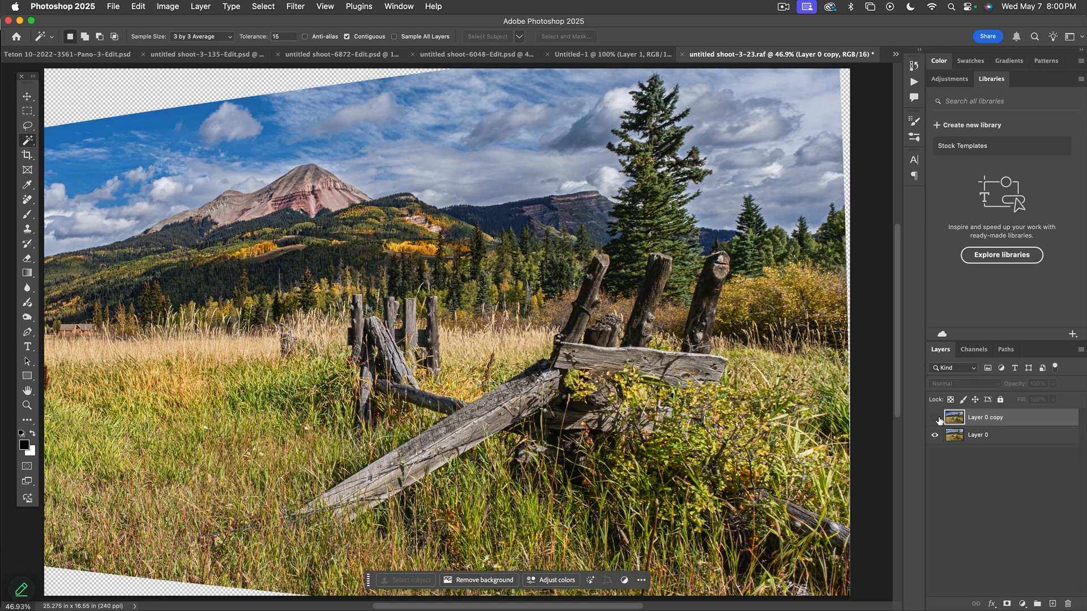
left_click(937, 419)
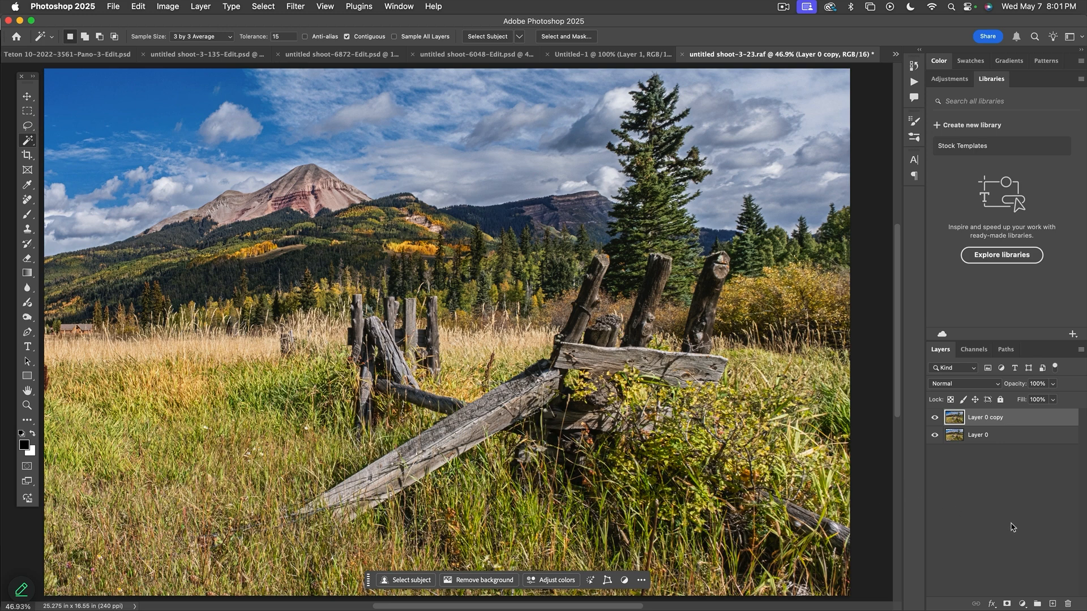
Step: Add a Color Balance adjustment layer above the filled layer copy and move the floating panels off the areas being judged
left_click(1022, 604)
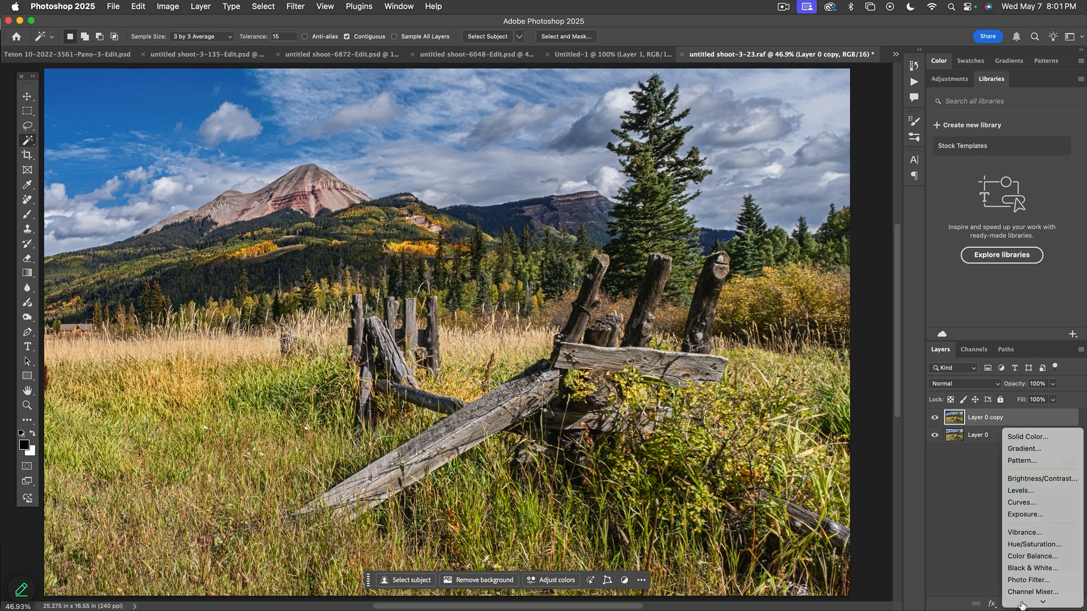
mouse_move(1022, 603)
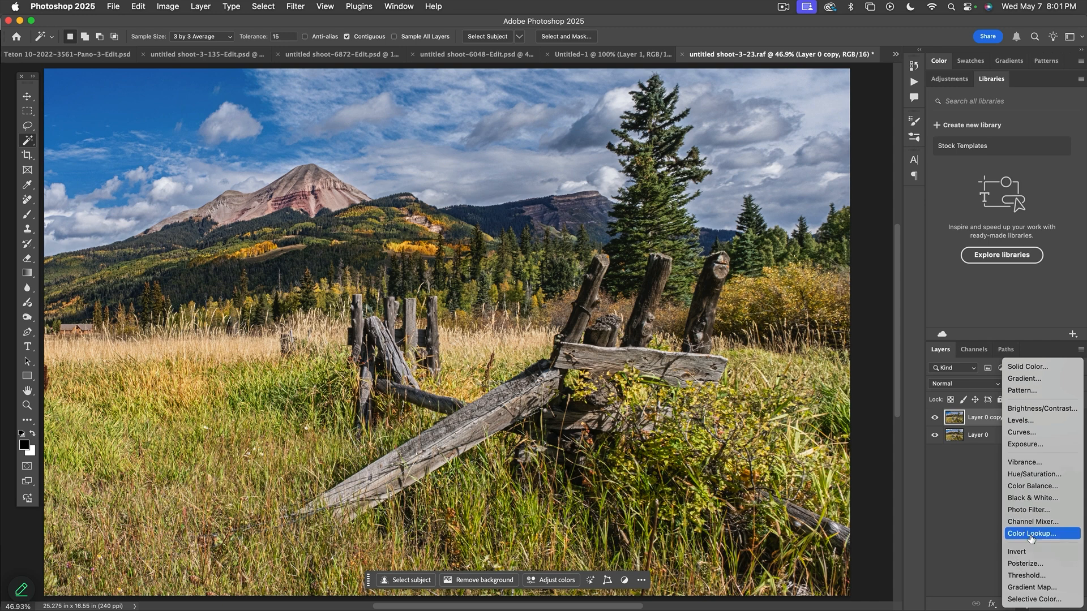
left_click(1027, 487)
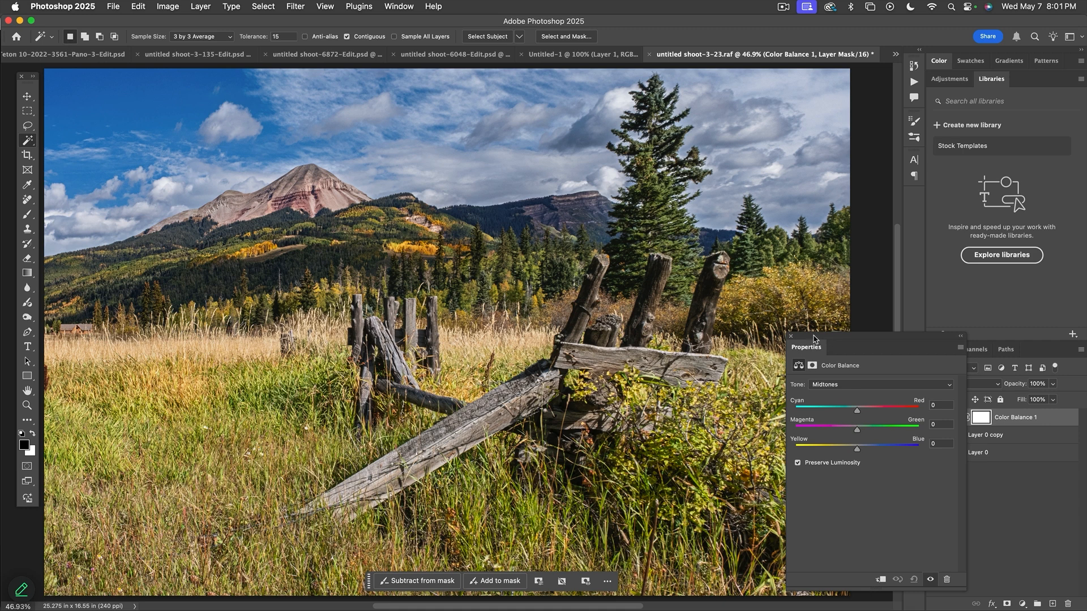
left_click_drag(814, 338, 576, 338)
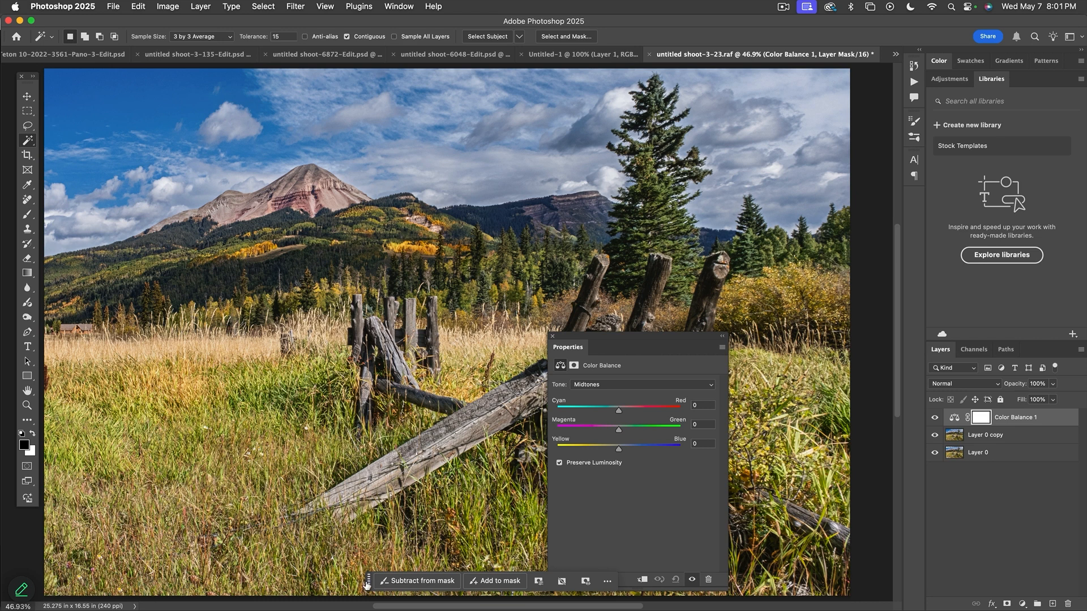
left_click_drag(367, 585, 3, 601)
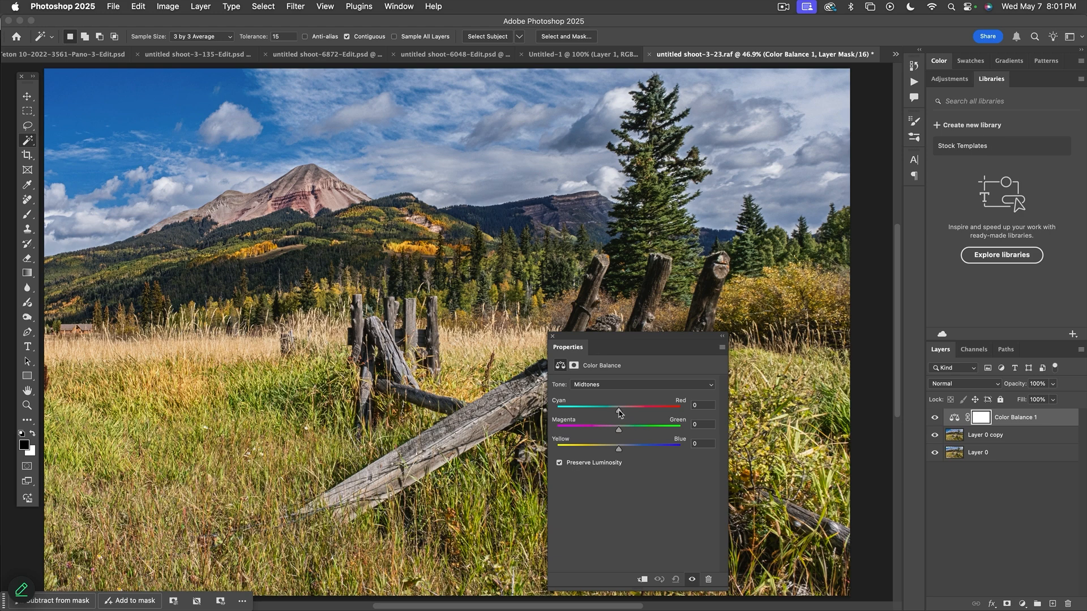
Step: Adjust the Color Balance midtones, and set the highlights to Cyan/Red +5 and Yellow/Blue -10
left_click_drag(619, 414, 626, 453)
left_click(614, 384)
left_click(612, 397)
left_click_drag(620, 413, 613, 451)
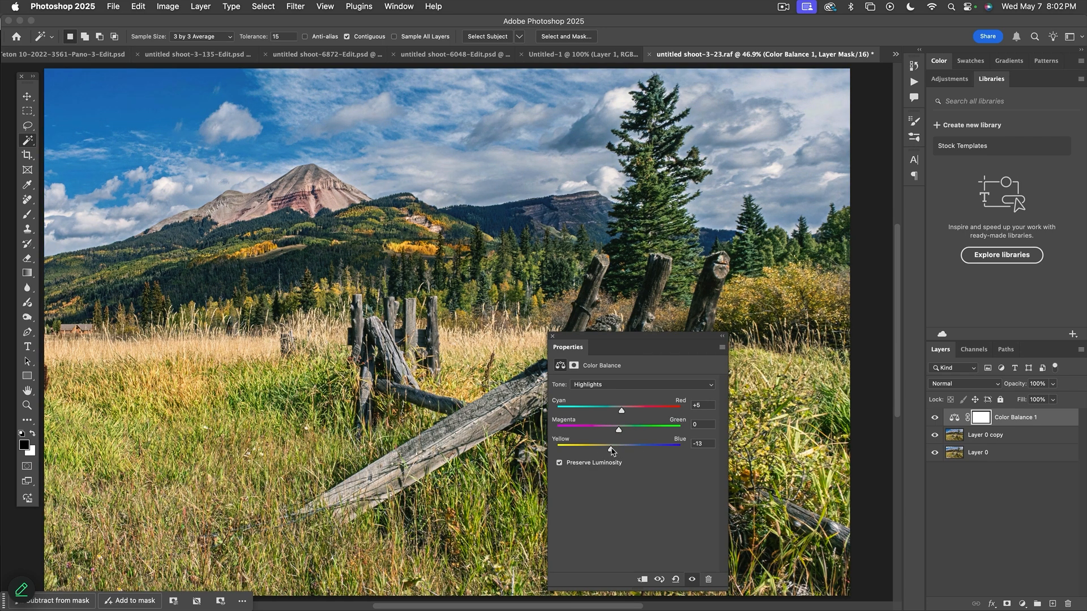
Step: Set the Color Balance shadows to Cyan/Red +5 and Magenta/Green +7, shift them towards blue, and close the adjustment's settings
left_click(604, 384)
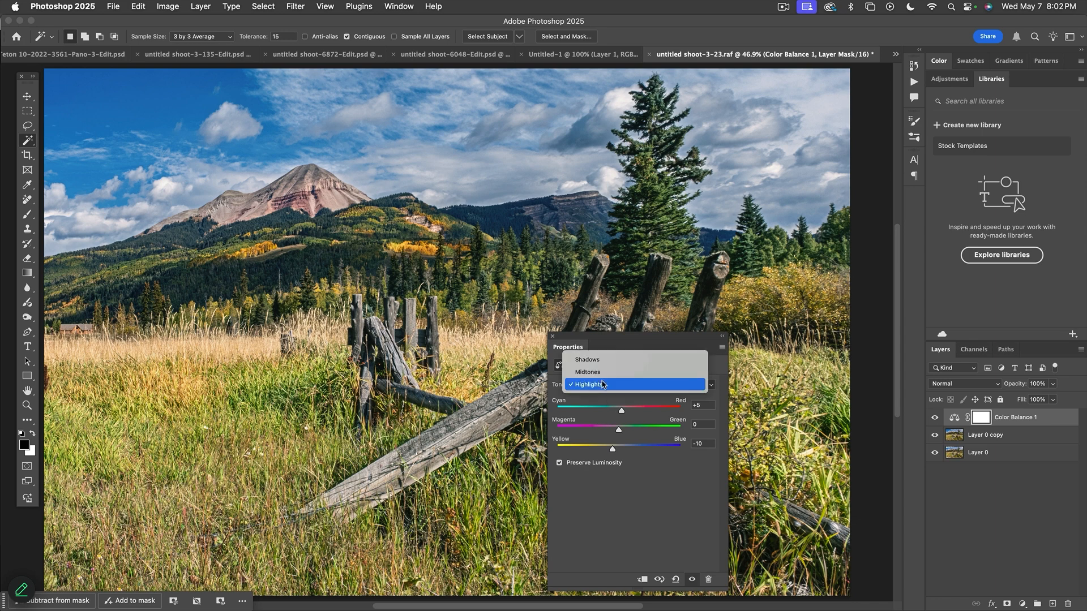
left_click(604, 354)
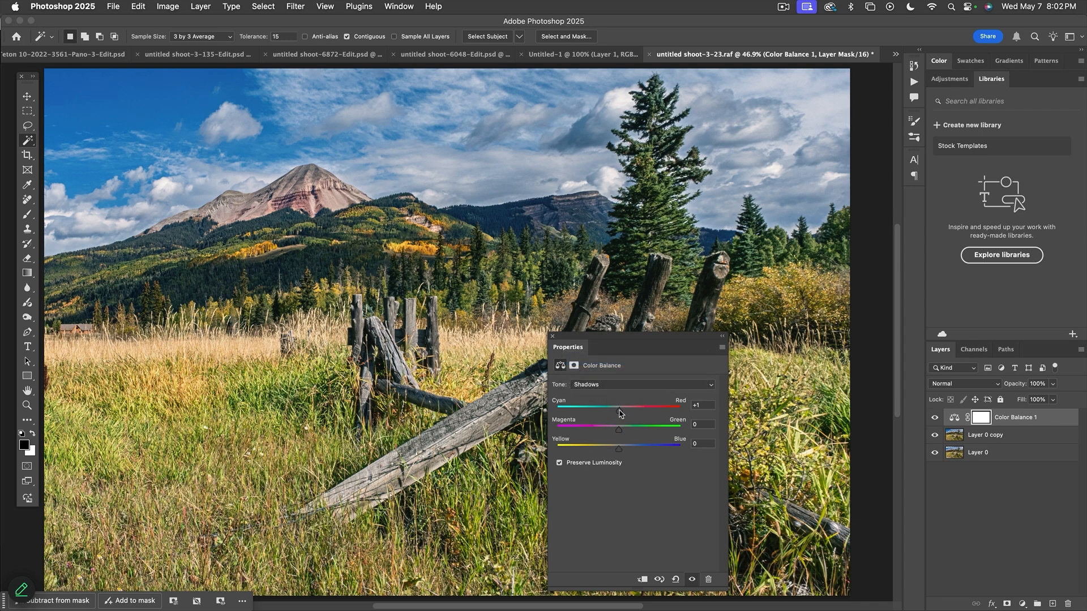
mouse_move(619, 414)
left_mouse_down()
mouse_move(629, 414)
mouse_move(607, 414)
mouse_move(621, 412)
left_mouse_up()
mouse_move(618, 433)
left_mouse_down()
mouse_move(601, 433)
mouse_move(622, 432)
left_mouse_up()
mouse_move(618, 451)
left_mouse_down()
mouse_move(605, 452)
mouse_move(623, 451)
left_mouse_up()
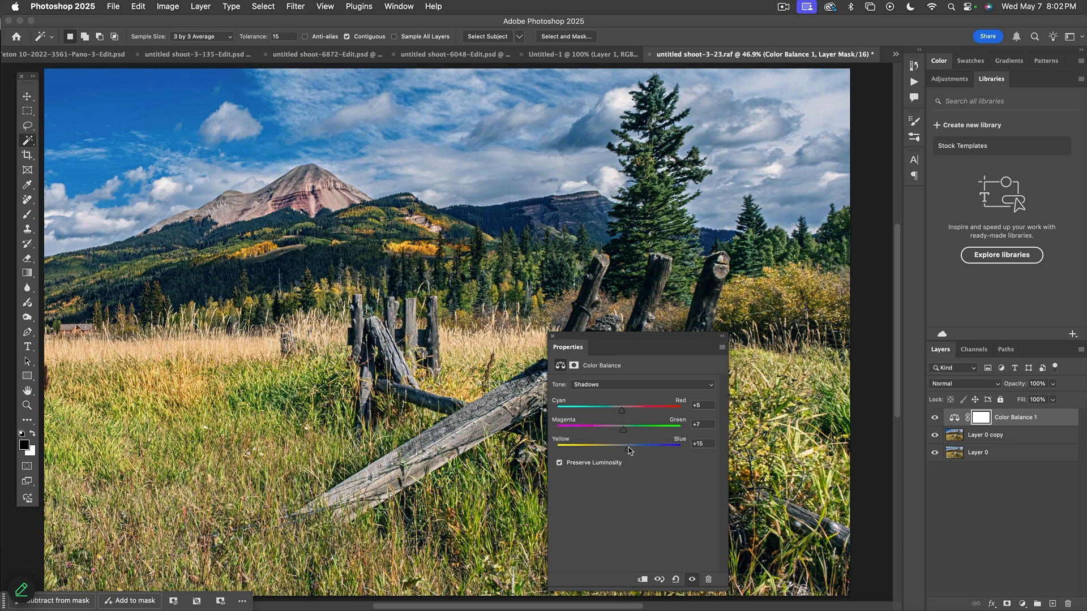
left_click(553, 337)
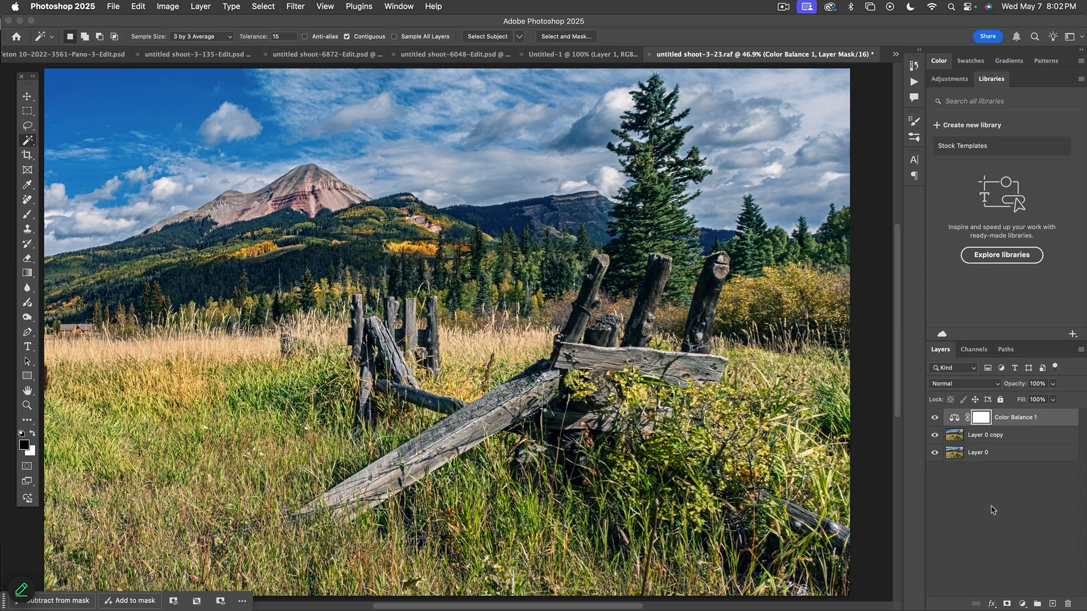
Step: Compare the whole photo with and without the Color Balance layer by toggling its visibility several times
left_click(934, 419)
left_click(934, 419)
left_click(934, 419)
left_click(934, 419)
left_click(933, 419)
left_click(934, 419)
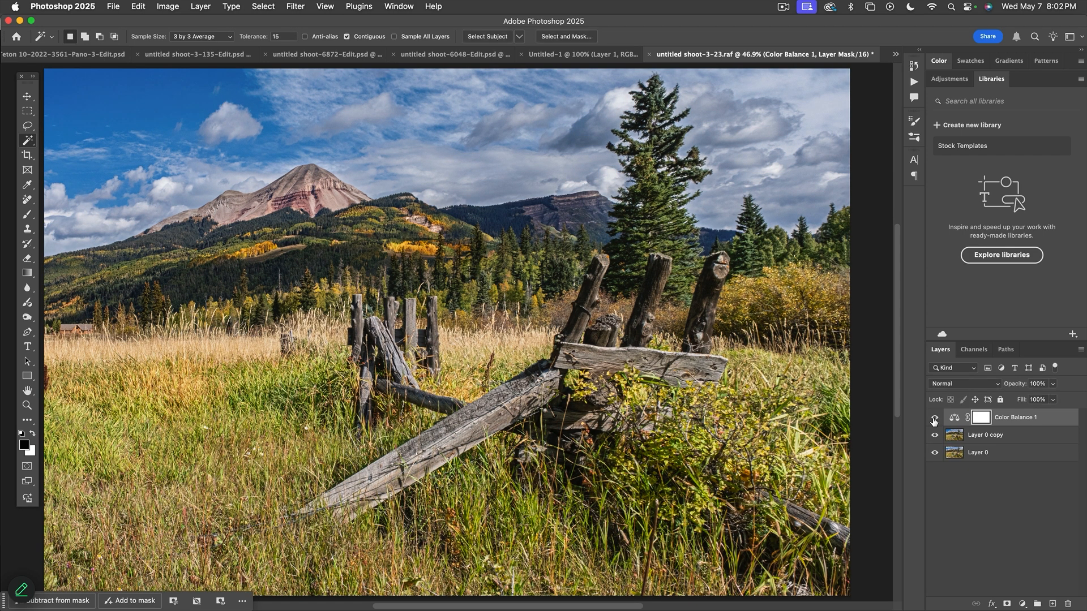
left_click(934, 419)
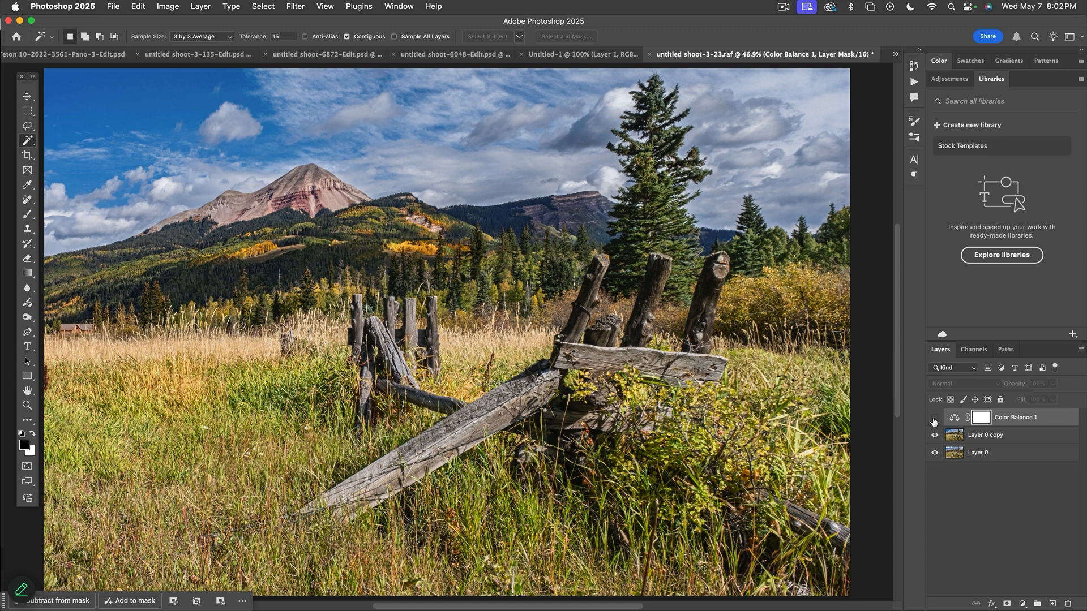
left_click(934, 419)
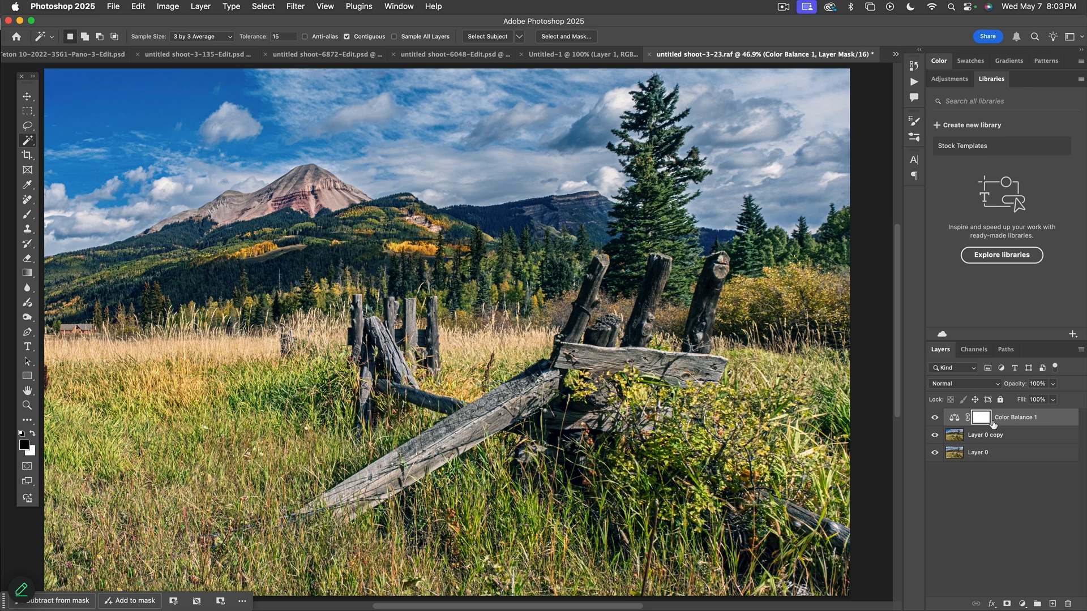
Step: Invert the Color Balance layer's mask to black and paint the meadow grass in white with a large soft brush at 80% opacity
key("super+i")
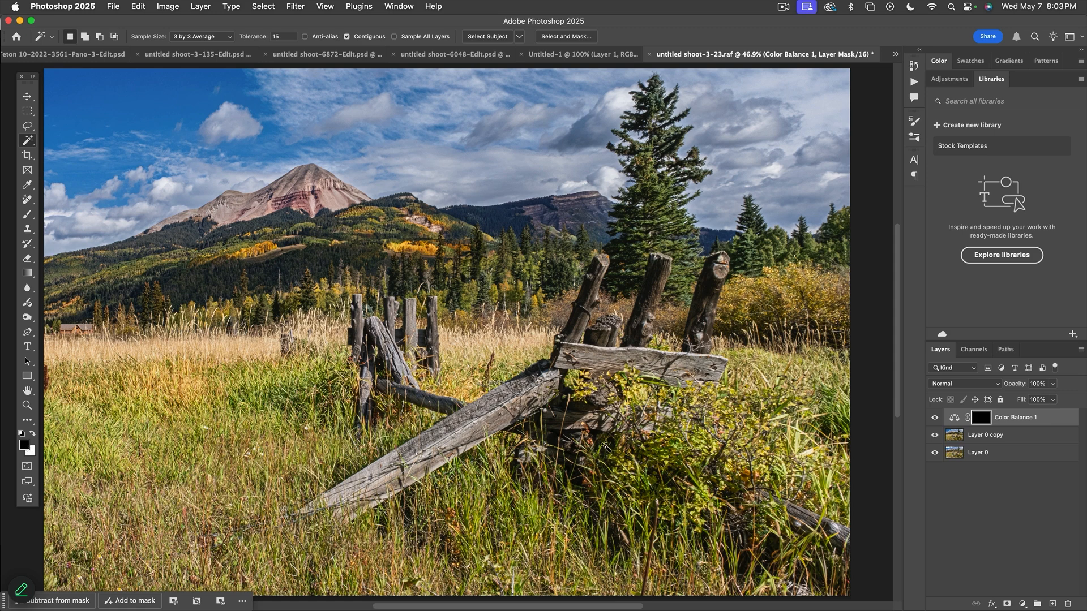
key("b")
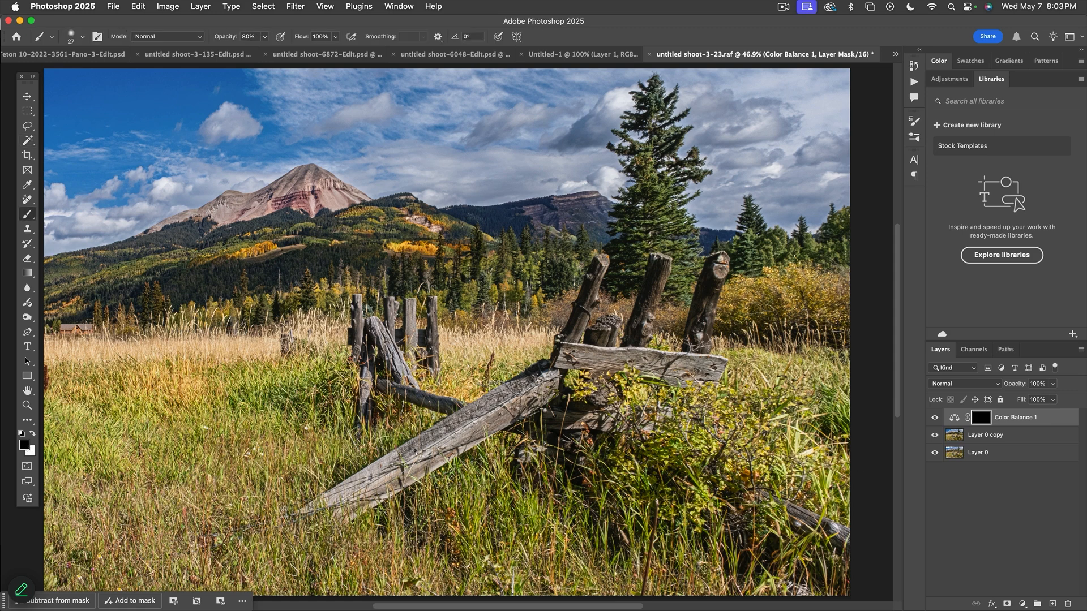
mouse_move(360, 453)
left_mouse_down()
mouse_move(594, 450)
mouse_move(374, 447)
mouse_move(406, 442)
left_mouse_up()
mouse_move(215, 418)
left_mouse_down()
mouse_move(713, 444)
mouse_move(340, 396)
mouse_move(313, 367)
mouse_move(272, 265)
mouse_move(273, 509)
mouse_move(236, 265)
mouse_move(211, 275)
mouse_move(205, 312)
mouse_move(262, 354)
left_mouse_up()
key("x")
key("x")
key("x")
key("x")
key("x")
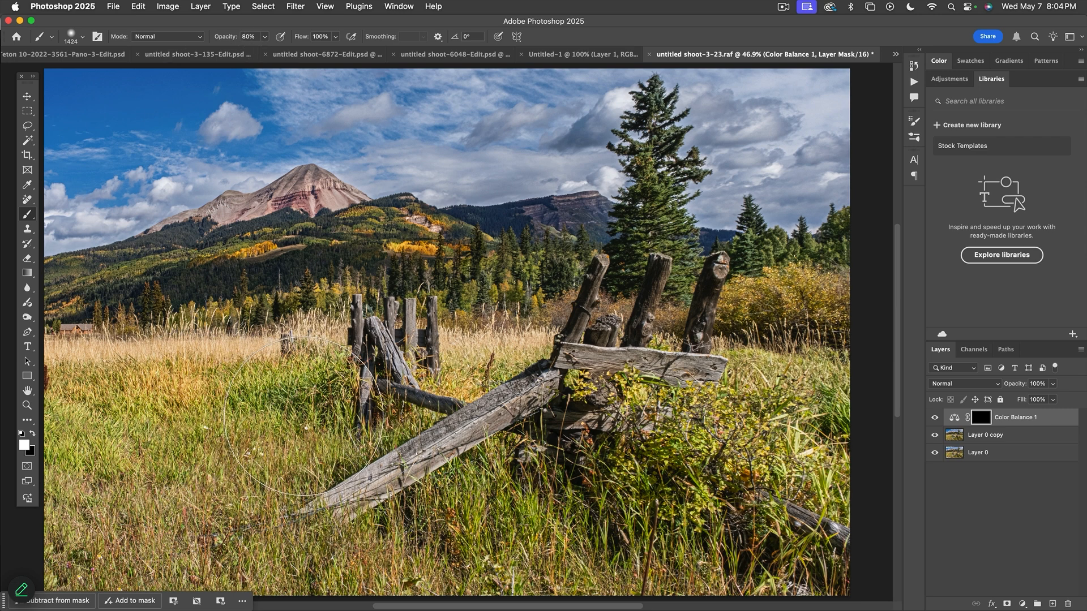
mouse_move(304, 417)
left_mouse_down()
mouse_move(226, 379)
mouse_move(318, 395)
left_mouse_up()
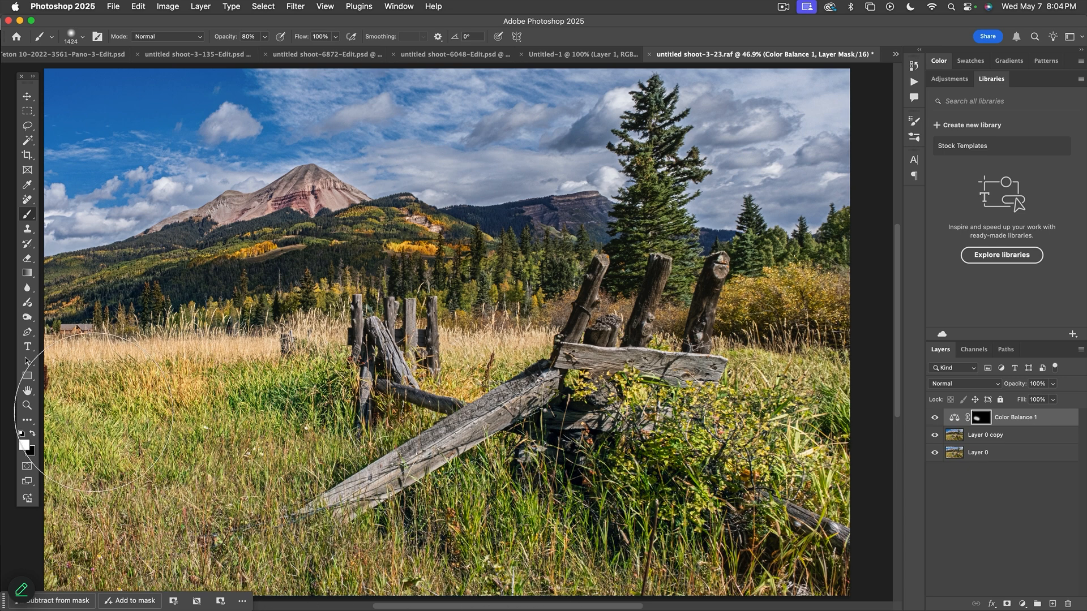
mouse_move(94, 412)
left_mouse_down()
mouse_move(92, 542)
mouse_move(252, 595)
mouse_move(190, 595)
mouse_move(476, 577)
mouse_move(531, 480)
left_mouse_up()
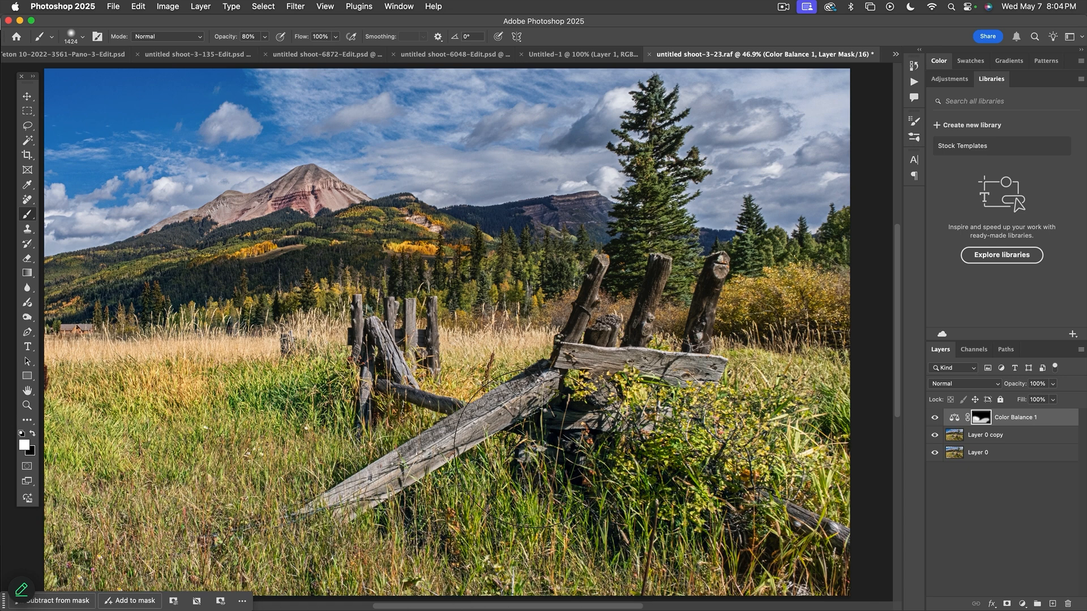
mouse_move(502, 367)
left_mouse_down()
mouse_move(360, 377)
mouse_move(504, 367)
left_mouse_up()
Step: Toggle the masked Color Balance layer off and on to examine the color change in the painted grass
left_click(935, 419)
left_click(935, 418)
left_click(935, 418)
left_click(935, 418)
left_click(935, 418)
left_click(935, 418)
left_click(936, 419)
Step: Add a second Color Balance layer, view the wooden fence at 100%, and shift the midtones towards red with Magenta/Green -5 and Yellow/Blue +6
left_click(1023, 604)
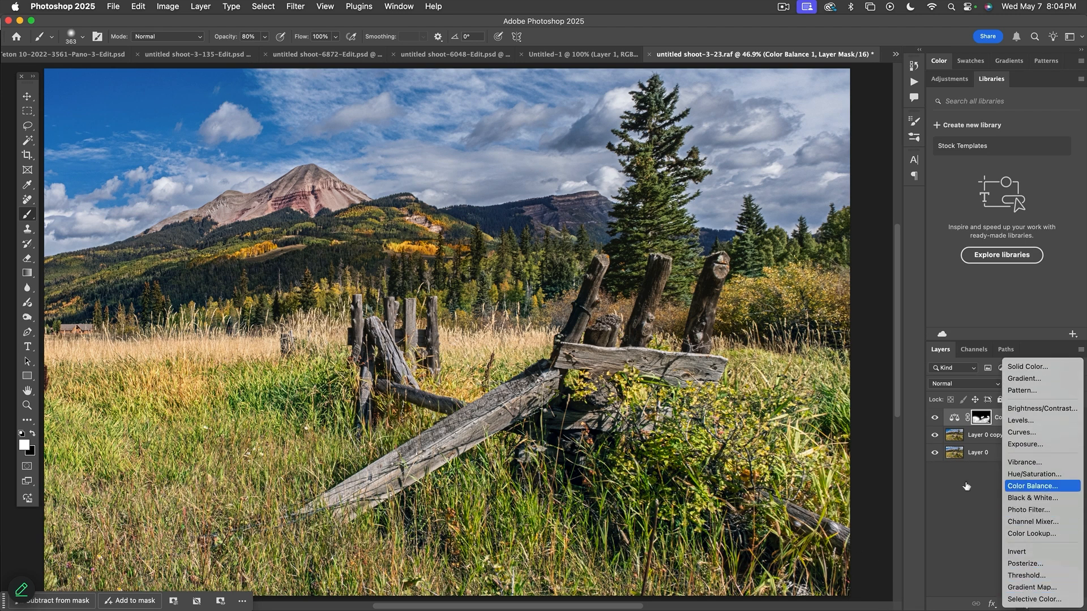
left_click(1032, 486)
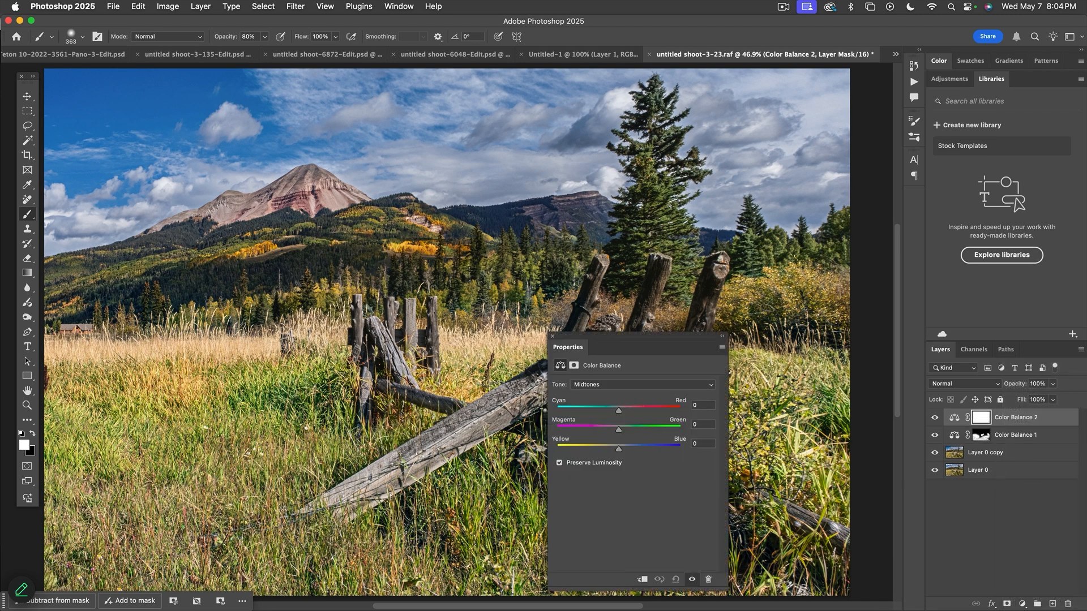
left_click(28, 406)
left_click(512, 421)
left_click(513, 421)
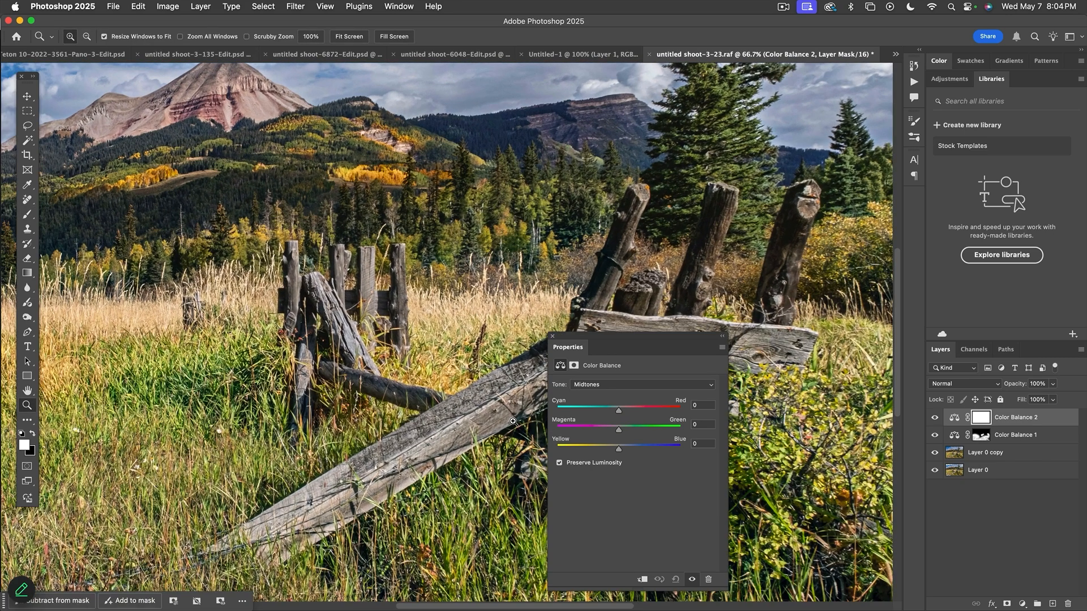
left_click(513, 421)
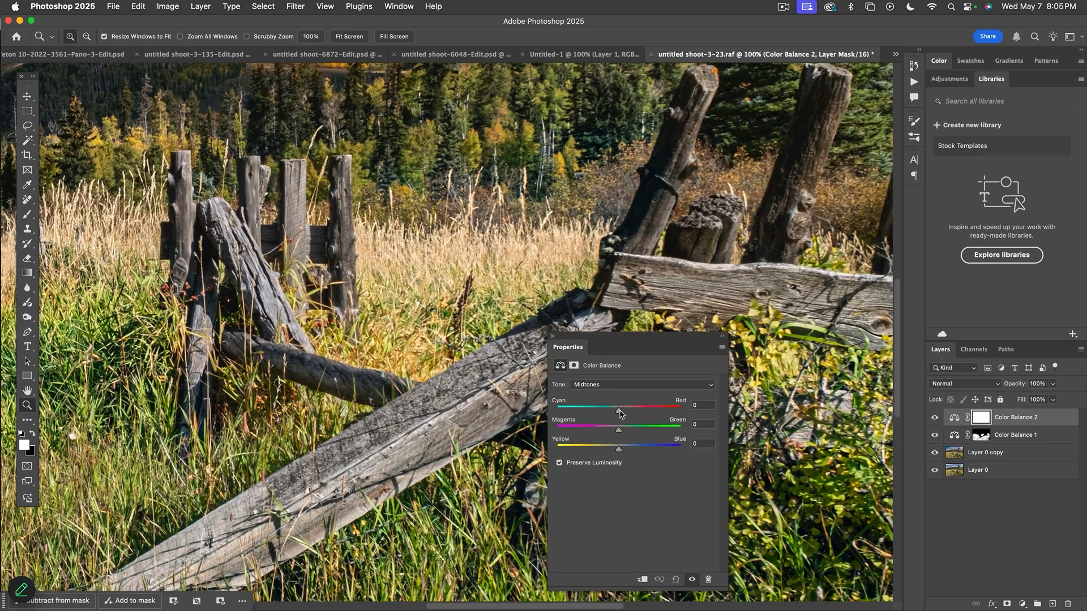
left_click_drag(620, 414, 628, 452)
Step: Set the second Color Balance layer's highlights to Cyan/Red +9, Magenta/Green +5 and Yellow/Blue -2
left_click(607, 385)
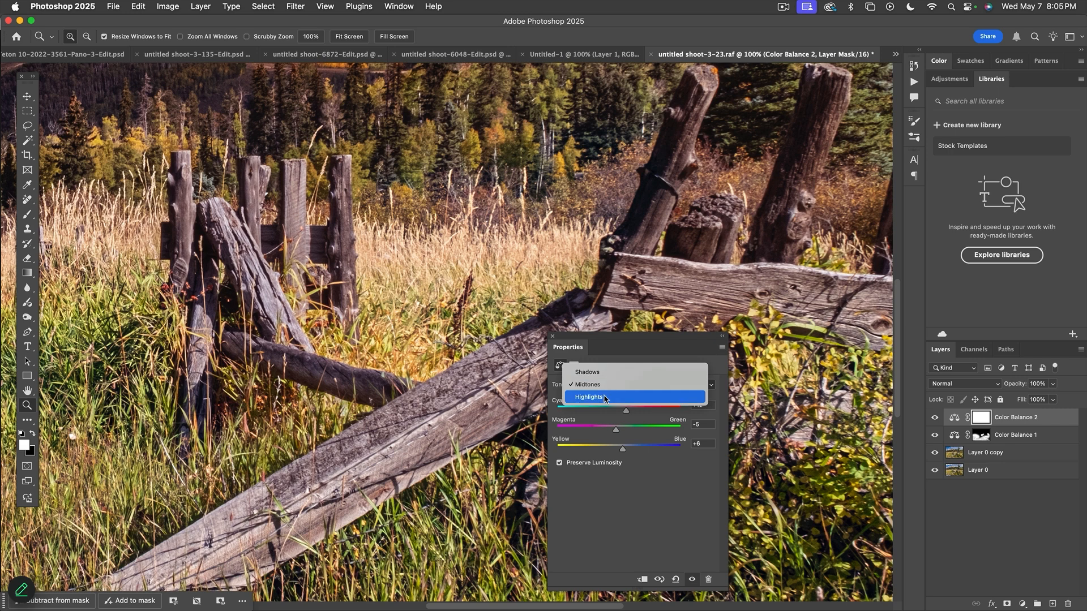
left_click(606, 397)
mouse_move(604, 414)
left_mouse_down()
mouse_move(586, 413)
mouse_move(651, 414)
mouse_move(579, 414)
mouse_move(655, 414)
mouse_move(580, 414)
mouse_move(612, 414)
left_mouse_up()
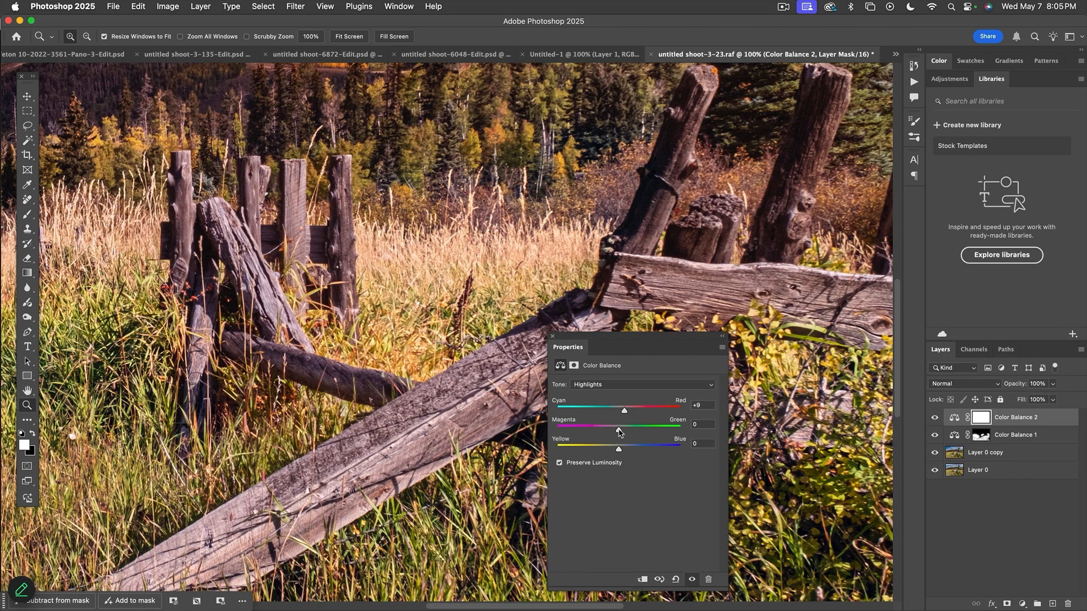
mouse_move(605, 432)
left_mouse_down()
mouse_move(638, 432)
mouse_move(607, 431)
left_mouse_up()
left_click_drag(618, 452, 618, 451)
Step: Adjust the shadow tones of the second Color Balance layer to tint the fence wood, and close the adjustment's properties
left_click(627, 387)
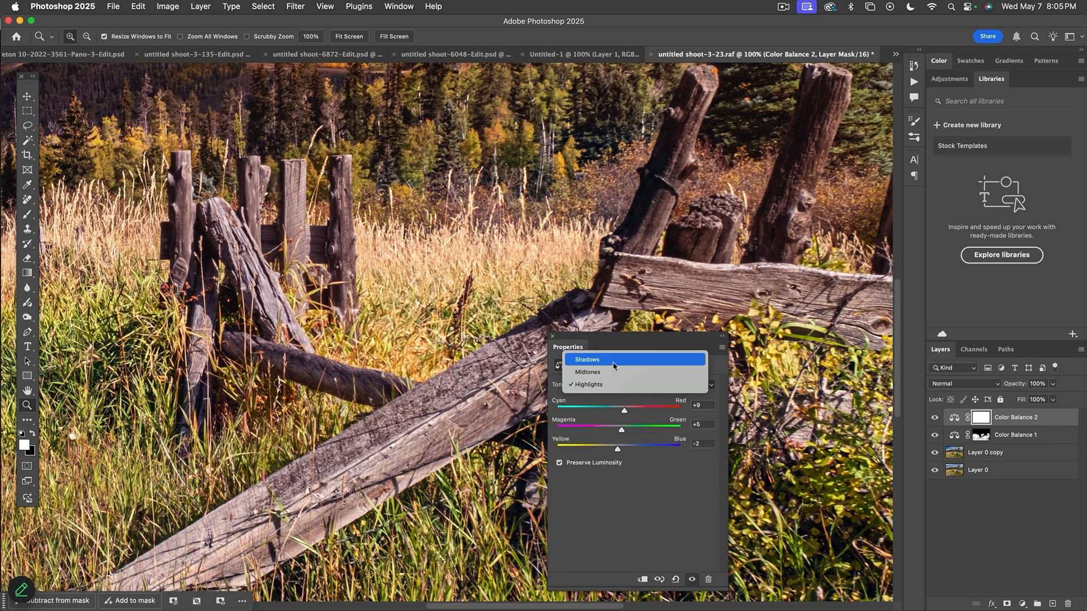
left_click(616, 364)
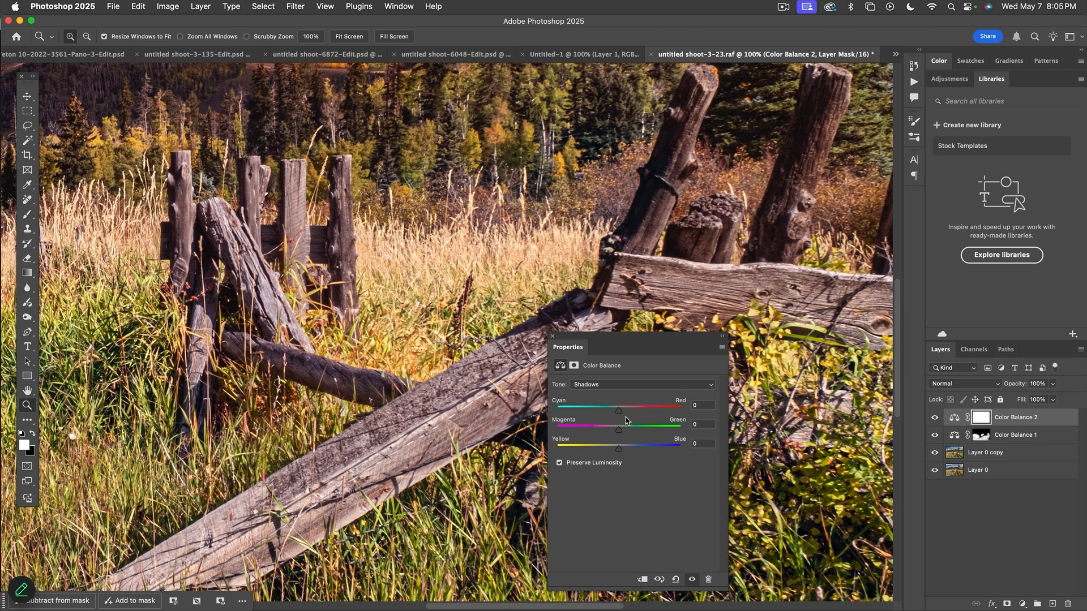
left_click_drag(618, 409, 627, 452)
left_click(553, 337)
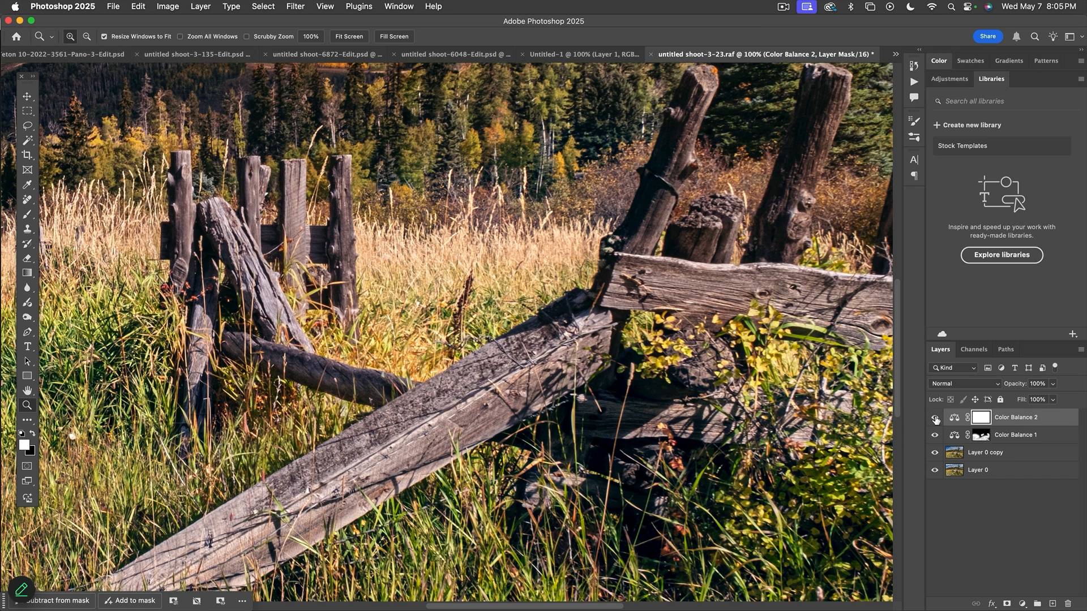
Step: Toggle the second Color Balance layer off and on to compare the fence's color with and without the adjustment
left_click(935, 418)
left_click(935, 418)
left_click(935, 418)
left_click(935, 418)
Step: Fill the second Color Balance layer's mask with black to hide its effect across the whole photo
key("super+0")
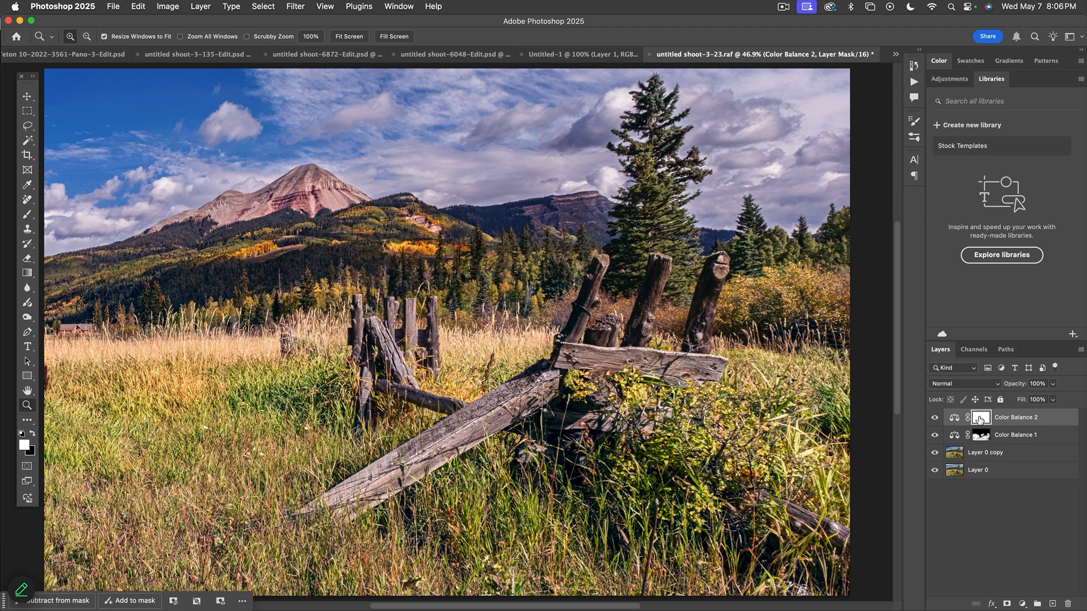
key("x")
key("alt")
key("alt+BackSpace")
Step: Paint the wooden fence beams and posts in white on the second Color Balance mask with a soft brush at 80% opacity
key("b")
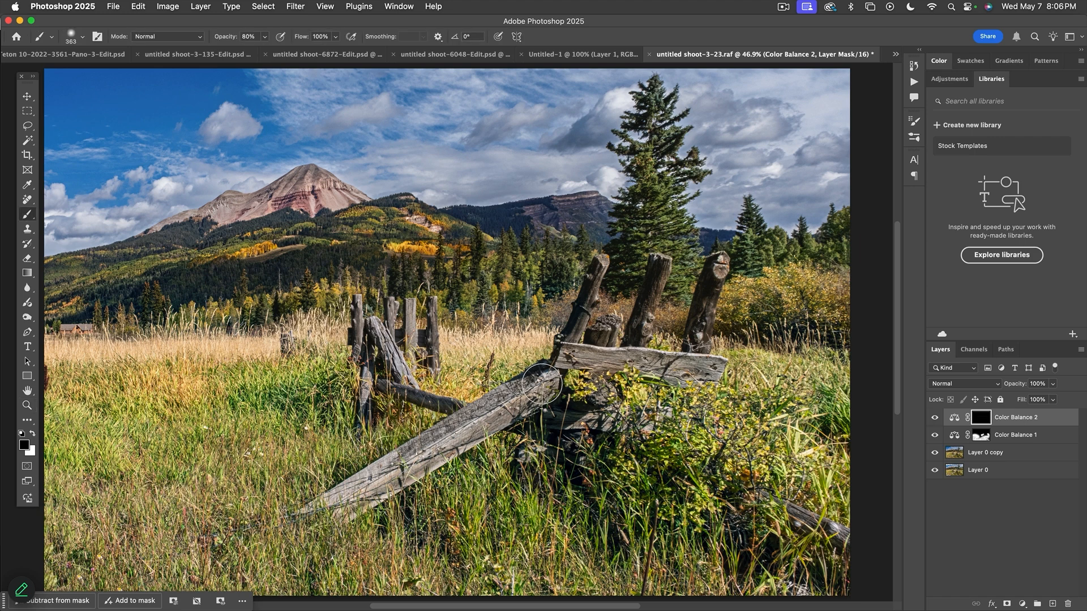
key("x")
left_click_drag(533, 391, 343, 504)
mouse_move(374, 341)
left_mouse_down()
mouse_move(357, 342)
mouse_move(360, 331)
left_mouse_up()
left_click_drag(369, 353, 360, 351)
Step: Toggle both Color Balance layers off and on to compare the grass and fence with and without the tints
left_click(935, 417)
left_click(934, 434)
left_click_drag(935, 439, 934, 416)
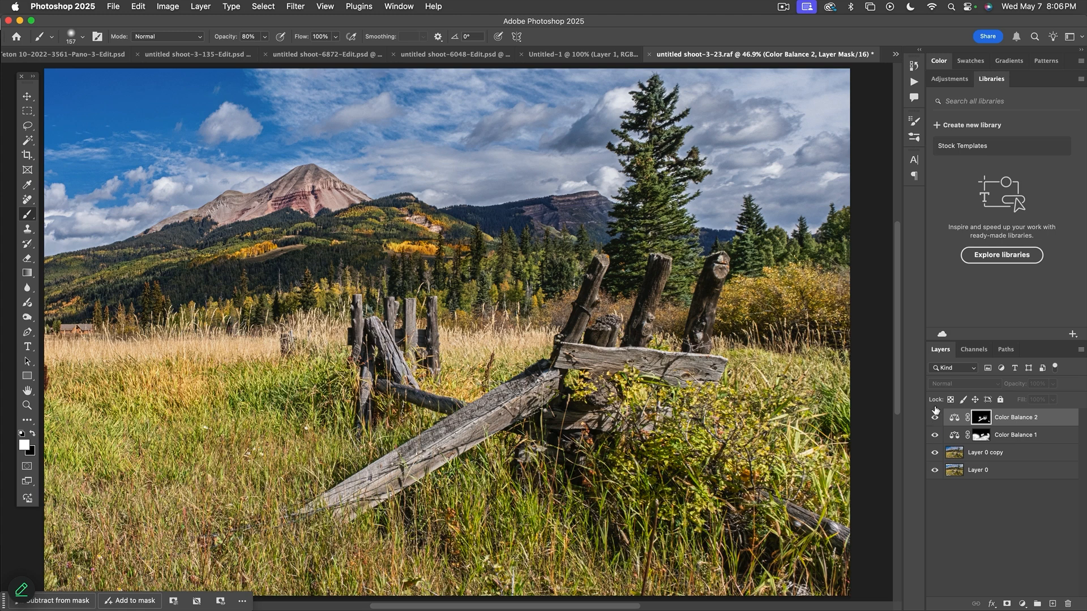
left_click(936, 420)
left_click_drag(936, 425, 936, 434)
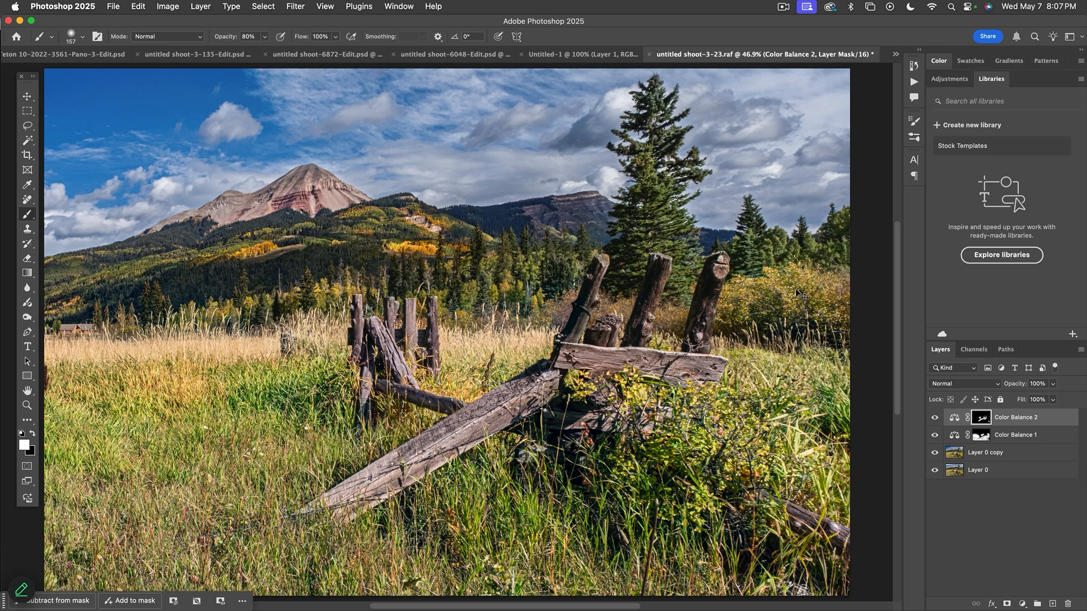
Step: Save the layered meadow photo and switch to Lightroom Classic to view the edited file
key("super+s")
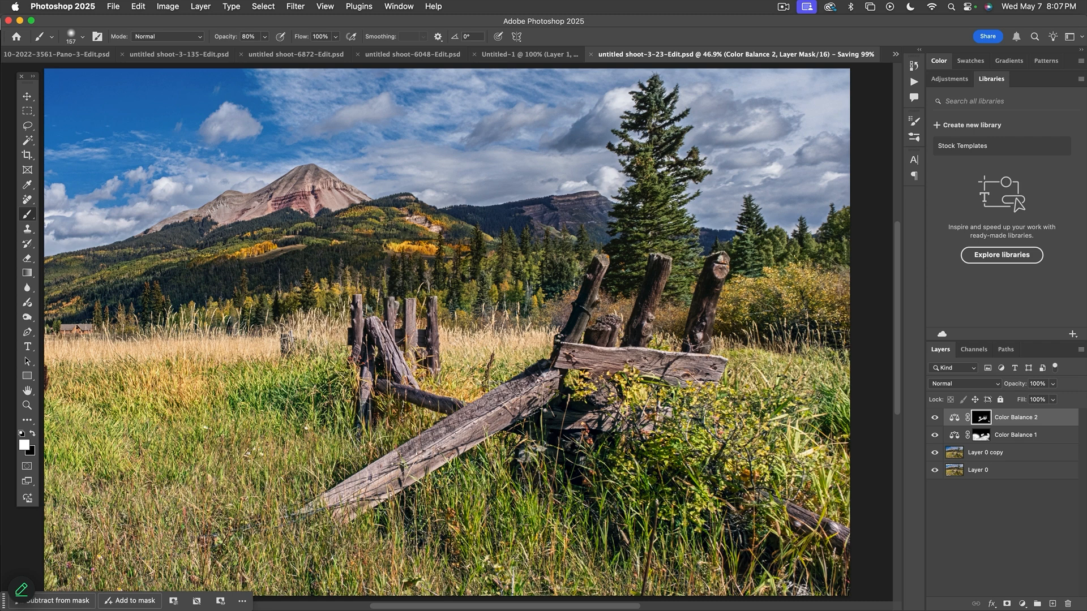
left_click_drag(2, 606, 186, 607)
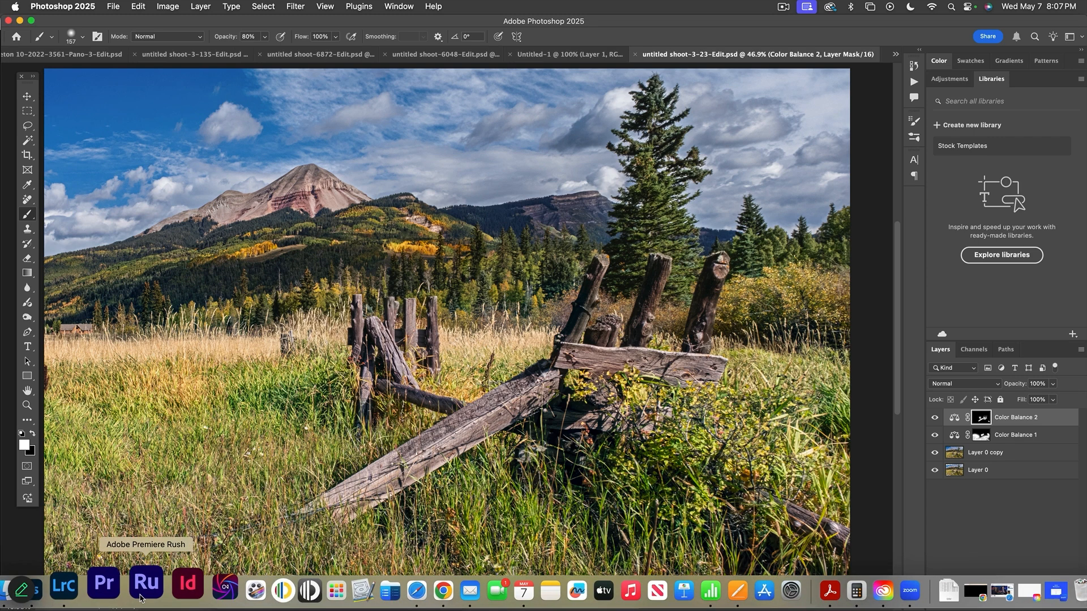
key("super+Tab")
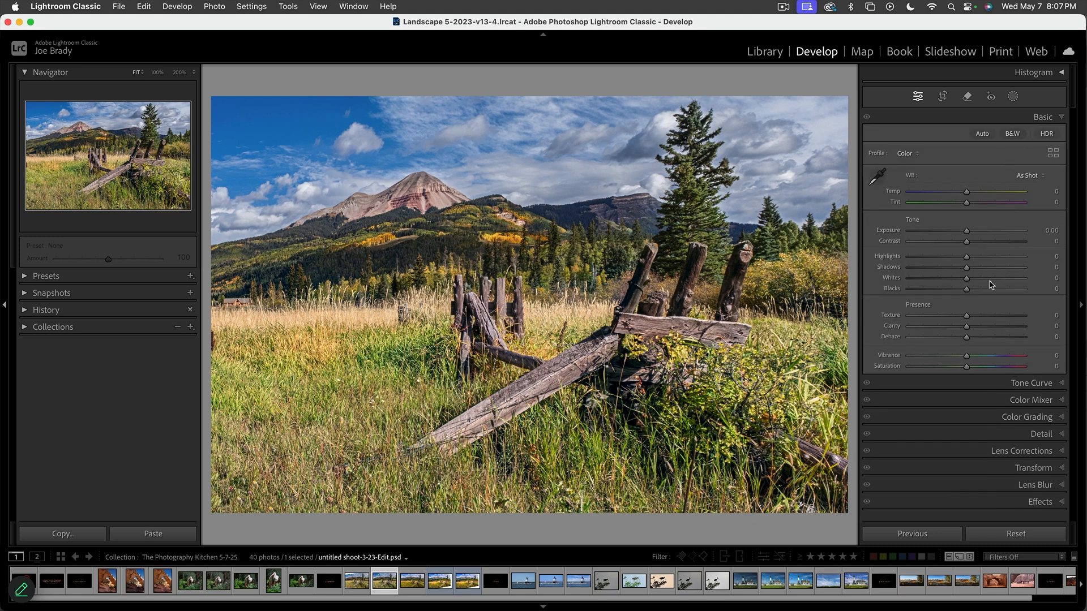
Step: Set the Blacks of the whole mountain landscape photo to +6
mouse_move(966, 290)
left_mouse_down()
mouse_move(1006, 290)
mouse_move(954, 290)
mouse_move(979, 290)
mouse_move(968, 290)
left_mouse_up()
Step: Brush a new mask over the grass along the photo's left, lower and right edges and set its Exposure to -0.95
key("k")
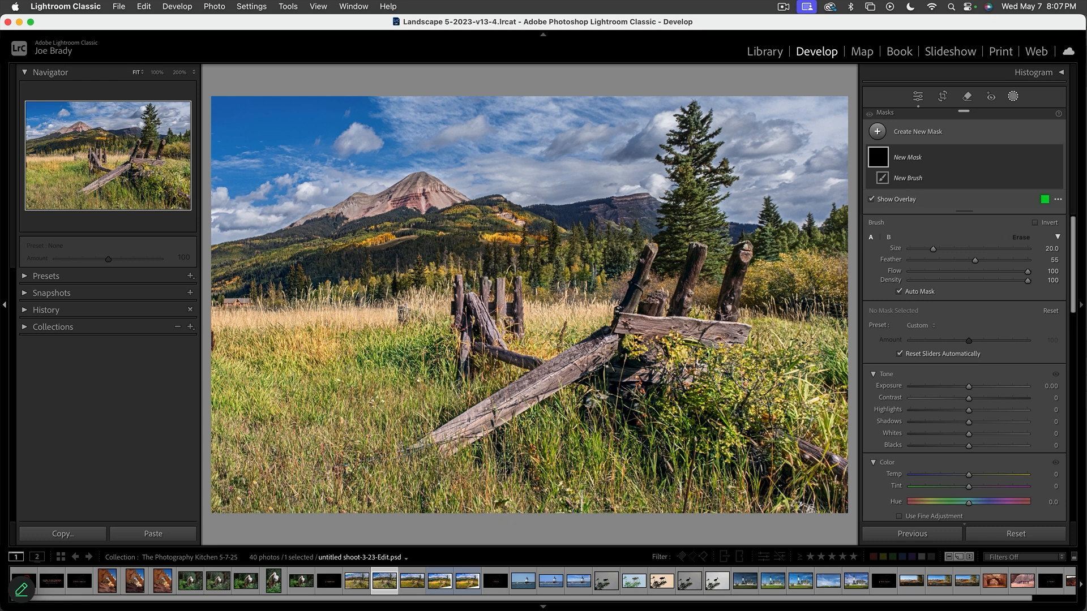
key("k")
key("k")
mouse_move(301, 331)
left_mouse_down()
mouse_move(207, 337)
mouse_move(221, 390)
mouse_move(264, 453)
mouse_move(374, 481)
mouse_move(273, 435)
mouse_move(206, 303)
mouse_move(214, 292)
mouse_move(251, 419)
left_mouse_up()
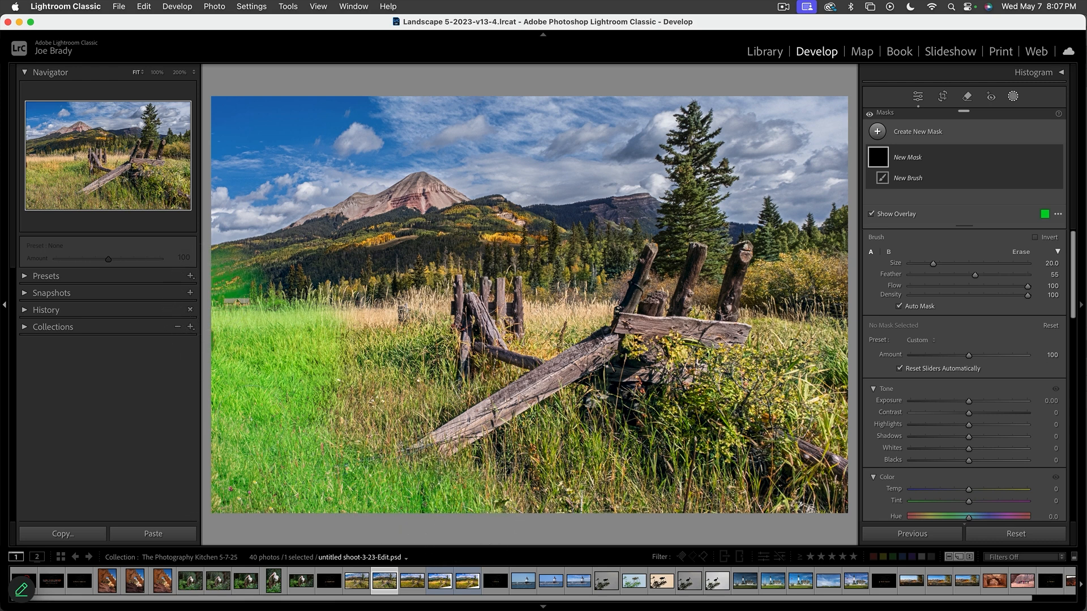
left_click_drag(416, 518, 419, 518)
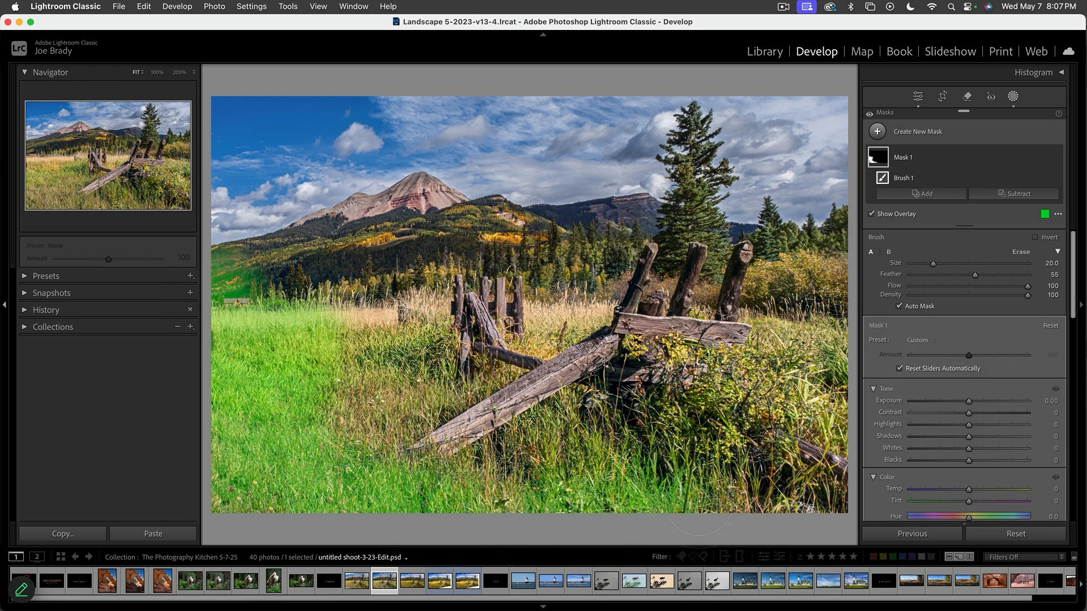
mouse_move(788, 514)
left_mouse_down()
mouse_move(822, 497)
mouse_move(836, 438)
mouse_move(822, 297)
left_mouse_up()
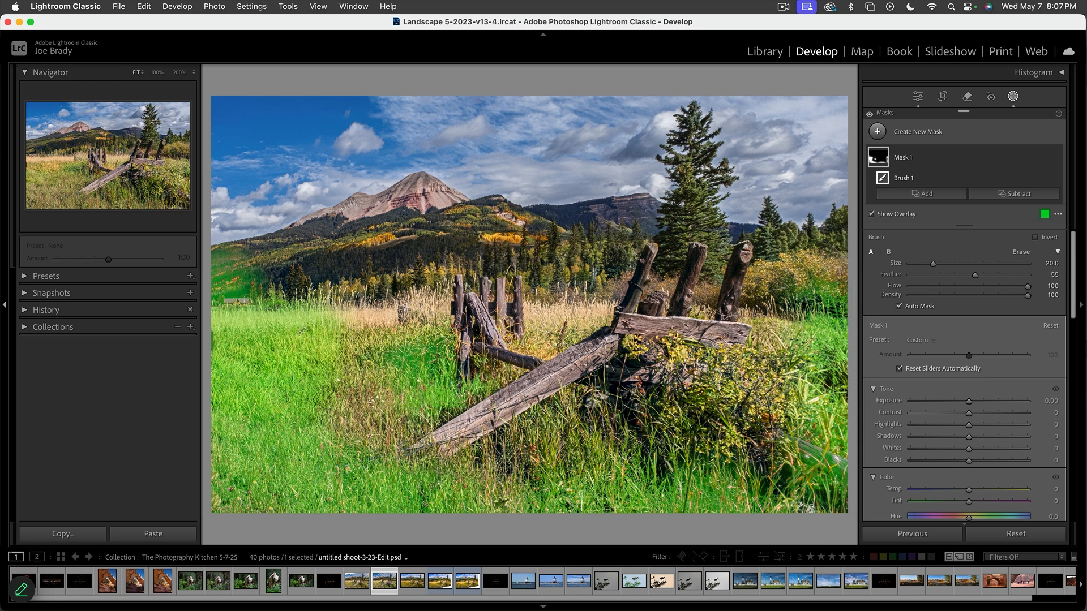
left_click_drag(968, 401, 956, 406)
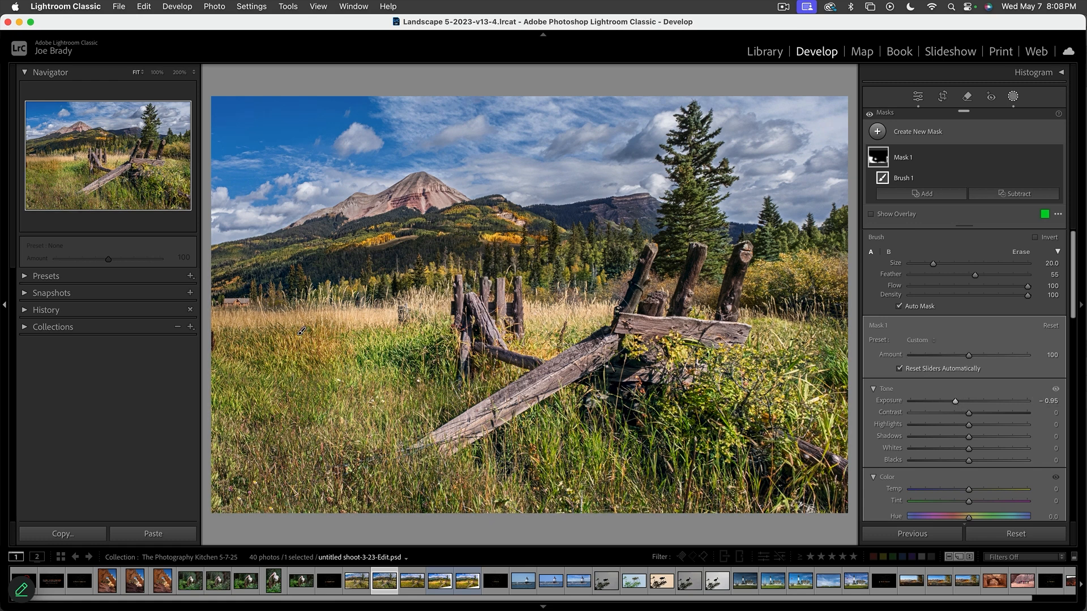
Step: Brush a second mask at size 15 over the dry midground grass, the yellow bushes and the mountain, and set its Temp to 40
key("k")
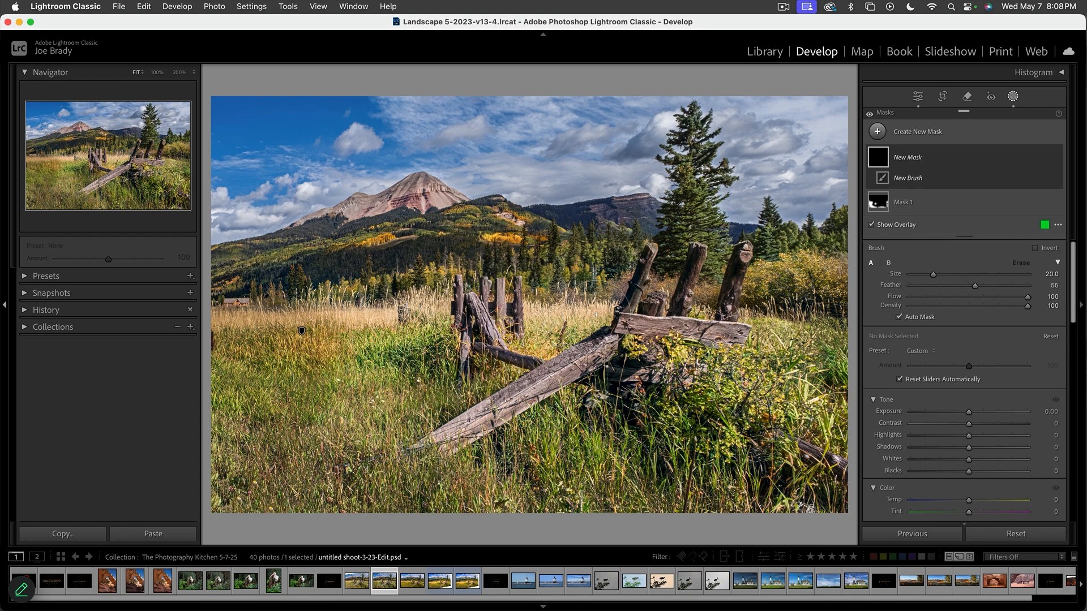
right_click(583, 318)
key("Escape")
key("bracketleft")
left_click_drag(596, 316, 545, 311)
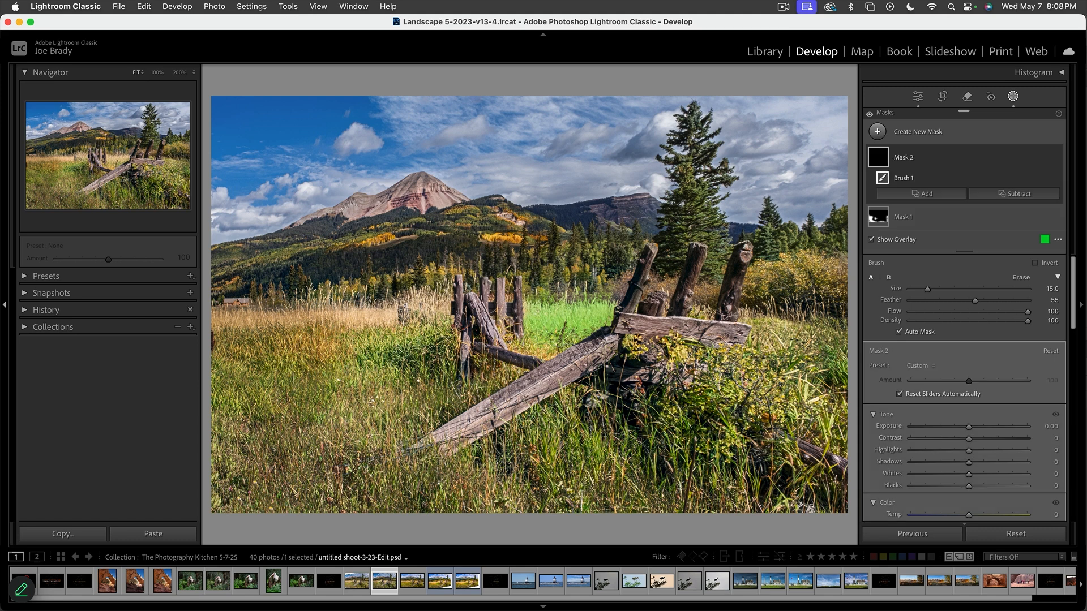
left_click_drag(399, 290, 314, 318)
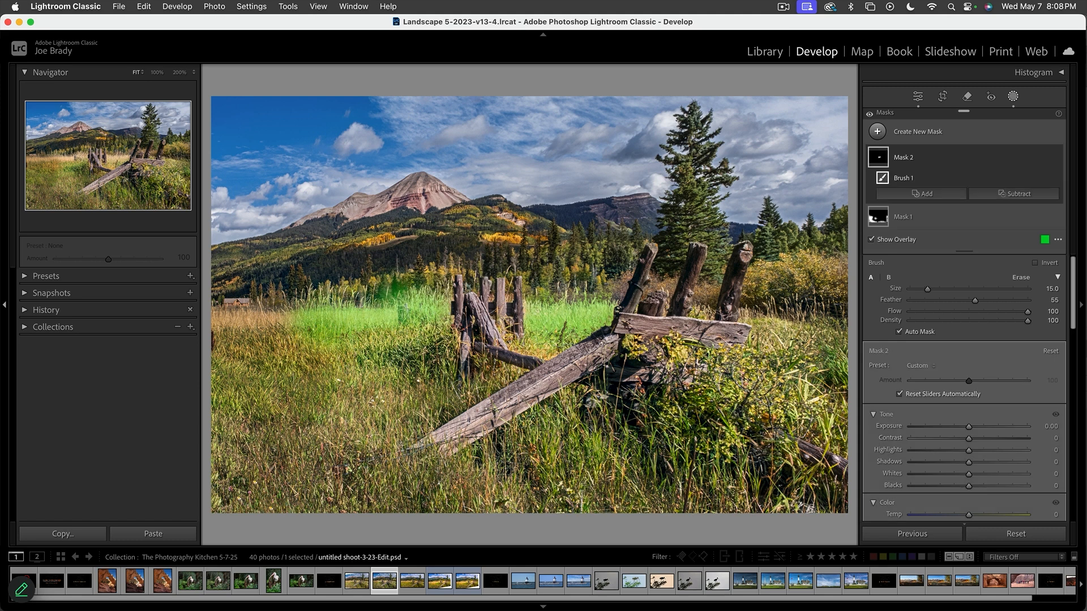
left_click(294, 316)
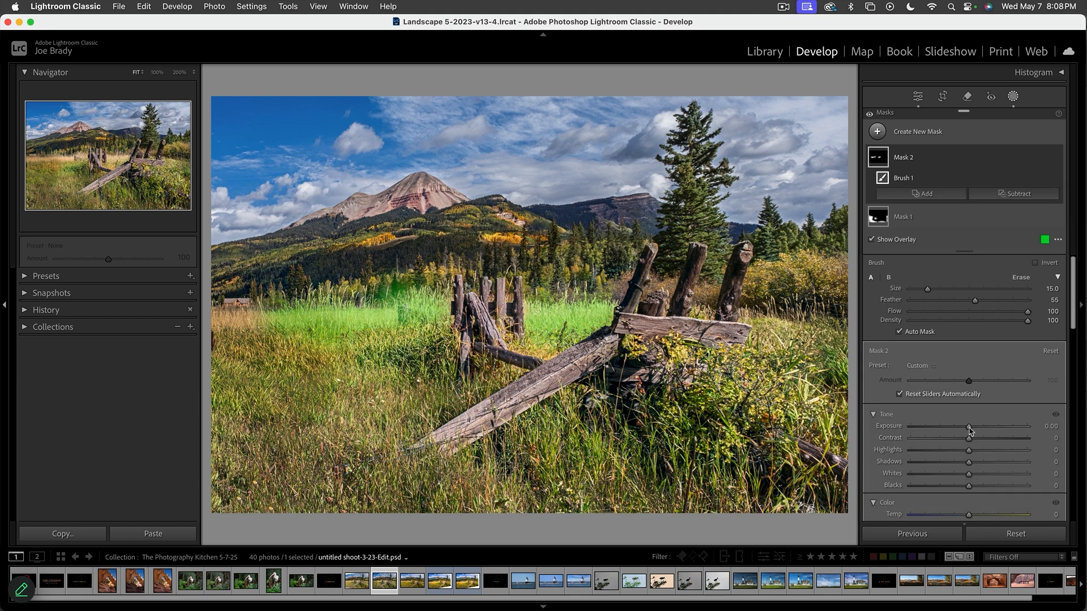
mouse_move(827, 297)
left_mouse_down()
mouse_move(815, 263)
mouse_move(753, 277)
mouse_move(840, 286)
left_mouse_up()
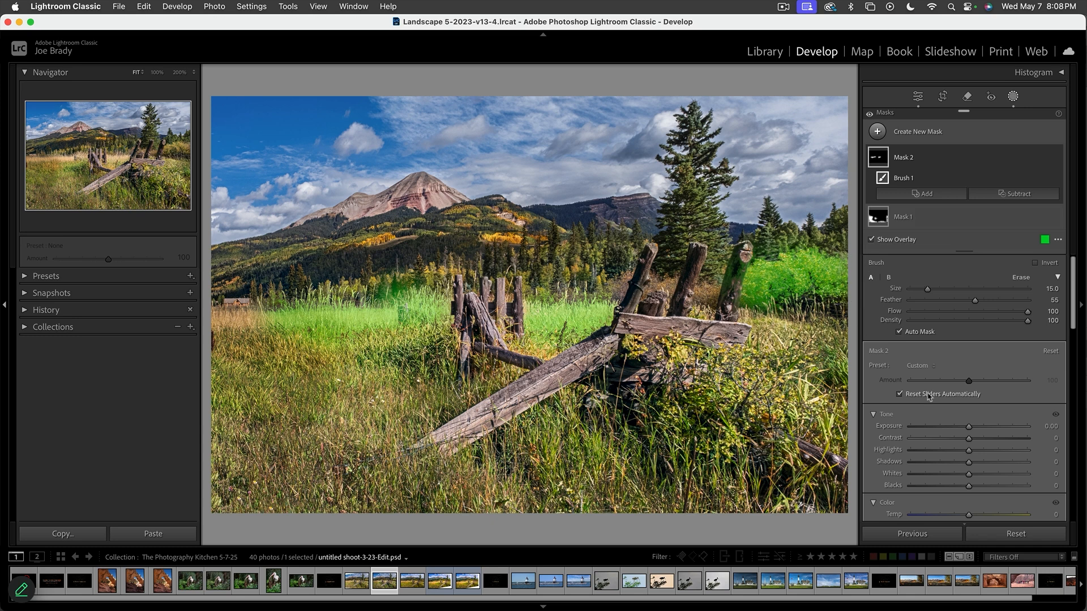
scroll(940, 402, "down", 4)
left_click_drag(969, 416, 992, 418)
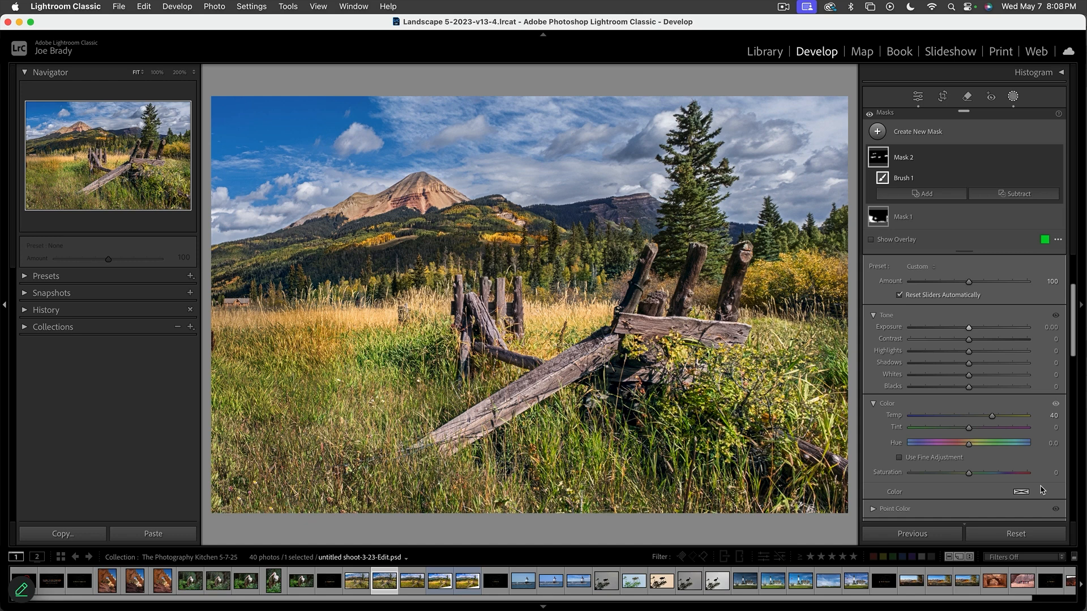
Step: Crop a thin strip off the bottom of the photo and apply a post-crop vignette with Amount -10
key("r")
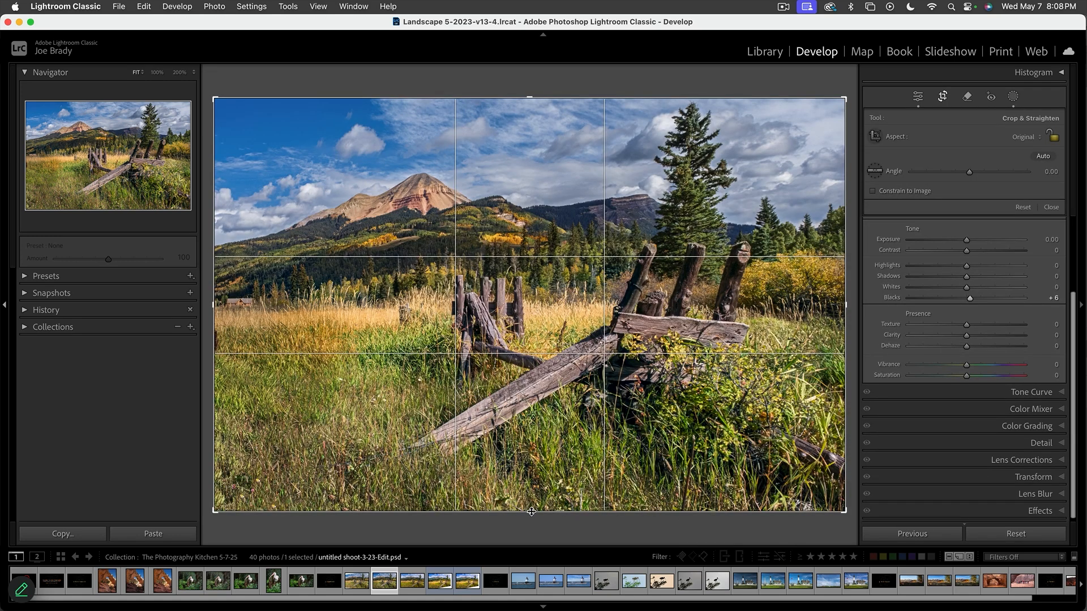
left_click_drag(531, 512, 530, 503)
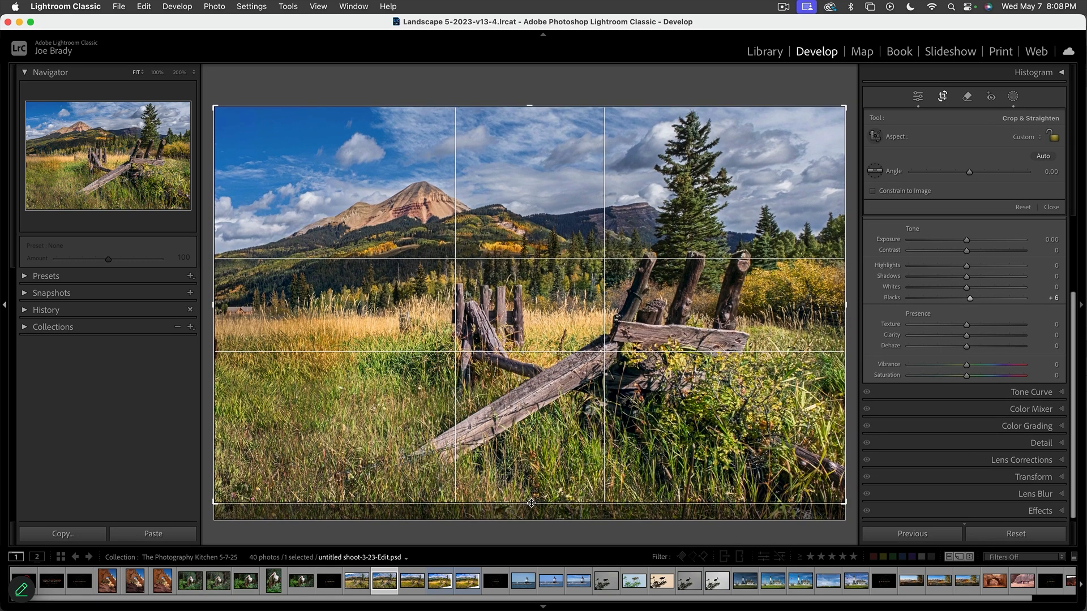
key("Return")
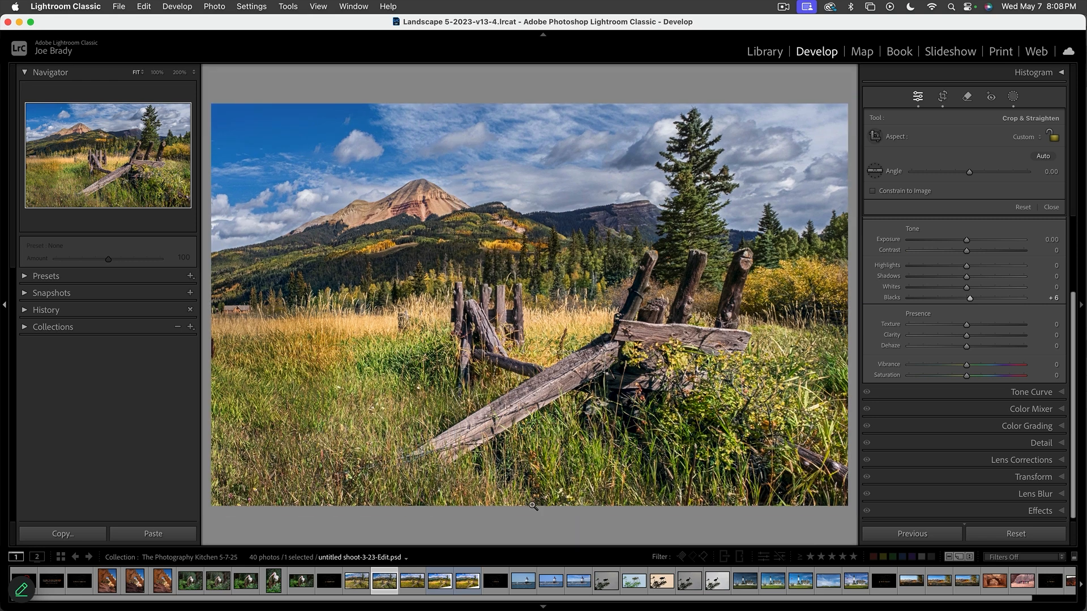
left_click(1035, 503)
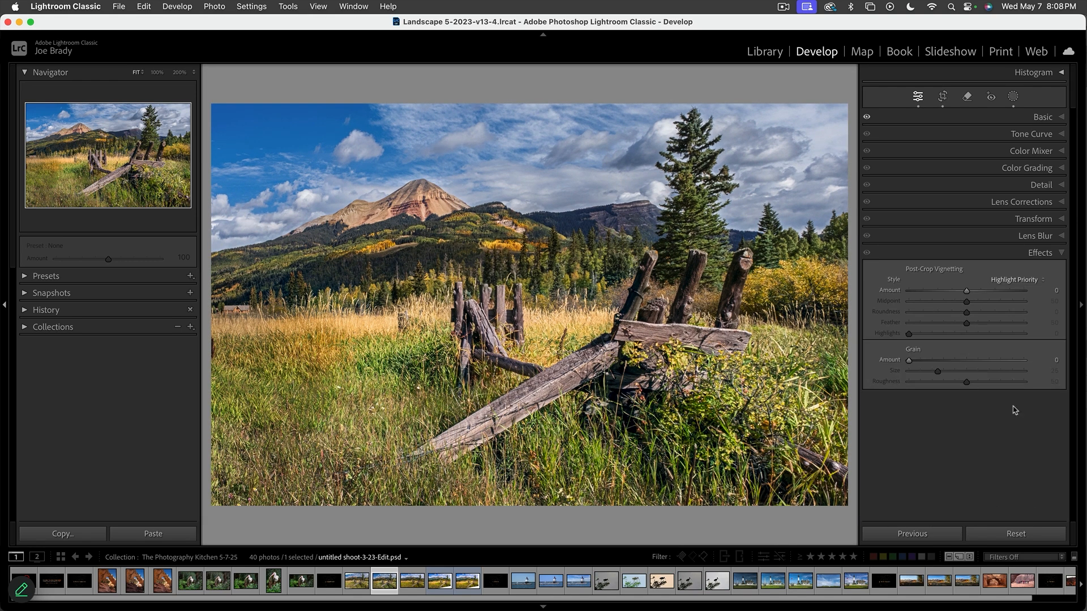
left_click_drag(967, 291, 959, 293)
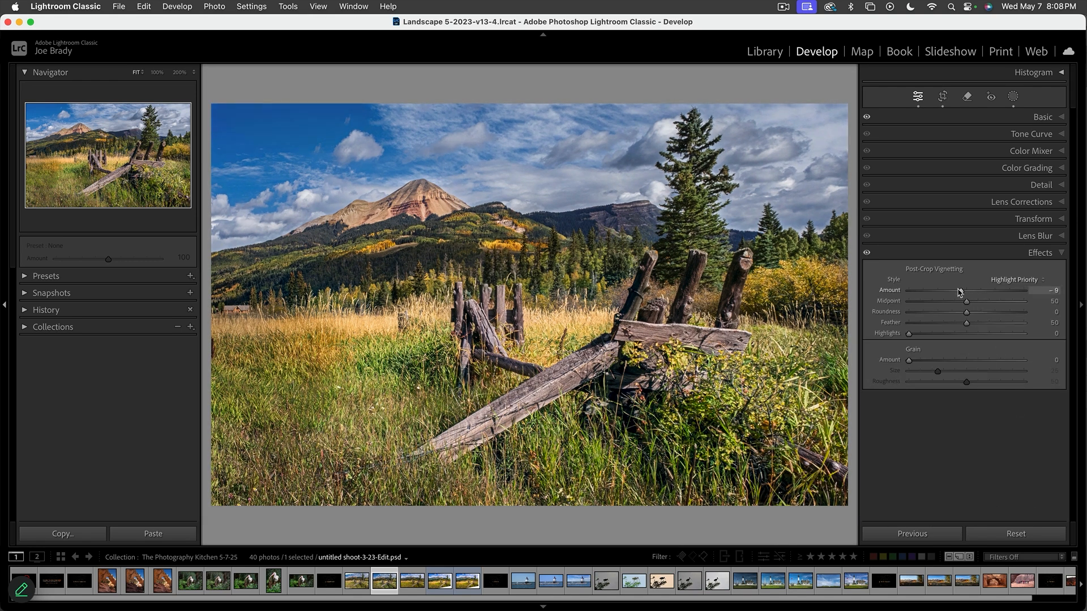
Step: Reset the original untitled shoot-3-23.raf and compare it full screen with the edited PSD version
left_click(359, 583)
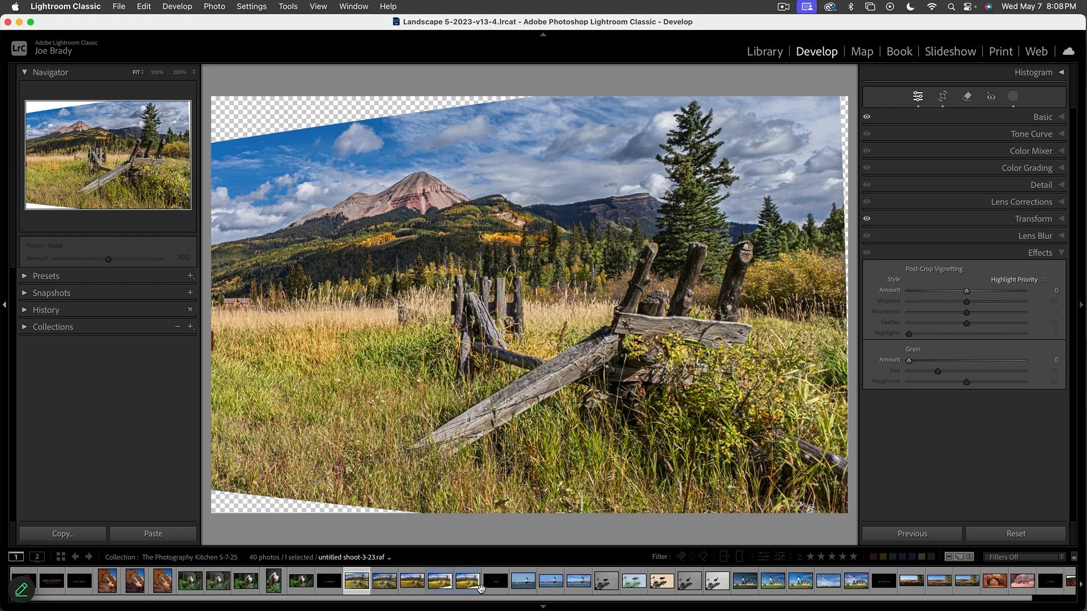
left_click(1002, 534)
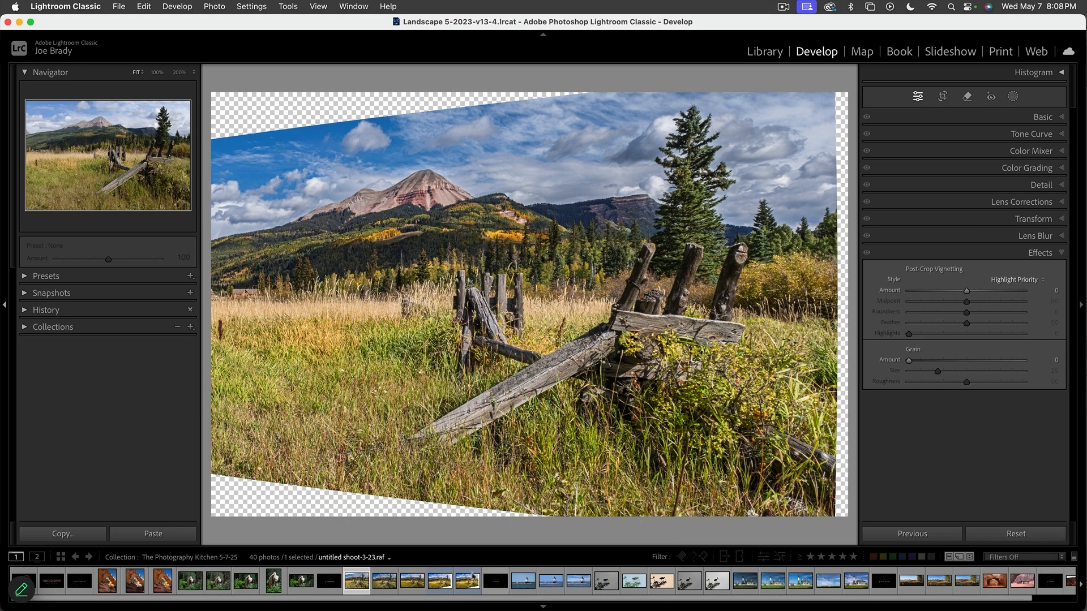
left_click(387, 586, "super")
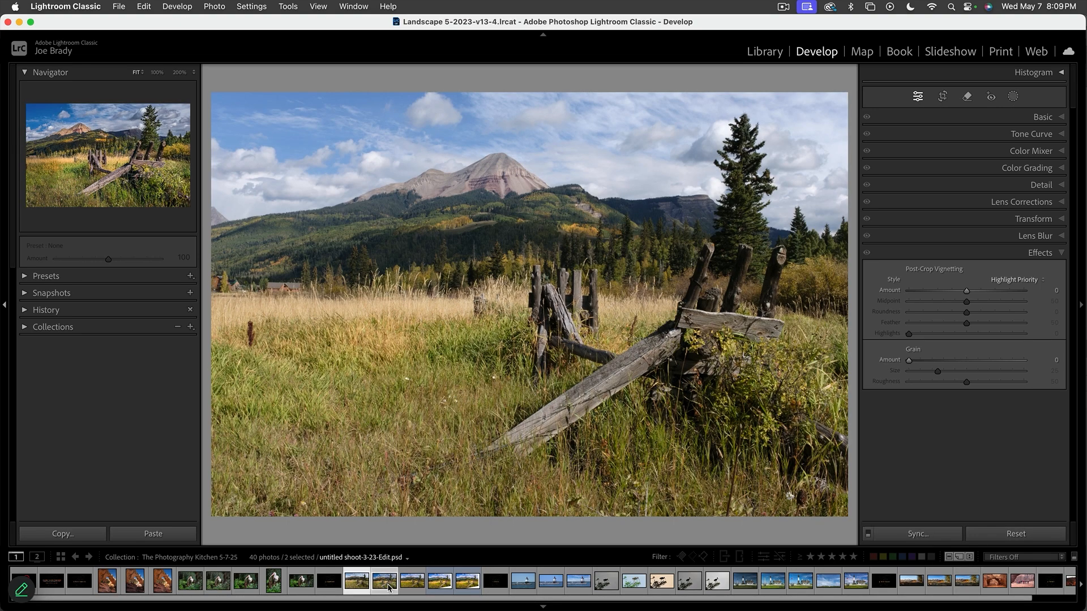
key("f")
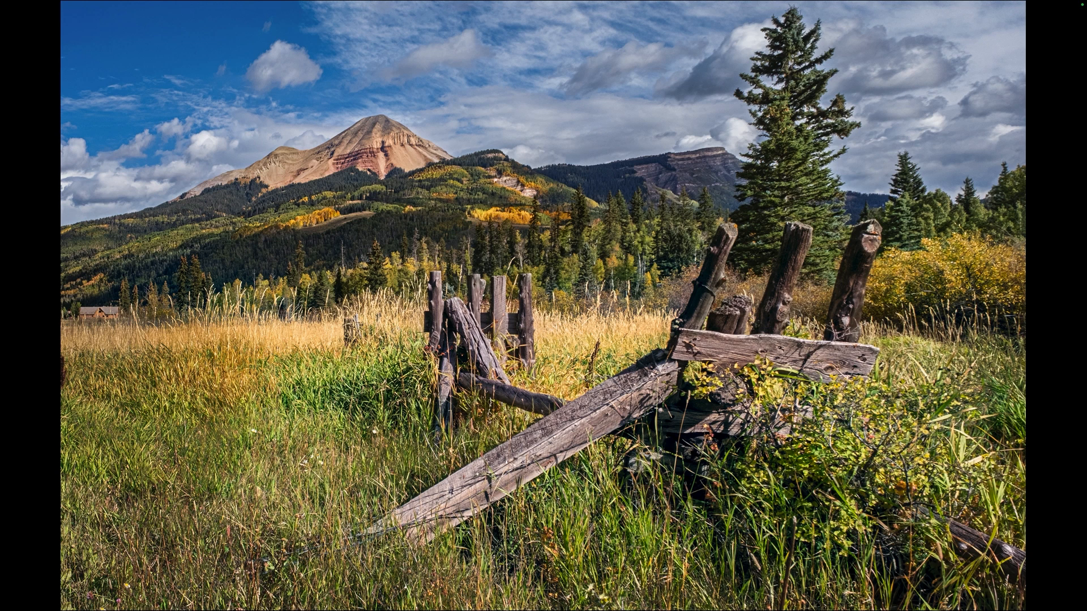
key("Left")
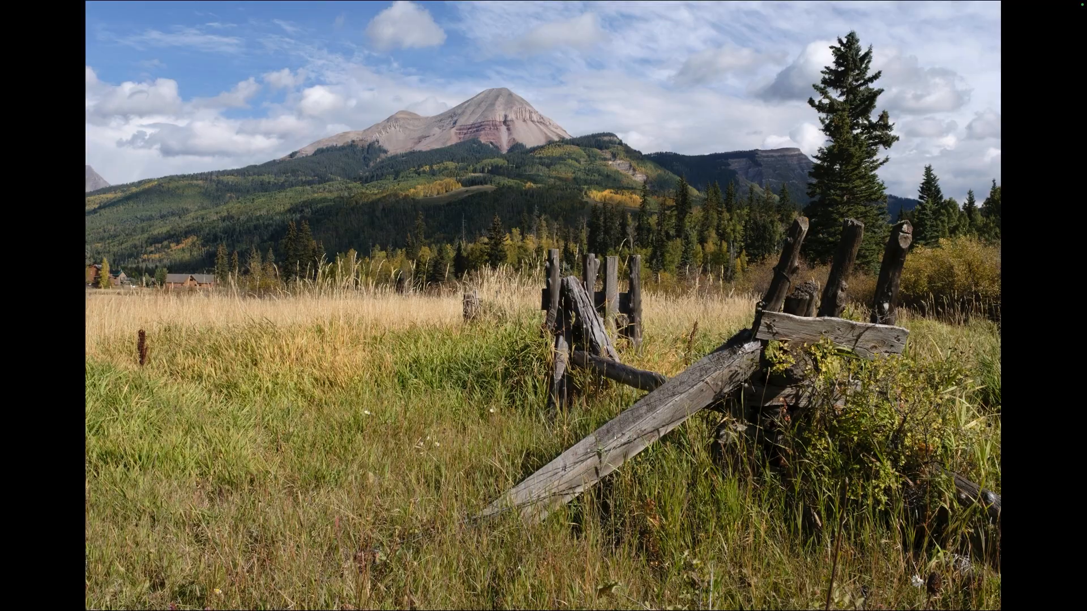
key("Right")
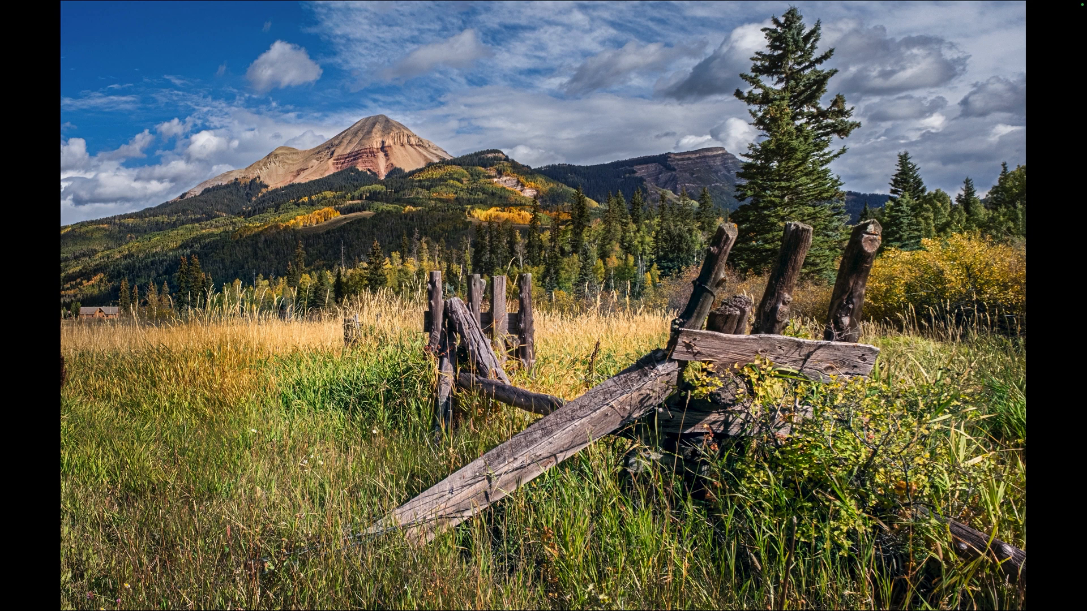
key("f")
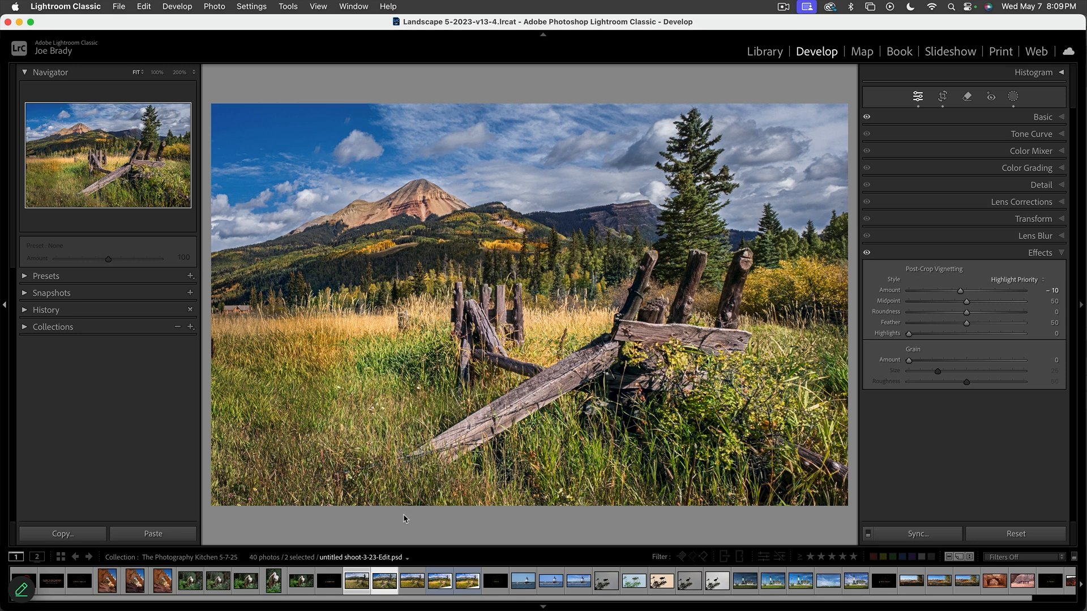
Step: Open the lighthouse photo untitled shoot-6048.RAF and subtract the sailboat from its Architecture mask with a brush
left_click(495, 581)
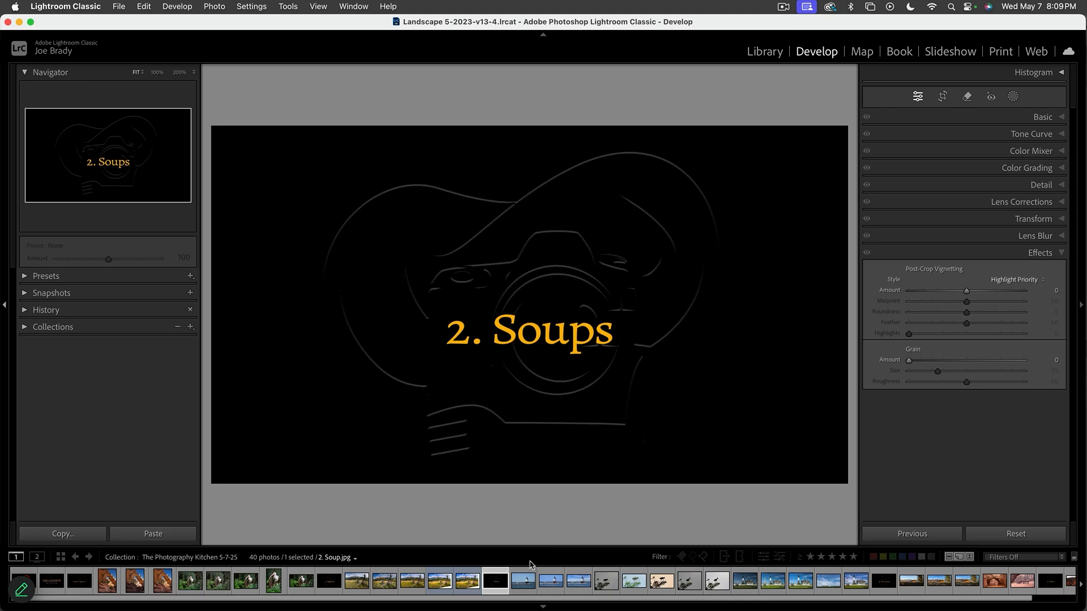
left_click(523, 581)
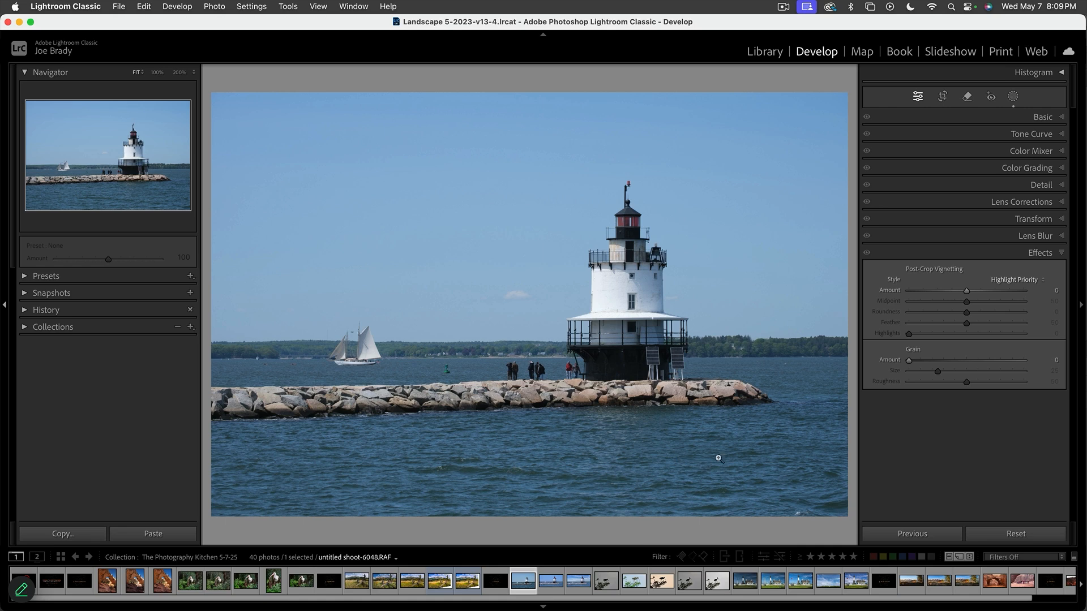
left_click(1012, 97)
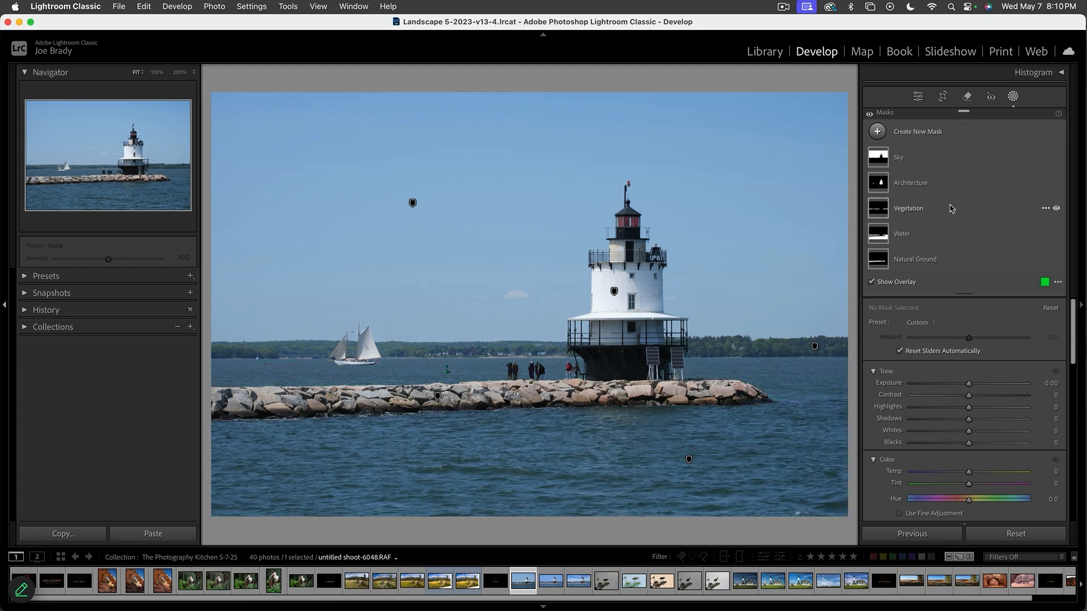
left_click(912, 187)
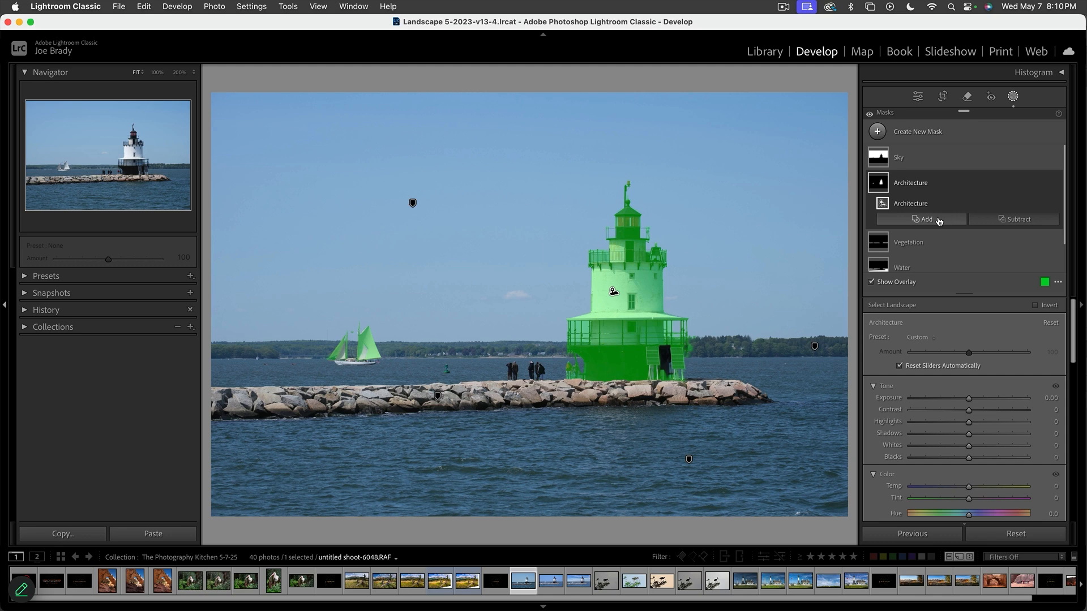
left_click(1015, 220)
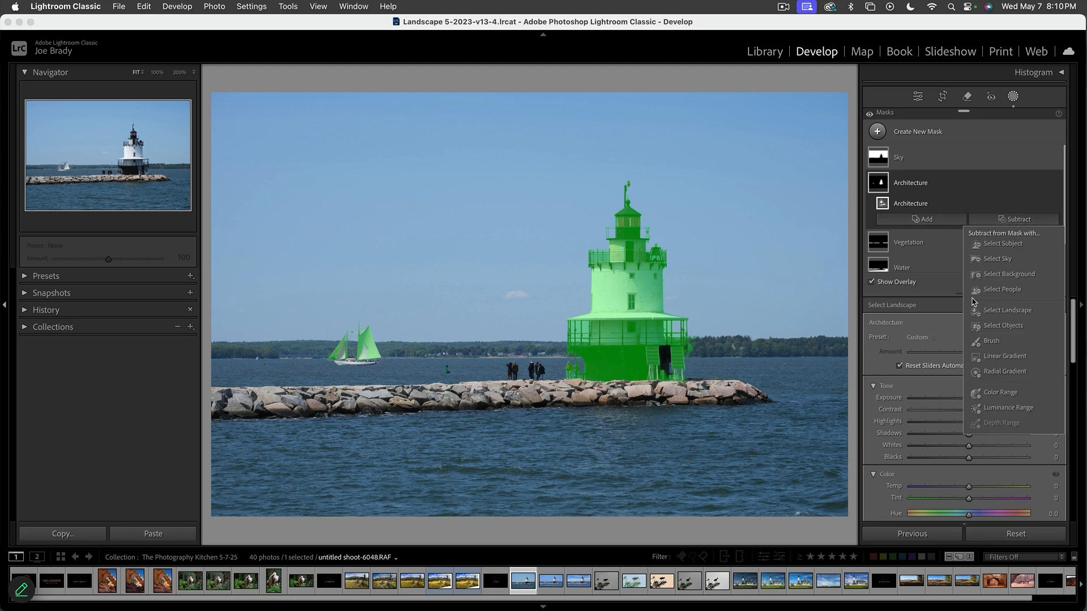
left_click(982, 340)
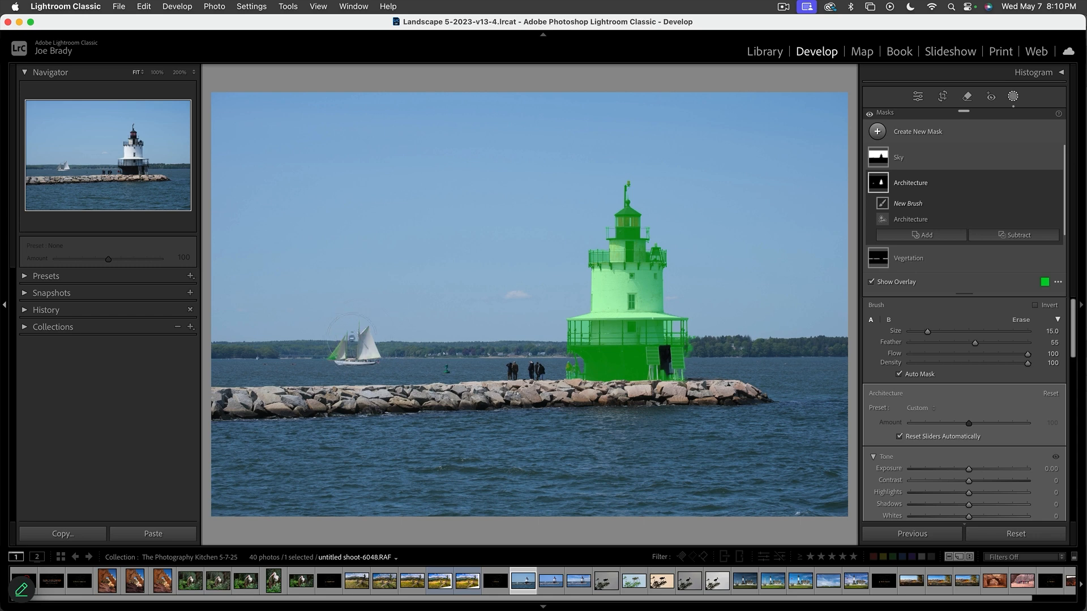
left_click_drag(351, 341, 357, 346)
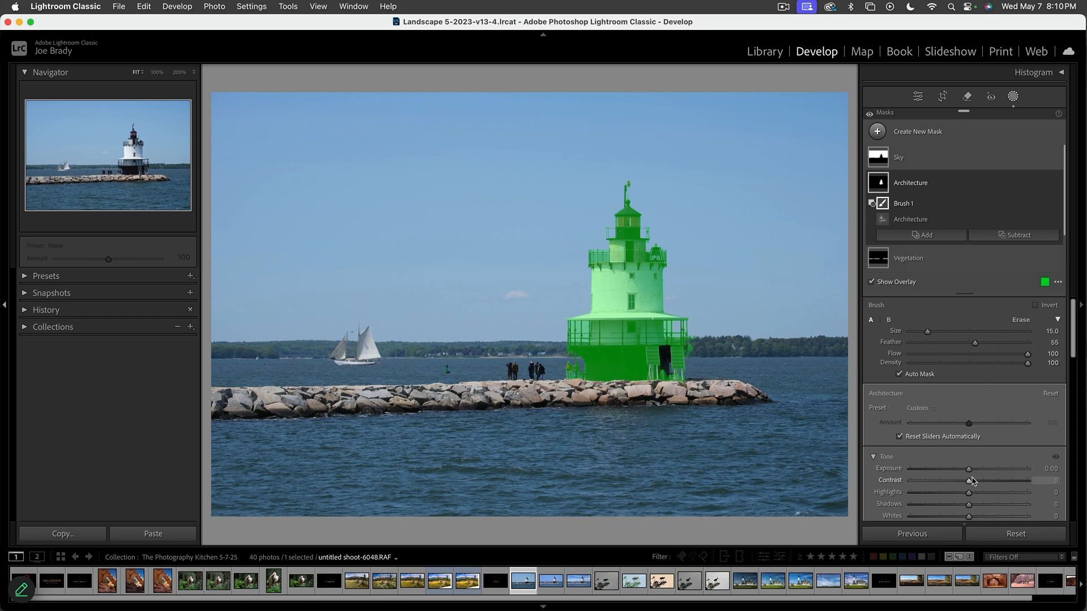
Step: Hide the mask overlay and set the lighthouse mask's Shadows to 67, Highlights to -50 and Exposure to 0.04
key("o")
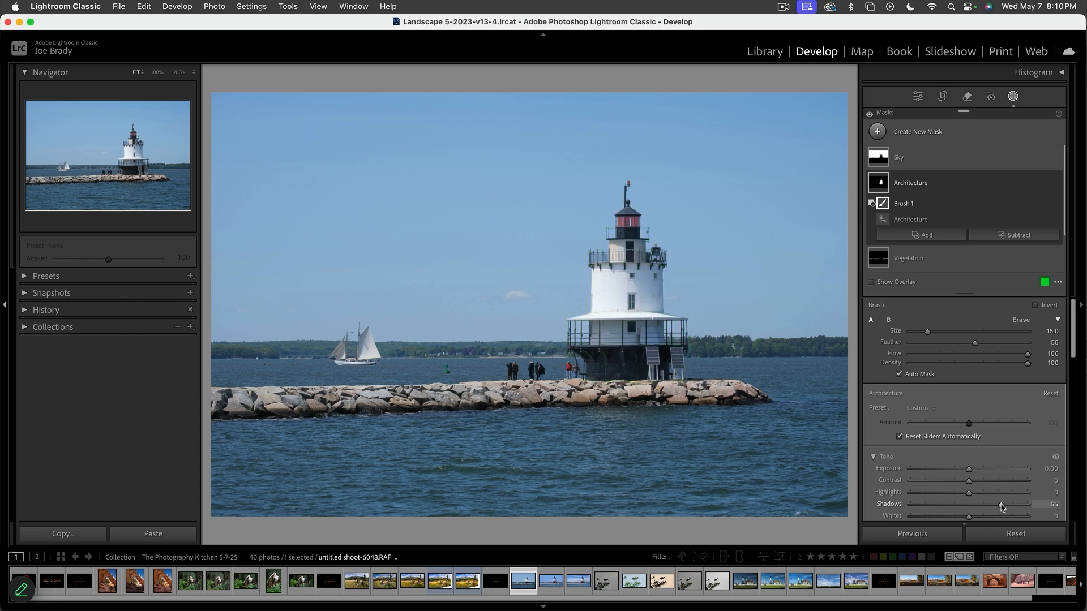
left_click(1008, 504)
scroll(972, 409, "down", 3)
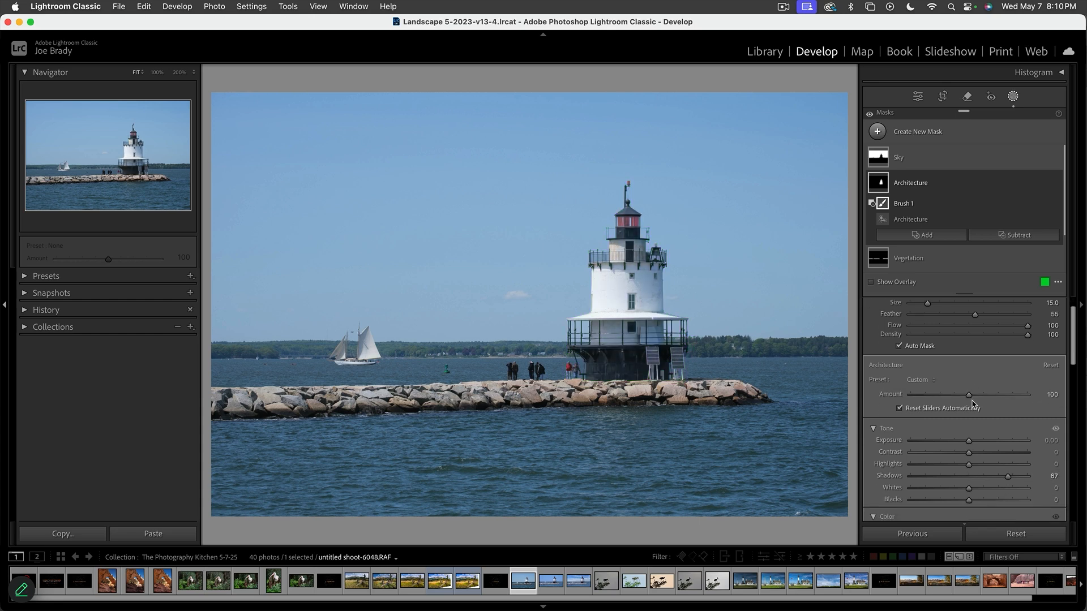
left_click_drag(950, 422, 970, 397)
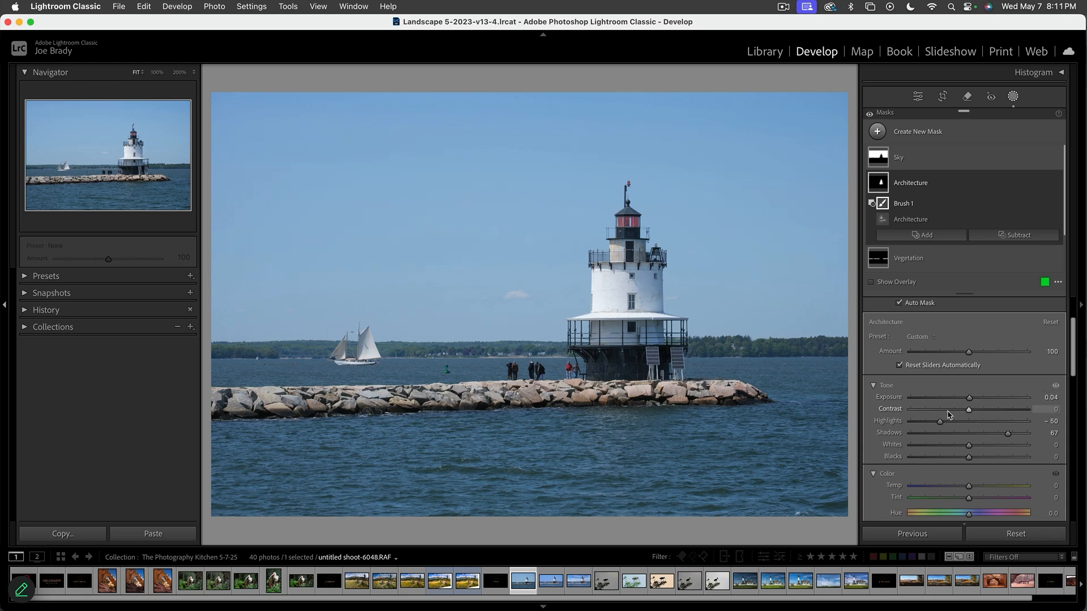
Step: Warm the lighthouse by setting the Architecture mask's Temp to 13
scroll(977, 448, "down", 2)
scroll(977, 448, "down", 1)
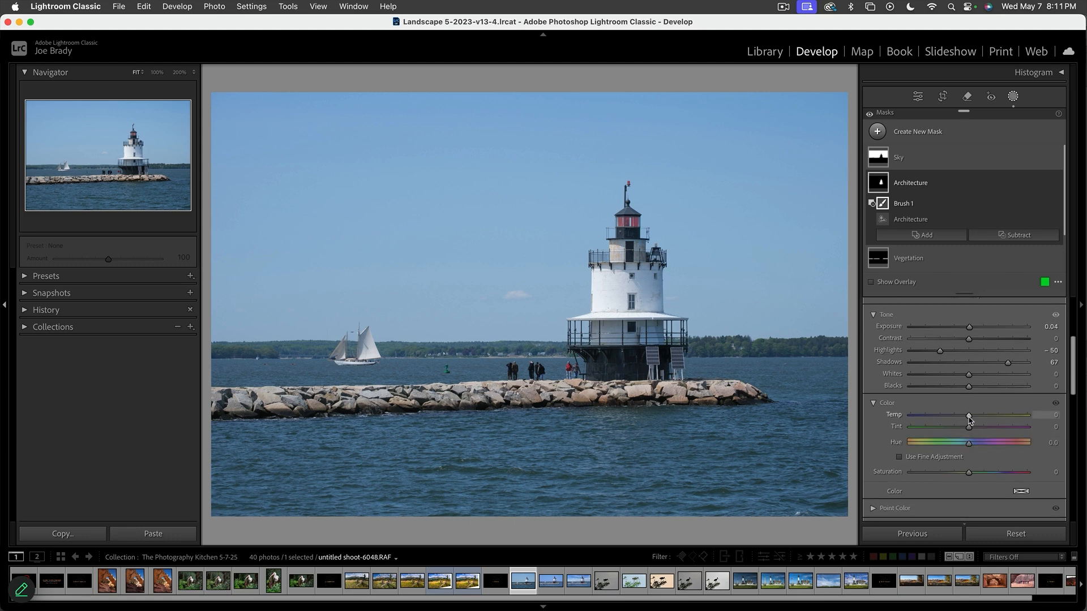
mouse_move(969, 419)
left_mouse_down()
mouse_move(981, 419)
mouse_move(959, 419)
mouse_move(976, 419)
left_mouse_up()
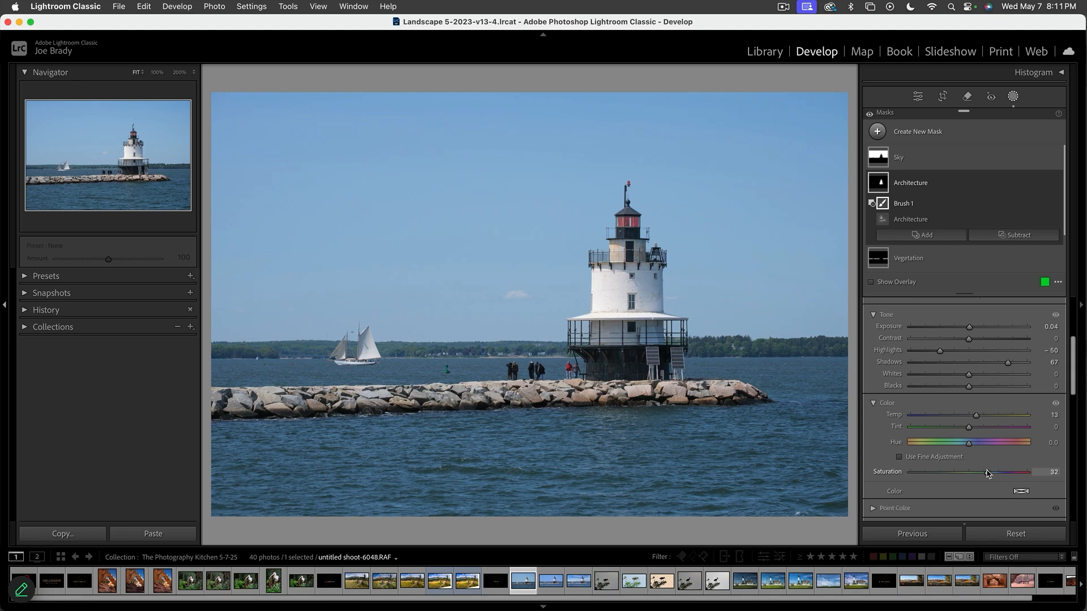
Step: Set the lighthouse Architecture mask's Saturation to 36 and deselect the mask
left_click_drag(987, 474, 989, 473)
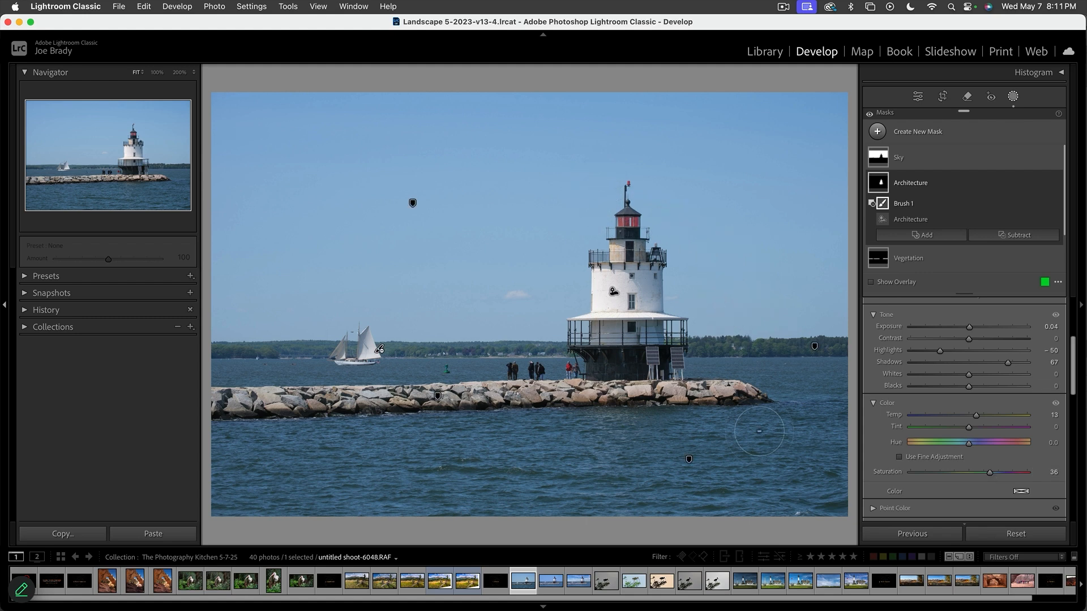
key("Escape")
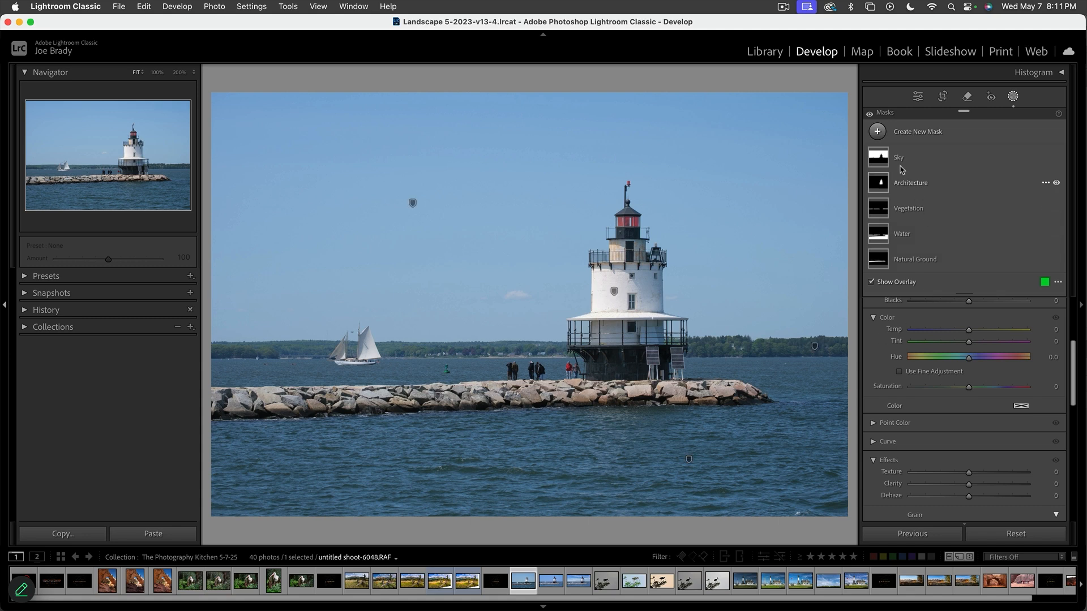
Step: Cool and deepen the sky by setting the Sky mask's Temp to -18 and Dehaze to 12
left_click(882, 160)
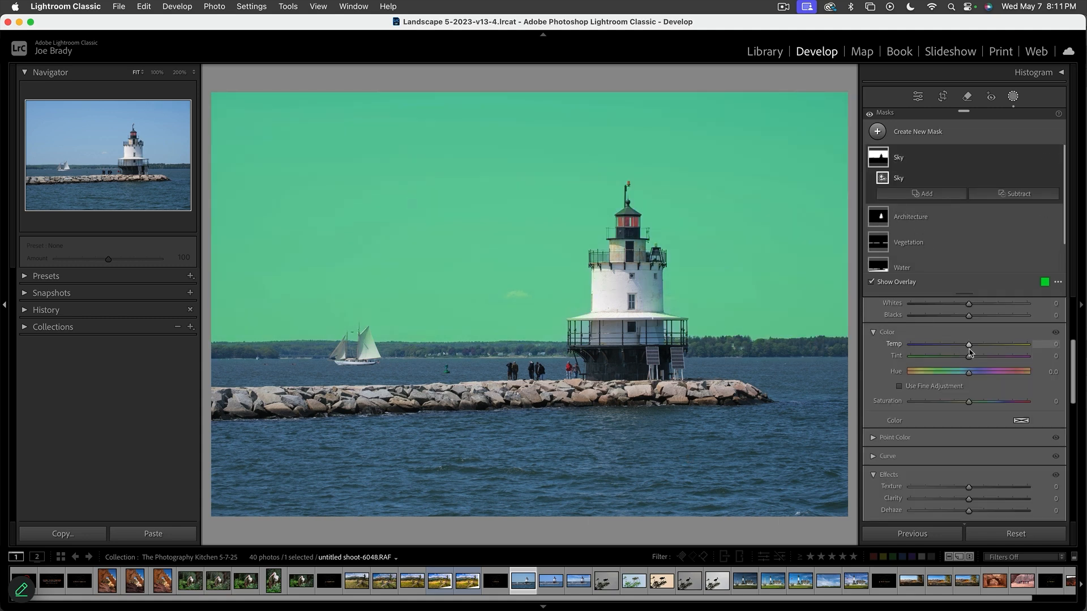
left_click_drag(970, 349, 960, 348)
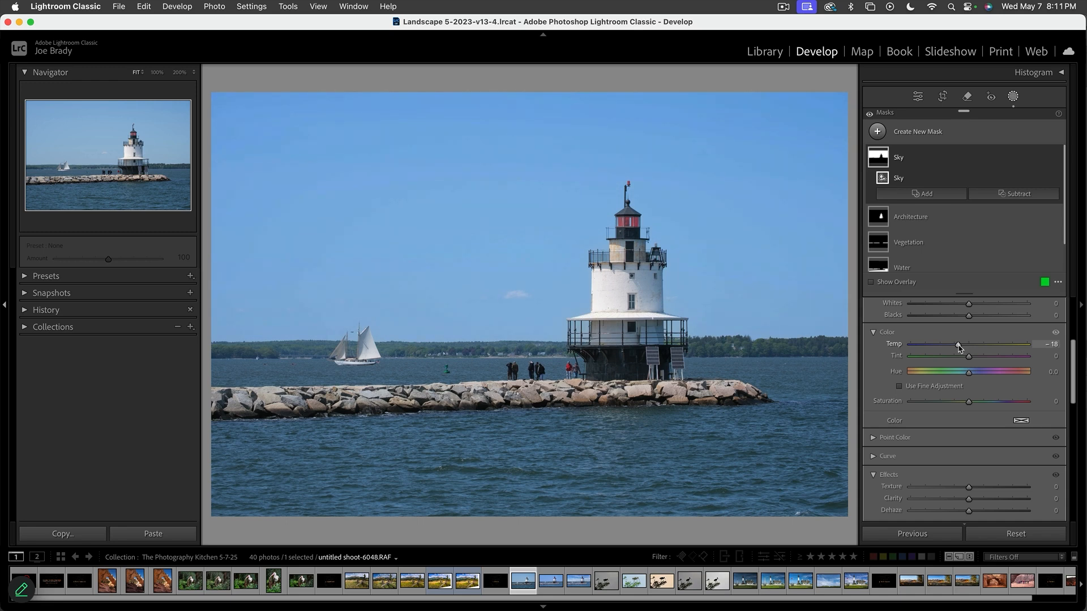
scroll(977, 475, "down", 3)
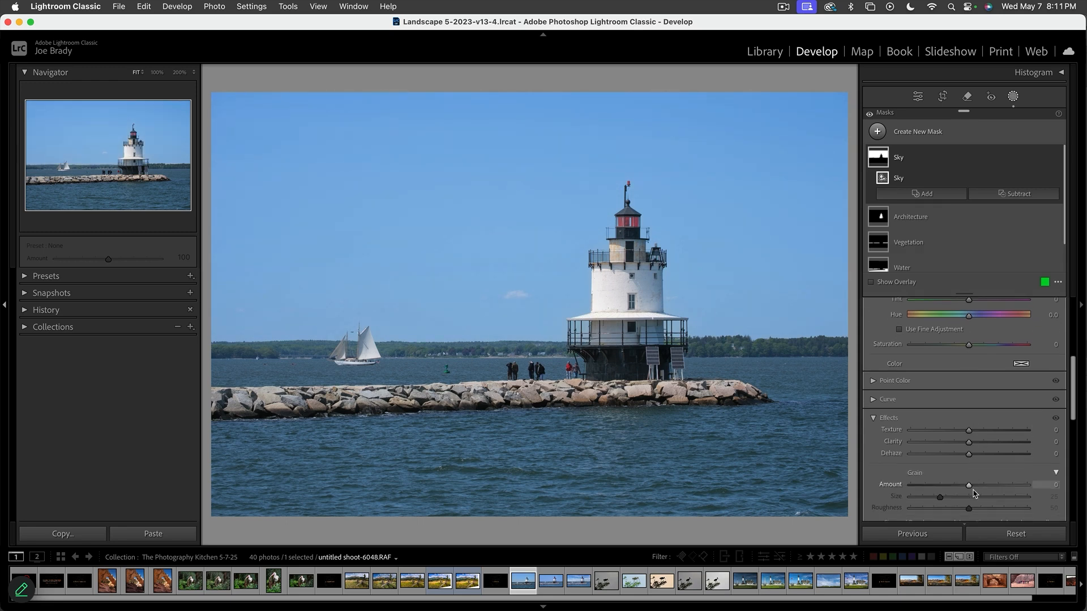
left_click_drag(970, 452, 976, 451)
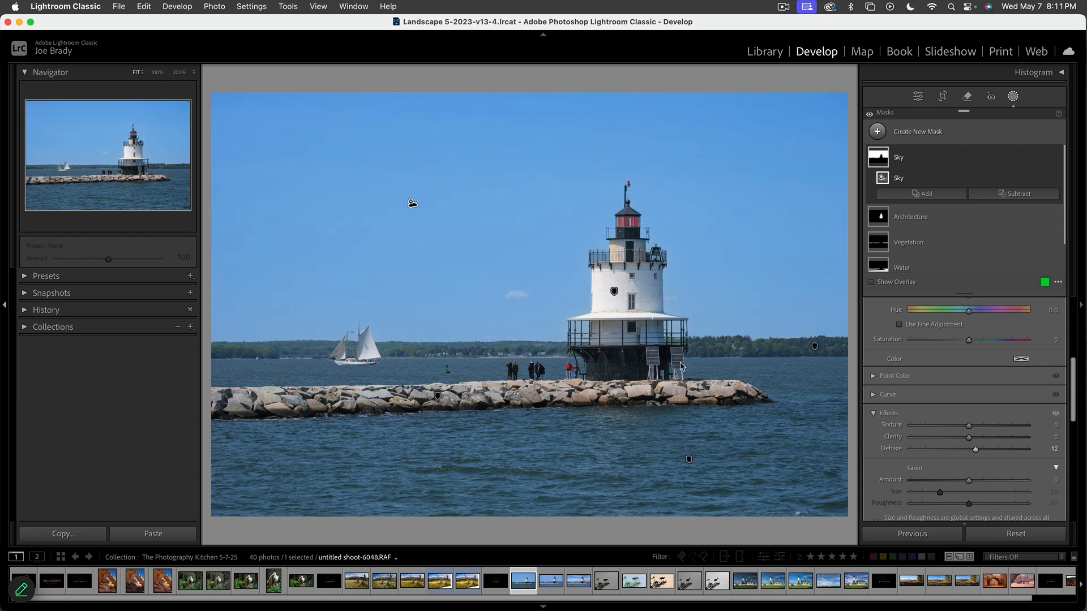
left_click(742, 380)
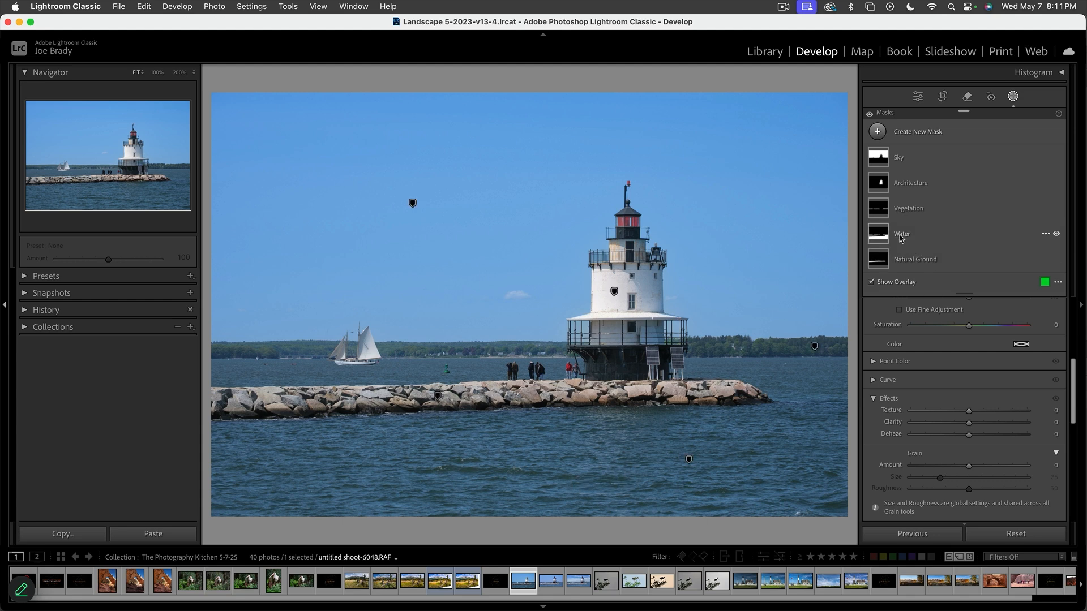
Step: Brighten and cool the sea by setting the Water mask's Exposure to 0.42, Temp to -13 and Tint to 9
left_click(879, 236)
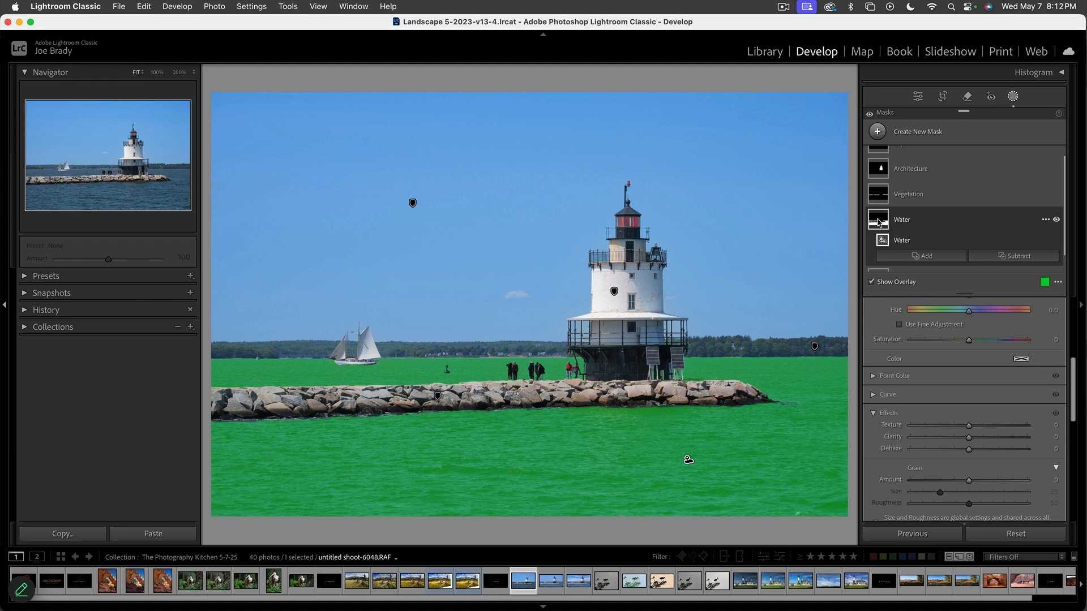
scroll(965, 409, "up", 4)
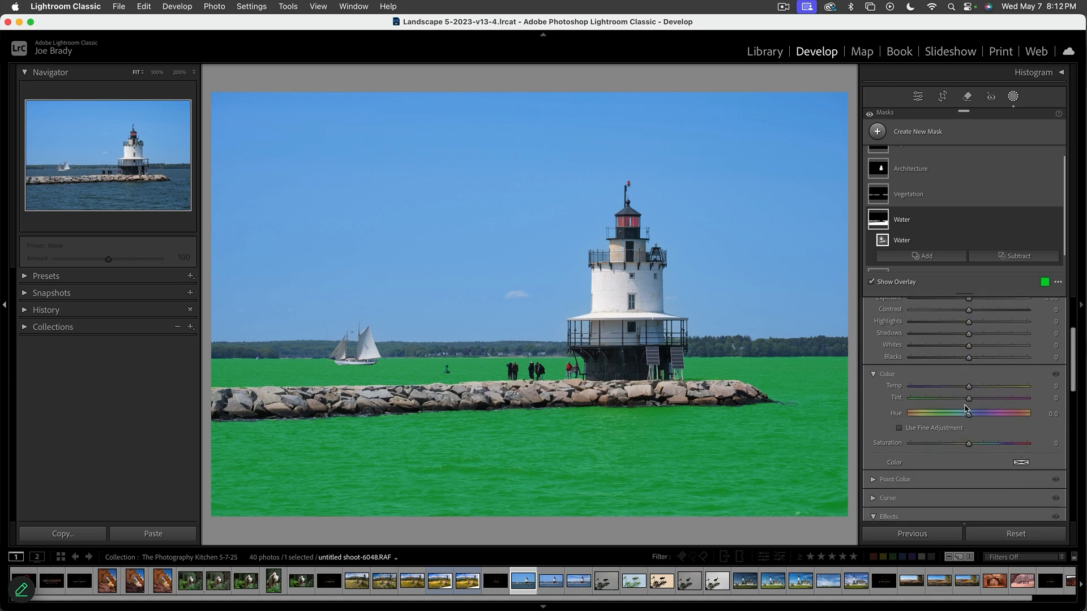
scroll(965, 409, "up", 5)
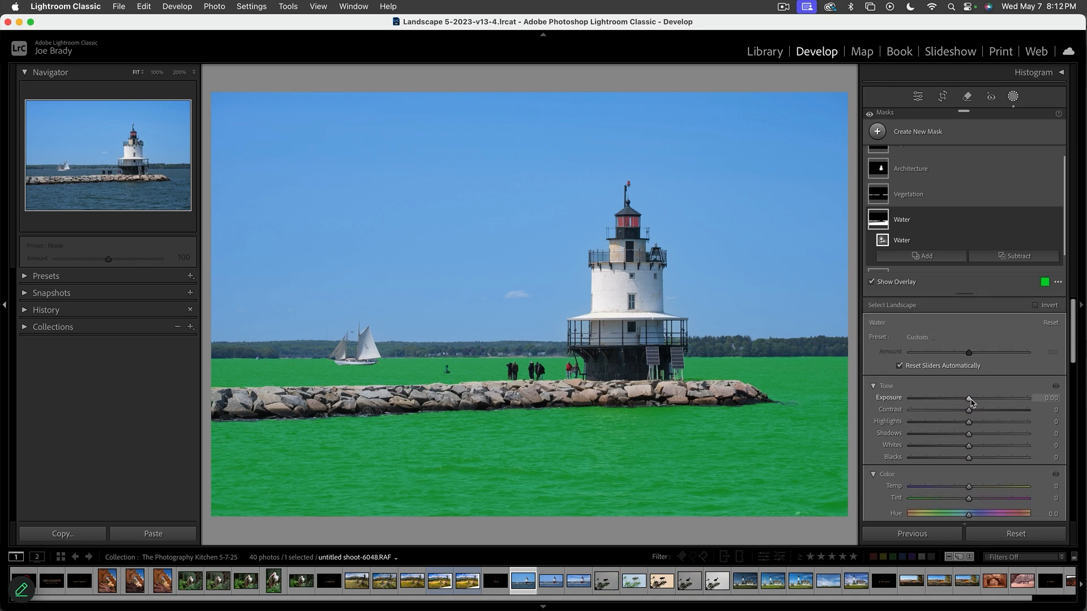
left_click_drag(971, 402, 976, 401)
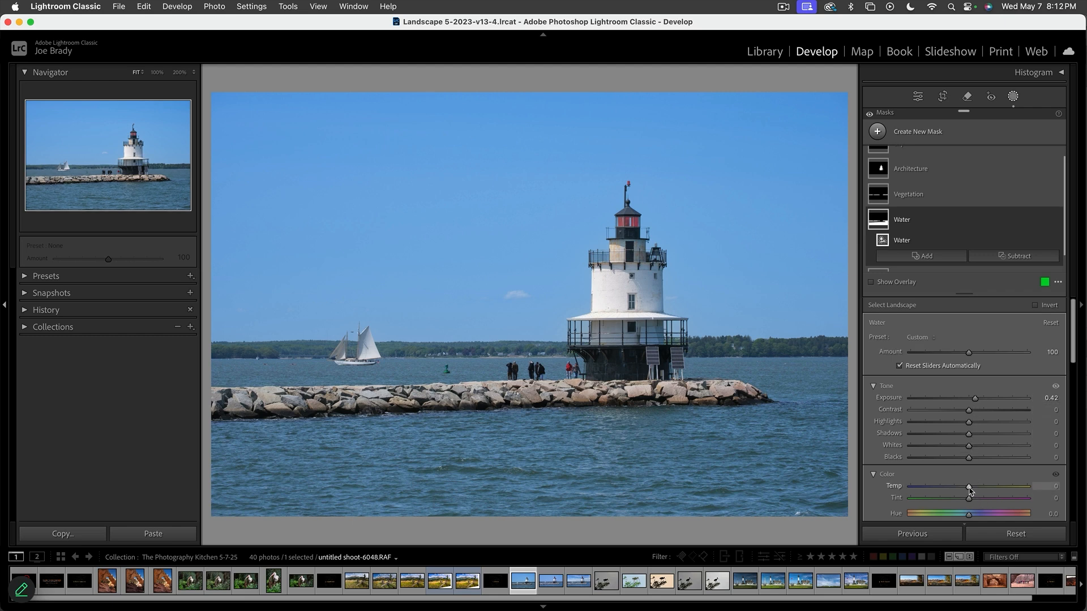
left_click_drag(970, 491, 962, 491)
left_click_drag(961, 490, 974, 501)
Step: Warm and lighten the breakwater rocks by setting the Natural Ground mask's Temp to 18 and Shadows to 57
scroll(945, 212, "up", 1)
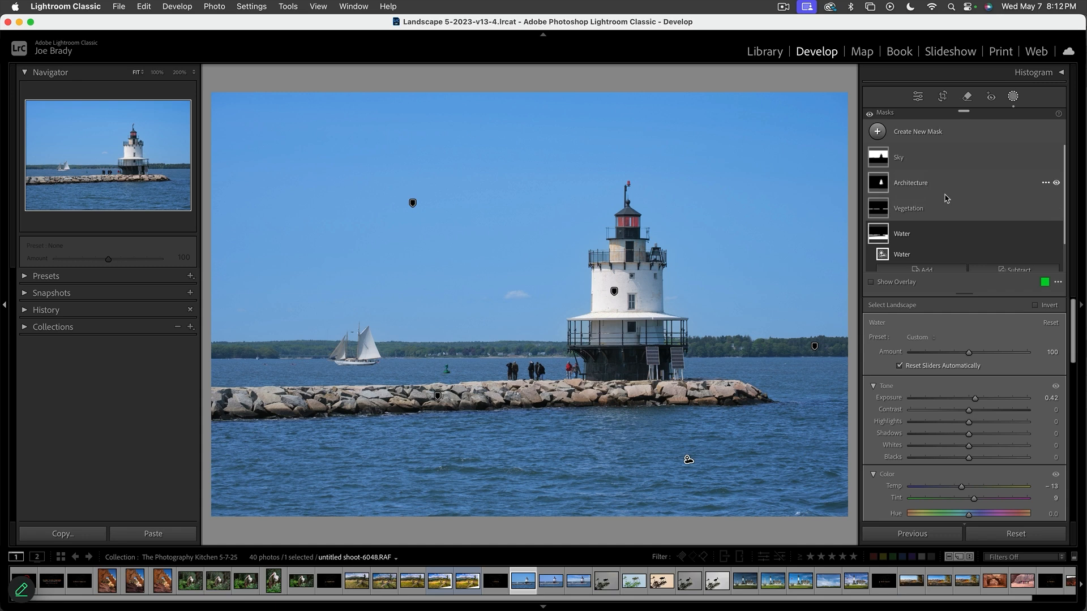
scroll(944, 198, "down", 2)
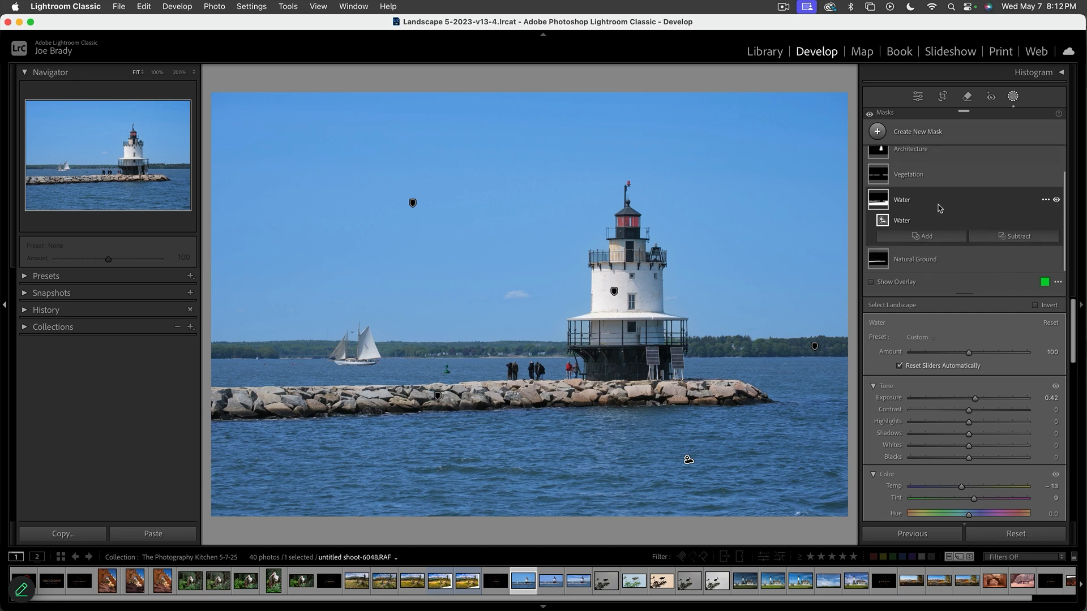
left_click(915, 260)
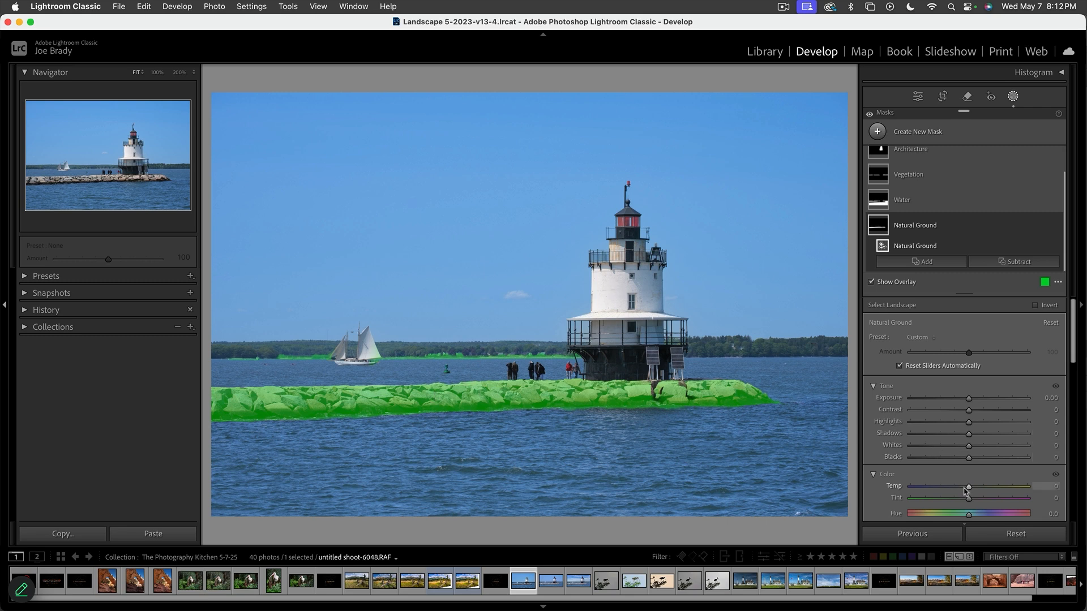
left_click_drag(969, 486, 978, 486)
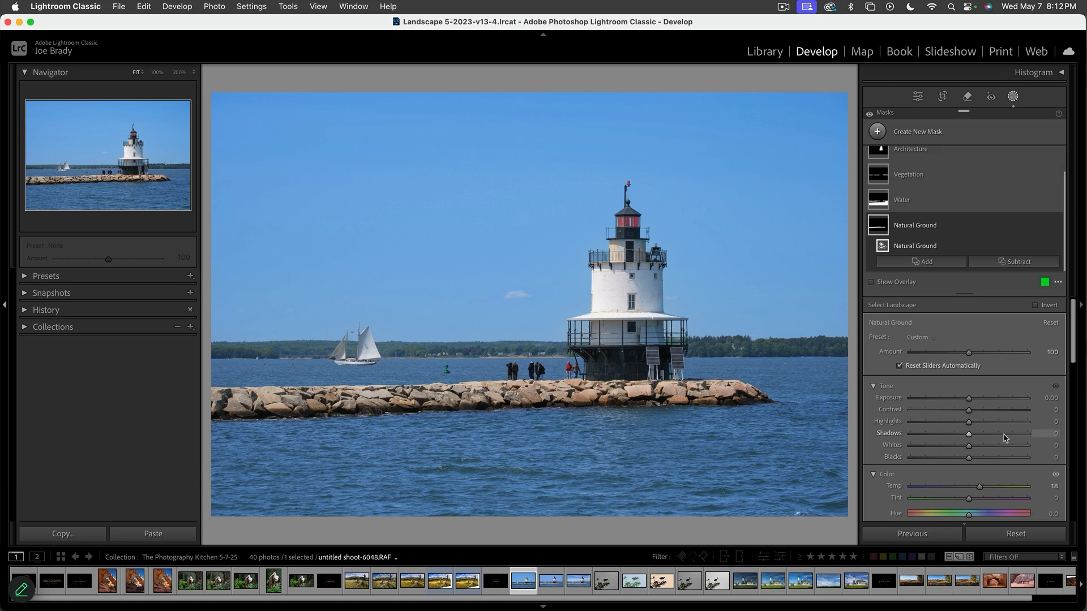
left_click_drag(1004, 434, 1002, 434)
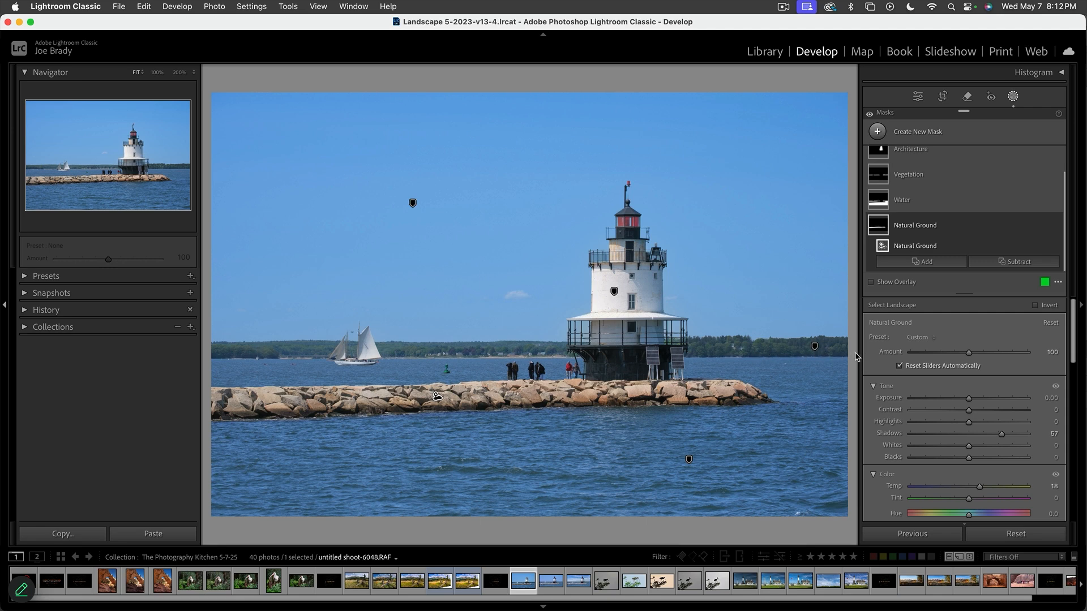
Step: Adjust the distant tree line by setting the Vegetation mask's Dehaze to 28 and Temp to 8
left_click(916, 177)
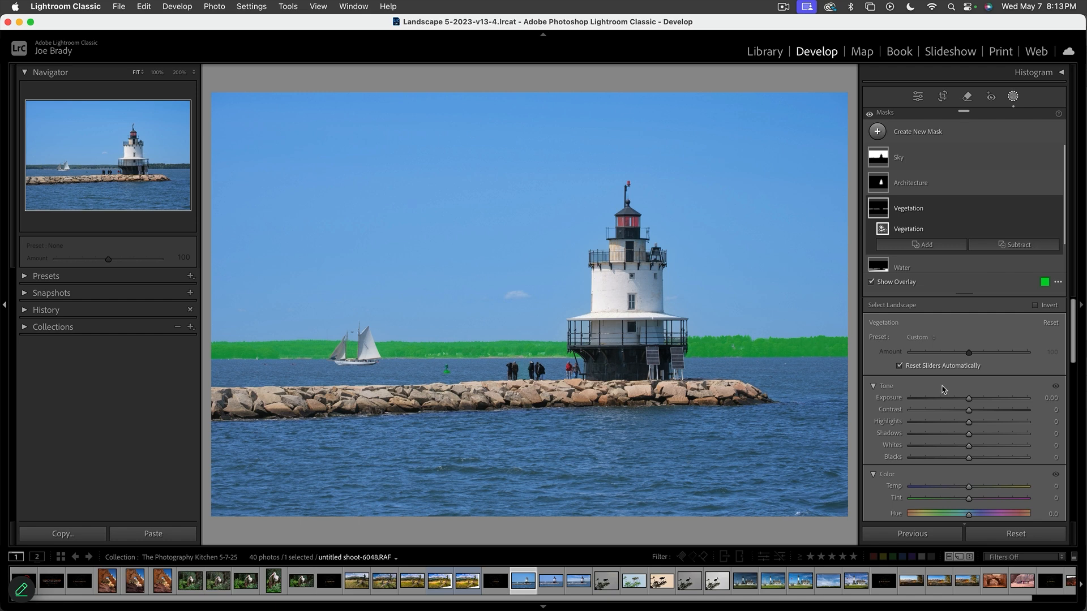
scroll(964, 412, "down", 3)
scroll(964, 412, "down", 5)
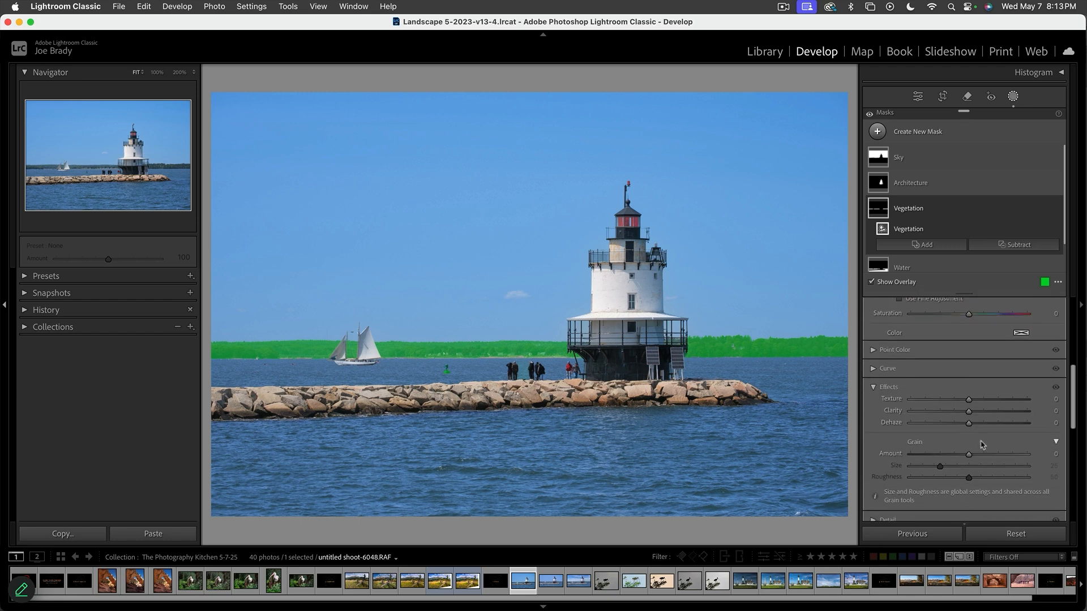
left_click(985, 426)
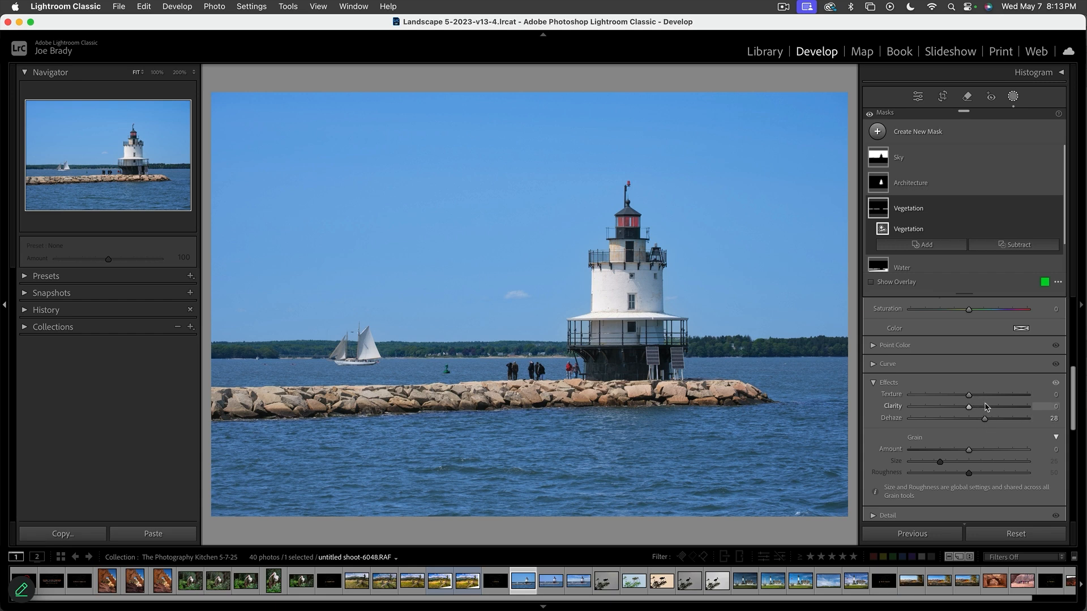
scroll(985, 407, "up", 5)
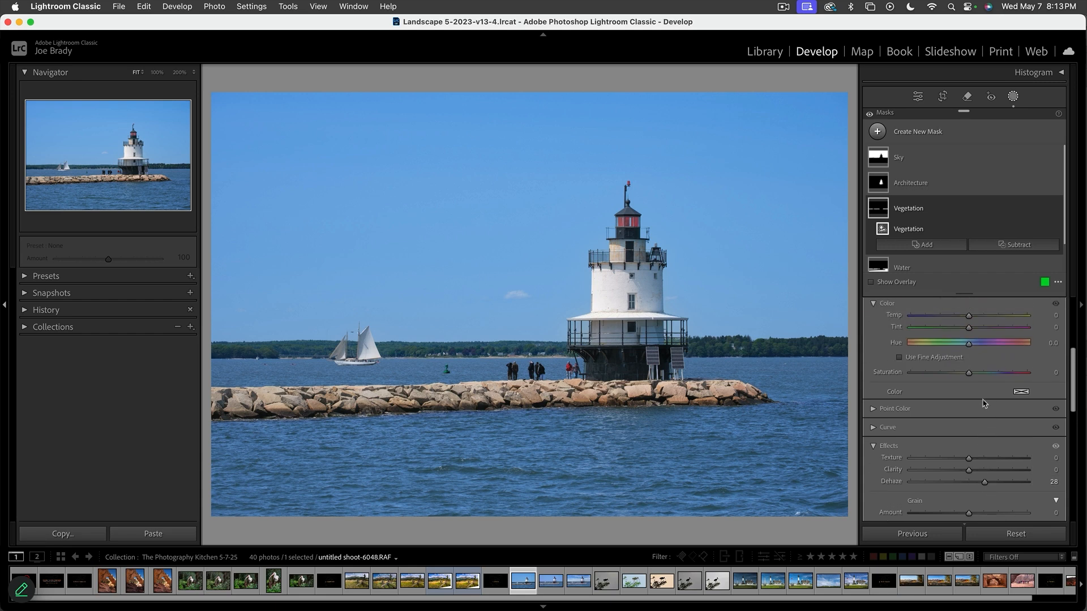
scroll(983, 403, "up", 3)
left_click_drag(968, 350, 974, 353)
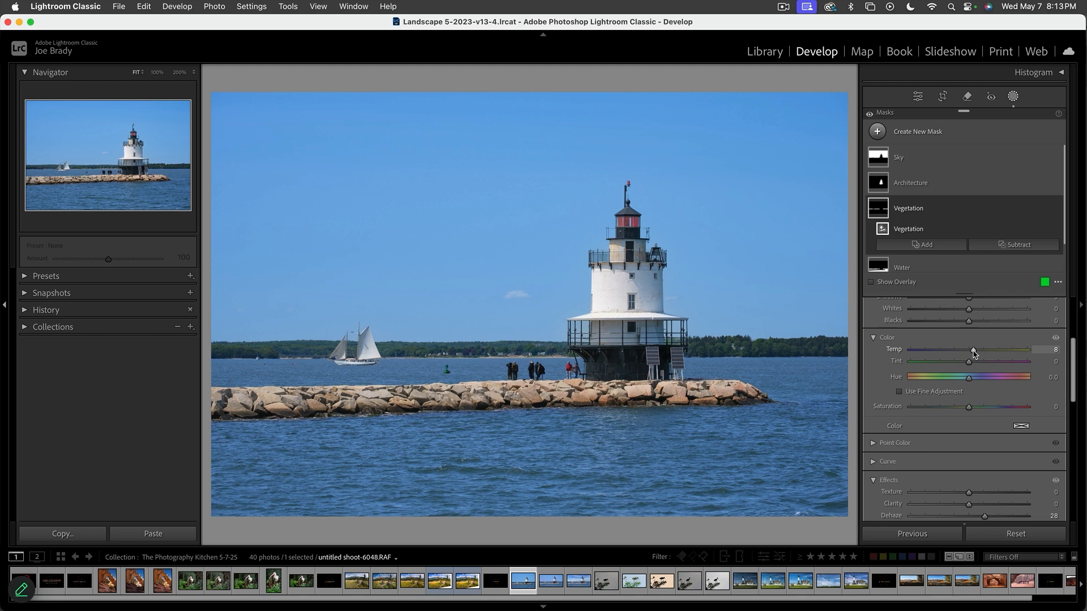
Step: Create a virtual copy of the edited lighthouse photo and reset the adjustments on the source version
key("super+'")
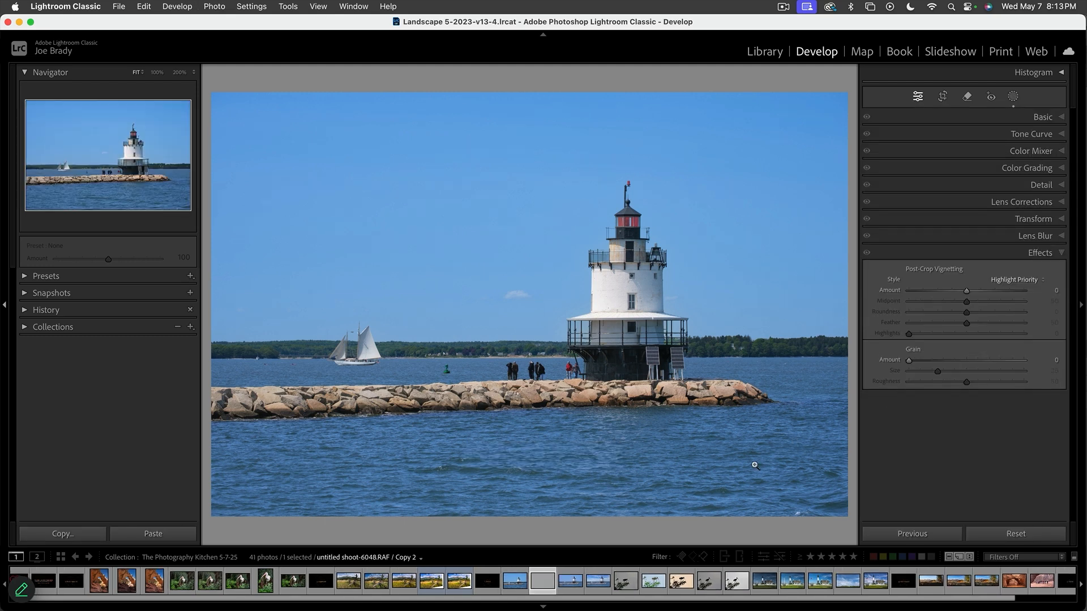
left_click(515, 579)
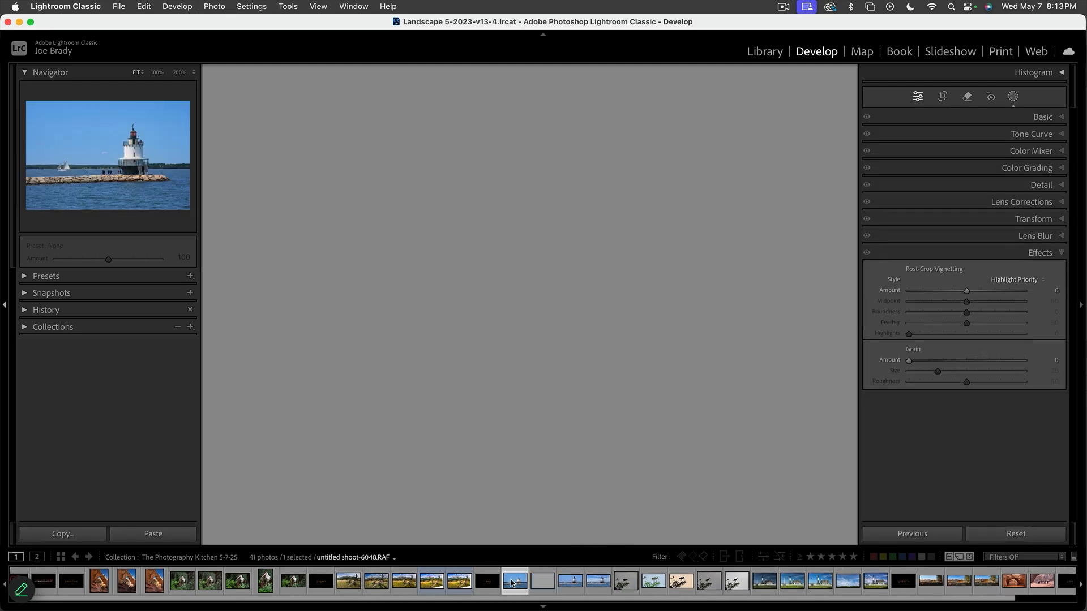
left_click(991, 537)
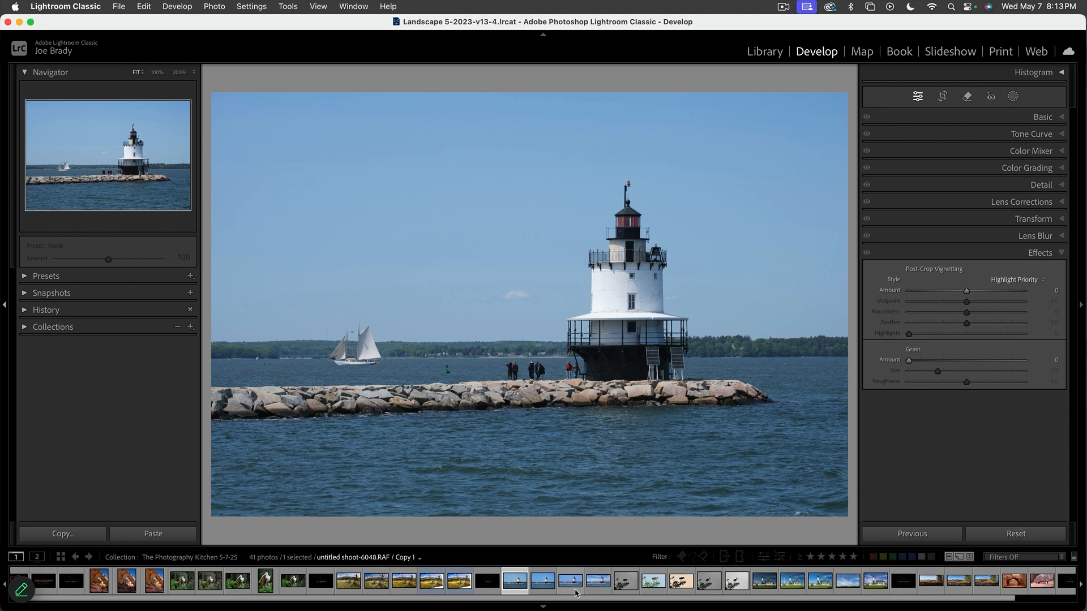
Step: Compare the reset lighthouse photo with the edited copy in full screen and examine the people on the breakwater up close
left_click(544, 580, "super")
key("f")
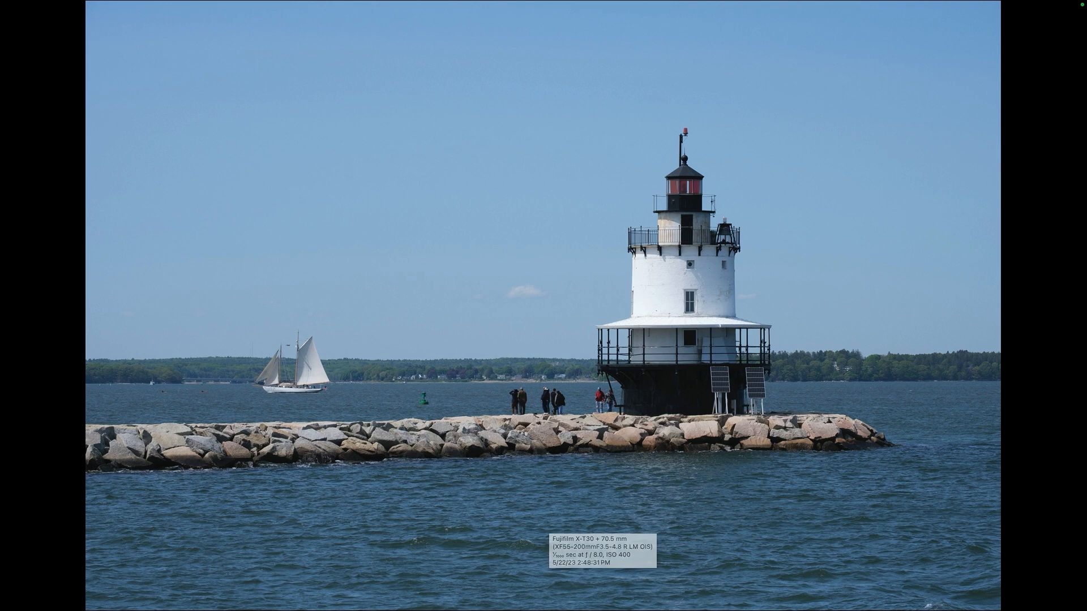
key("Left")
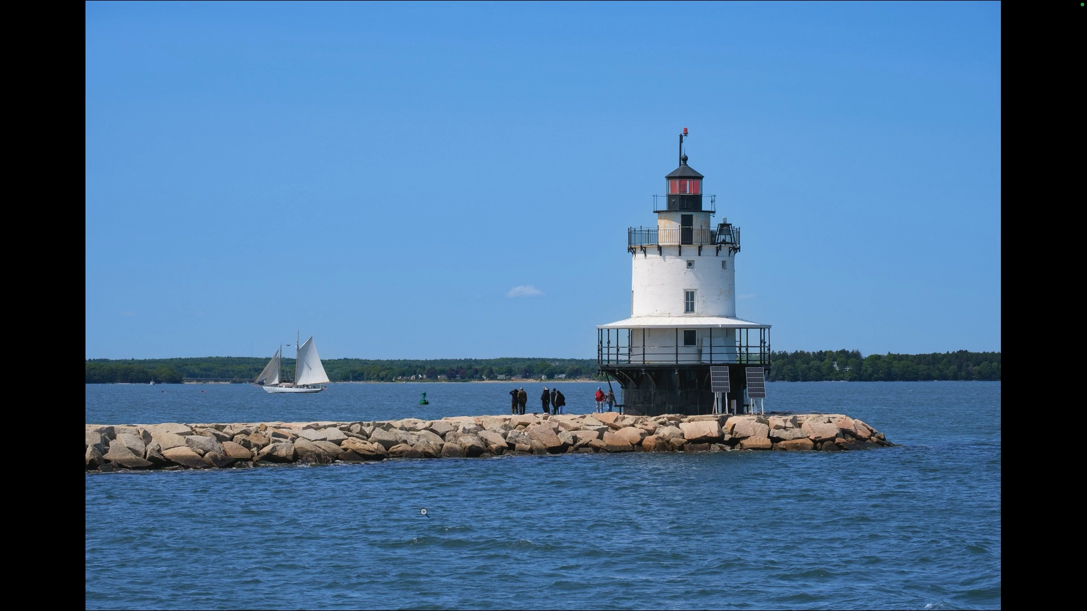
scroll(598, 407, "up", 2)
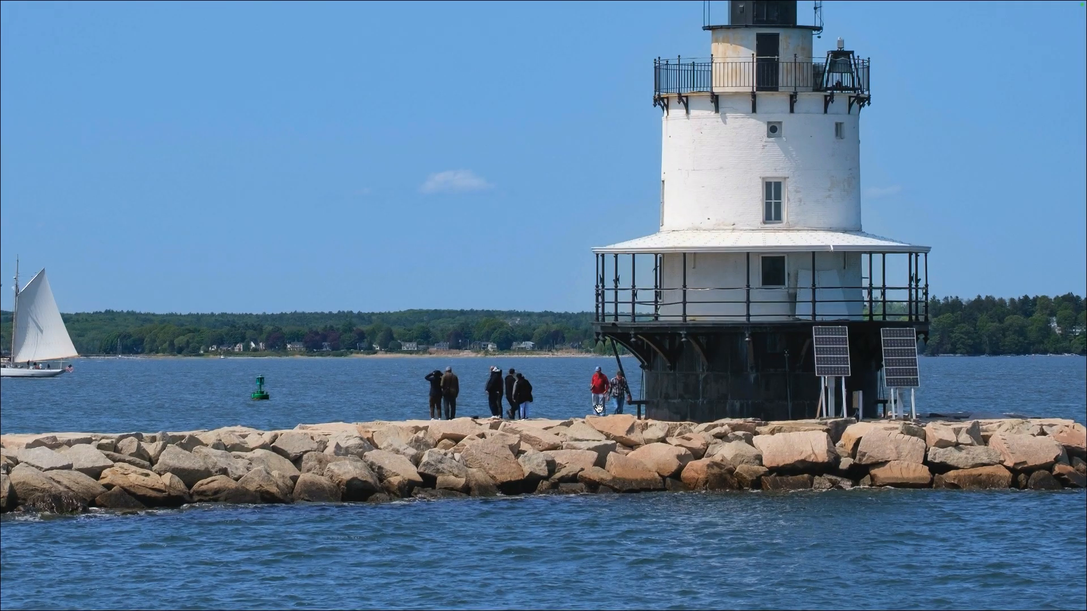
left_click(599, 408)
left_click(599, 410)
left_click(599, 409)
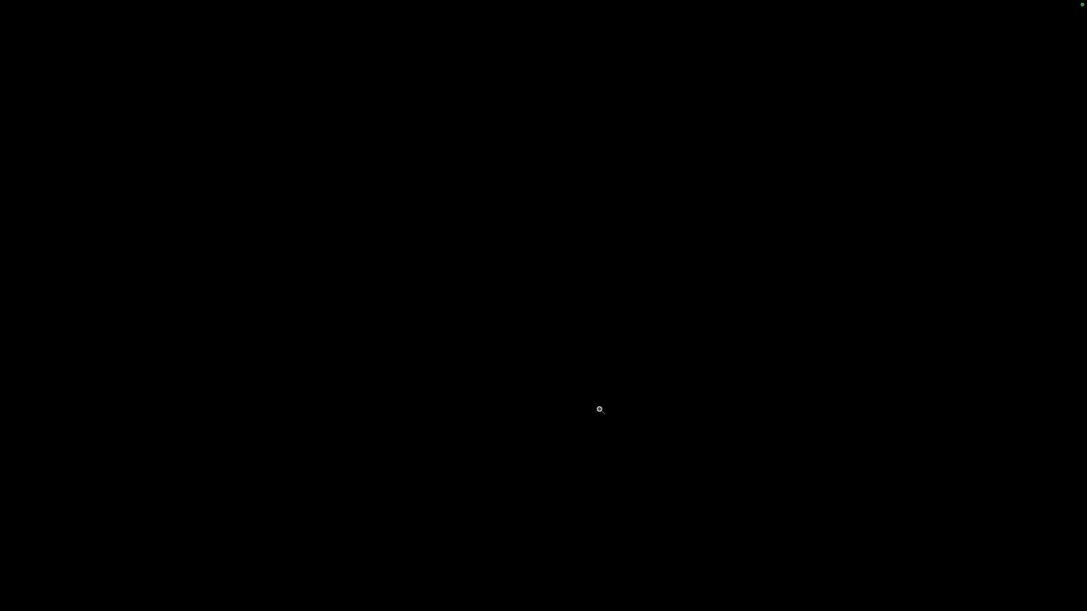
left_click(598, 408)
left_click(598, 408)
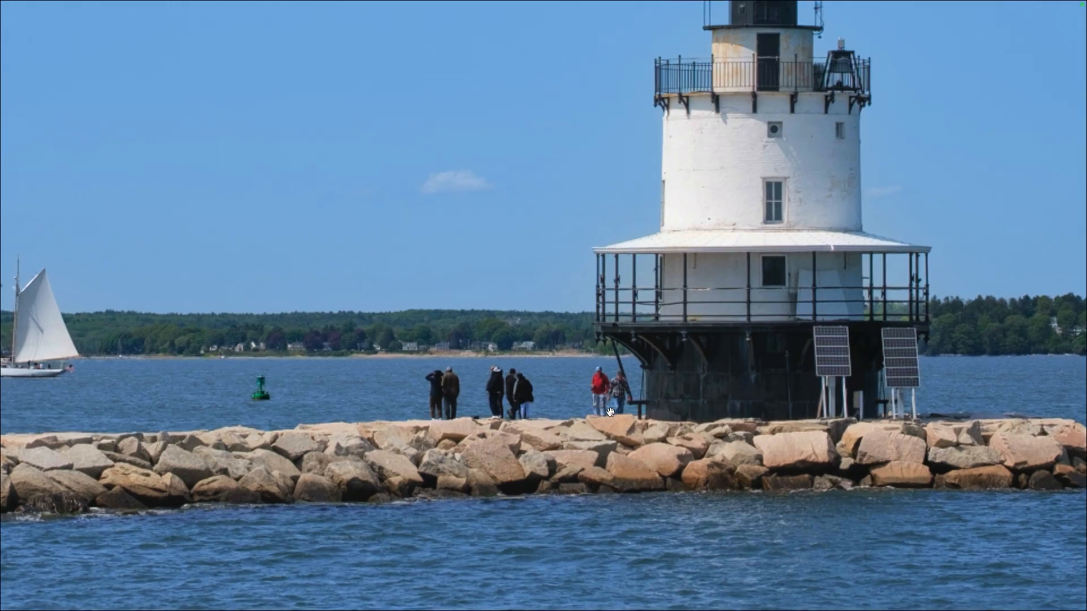
left_click(604, 376)
left_click(644, 443)
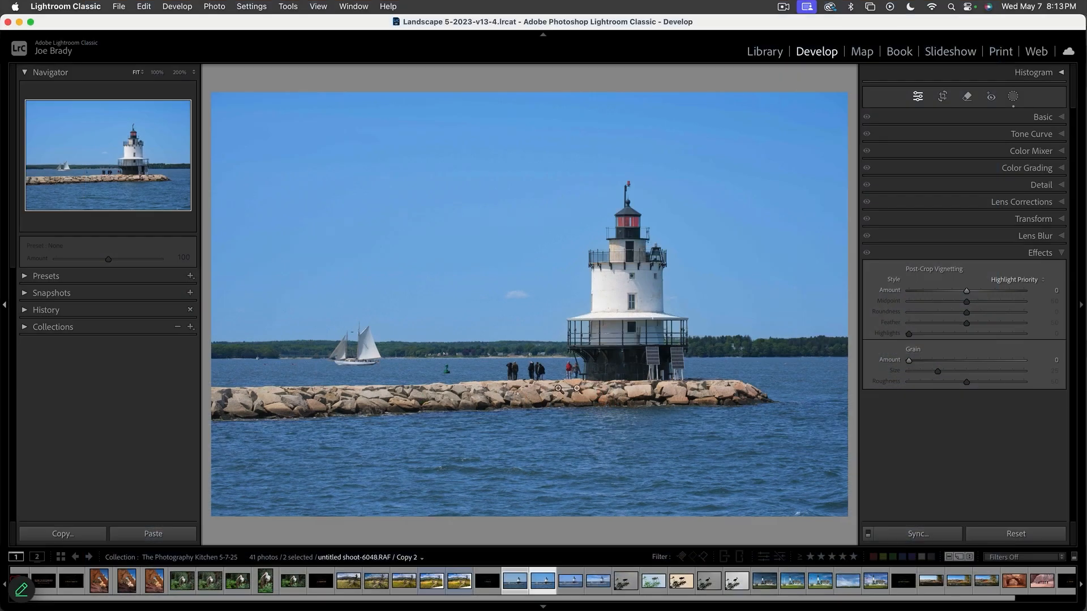
Step: Mark the left pair and the middle group of people on the breakwater for generative removal at 200% zoom
left_click(966, 96)
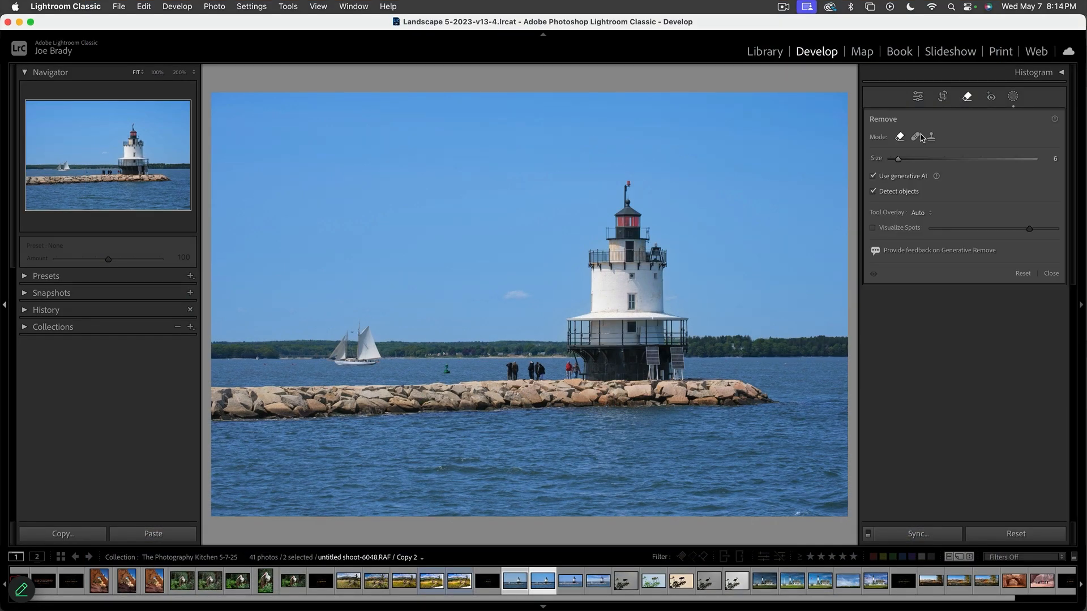
left_click(178, 72)
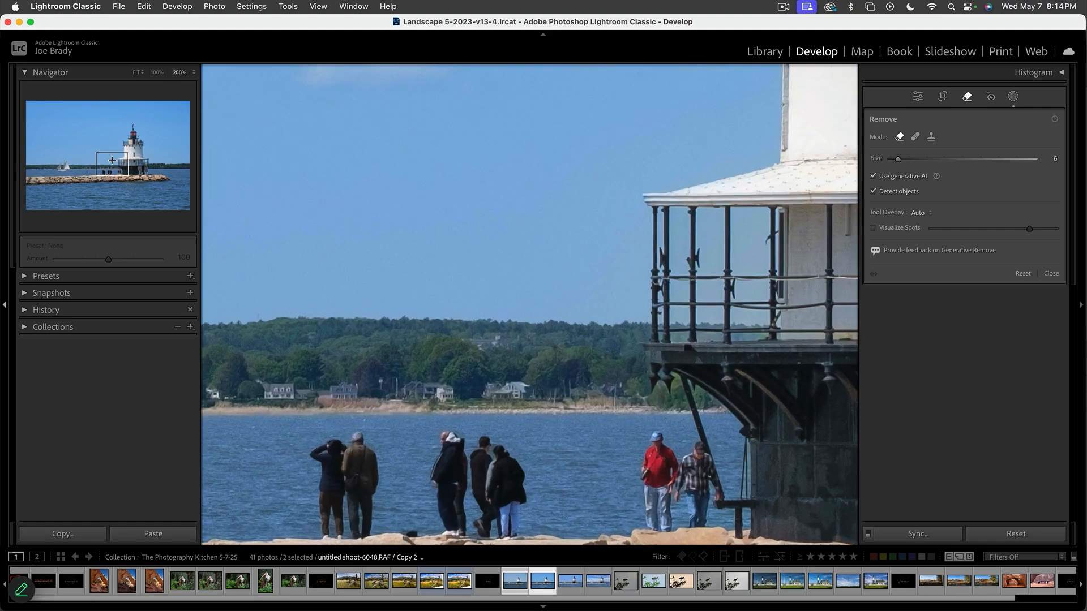
left_click_drag(112, 164, 109, 170)
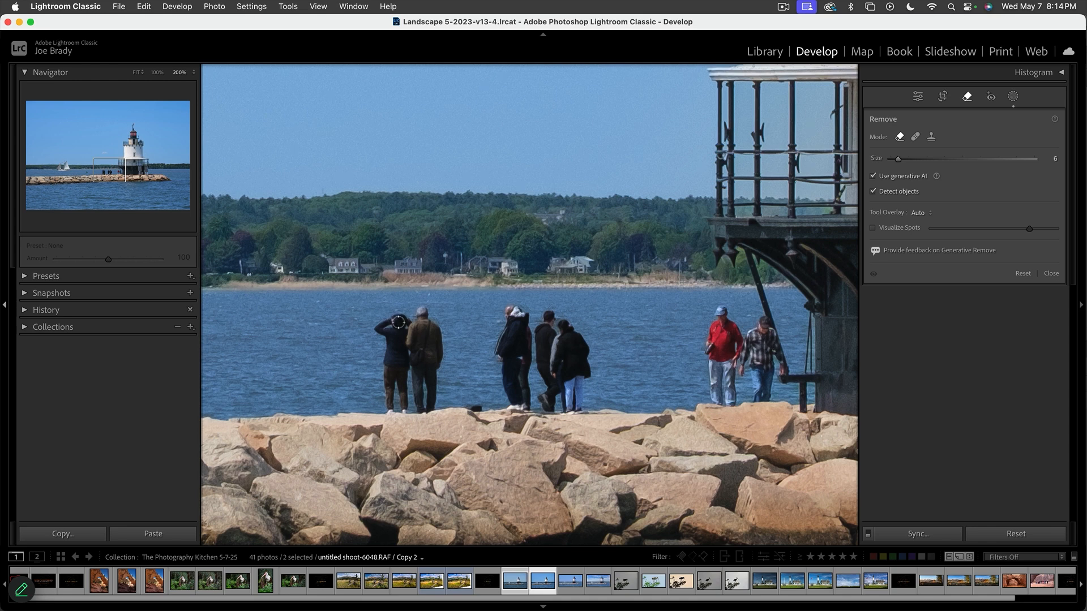
scroll(398, 322, "up", 5)
mouse_move(416, 318)
left_mouse_down()
mouse_move(433, 391)
mouse_move(429, 404)
mouse_move(397, 403)
mouse_move(379, 340)
mouse_move(409, 339)
mouse_move(425, 384)
mouse_move(426, 338)
mouse_move(443, 360)
left_mouse_up()
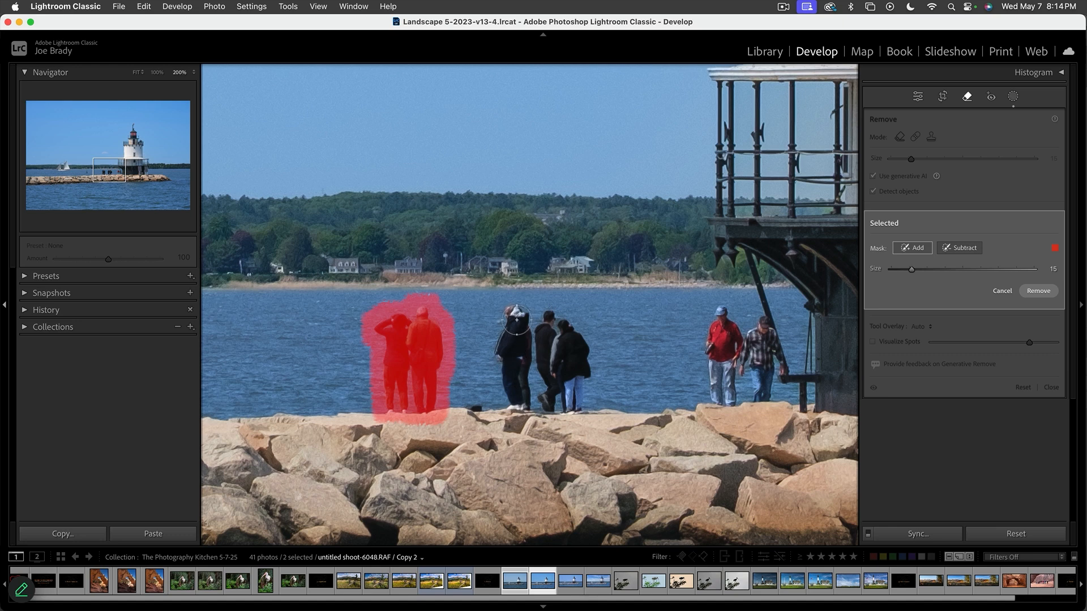
mouse_move(517, 320)
left_mouse_down()
mouse_move(510, 397)
mouse_move(575, 401)
mouse_move(577, 338)
mouse_move(551, 319)
mouse_move(553, 373)
mouse_move(564, 354)
mouse_move(542, 387)
mouse_move(528, 387)
mouse_move(518, 351)
left_mouse_up()
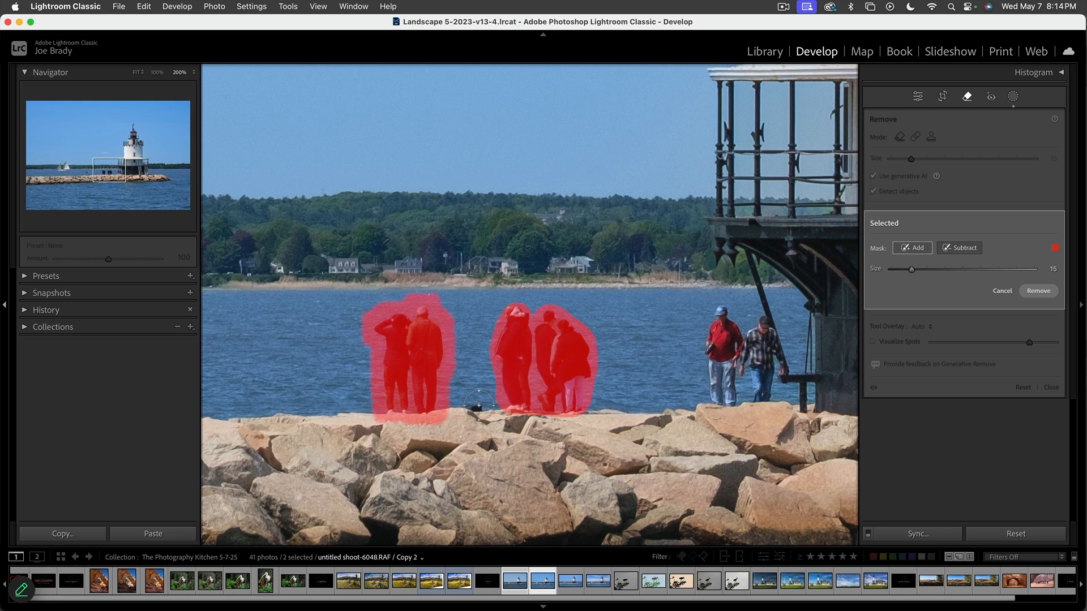
Step: Add the small dark object between the two groups to the removal mask, run Generative Remove and undo it
scroll(479, 407, "down", 6)
scroll(482, 407, "up", 2)
left_click(477, 407)
left_click(1044, 293)
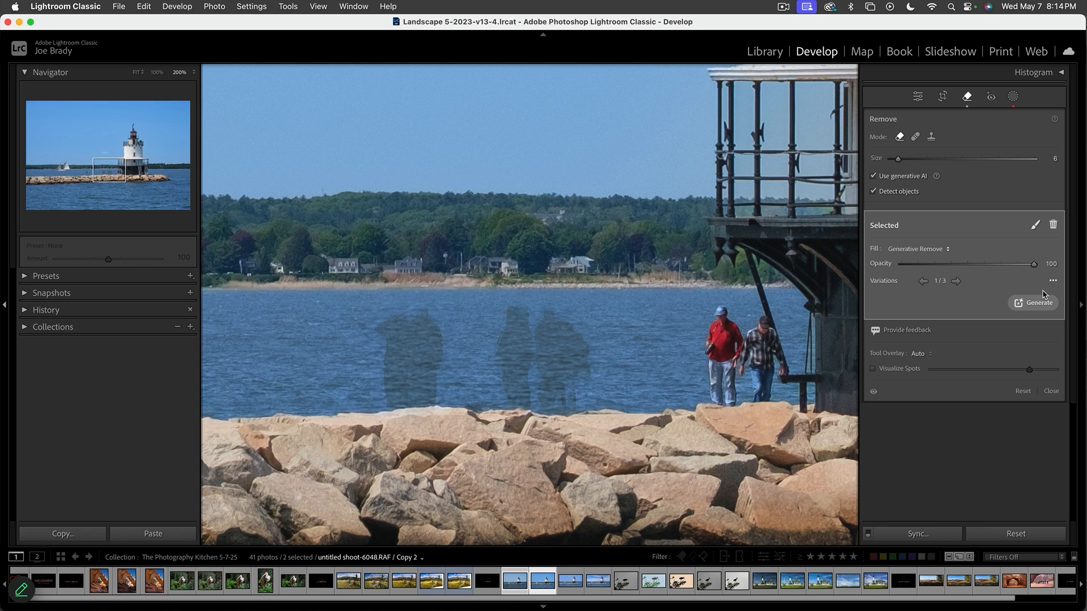
key("super")
key("super+z")
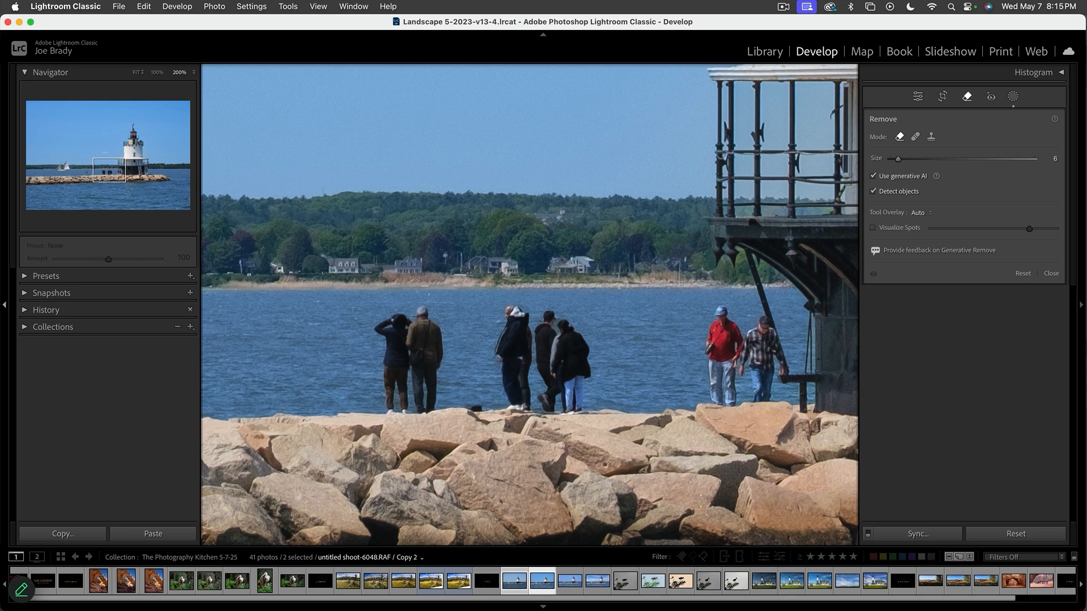
Step: Open the lighthouse photo in Photoshop and duplicate its Background layer
key("super+0")
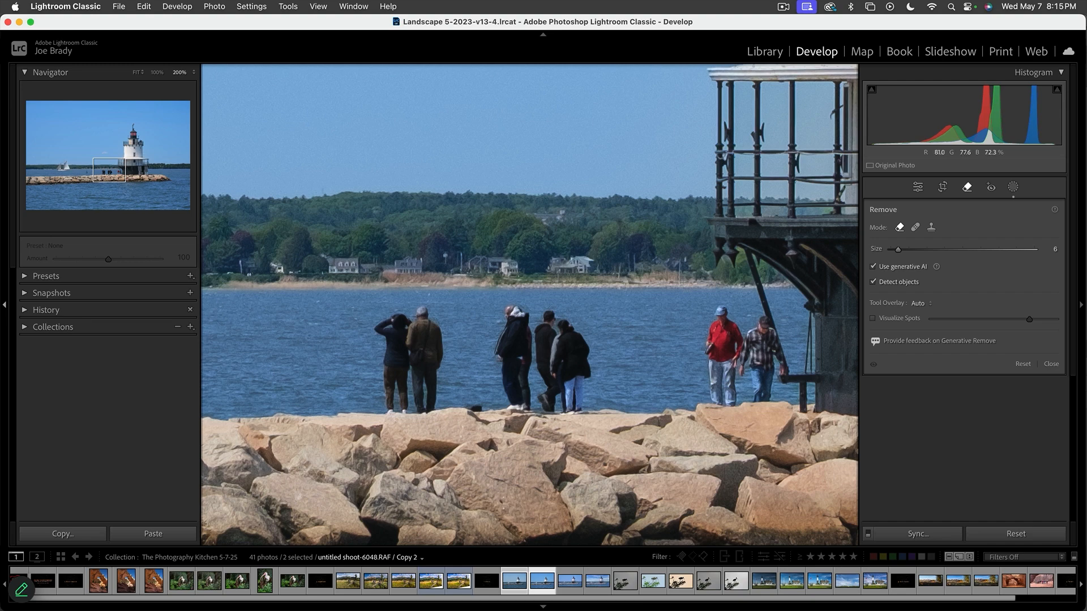
left_click(543, 583)
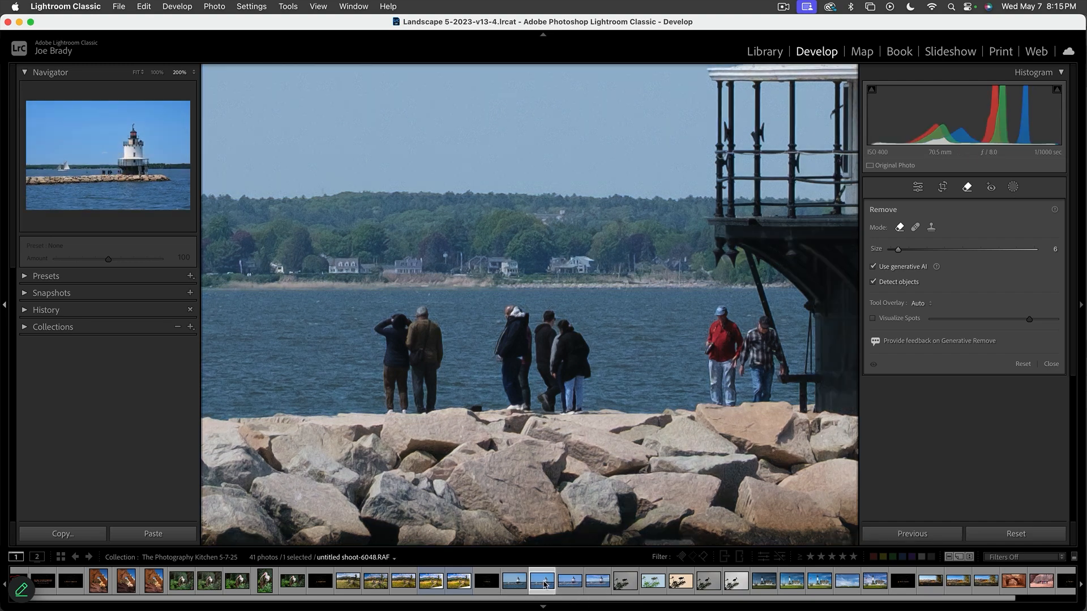
key("z")
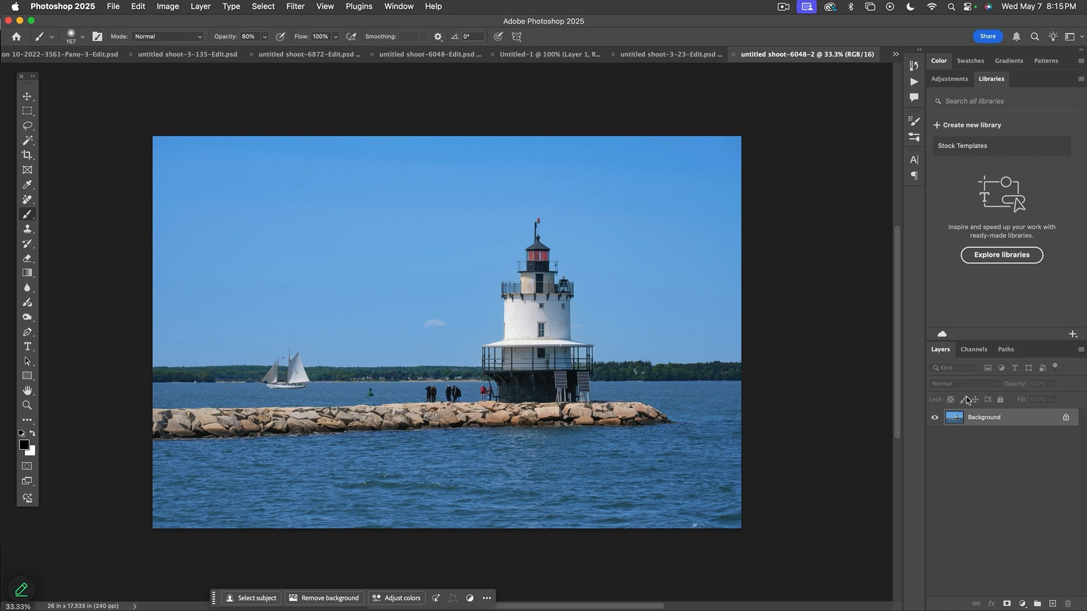
key("super+j")
Step: Lasso the leftmost pair of people on the breakwater, including a margin of surrounding water and rock
key("z")
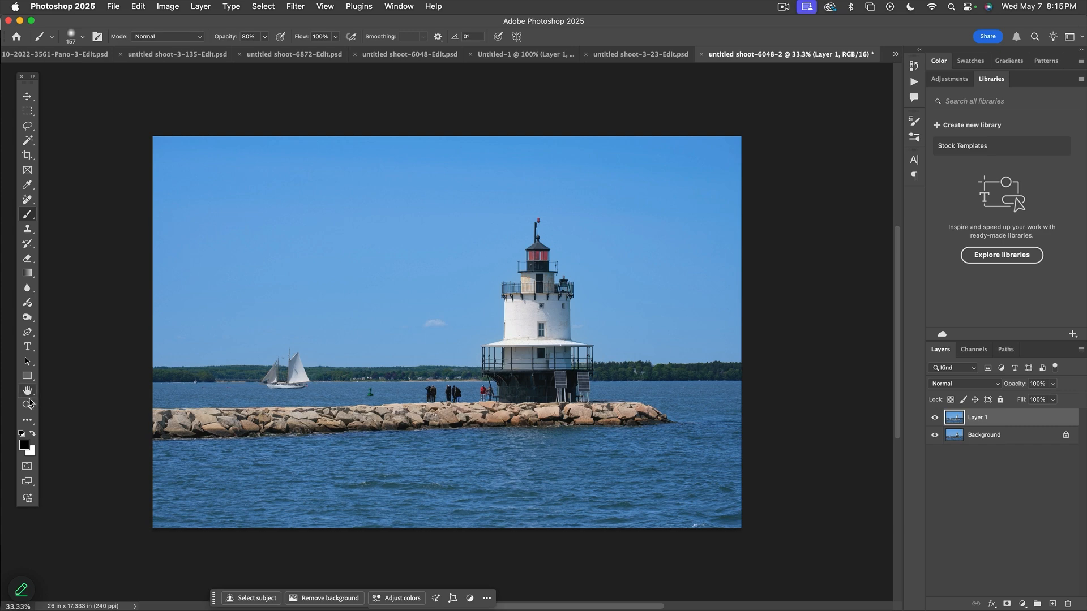
left_click_drag(391, 346, 517, 427)
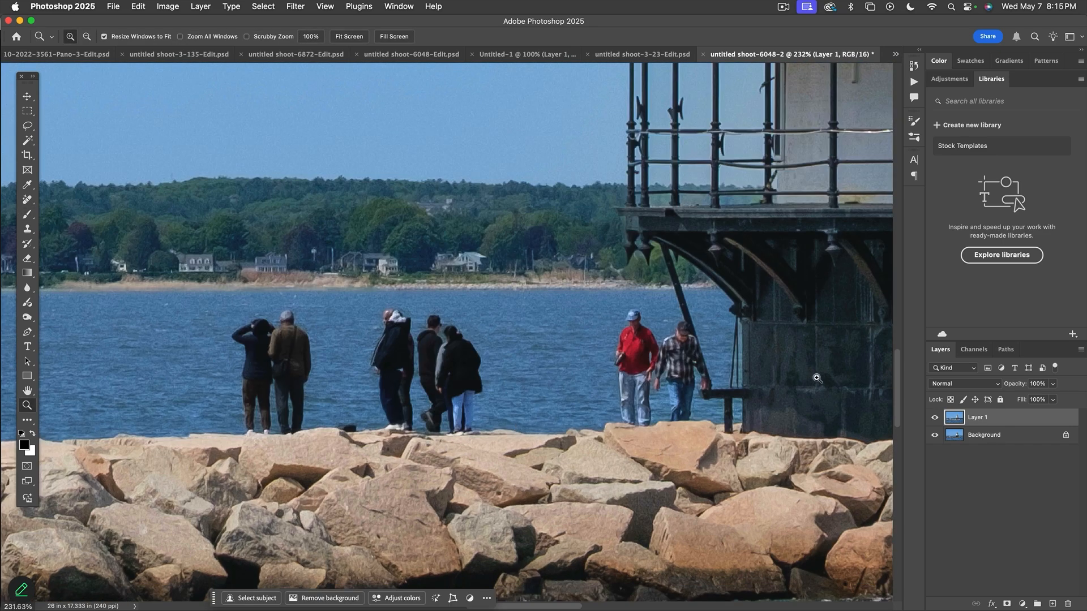
key("l")
mouse_move(242, 316)
left_mouse_down()
mouse_move(298, 305)
mouse_move(306, 317)
mouse_move(319, 367)
mouse_move(305, 431)
mouse_move(277, 444)
mouse_move(232, 436)
mouse_move(215, 335)
left_mouse_up()
Step: Try the Fill command on the selected pair of people and undo the fill
key("shift+BackSpace")
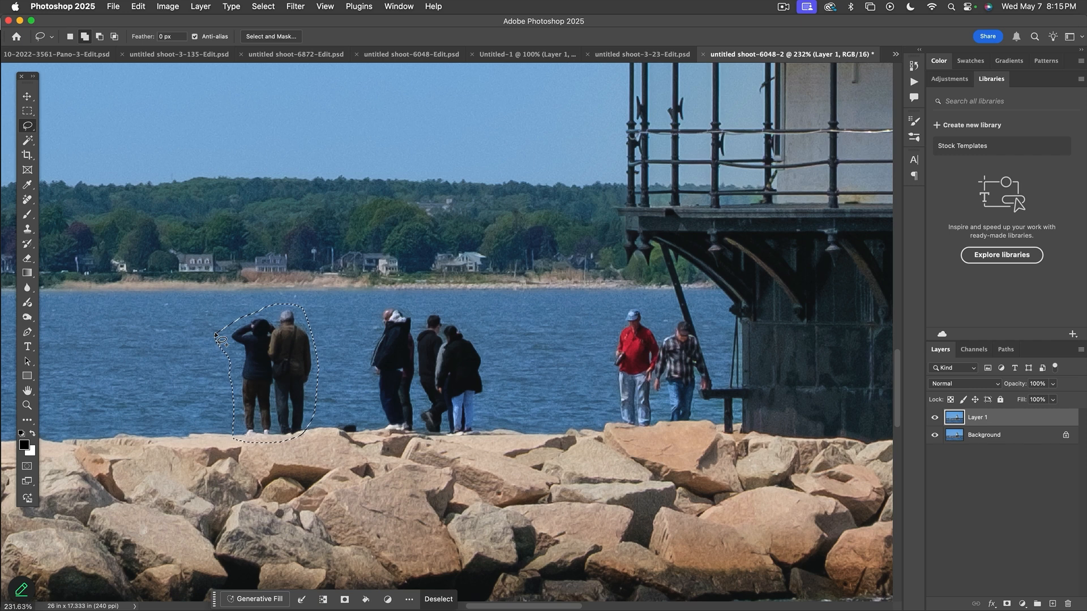
key("Return")
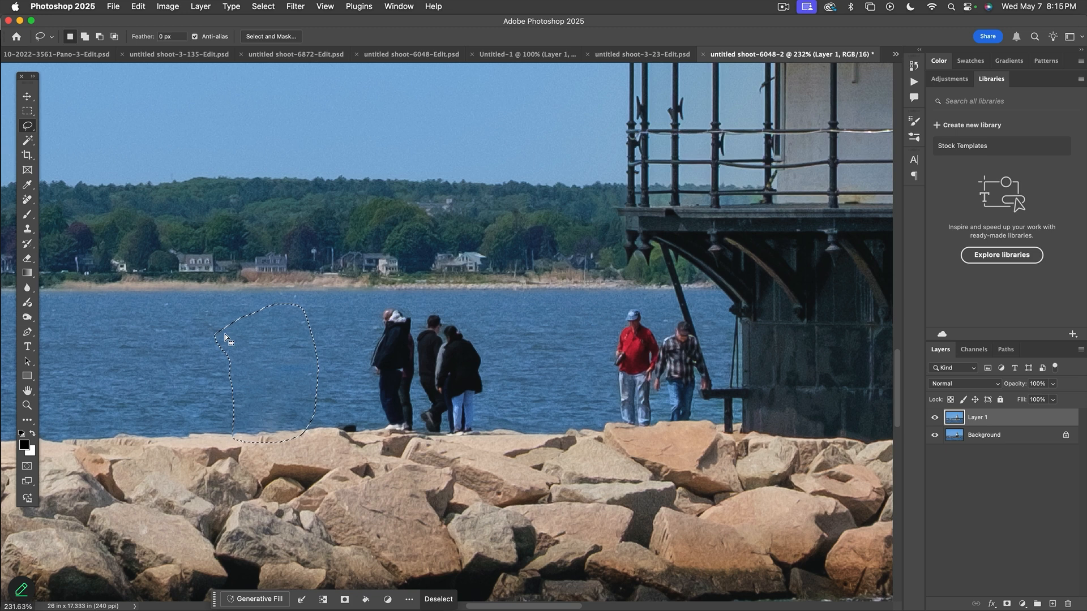
key("super+z")
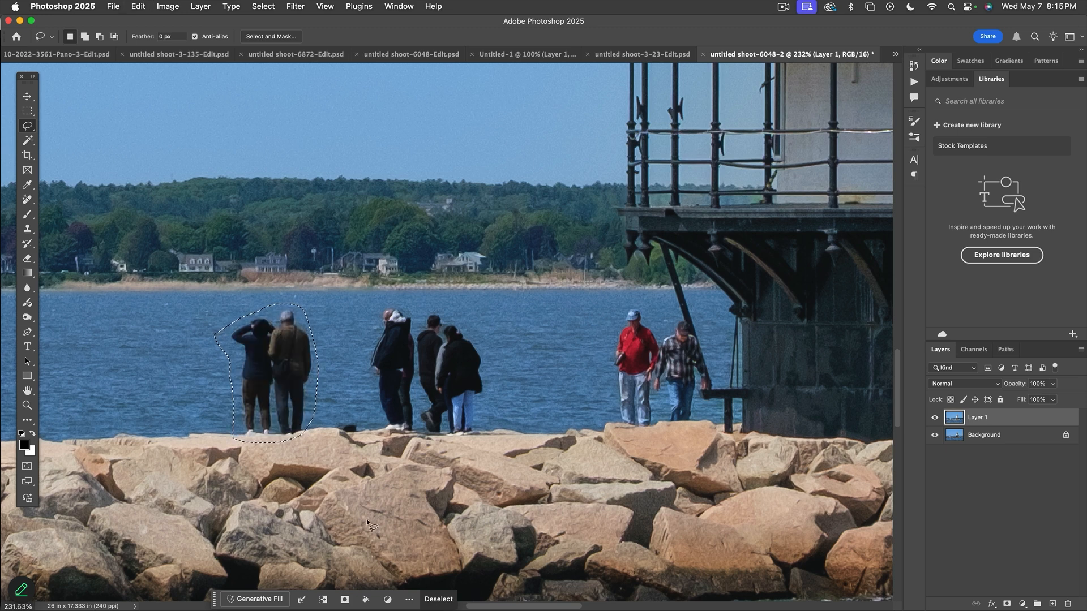
Step: Replace the selected pair using Generative Fill without a prompt and keep the second variation
left_click(282, 601)
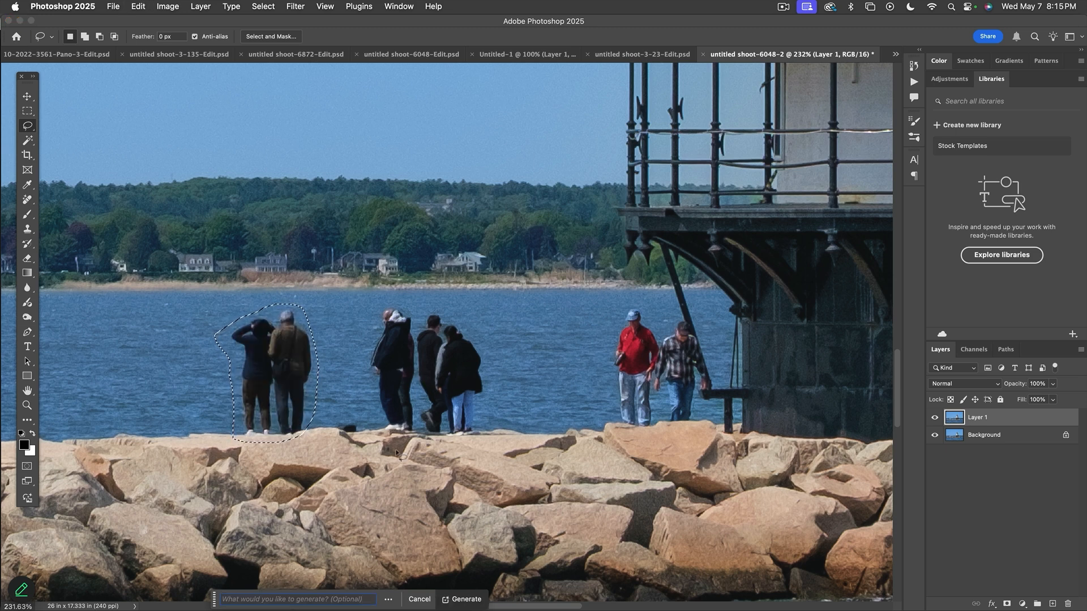
left_click(463, 599)
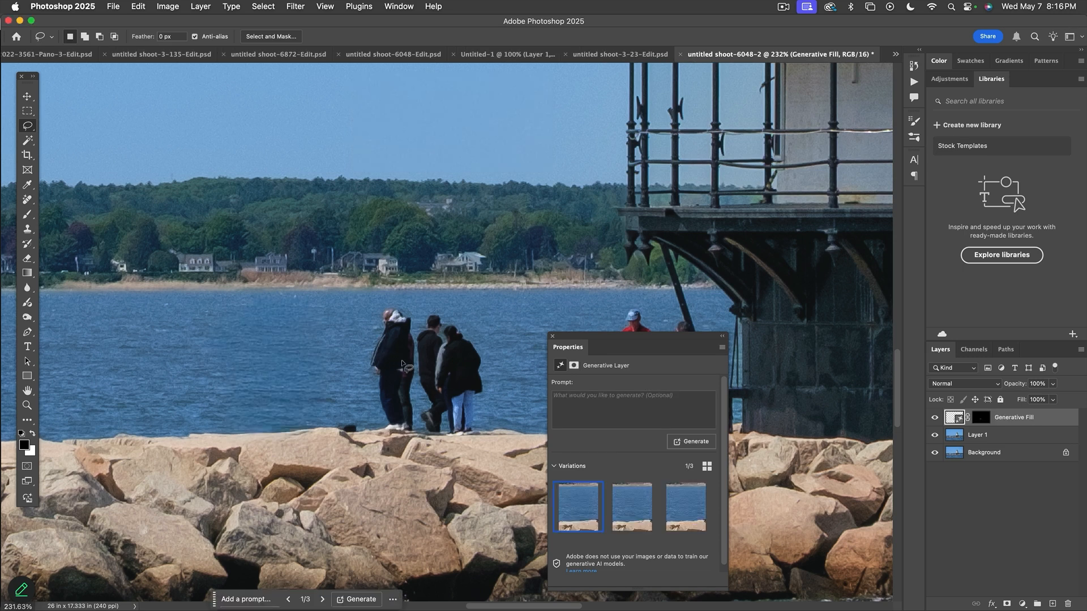
left_click(625, 503)
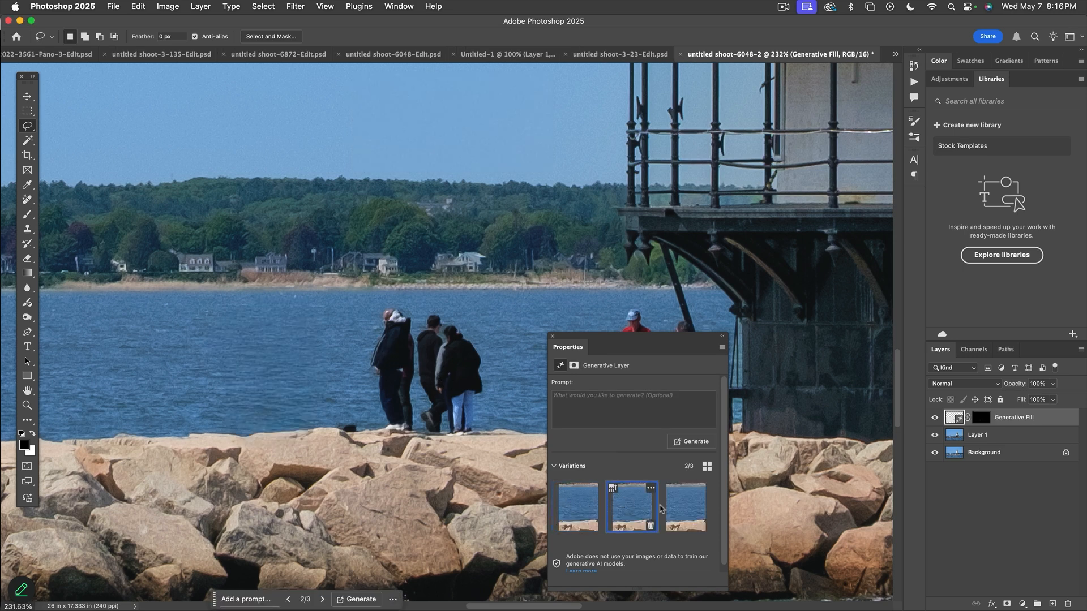
left_click(682, 509)
left_click(635, 509)
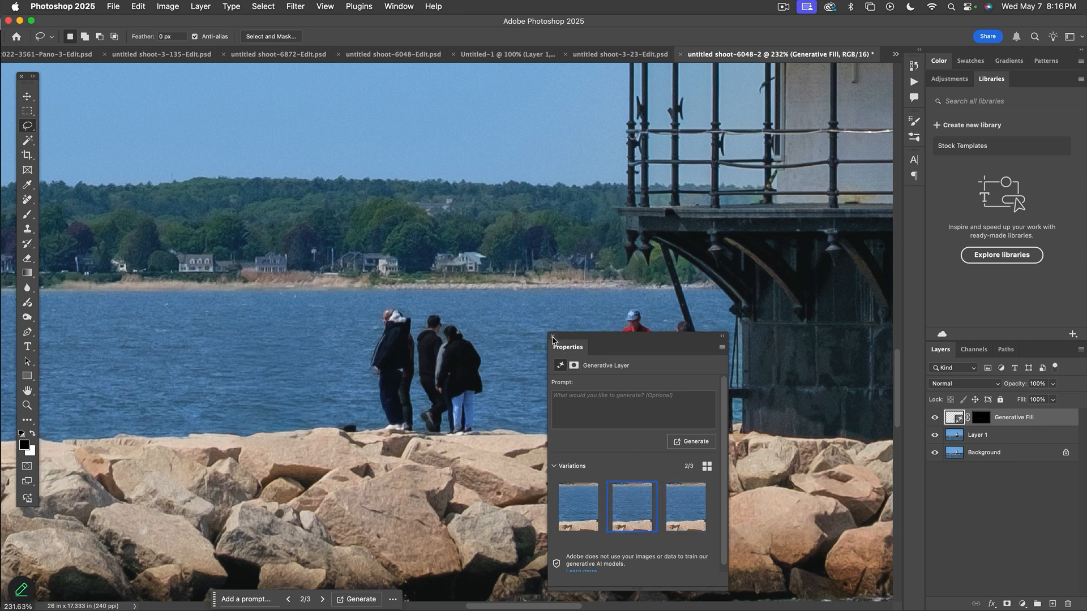
left_click(552, 336)
Step: Lasso the middle group of people on Layer 1 and add the small dark object beside them to the selection
left_click(957, 436)
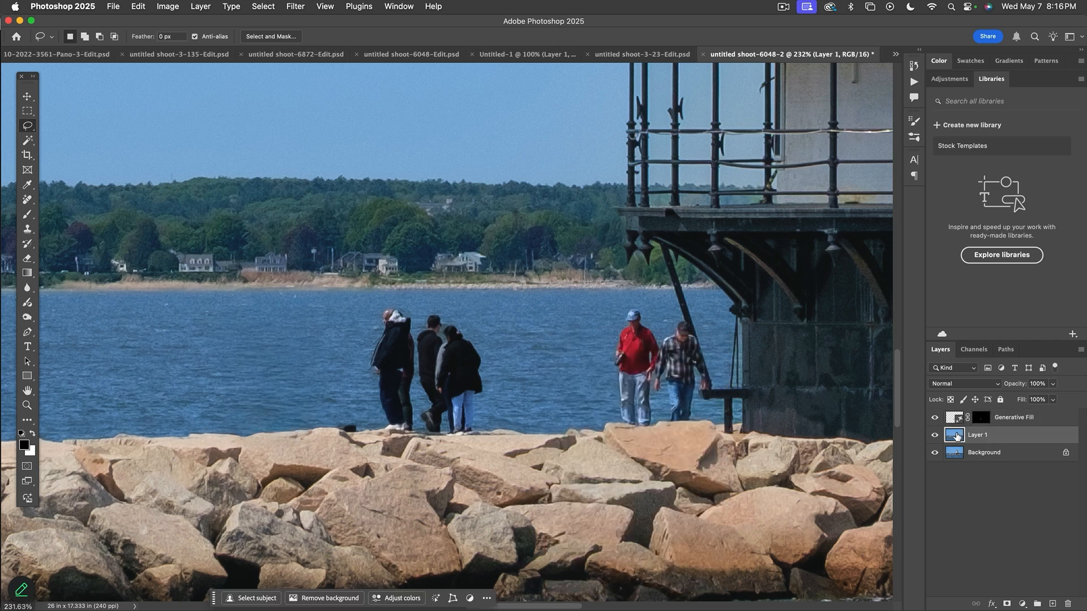
mouse_move(403, 307)
left_mouse_down()
mouse_move(457, 317)
mouse_move(488, 372)
mouse_move(475, 424)
mouse_move(453, 436)
mouse_move(381, 428)
mouse_move(364, 362)
mouse_move(387, 315)
left_mouse_up()
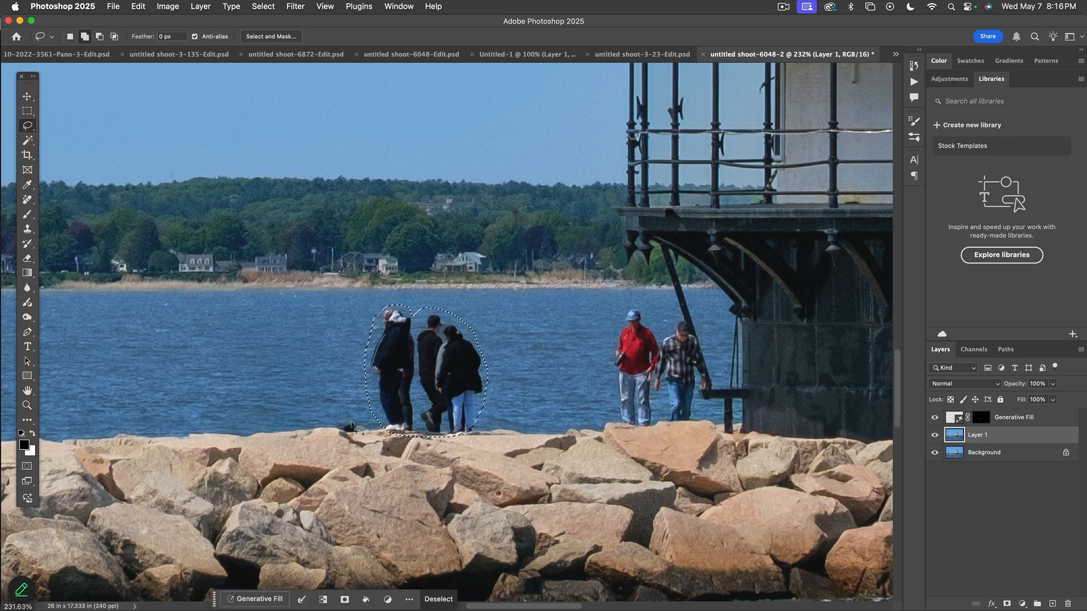
key("shift")
left_click_drag(346, 421, 348, 421)
mouse_move(476, 416)
left_mouse_down()
mouse_move(475, 431)
mouse_move(461, 434)
left_mouse_up()
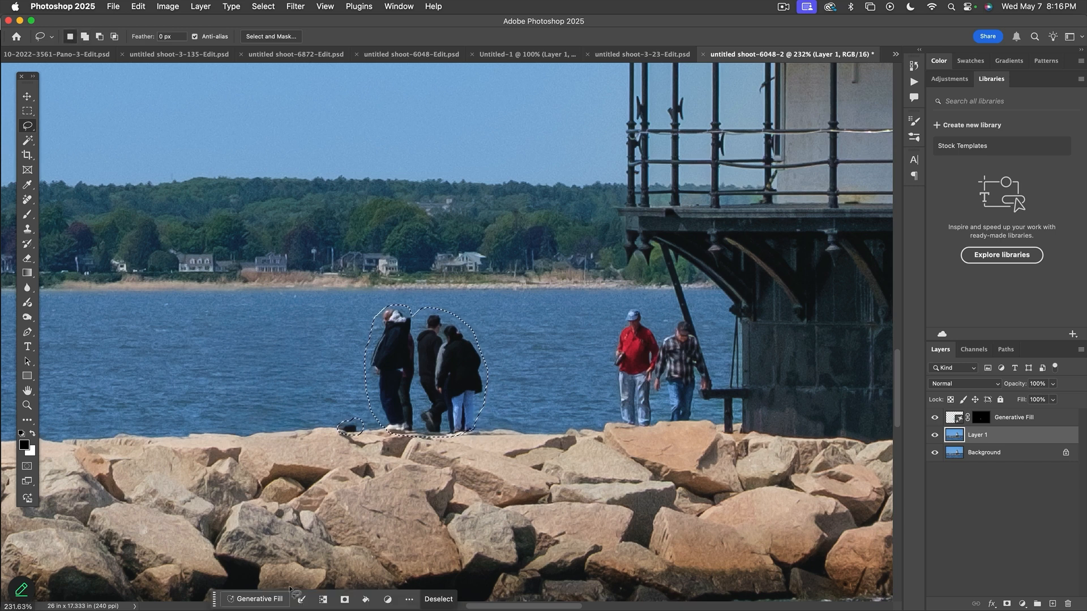
Step: Replace the selected middle group and dark object using Generative Fill without a prompt and keep the third variation
left_click(275, 600)
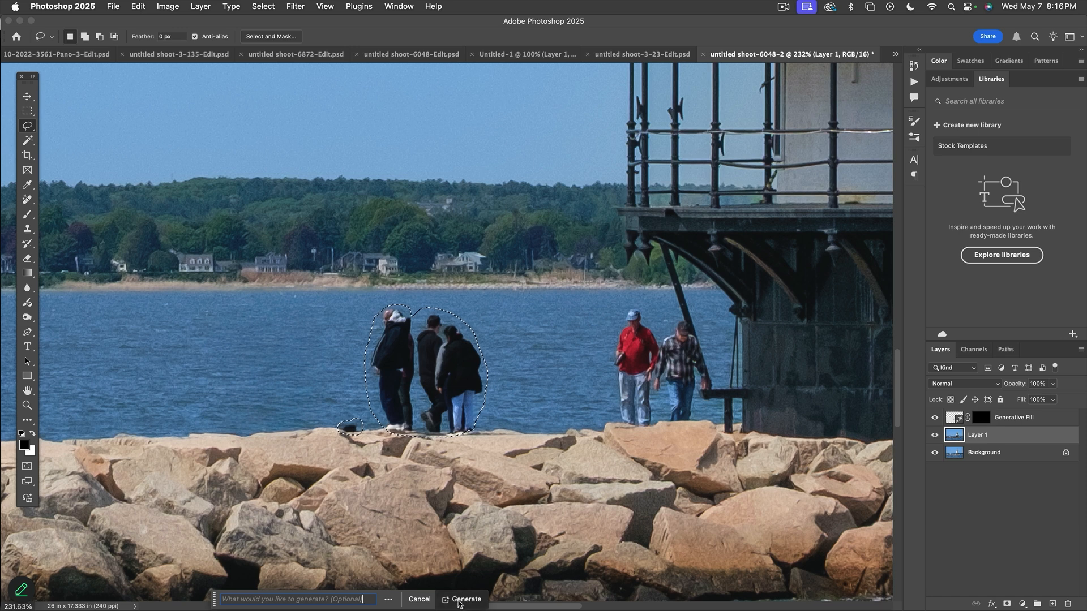
left_click(459, 599)
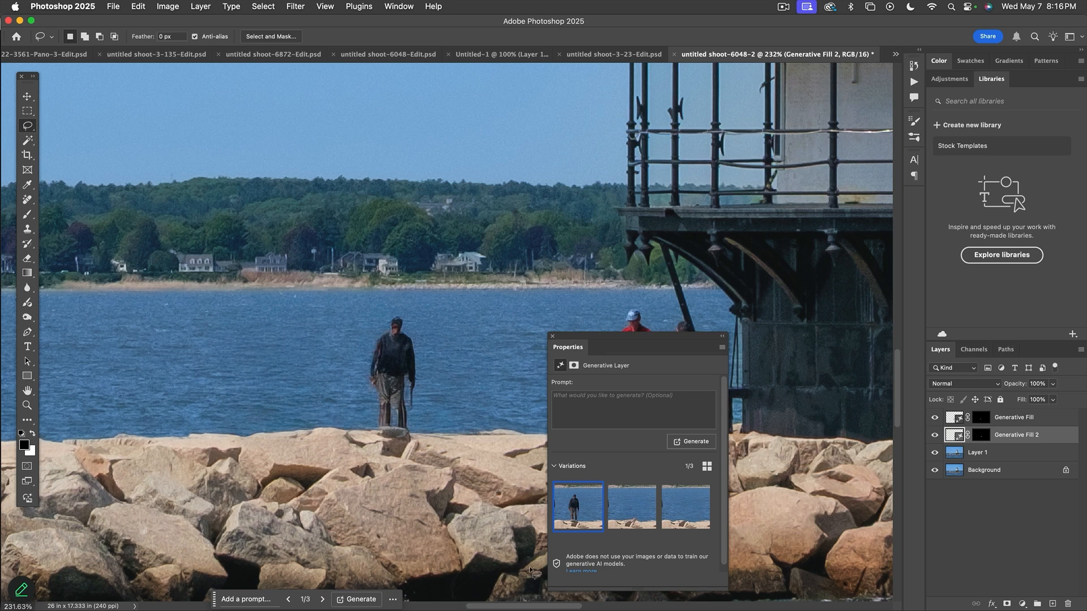
left_click(621, 513)
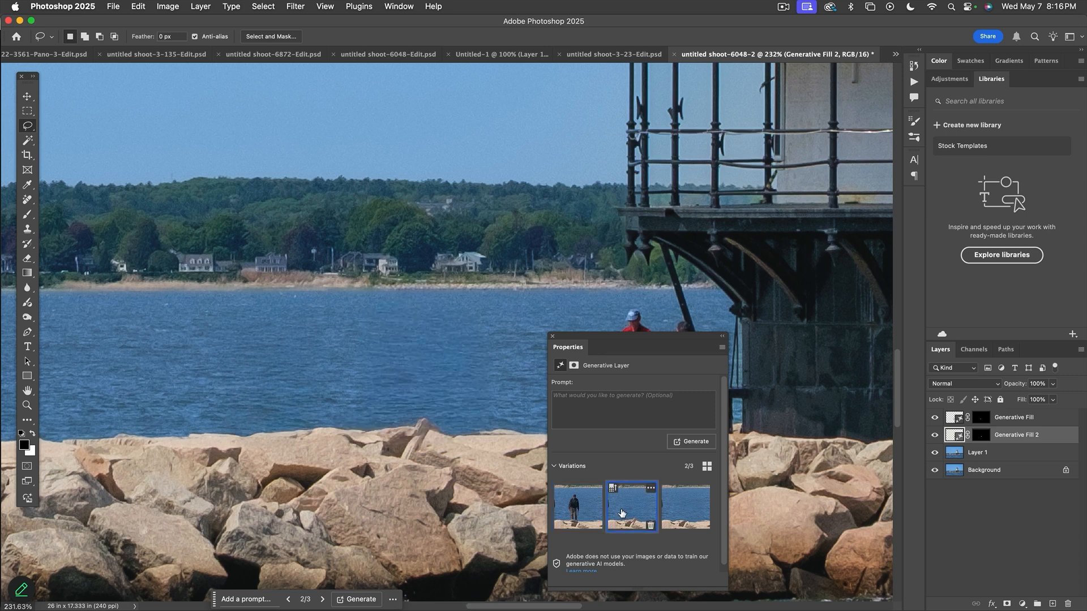
left_click(684, 512)
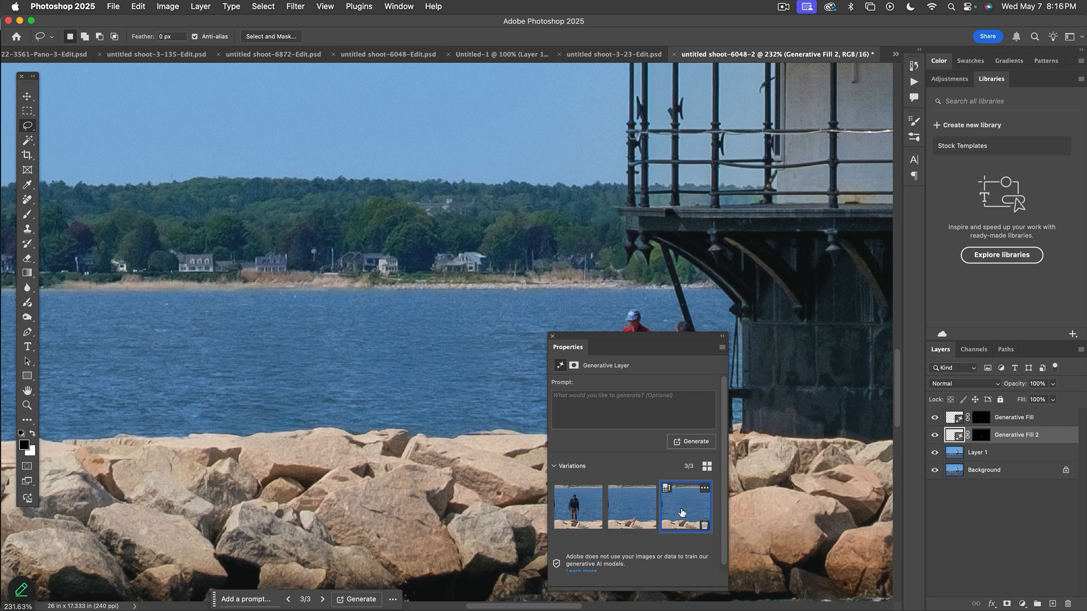
left_click(553, 339)
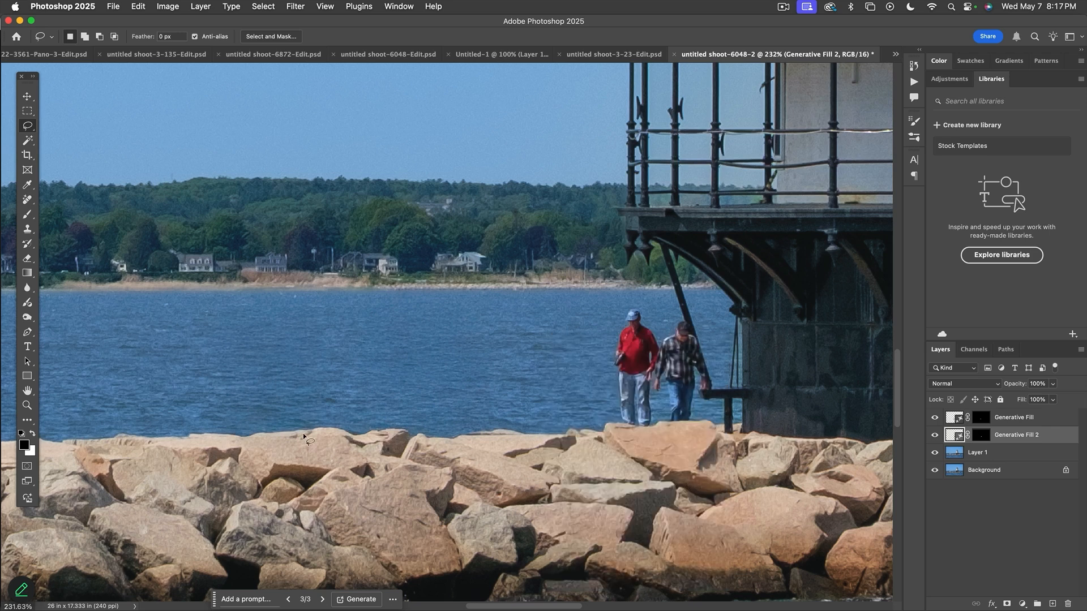
Step: Select the sailboat with a rectangular marquee about 2.7 by 2.28 in and copy that area from Layer 1
key("super+0")
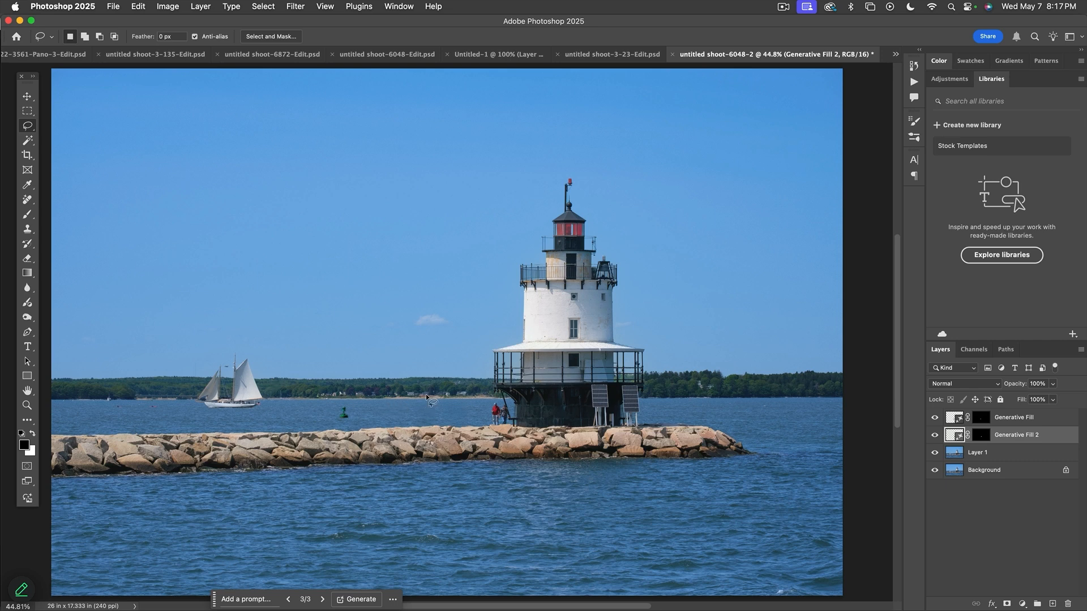
key("m")
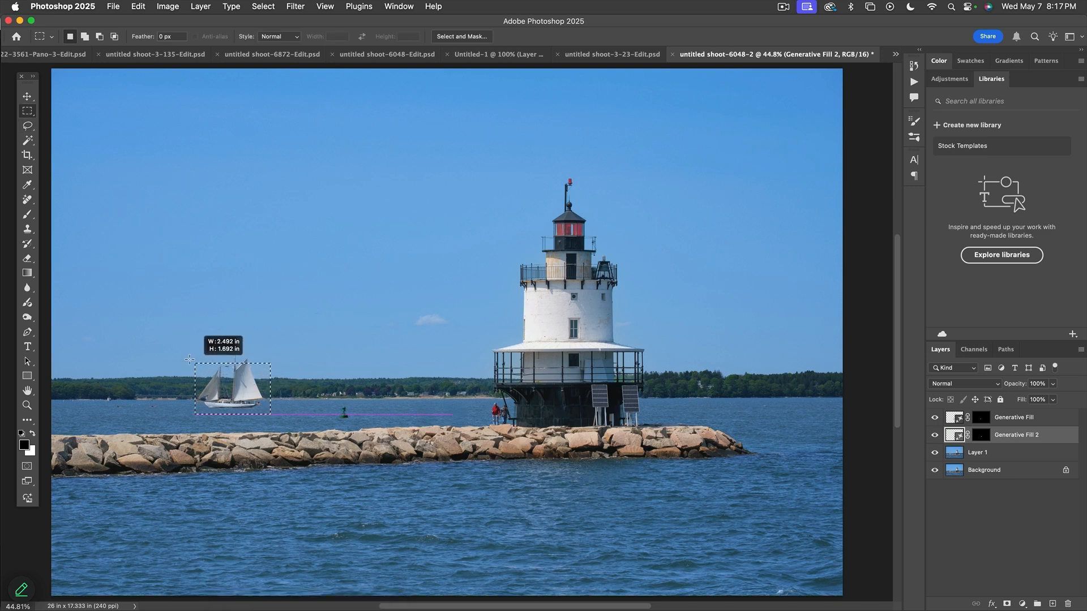
left_click_drag(188, 344, 188, 345)
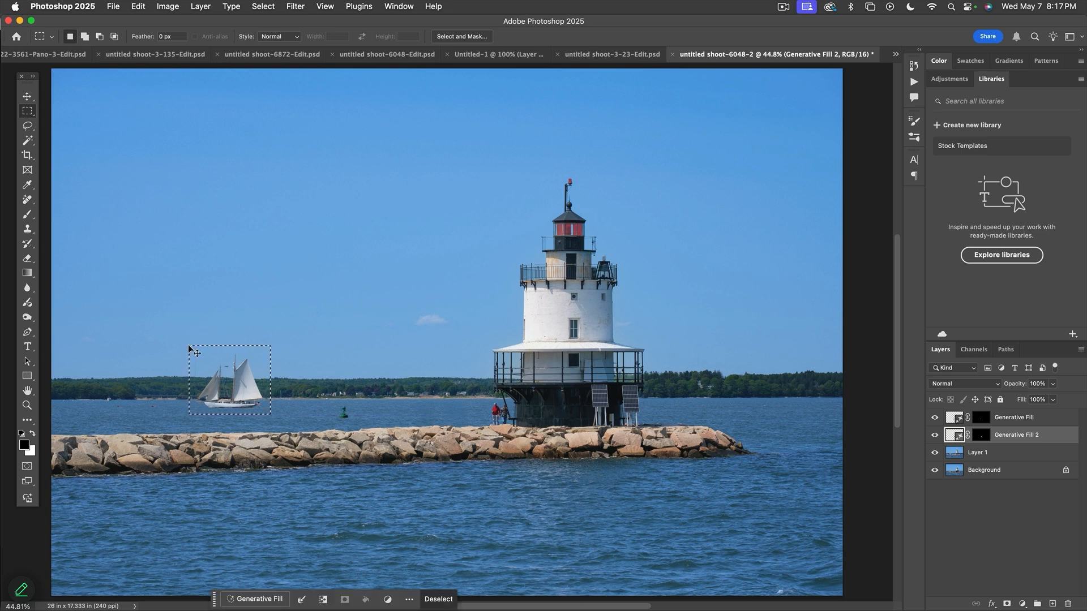
key("super+c")
left_click(542, 236)
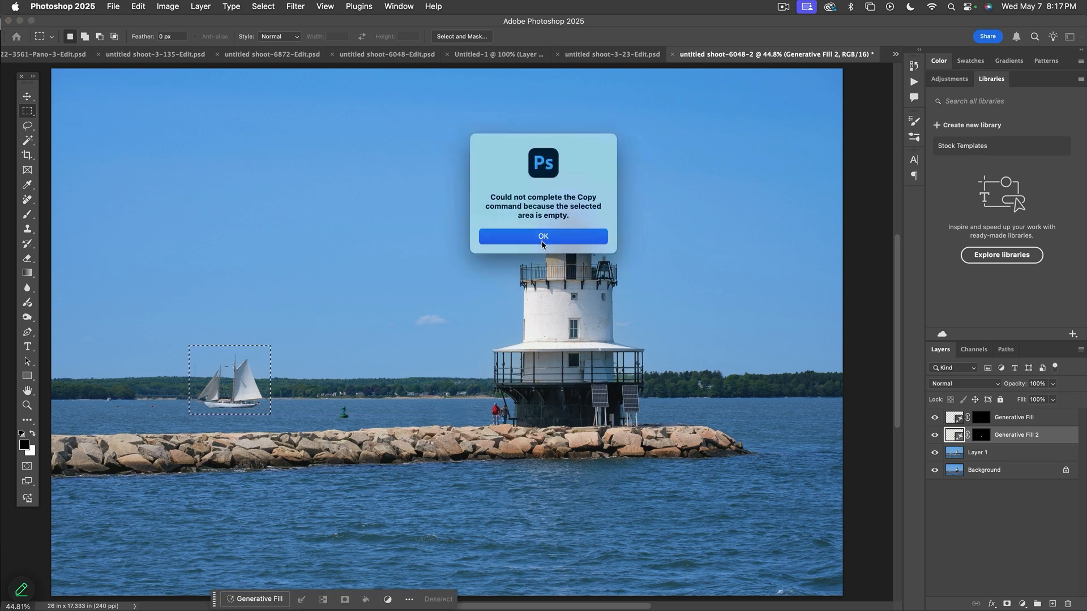
left_click(956, 454)
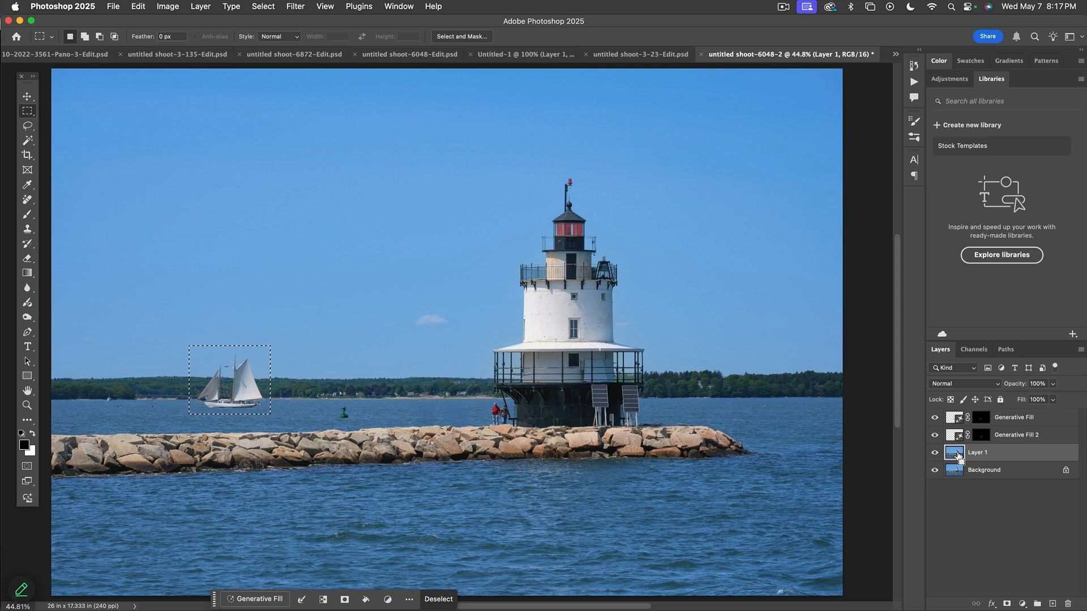
Step: Create a new clipboard-sized document named Boat at 647 × 547 pixels and 240 pixels per inch
left_click(116, 7)
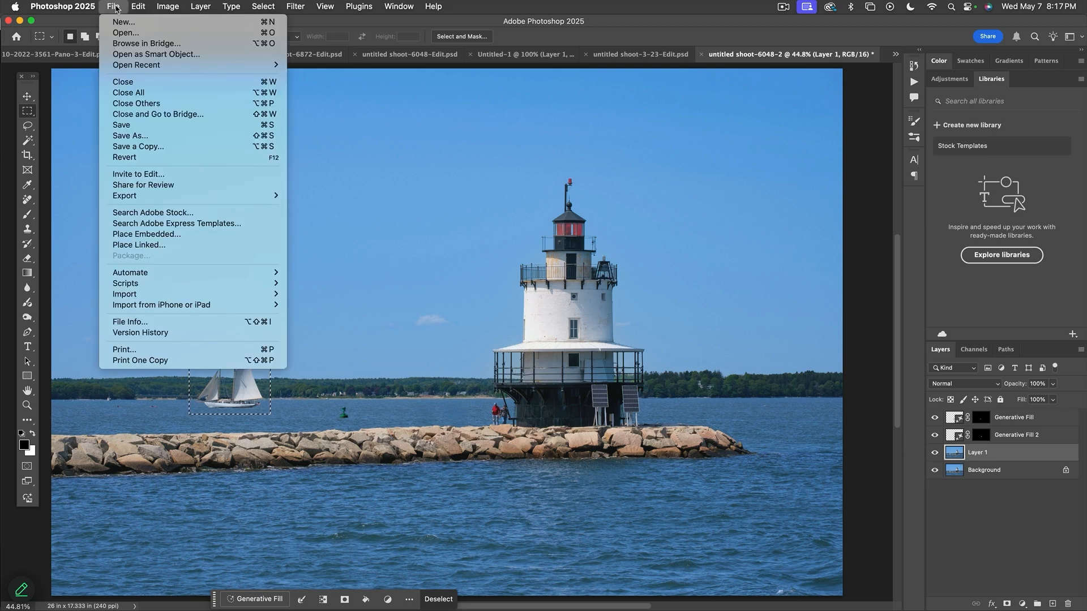
left_click(120, 22)
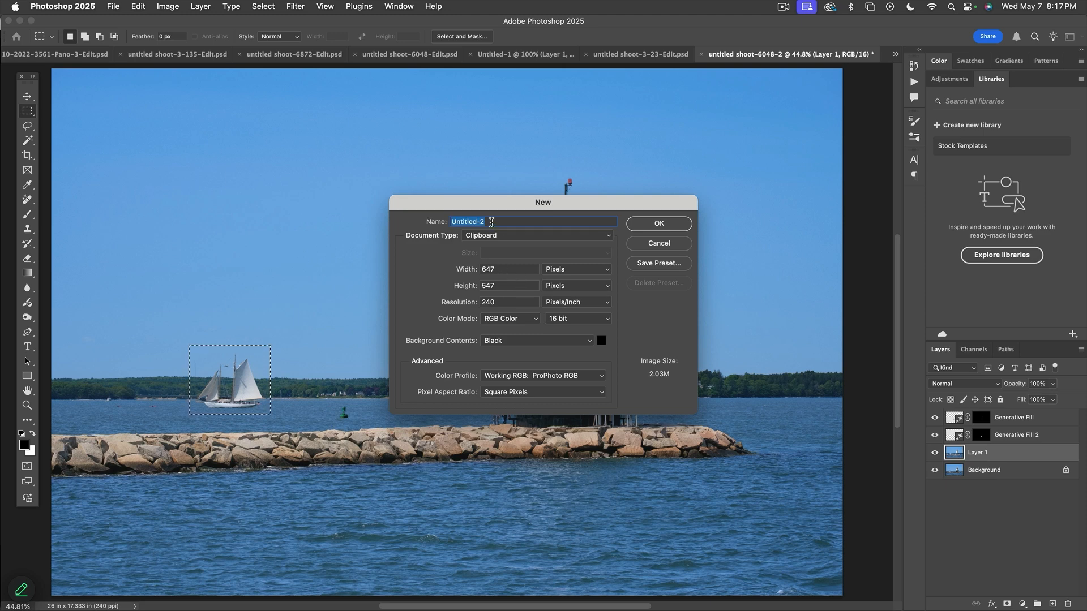
type("Boat")
left_click(655, 225)
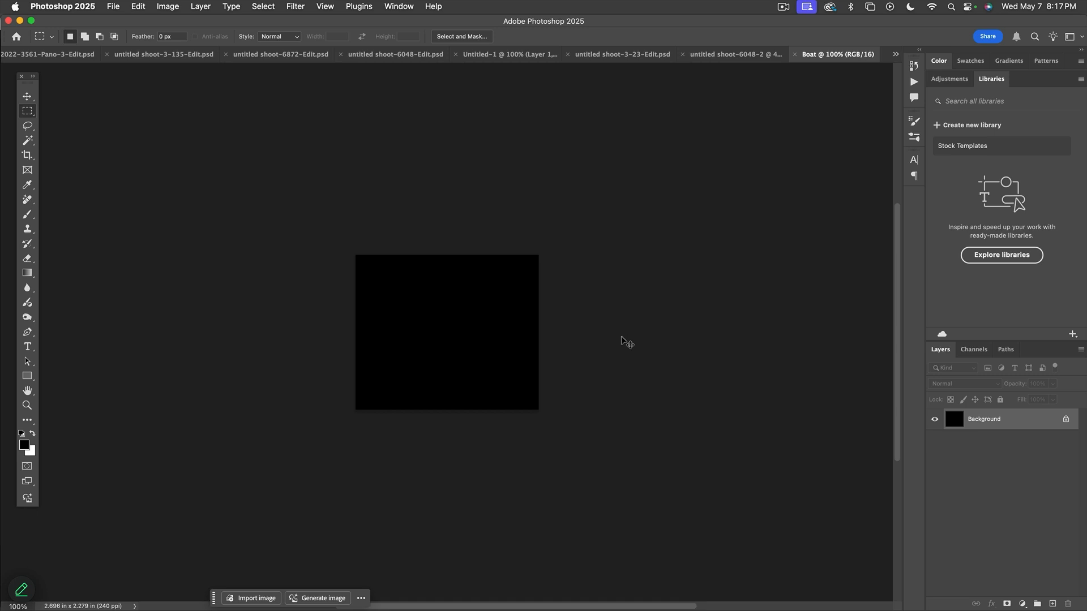
Step: Paste the copied sailboat area into the Boat document and select the boat as the subject
key("super+v")
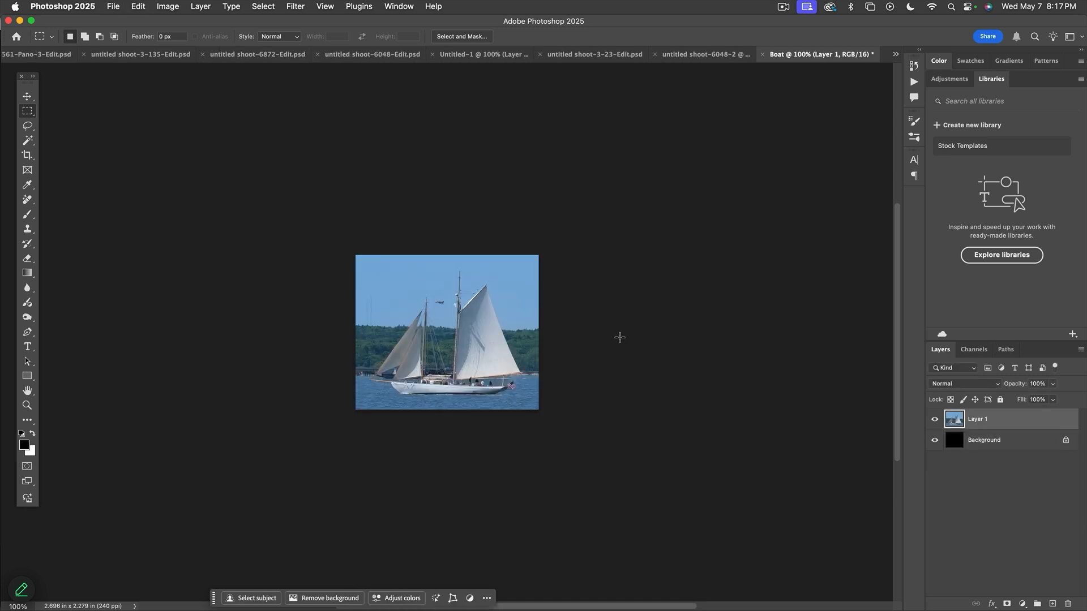
left_click(268, 6)
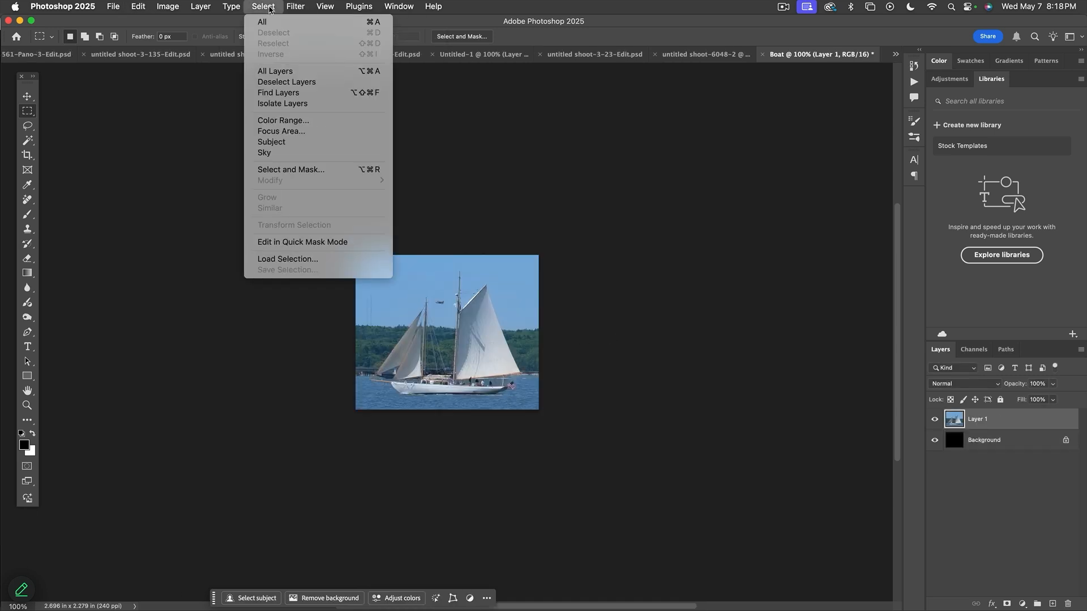
left_click(283, 145)
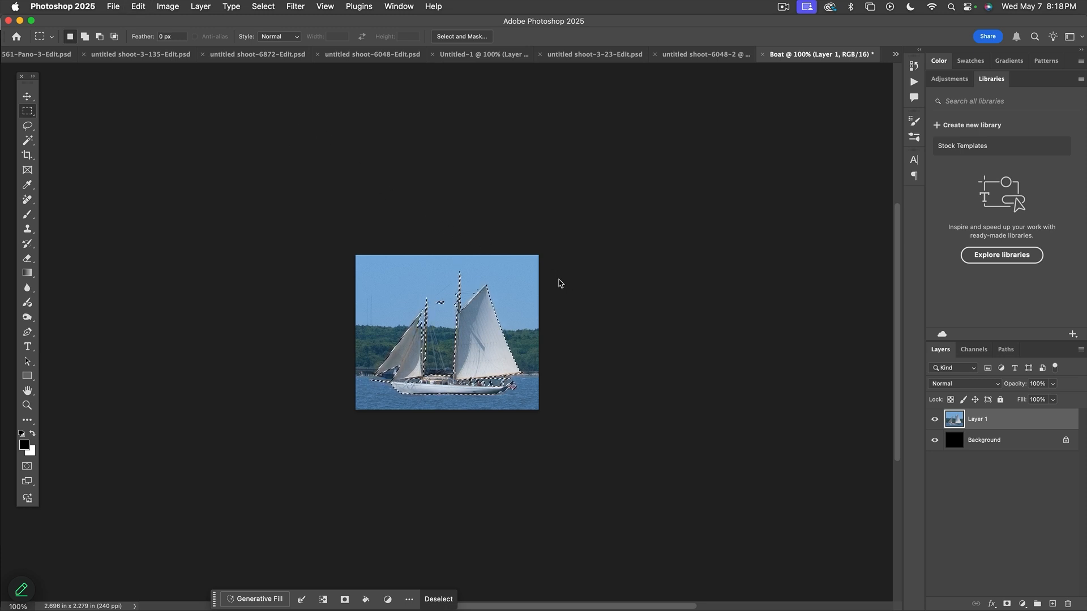
Step: In the lighthouse image, lasso the sailboat on Layer 1 and remove it with a Content-Aware fill at 100% opacity
left_click(713, 58)
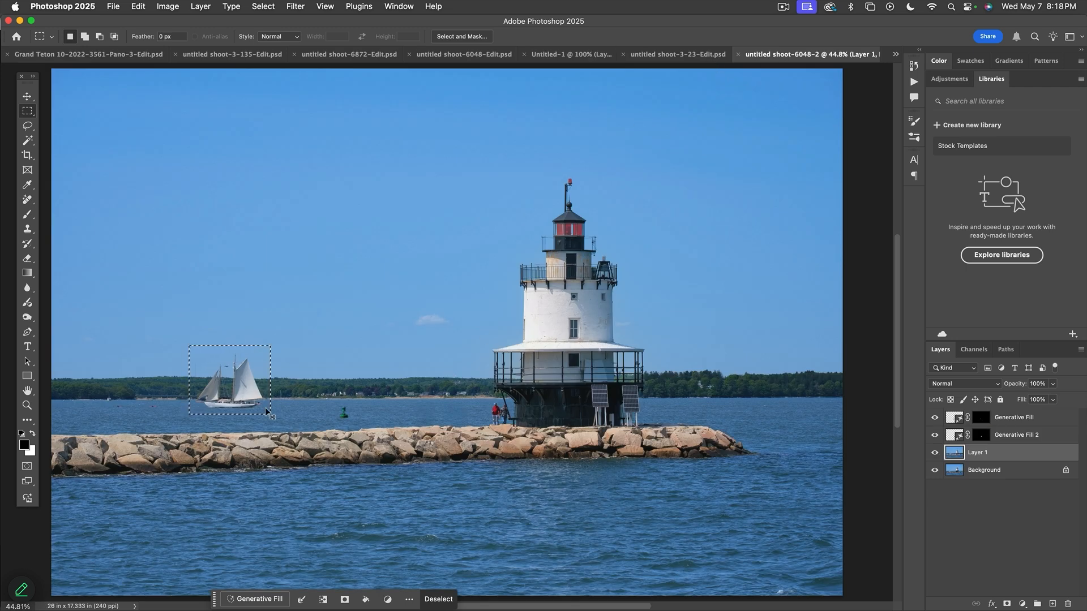
key("super+d")
scroll(251, 375, "up", 2)
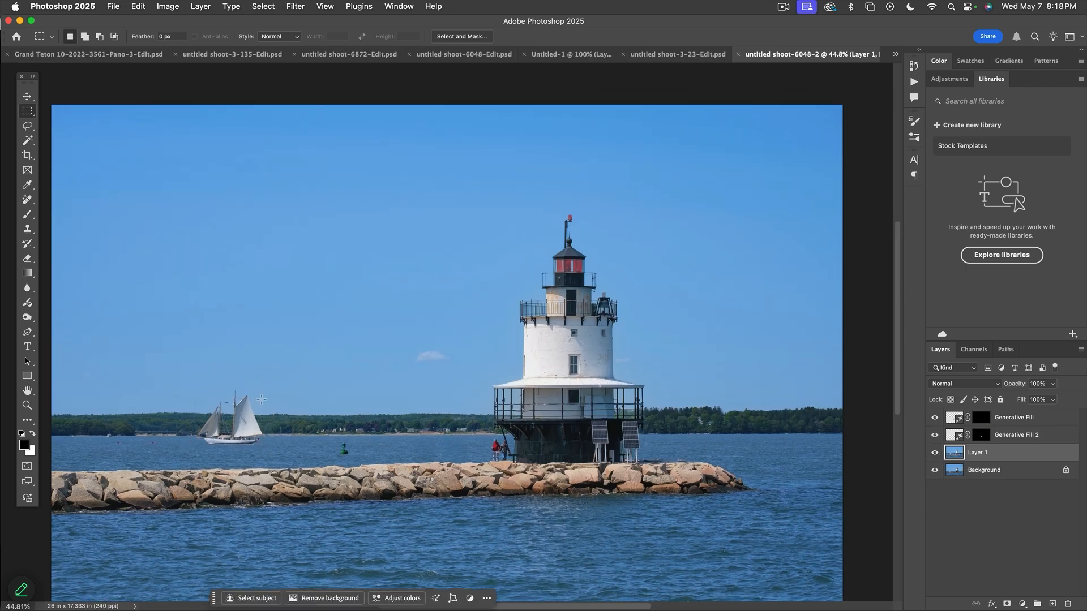
key("l")
mouse_move(252, 397)
left_mouse_down()
mouse_move(203, 407)
mouse_move(192, 440)
mouse_move(237, 452)
mouse_move(262, 446)
mouse_move(263, 404)
left_mouse_up()
key("i")
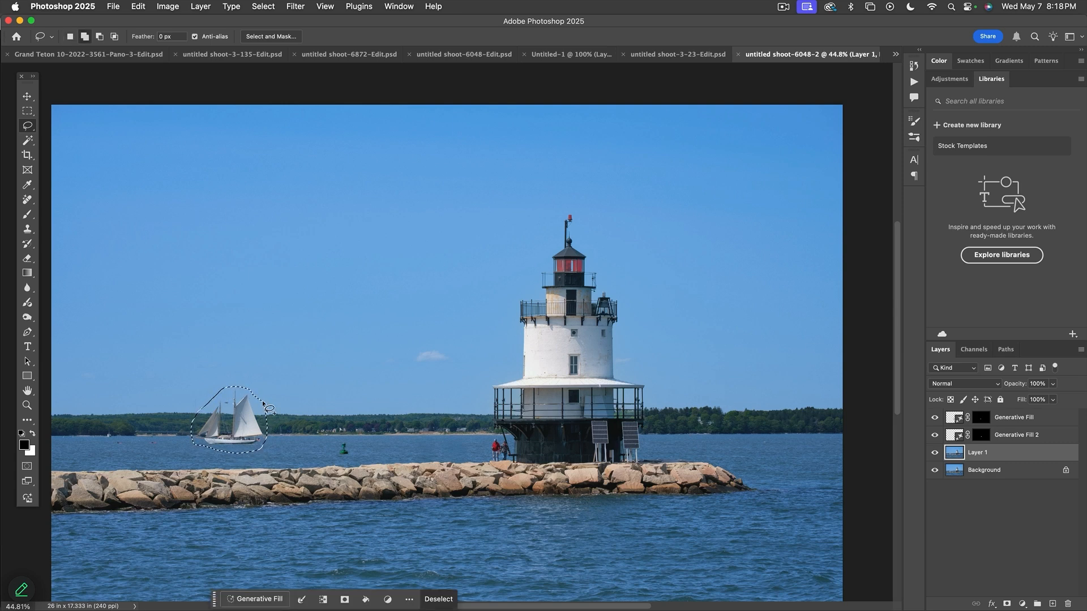
key("shift+BackSpace")
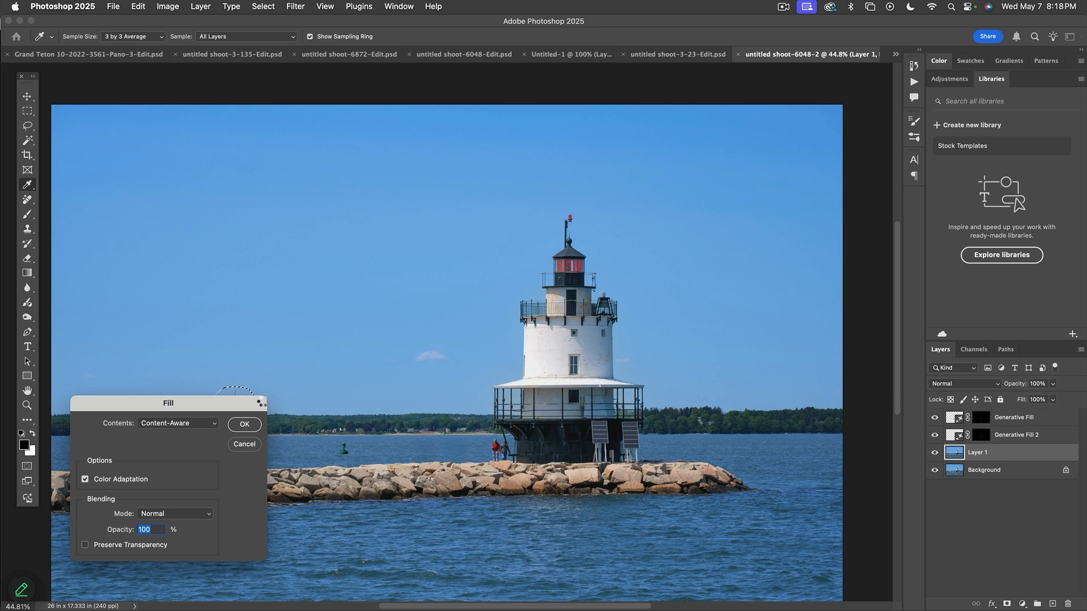
key("Return")
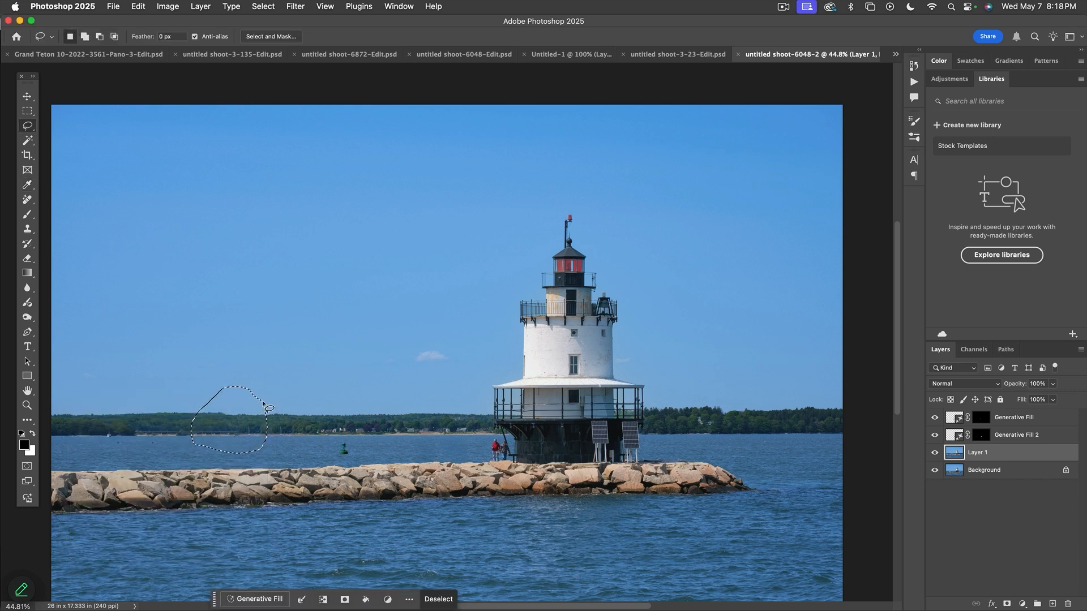
key("super+d")
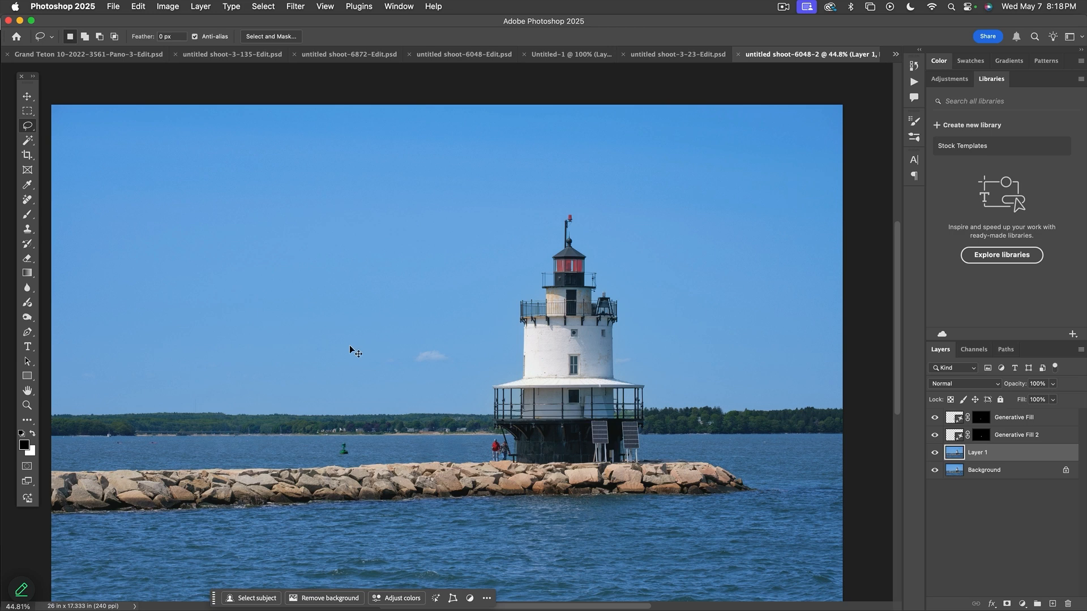
Step: Paste the cut-out sailboat as a new layer and move it onto the water near the green buoy
key("super+v")
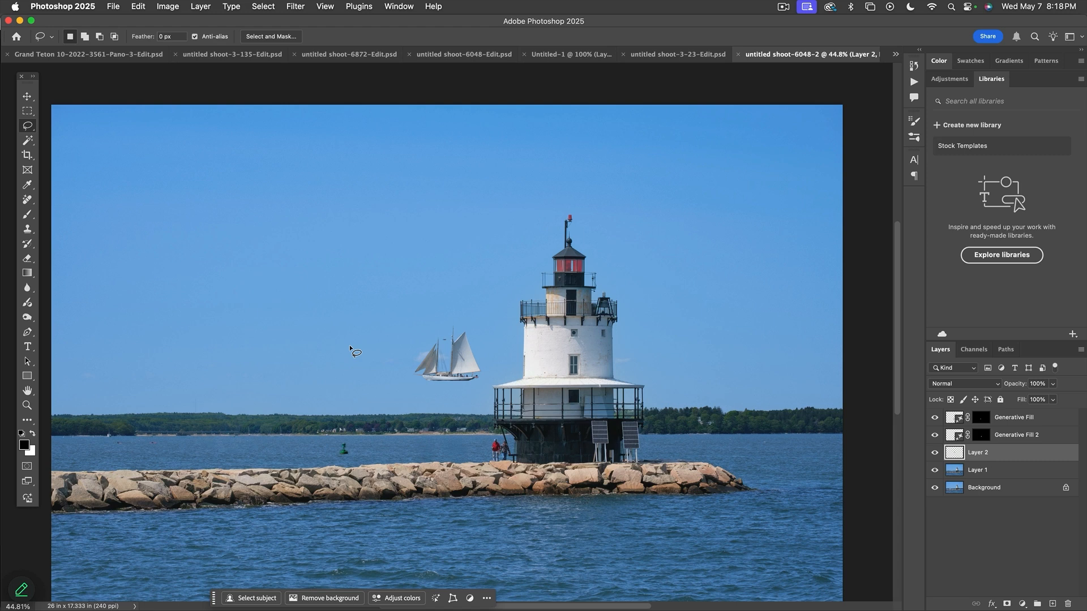
key("v")
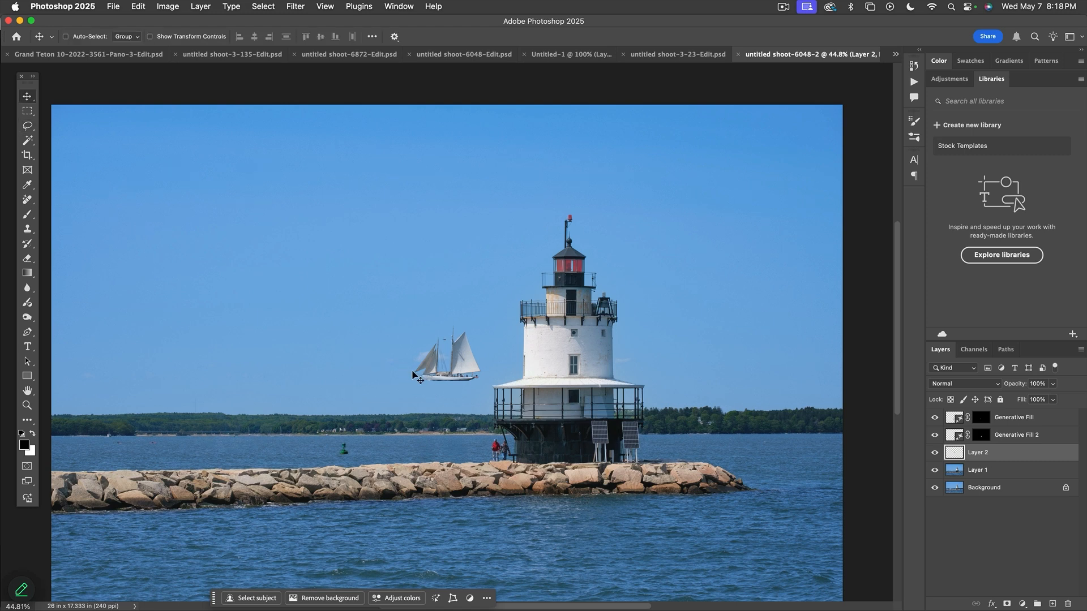
left_click_drag(456, 371, 271, 432)
left_click(287, 347)
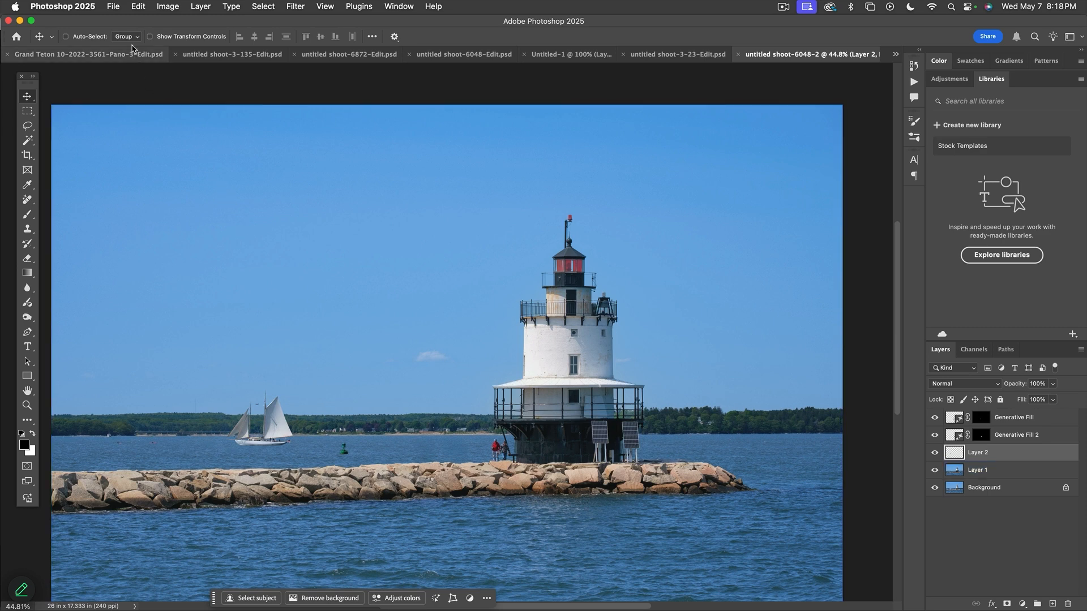
Step: Flip the sailboat layer horizontally and nudge the boat into its final place on the water
left_click(138, 7)
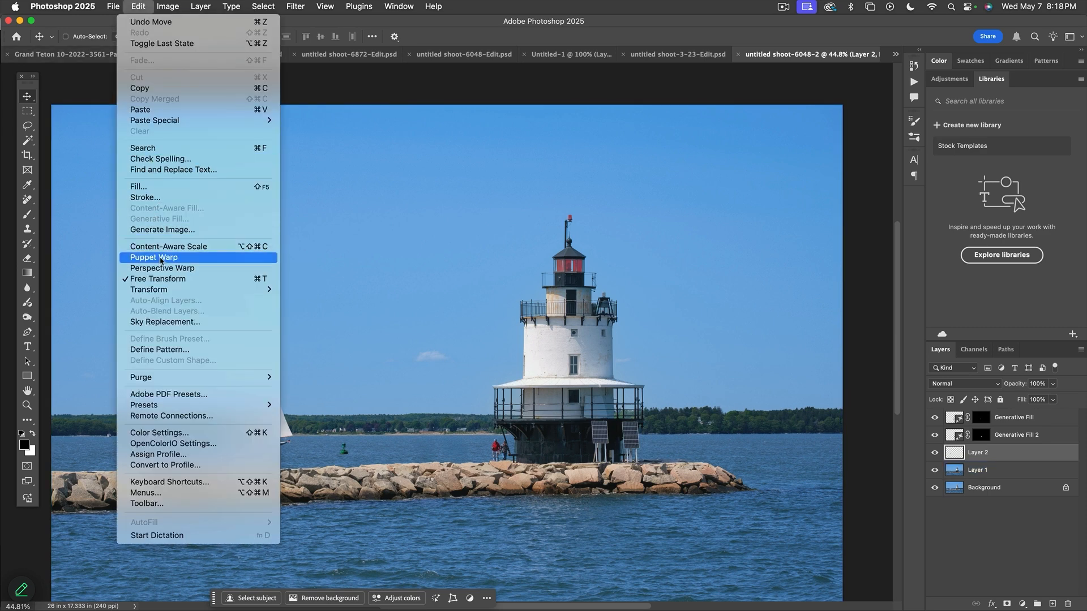
mouse_move(164, 289)
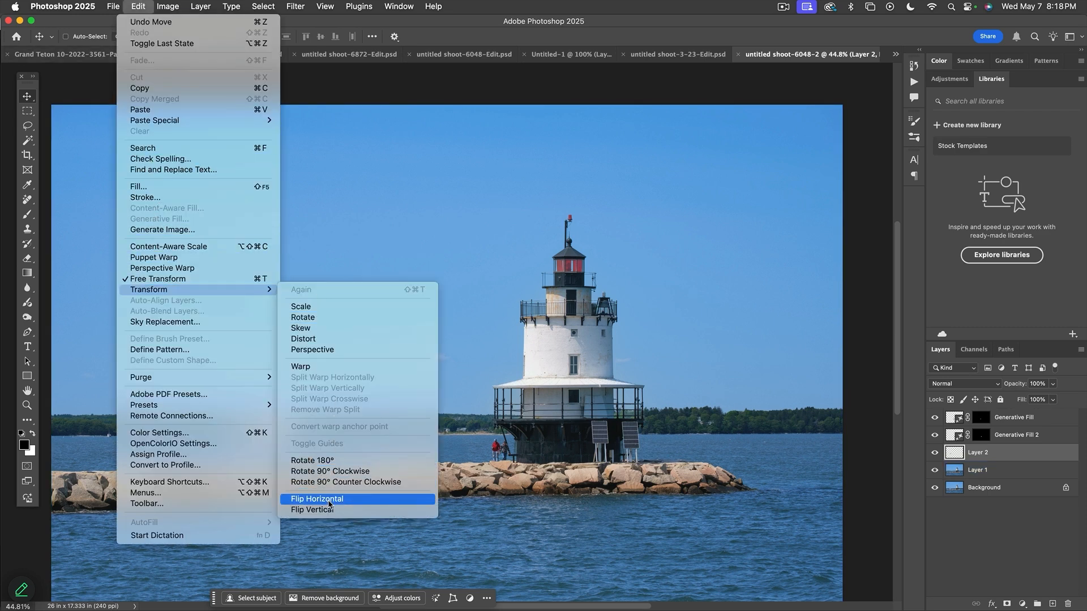
left_click(331, 499)
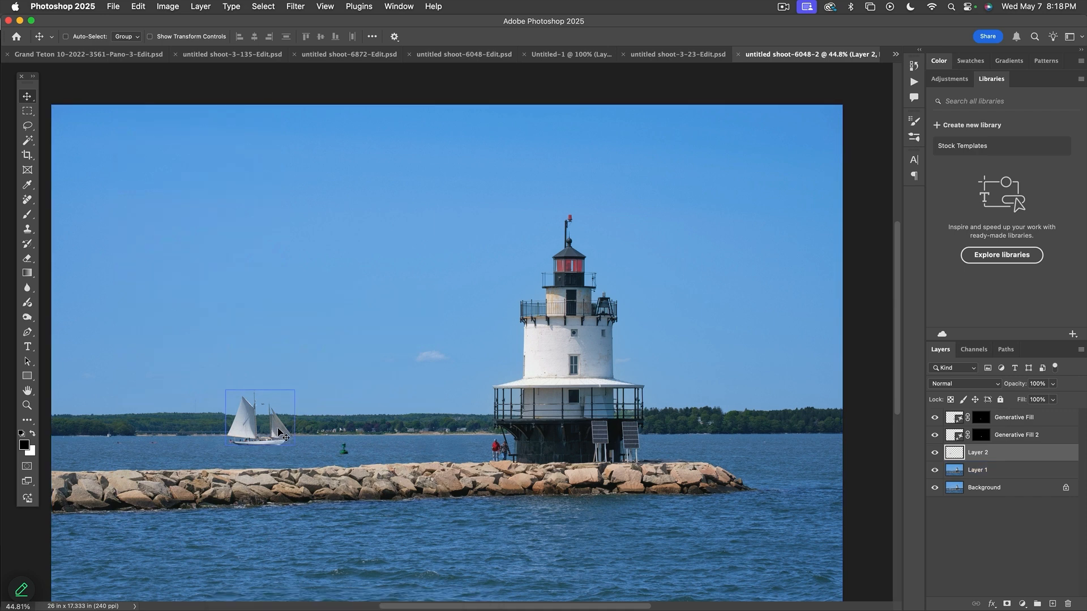
left_click_drag(276, 430, 279, 433)
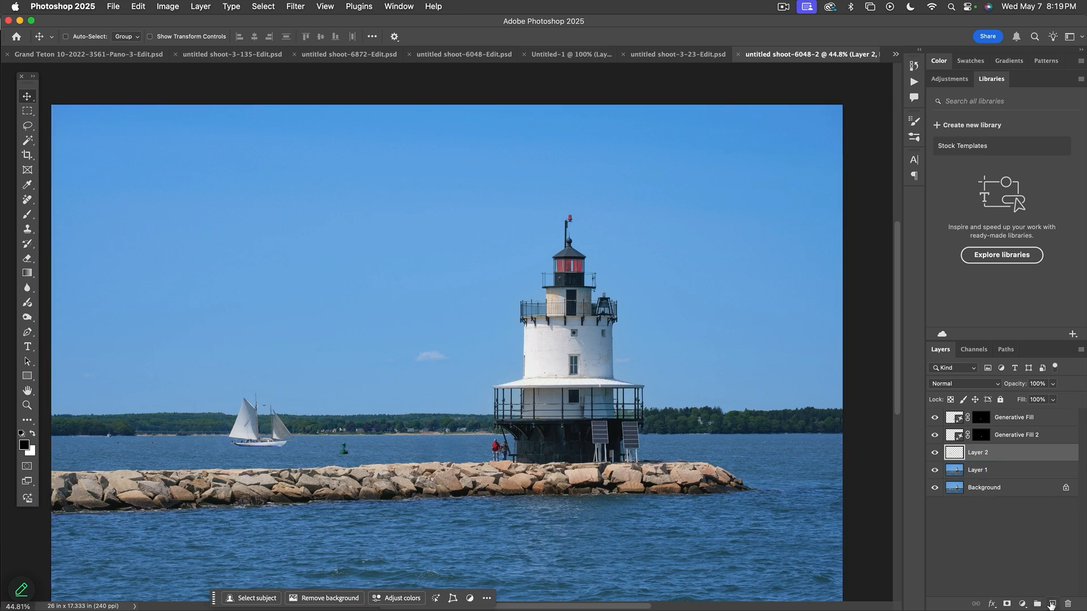
Step: Add a new layer with the Overlay blend mode and place it directly below the sailboat layer
left_click(1051, 604)
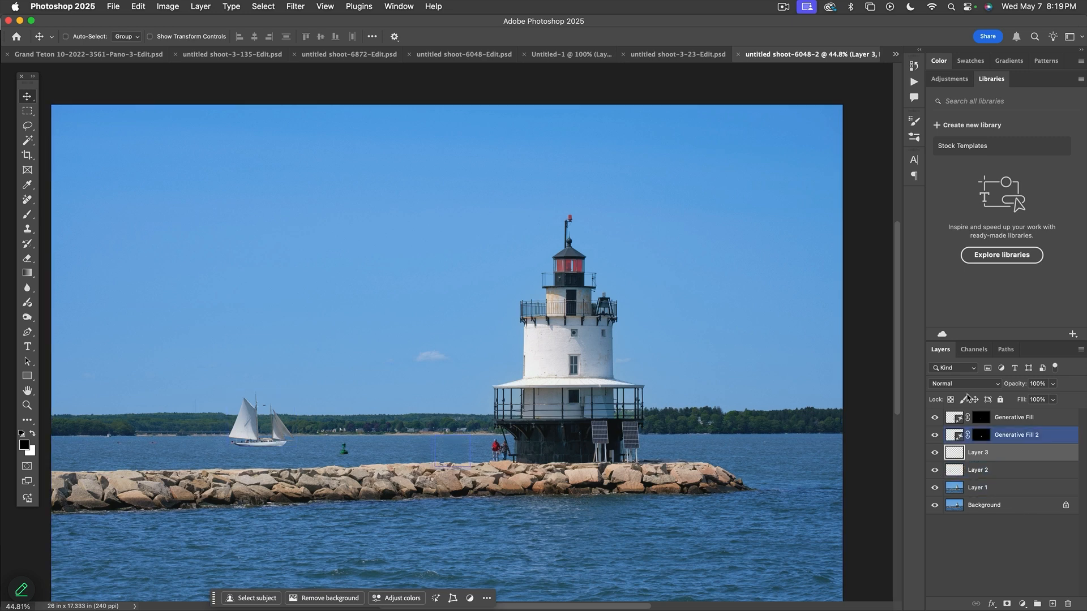
left_click(963, 384)
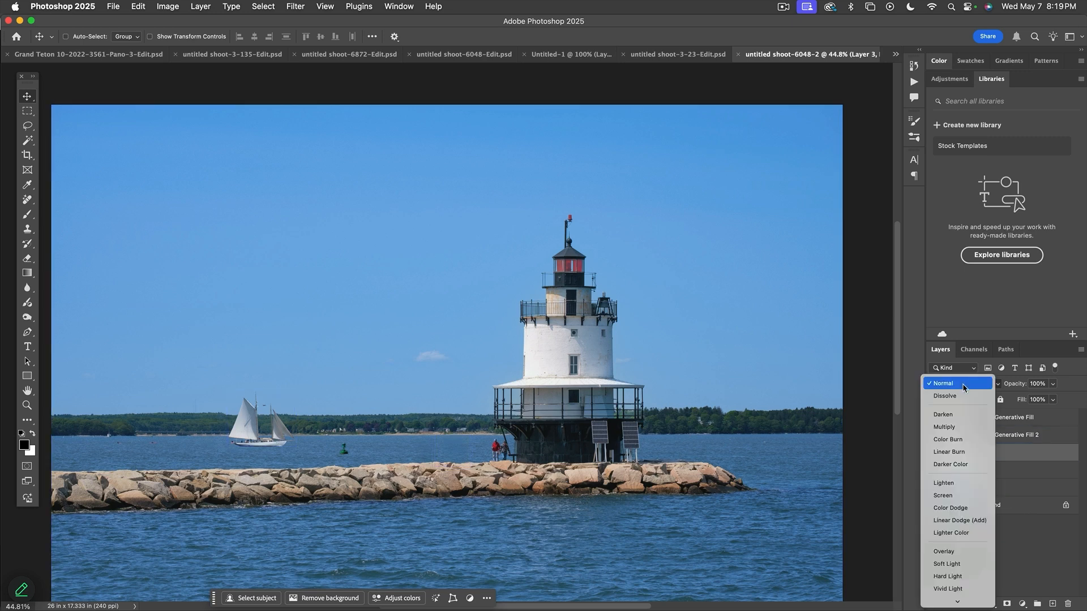
left_click(952, 551)
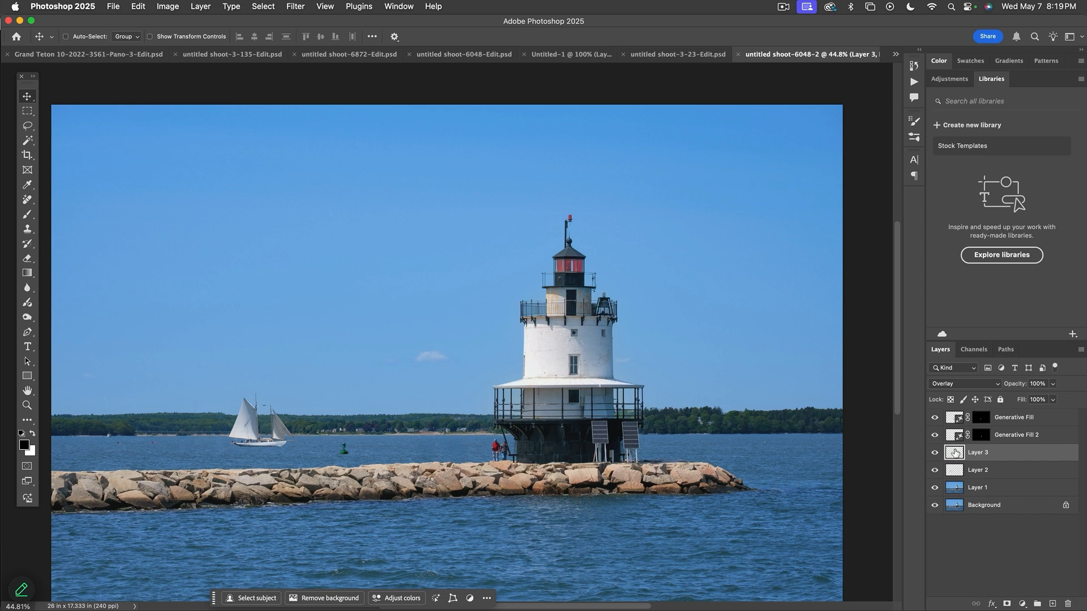
left_click_drag(955, 452, 955, 477)
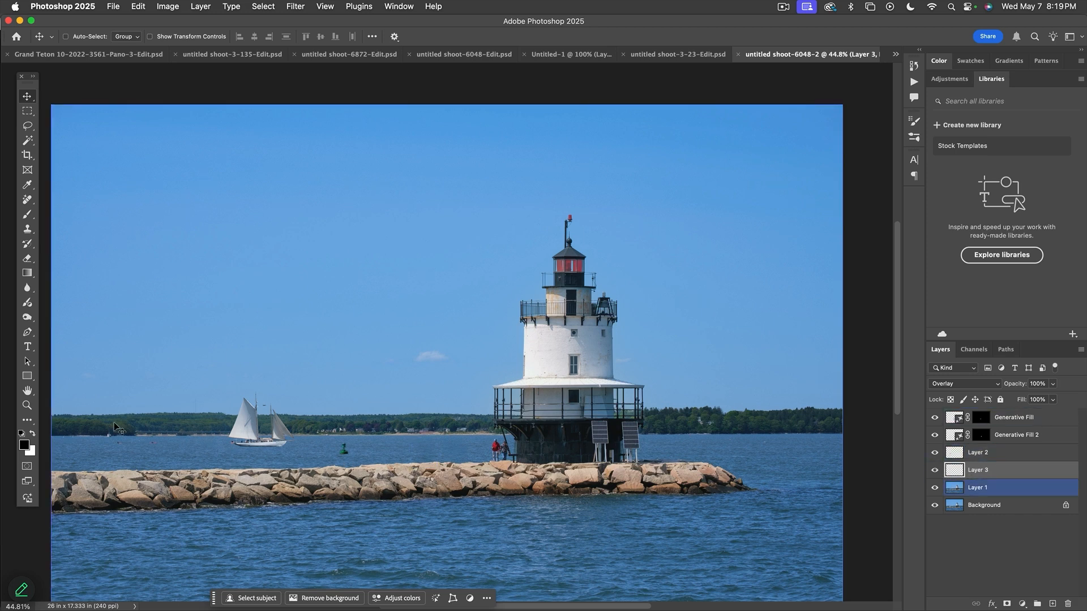
Step: Paint a soft shadow on the water beneath the sailboat's hull on Layer 3 using a black 38 px brush at 20% opacity
left_click(27, 405)
left_click_drag(225, 429, 317, 465)
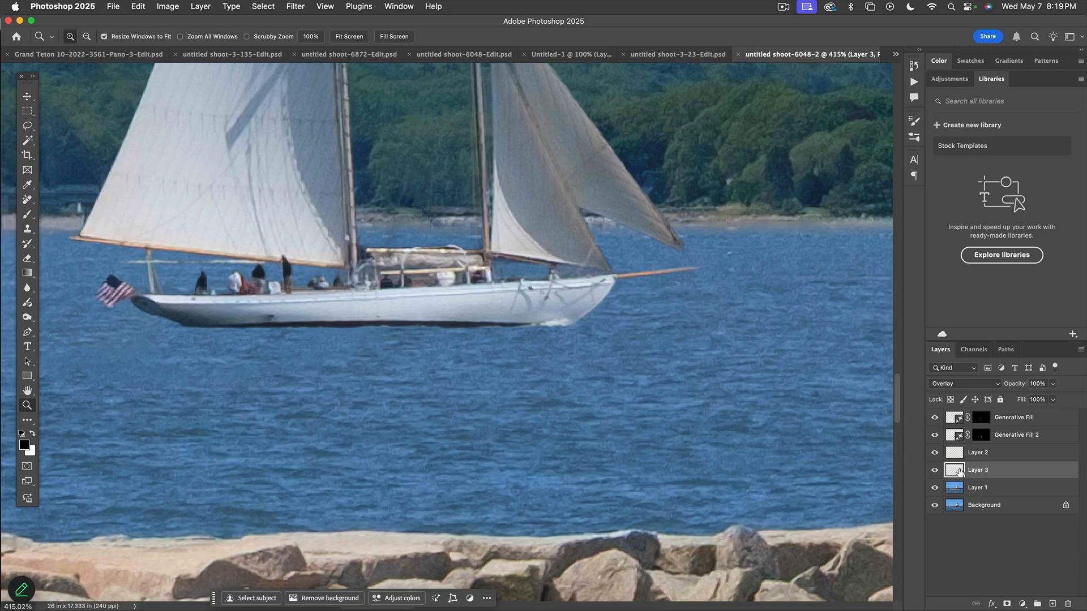
key("b")
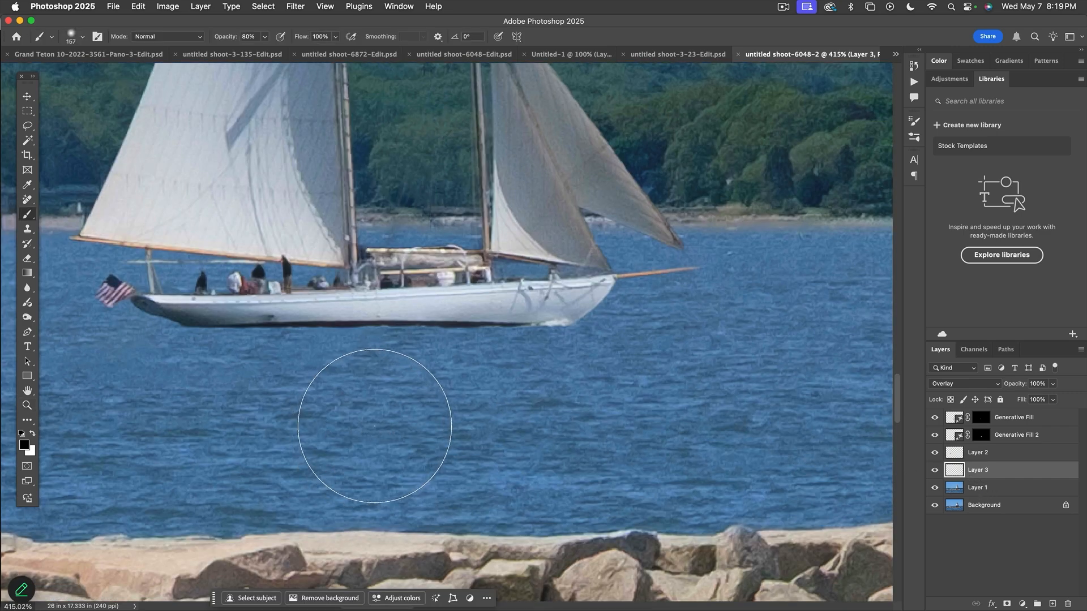
left_click_drag(376, 419, 236, 417)
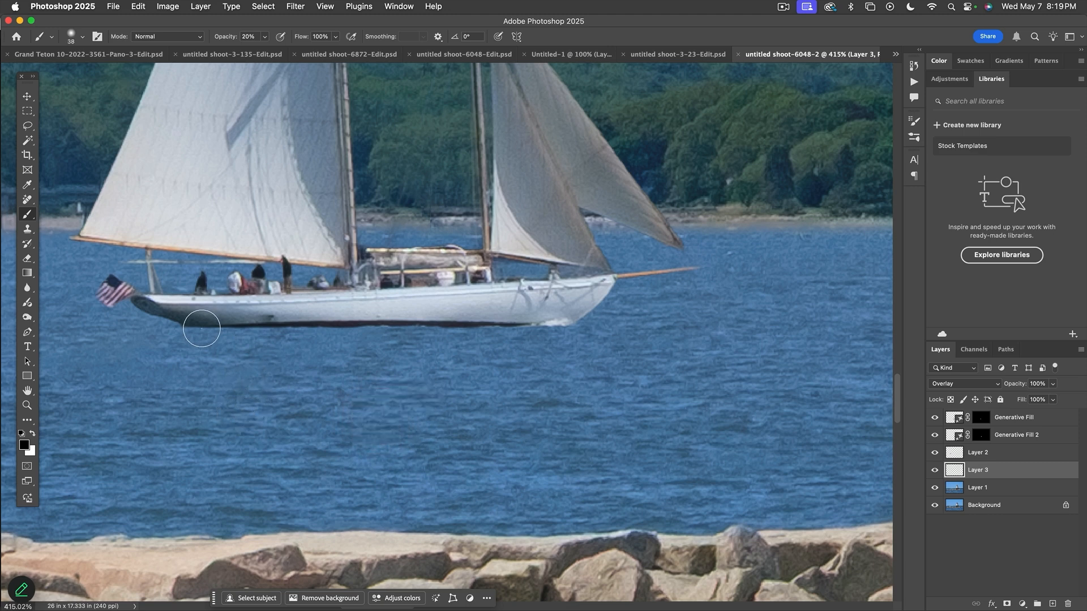
left_click_drag(221, 334, 555, 325)
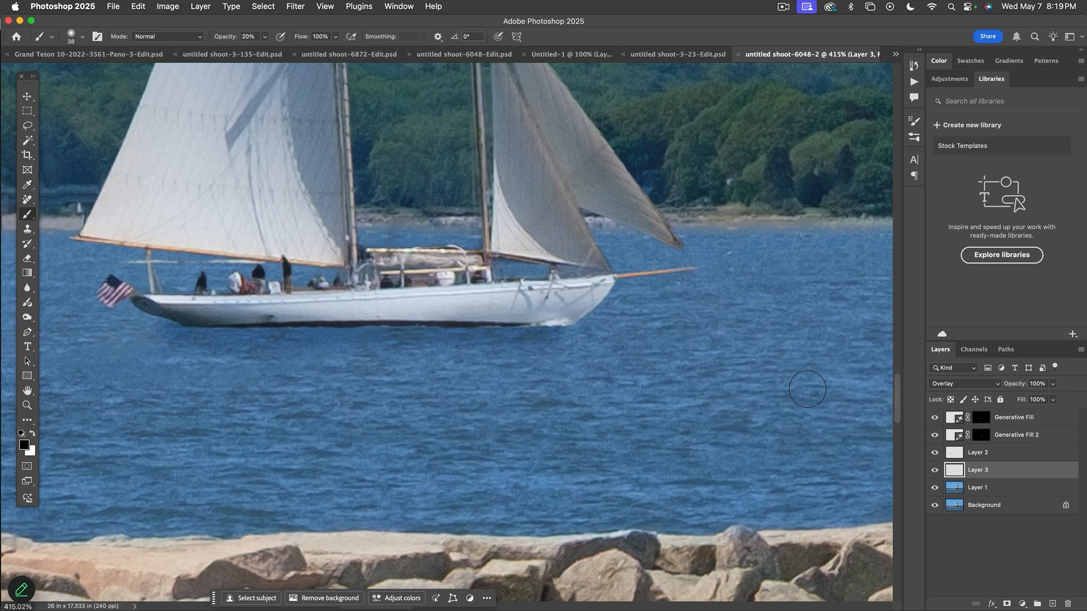
key("super+0")
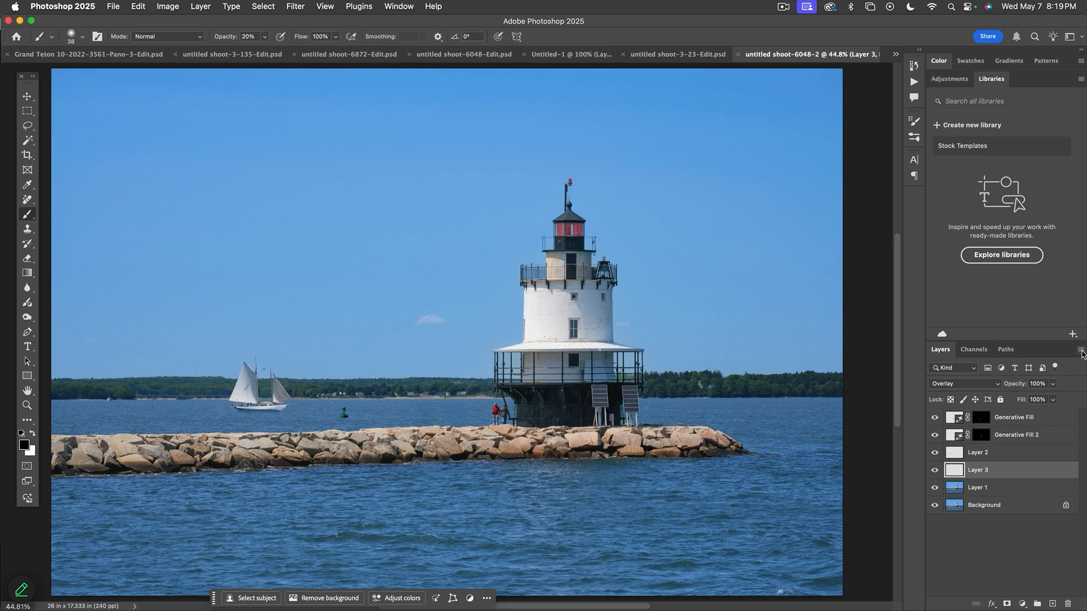
Step: Merge all visible layers into a new stamped layer and move it to the top of the layer stack
left_click(1081, 351)
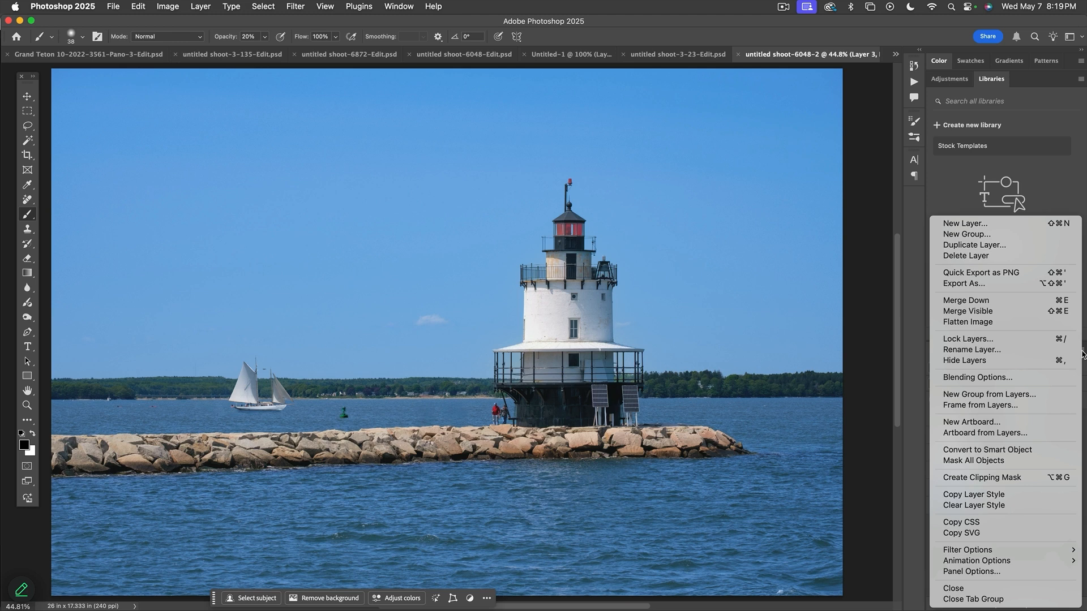
left_click(1028, 312, "alt")
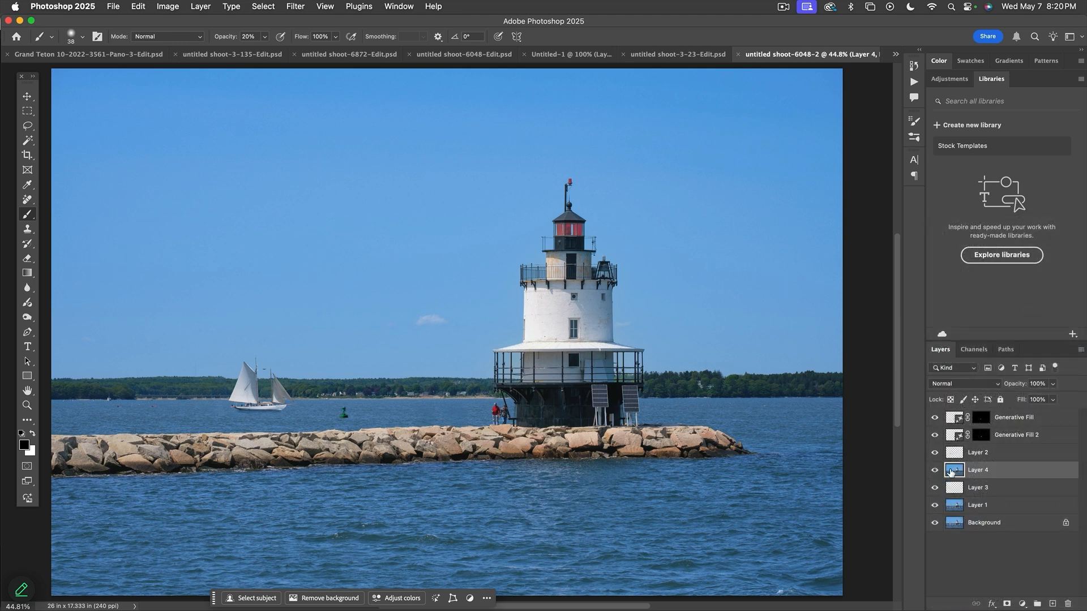
left_click_drag(953, 470, 949, 417)
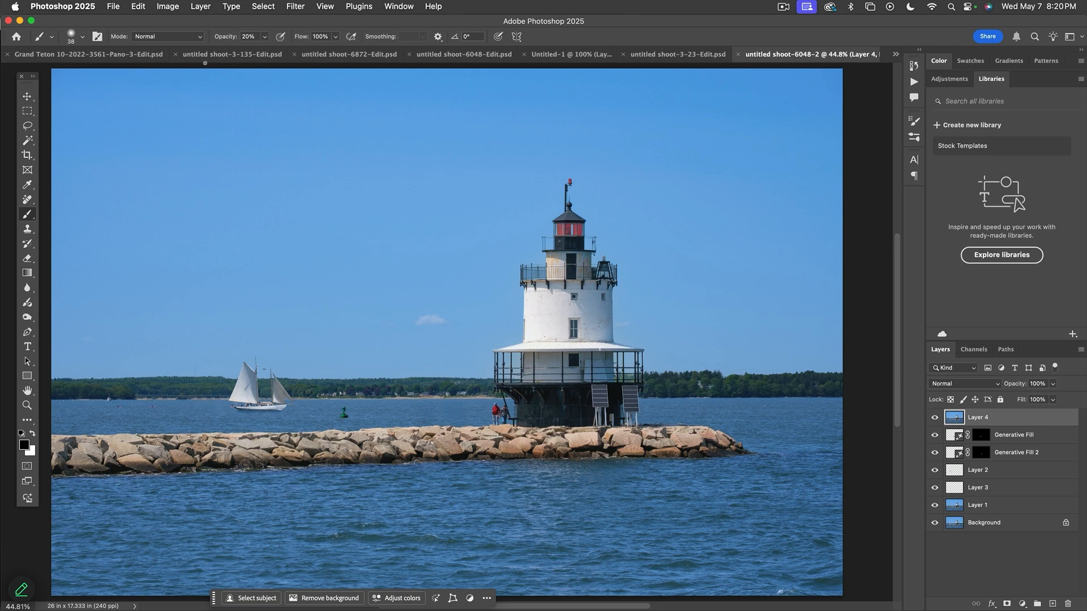
Step: Replace the sky on Layer 4 with the blue wispy-cloud sky, output to new layers, and save as untitled shoot-6048-Edit-2.psd
left_click(116, 11)
mouse_move(131, 9)
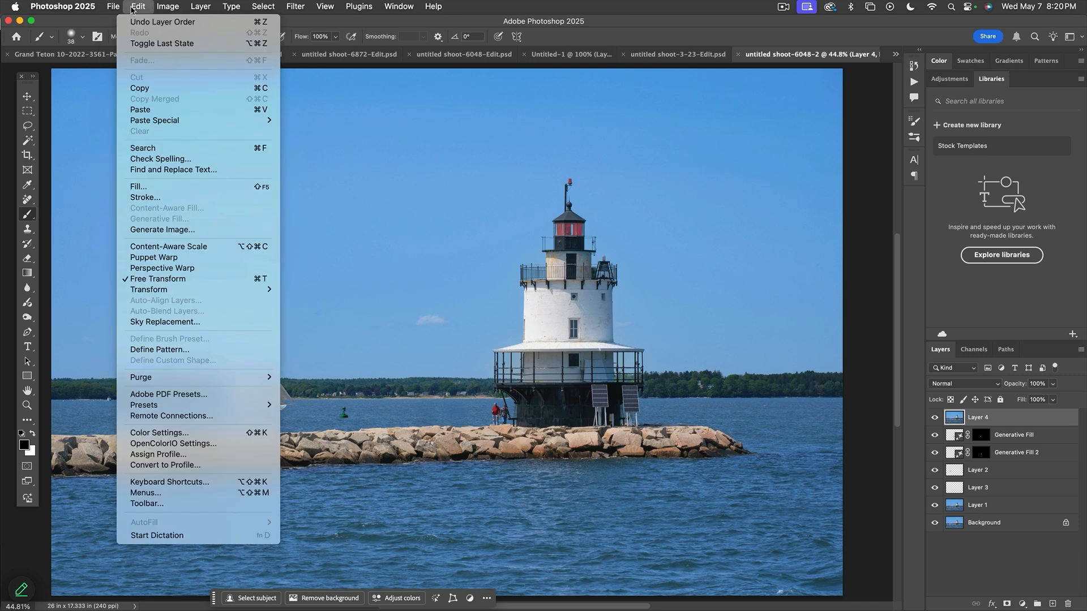
left_click(169, 322)
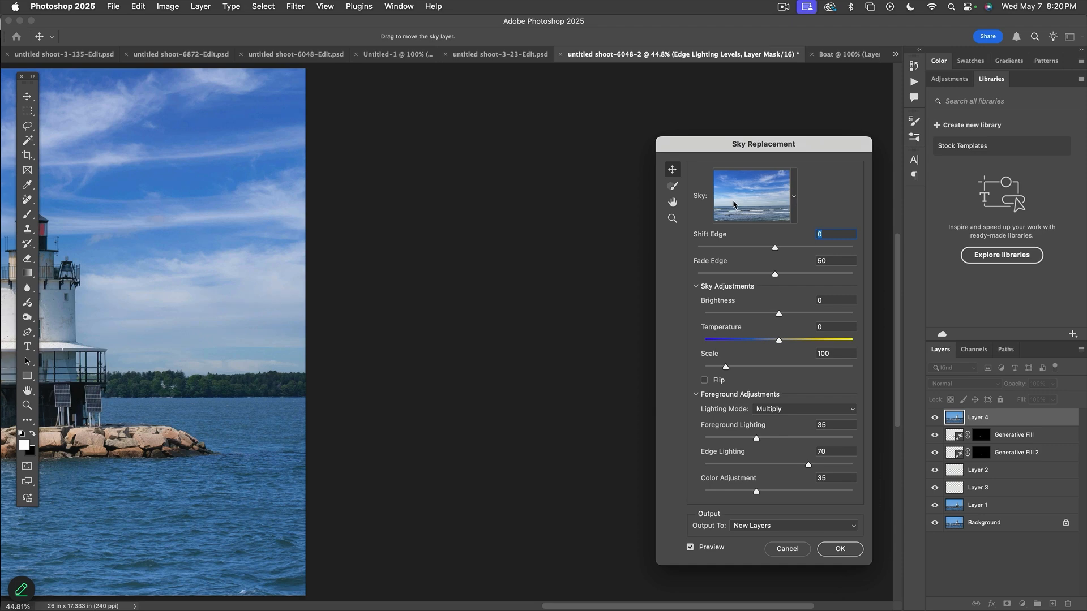
left_click_drag(199, 339, 690, 342)
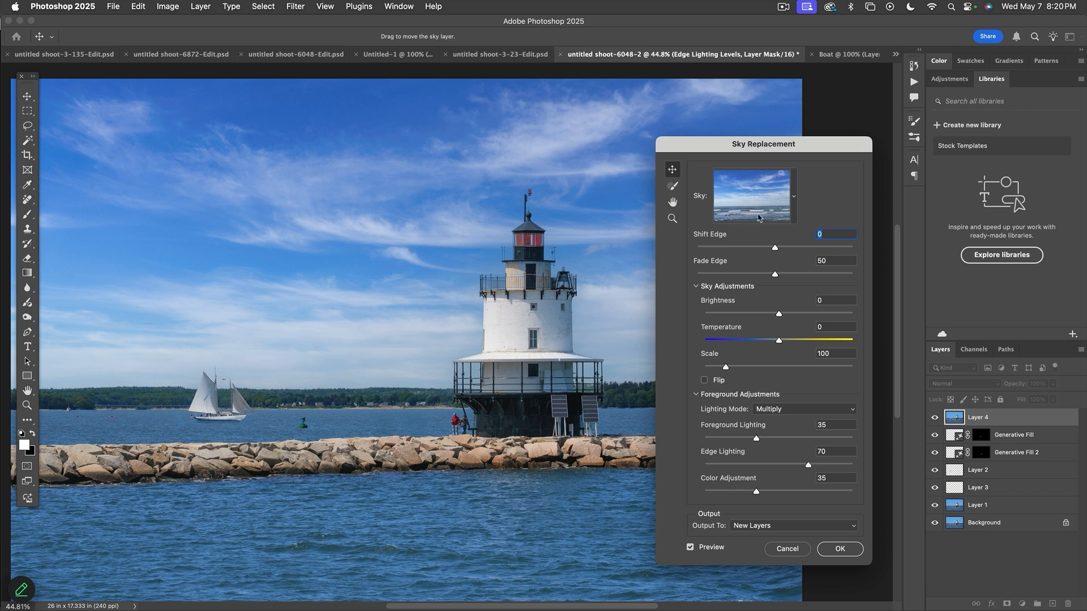
left_click(795, 198)
scroll(804, 346, "down", 2)
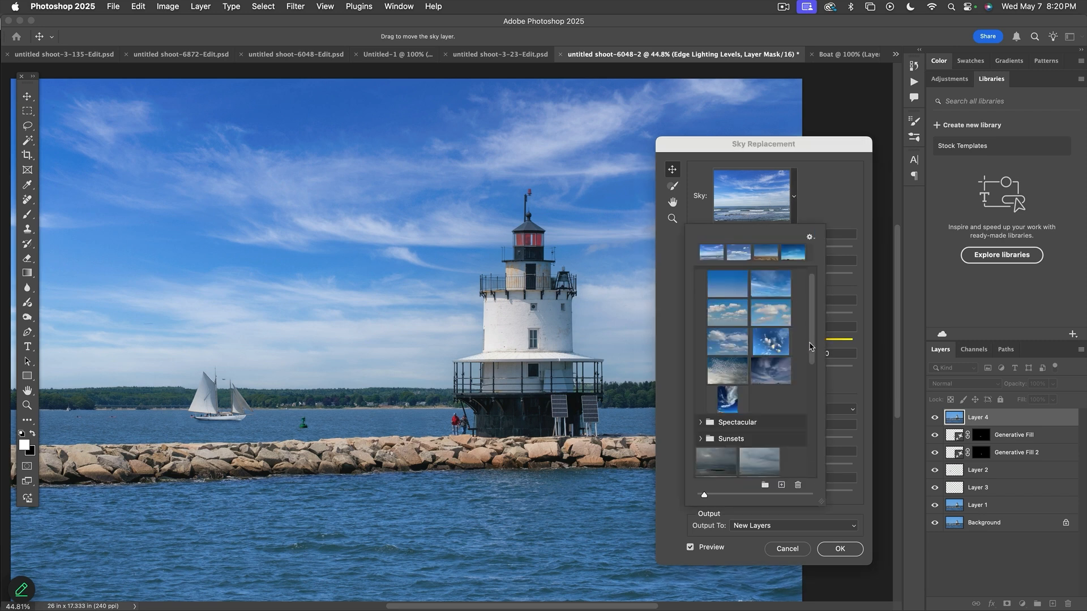
scroll(810, 346, "down", 4)
left_click(767, 252)
left_click(765, 203)
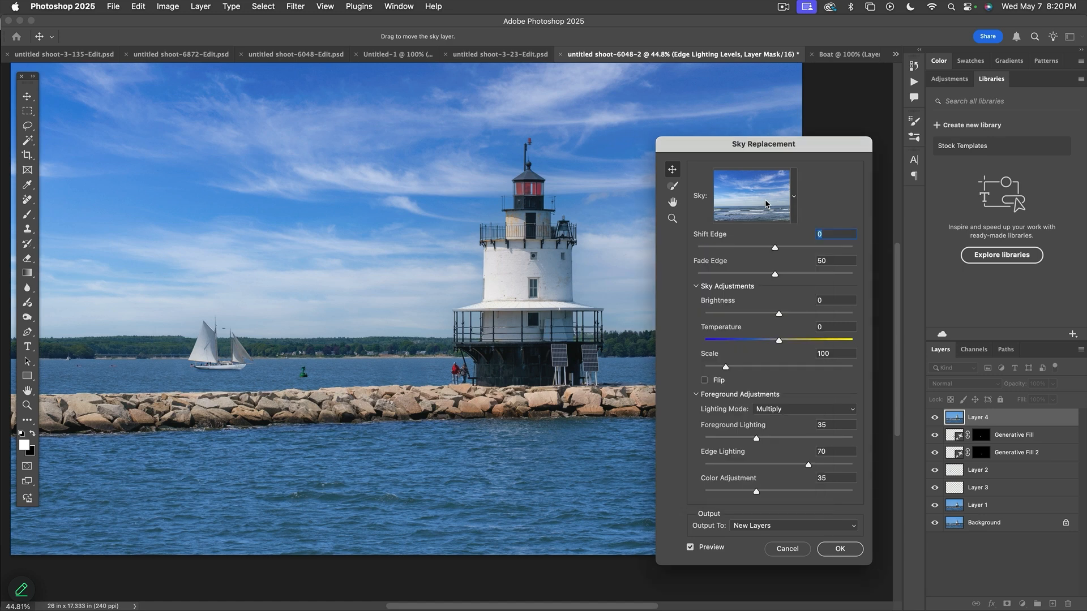
left_click(839, 549)
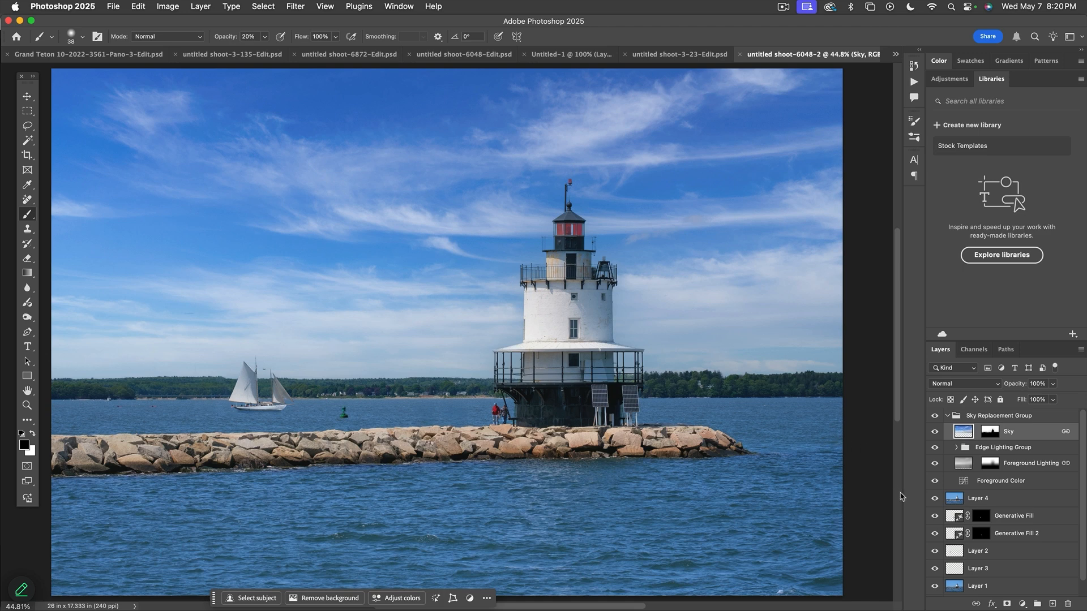
key("super+s")
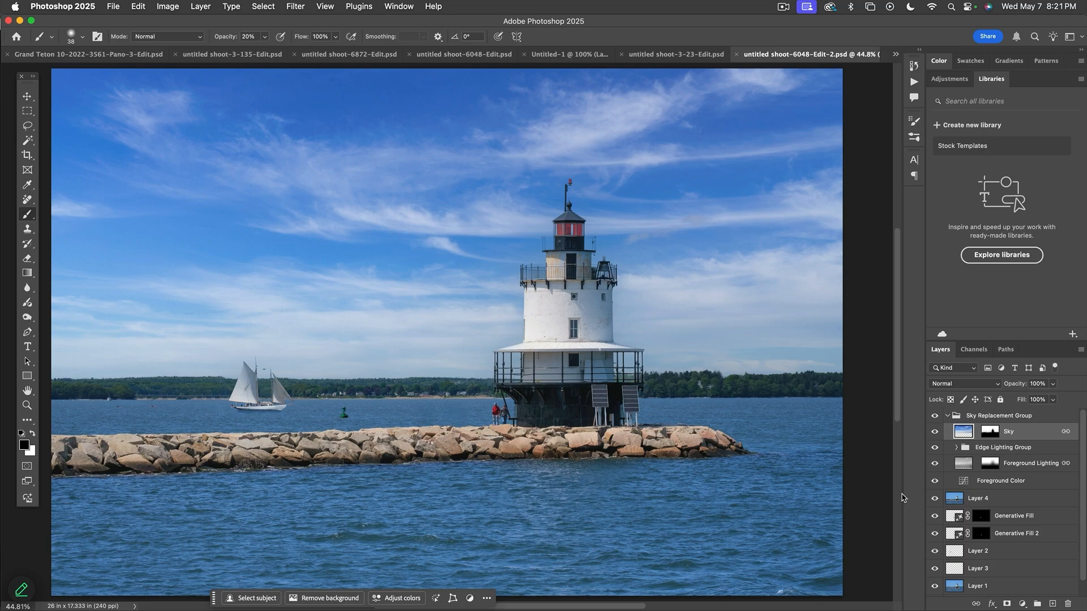
Step: Switch to Lightroom Classic and set the composited lighthouse photo's Post-Crop Vignetting amount to -11
key("super+Tab")
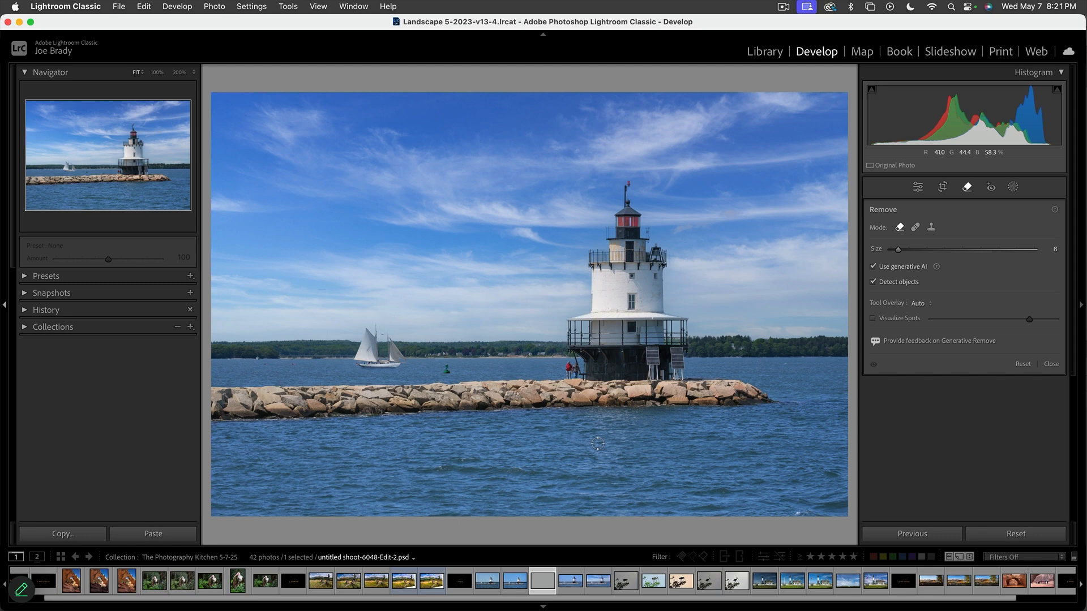
key("r")
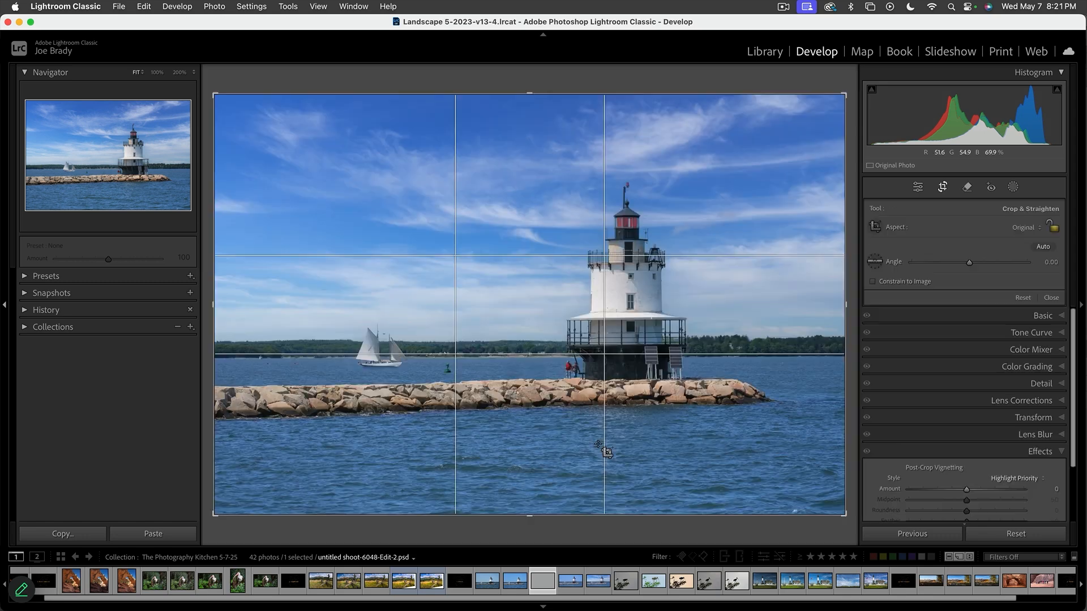
key("r")
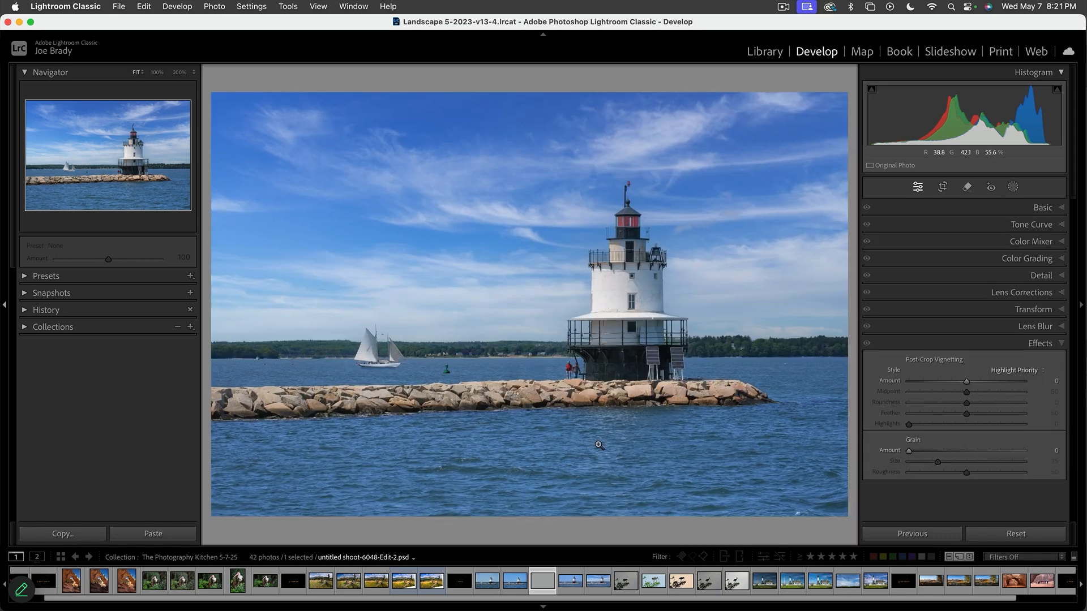
left_click_drag(966, 382, 960, 385)
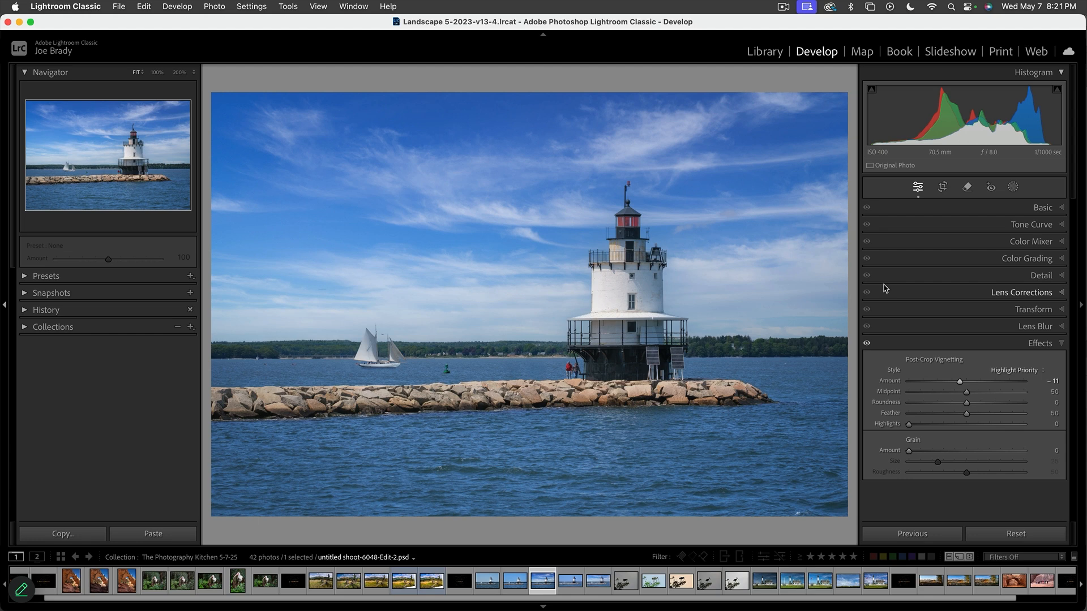
Step: Create two virtual copies of untitled shoot-6048-Edit-2.psd and select Copy 1
key("super+apostrophe")
key("super+apostrophe")
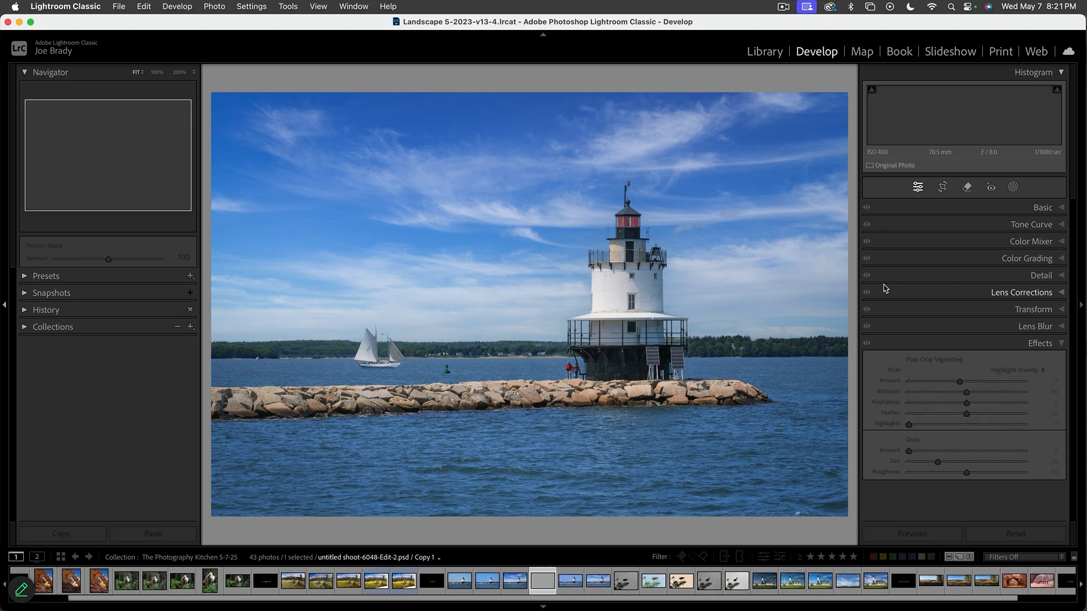
key("Left")
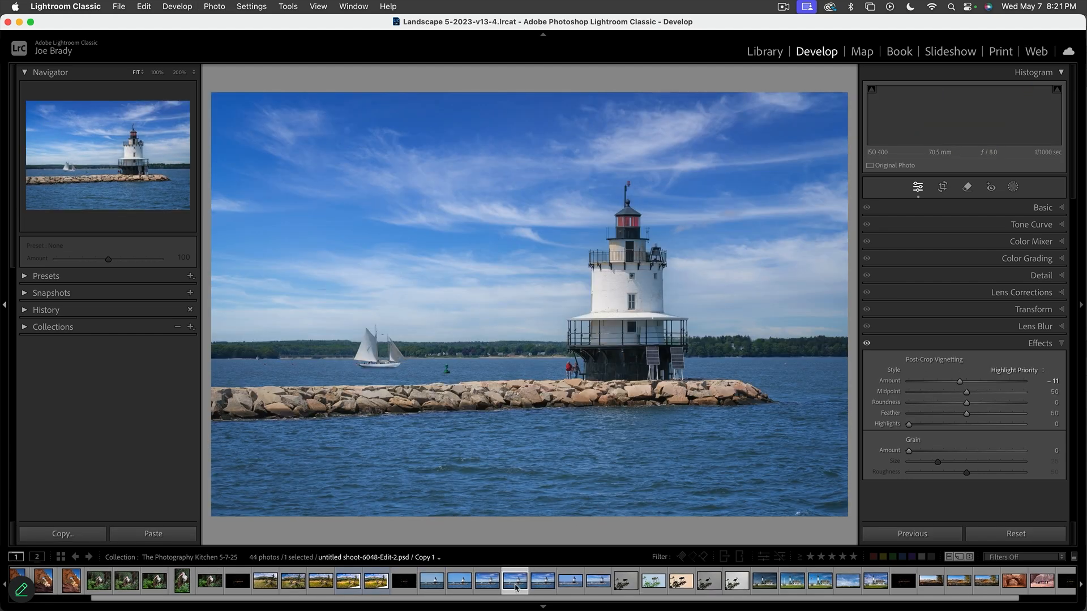
Step: Crop Copy 1 freely, trimming water along the bottom, sky along the top and a narrow strip from the left edge
key("r")
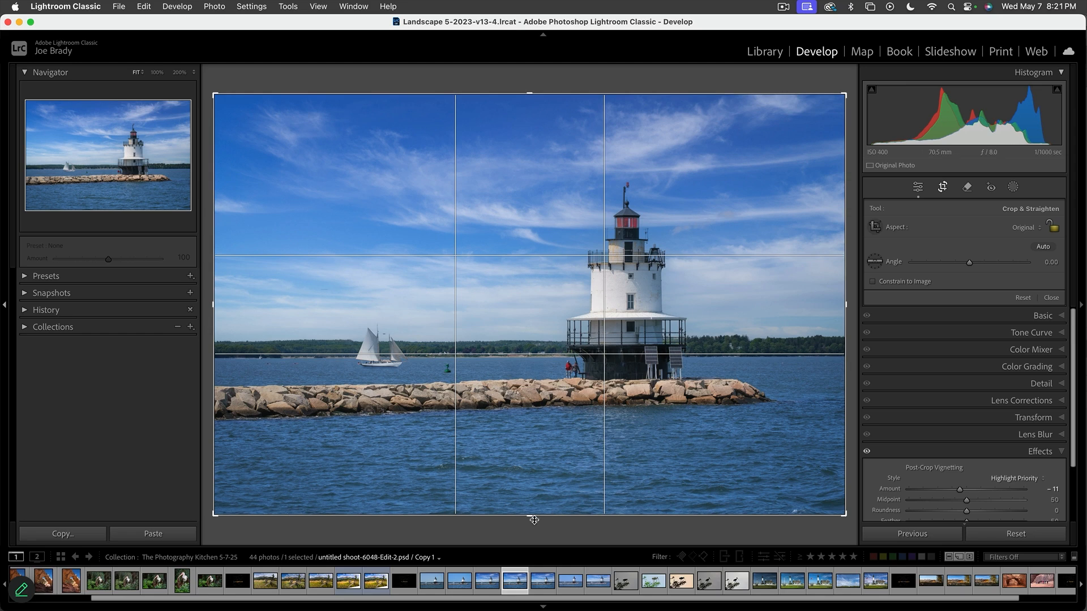
left_click_drag(530, 516, 532, 502)
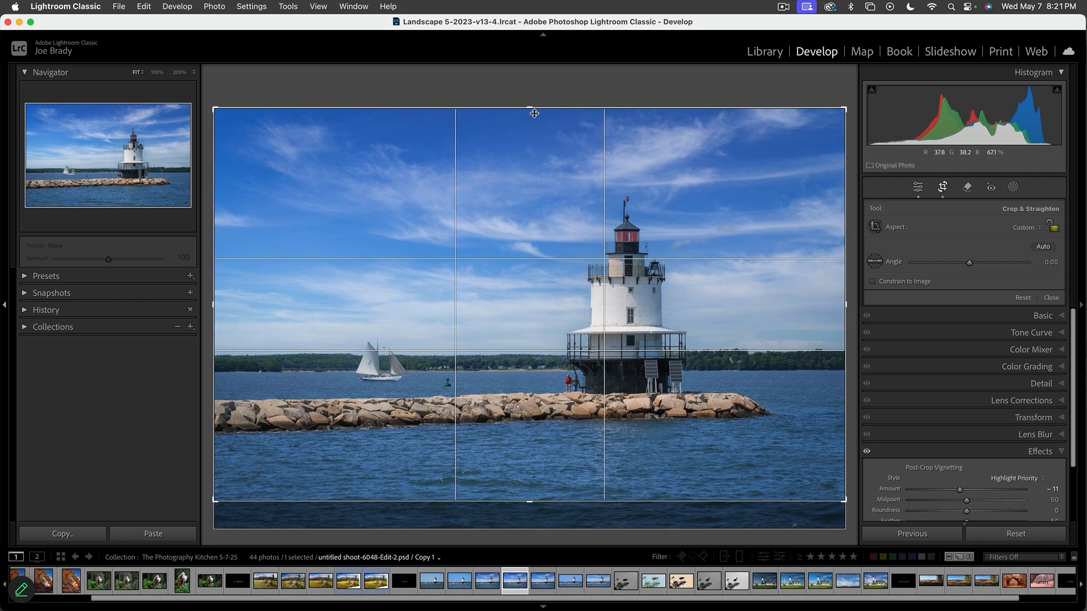
left_click_drag(529, 110, 529, 132)
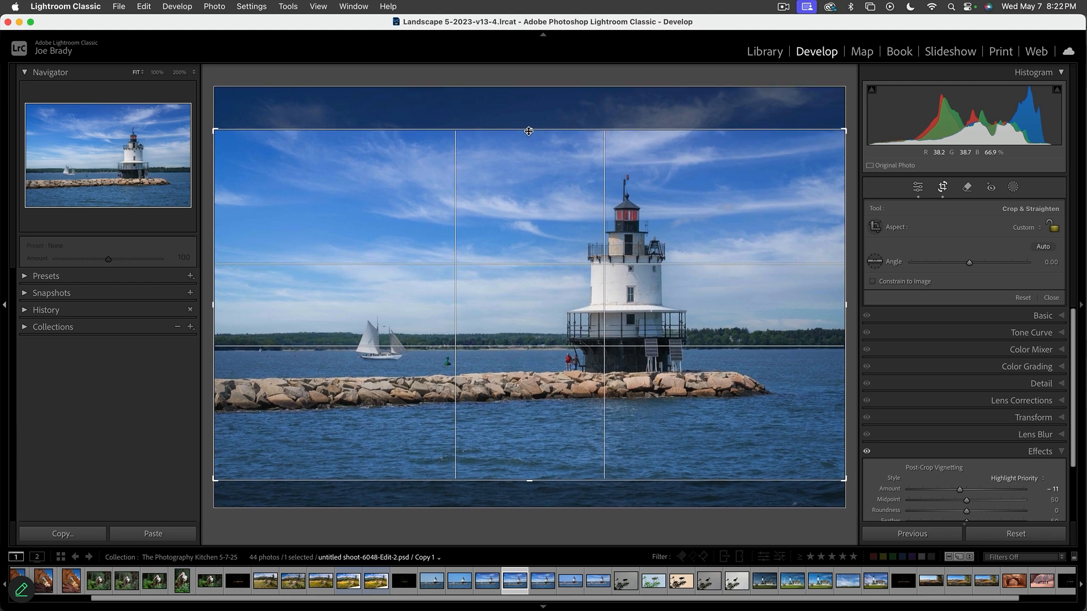
left_click_drag(528, 132, 529, 140)
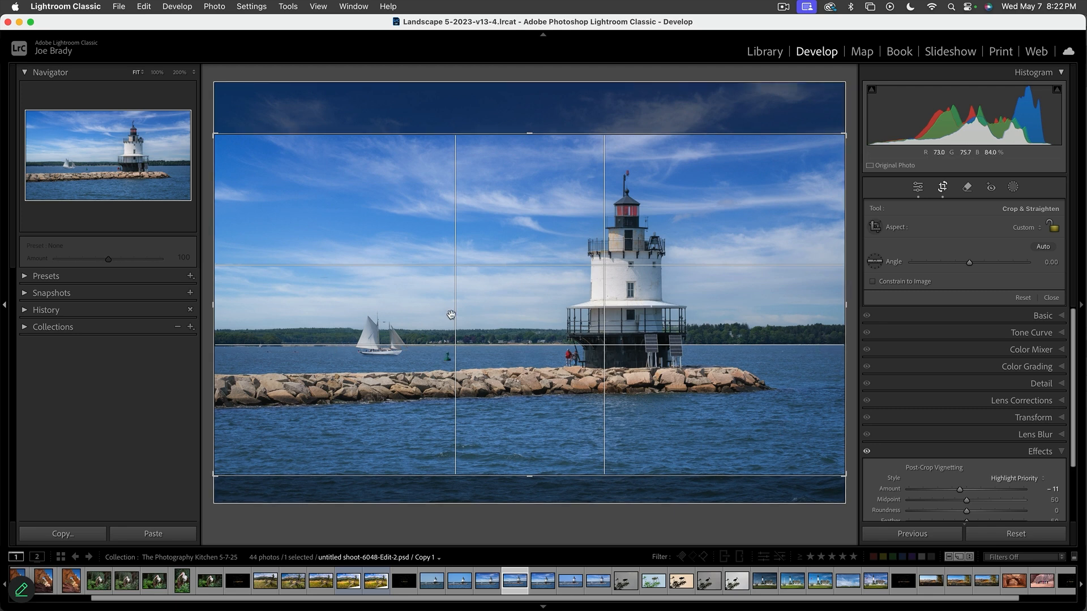
left_click_drag(216, 308, 243, 307)
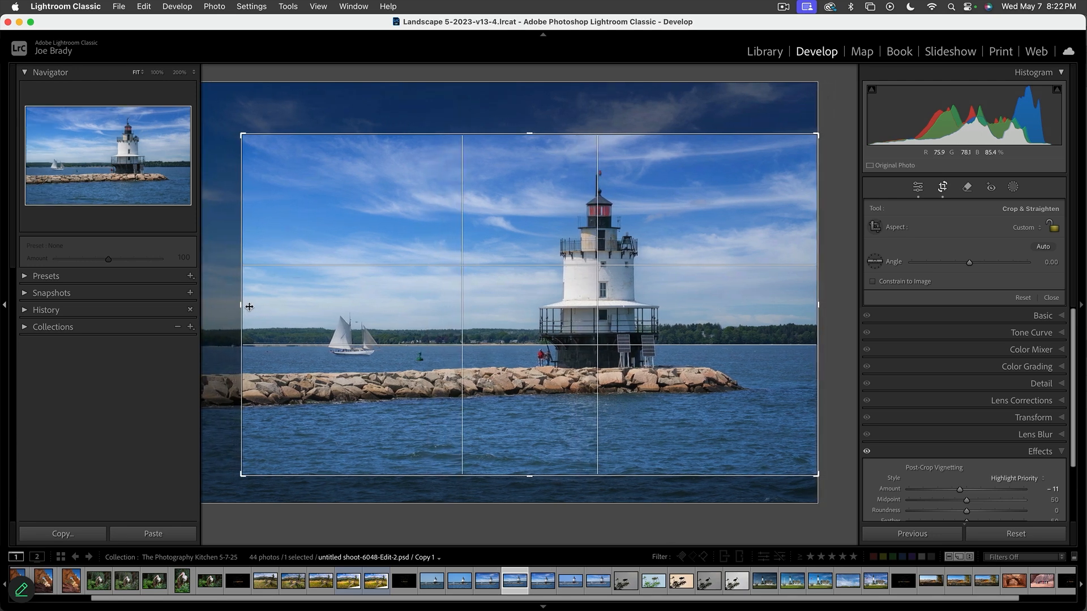
mouse_move(816, 309)
left_mouse_down()
mouse_move(807, 309)
mouse_move(816, 309)
left_mouse_up()
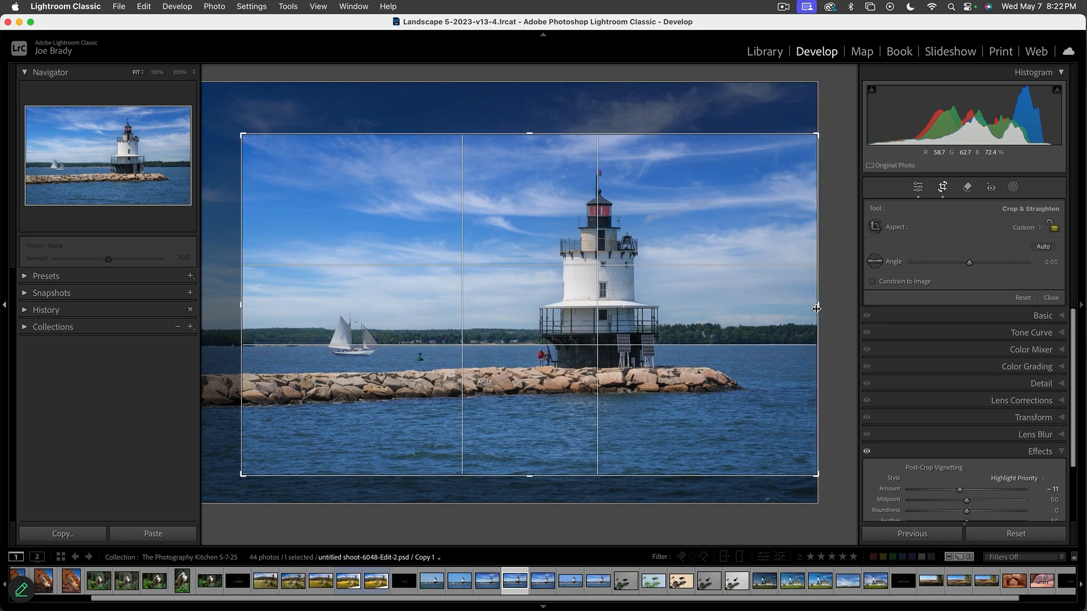
key("Return")
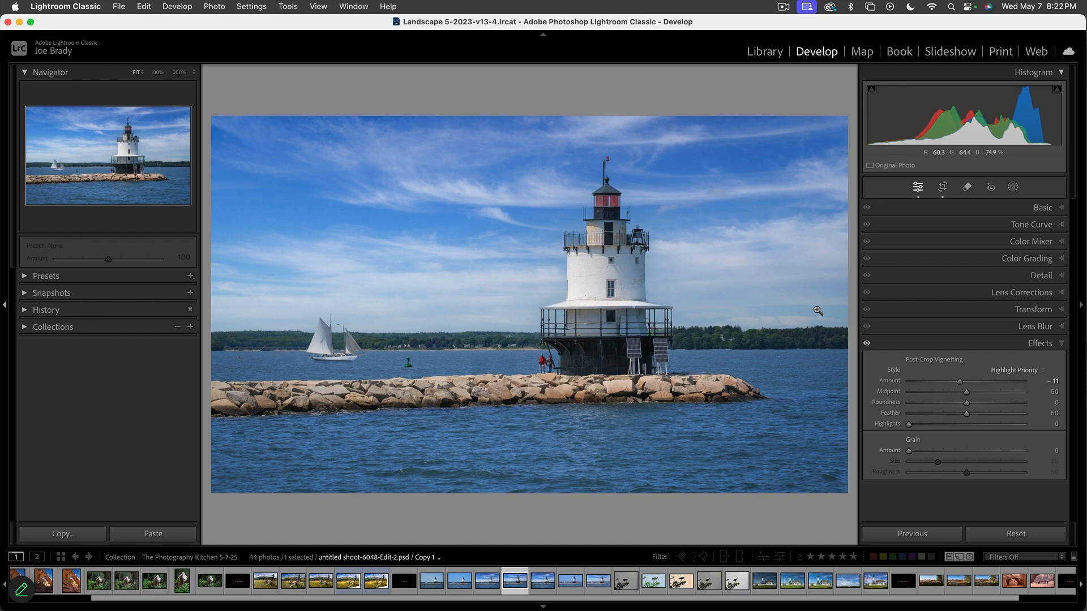
Step: Crop Copy 2 to a wide panoramic format, trimming the sky and the foreground water while keeping the full width
key("Left")
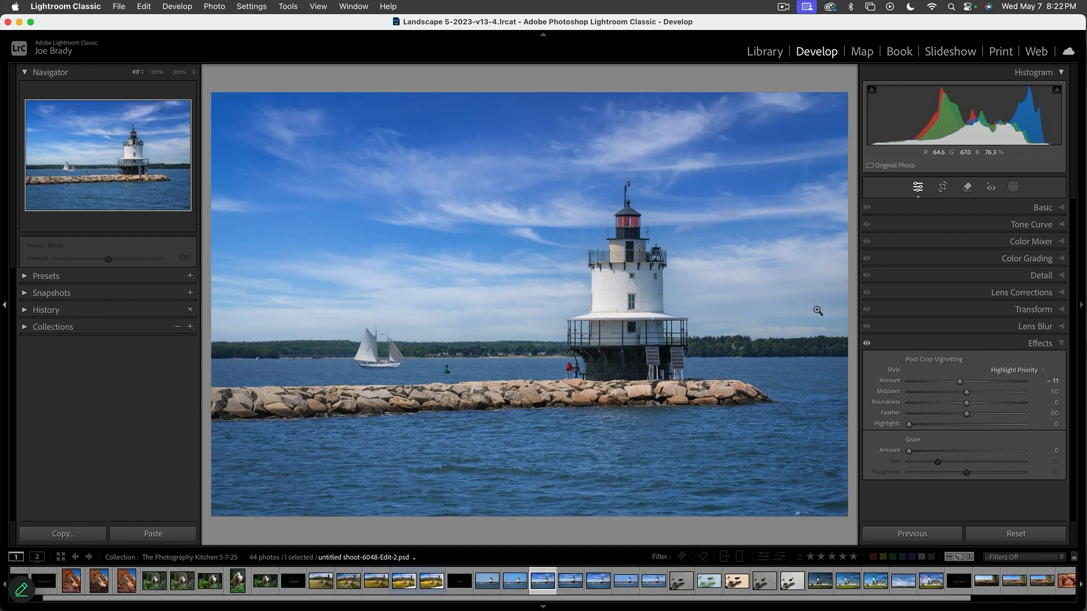
key("Right")
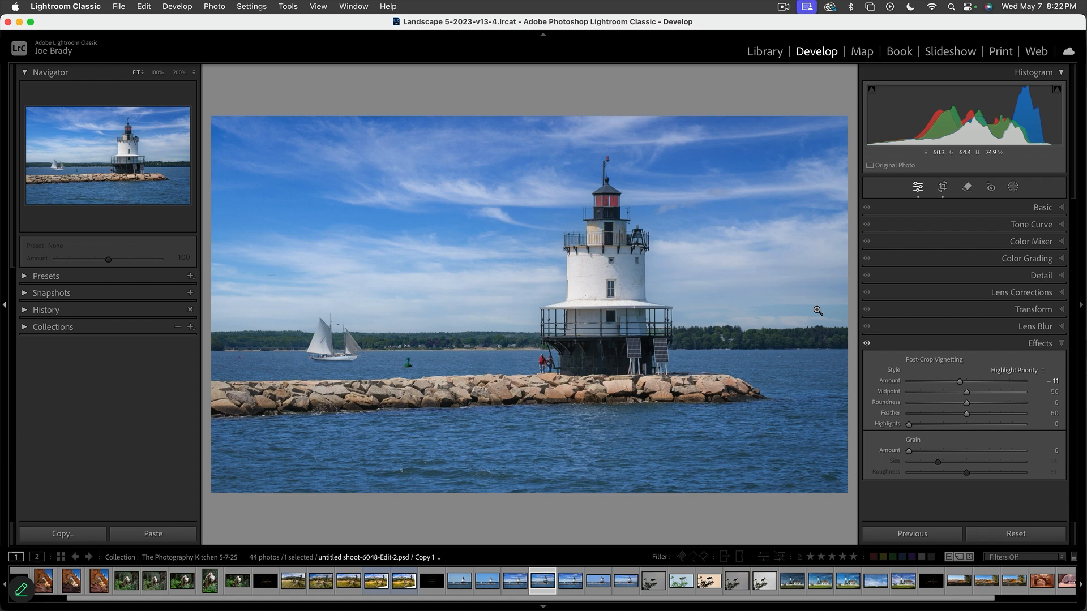
key("Right")
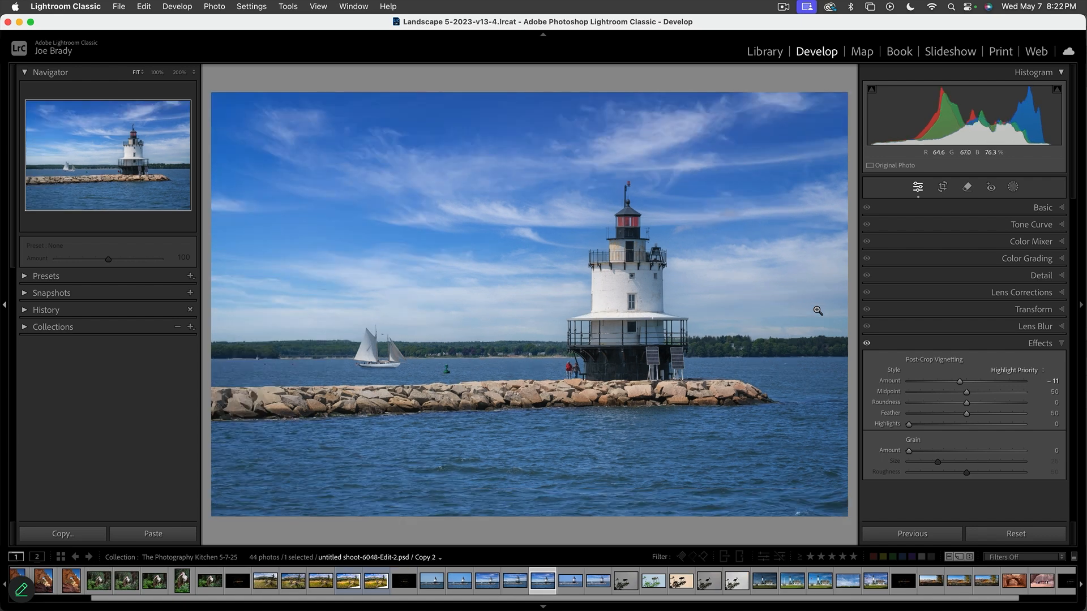
key("r")
left_click_drag(531, 92, 530, 125)
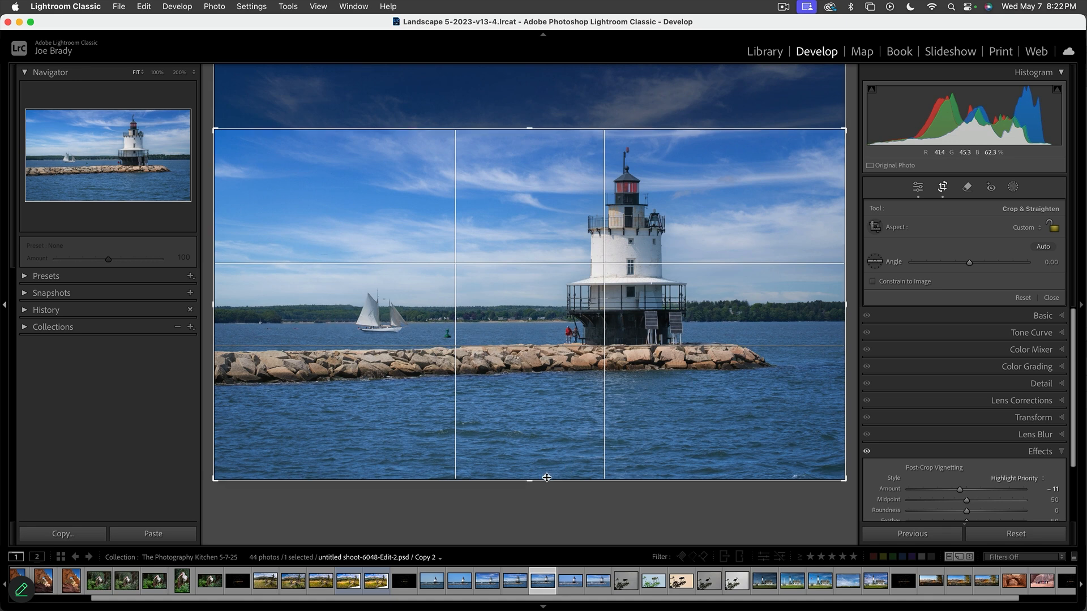
left_click_drag(547, 478, 540, 458)
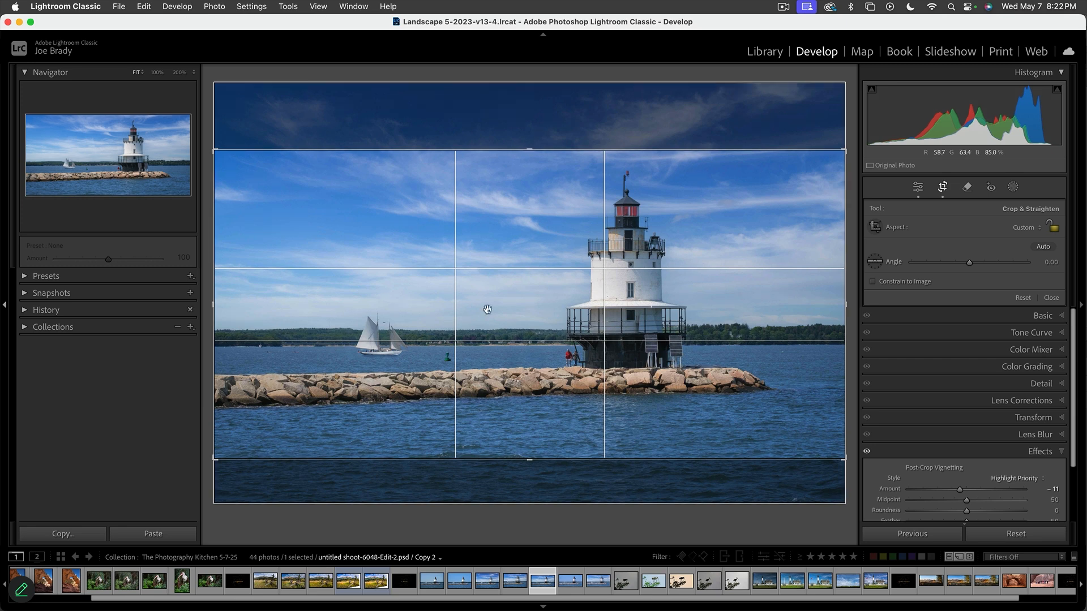
key("Return")
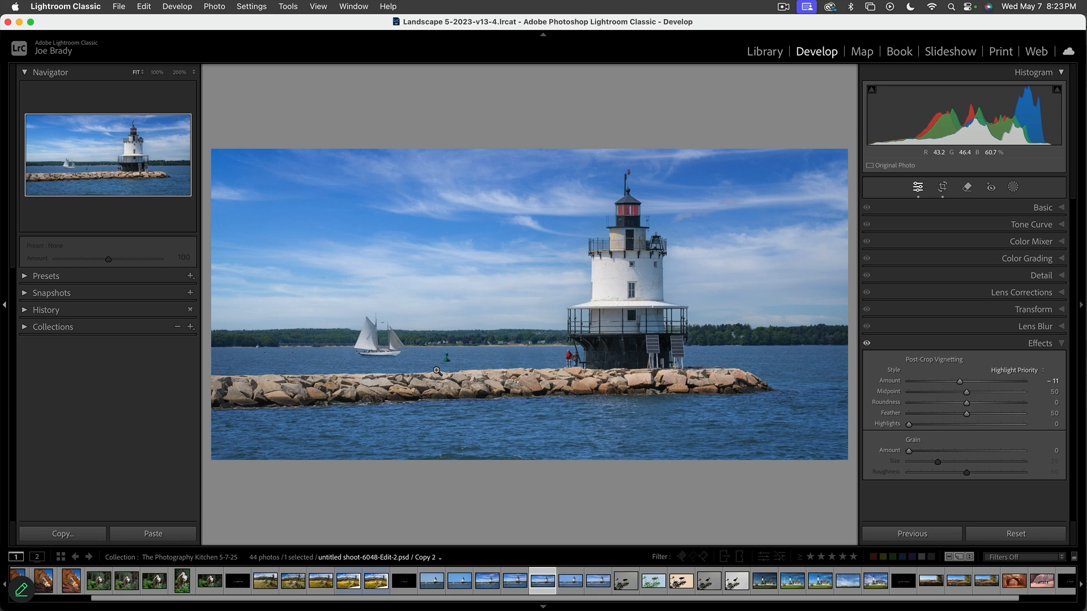
Step: Examine the relocated sailboat and the surrounding water at 200% zoom in the panoramic crop
left_click(385, 354)
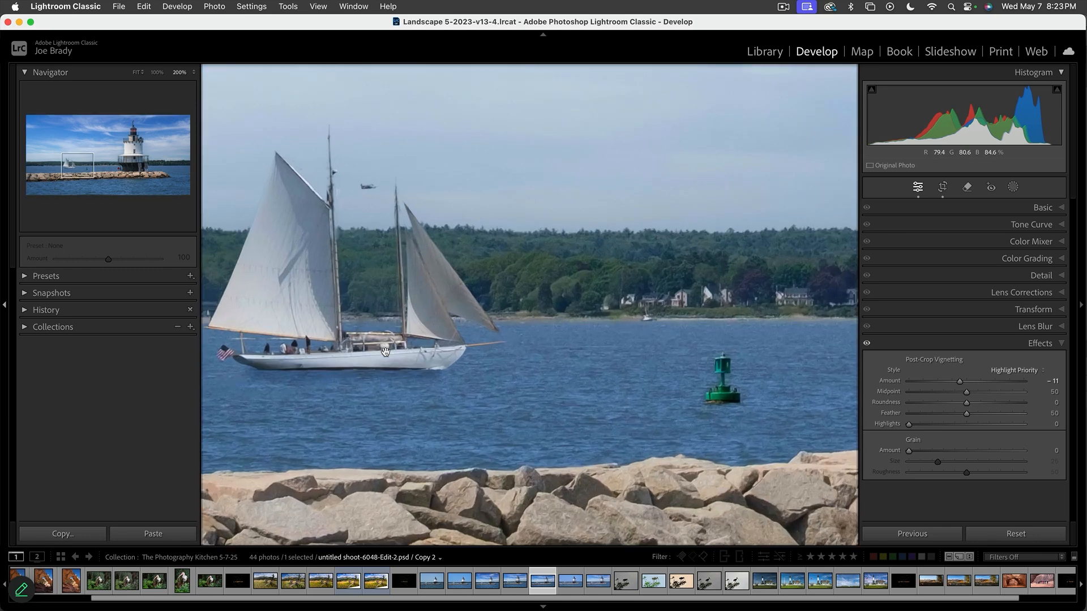
left_click(363, 369)
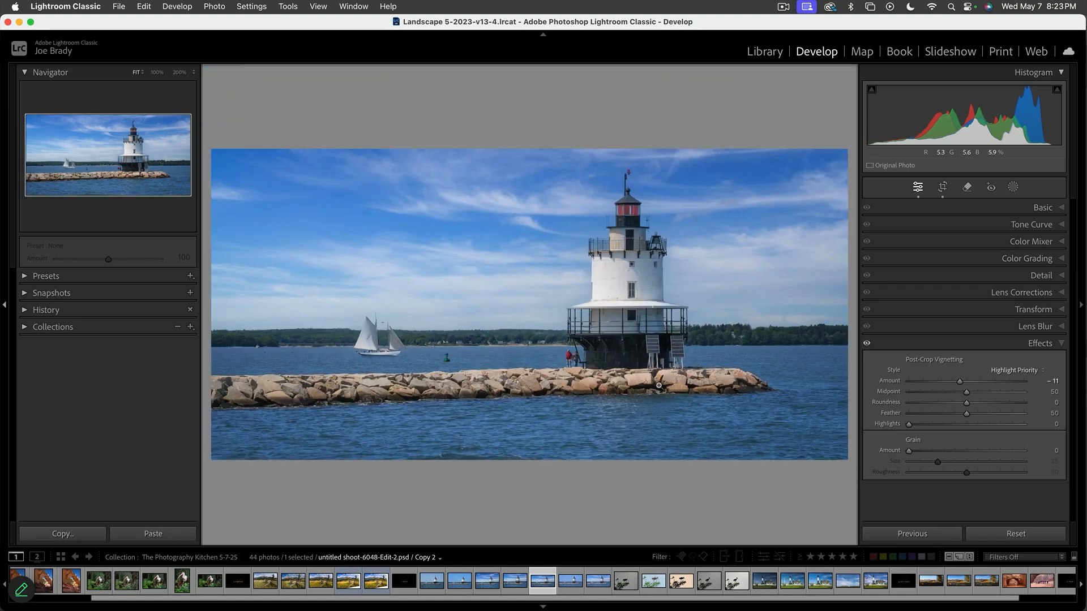
left_click(376, 355)
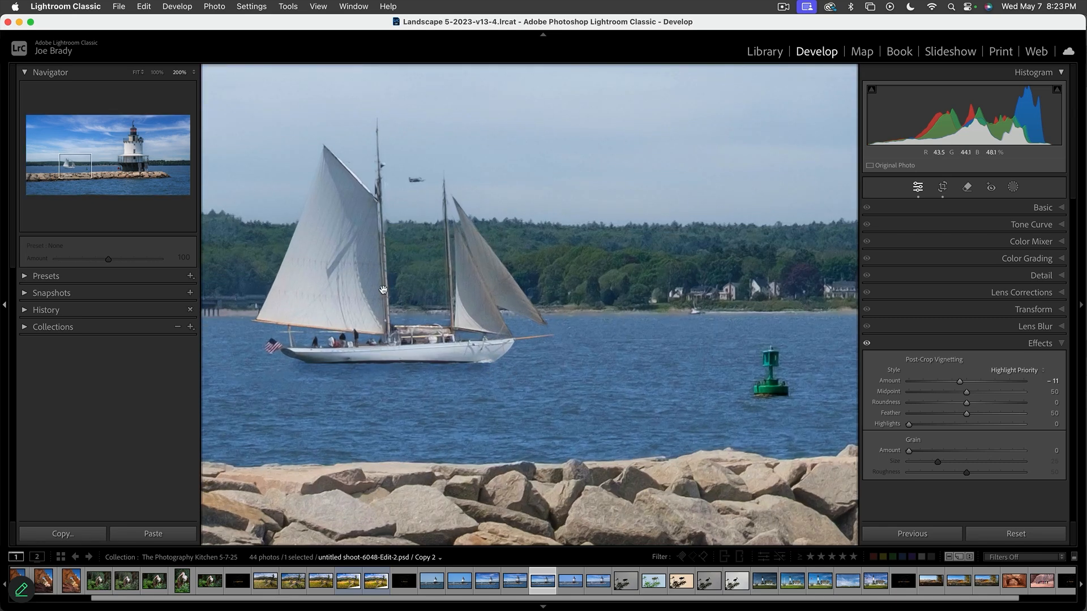
left_click(355, 248)
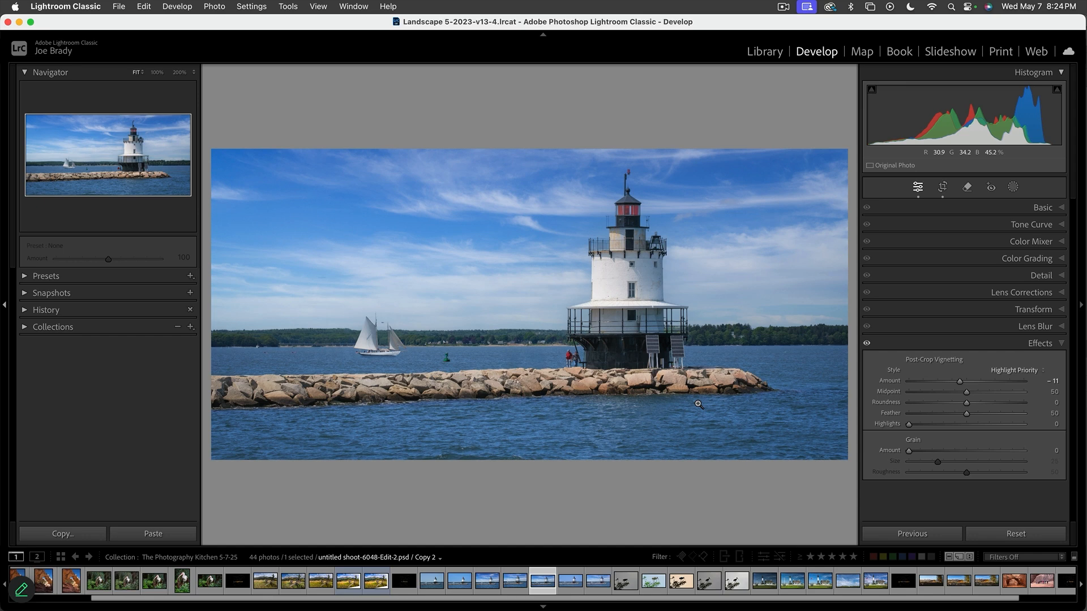
Step: Select the five lighthouse photos from the original through Copy 2 and play them as an impromptu slideshow
left_click(495, 590, "shift")
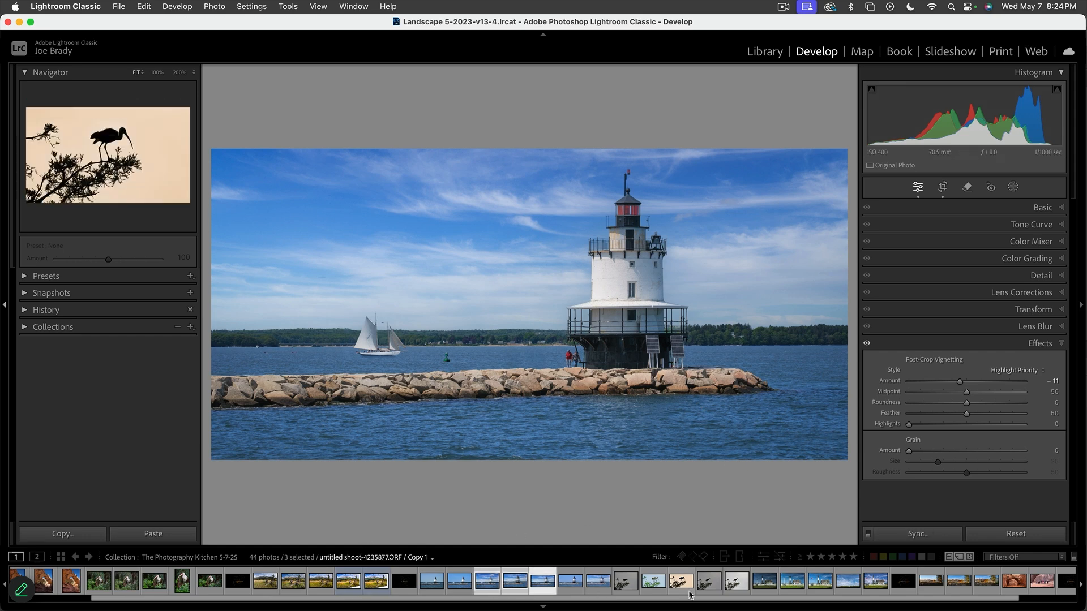
left_click(431, 581, "shift")
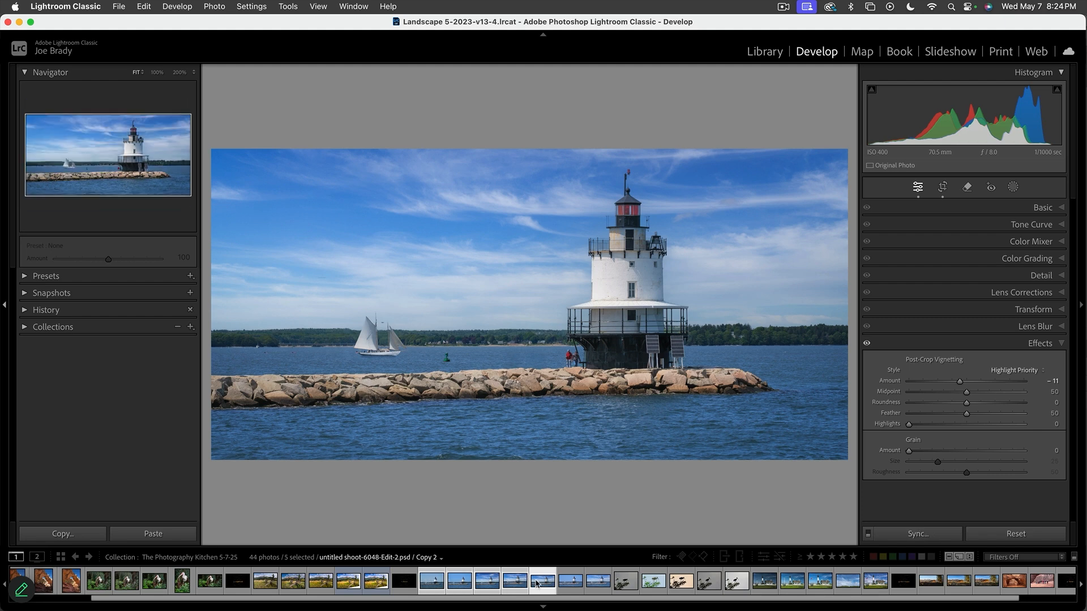
key("super+Return")
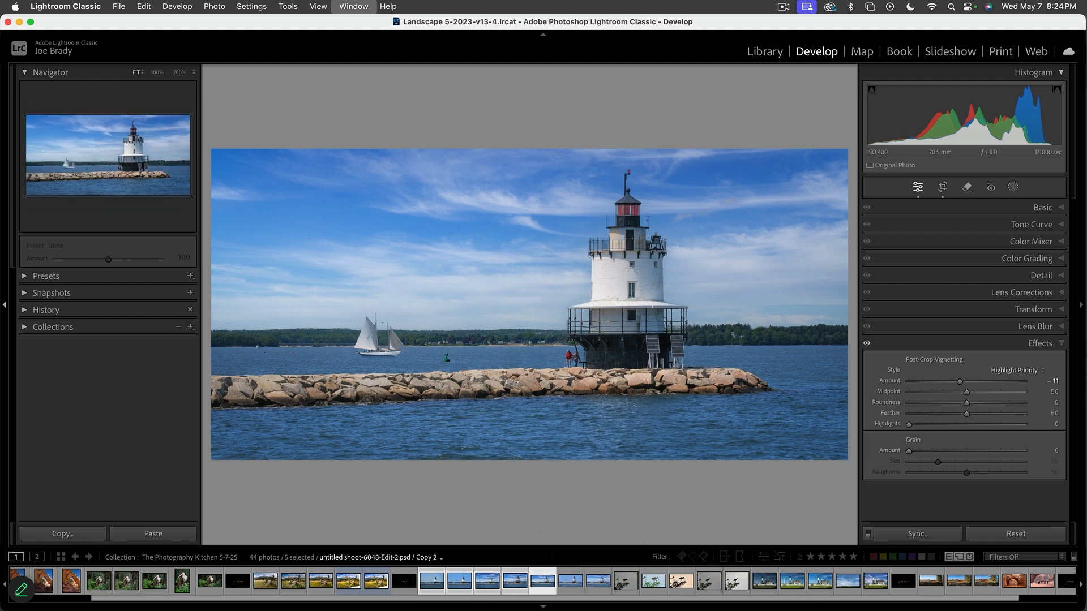
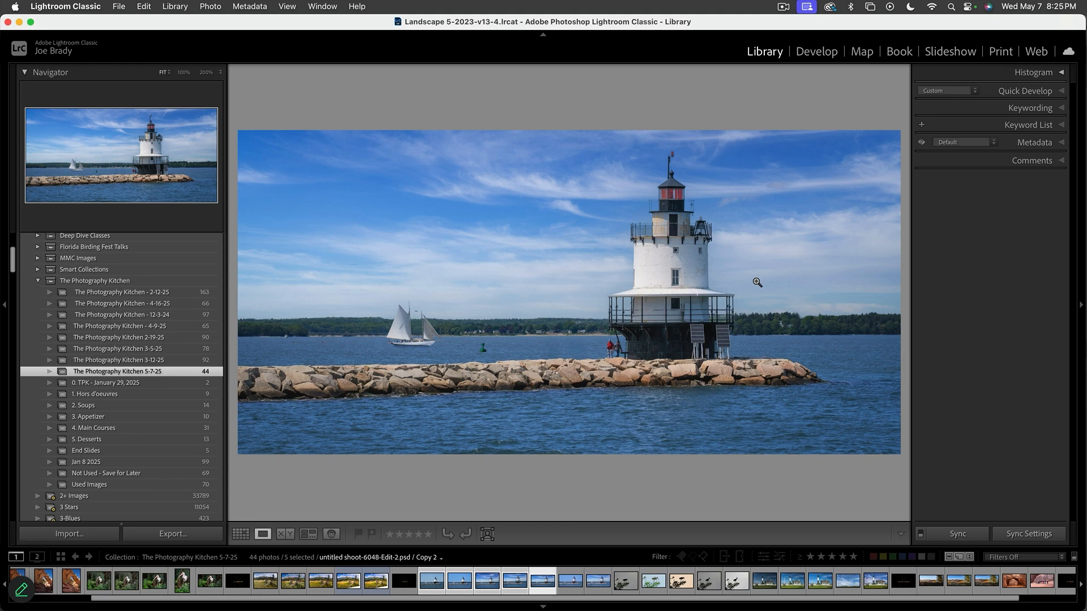
key("super+j")
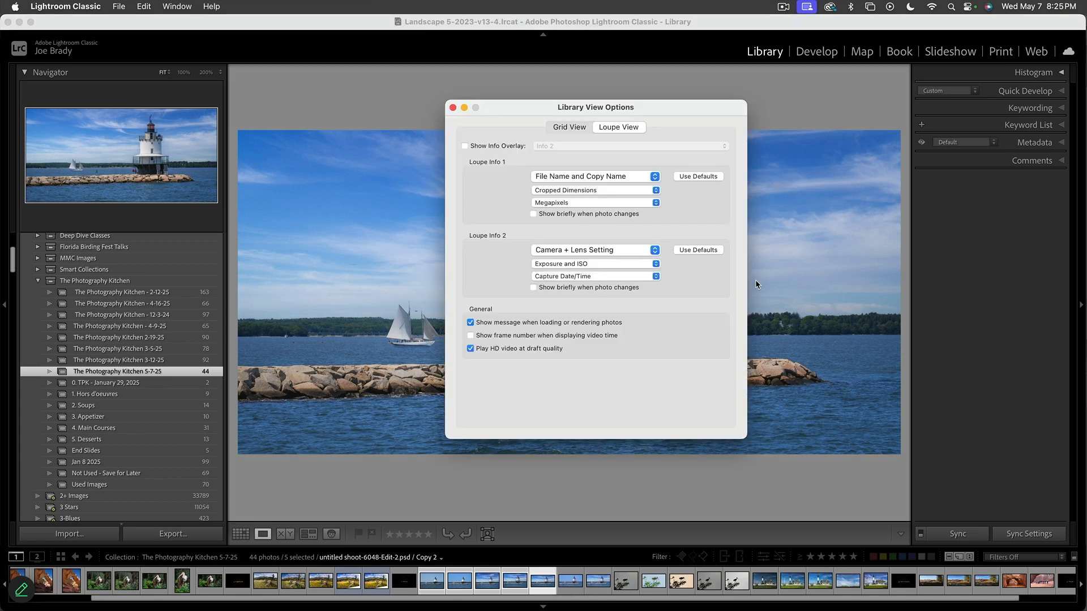
left_click(453, 107)
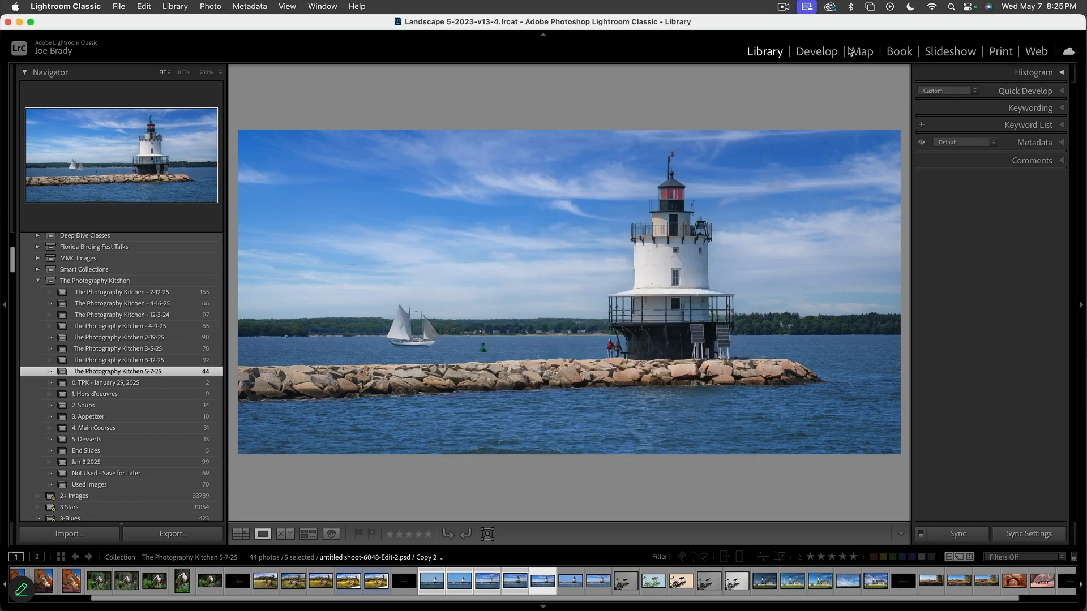
Step: Create another virtual copy of the panoramic crop in the Develop module and convert it to black and white
left_click(817, 51)
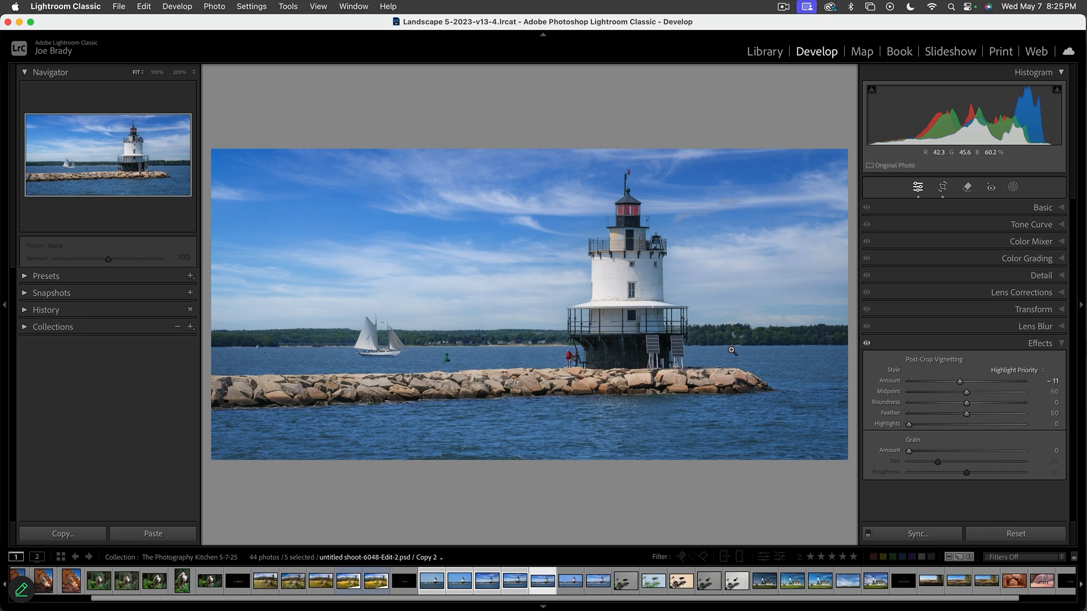
key("super+apostrophe")
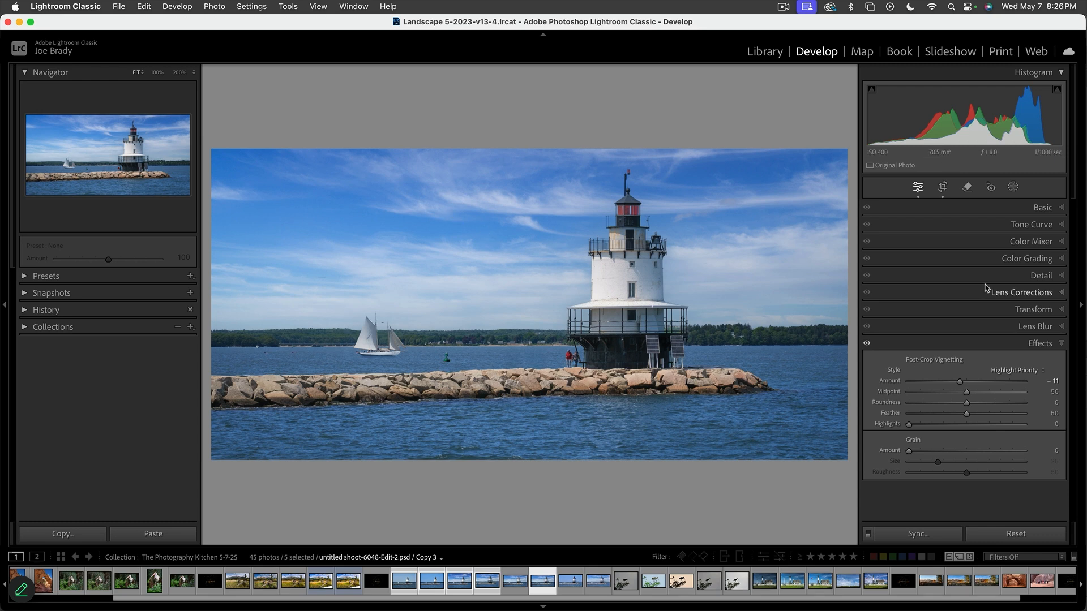
left_click(1042, 209)
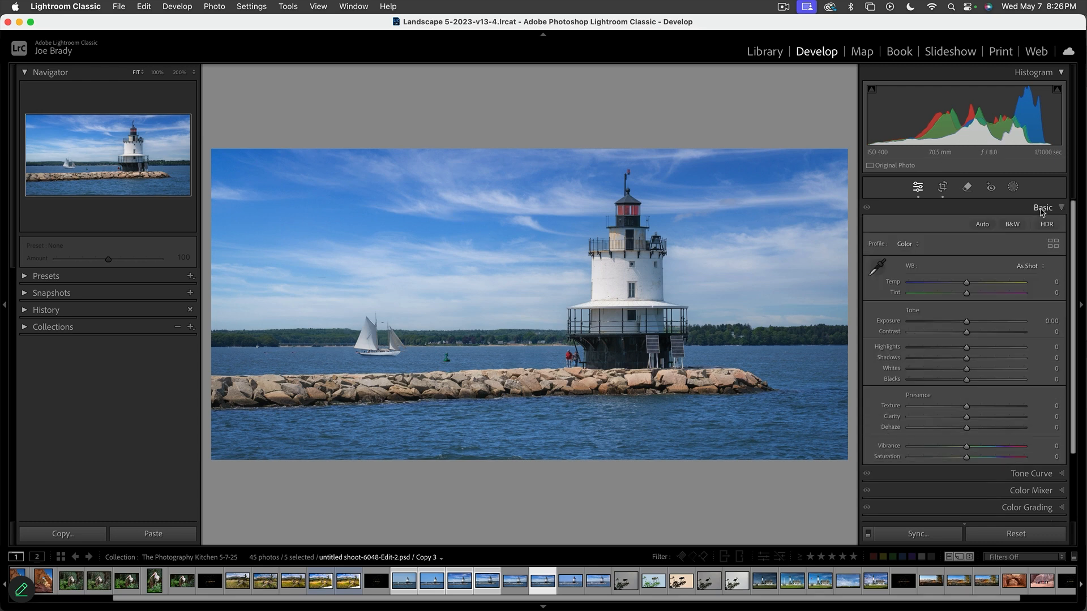
left_click(1013, 225)
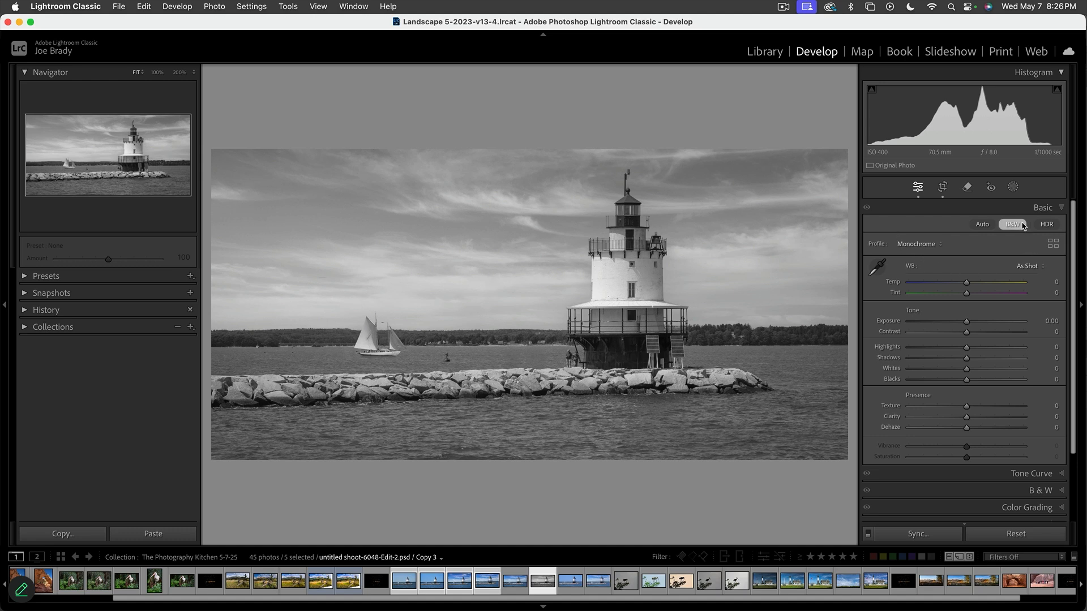
Step: Darken the sky with the Black & White Mix targeted adjustment, setting Blue to -48 and Purple to -8
left_click(1053, 491)
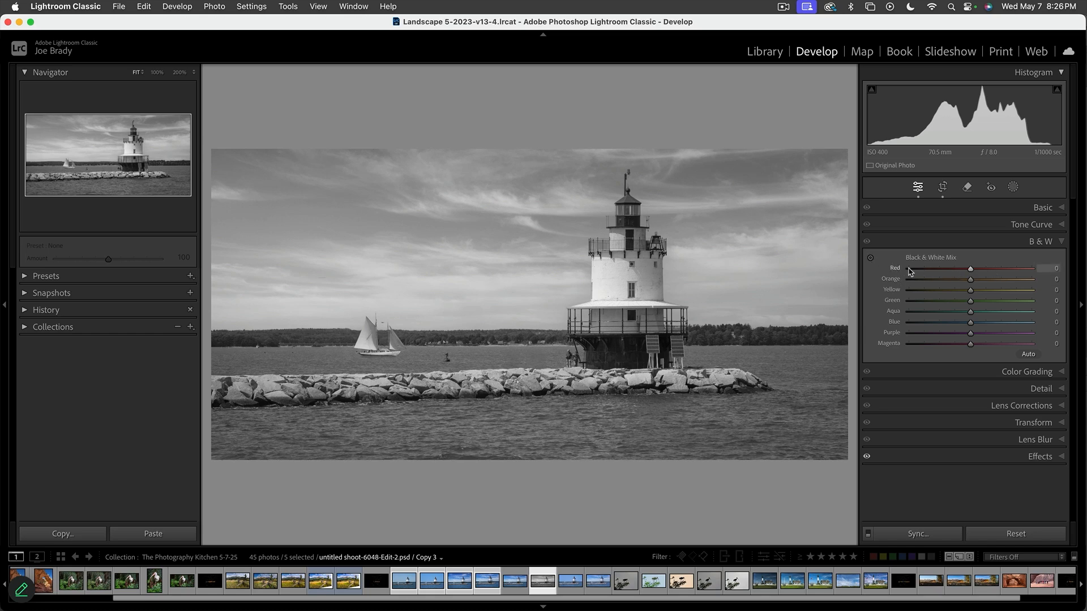
left_click(871, 259)
left_click_drag(755, 175, 755, 201)
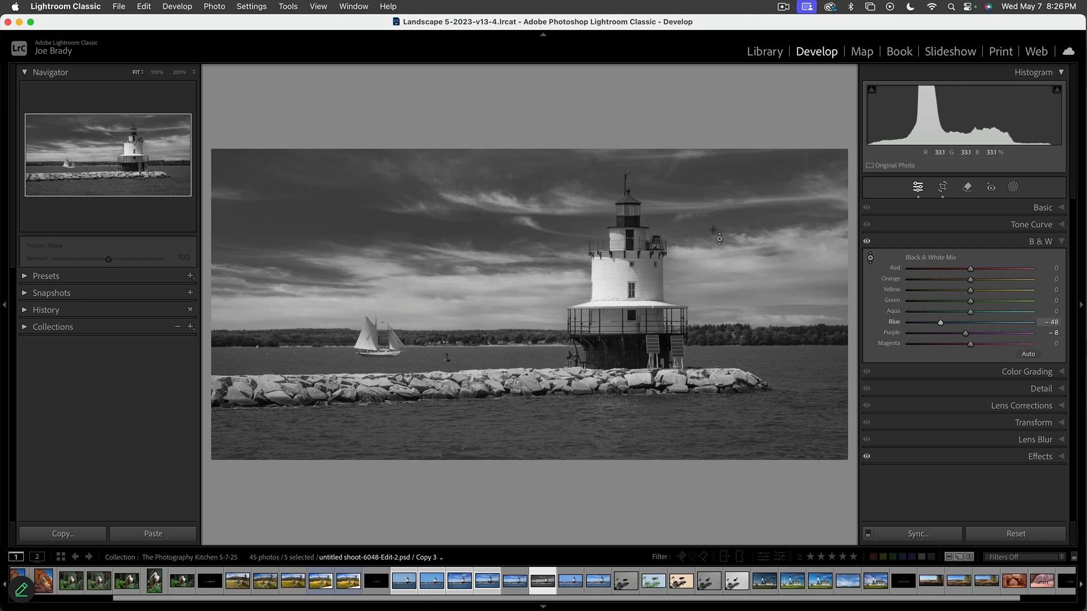
Step: Adjust the Black & White Mix to Red +73, Green +43, Aqua +2 and Blue -42
left_click_drag(970, 268, 1016, 270)
left_click_drag(536, 419, 536, 422)
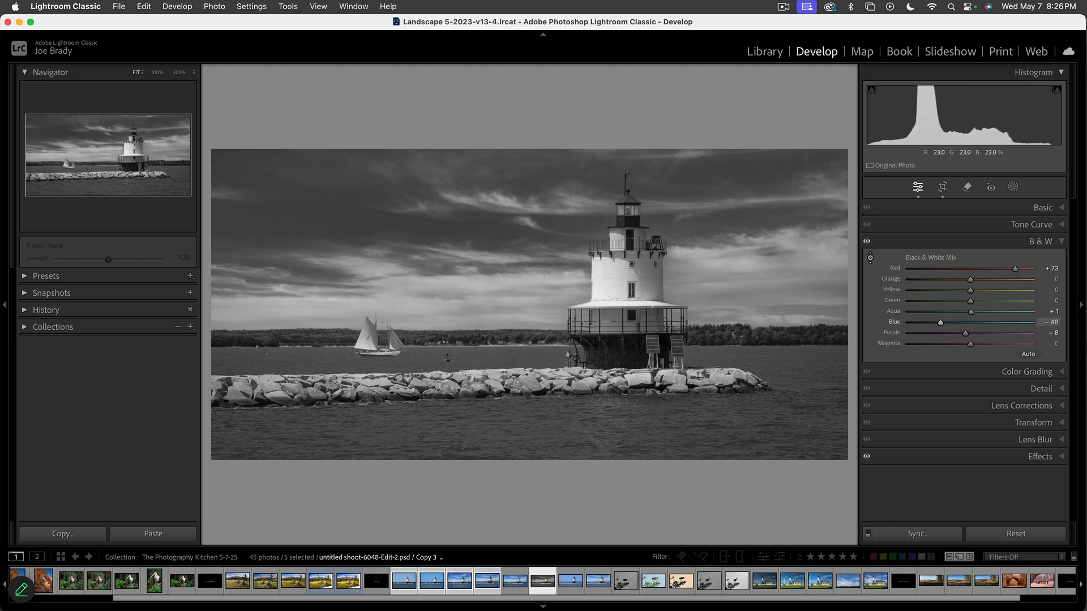
left_click_drag(816, 327, 816, 324)
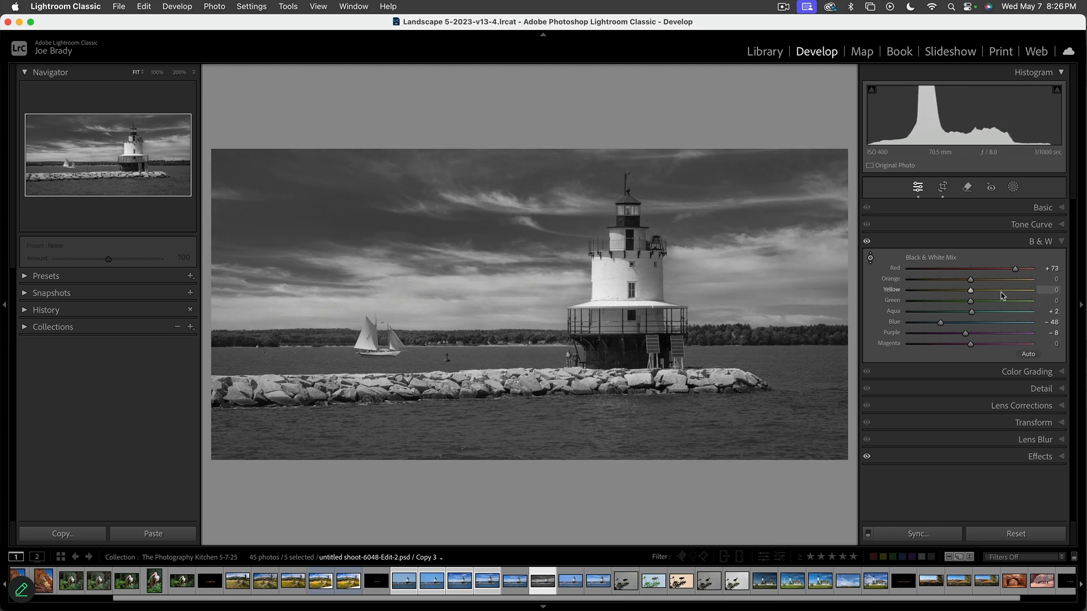
left_click_drag(971, 301, 997, 304)
left_click_drag(789, 264, 789, 255)
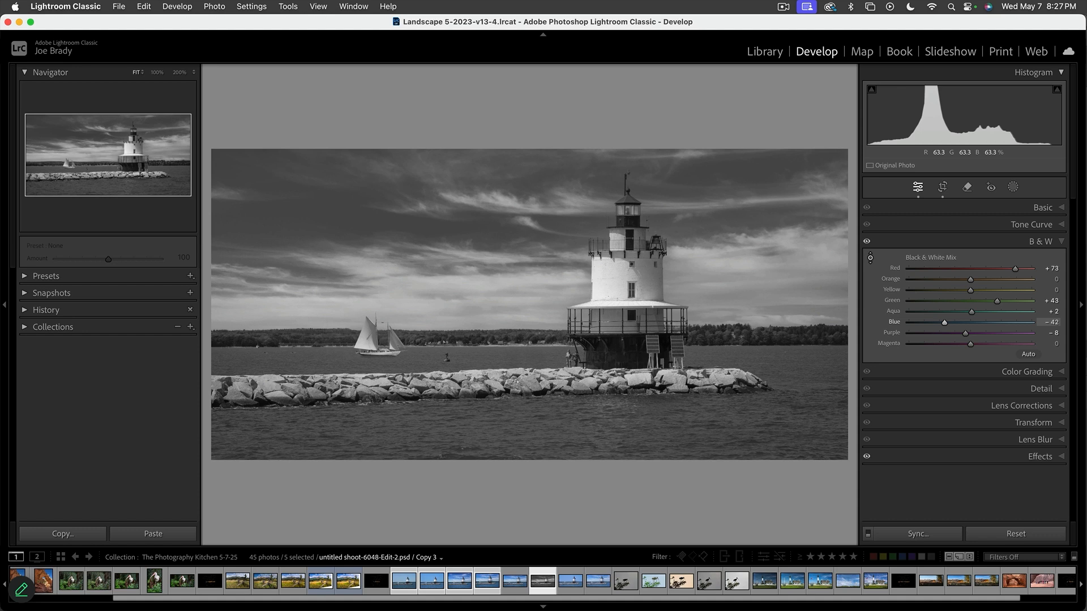
Step: Set the black-and-white lighthouse photo's Exposure to +0.35, Contrast to +15 and Clarity to +14
left_click(1044, 209)
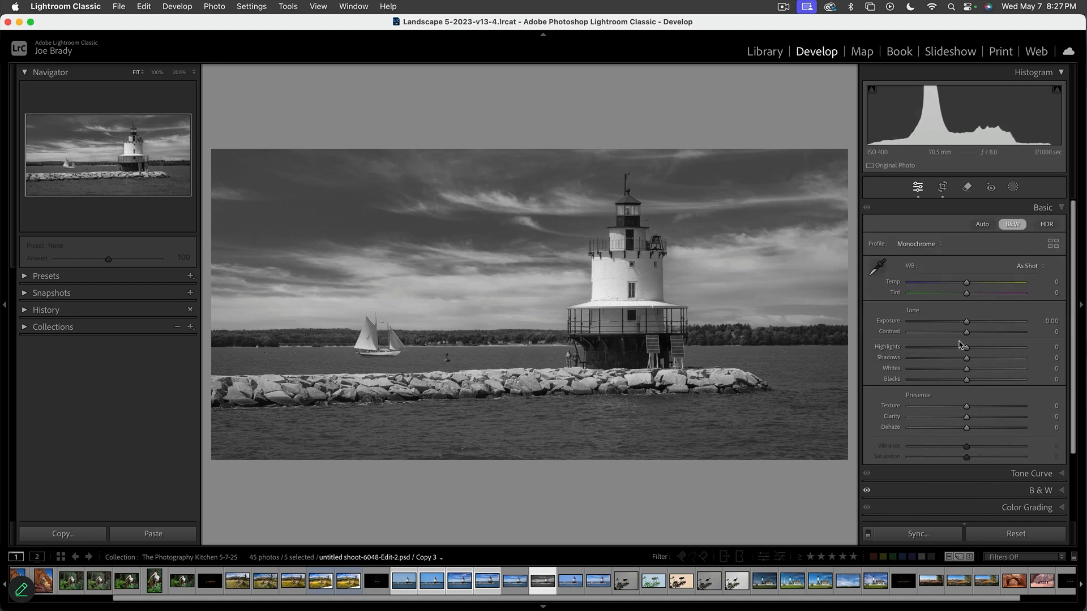
left_click_drag(966, 321, 975, 337)
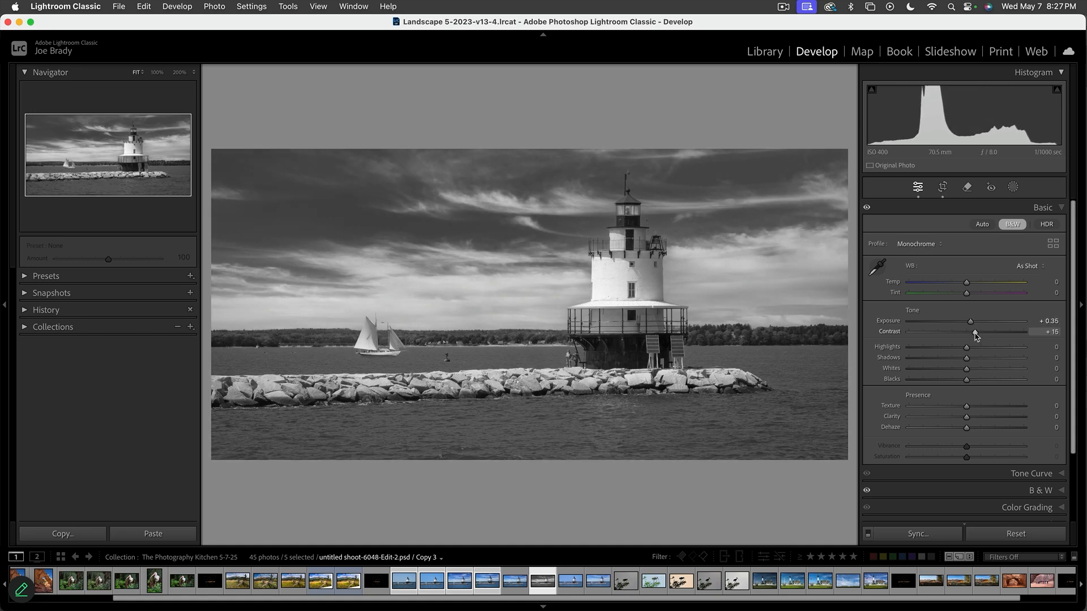
left_click(976, 417)
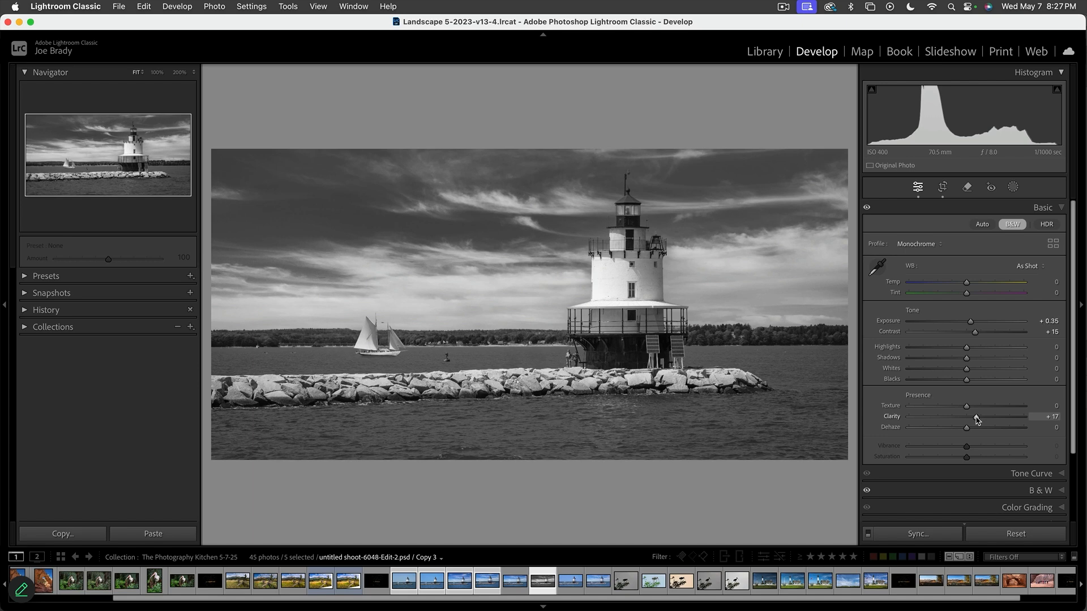
left_click_drag(976, 416, 974, 417)
Step: Set the Post-Crop Vignetting Amount to -15 on the black-and-white photo and preview it full screen
left_click(1071, 501)
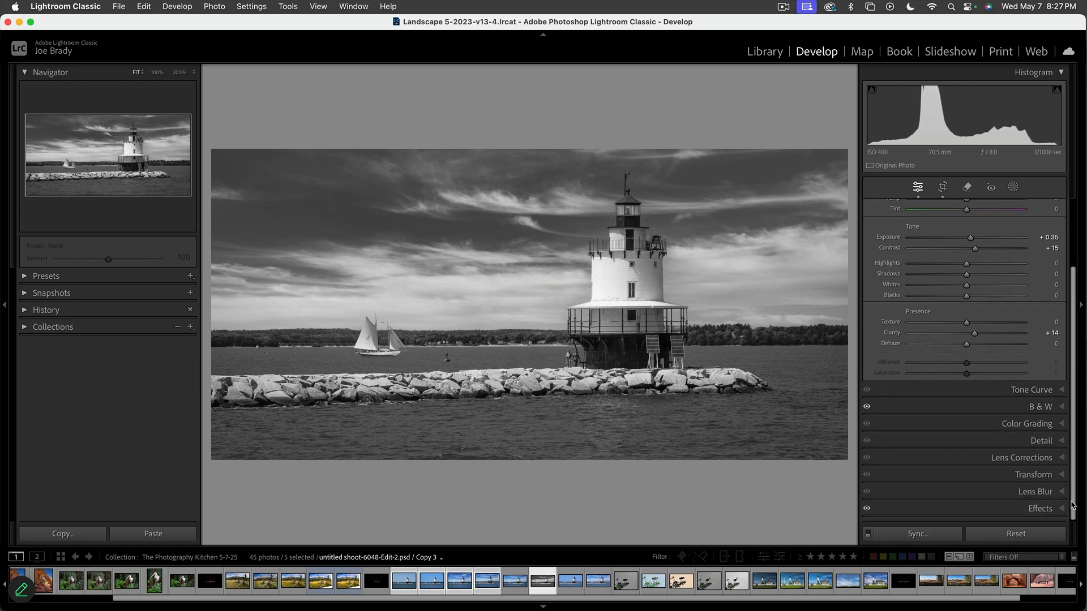
left_click(1045, 509)
left_click_drag(966, 382, 959, 383)
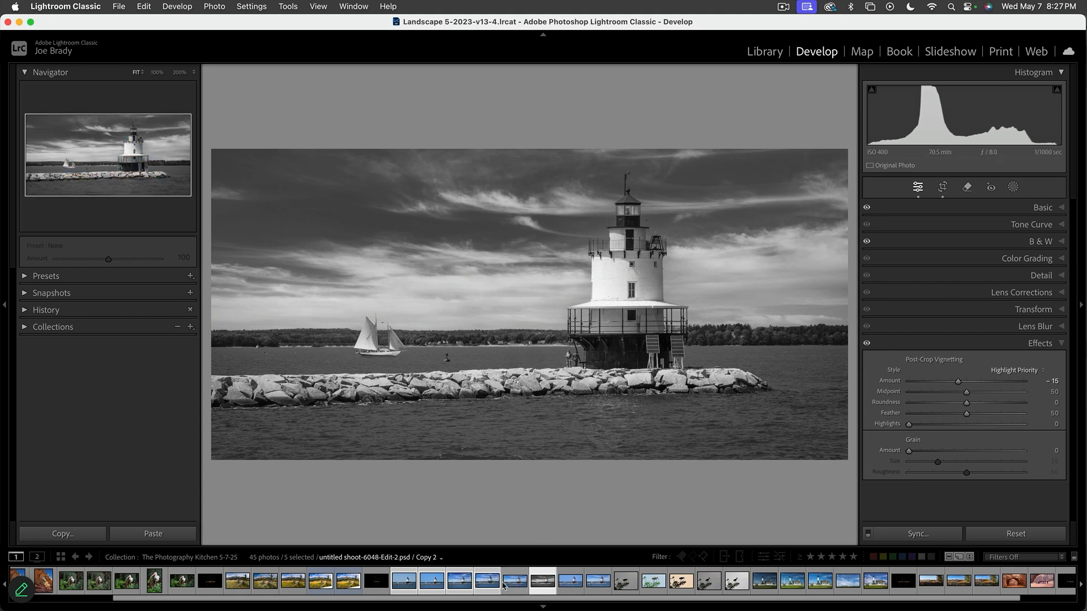
key("f")
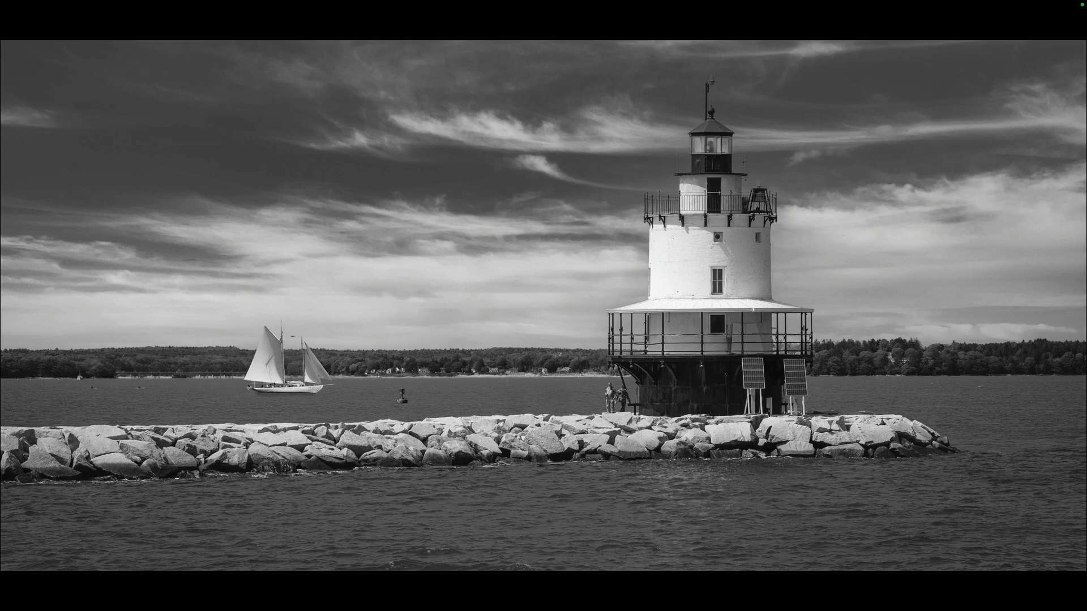
key("f")
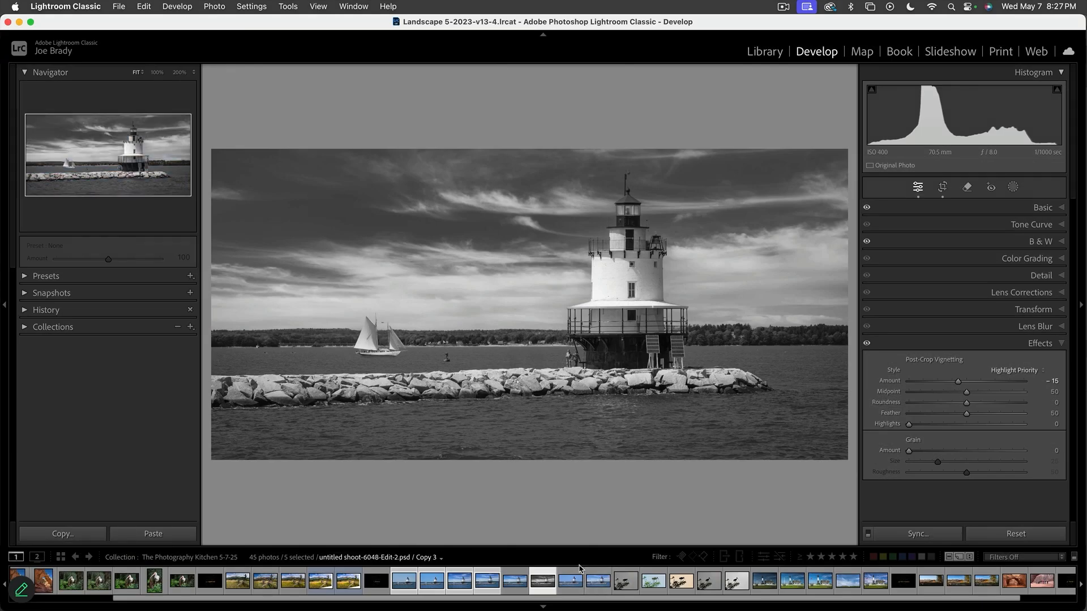
Step: Look over the photos following the Main Course slide, comparing the sandstone arch with the group of people on the sand
left_click(902, 583)
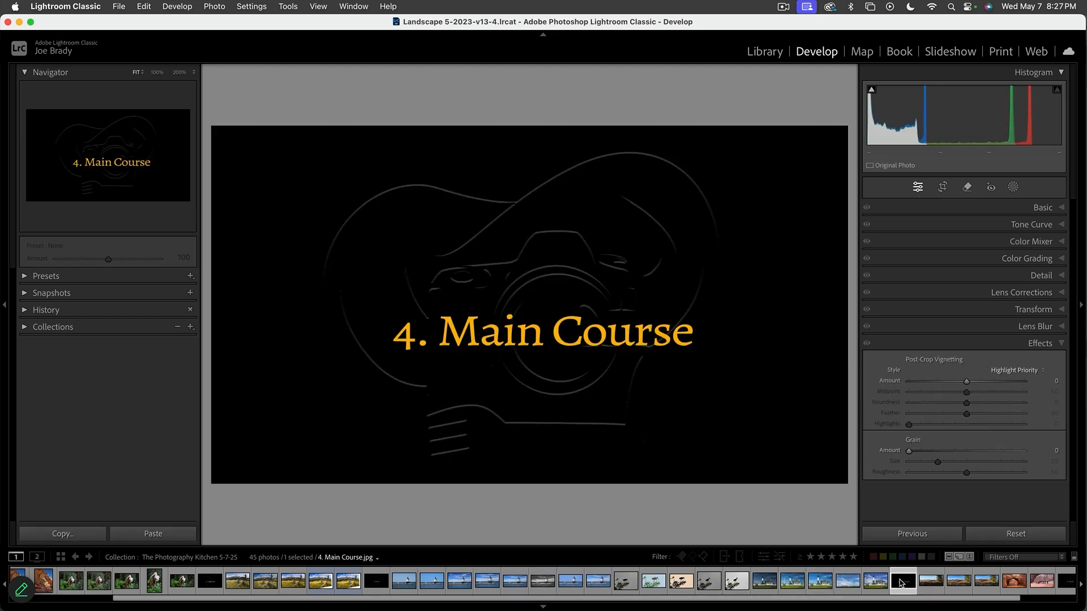
key("g")
scroll(521, 419, "down", 2)
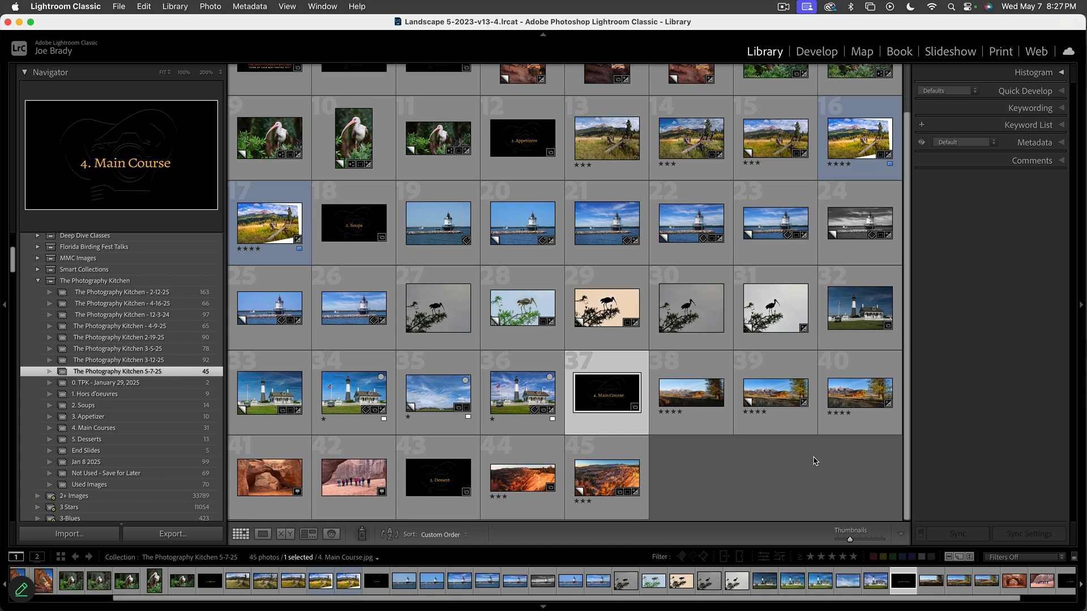
double_click(681, 395)
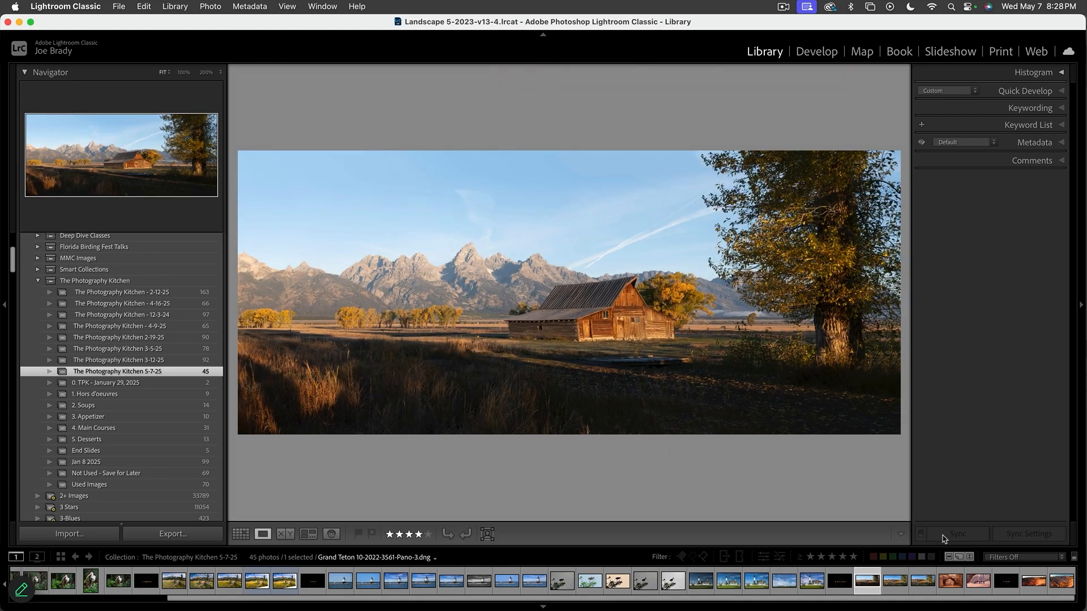
left_click(951, 582)
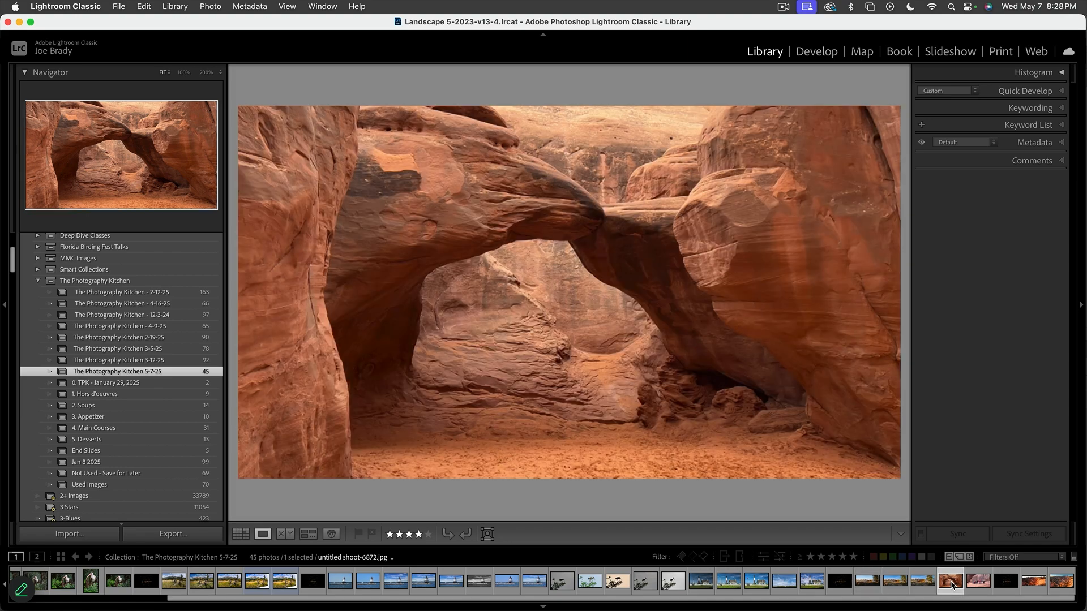
left_click(979, 581)
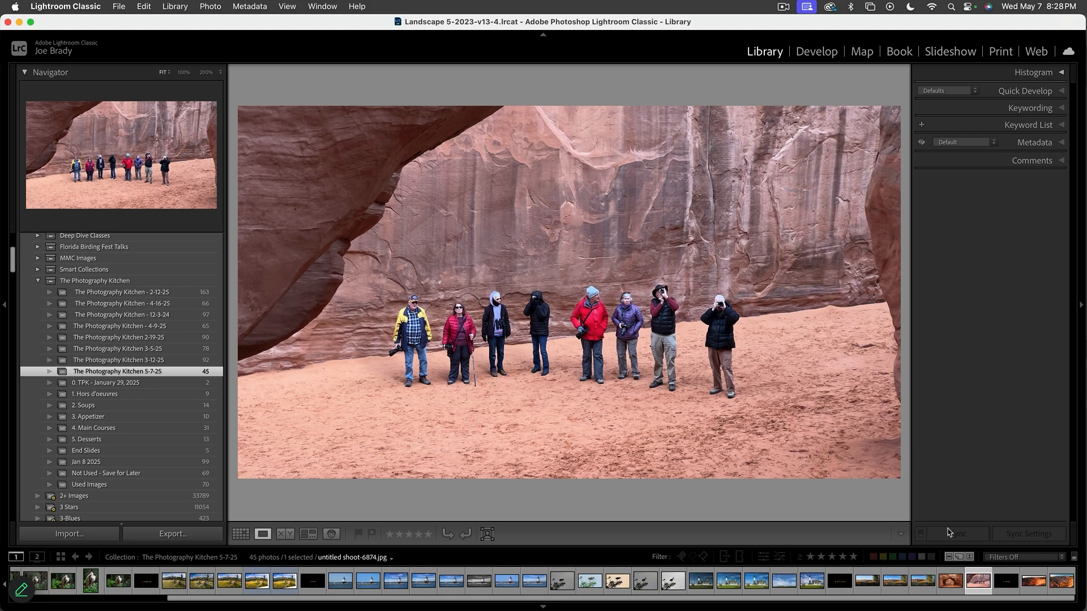
left_click(950, 584)
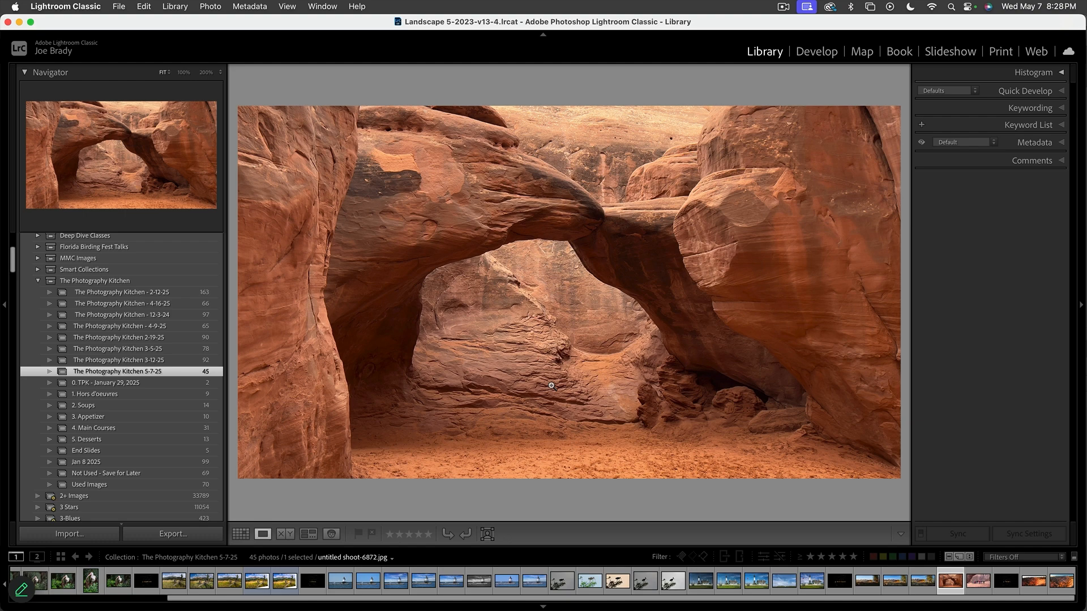
left_click(979, 581)
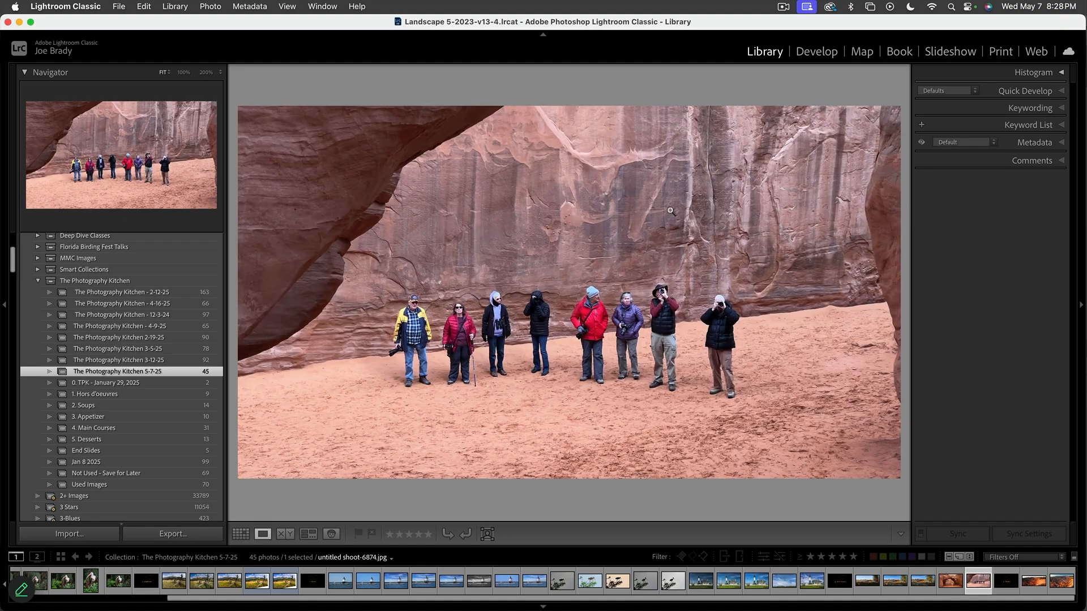
Step: Develop the group photo with Highlights at -35, Vibrance at +10 and Saturation at +12
left_click(799, 50)
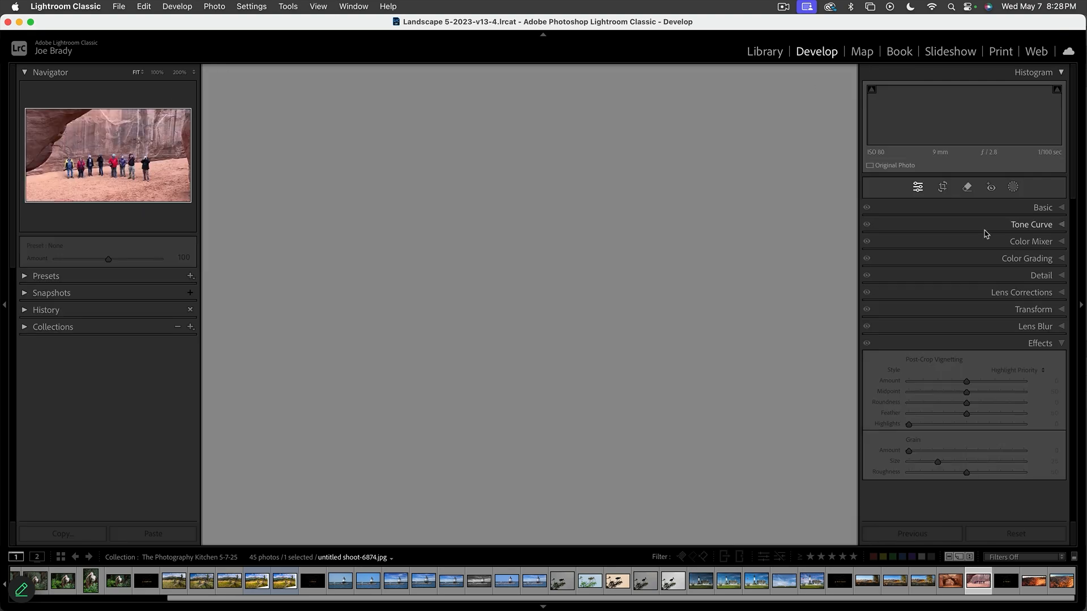
left_click(1045, 209)
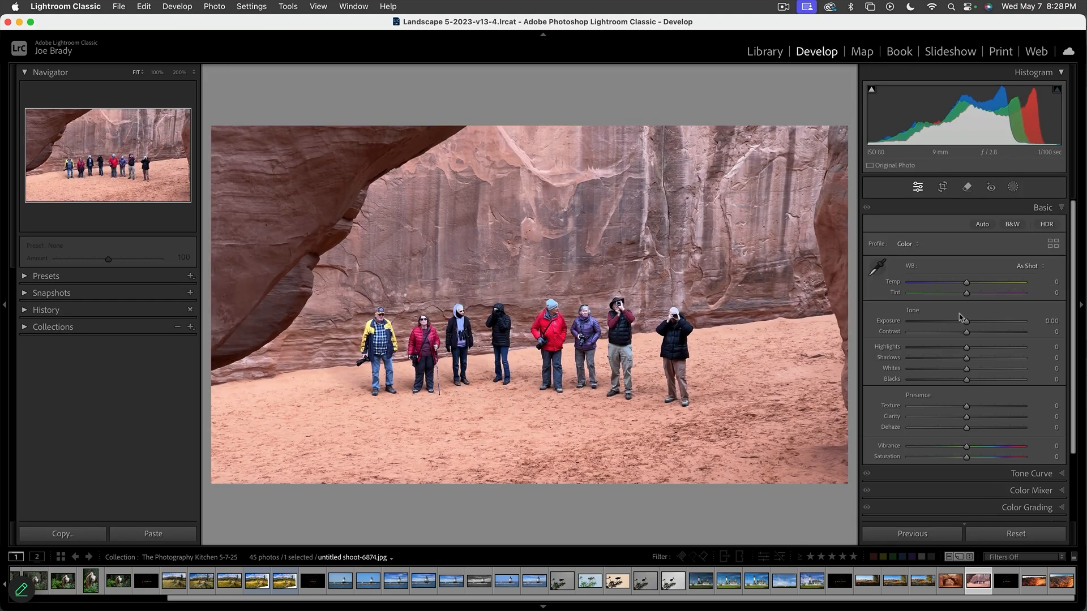
left_click_drag(966, 346, 946, 348)
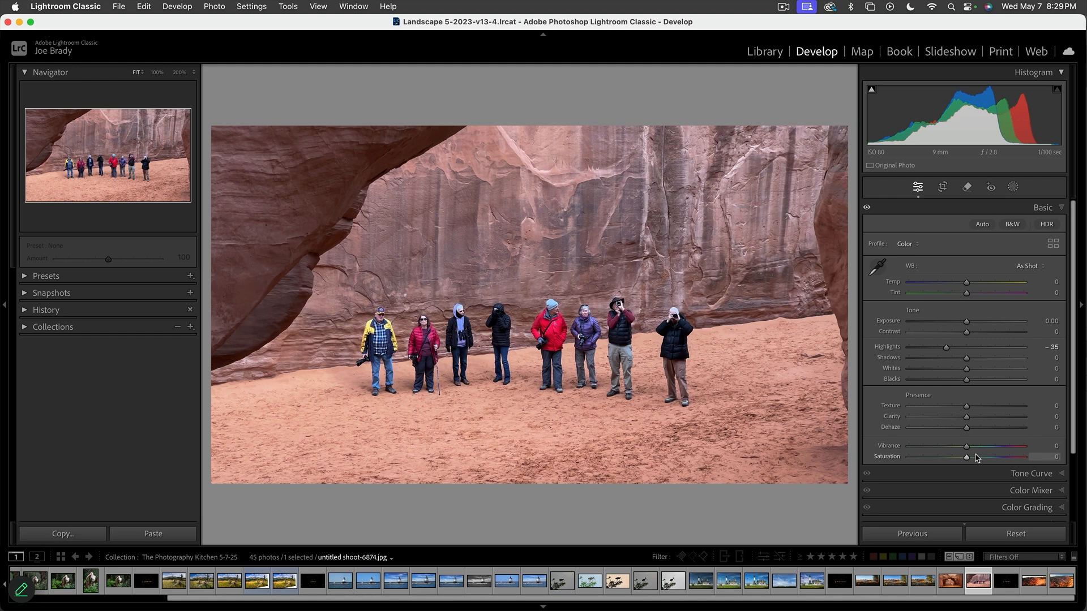
left_click_drag(974, 456, 981, 457)
left_click_drag(973, 446, 973, 457)
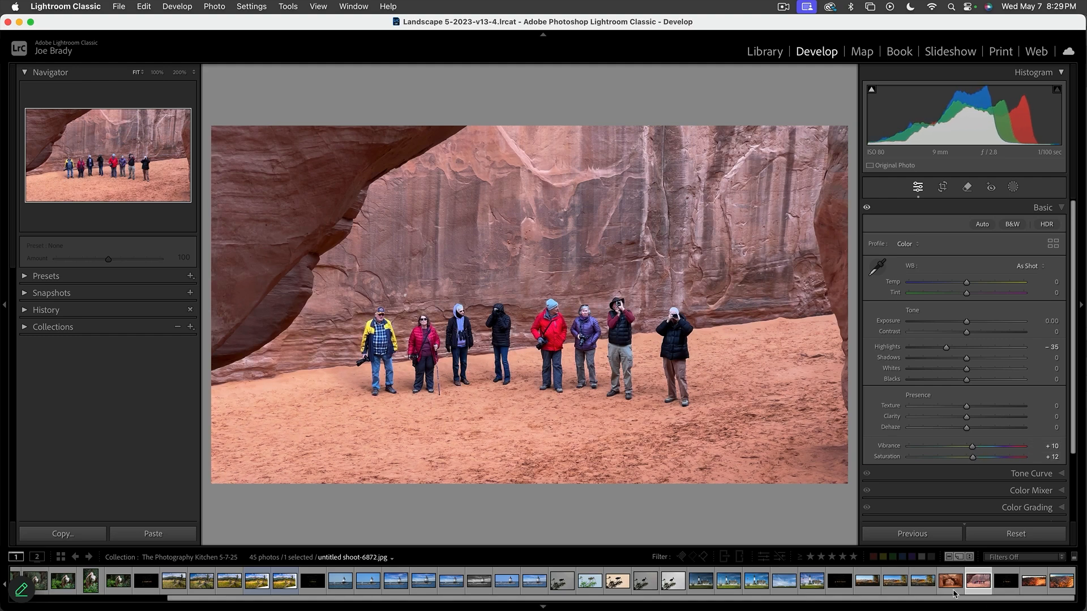
Step: Correct the sandstone arch photo's white balance with Temp at -6 and Tint at -12
left_click(949, 586)
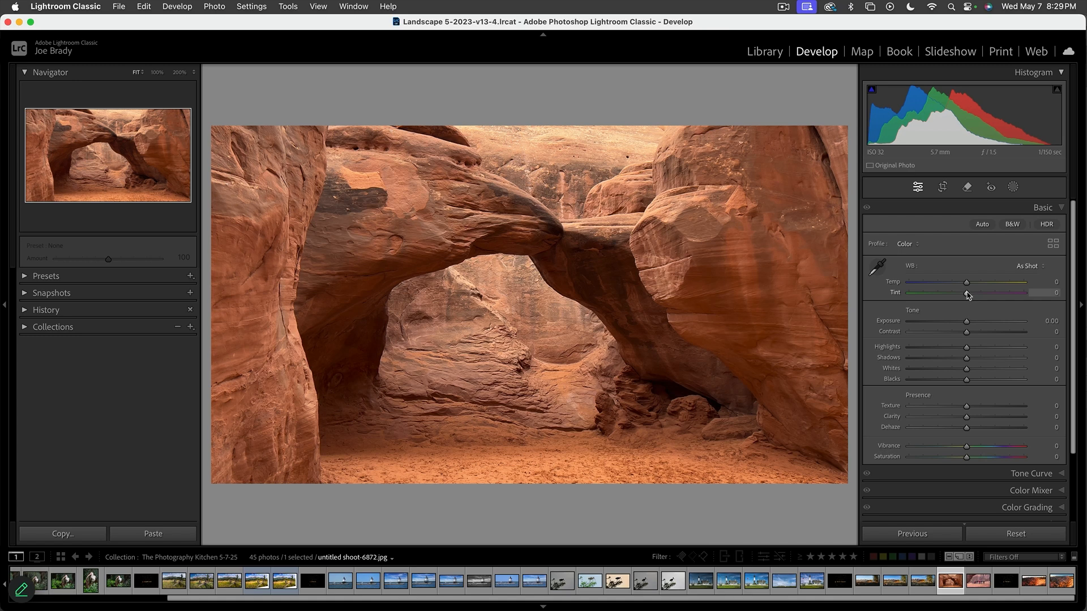
left_click_drag(968, 295, 964, 287)
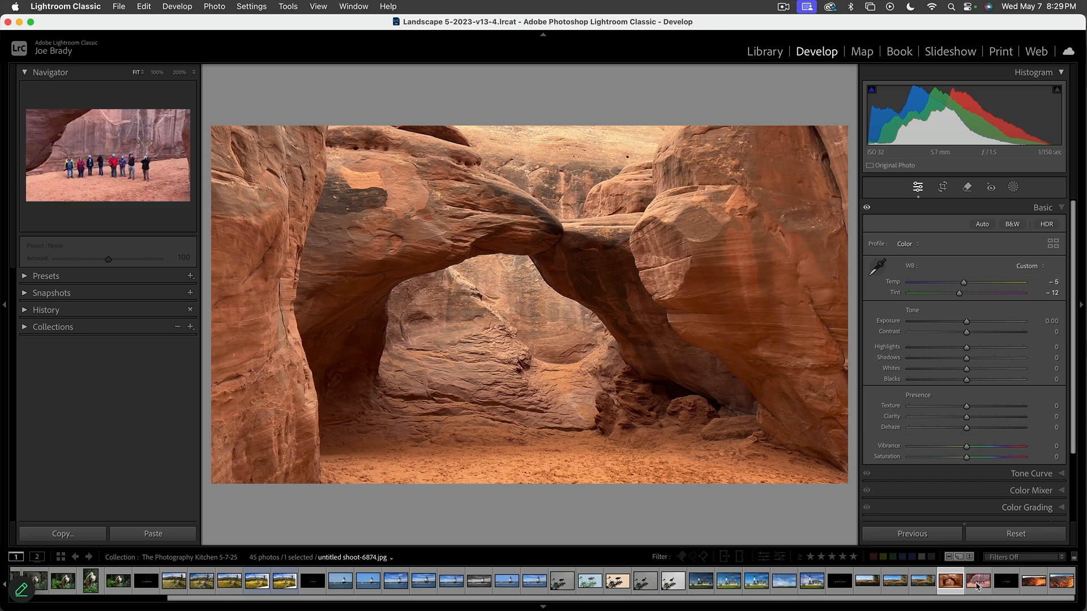
Step: Select the arch and group photos together, compare them, and open both as layers of one document in Photoshop
left_click(977, 583, "super")
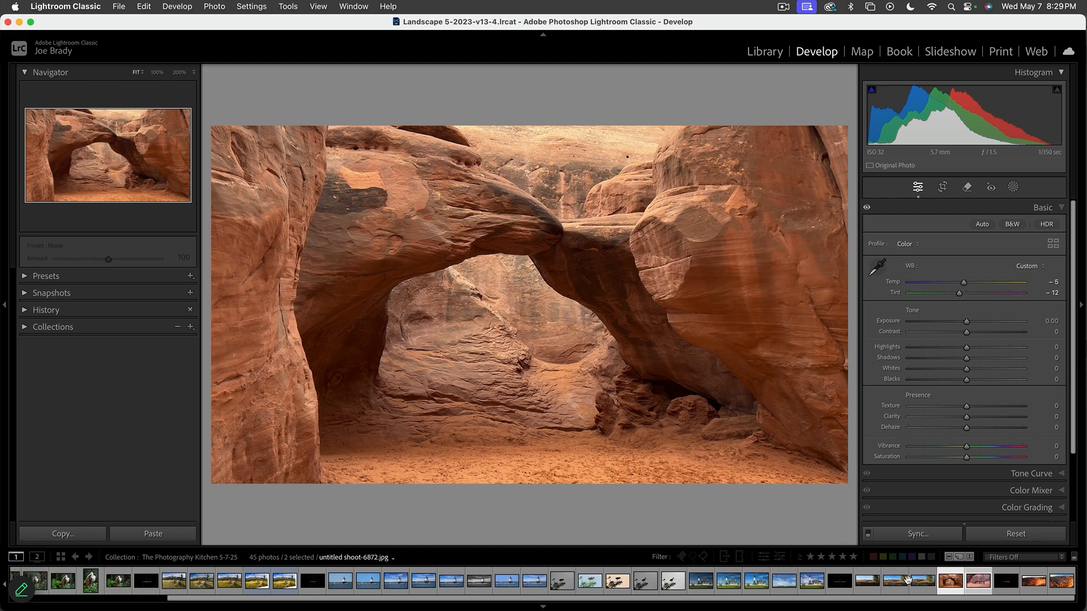
key("Right")
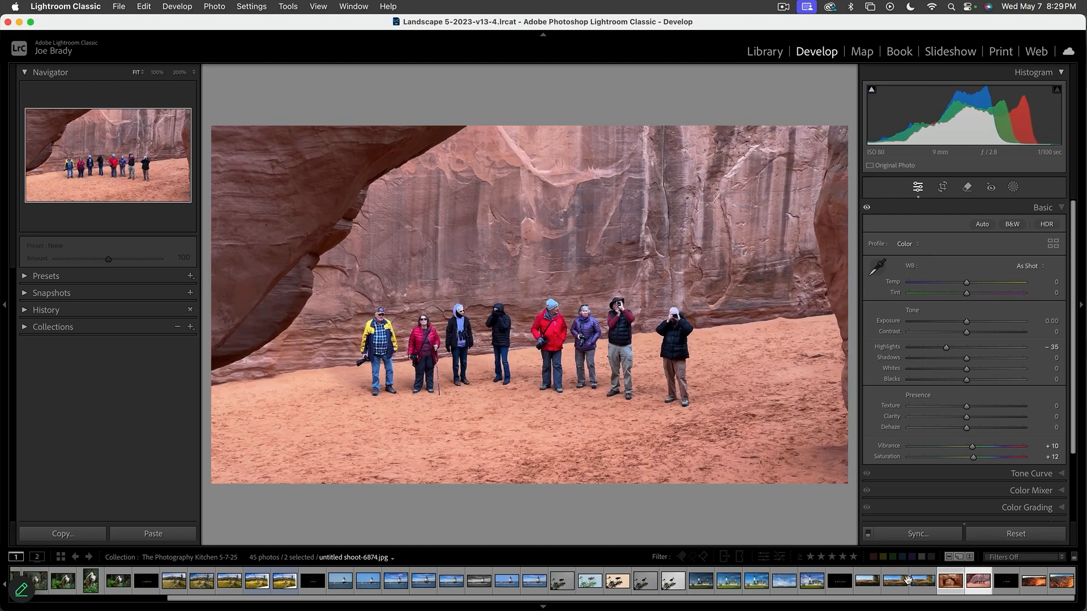
key("Left")
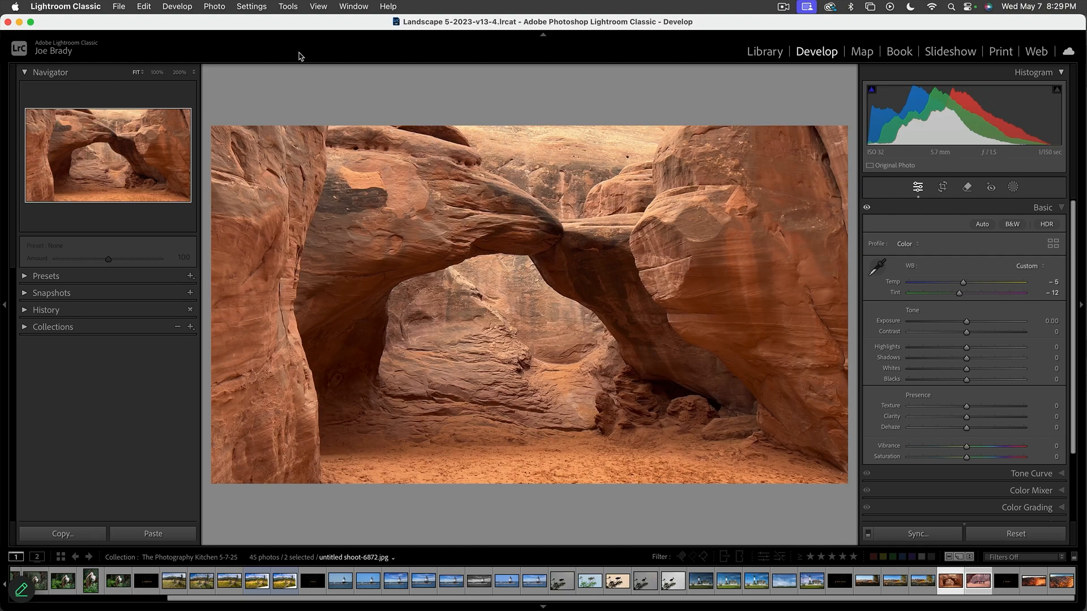
left_click(227, 12)
mouse_move(225, 75)
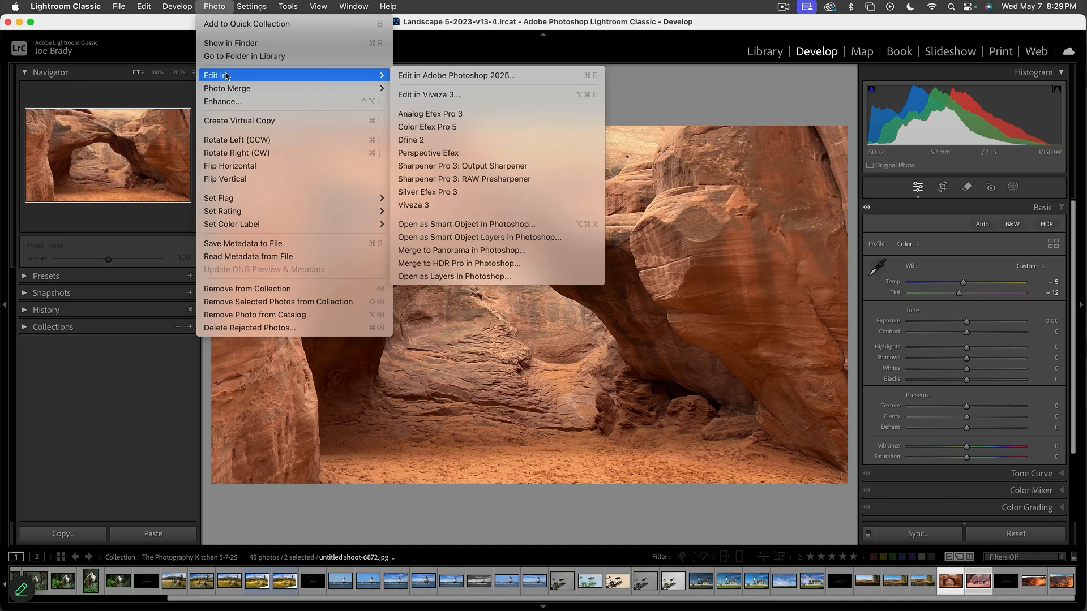
left_click(490, 277)
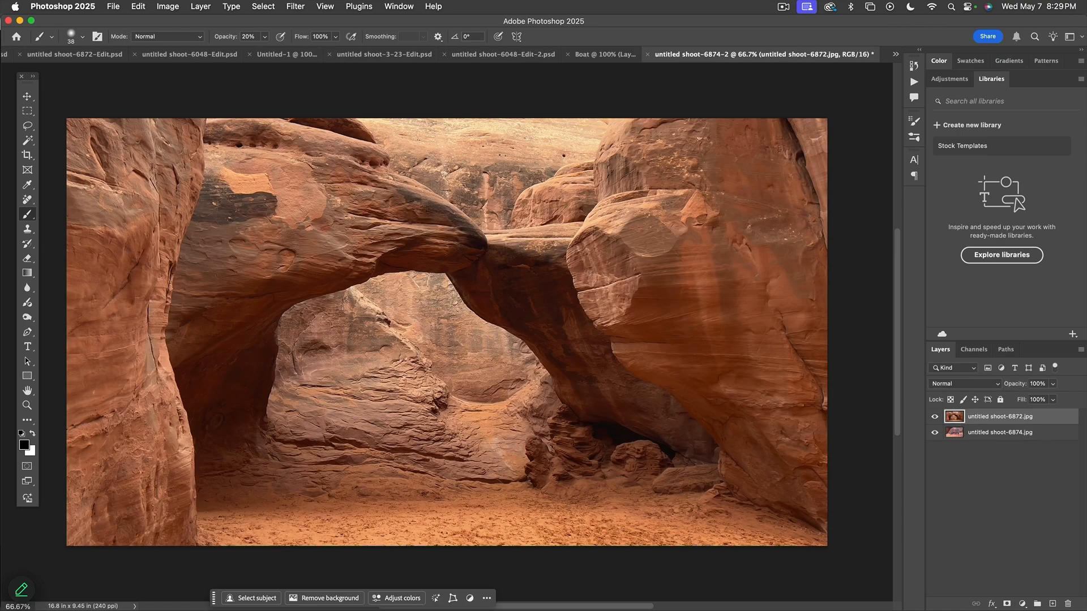
Step: Move the untitled shoot-6874.jpg layer above the arch layer and select the people in it with Select Subject
left_click_drag(958, 435, 958, 417)
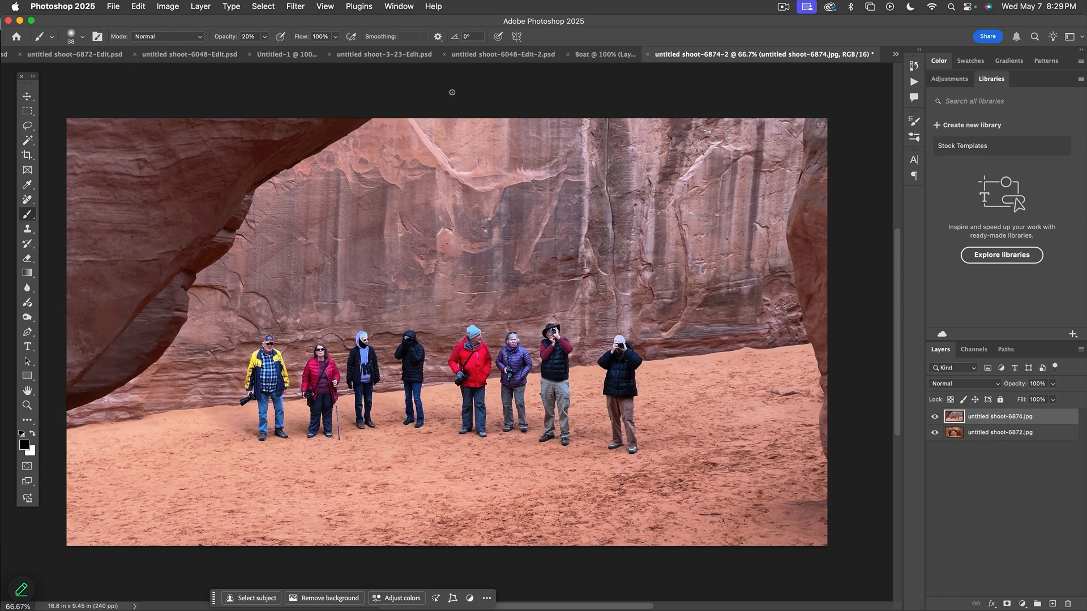
left_click(269, 7)
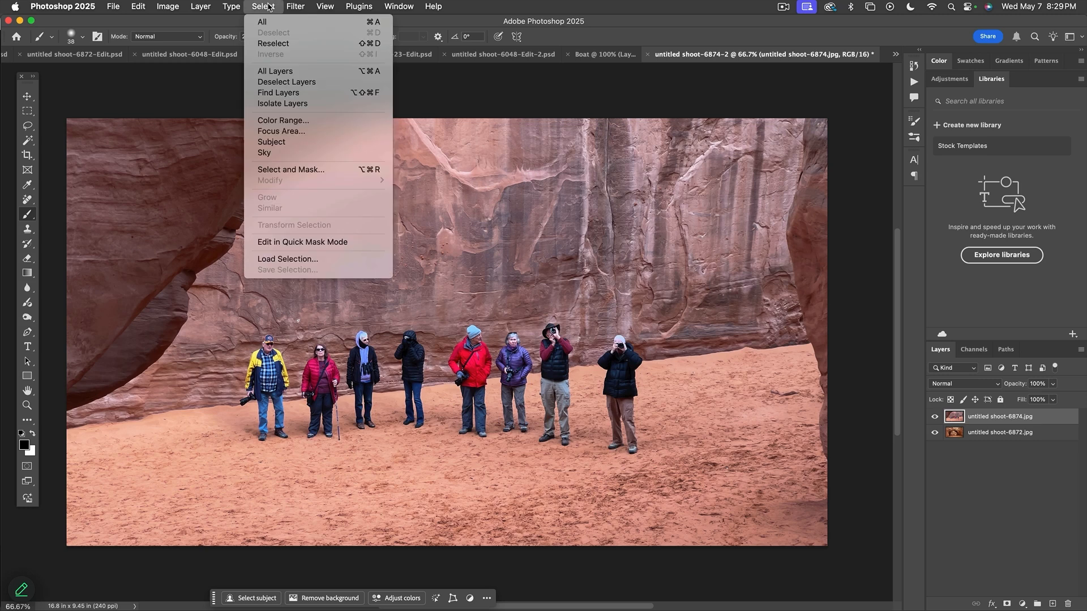
left_click(280, 143)
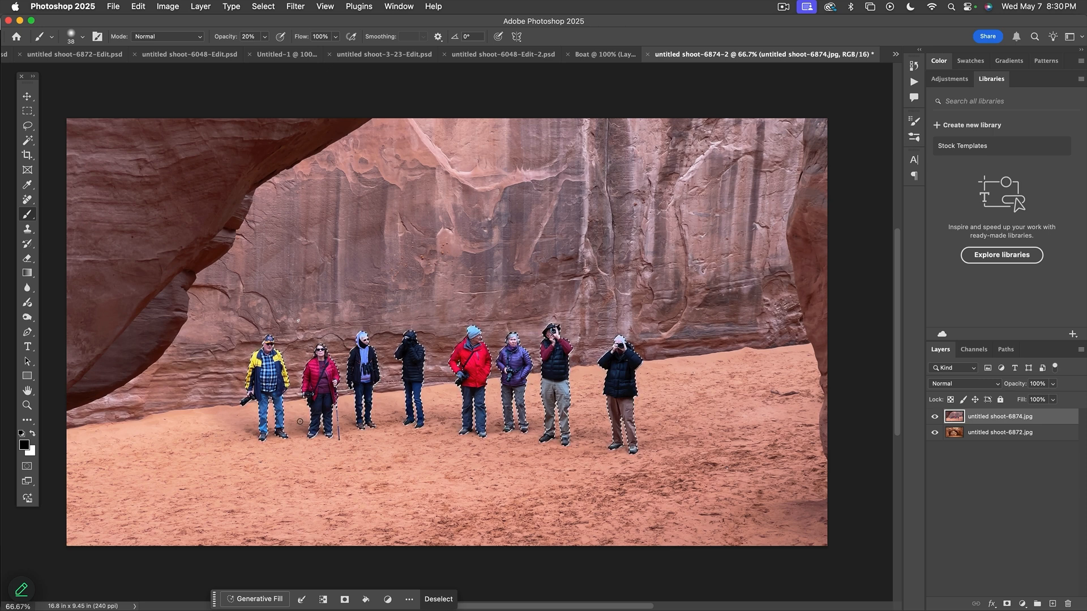
Step: Add the sand around the people's feet to the selection with the Lasso, and hide the group layer to check it over the arch
key("l")
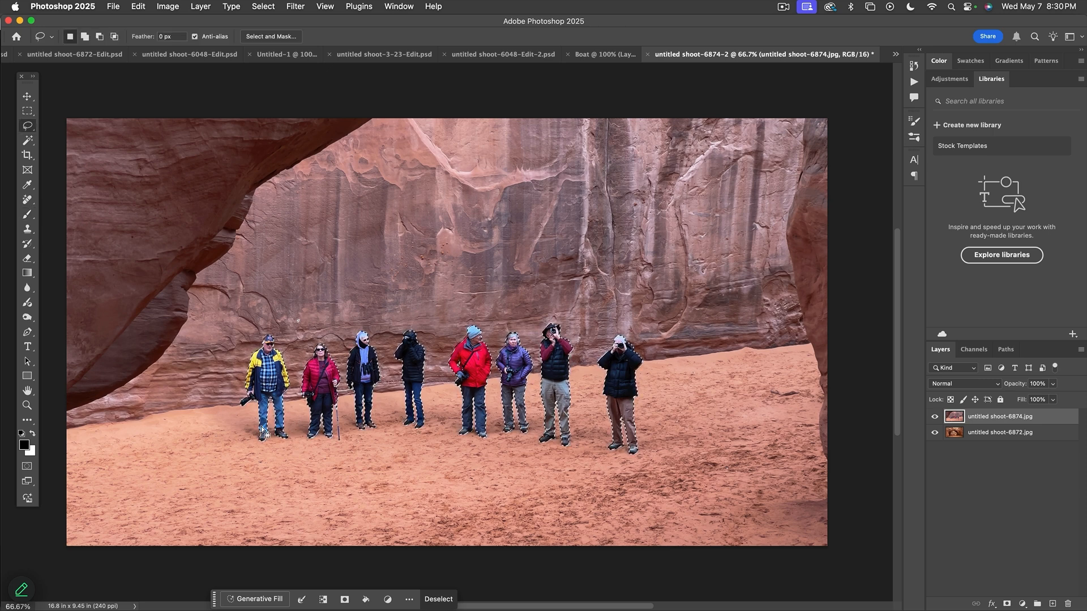
key("shift")
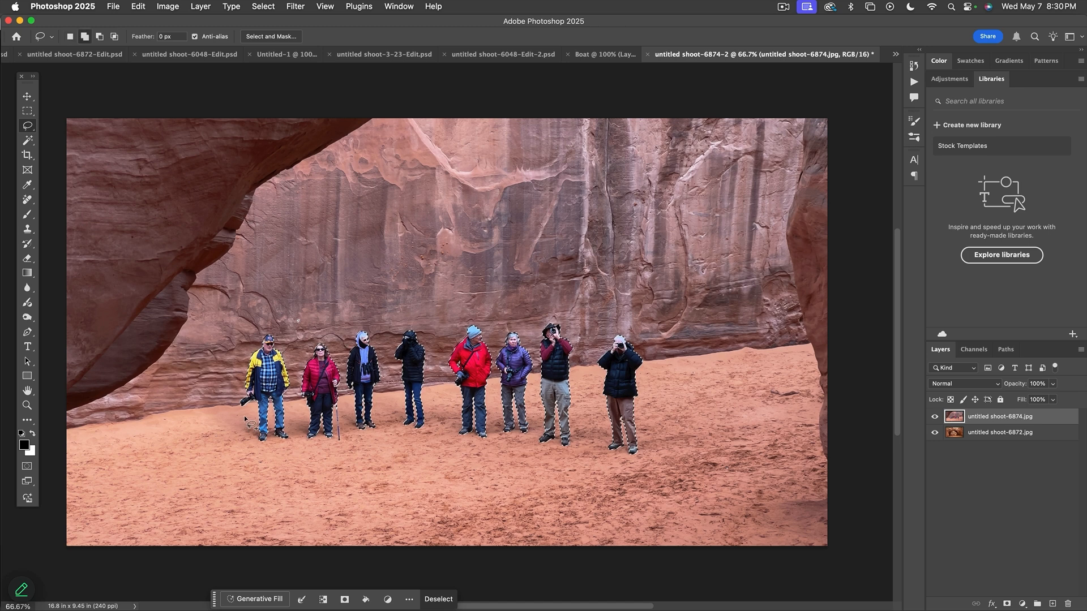
mouse_move(243, 413)
left_mouse_down()
mouse_move(623, 396)
mouse_move(677, 432)
mouse_move(673, 461)
mouse_move(634, 474)
mouse_move(550, 461)
mouse_move(255, 461)
mouse_move(227, 452)
mouse_move(227, 426)
left_mouse_up()
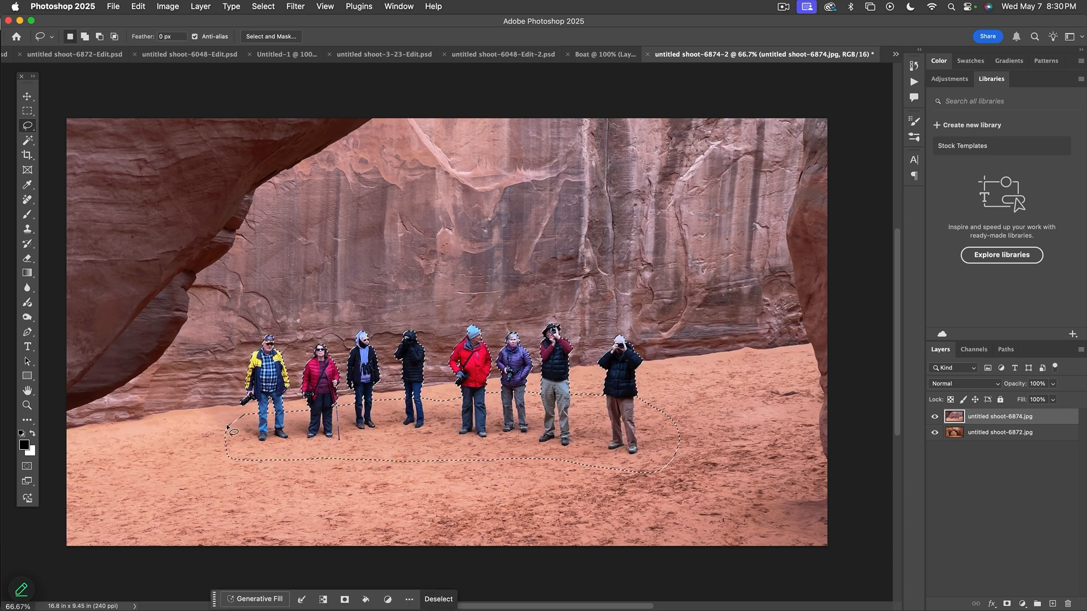
left_click(935, 417)
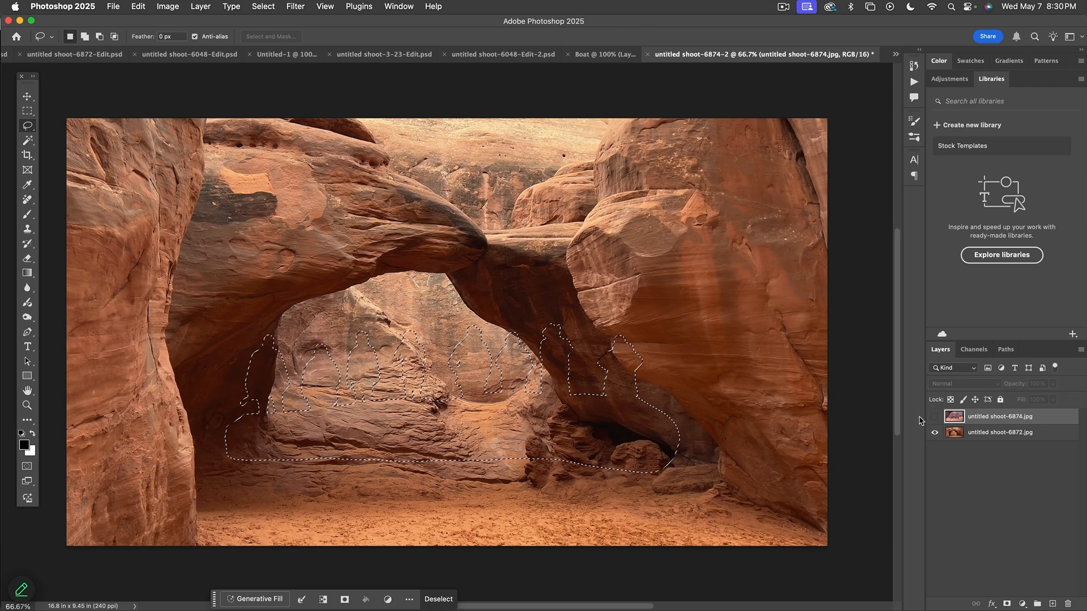
Step: Paste the people and surrounding sand as a new layer above the arch layer, and move it up clear of the foreground
key("super+d")
left_click(955, 434)
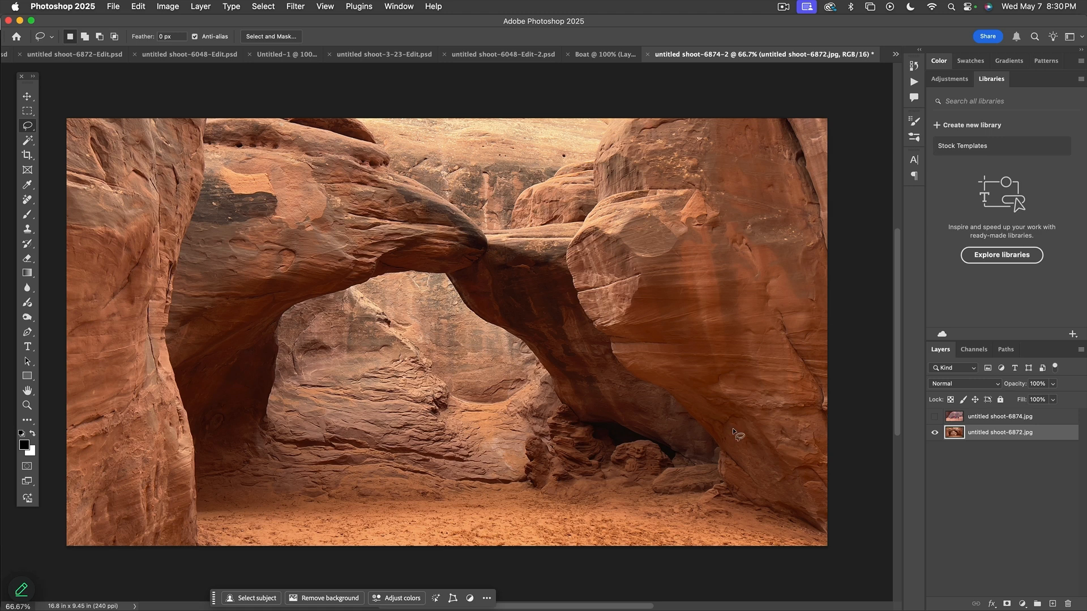
key("super+v")
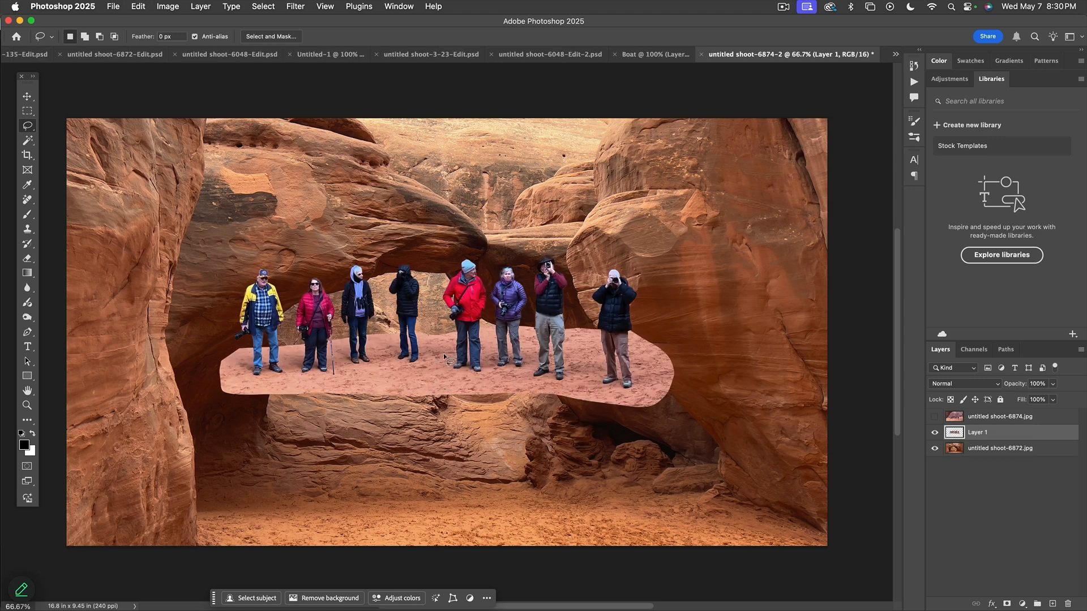
key("v")
left_click_drag(463, 326, 447, 257)
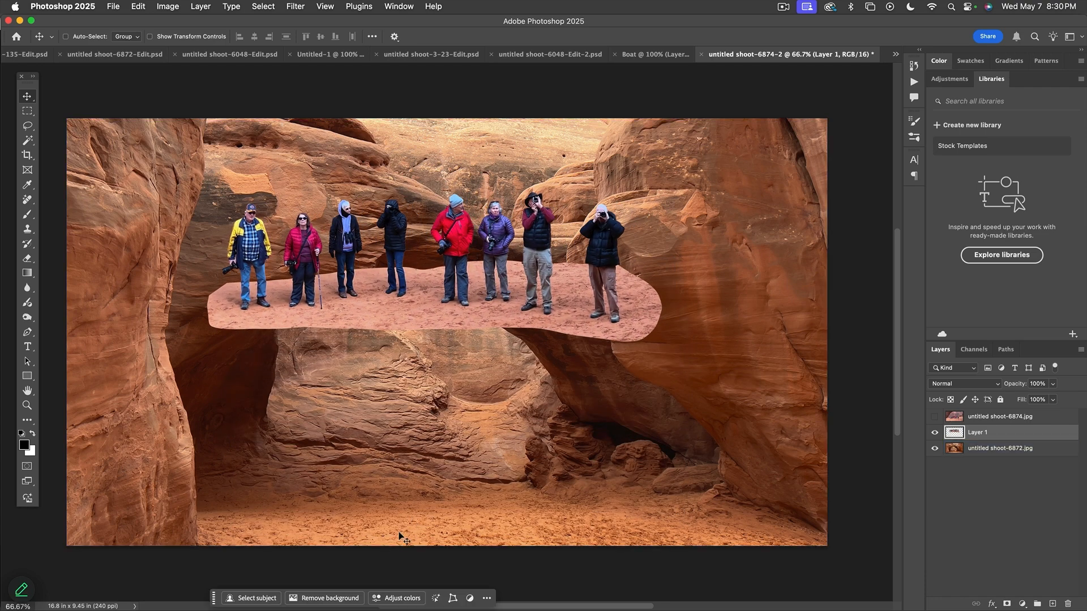
Step: Extend the canvas below the arch photo to about 10.16 in high and fill the strip using Generative Expand without a prompt
left_click(950, 445)
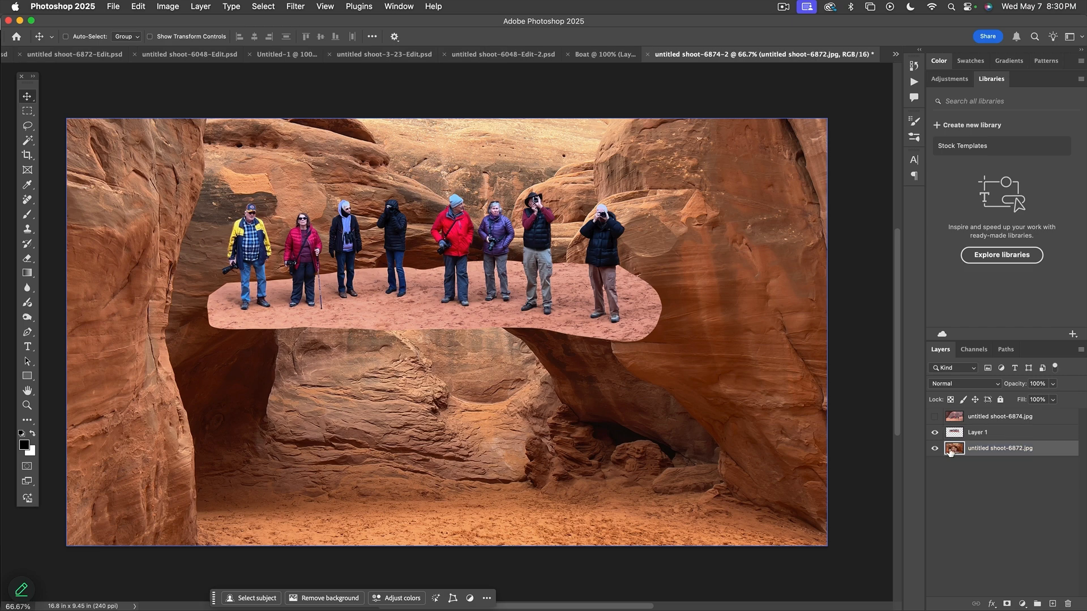
key("c")
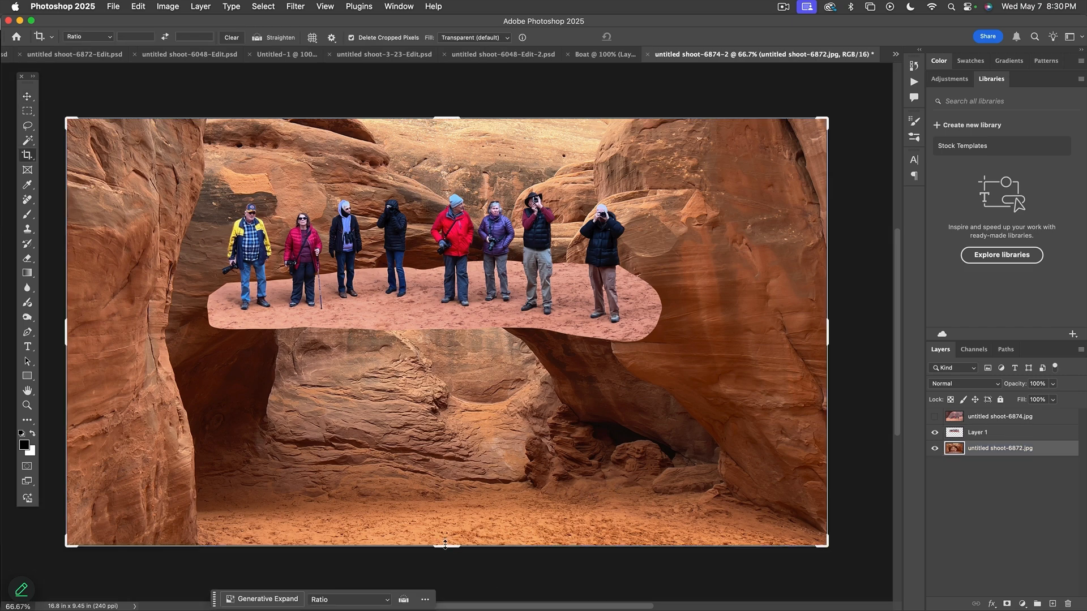
left_click_drag(445, 544, 443, 561)
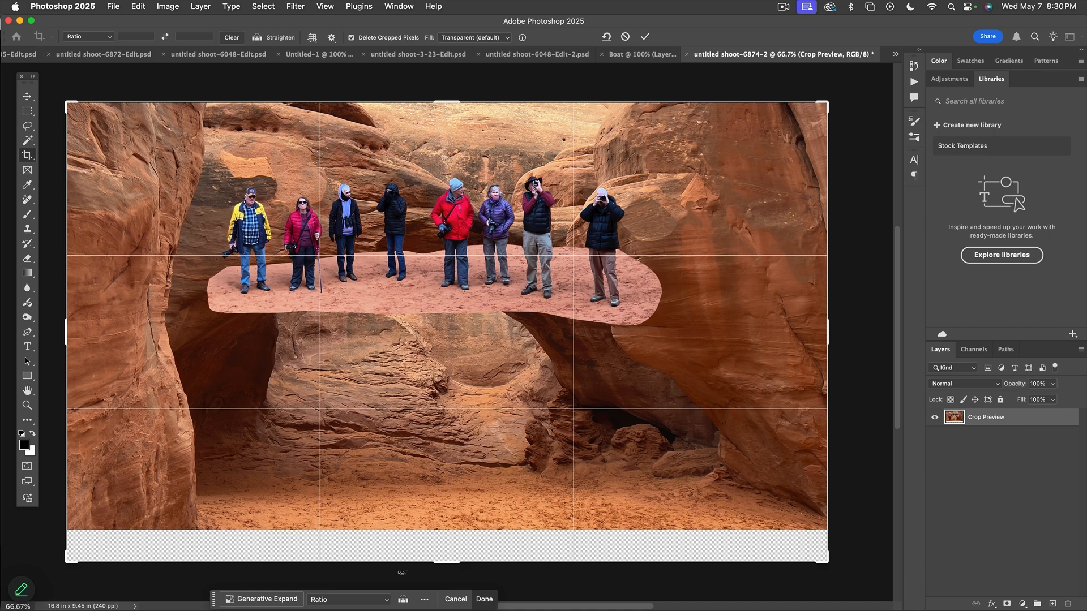
left_click(289, 602)
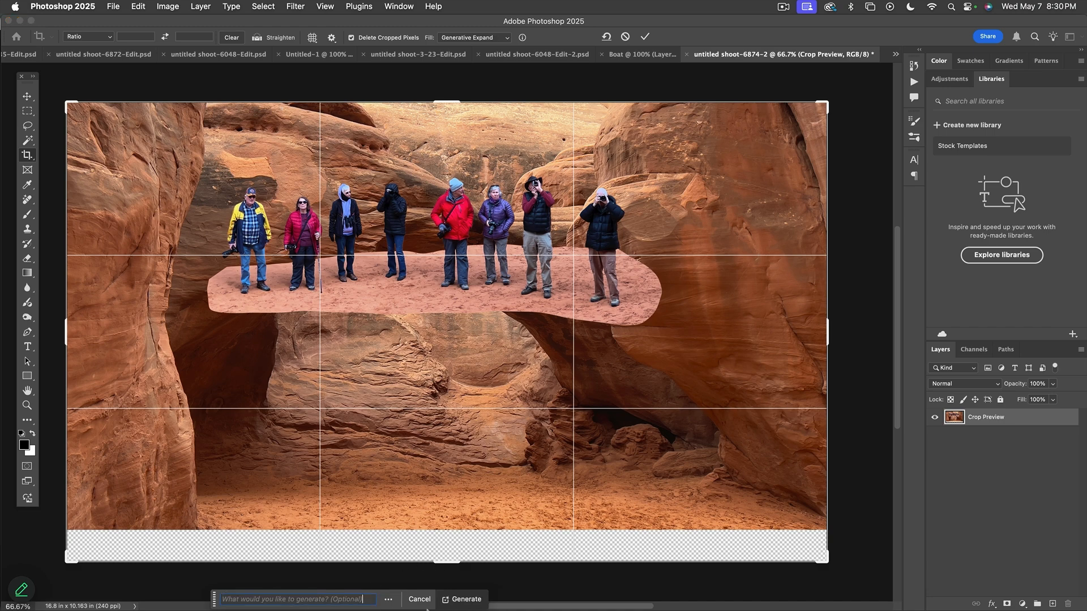
left_click(462, 601)
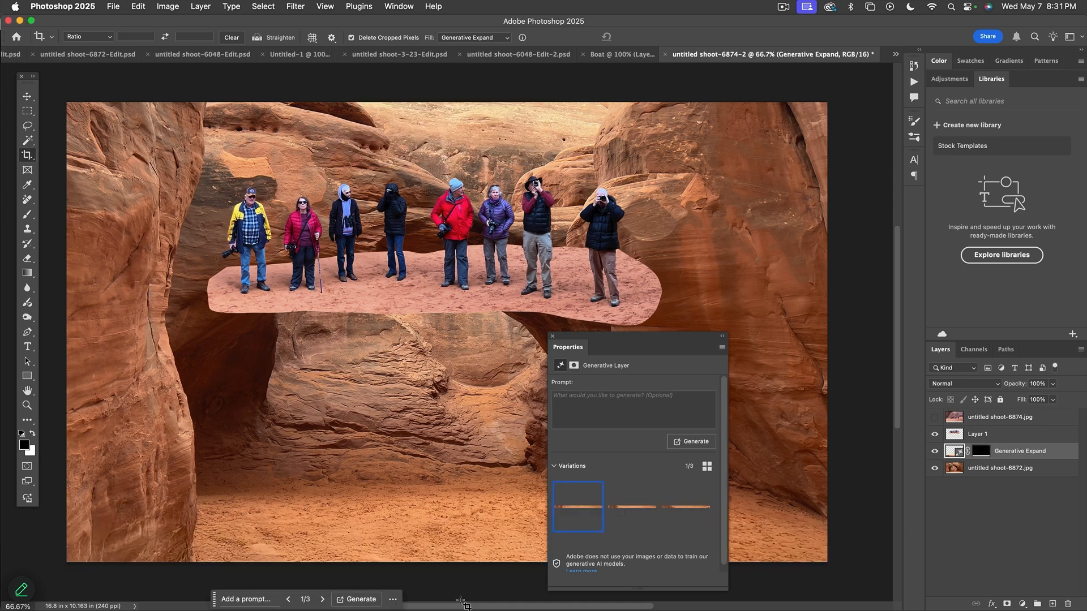
Step: Compare the generated variations, keep the first one, and merge the Generative Expand layer with the arch layer
left_click(630, 511)
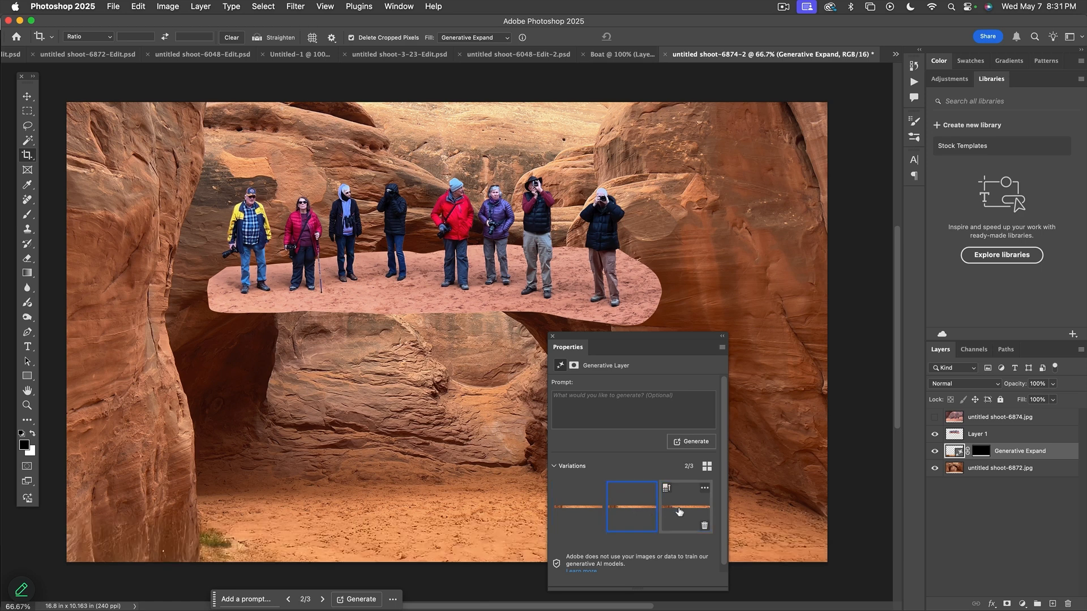
left_click(581, 508)
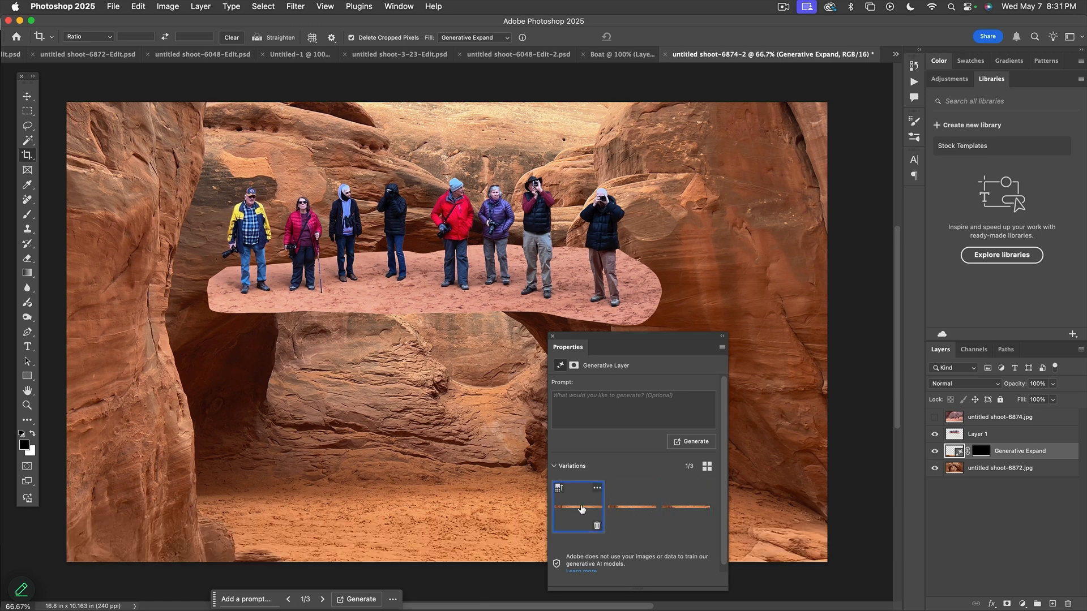
left_click(553, 338)
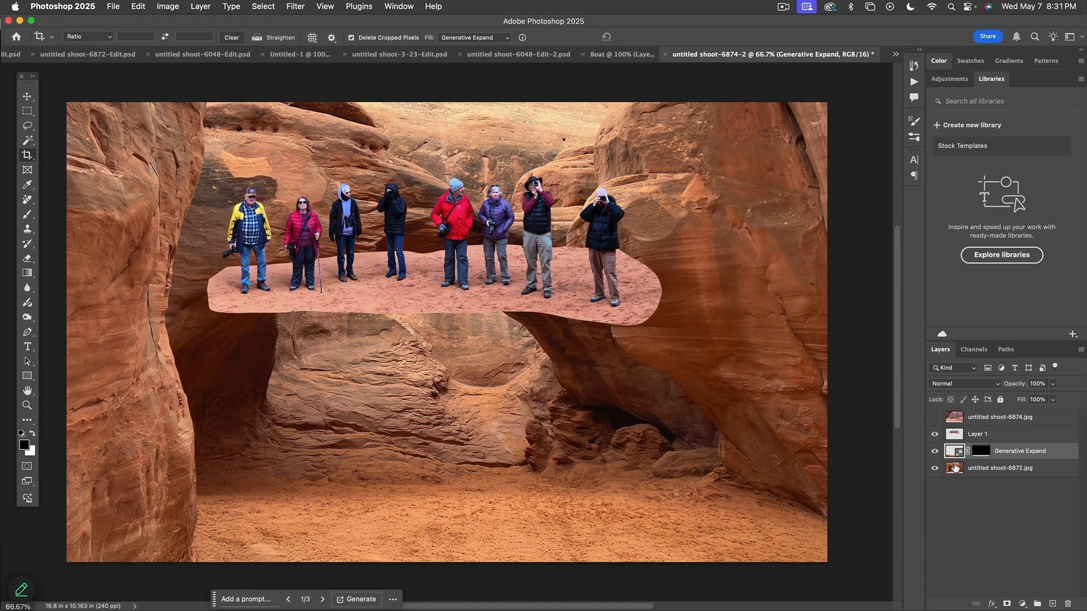
left_click(955, 468, "shift")
key("super+e")
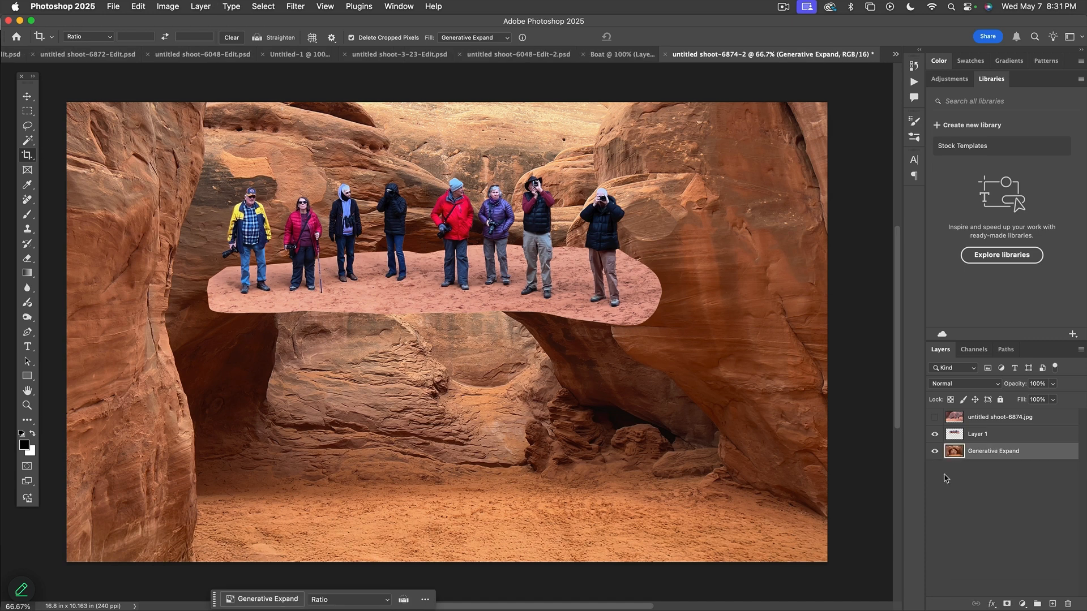
Step: Move the people on Layer 1 down onto the sandy foreground below the arch
left_click(956, 435)
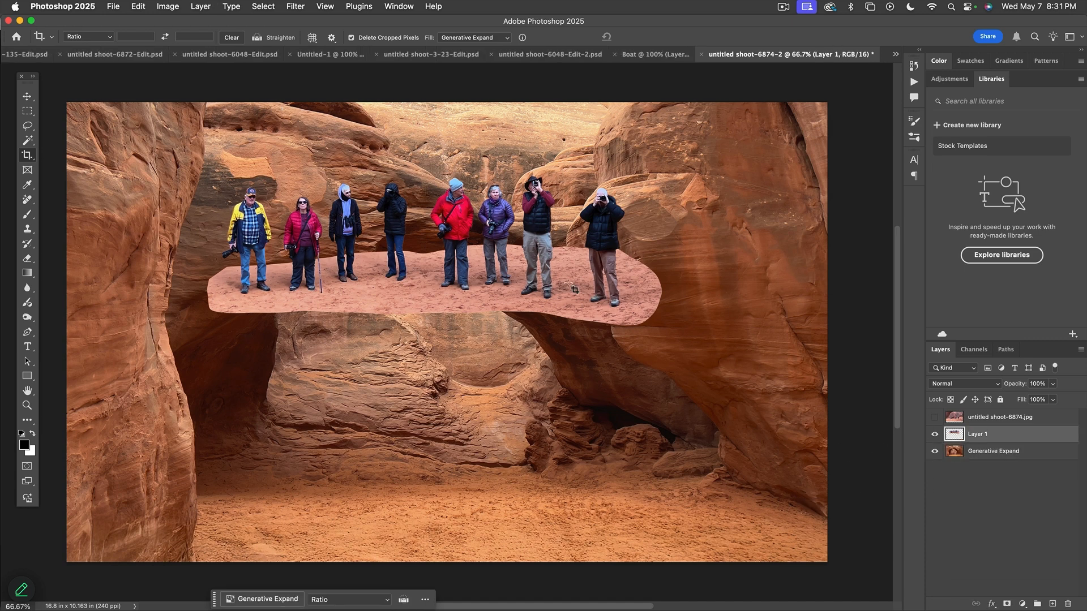
key("v")
left_click_drag(496, 278, 513, 506)
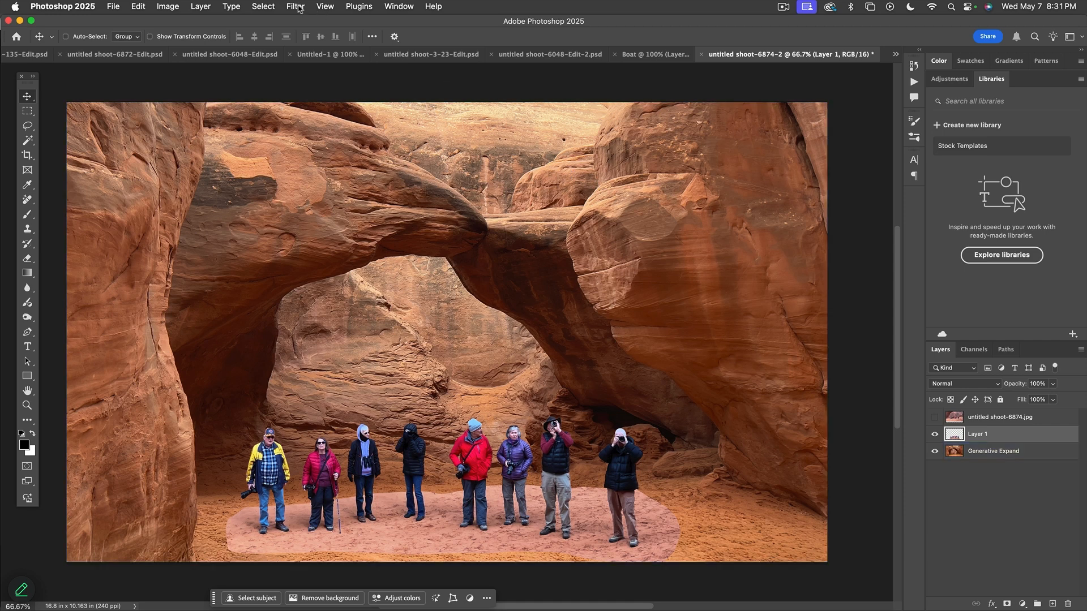
Step: Select the people on Layer 1 with Select Subject, invert the selection, and add a Color Balance adjustment layer for the sand
left_click(262, 6)
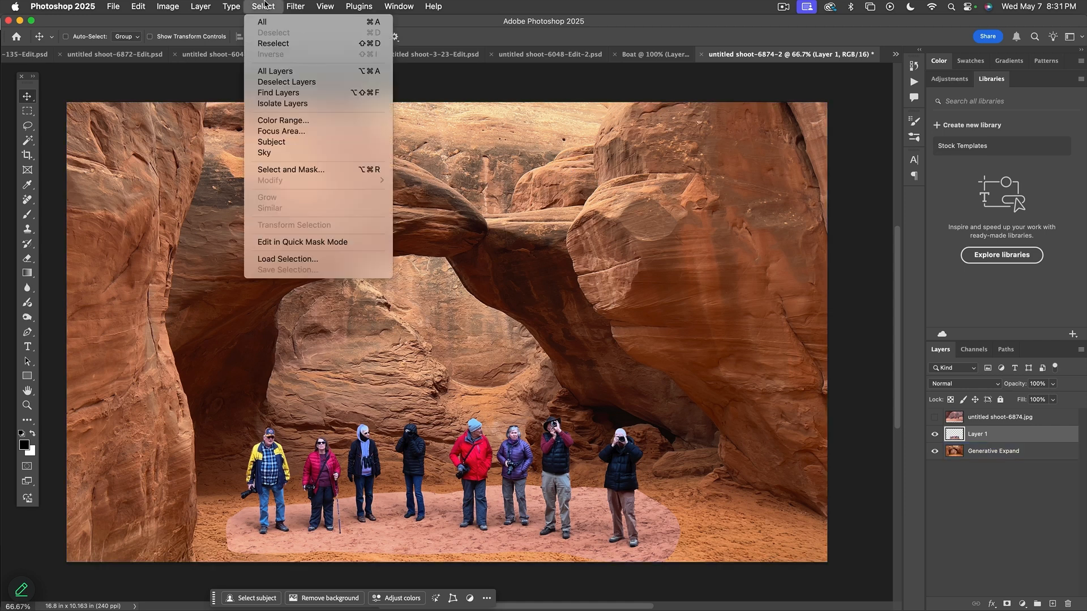
left_click(286, 141)
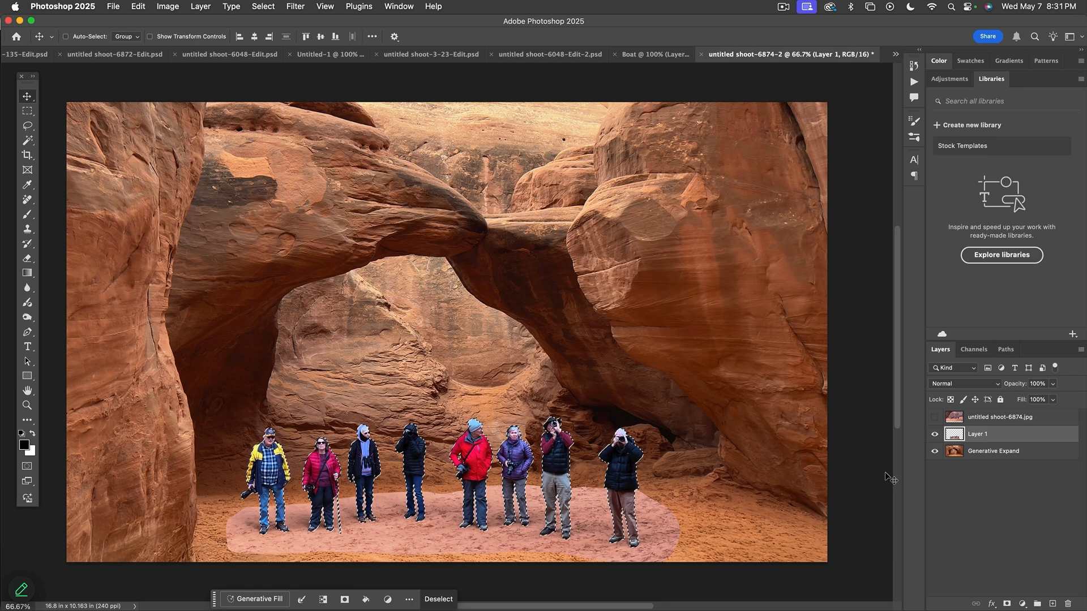
key("super")
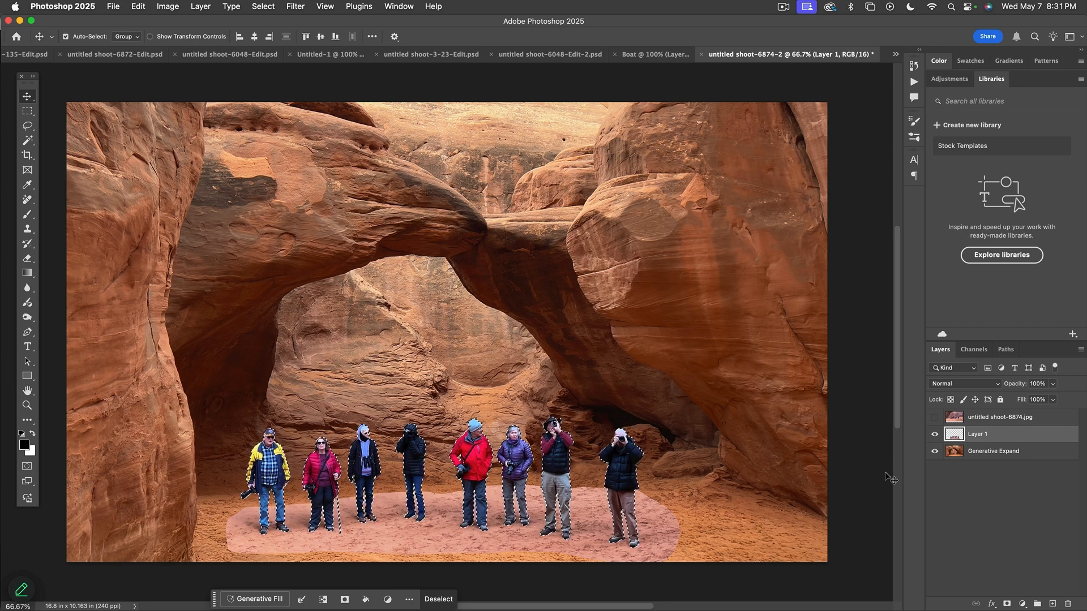
left_click(700, 529, "super")
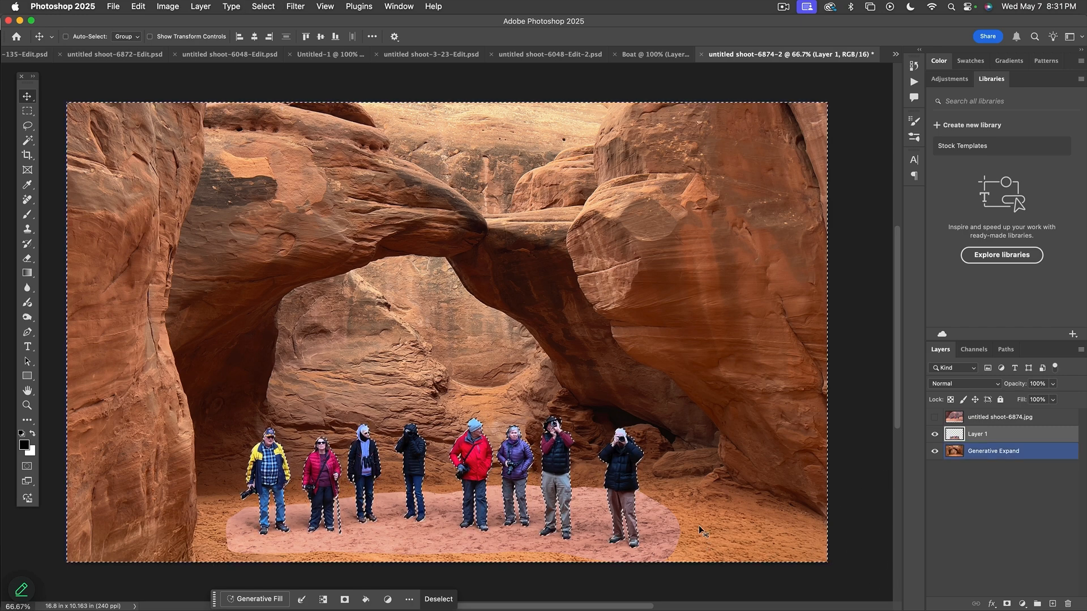
left_click(1023, 605)
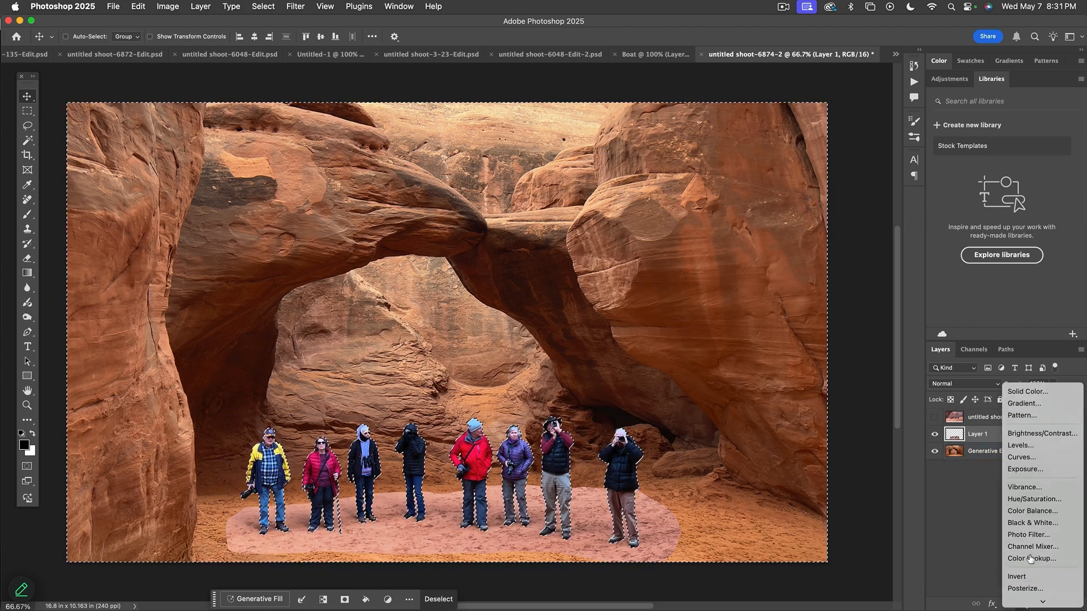
left_click(1026, 511)
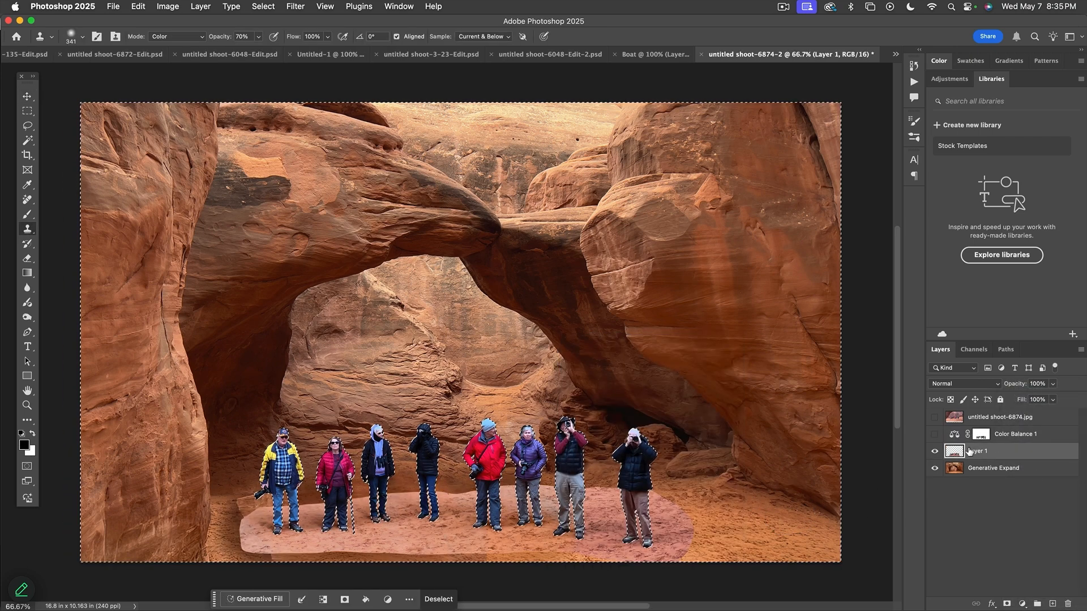
Step: Hide Layer 1, make the Generative Expand layer active, and clear the selection
left_click(935, 452)
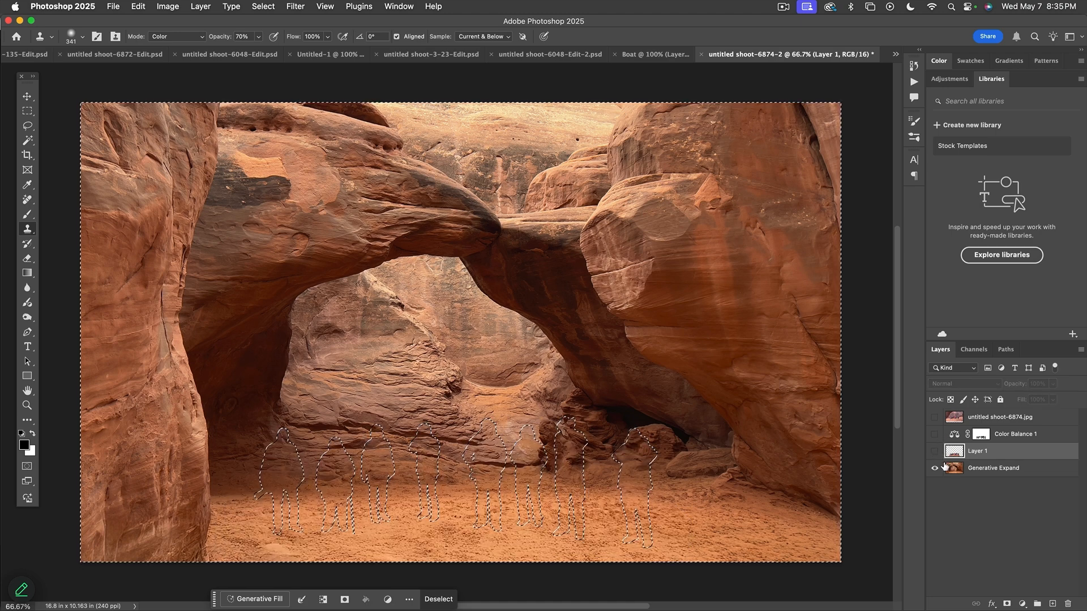
left_click(952, 469)
key("super+d")
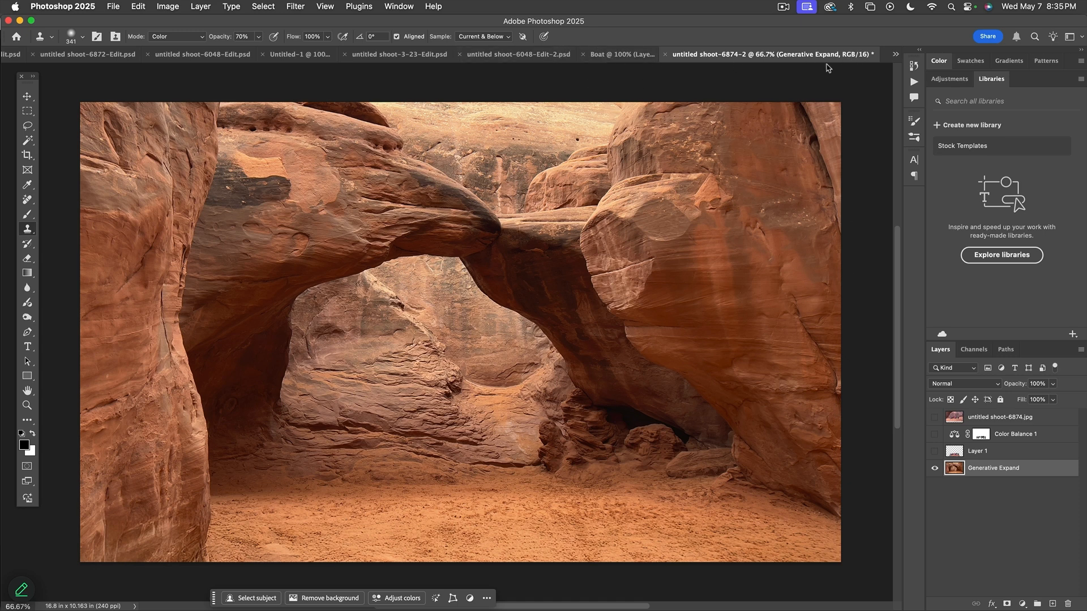
Step: Show the untitled shoot-6874.jpg layer and select only the people in it with Select Subject
left_click(935, 417)
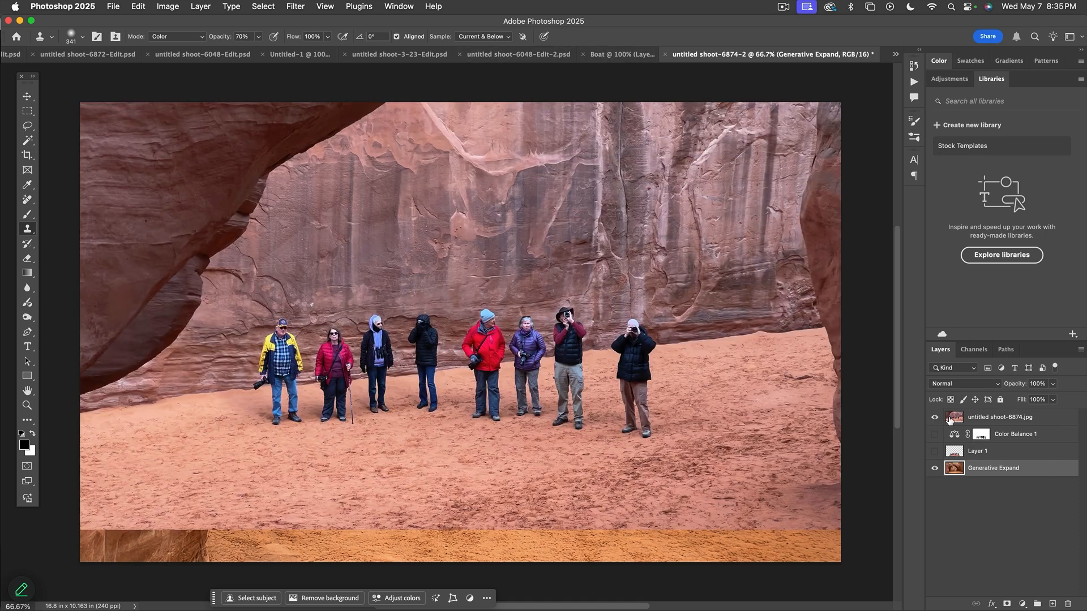
left_click(949, 420)
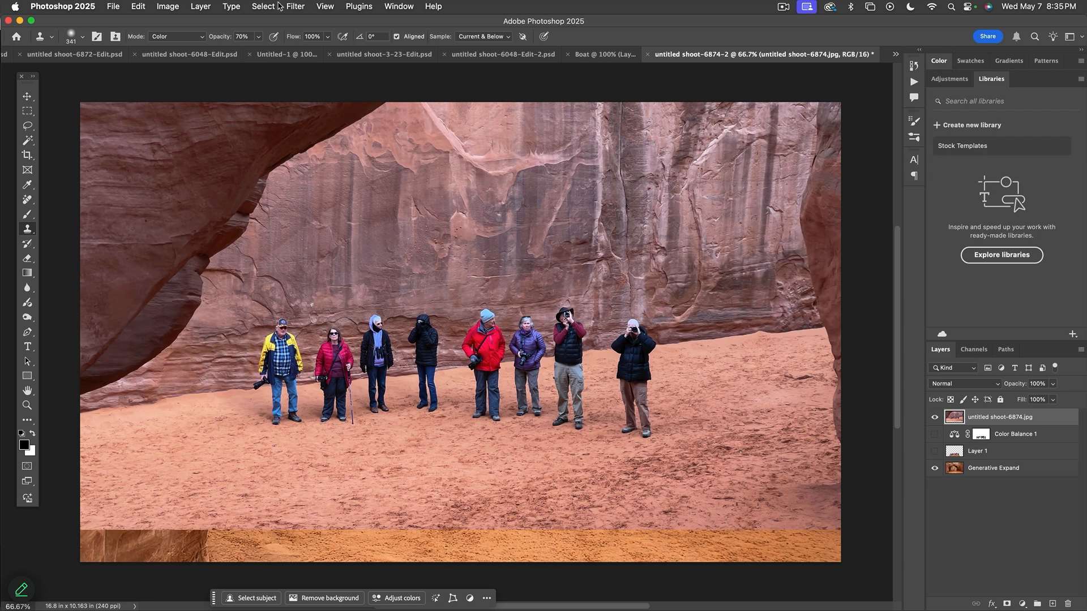
left_click(276, 6)
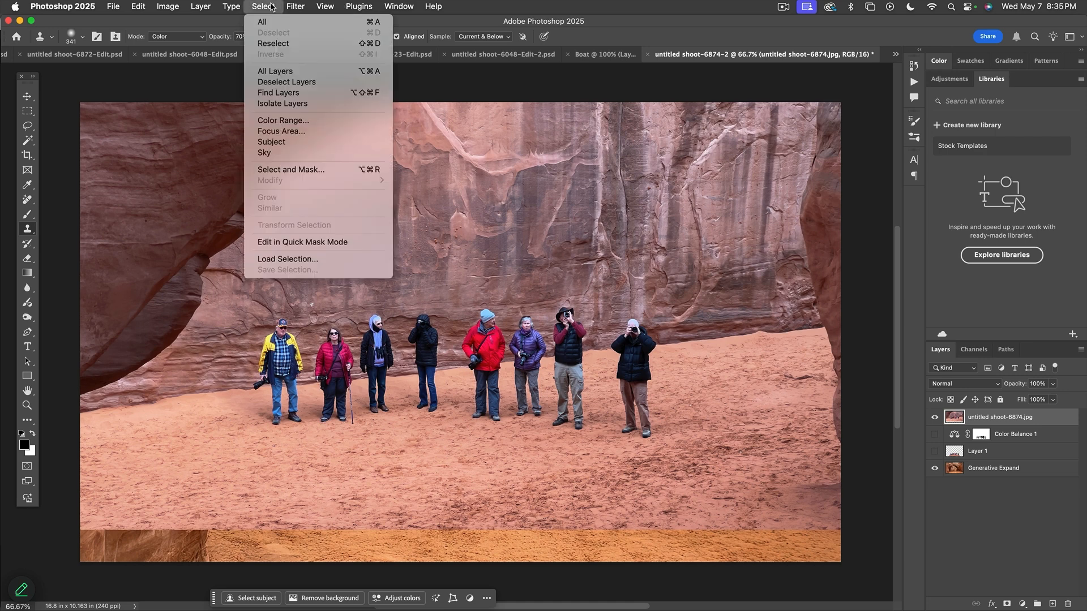
left_click(300, 145)
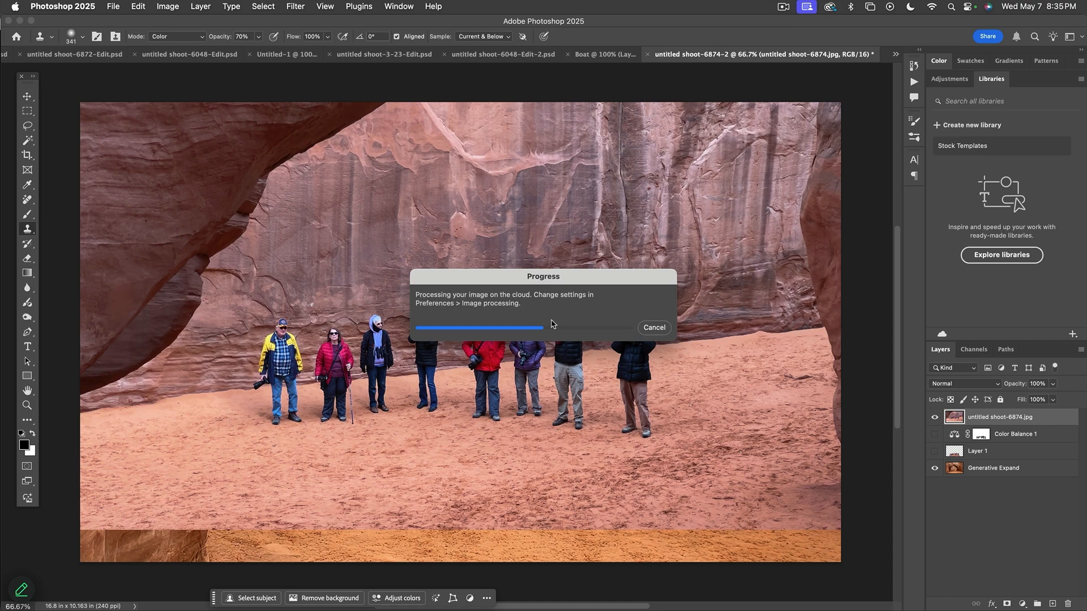
Step: Hide the original group photo, paste the cut-out people above the Generative Expand layer, and position them on the sand below the arch
left_click(934, 417)
left_click(953, 469)
key("super+shift+v")
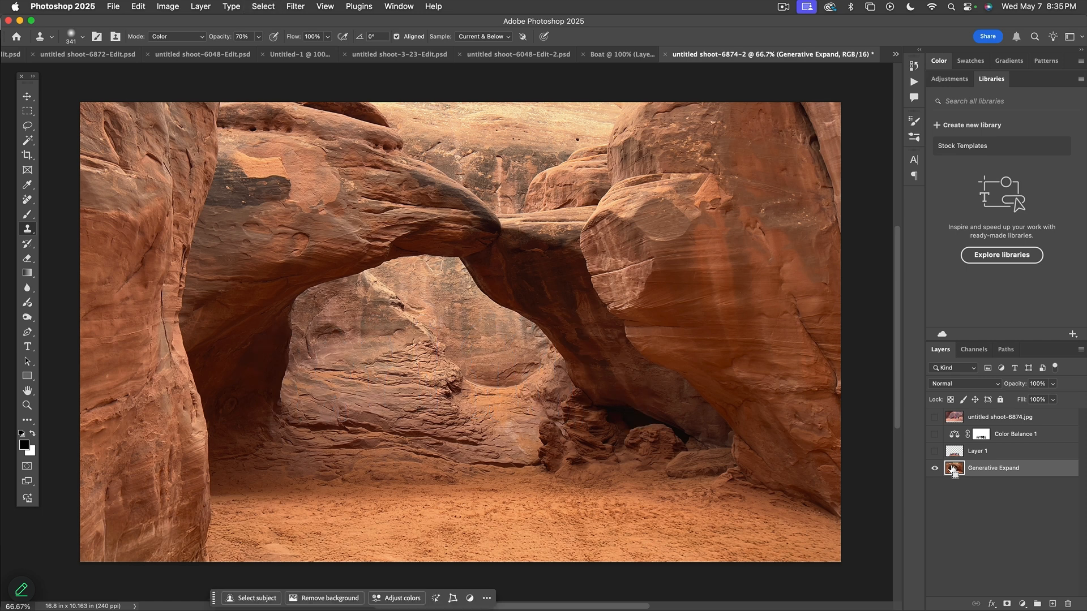
key("v")
left_click_drag(544, 330, 541, 461)
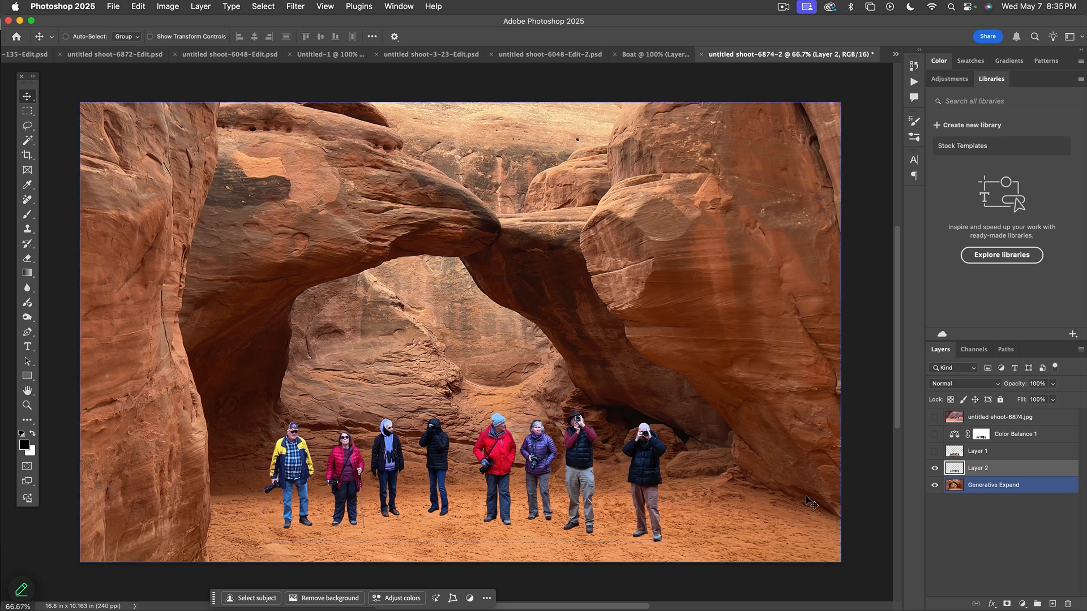
left_click(935, 469)
left_click(934, 468)
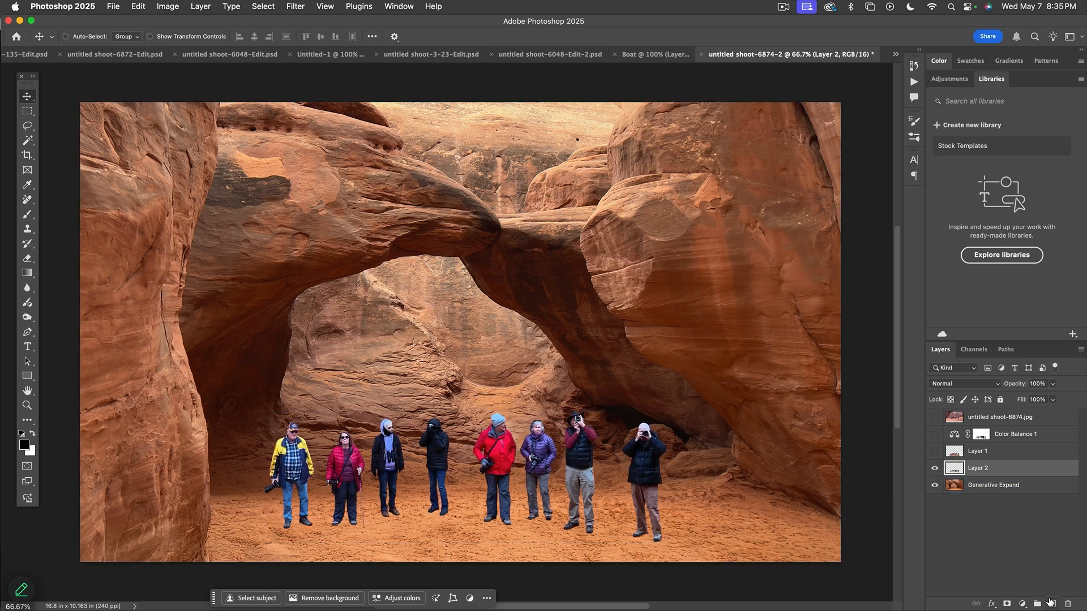
Step: Add an empty layer between the people and the arch background and set its blend mode to Overlay
left_click(1052, 603)
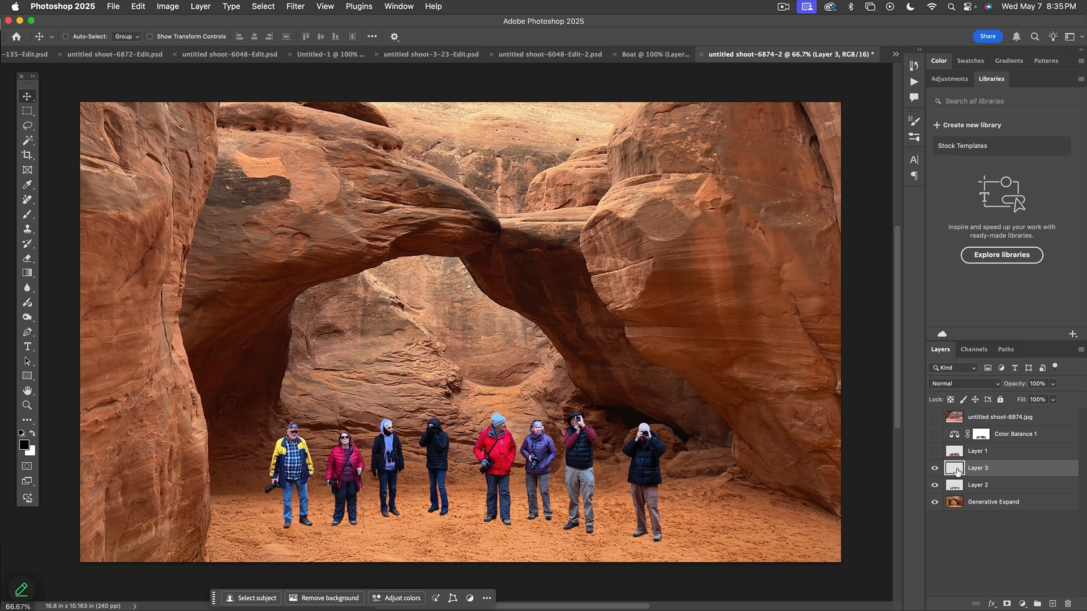
left_click_drag(956, 471, 957, 495)
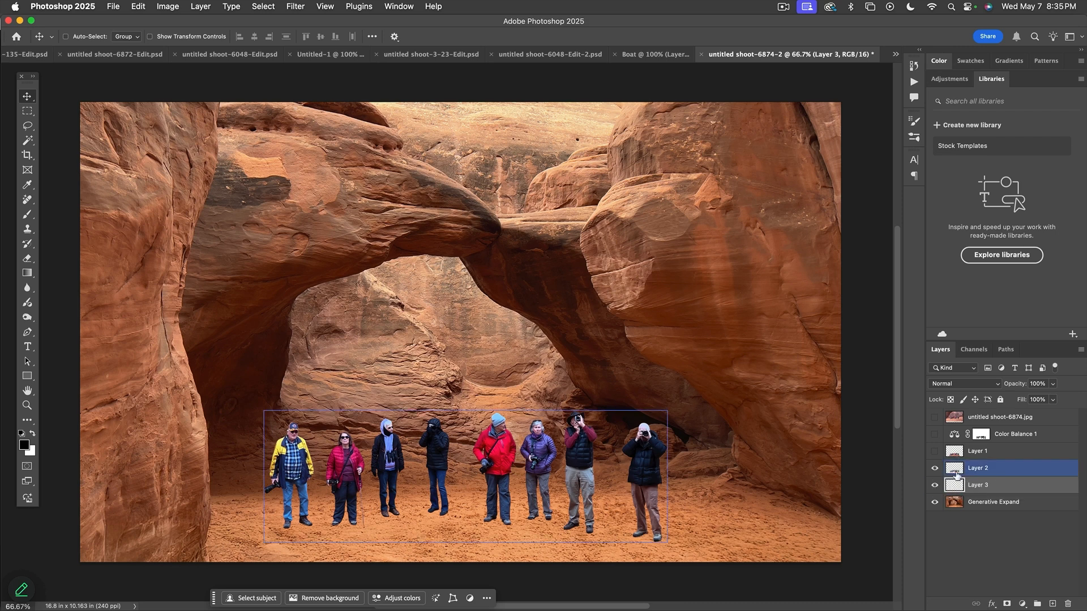
left_click(960, 385)
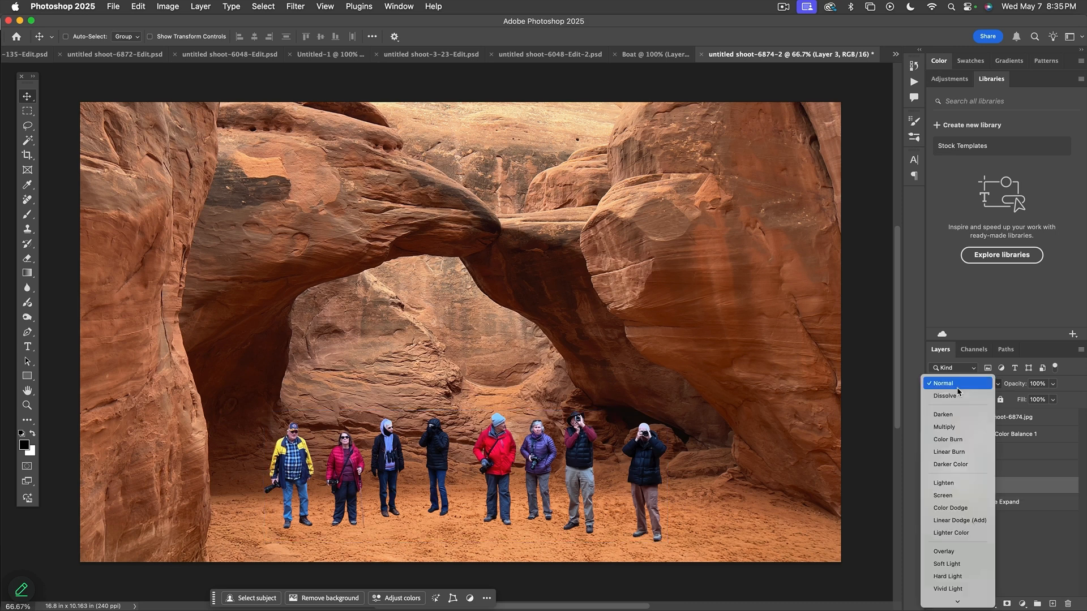
left_click(944, 551)
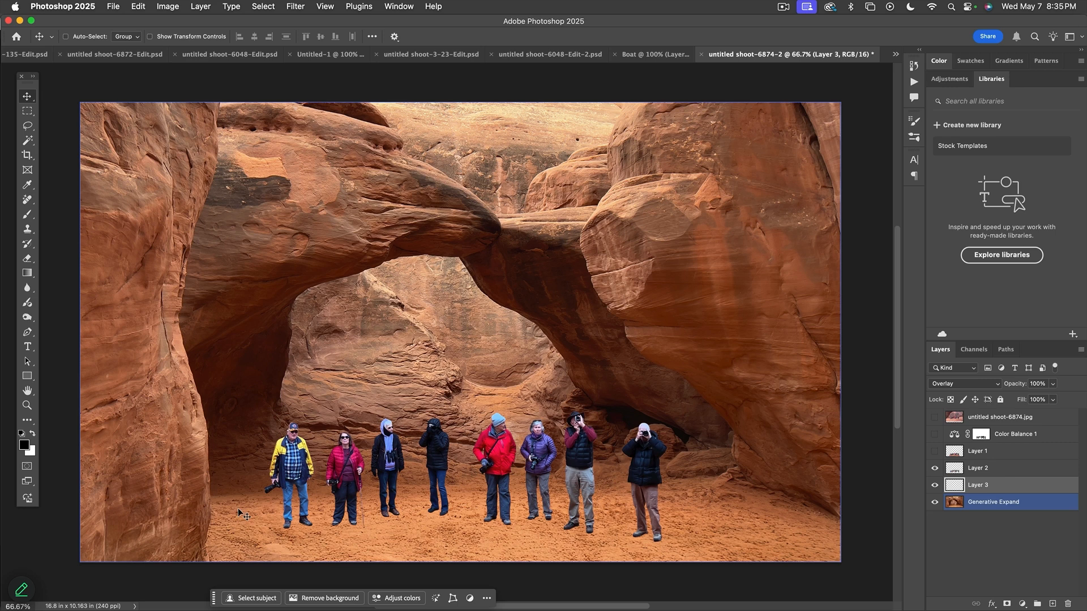
Step: Paint soft black shadows on the sand around the people's feet on Layer 3 with the Brush at 20% opacity
key("b")
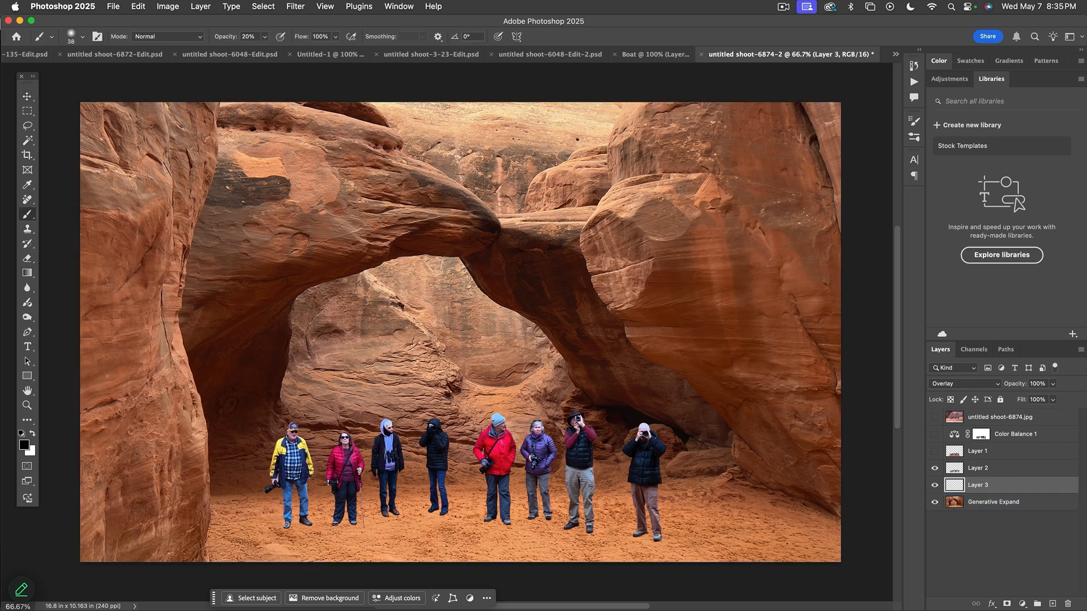
mouse_move(286, 524)
left_mouse_down()
mouse_move(432, 511)
mouse_move(548, 517)
mouse_move(673, 543)
mouse_move(624, 527)
mouse_move(405, 511)
mouse_move(478, 512)
left_mouse_up()
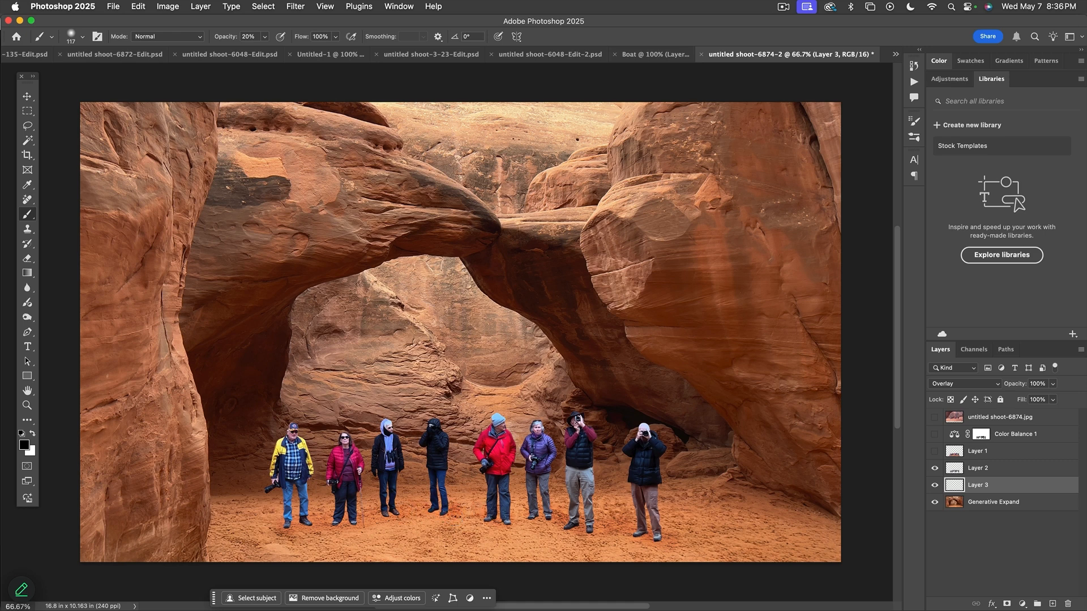
Step: Change the shadow layer's blend mode to Luminosity and lower its opacity to soften the shadows
left_click(984, 388)
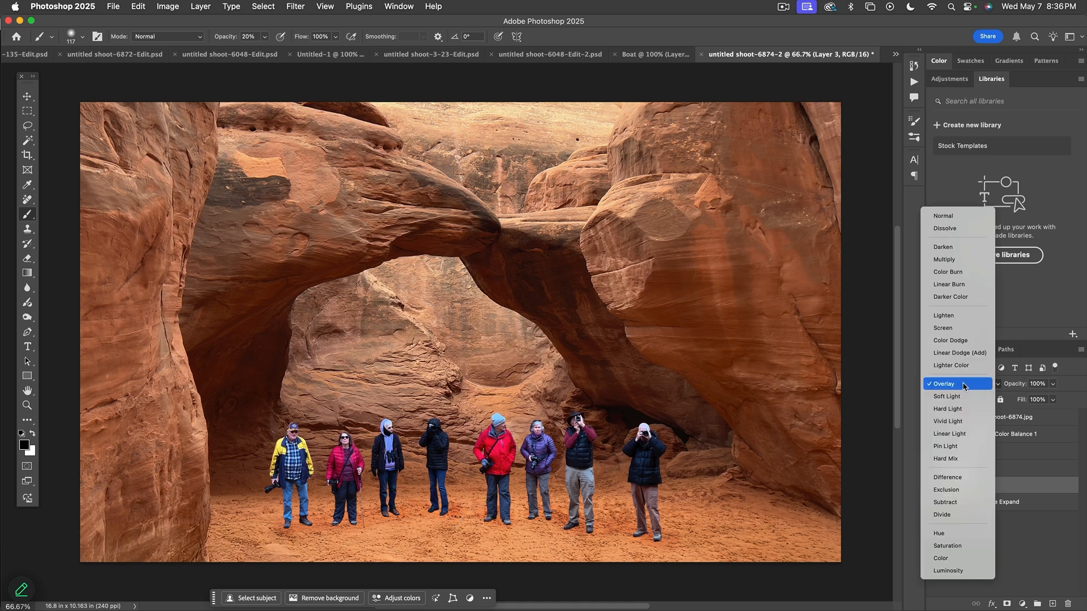
left_click(950, 571)
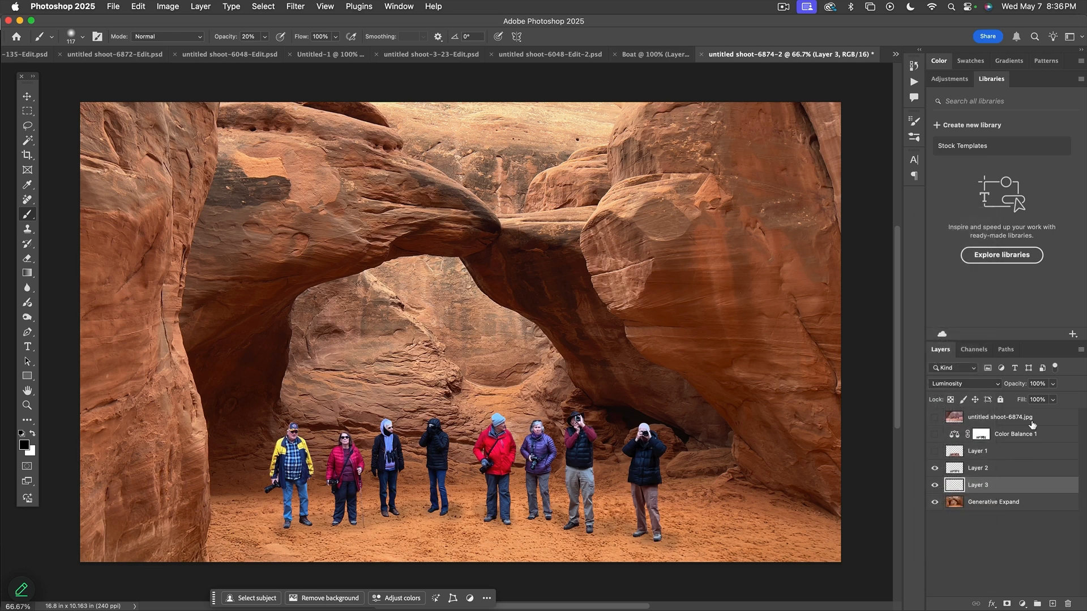
left_click(1052, 385)
left_click(1041, 398)
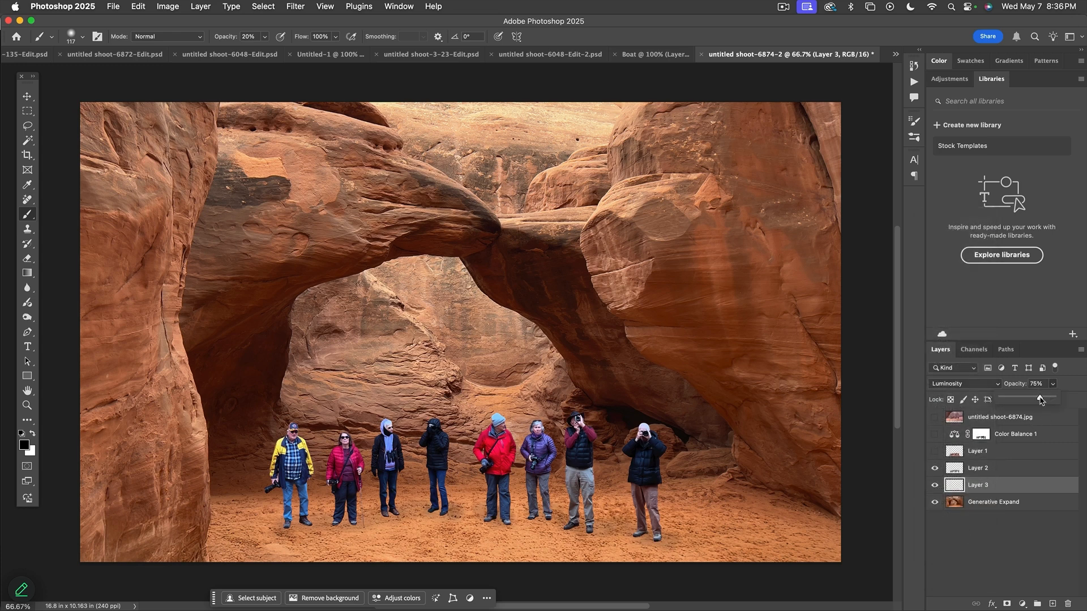
left_click_drag(1038, 399, 1035, 399)
Step: Add a Color Balance adjustment layer directly above the Generative Expand layer and nudge its midtones slightly toward cyan
left_click(955, 503)
left_click(956, 503)
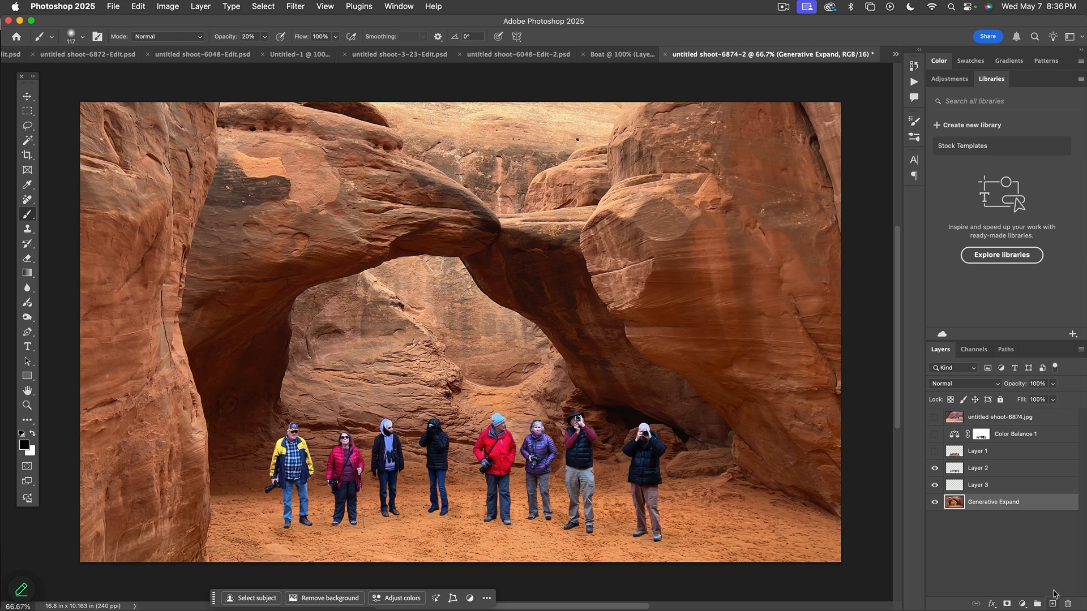
left_click(1025, 605)
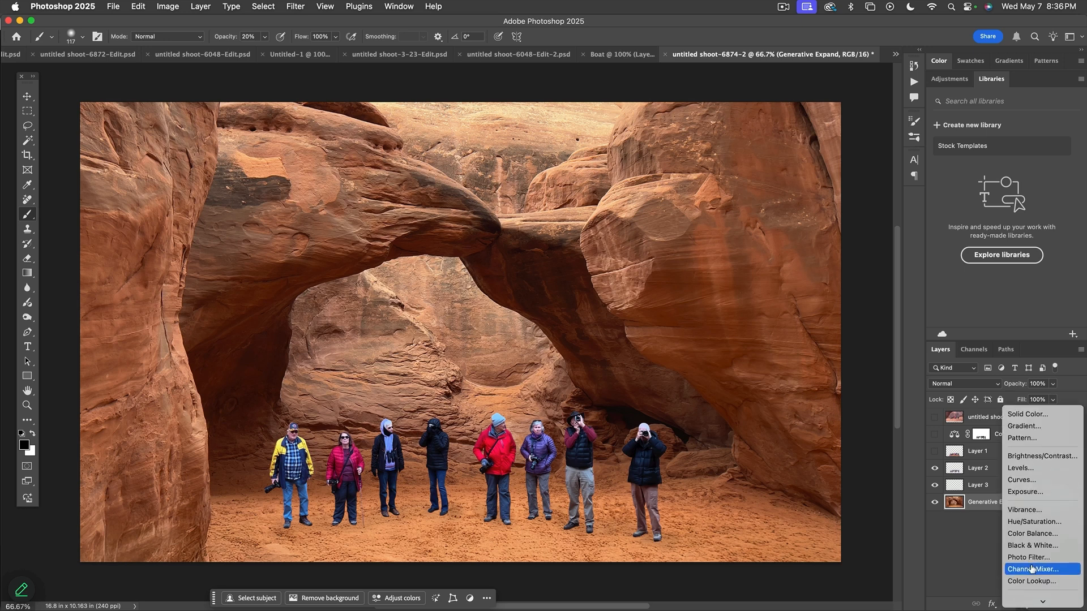
left_click(1031, 535)
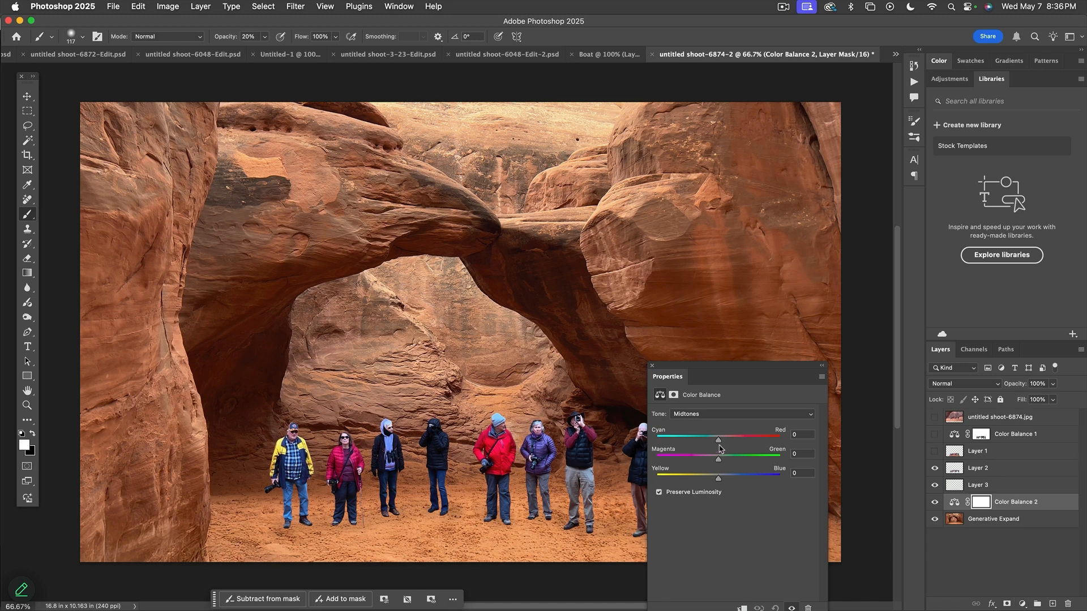
left_click_drag(720, 445, 718, 443)
left_click(653, 367)
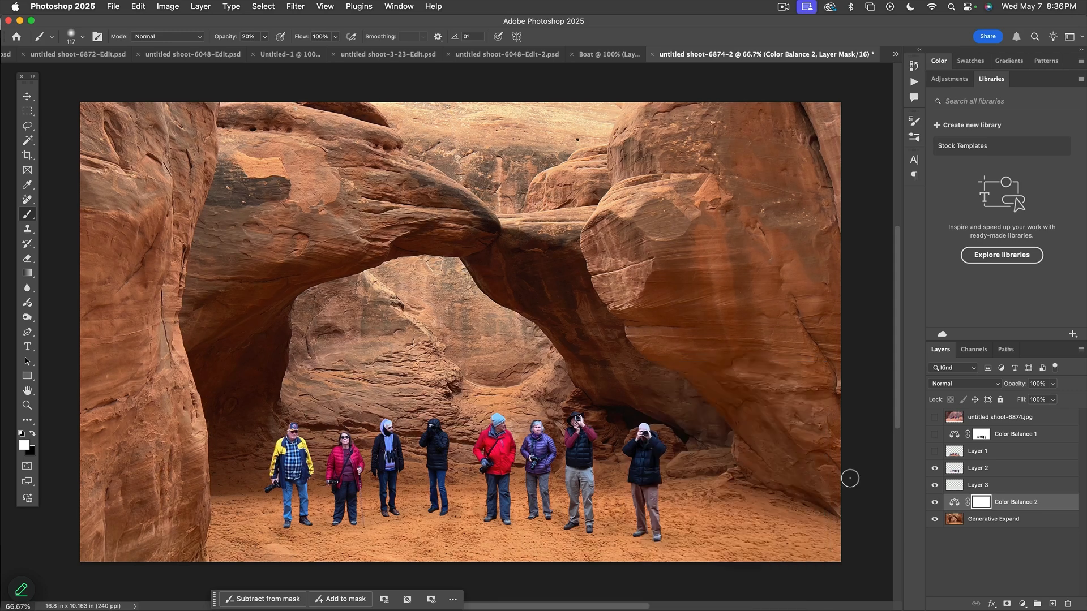
Step: Deselect the layers and examine the finished group composite in full-screen view
left_click(964, 552)
key("f")
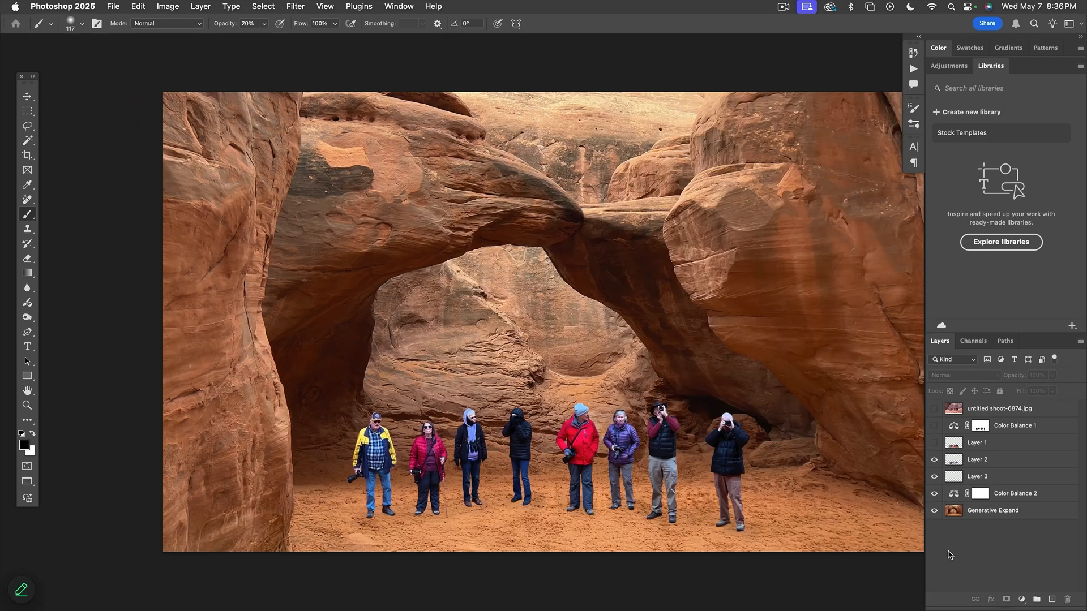
key("f")
key("ctrl+0")
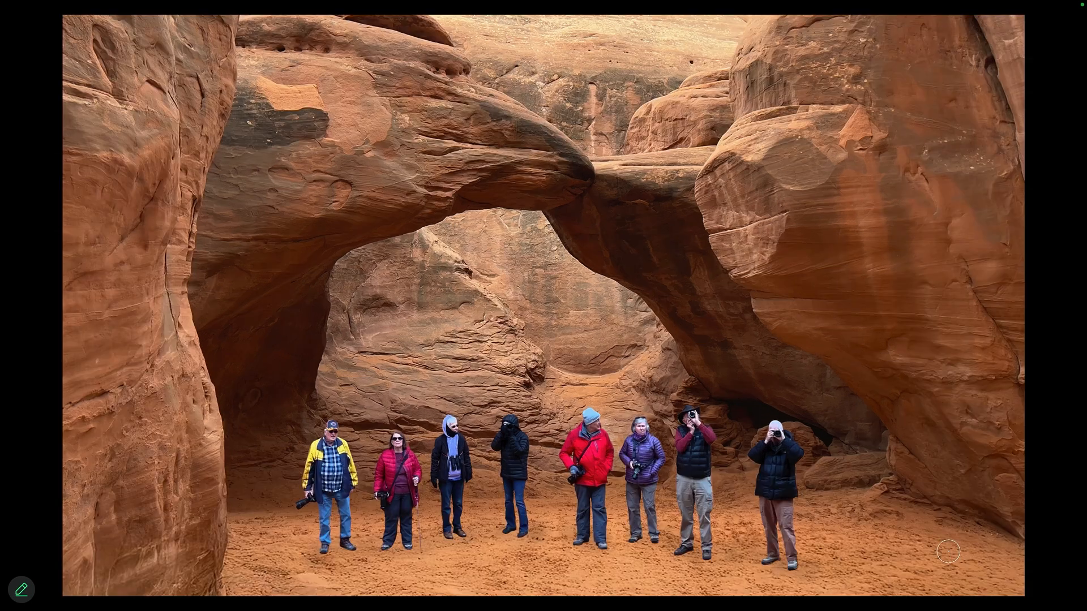
left_click_drag(606, 547, 683, 528)
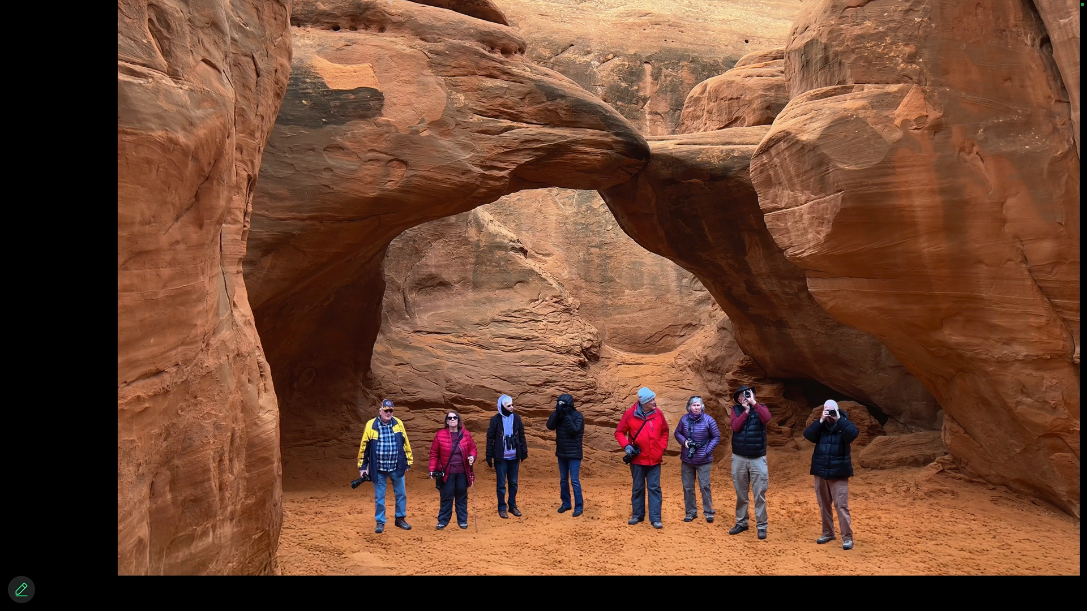
key("super+Tab")
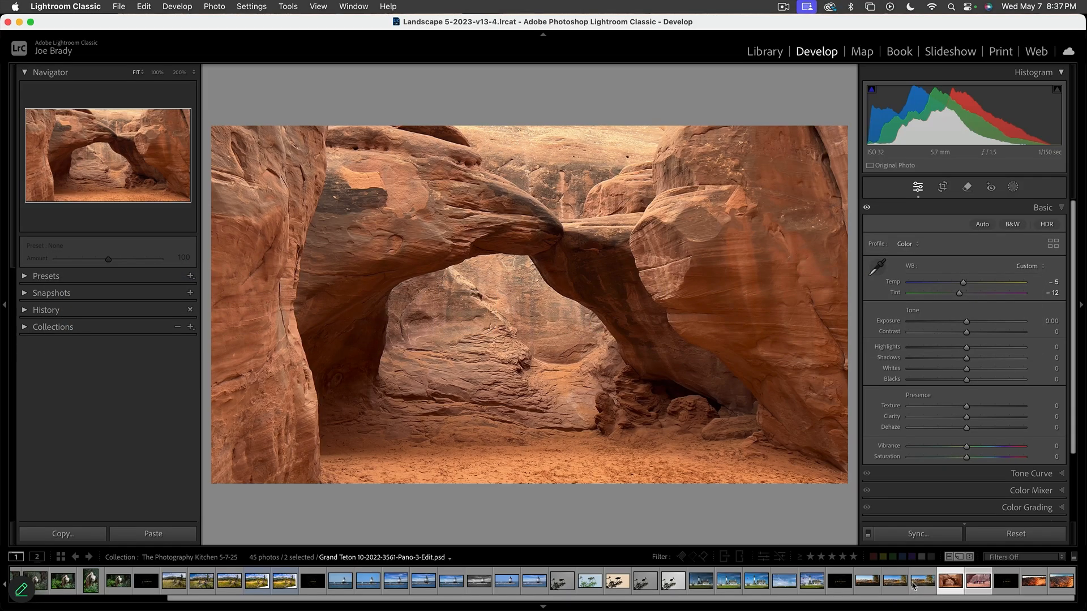
left_click(868, 587)
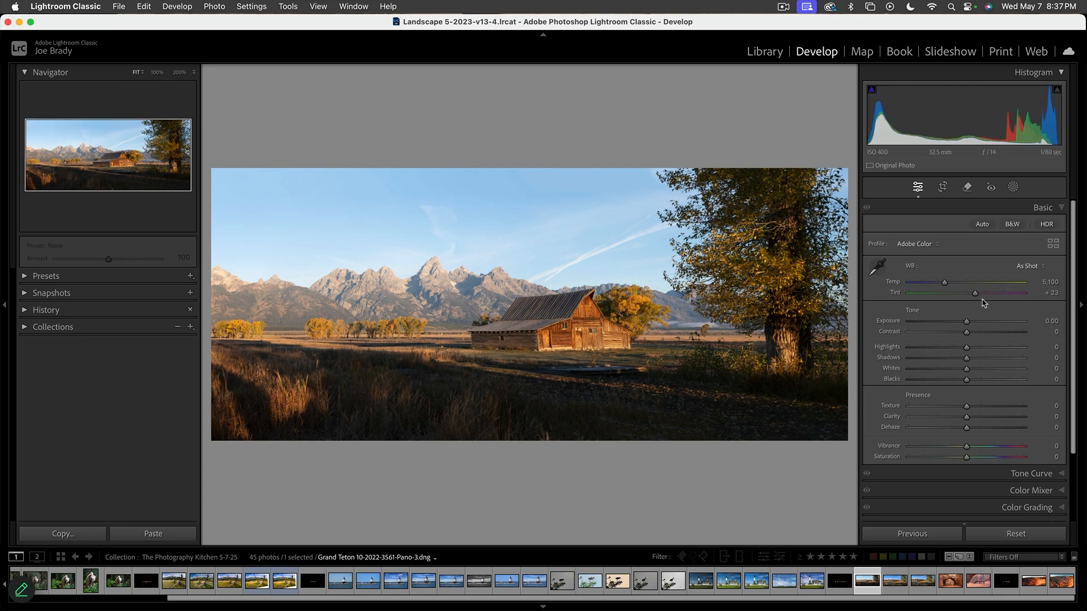
left_click(1012, 187)
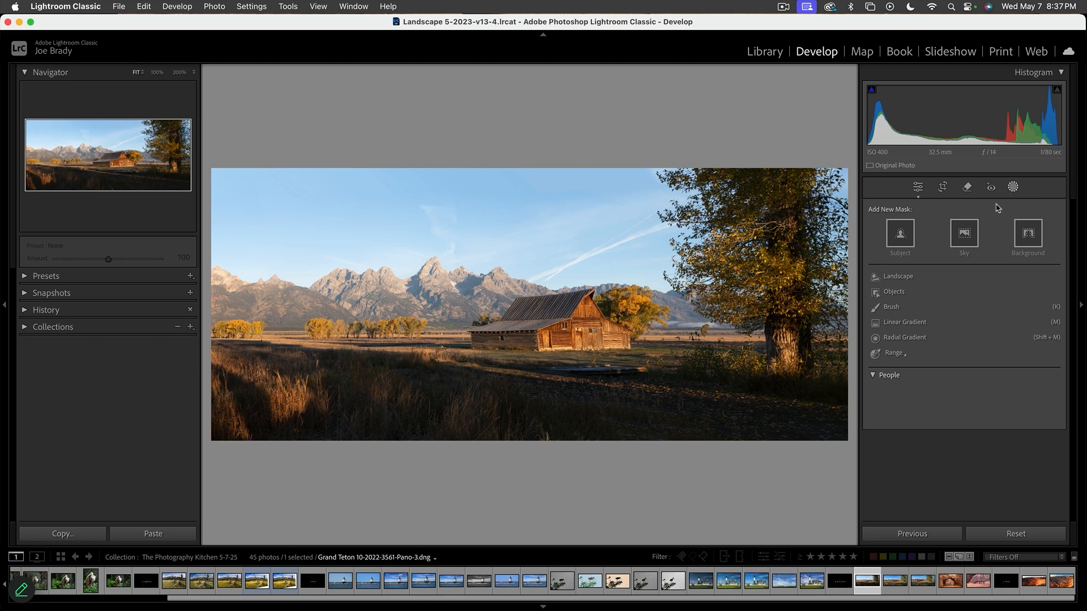
Step: Create four separate Landscape masks for the Sky, Mountains, Architecture and Vegetation
left_click(912, 282)
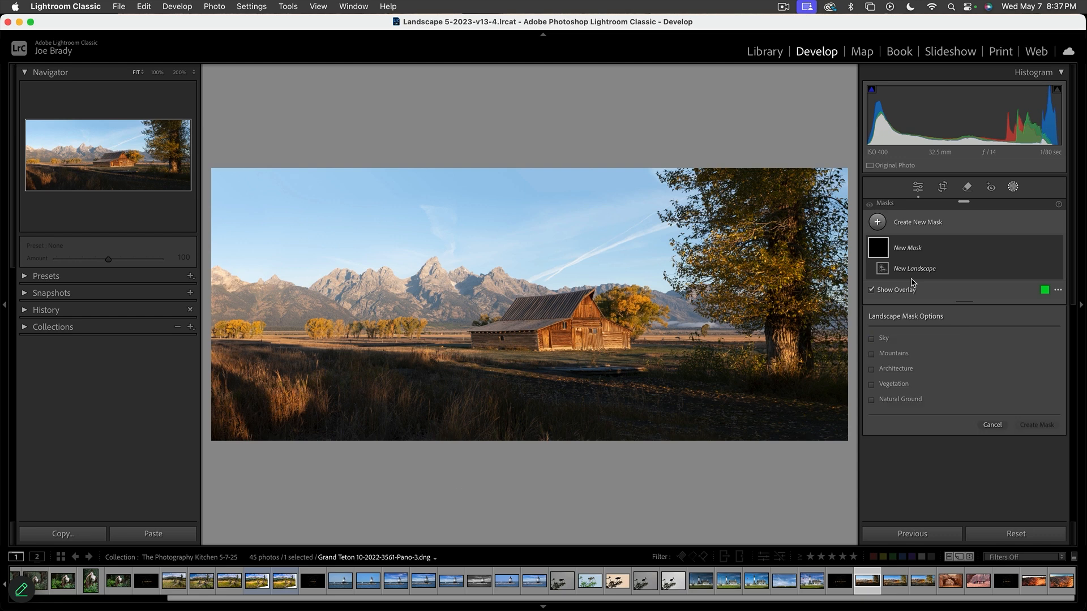
left_click(873, 339)
left_click(873, 355)
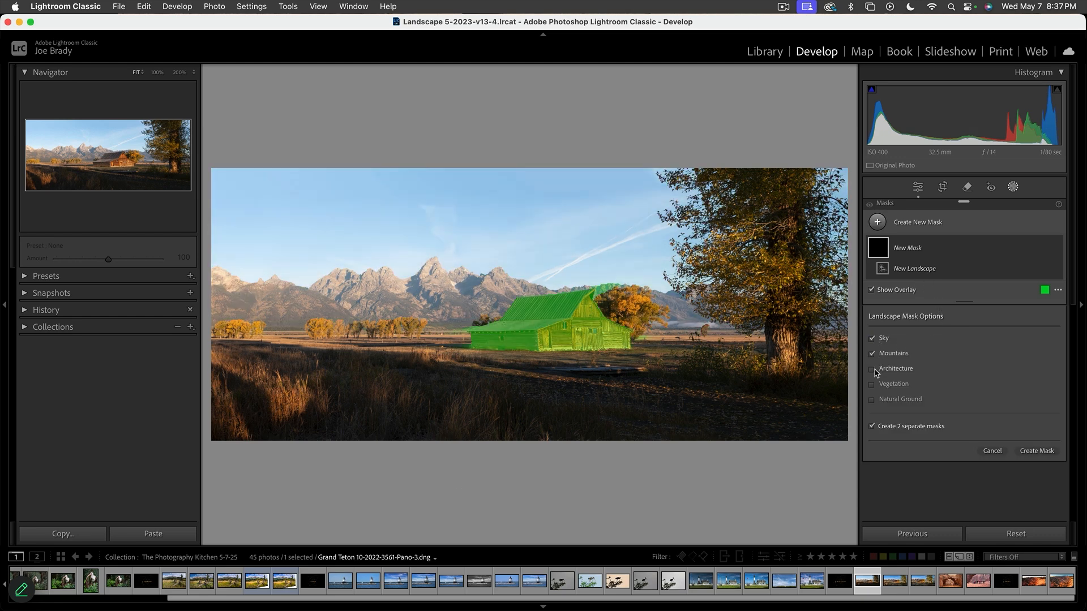
left_click(874, 370)
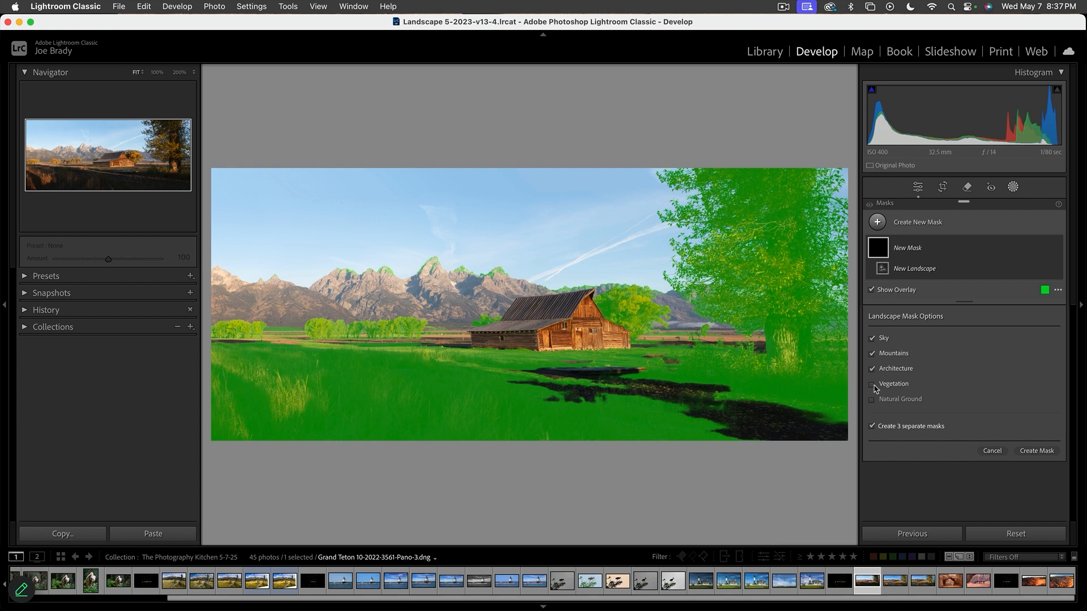
left_click(873, 385)
left_click(1038, 453)
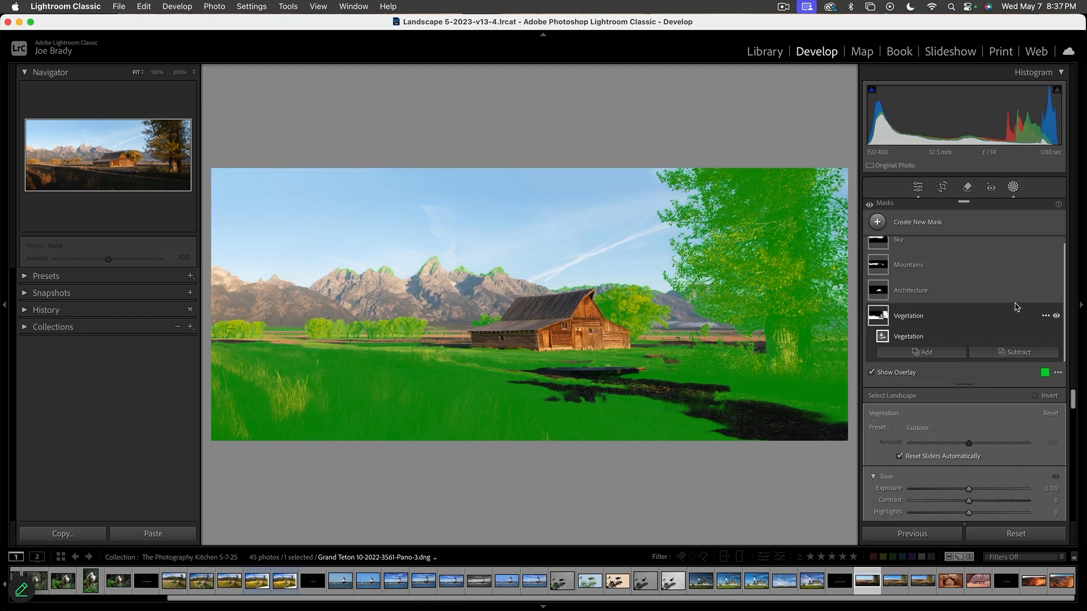
Step: On the Sky mask, set Temp to -17 and Exposure to -0.57
scroll(942, 262, "up", 1)
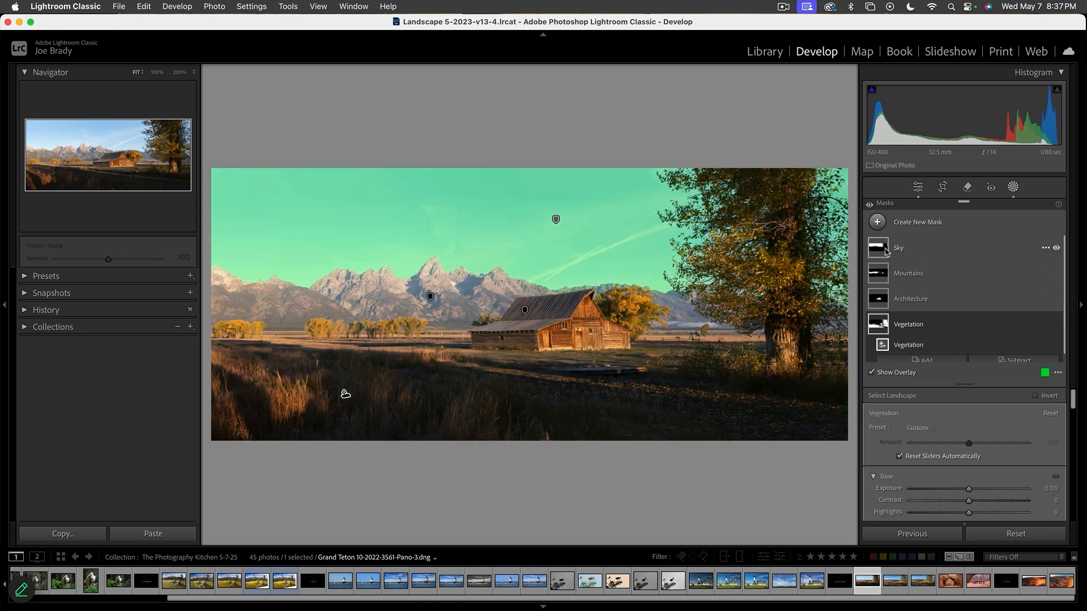
left_click(886, 252)
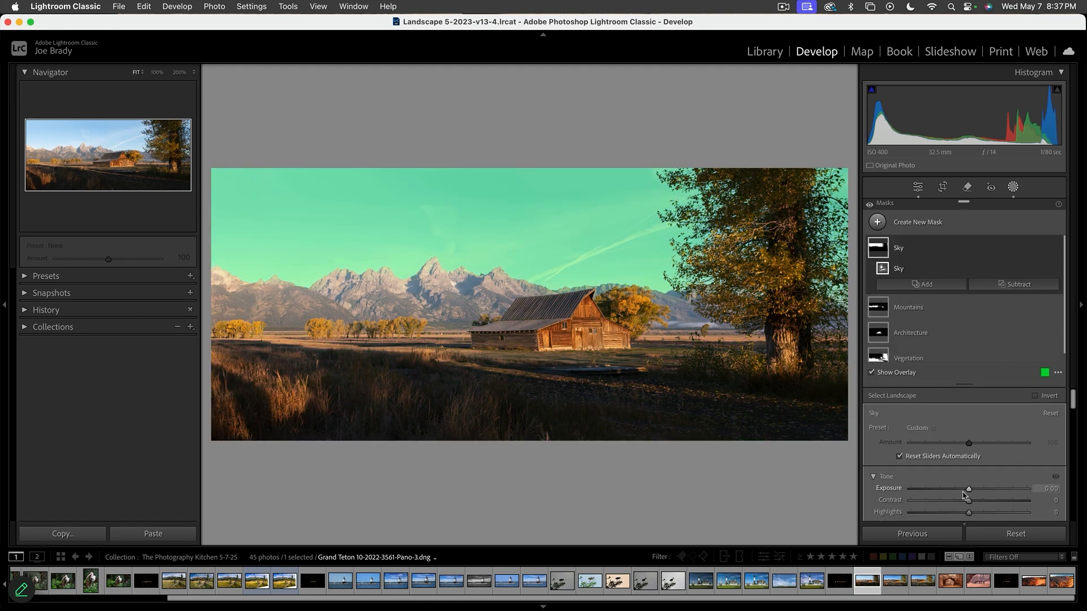
scroll(966, 492, "down", 2)
scroll(966, 491, "down", 4)
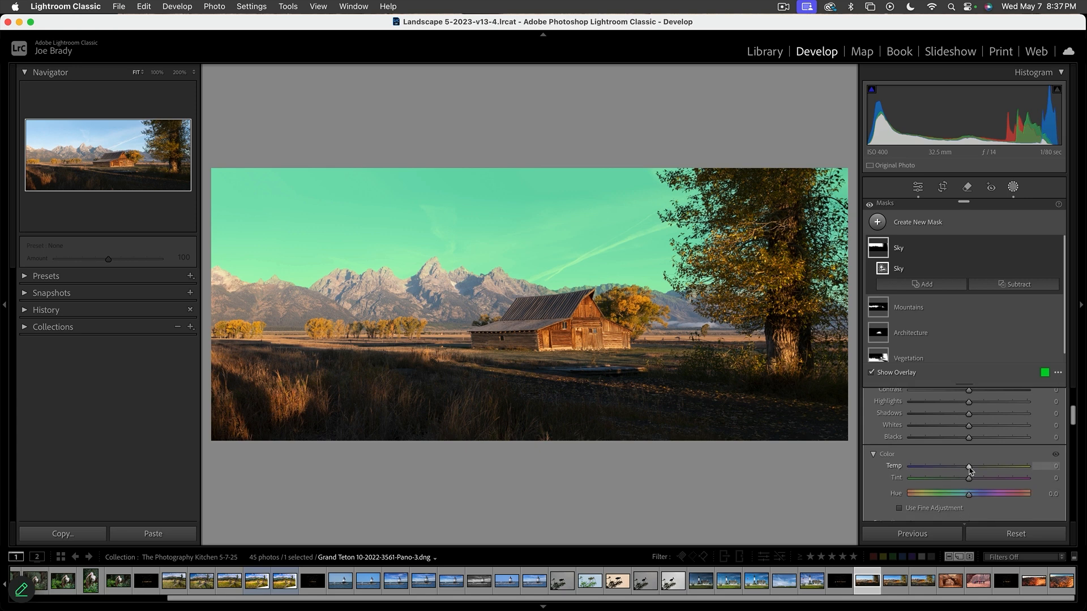
left_click_drag(969, 469, 960, 469)
scroll(985, 459, "up", 3)
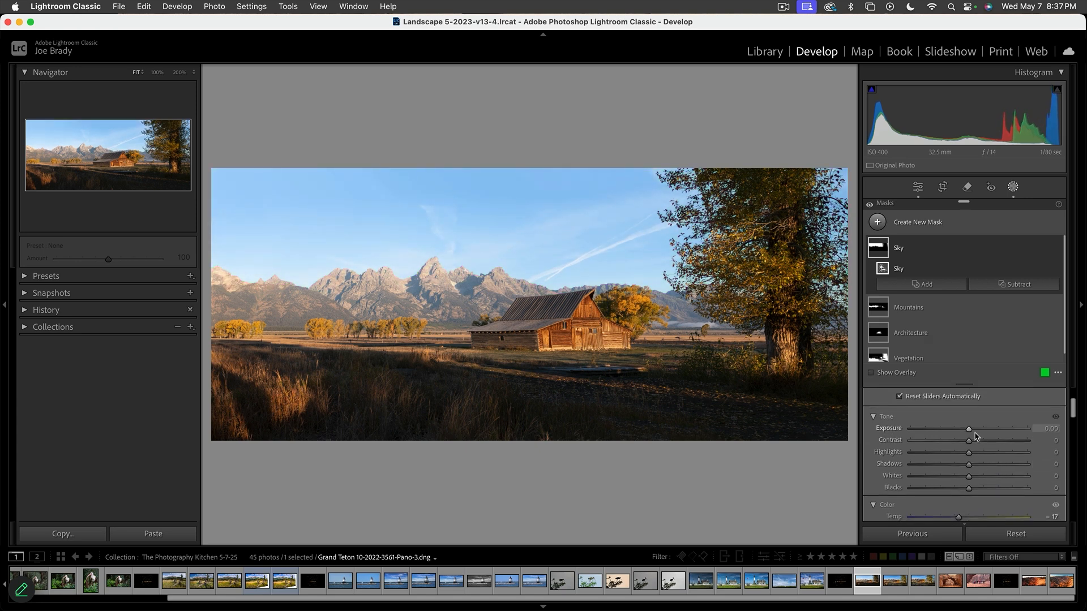
left_click_drag(970, 431, 961, 431)
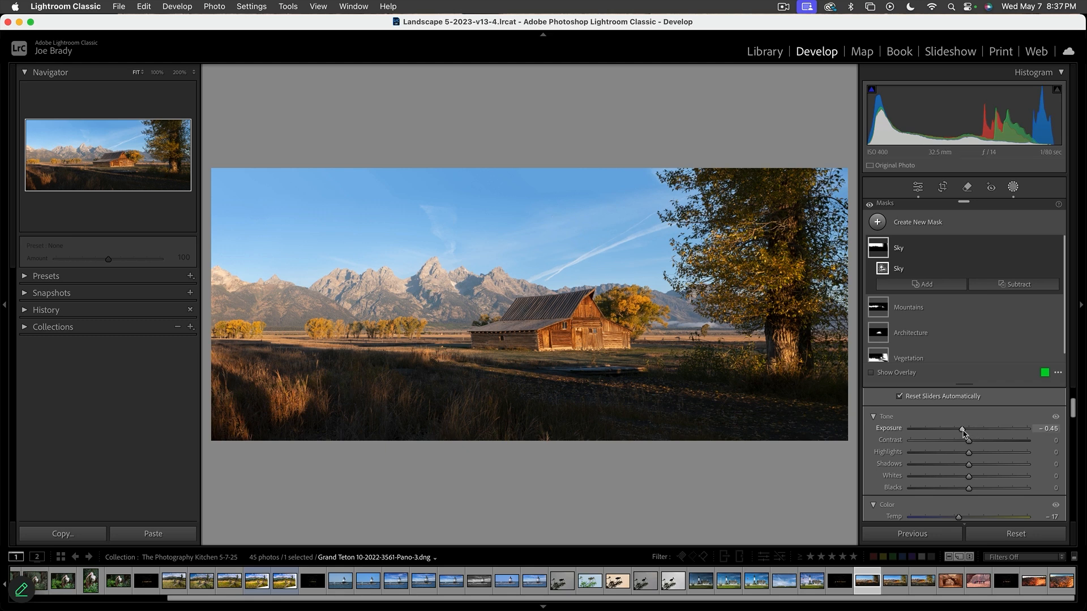
left_click_drag(964, 433, 961, 432)
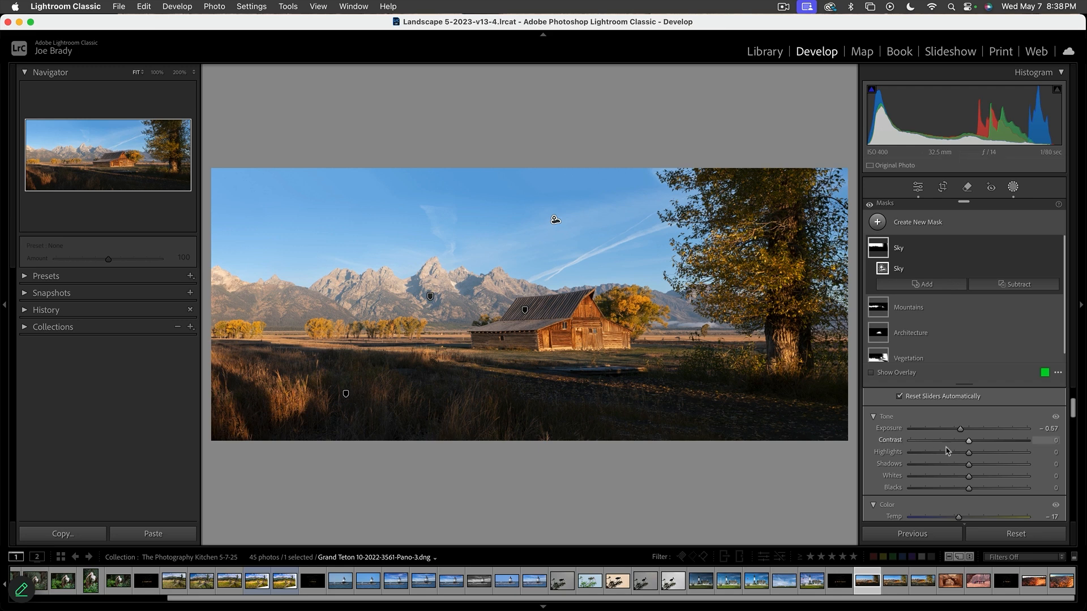
Step: On the Vegetation mask, set Exposure to 0.25, Shadows to 72 and Saturation to 39
mouse_move(905, 335)
scroll(902, 337, "down", 1)
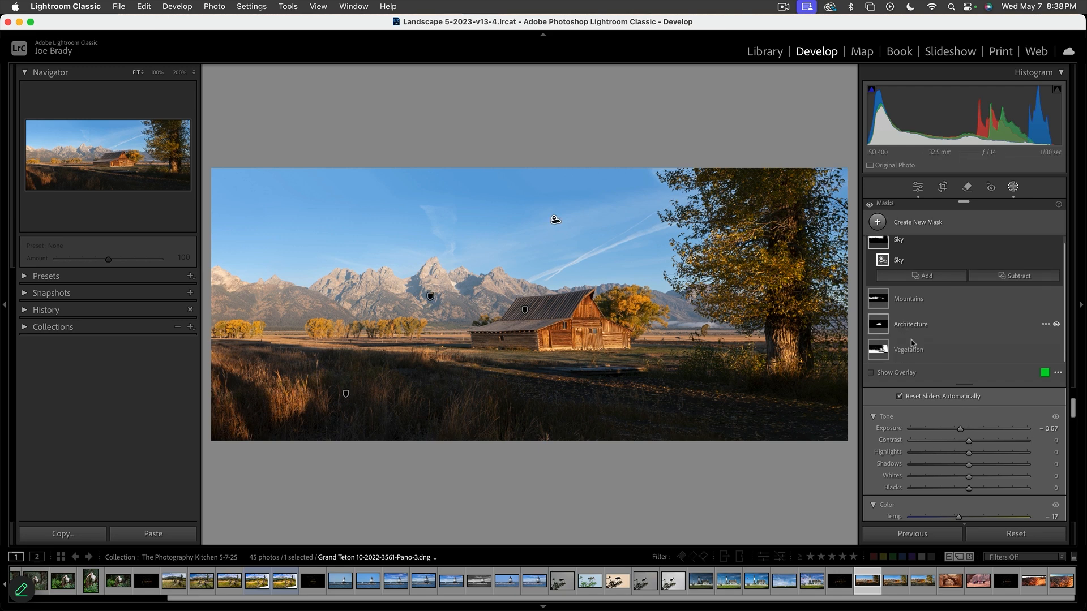
left_click(911, 348)
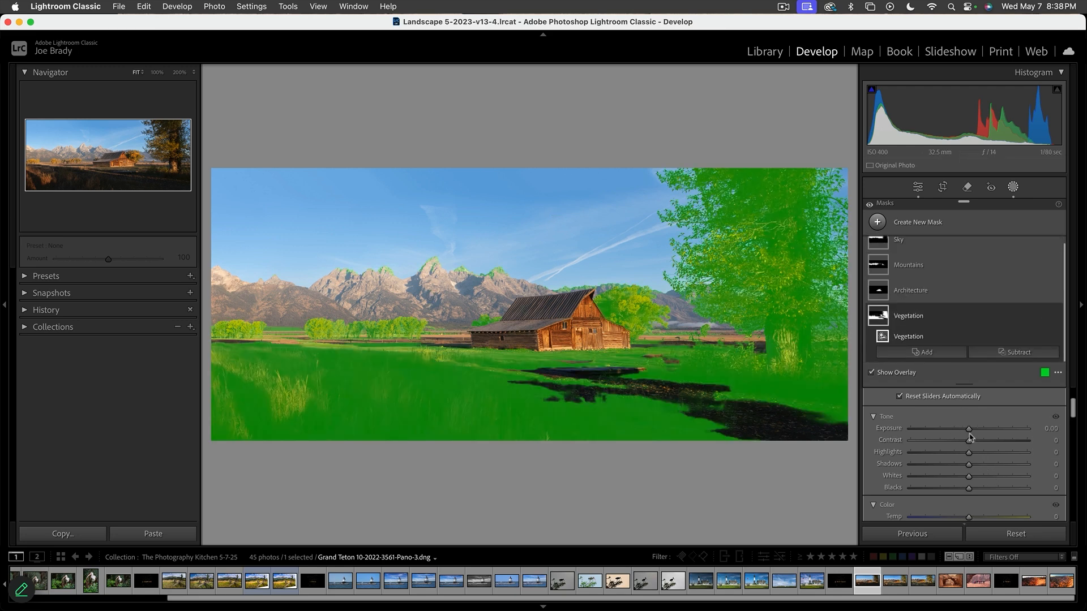
left_click_drag(969, 429, 1010, 465)
left_click(1003, 464)
left_click_drag(974, 429, 972, 429)
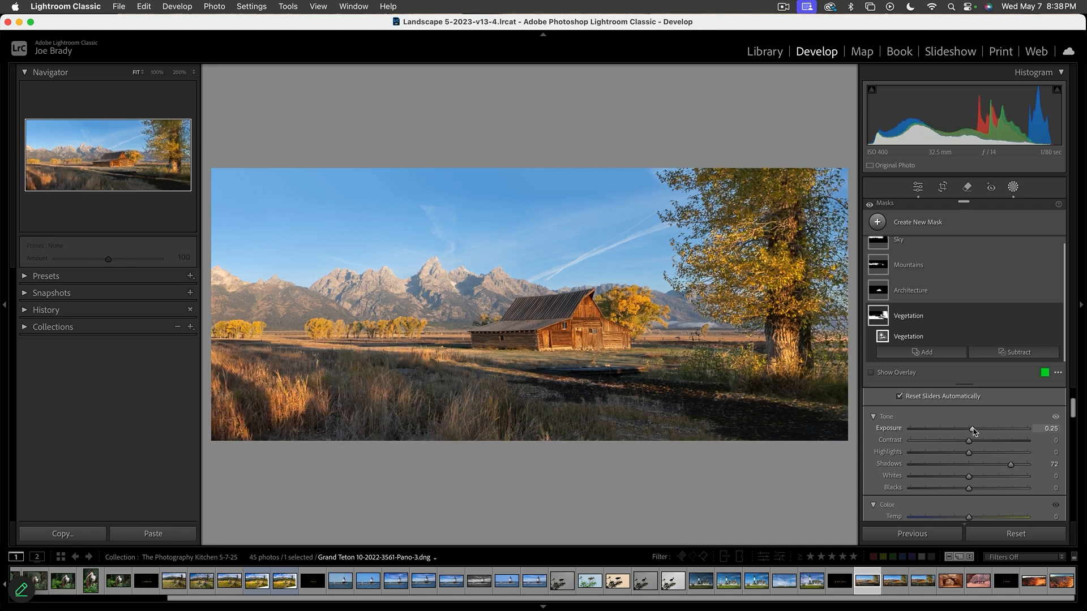
scroll(972, 430, "down", 5)
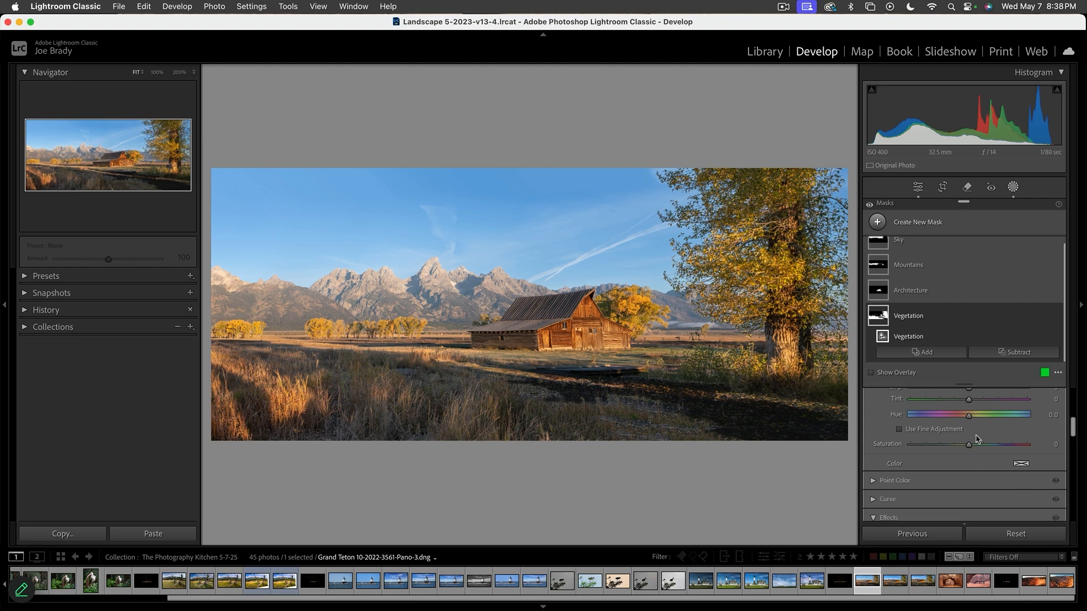
scroll(975, 438, "up", 1)
left_click_drag(985, 461, 989, 464)
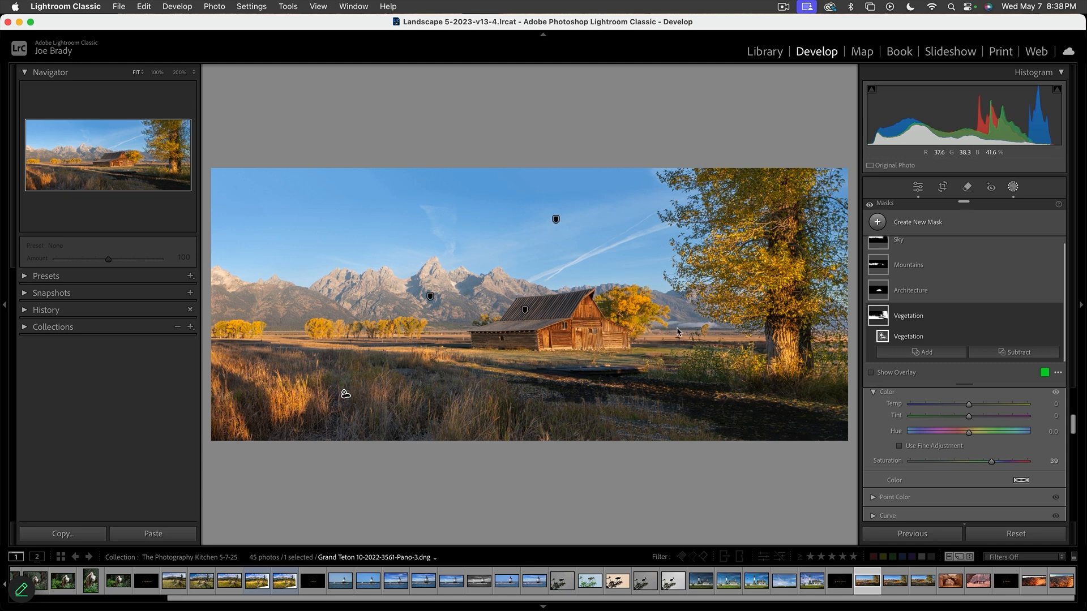
Step: Create a new Brush mask and paint it over the yellow trees beside the barn and along the distant field
key("k")
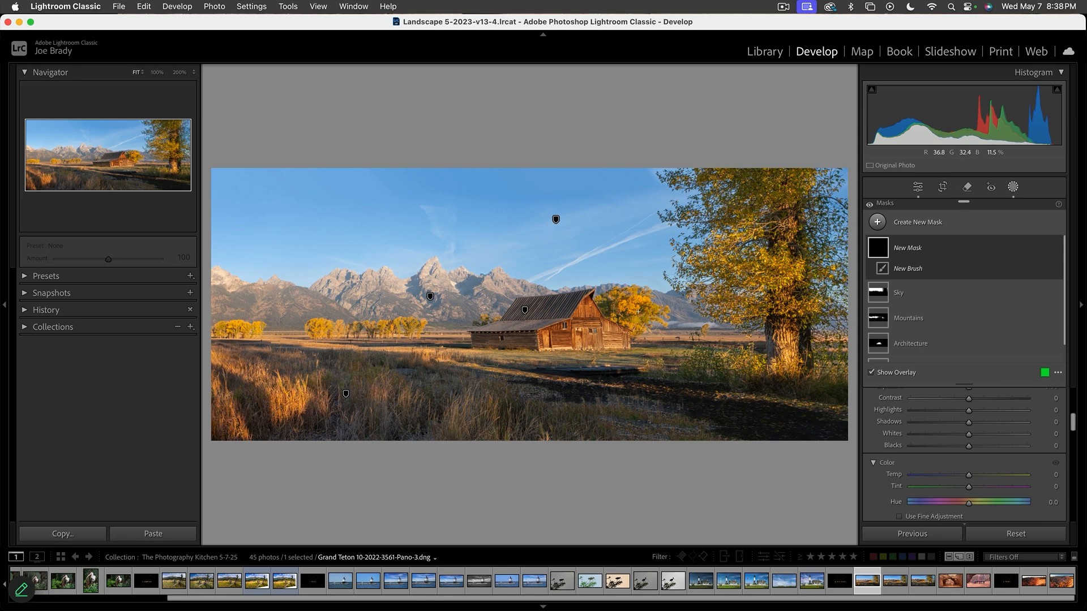
mouse_move(635, 306)
left_mouse_down()
mouse_move(651, 316)
mouse_move(635, 307)
left_mouse_up()
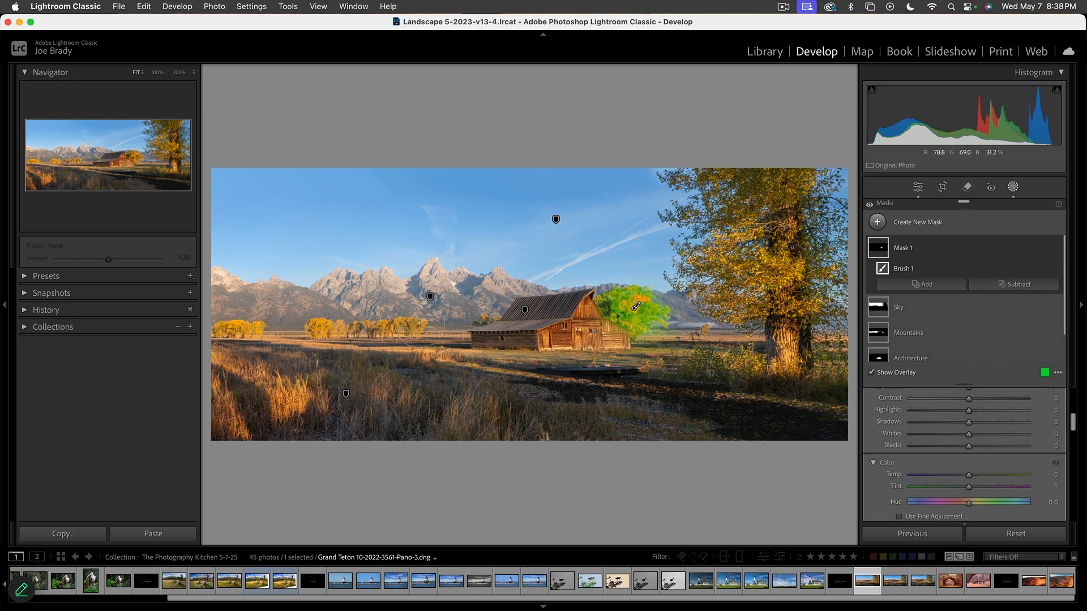
left_click_drag(419, 323, 327, 330)
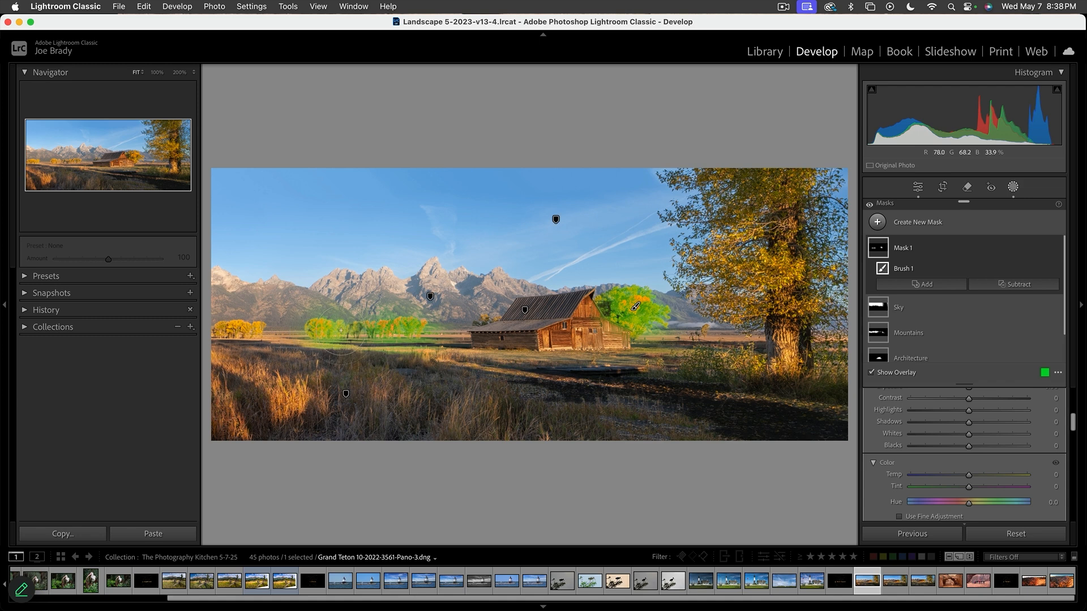
left_click_drag(260, 334, 192, 331)
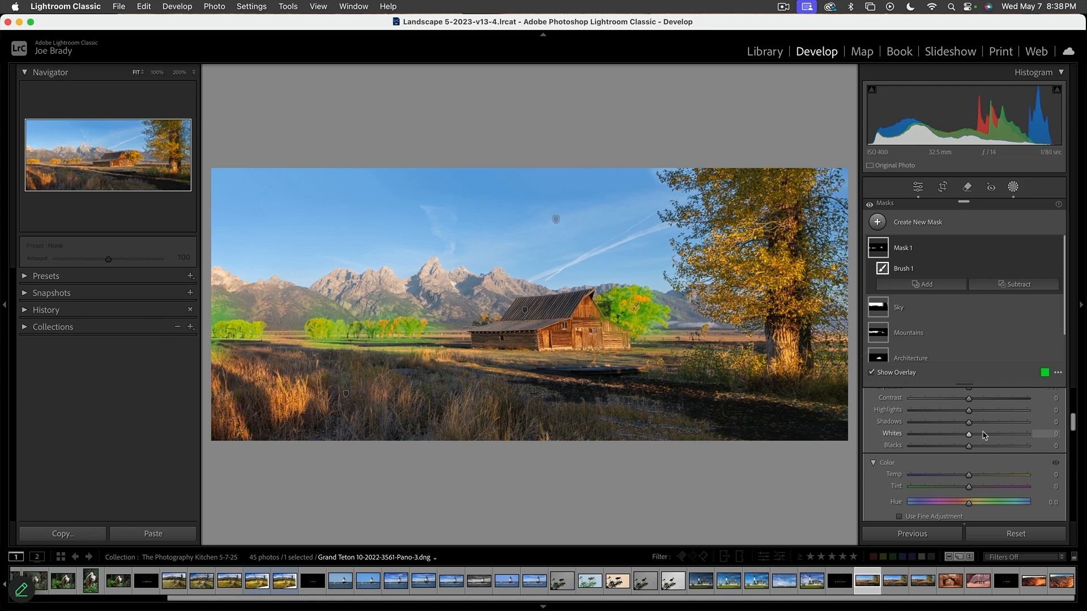
Step: On the tree brush mask, set Temp to -14, Tint to -11 and Exposure to -0.40
left_click_drag(968, 474, 964, 480)
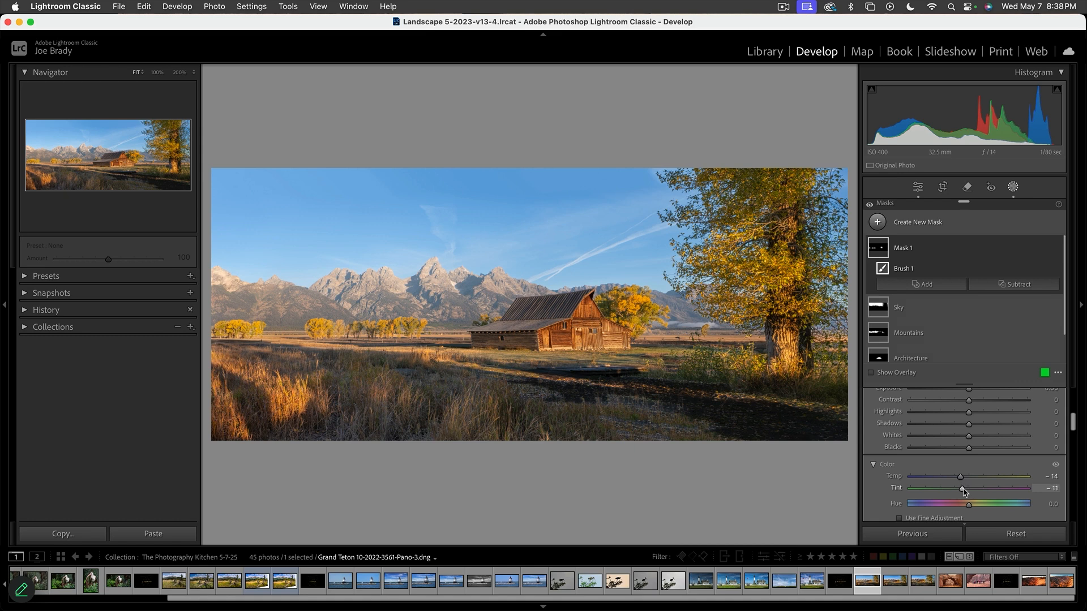
scroll(970, 421, "up", 2)
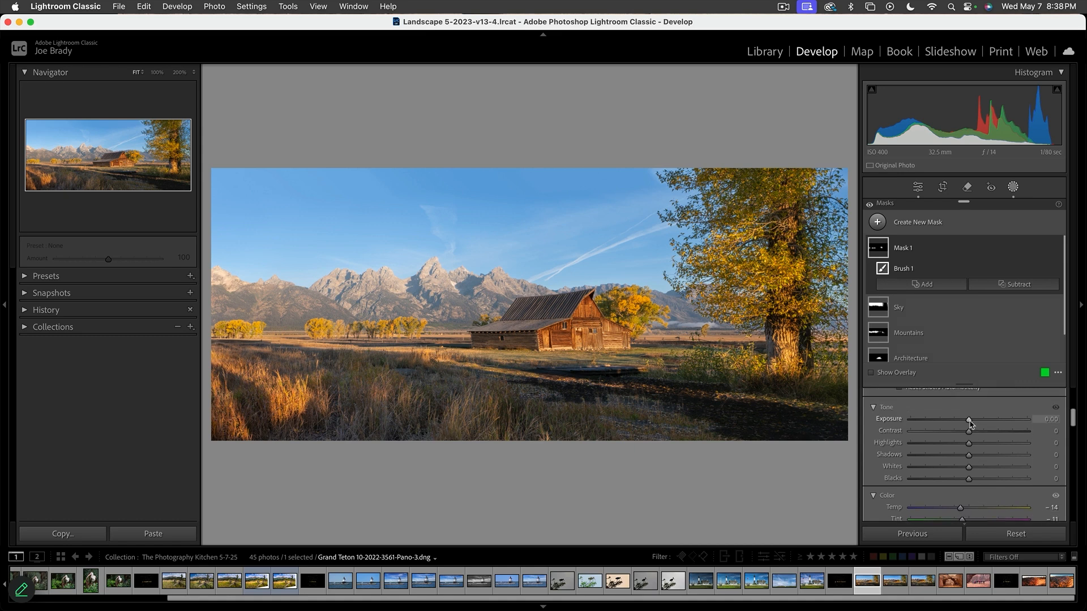
left_click_drag(970, 420, 965, 420)
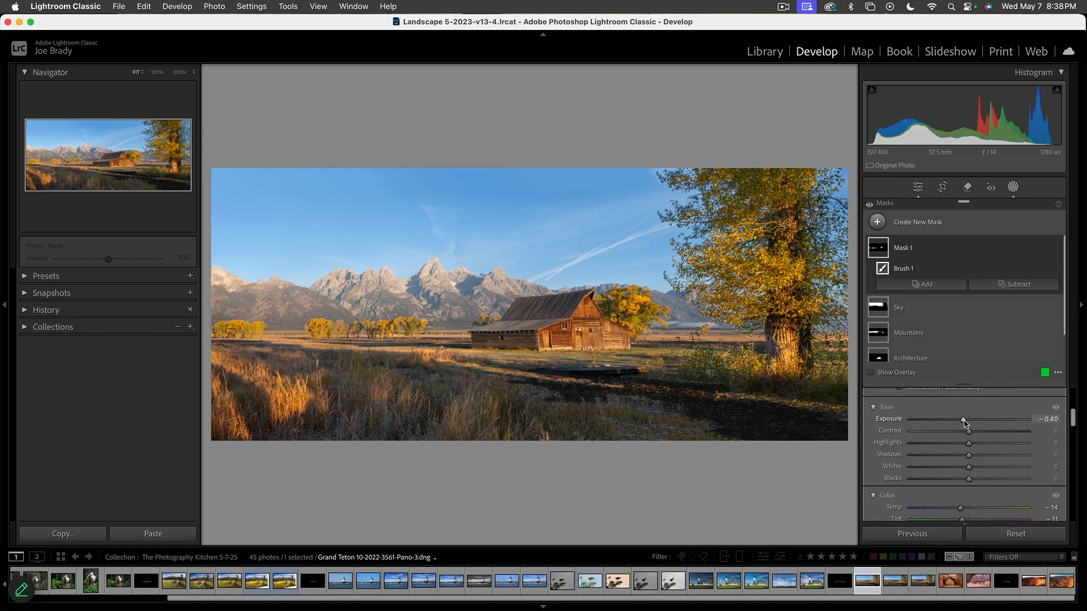
Step: Set Dehaze to 33 on the Mountains mask
left_click(879, 339)
scroll(1003, 457, "down", 5)
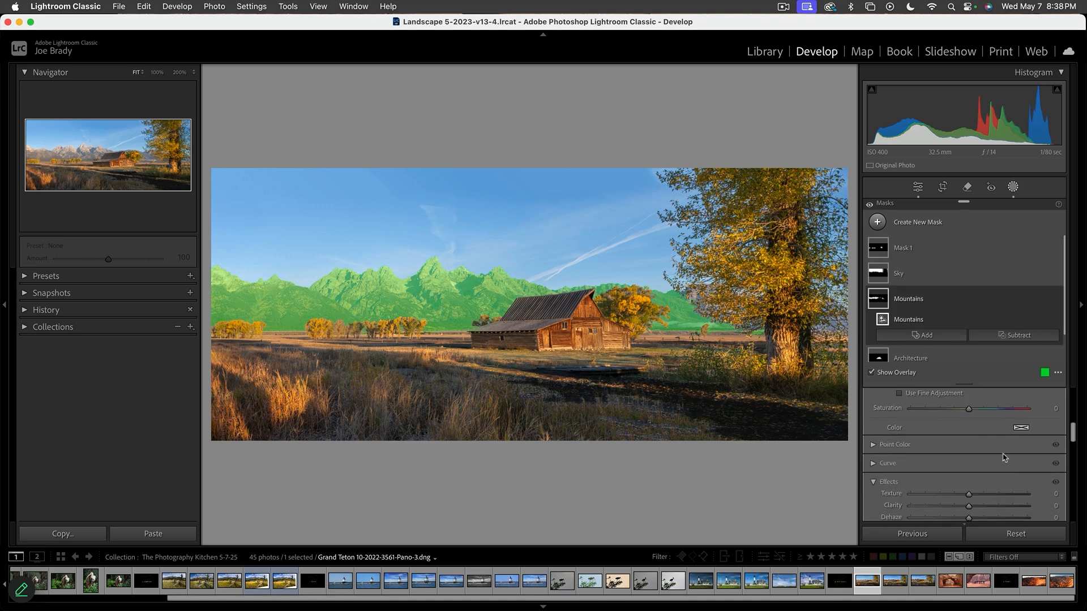
scroll(1004, 458, "down", 3)
left_click_drag(969, 442, 991, 445)
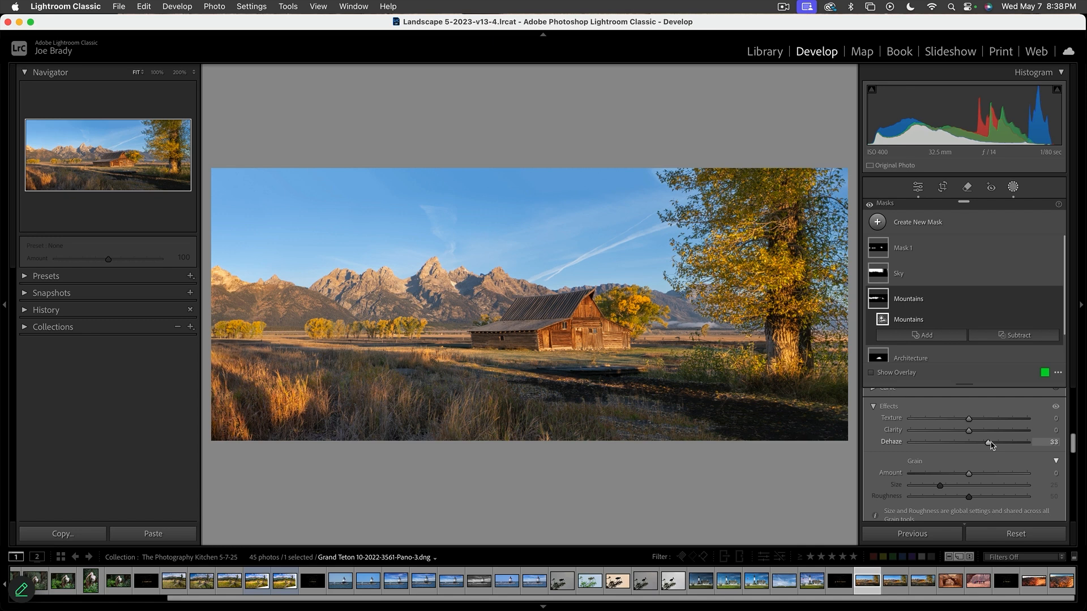
scroll(993, 450, "up", 8)
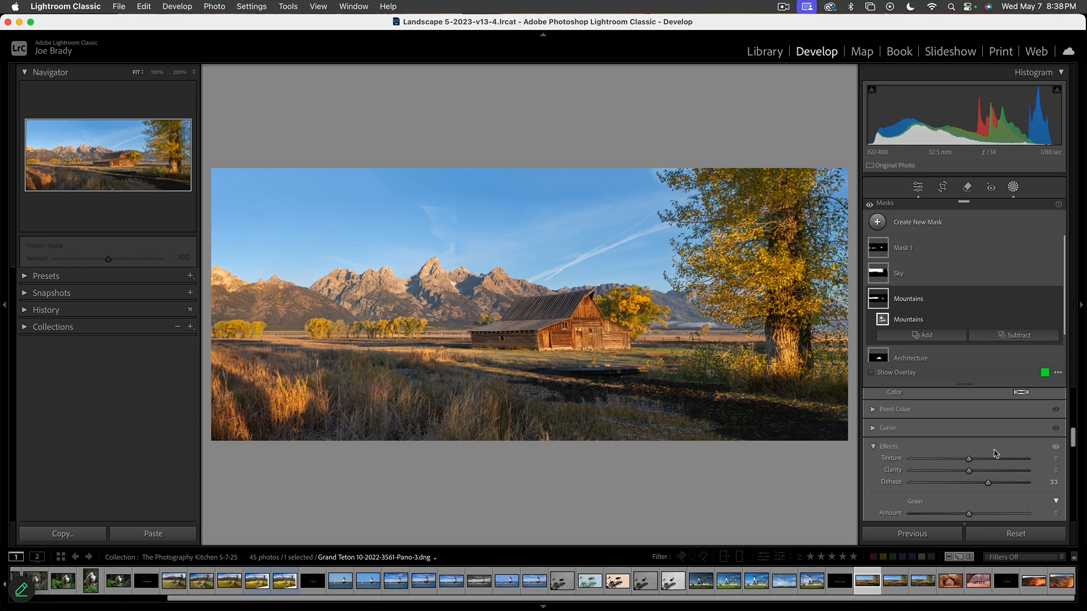
scroll(995, 453, "up", 1)
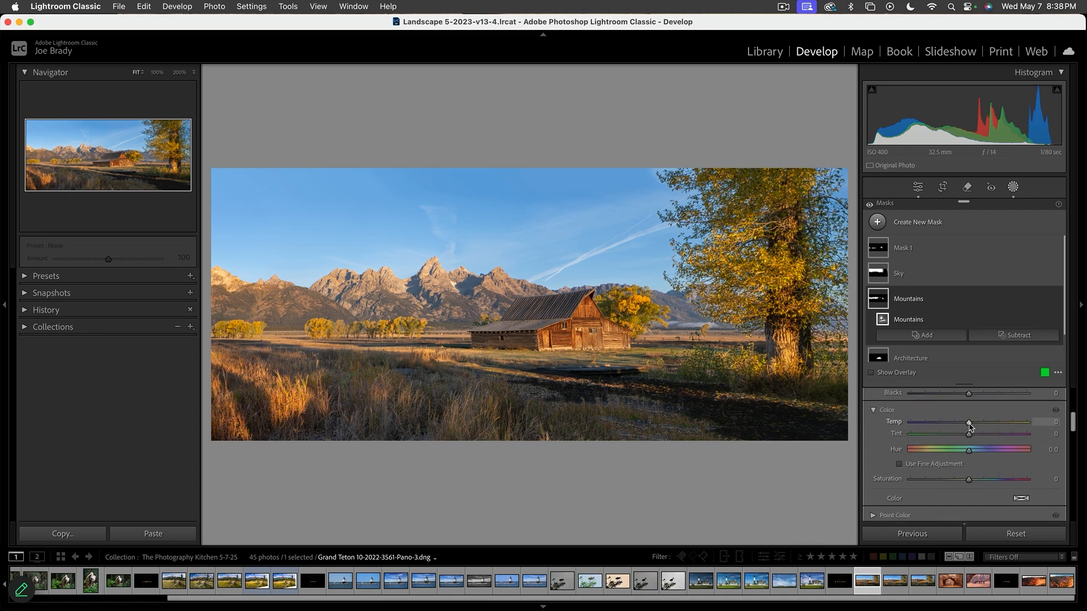
Step: Cool the Mountains mask by setting its Temp to -14
left_click_drag(969, 422, 963, 426)
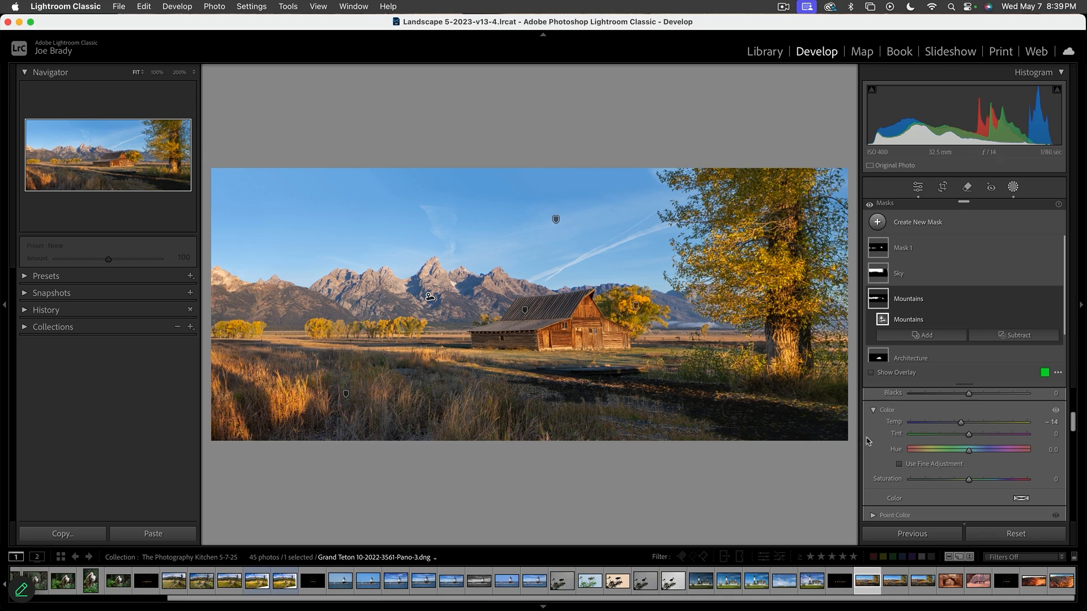
Step: Brush a new mask over the shaded ground between the barn and the large tree, set its Shadows to 59 and slightly raise its Exposure
key("k")
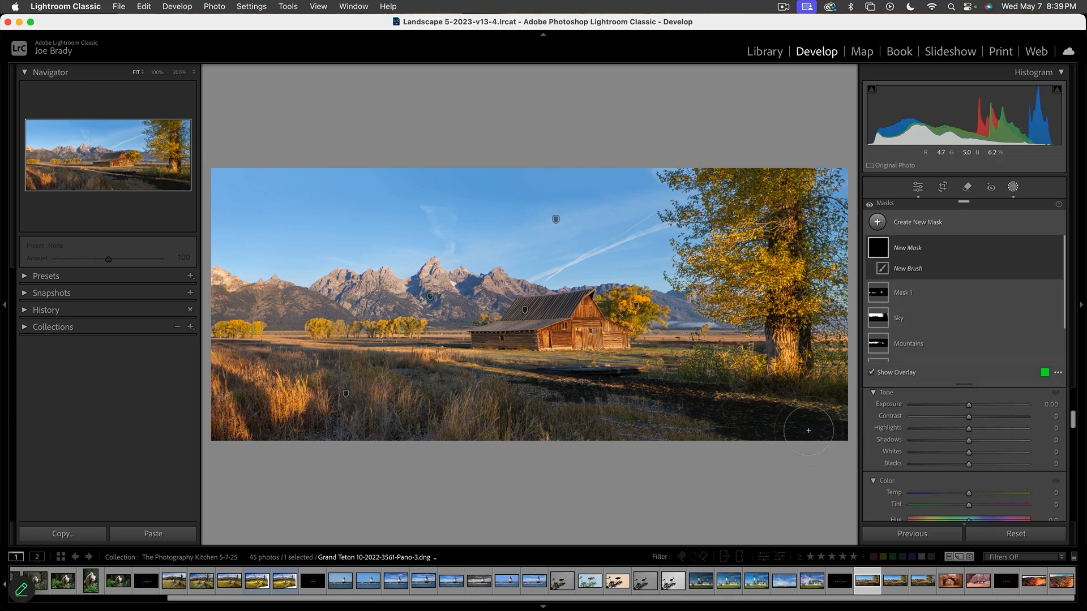
mouse_move(815, 408)
left_mouse_down()
mouse_move(672, 390)
mouse_move(550, 384)
left_mouse_up()
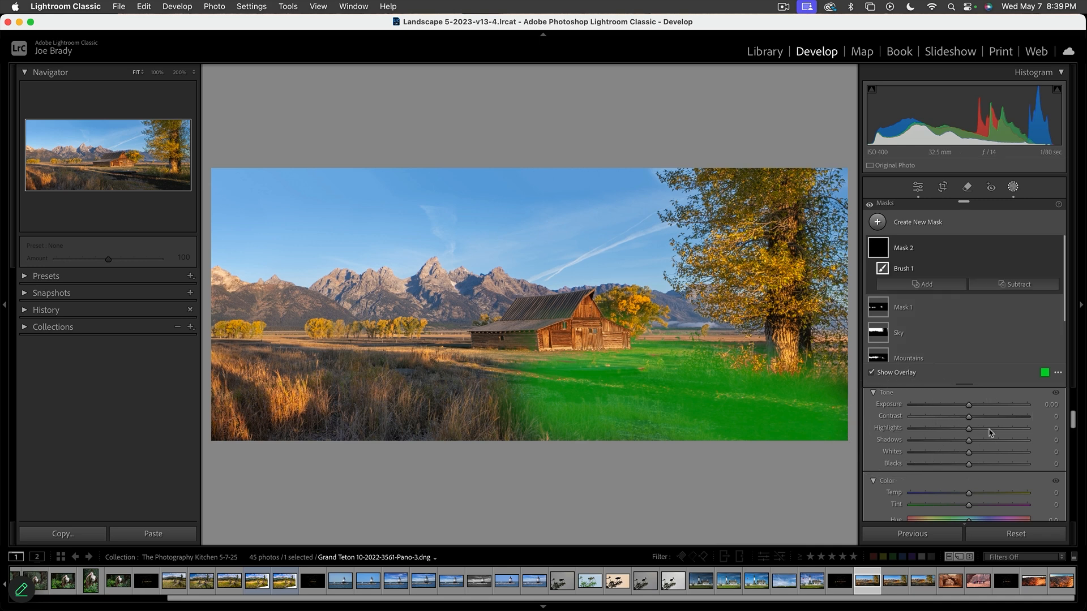
key("o")
left_click(1007, 440)
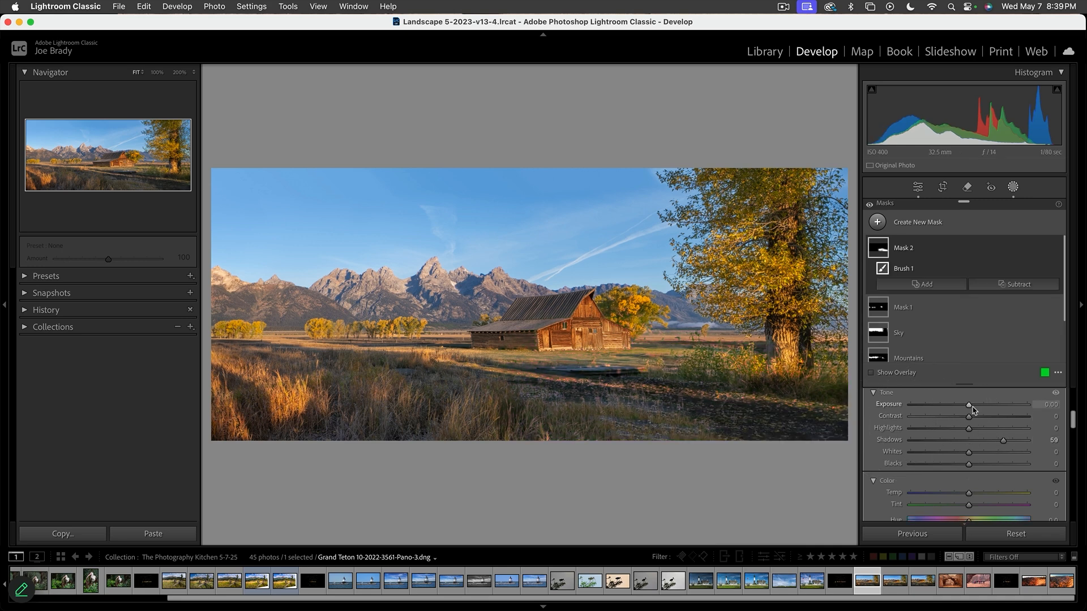
left_click_drag(972, 410, 973, 408)
Step: Set the whole photo's Saturation to +21 and Vibrance to +5
key("shift+w")
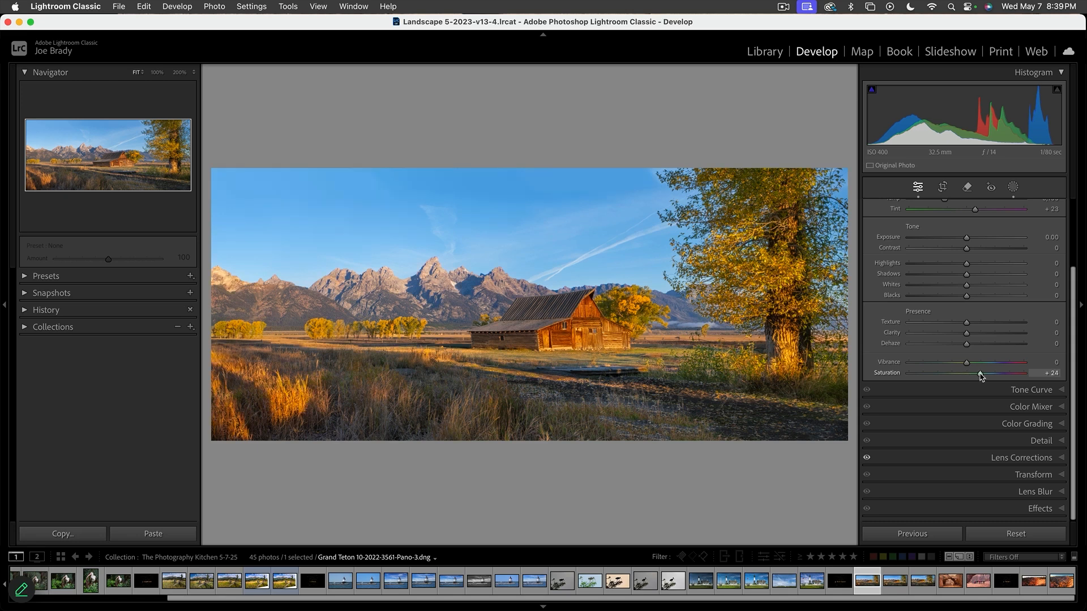
left_click_drag(980, 377, 978, 375)
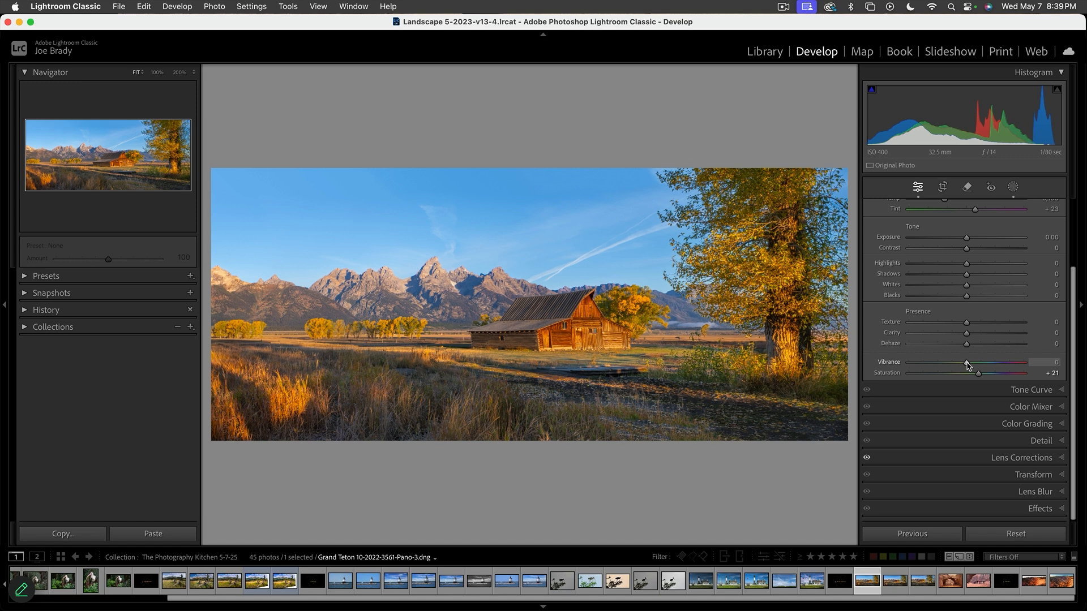
left_click_drag(968, 365, 970, 365)
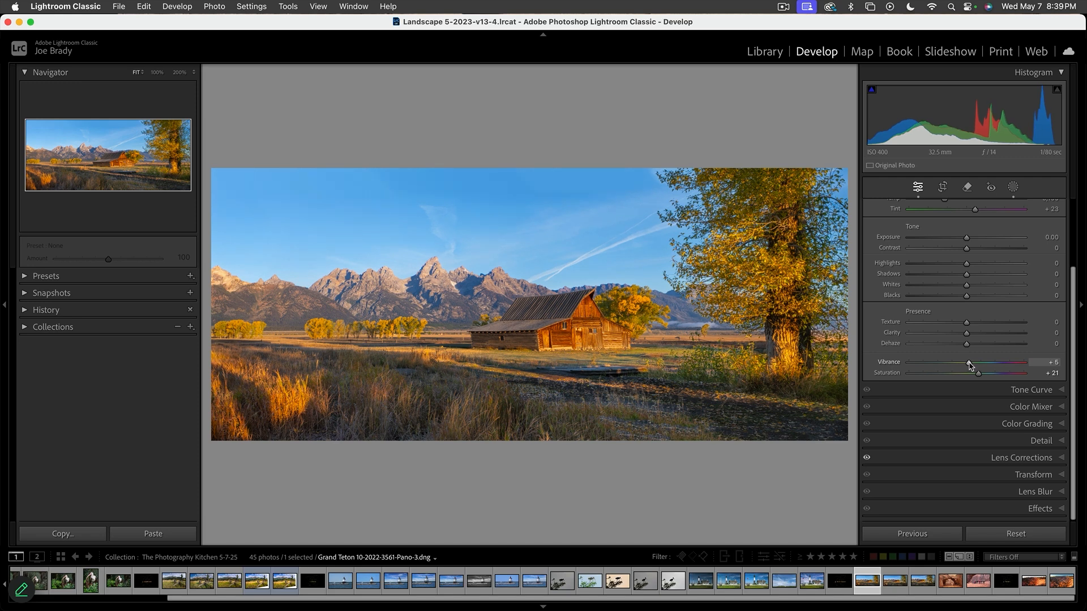
Step: Subtract the spill beside the barn roof's peak from the Architecture mask with a size 8 brush
left_click(1014, 186)
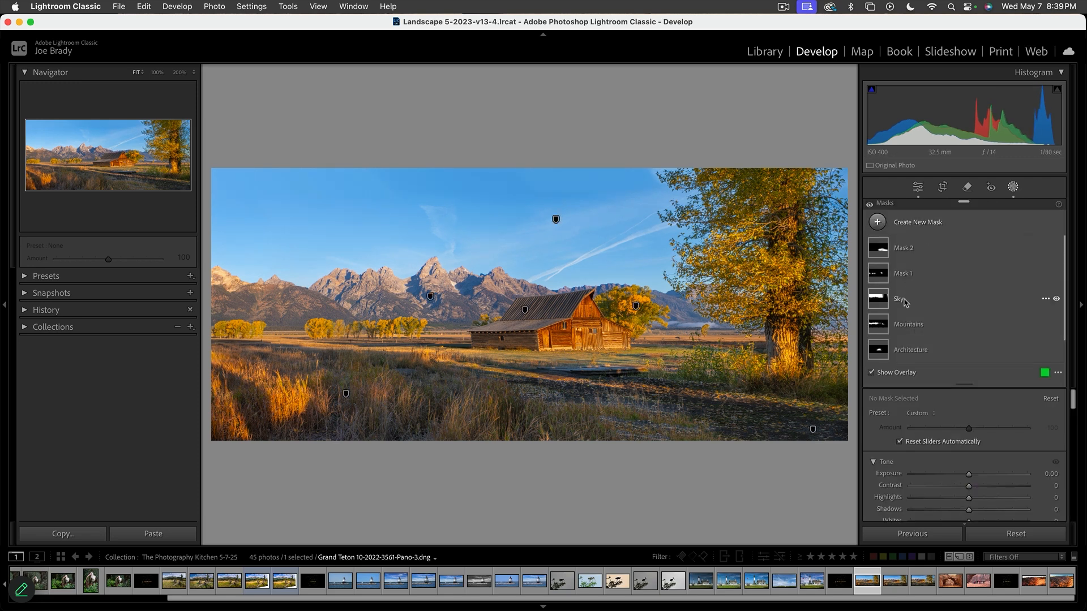
left_click(881, 351)
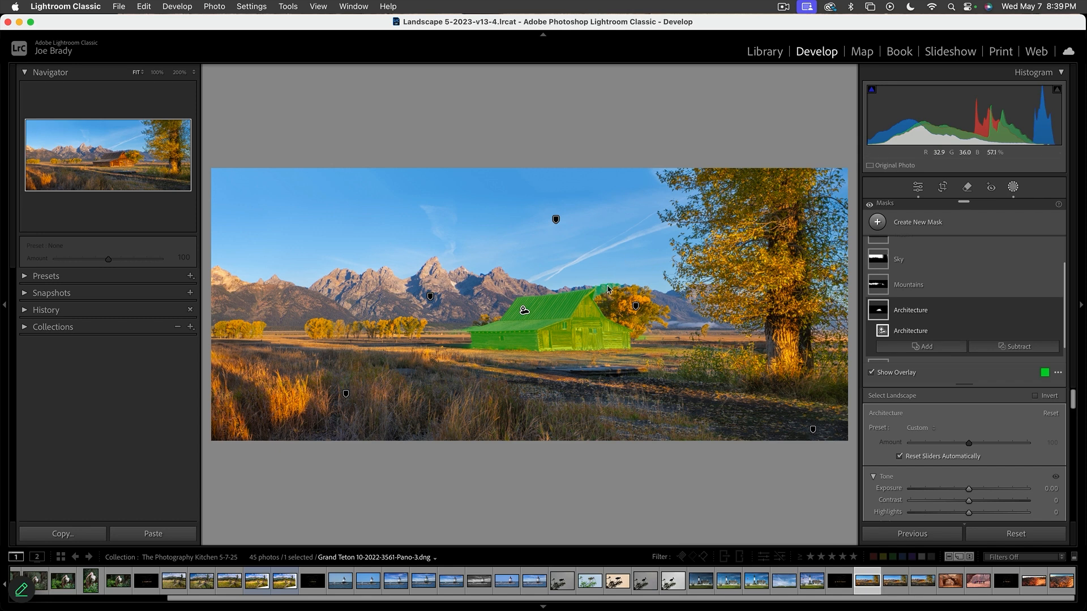
left_click(999, 348)
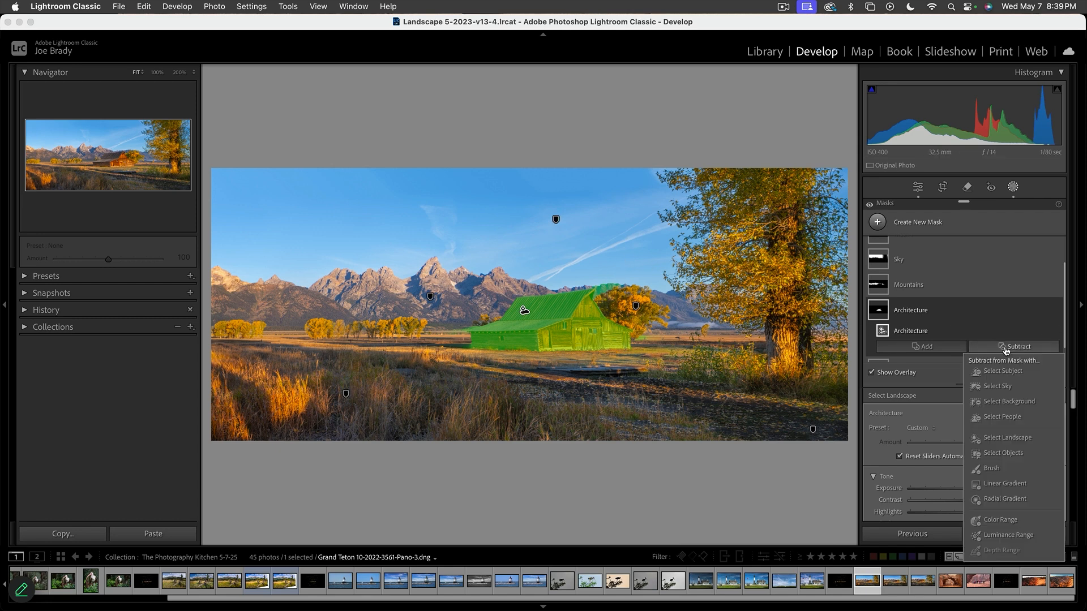
left_click(992, 469)
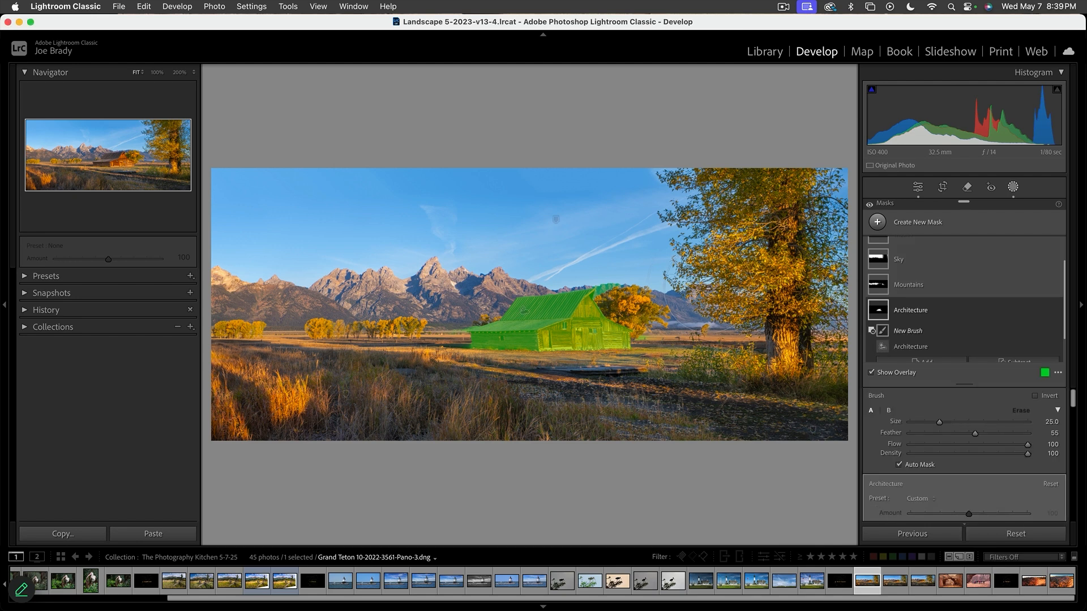
scroll(614, 289, "down", 3)
left_click(601, 292)
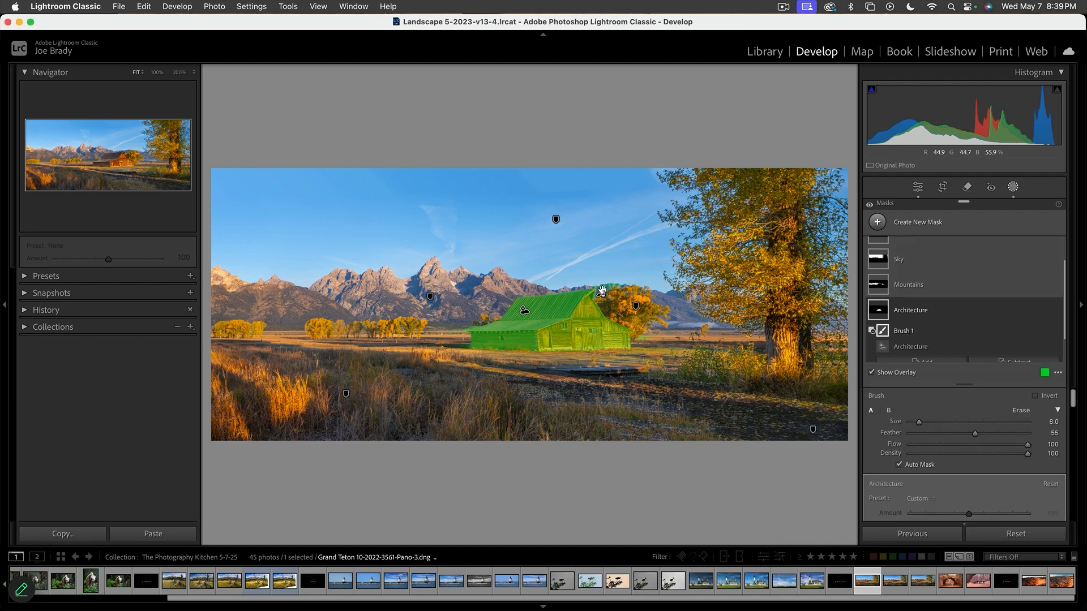
left_click_drag(601, 291, 614, 289)
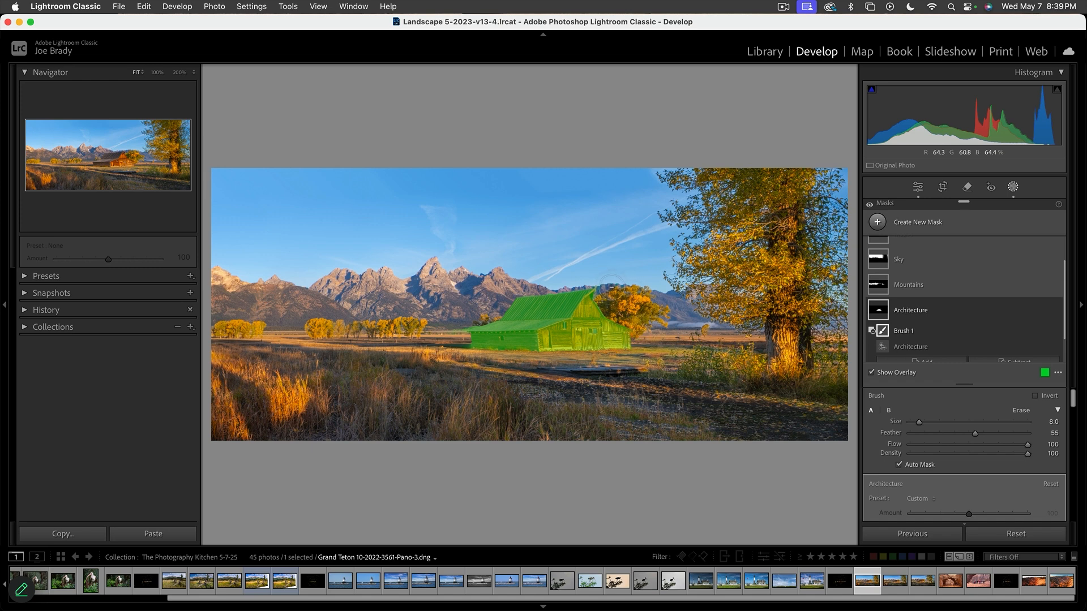
Step: Set the Architecture mask's Temp to -23 and slightly lower its Blacks, with the mask overlay hidden
scroll(986, 436, "down", 3)
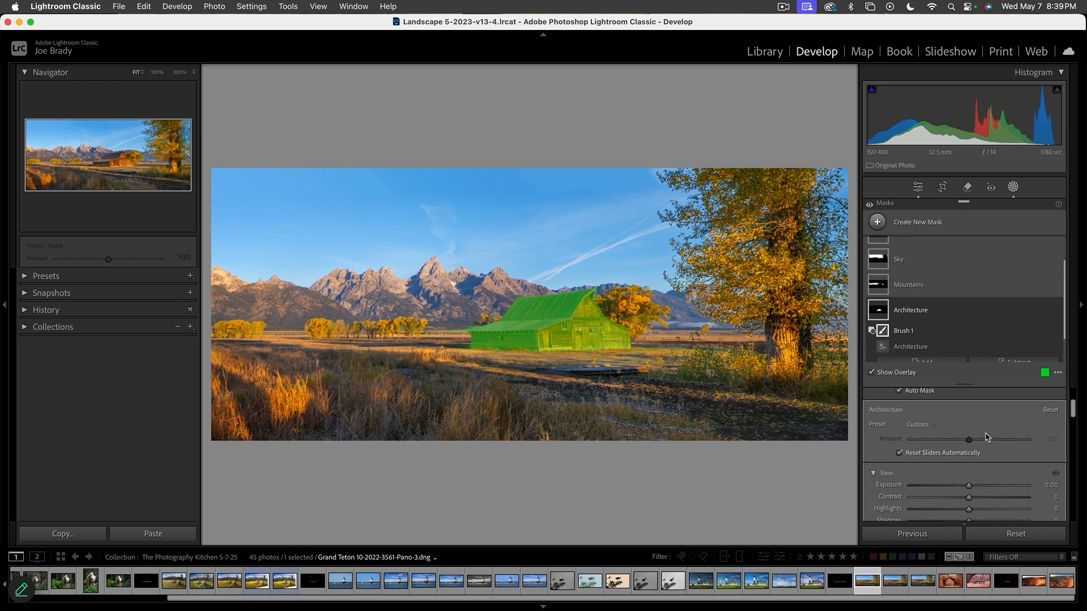
scroll(986, 436, "down", 5)
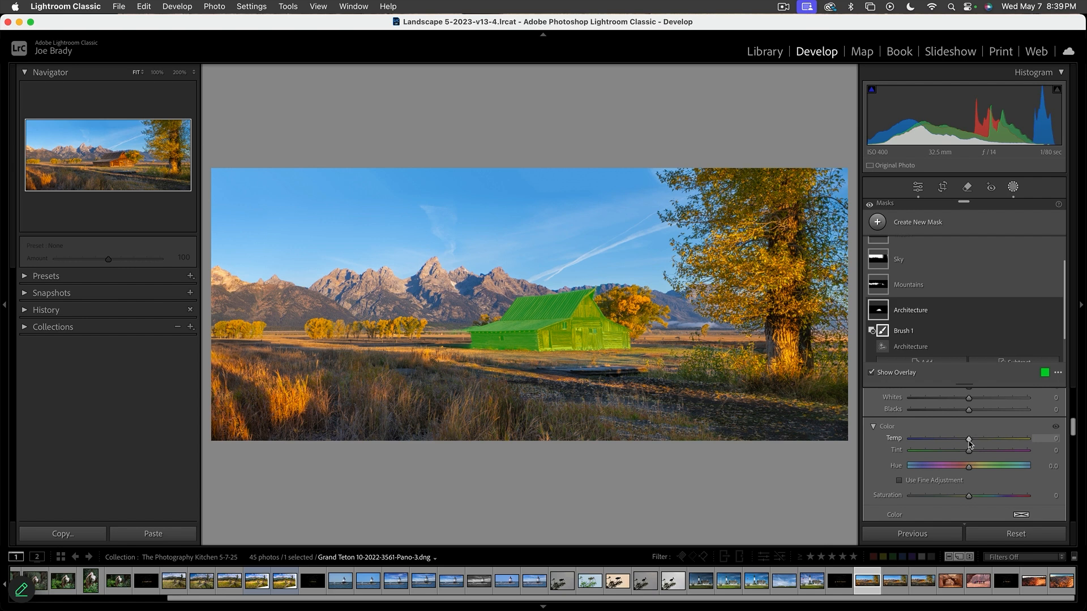
key("o")
left_click_drag(969, 439, 958, 442)
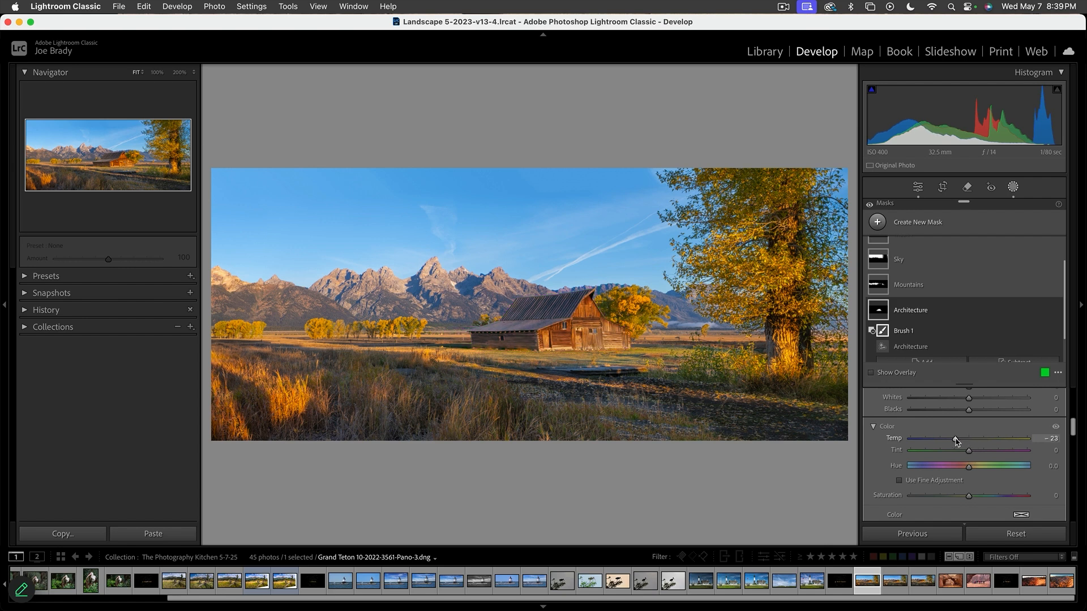
scroll(982, 447, "up", 2)
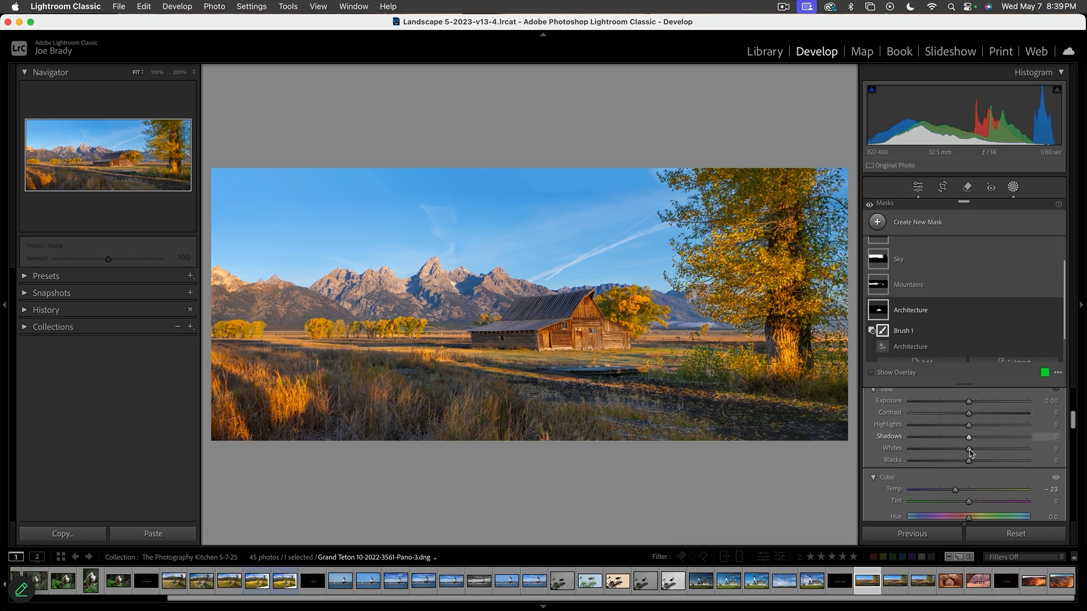
left_click_drag(968, 461, 963, 463)
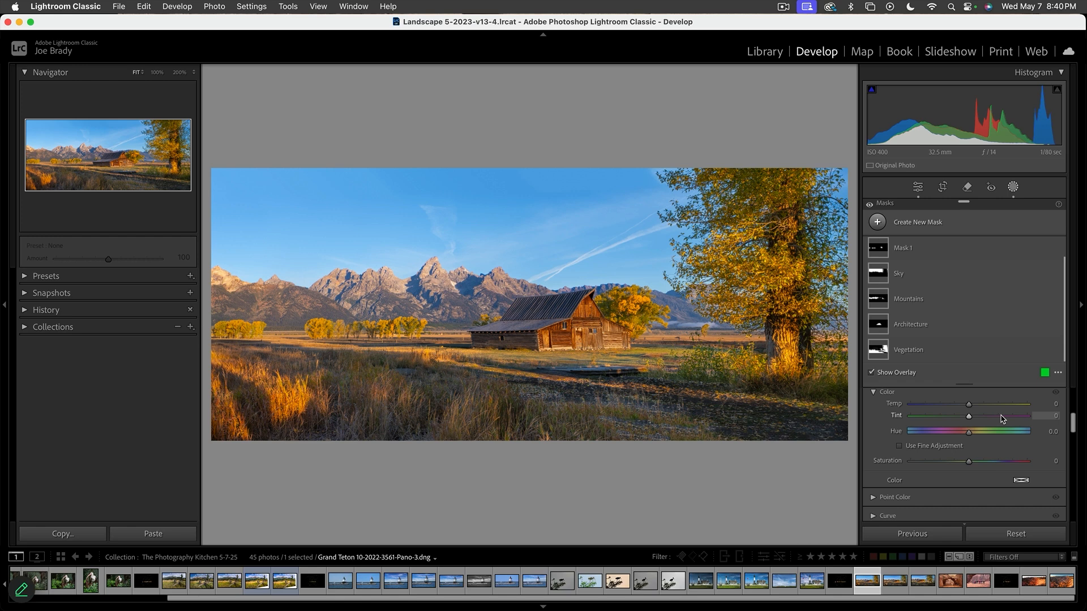
Step: Create a virtual copy of the edited panorama and reset the original photo to its unedited state
key("super+apostrophe")
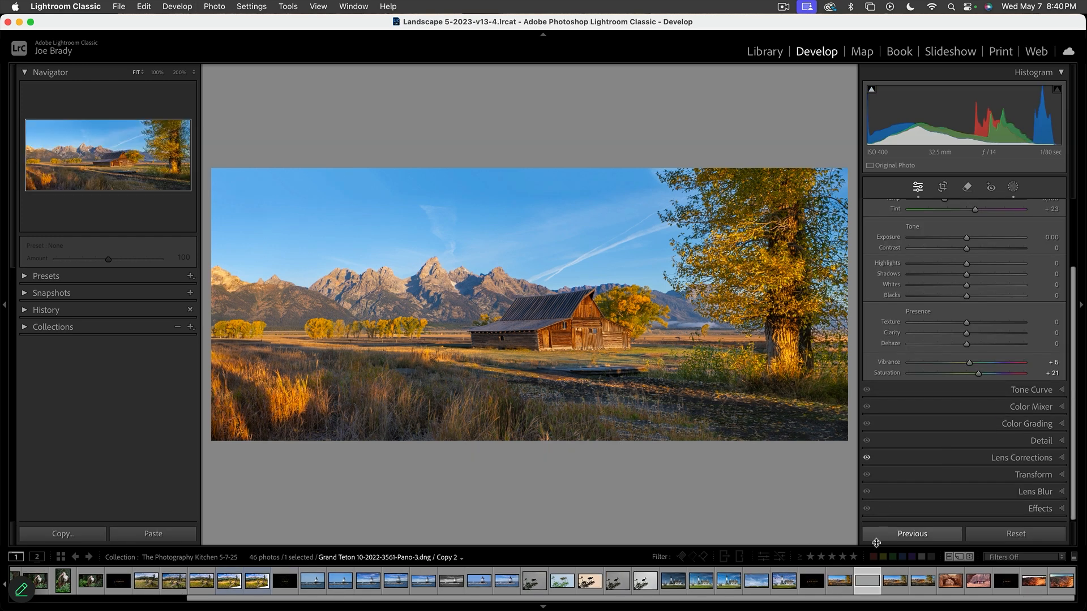
left_click(837, 586)
left_click(1012, 535)
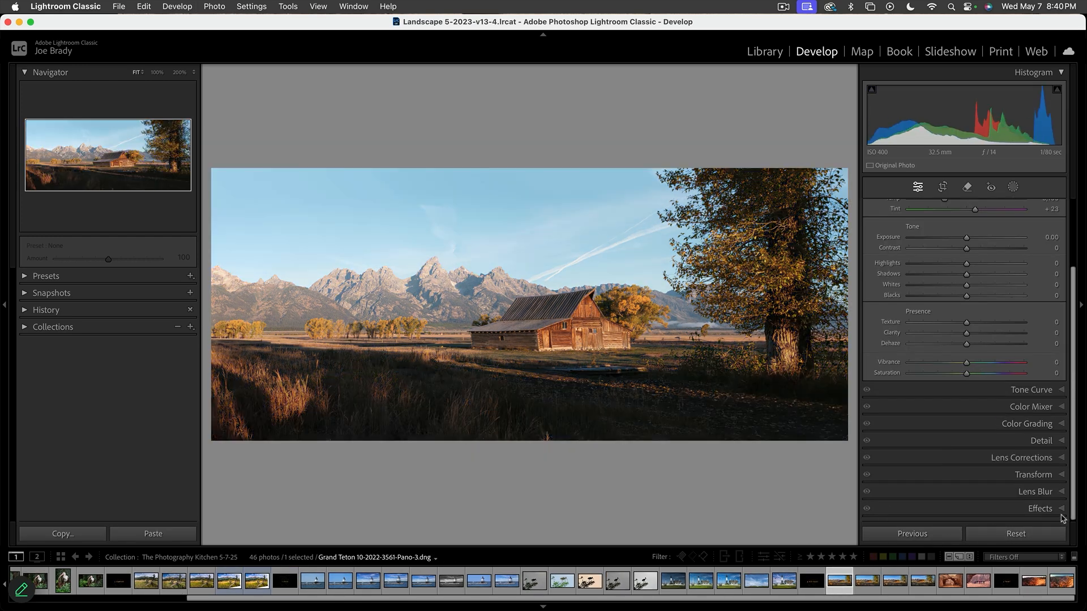
Step: Compare the reset original with the edited virtual copy at full-screen size
key("f")
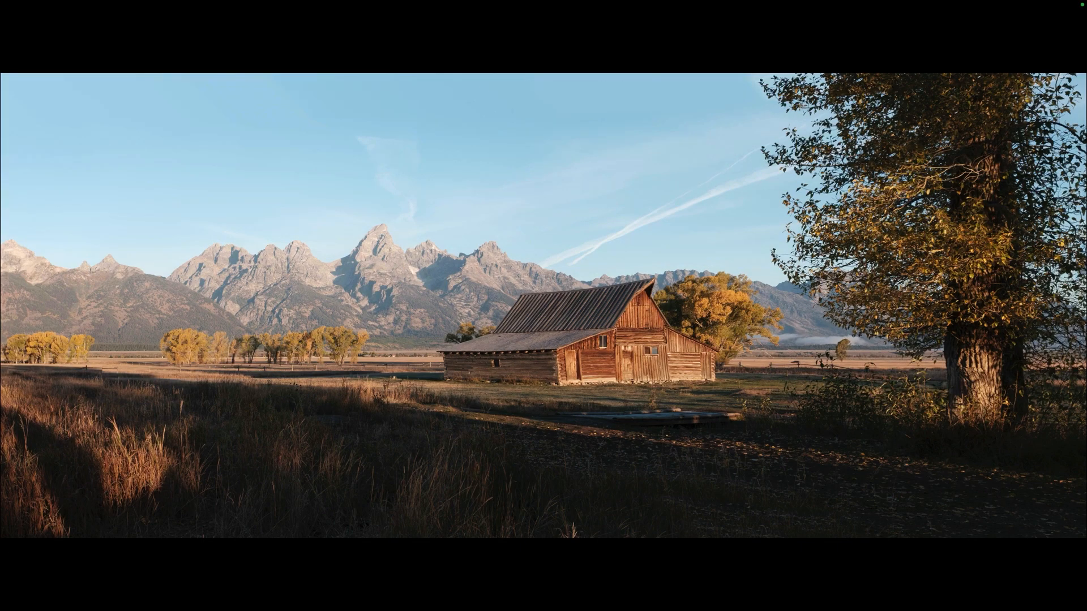
key("Right")
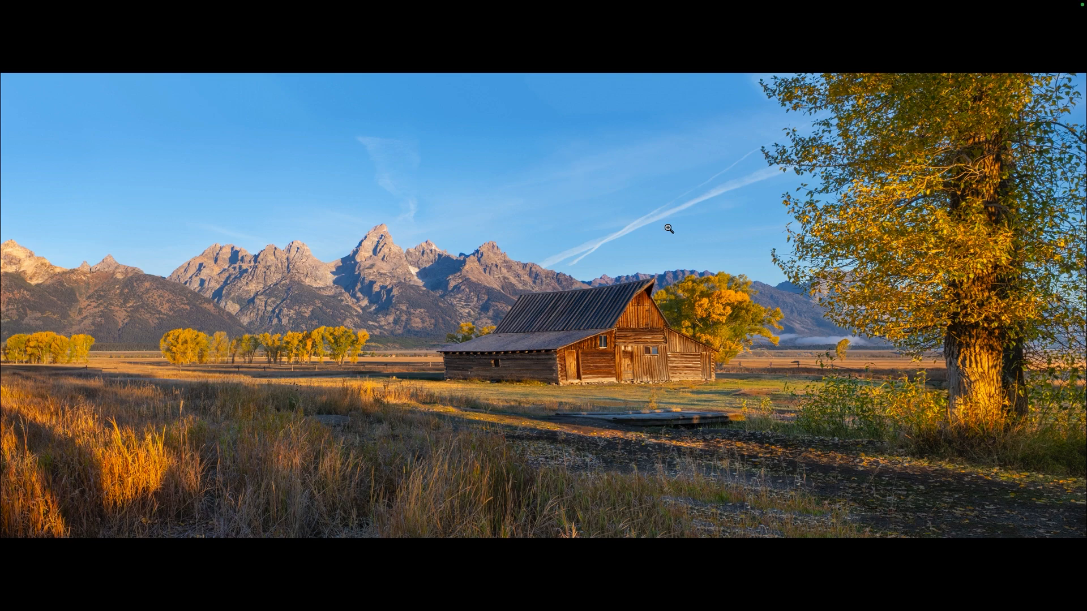
key("f")
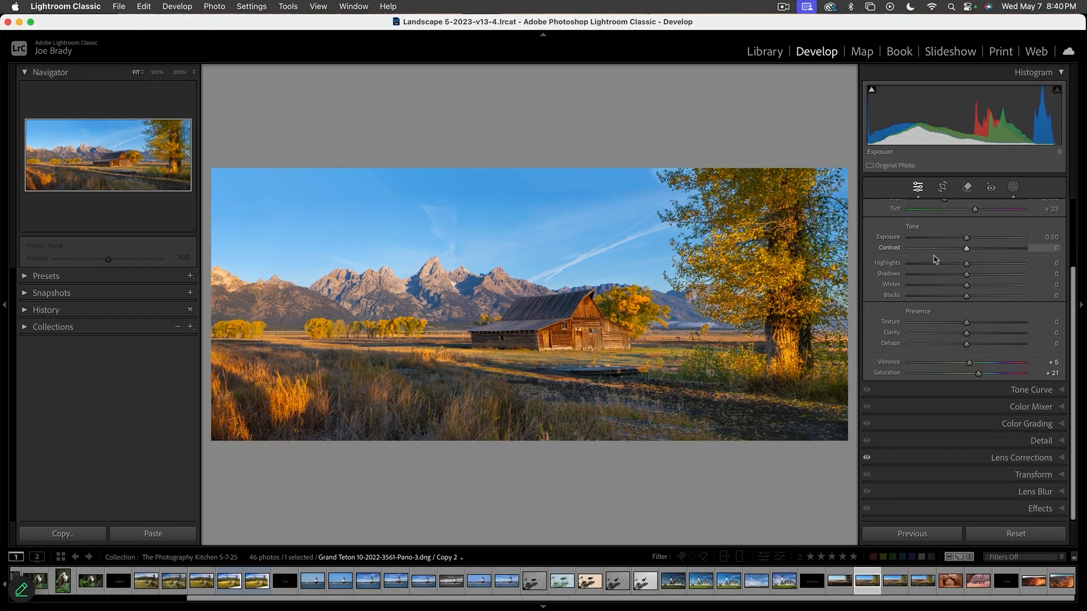
Step: Try to remove the contrails between the barn roof and the tree with generative Remove, and undo it
left_click(967, 187)
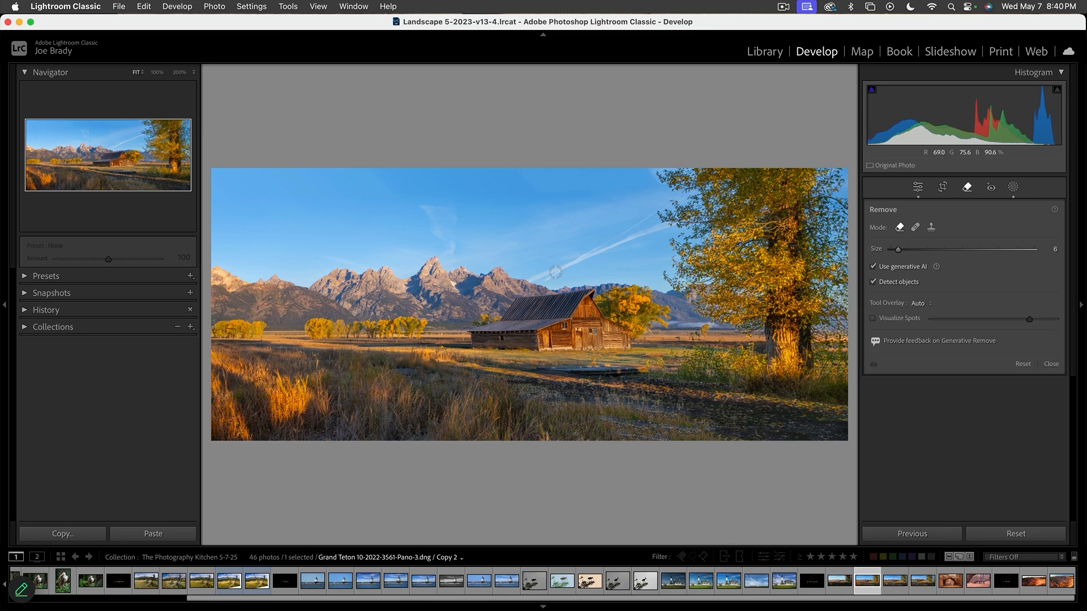
mouse_move(532, 276)
left_mouse_down()
mouse_move(670, 222)
mouse_move(643, 225)
mouse_move(648, 214)
mouse_move(617, 239)
left_mouse_up()
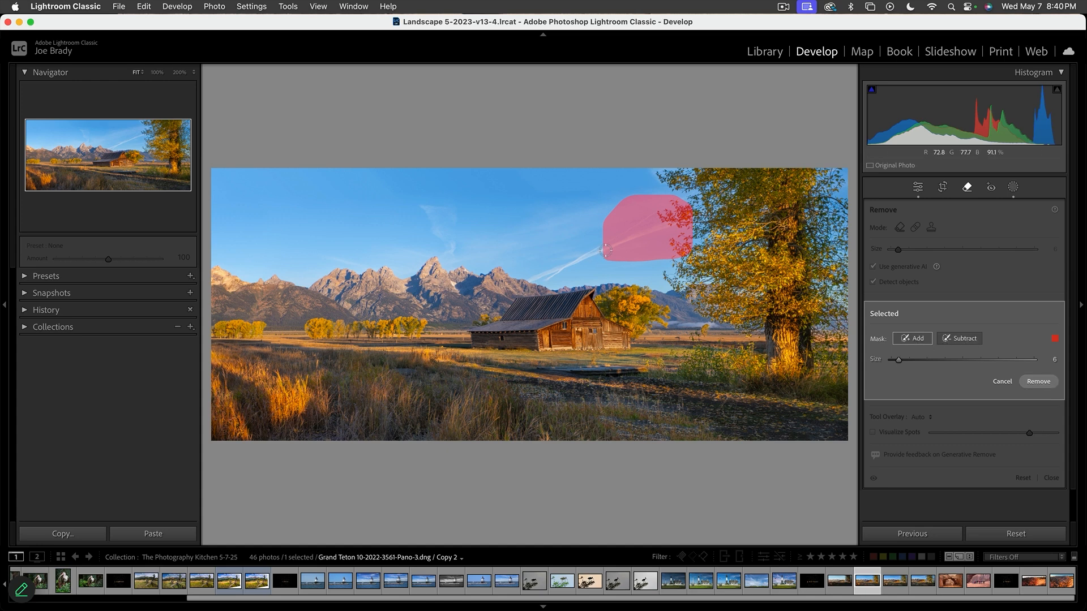
mouse_move(605, 250)
left_mouse_down()
mouse_move(532, 276)
mouse_move(541, 278)
left_mouse_up()
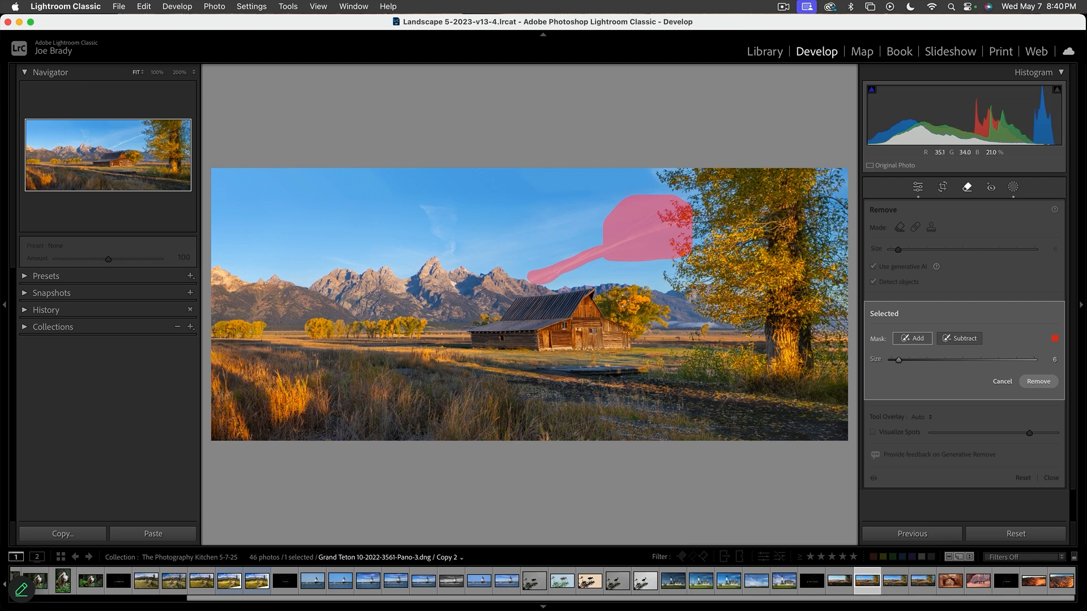
left_click(1039, 381)
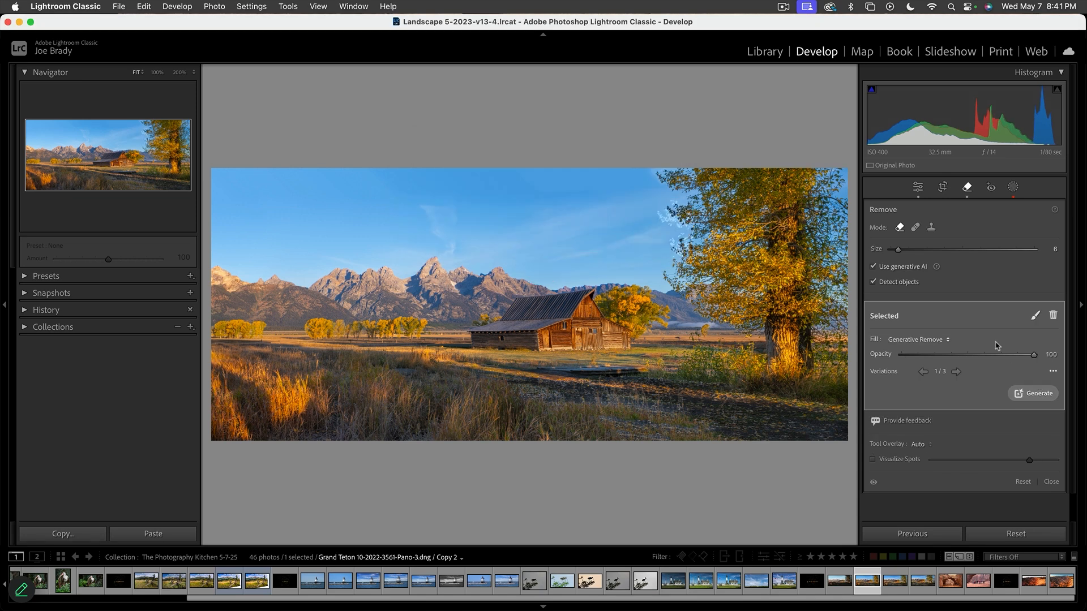
key("super+z")
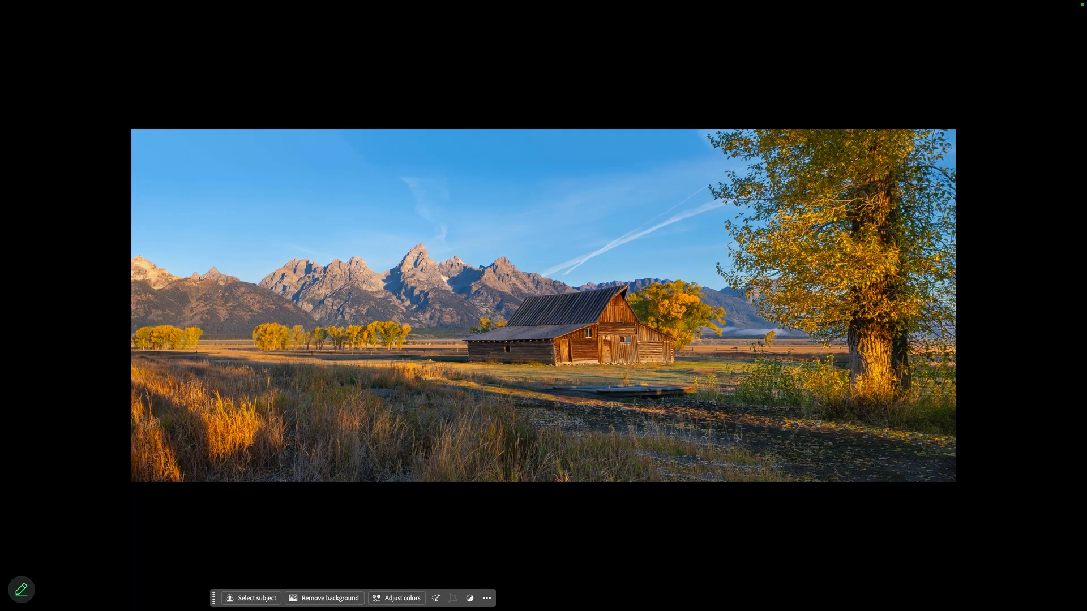
Step: Extend the canvas beyond the photo's right edge to about 50.4 in wide and fill it with Generative Expand without a prompt
key("f")
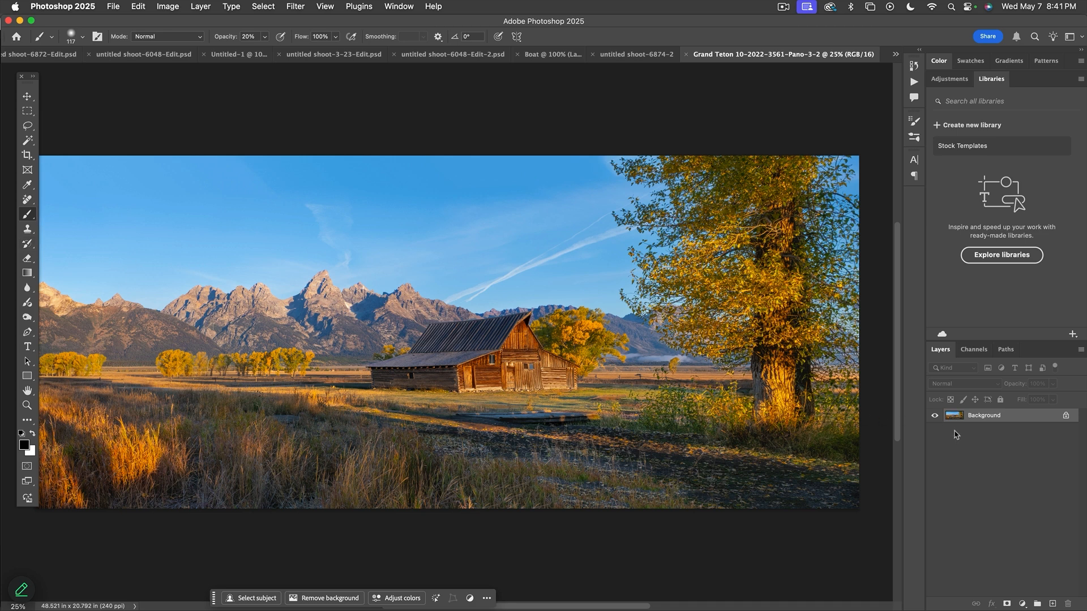
key("c")
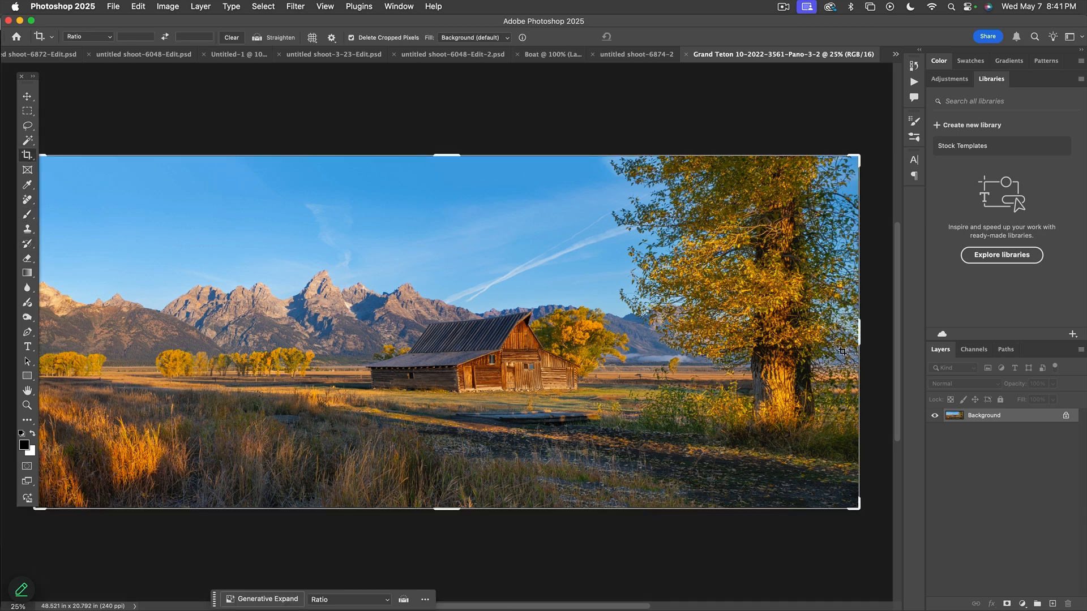
left_click_drag(858, 336, 876, 336)
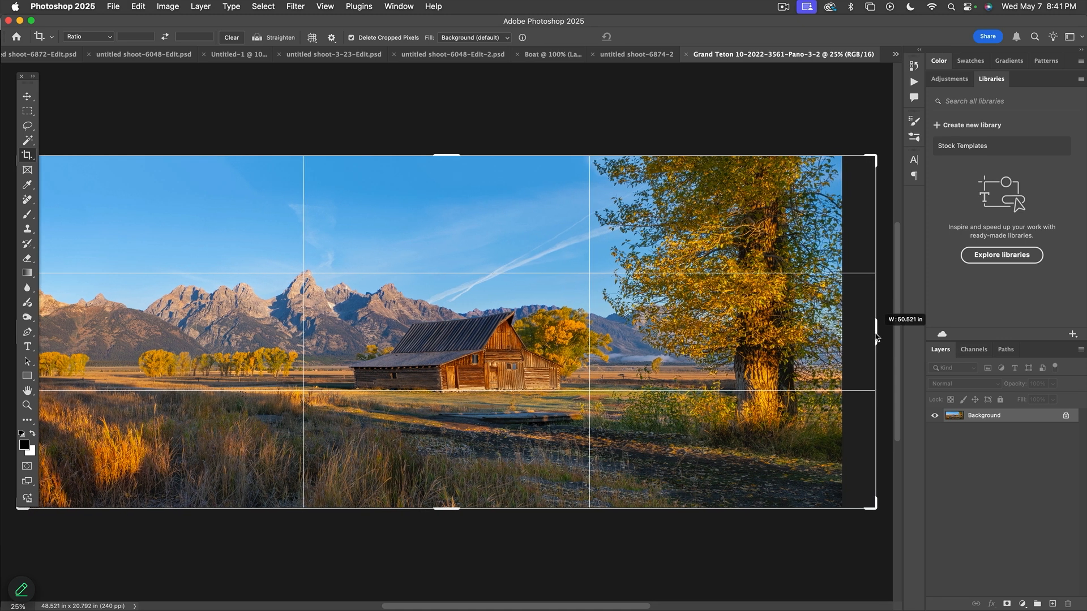
left_click_drag(876, 337, 876, 336)
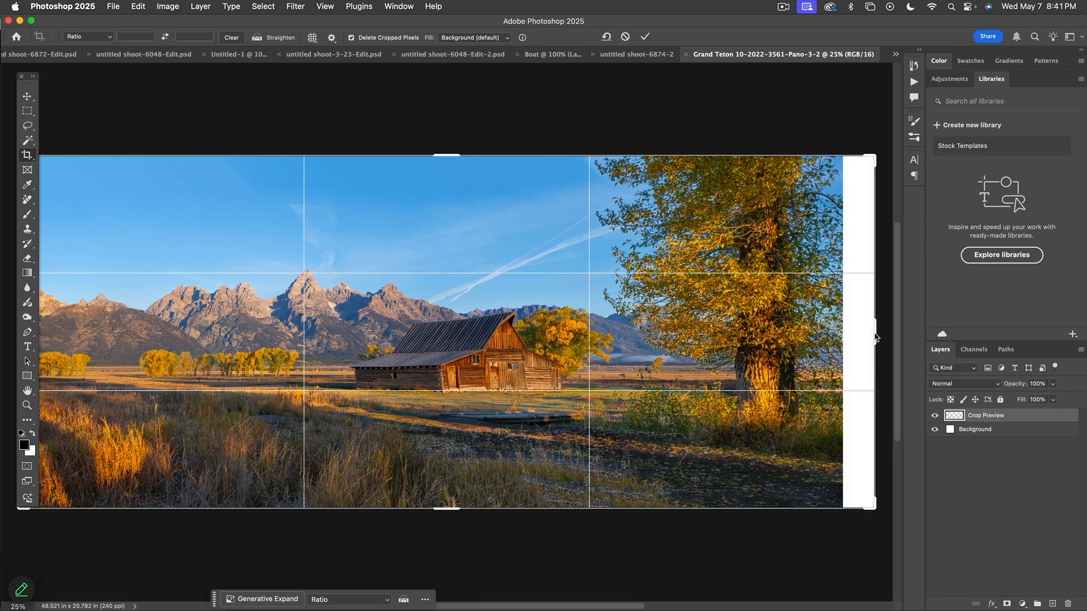
left_click(265, 600)
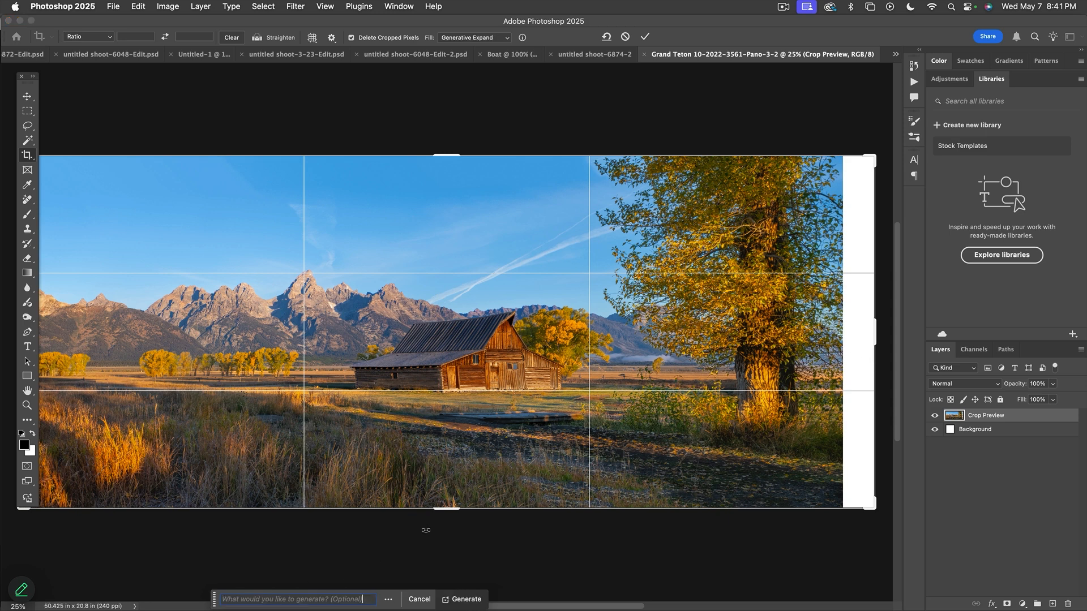
left_click(478, 600)
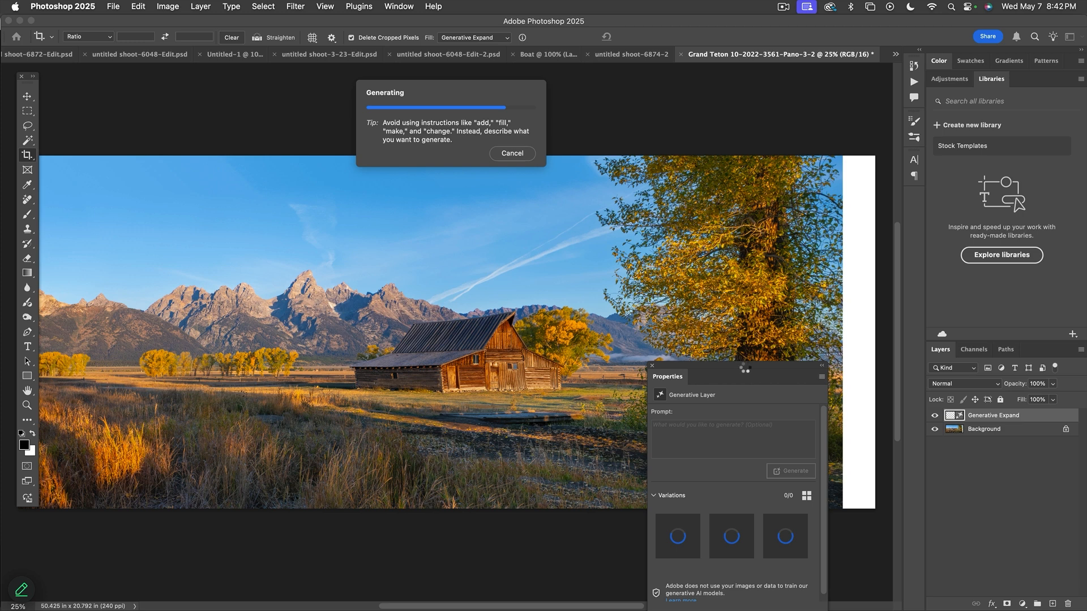
left_click_drag(746, 368, 577, 359)
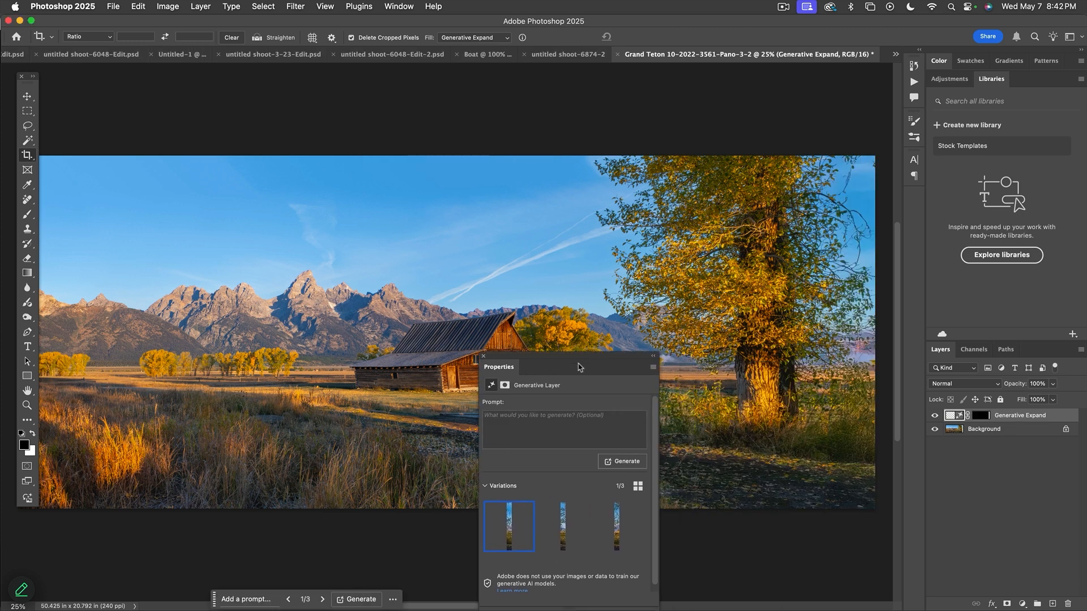
Step: Compare the Generative Expand variations, keep the second one, and close the layer's properties
left_click(563, 543)
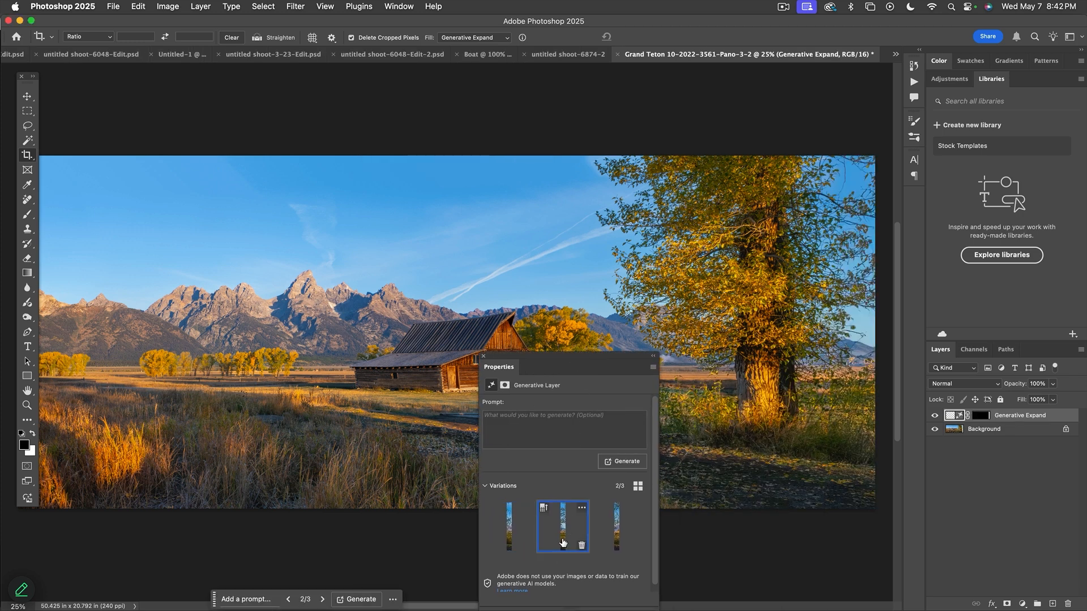
left_click(617, 534)
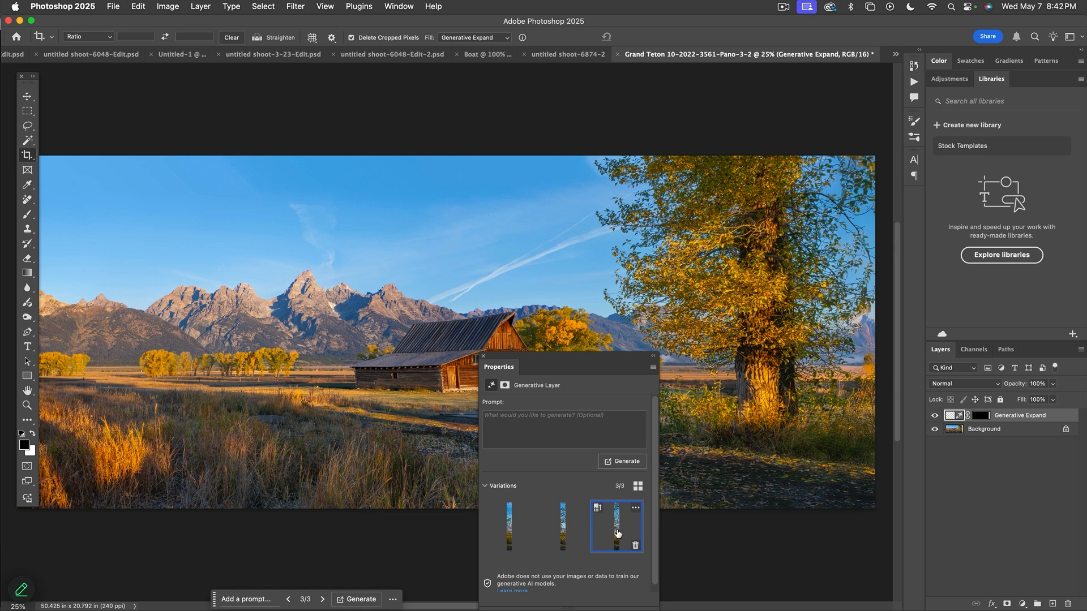
mouse_move(575, 532)
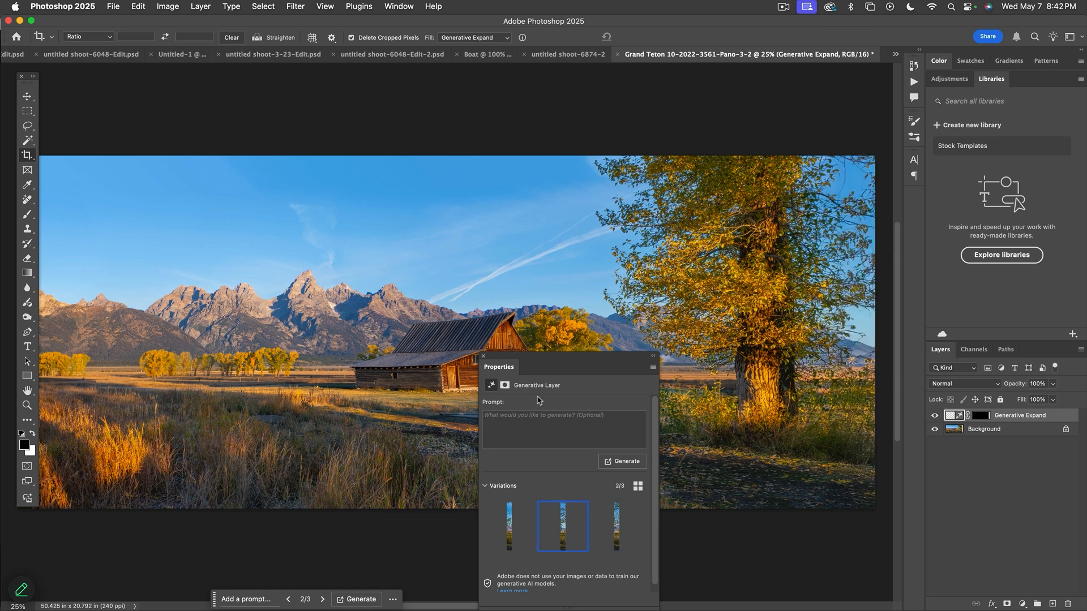
left_click(484, 356)
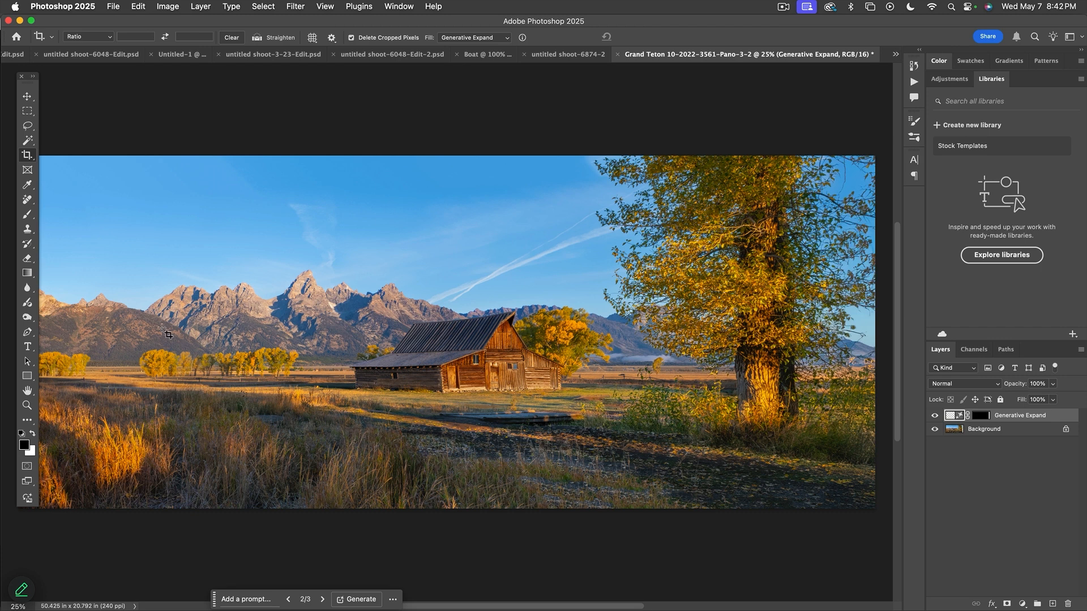
Step: Crop the left side of the panorama so the image is about 45.9 in wide
left_click(147, 327)
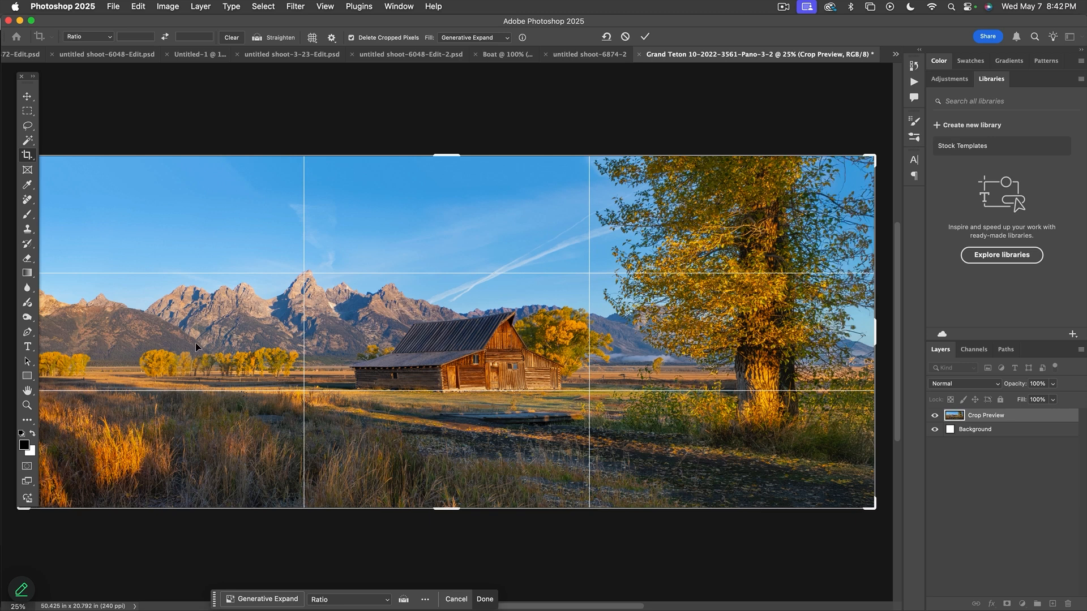
left_click_drag(252, 345, 269, 338)
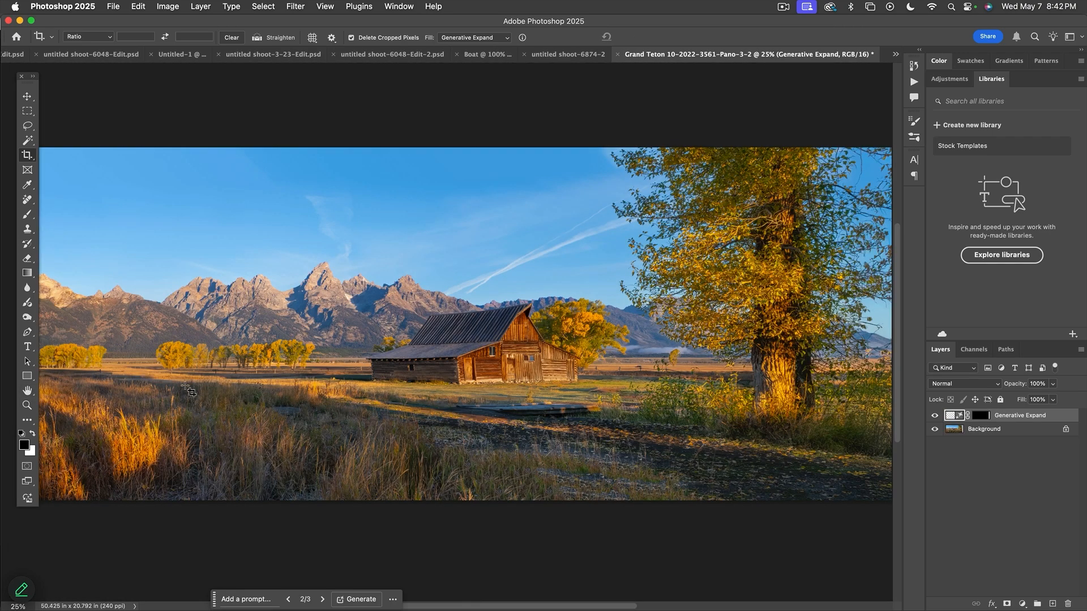
left_click(35, 413)
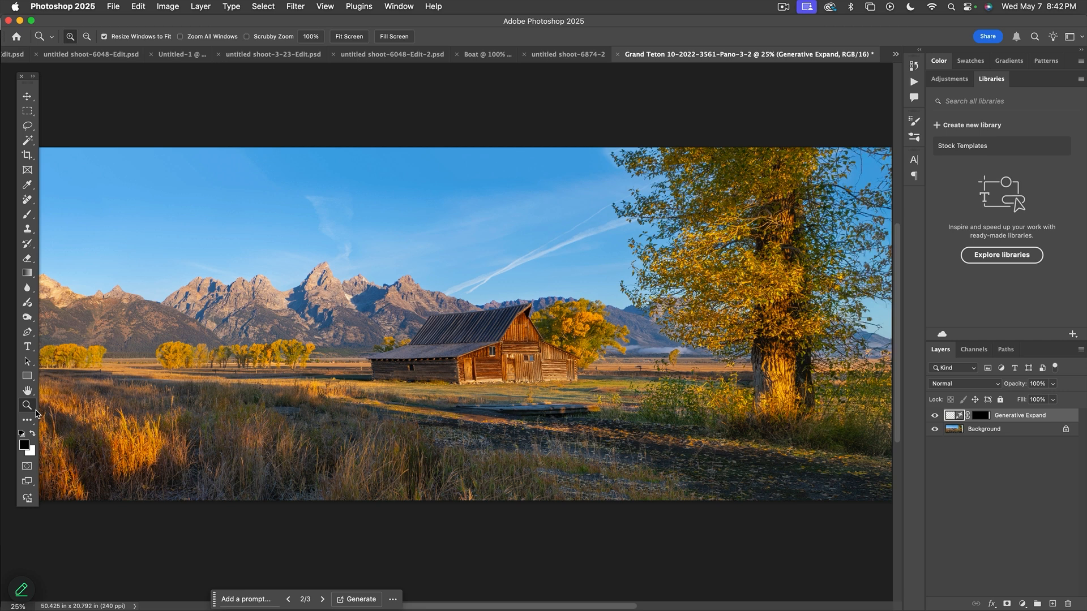
left_click(243, 403, "alt")
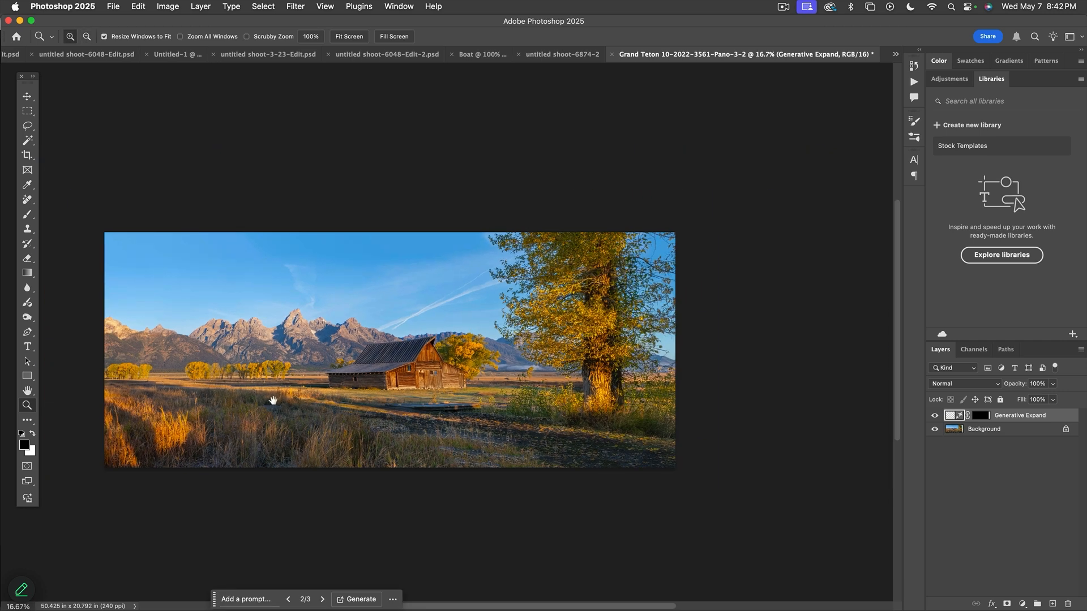
left_click_drag(273, 400, 345, 354)
key("c")
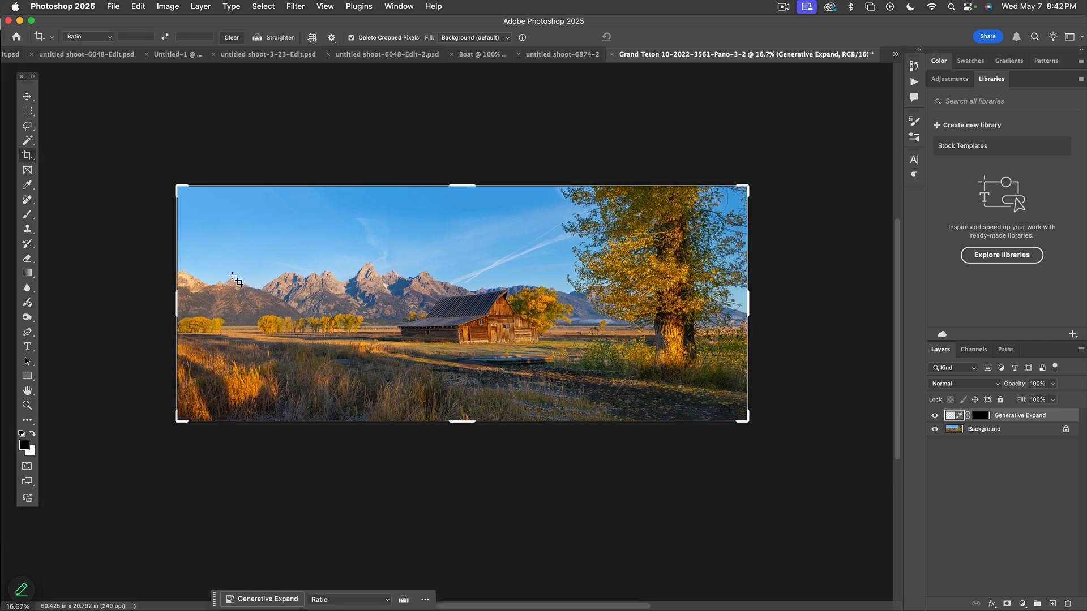
left_click_drag(176, 300, 203, 293)
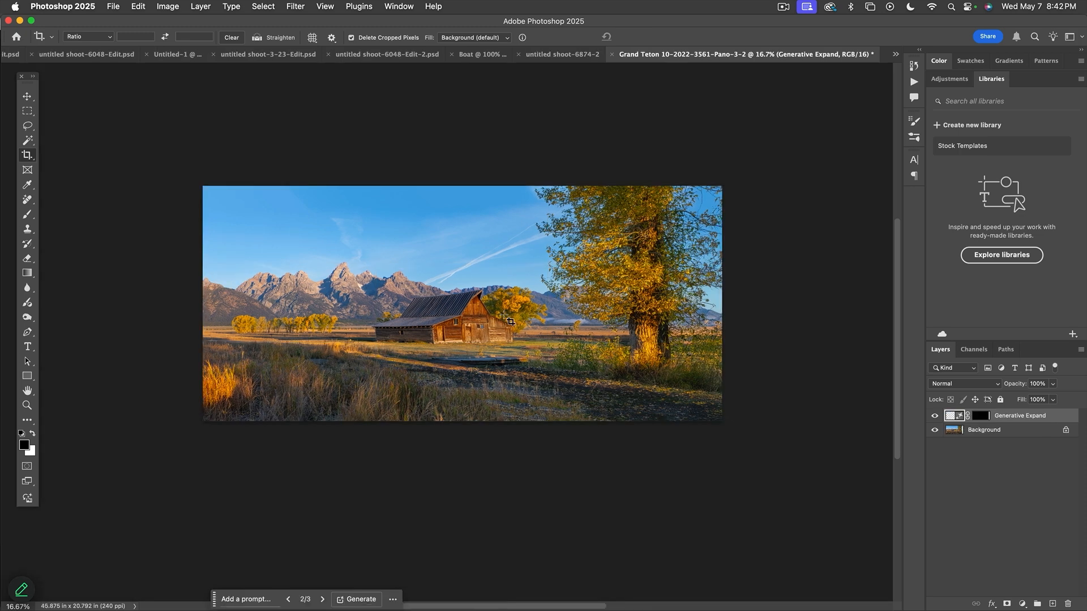
Step: Merge the Generative Expand layer down into the Background layer
left_click(26, 405)
left_click(481, 288)
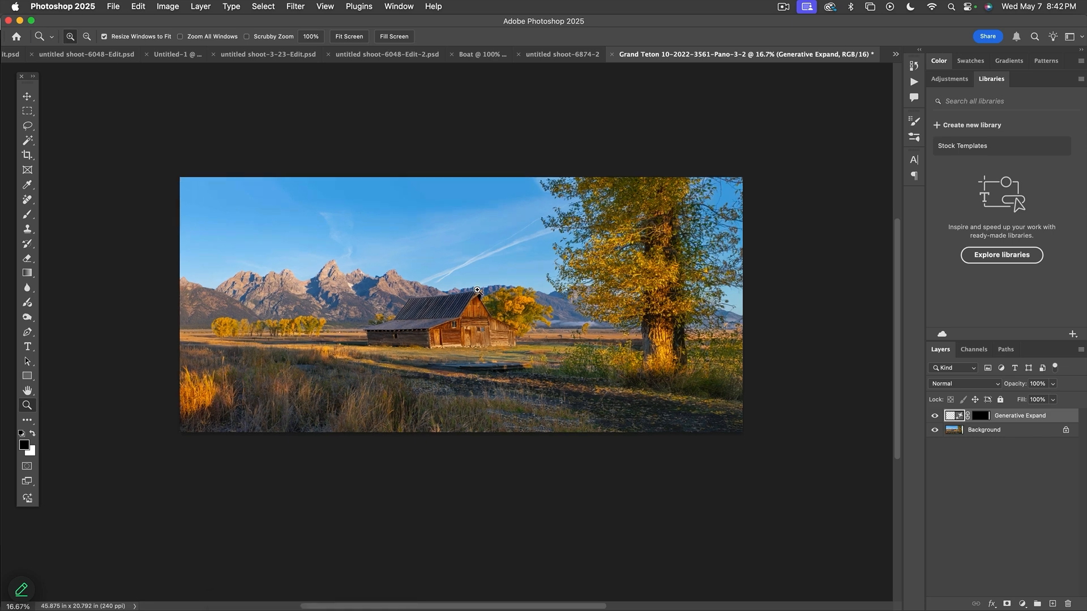
left_click(484, 285)
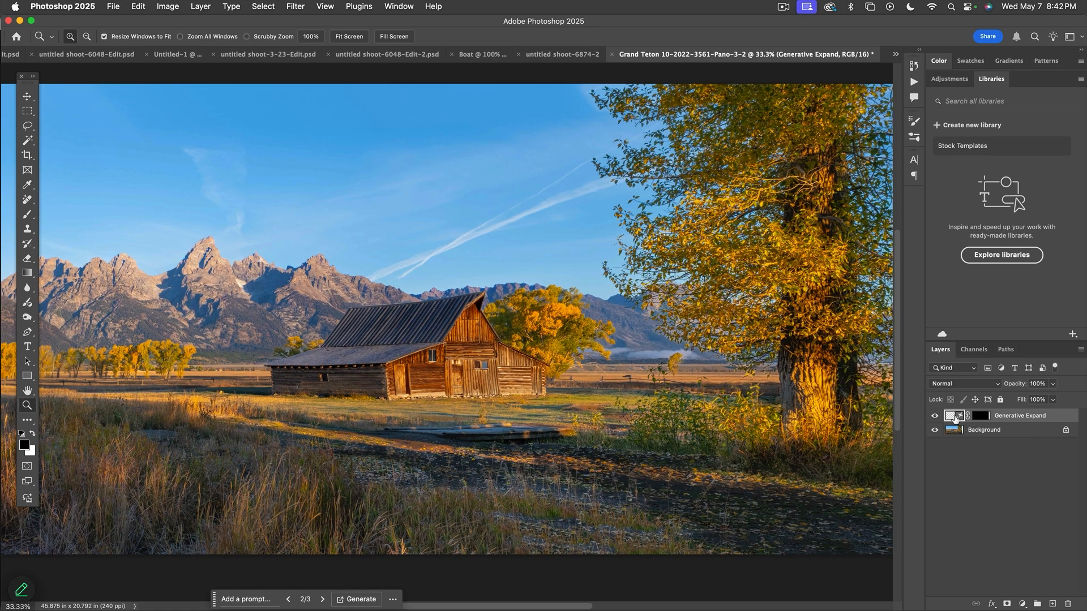
key("super+e")
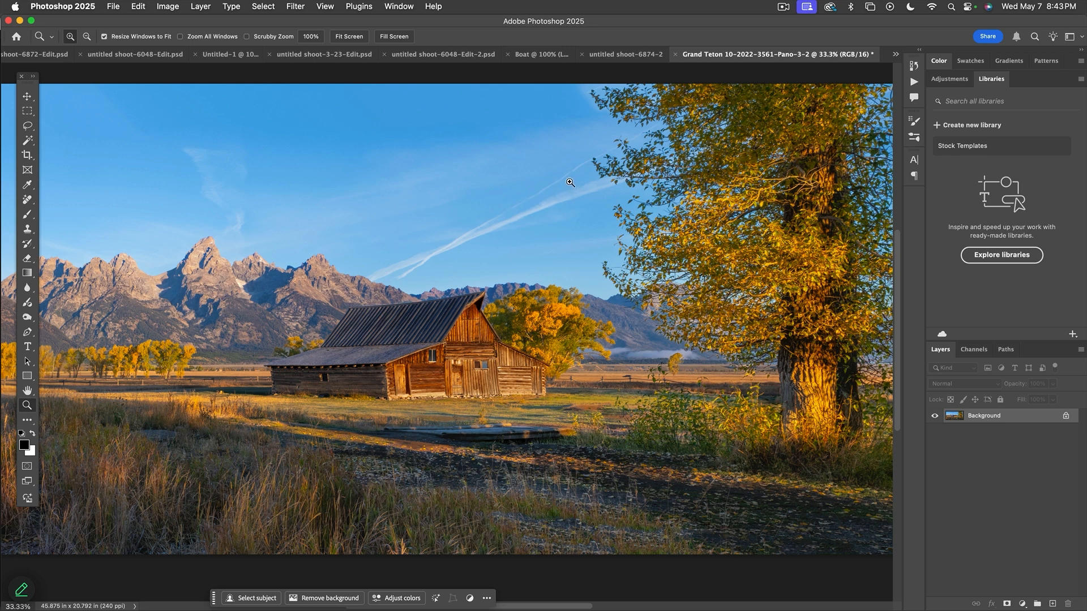
Step: Lasso the lower part of the contrails above the barn roof, replace it with a Content-Aware fill at 100% opacity, and deselect
key("l")
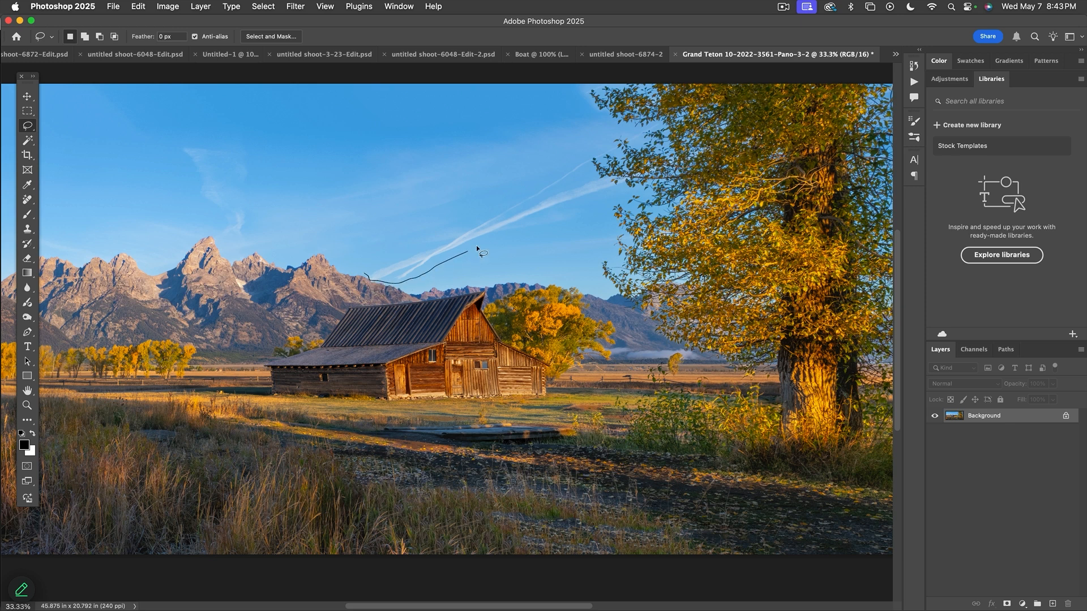
left_click_drag(464, 224, 463, 224)
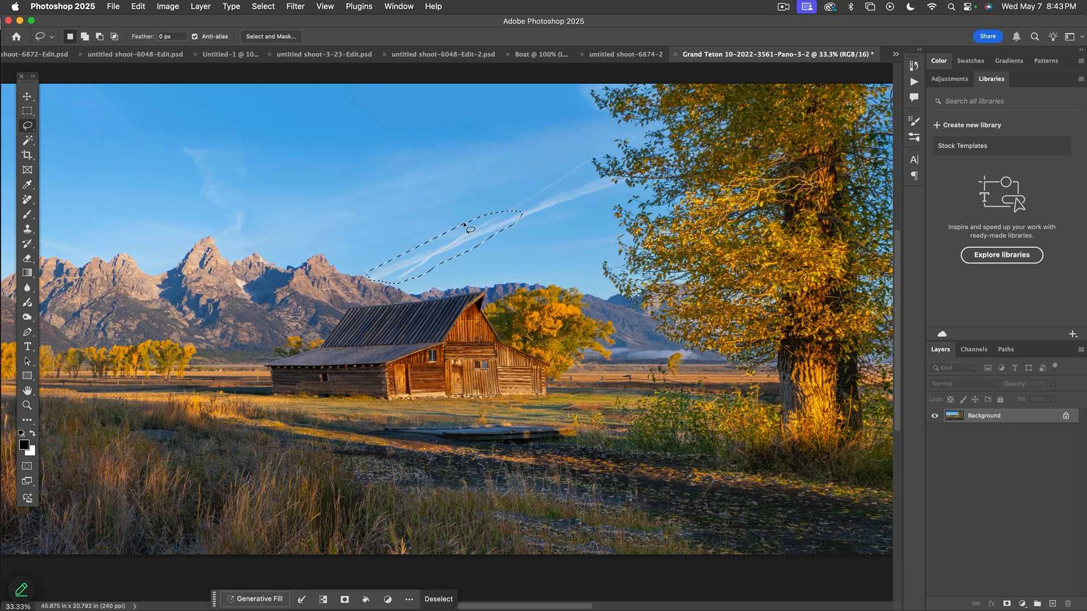
key("shift")
key("shift+BackSpace")
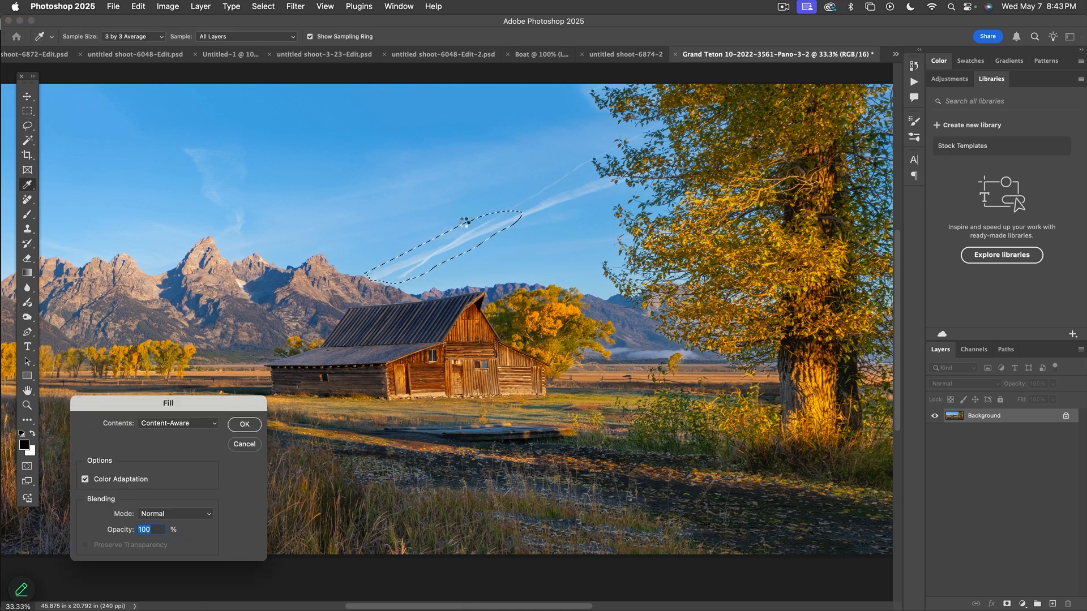
key("Return")
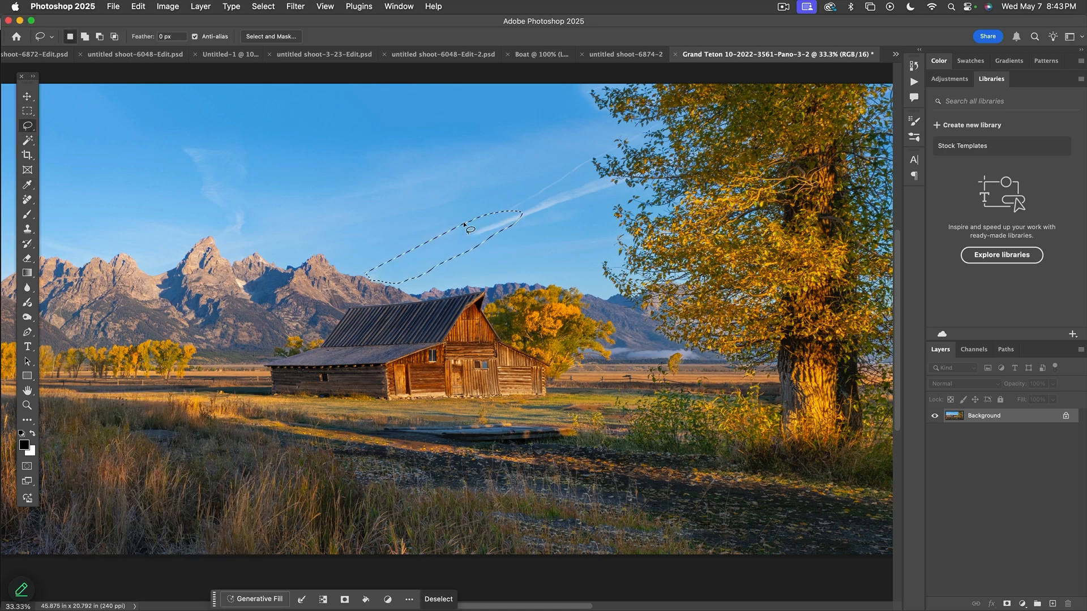
key("super+d")
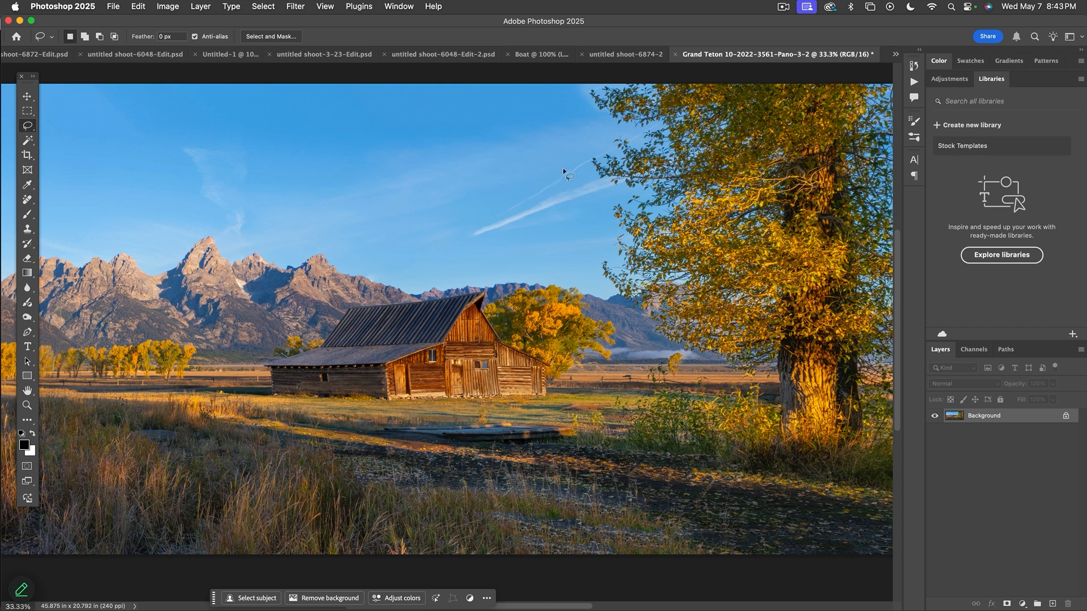
Step: Lasso the remaining contrails up to the tree's edge, replace them with a Content-Aware fill at 100% opacity, and deselect
left_click_drag(578, 158, 548, 182)
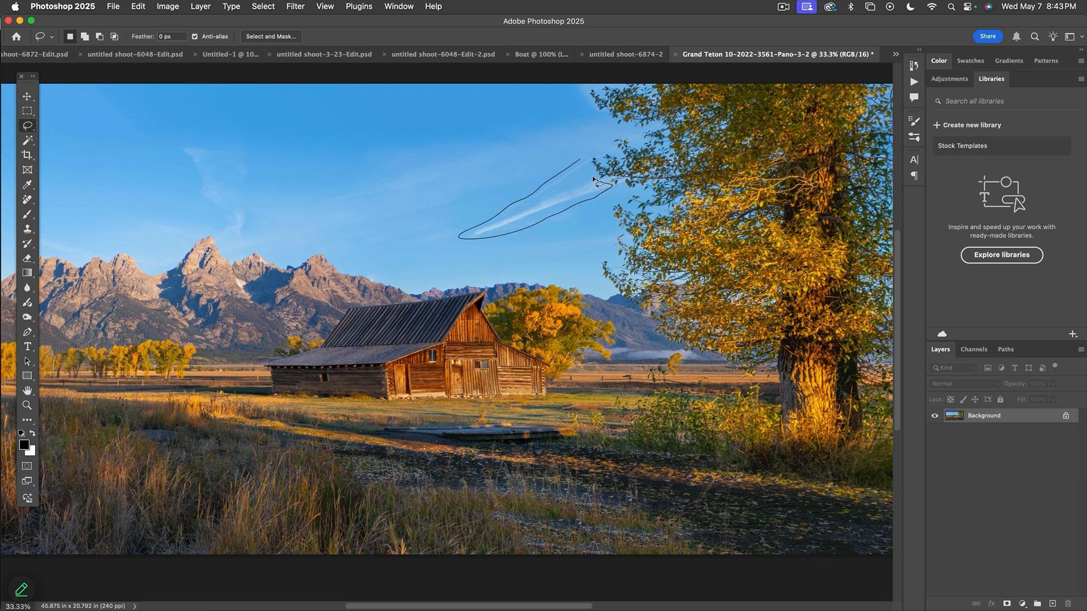
left_click_drag(590, 162, 582, 155)
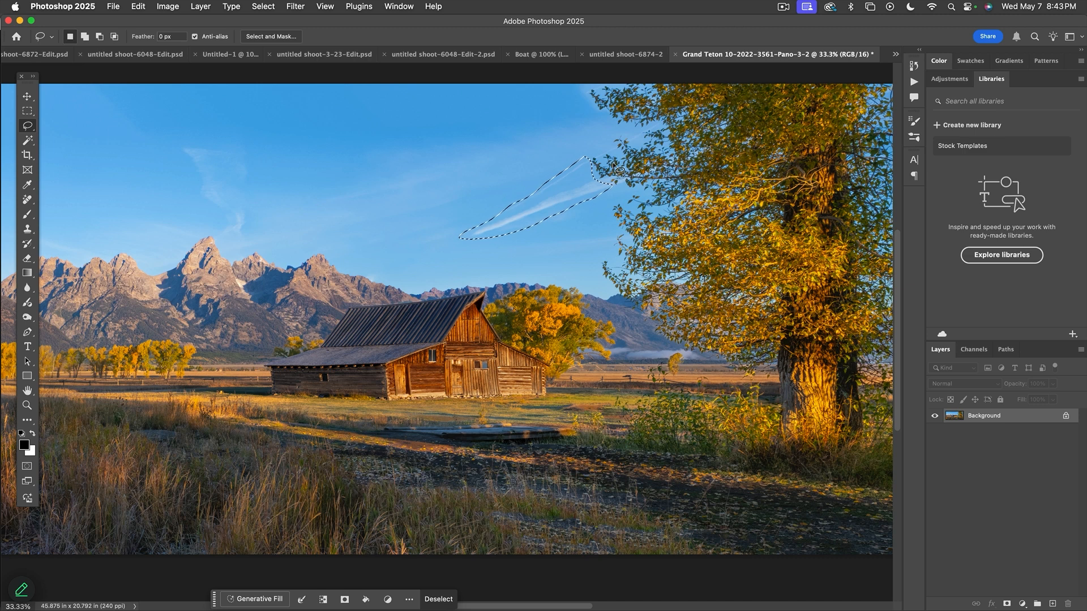
key("shift+BackSpace")
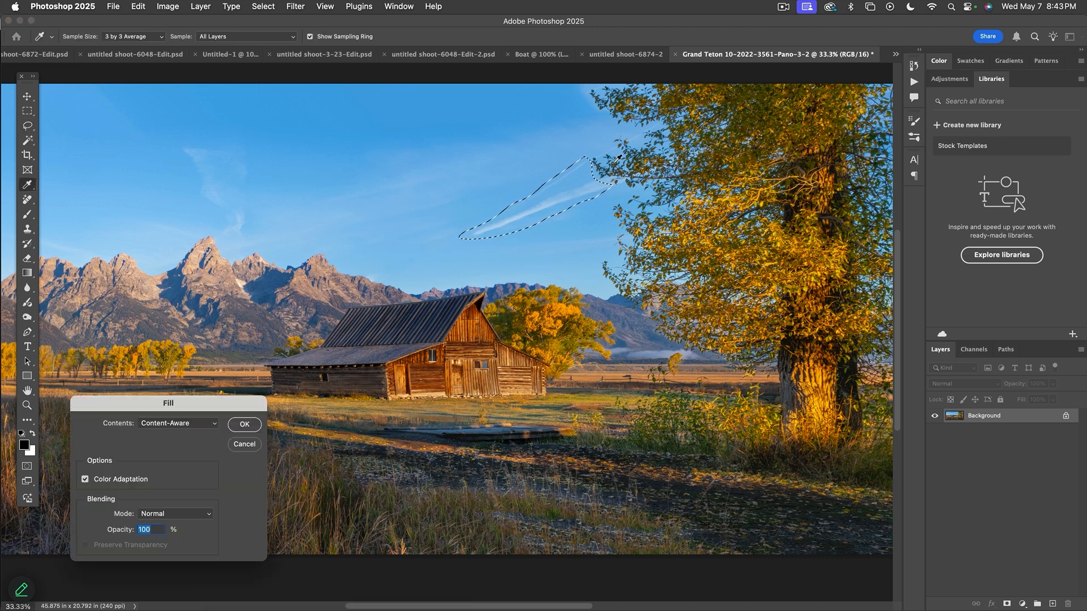
key("Return")
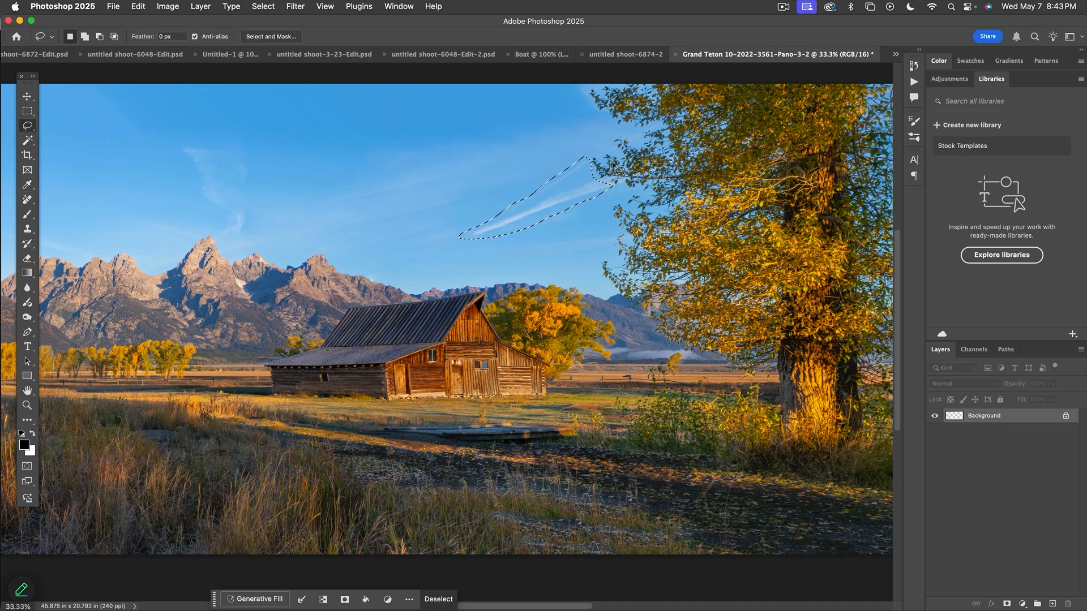
key("super+d")
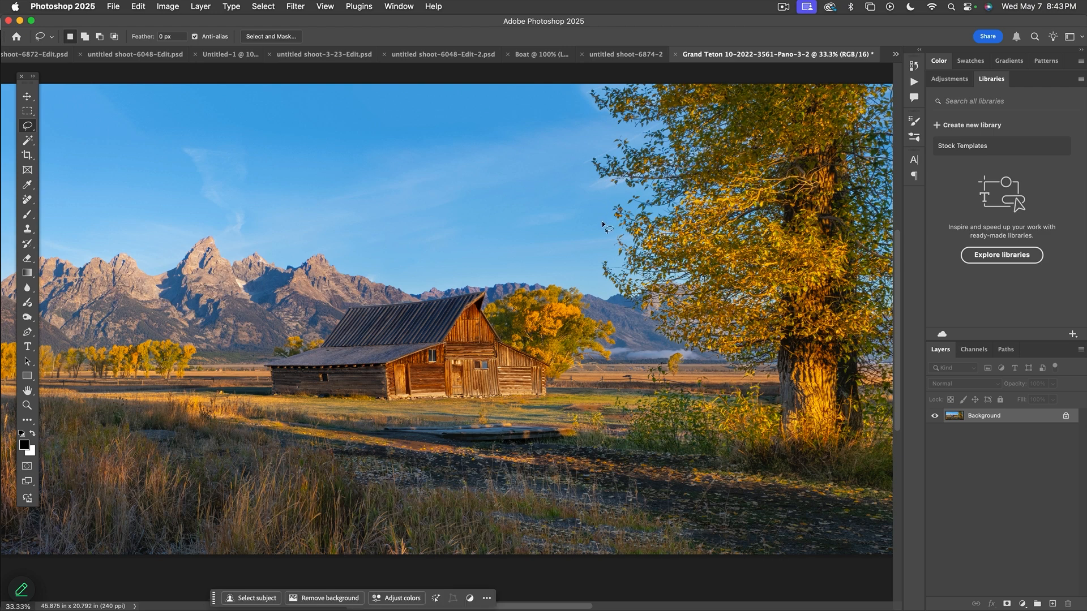
Step: Examine the sky and the tree's outer branches at 100% for leftover contrail traces
left_click_drag(552, 230, 482, 232)
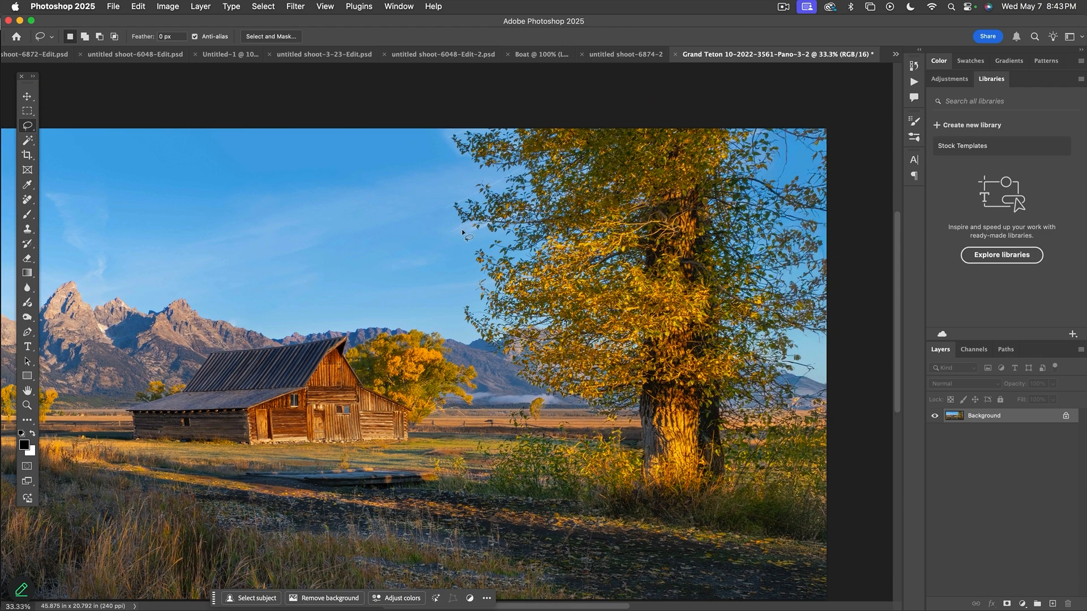
left_click(26, 405)
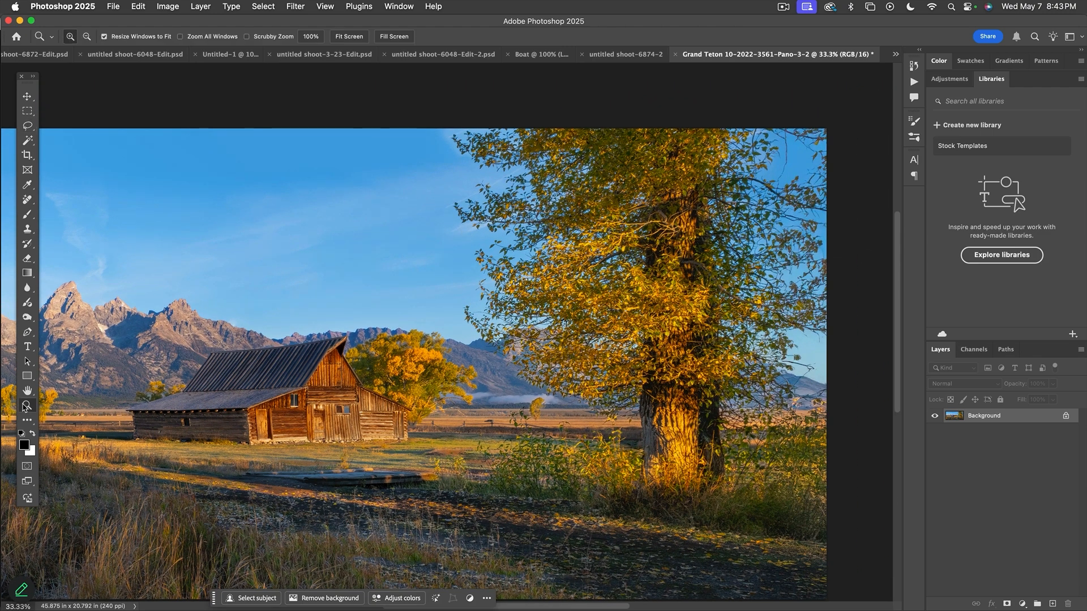
left_click(498, 188)
left_click(535, 173)
left_click(571, 155)
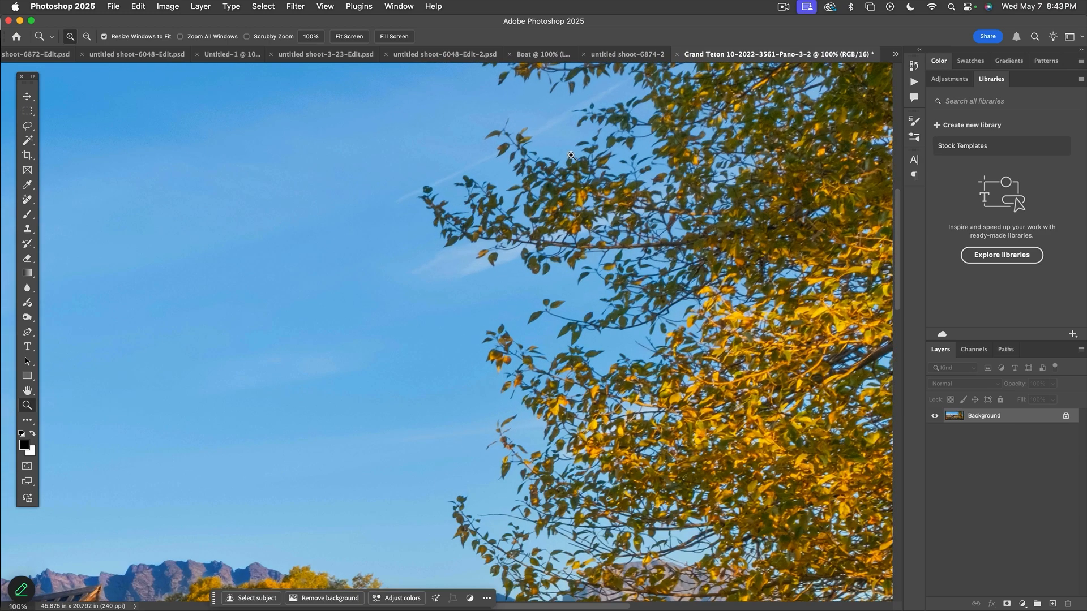
scroll(549, 176, "left", 5)
scroll(549, 175, "up", 3)
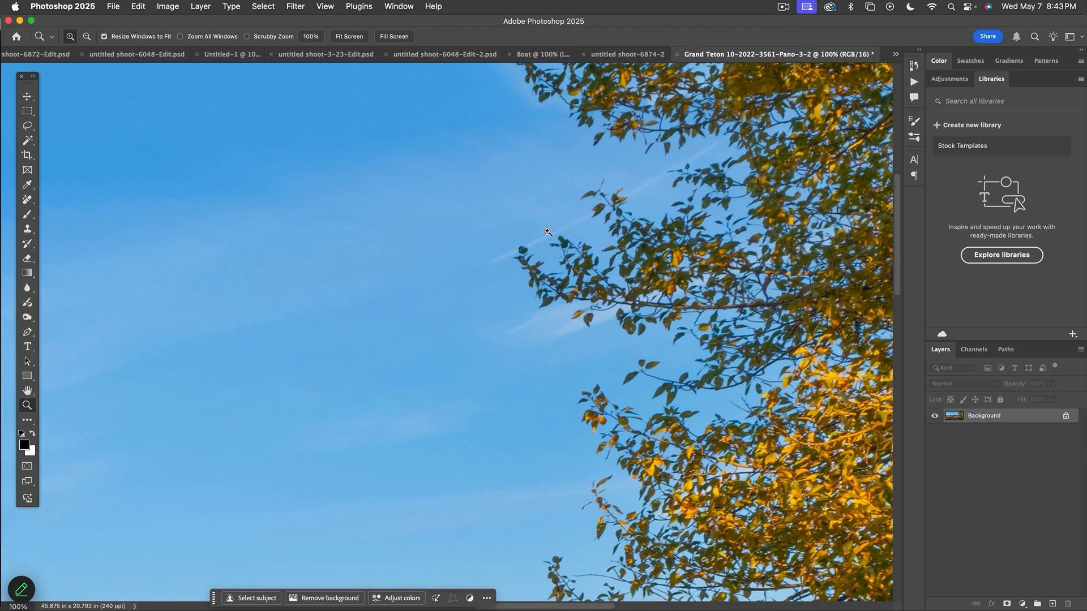
scroll(511, 266, "down", 3)
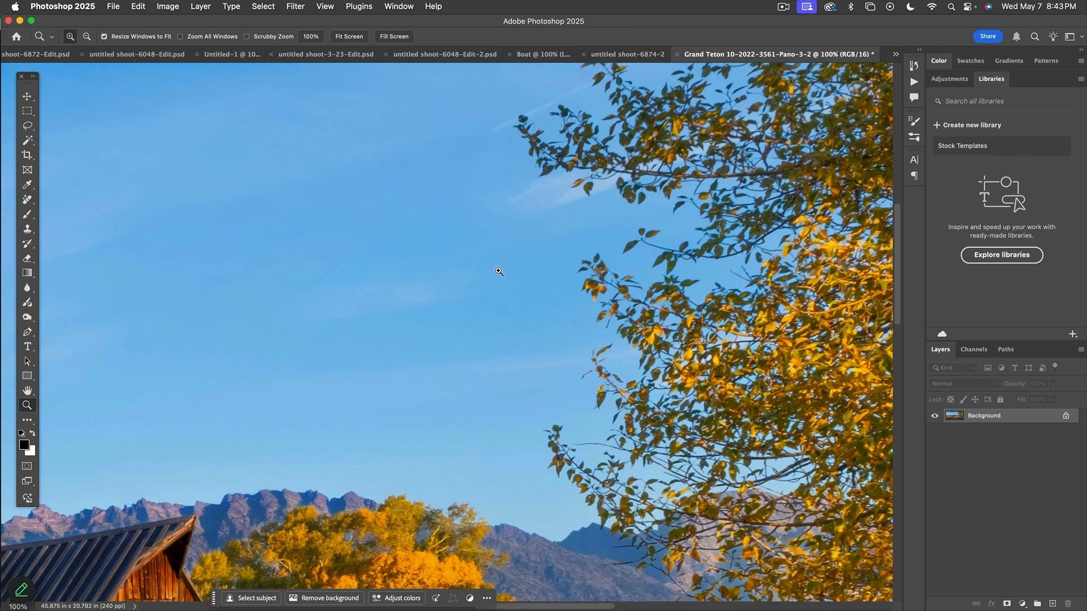
left_click_drag(511, 281, 483, 393)
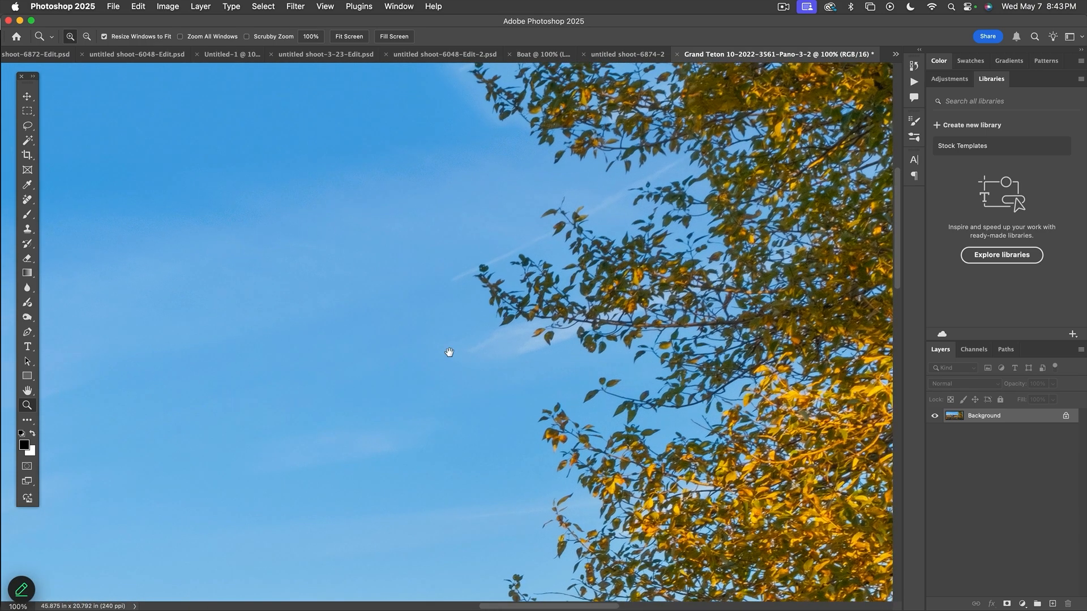
left_click_drag(406, 314, 398, 326)
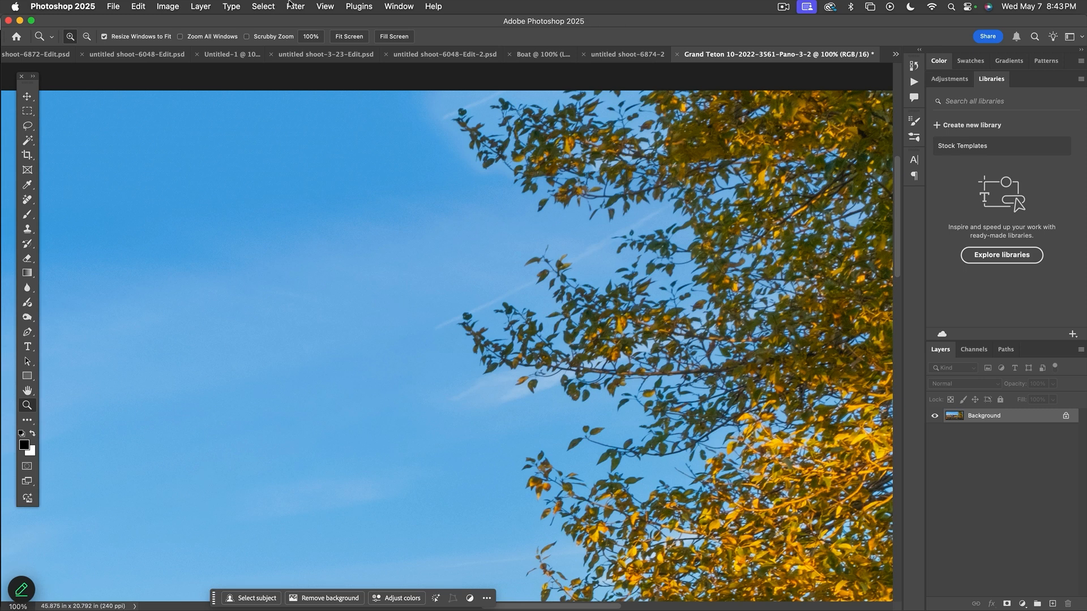
Step: Select the sky around the tree and set up the Clone Stamp with a 170 px brush in Darken mode
left_click(264, 6)
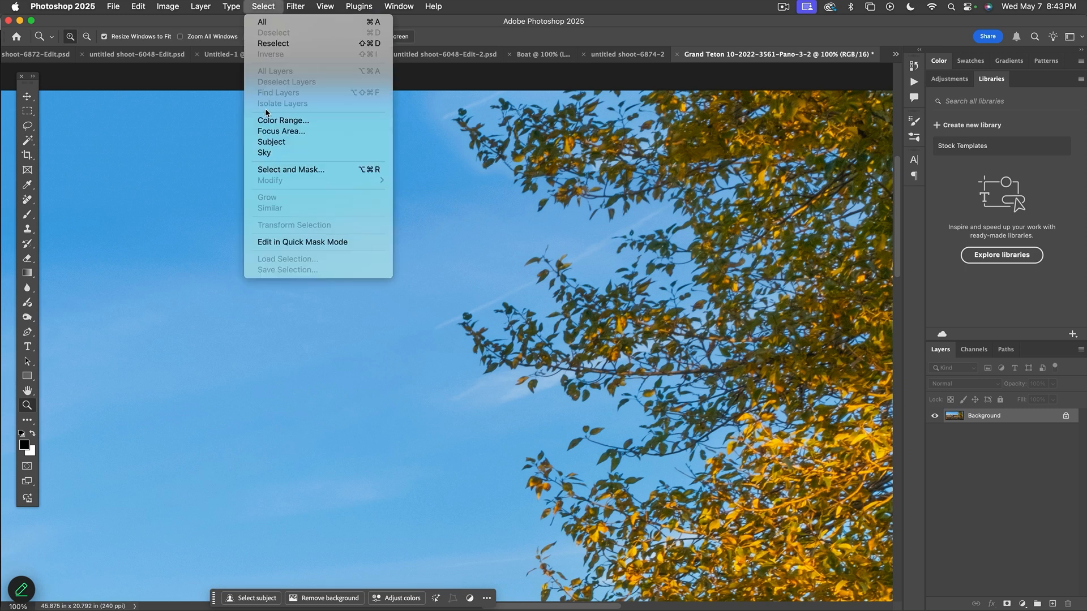
left_click(266, 151)
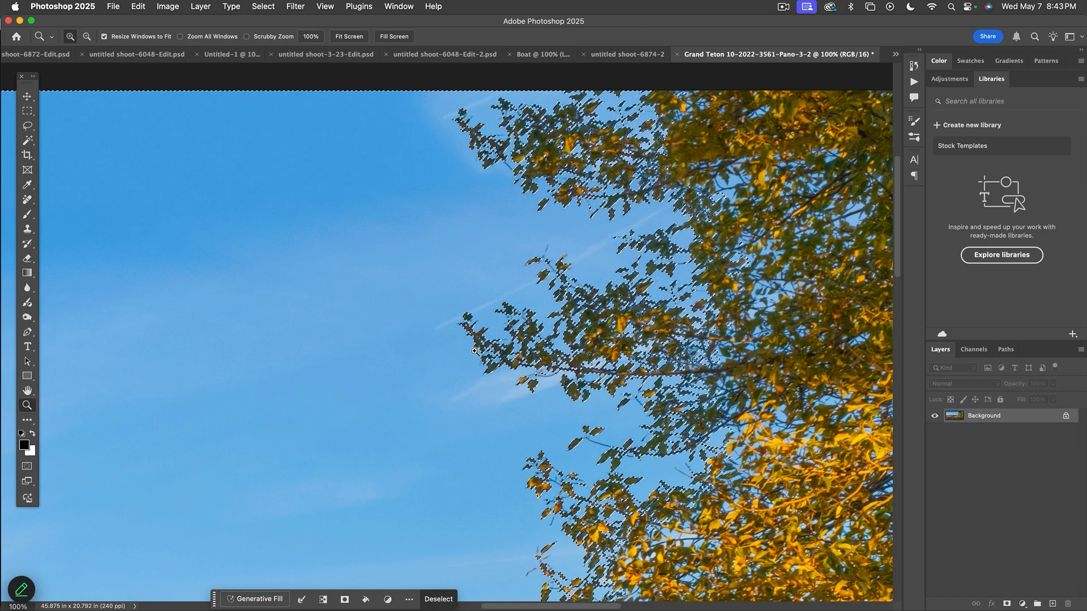
key("s")
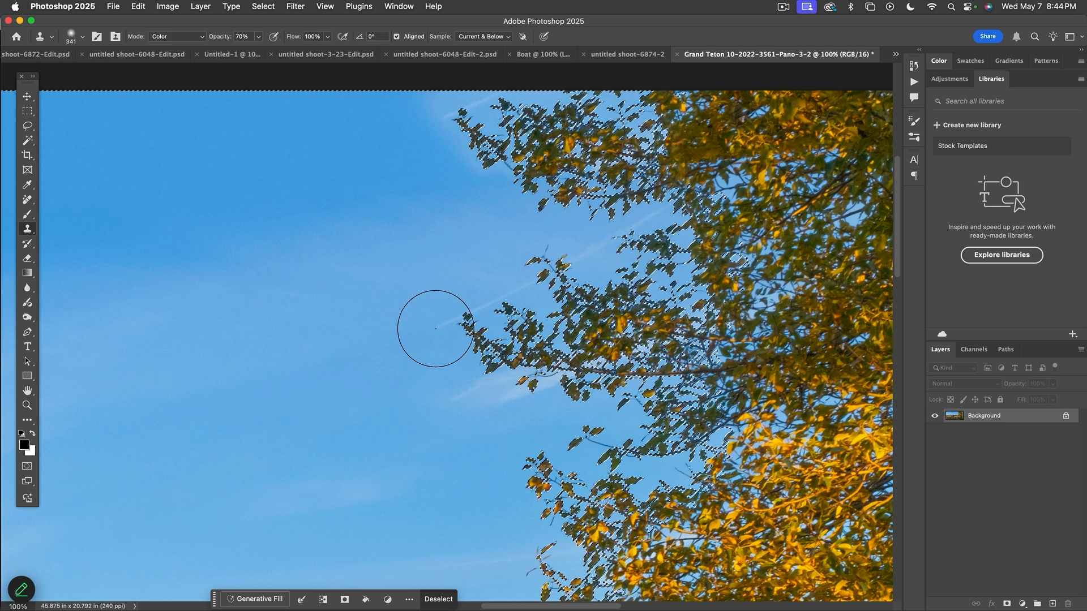
left_click_drag(363, 303, 321, 304, "ctrl+alt")
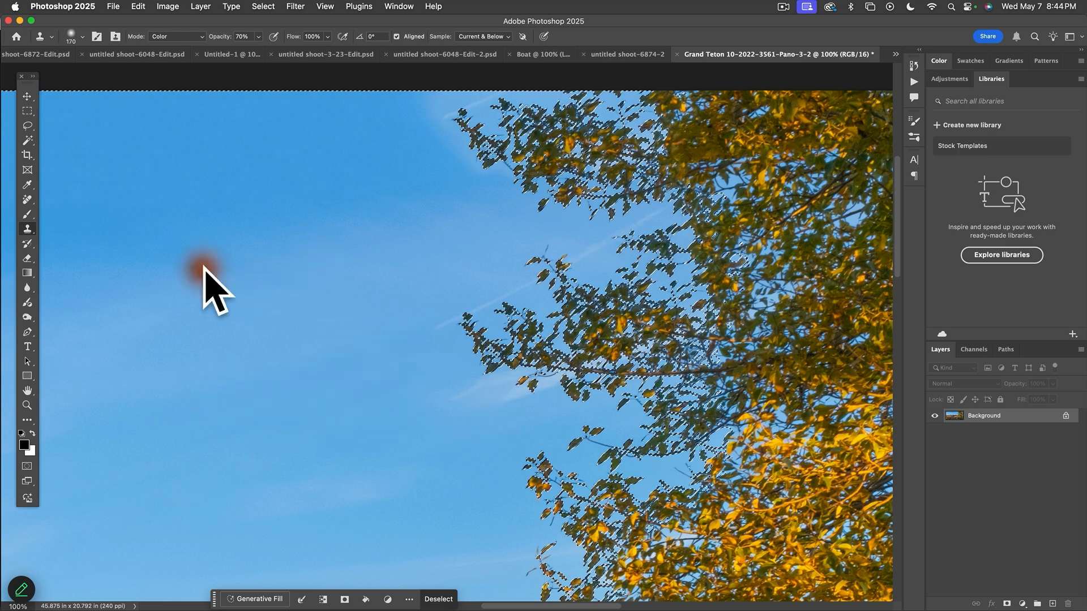
scroll(203, 327, "down", 3)
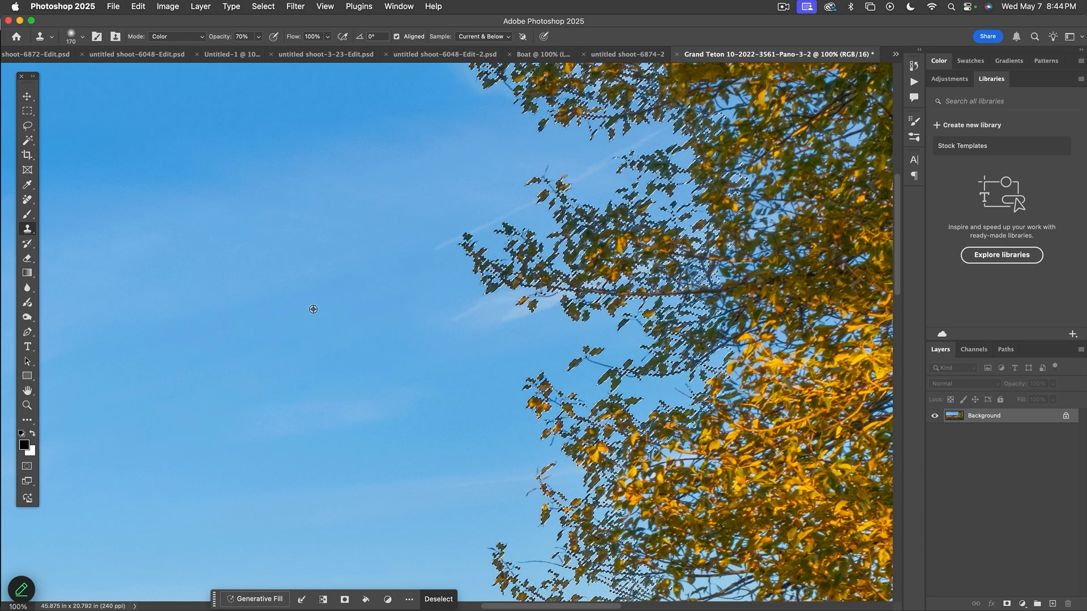
left_click(172, 37)
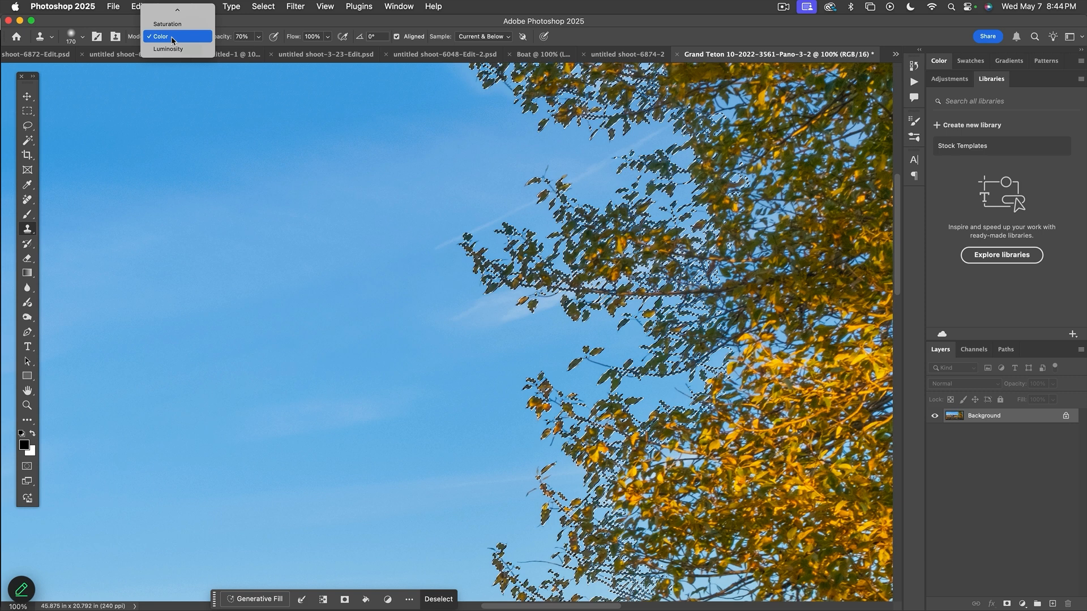
mouse_move(175, 11)
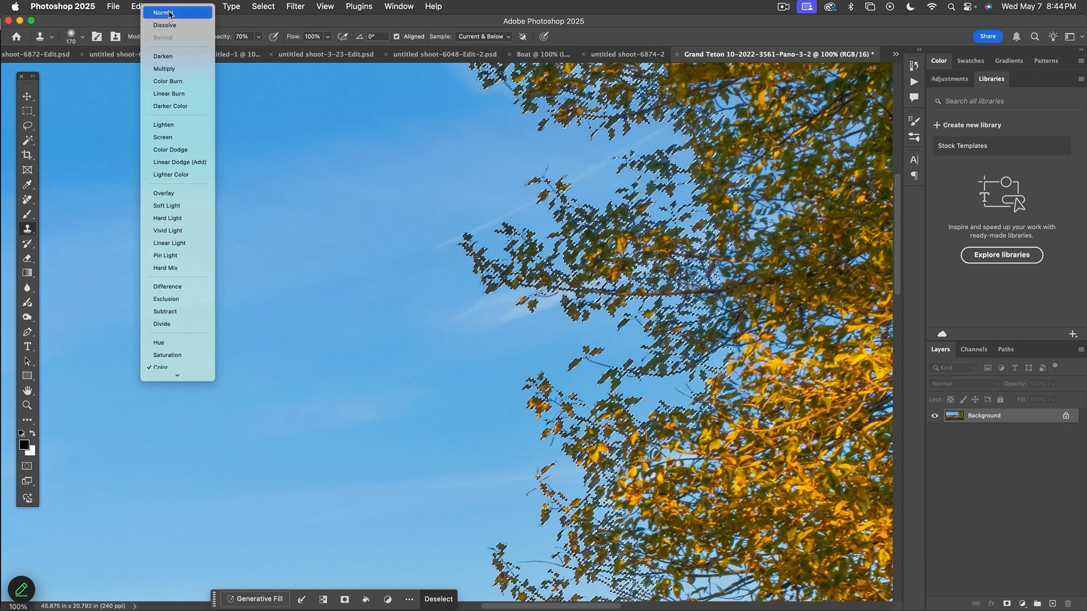
left_click(170, 57)
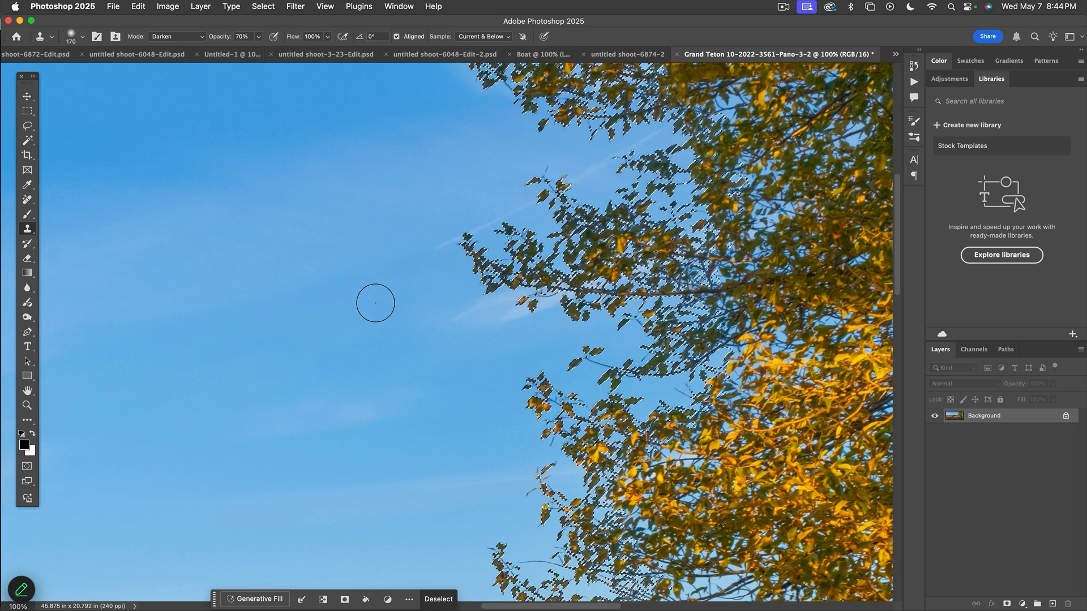
Step: Clone clean sky over the contrail traces between the tree's outer branches, then clear the selection
mouse_move(474, 306)
left_mouse_down()
mouse_move(528, 297)
mouse_move(530, 310)
mouse_move(437, 319)
mouse_move(437, 276)
mouse_move(451, 239)
mouse_move(496, 214)
mouse_move(448, 238)
mouse_move(642, 144)
left_mouse_up()
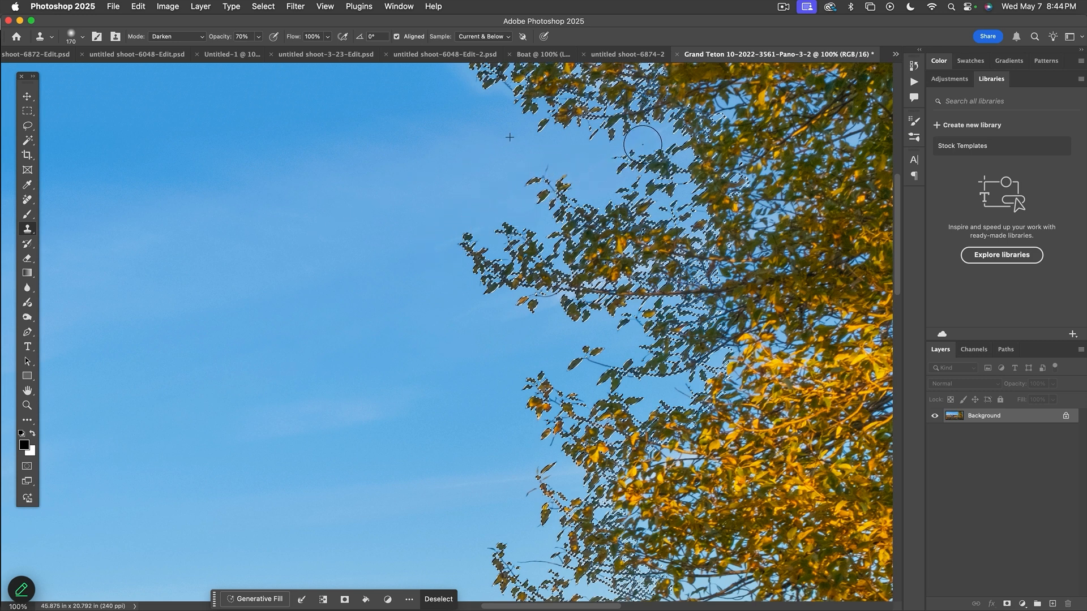
left_click(428, 349, "alt")
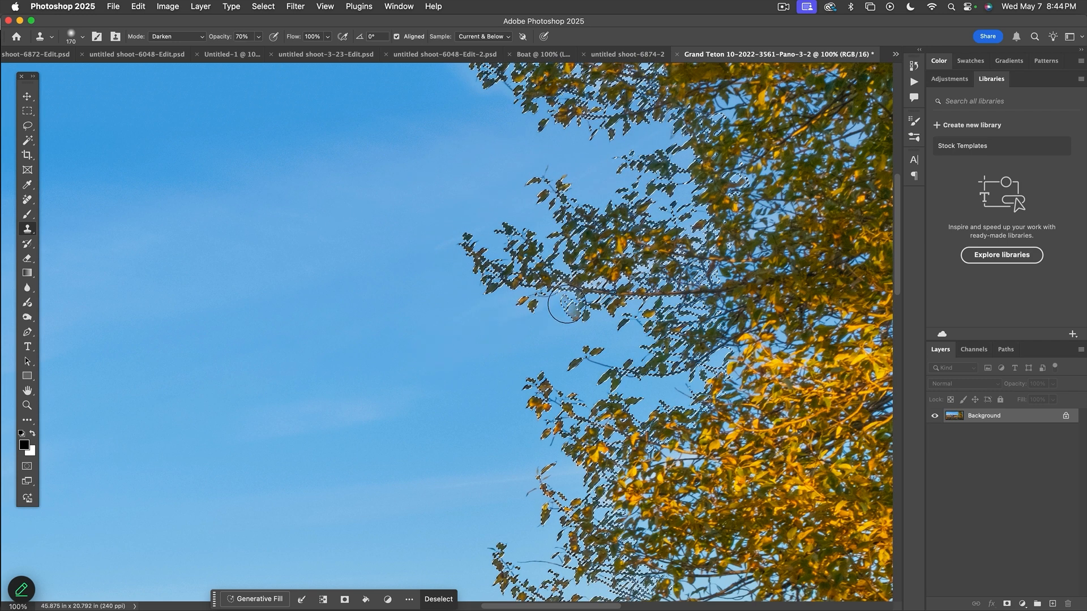
mouse_move(565, 301)
left_mouse_down()
mouse_move(642, 266)
mouse_move(519, 300)
mouse_move(555, 319)
mouse_move(641, 289)
left_mouse_up()
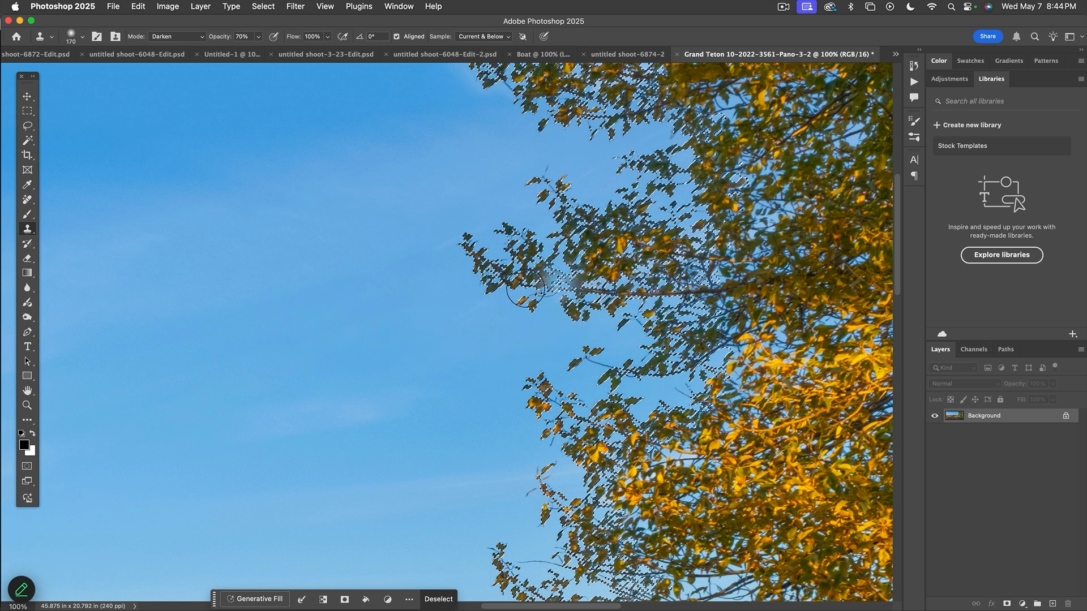
key("super+d")
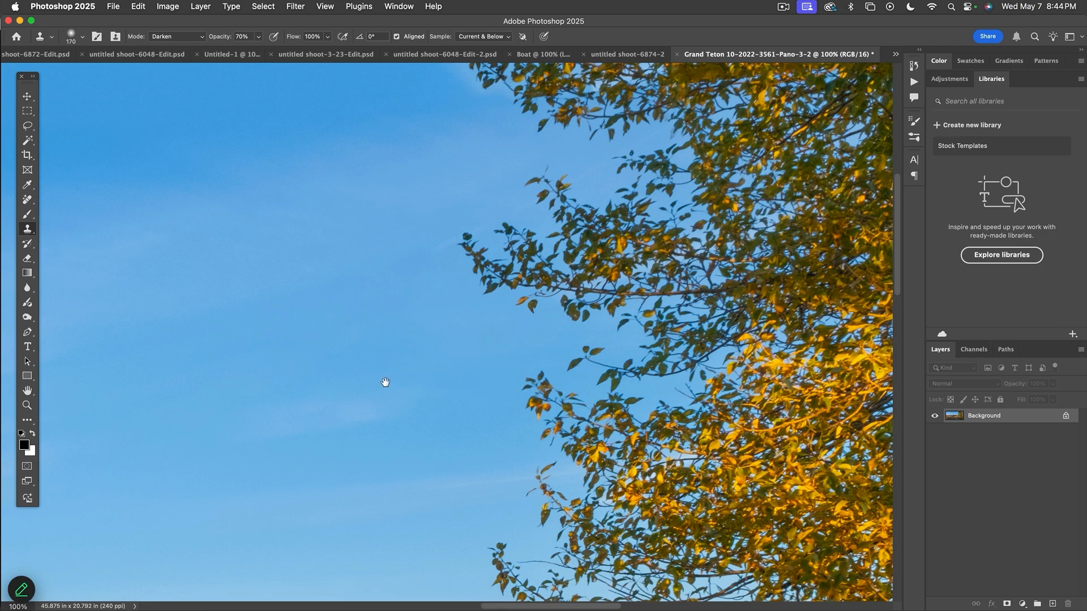
Step: Select the sky along the mountain ridge beside the barn roof, viewed at 400% around the white contrail remnant
left_click_drag(383, 381, 696, 325)
left_click_drag(325, 433, 706, 337)
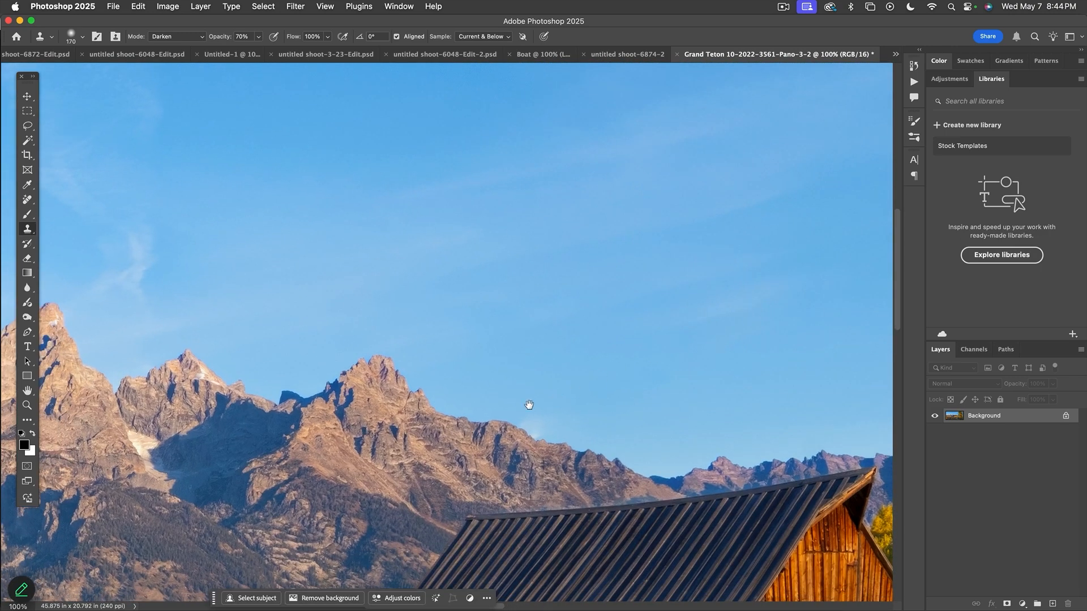
left_click_drag(468, 381, 537, 419)
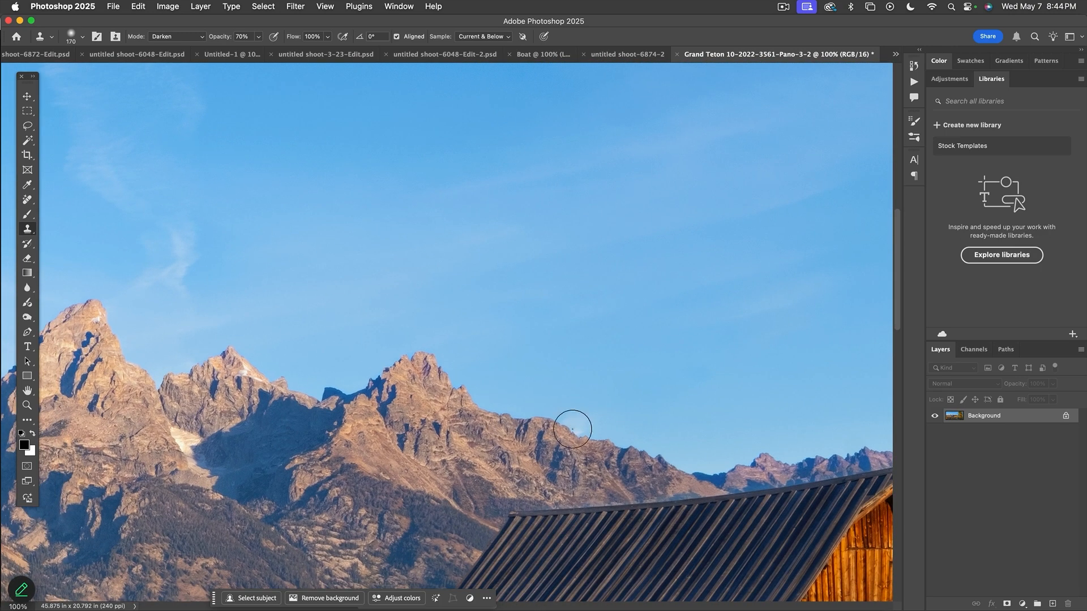
left_click(574, 429)
key("z")
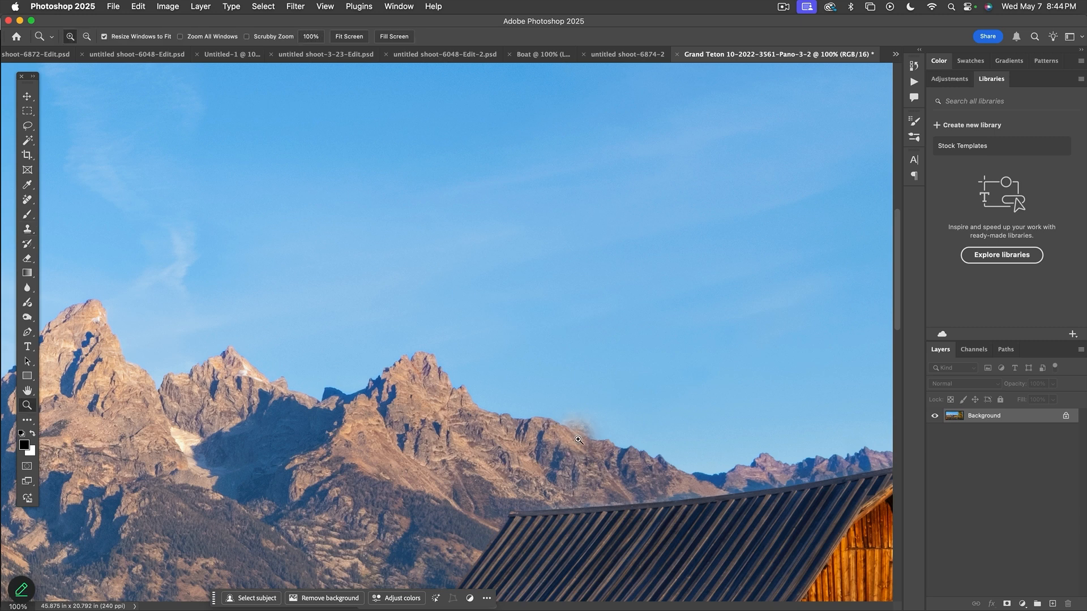
left_click(575, 438)
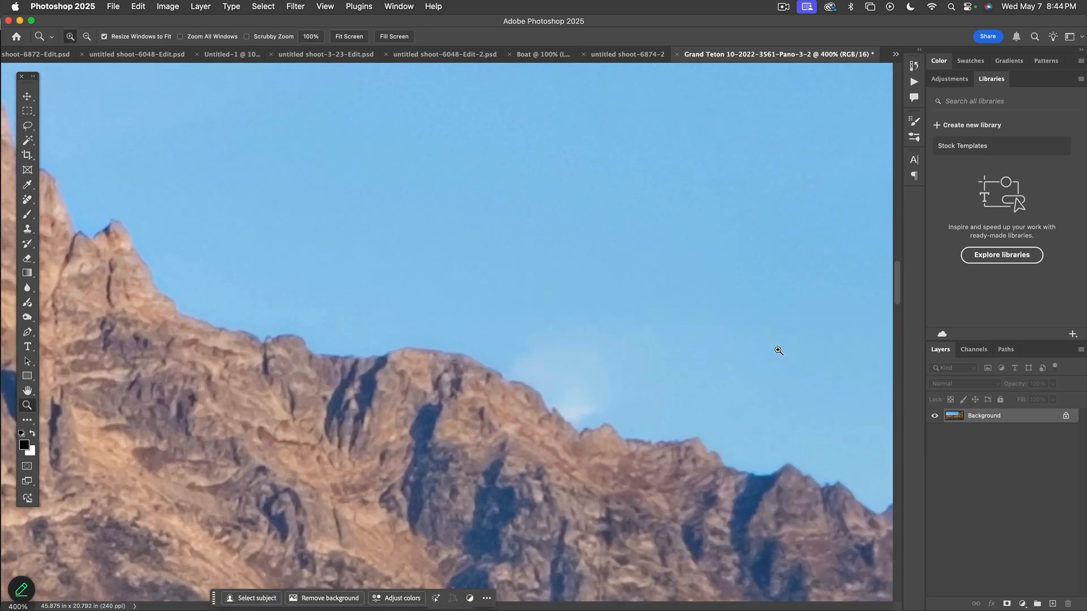
left_click(270, 8)
left_click(274, 151)
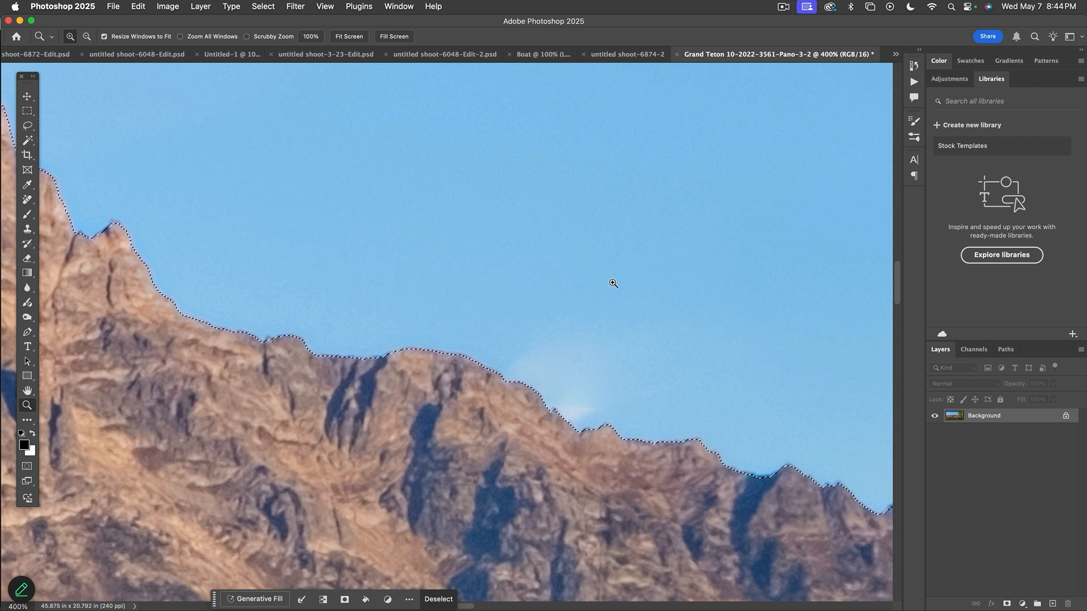
Step: Clone clean sky over the white contrail remnant above the ridge with a 73 px Darken brush, and deselect
scroll(613, 283, "up", 1)
key("s")
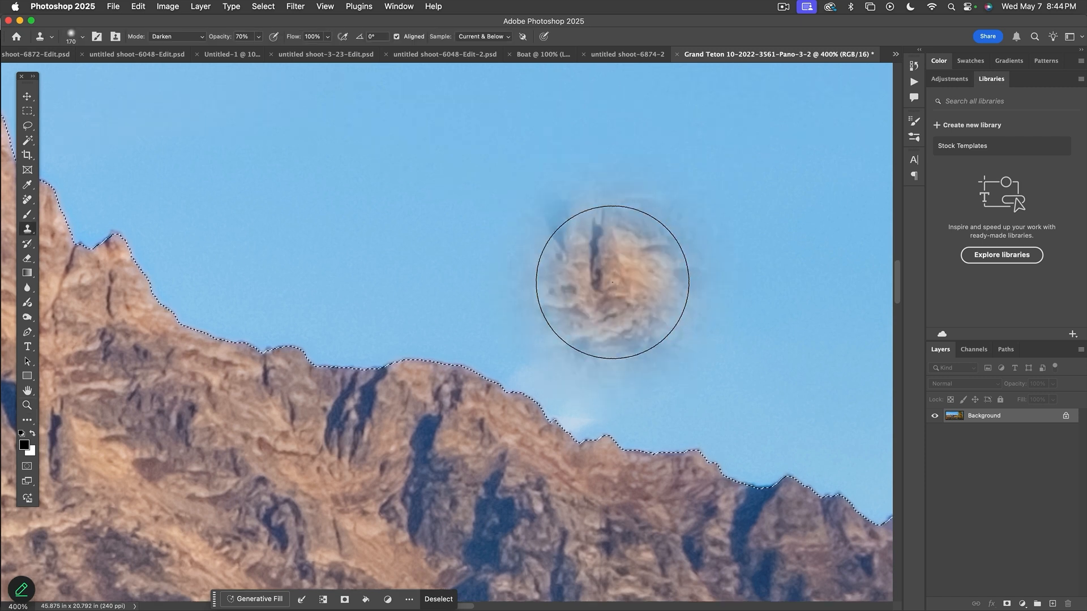
left_click_drag(660, 289, 551, 285)
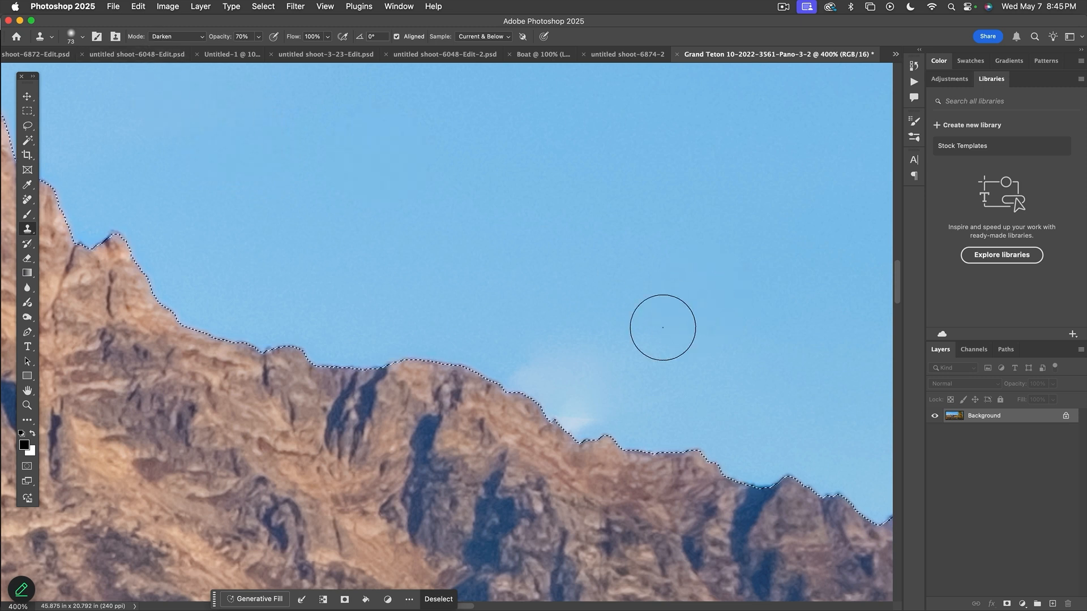
mouse_move(591, 368)
left_mouse_down()
mouse_move(584, 403)
mouse_move(544, 368)
mouse_move(519, 366)
mouse_move(564, 401)
mouse_move(599, 407)
mouse_move(547, 349)
mouse_move(590, 325)
left_mouse_up()
key("super+d")
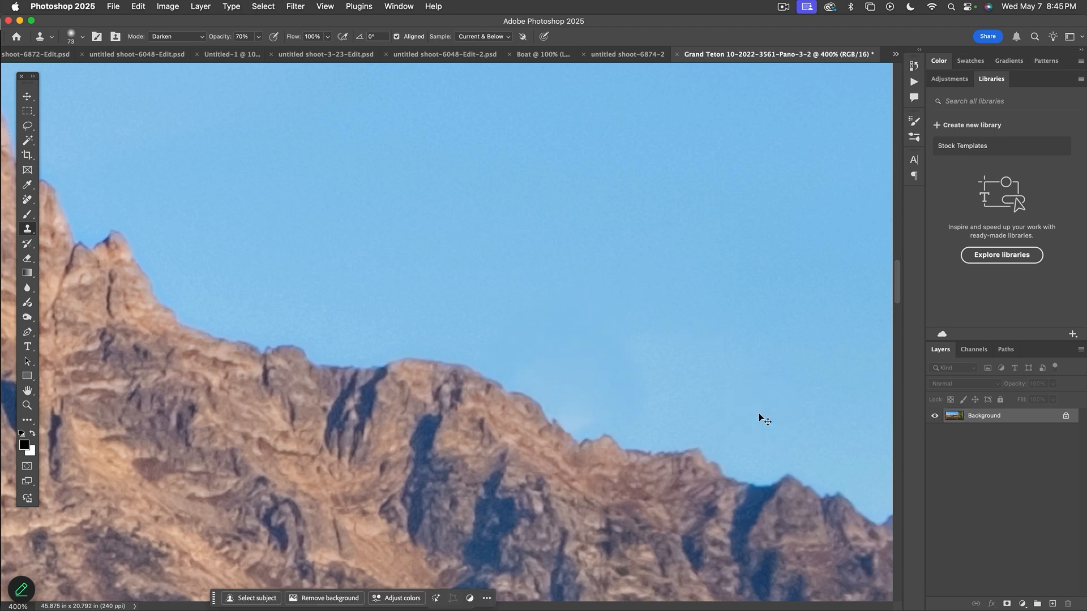
key("super+1")
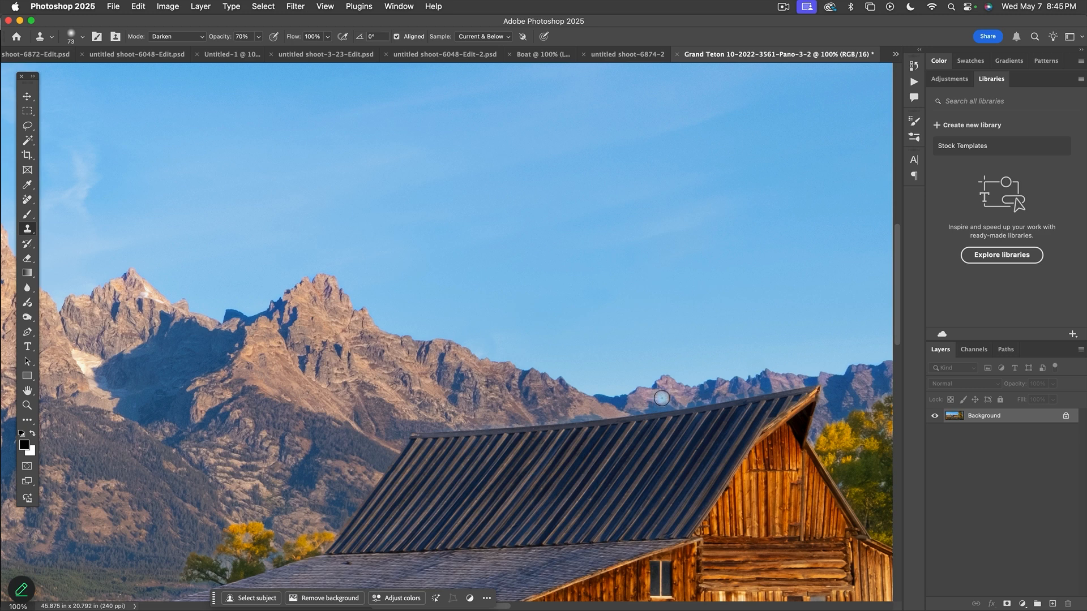
key("super+0")
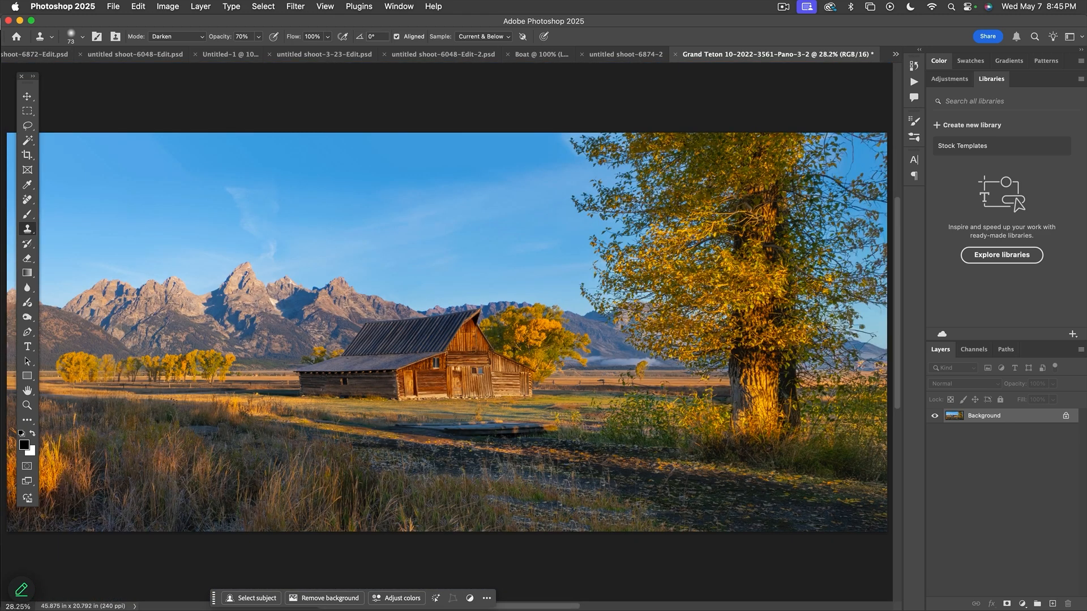
left_click_drag(459, 405, 491, 386)
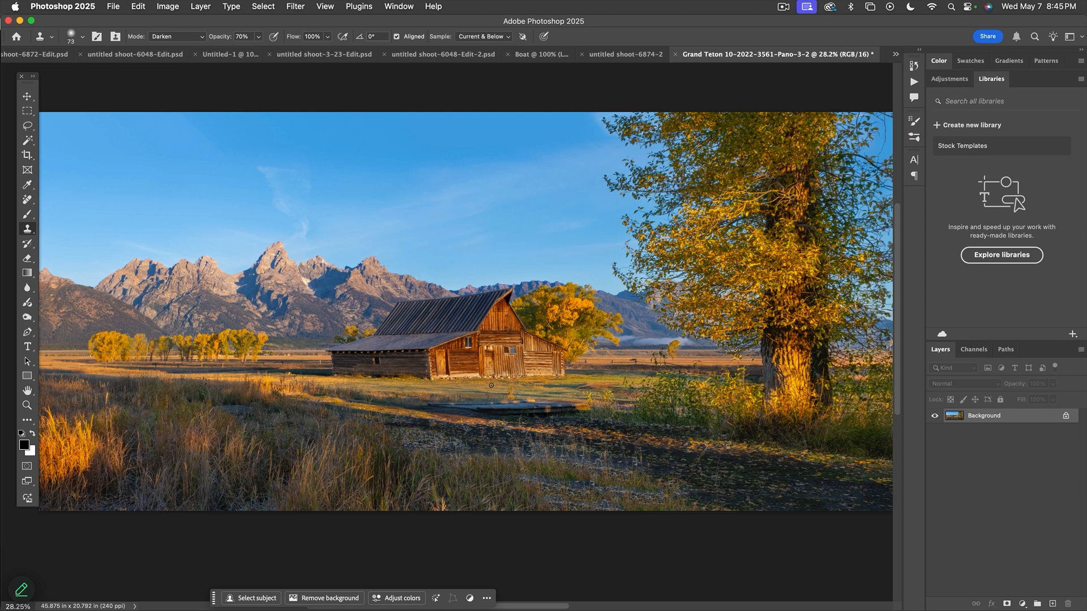
key("super+s")
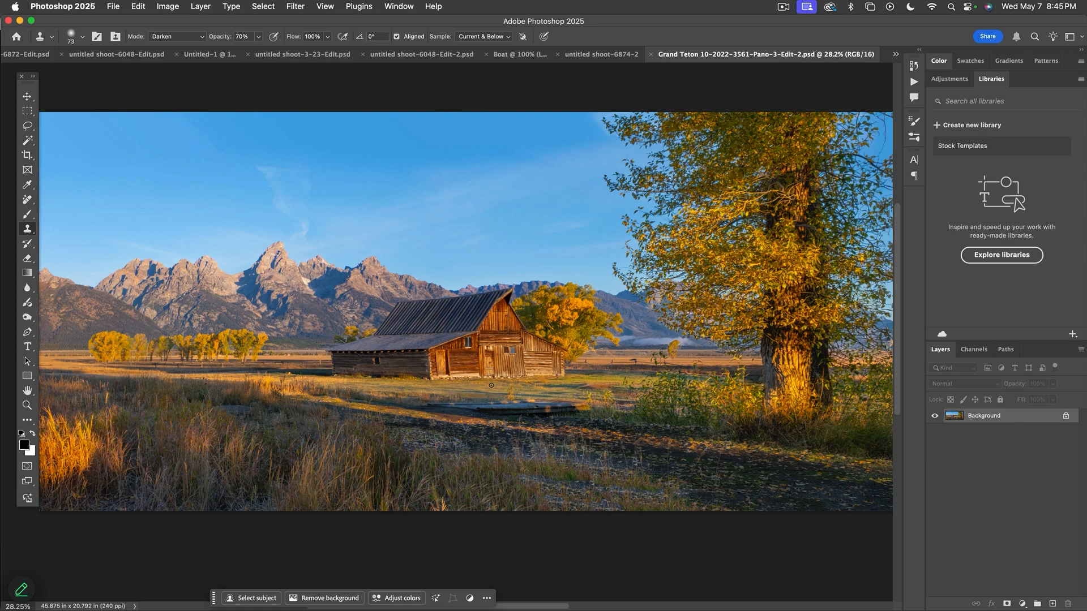
Step: Switch to Lightroom Classic and set the saved panorama's post-crop vignetting amount to -11
key("cmd+Tab")
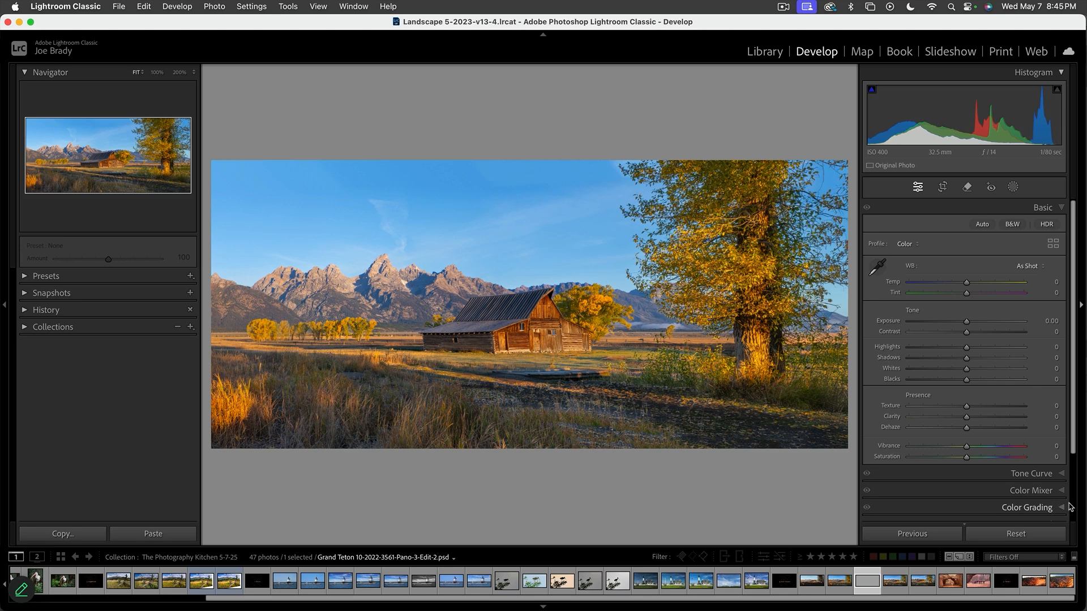
scroll(1050, 508, "down", 3)
left_click(1048, 509)
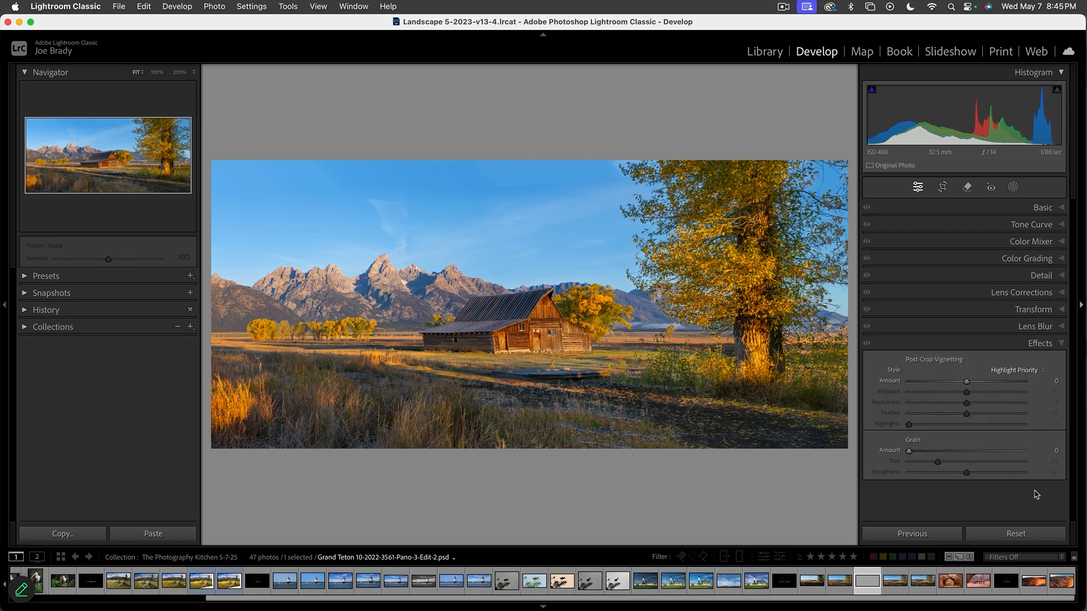
left_click_drag(966, 381, 960, 384)
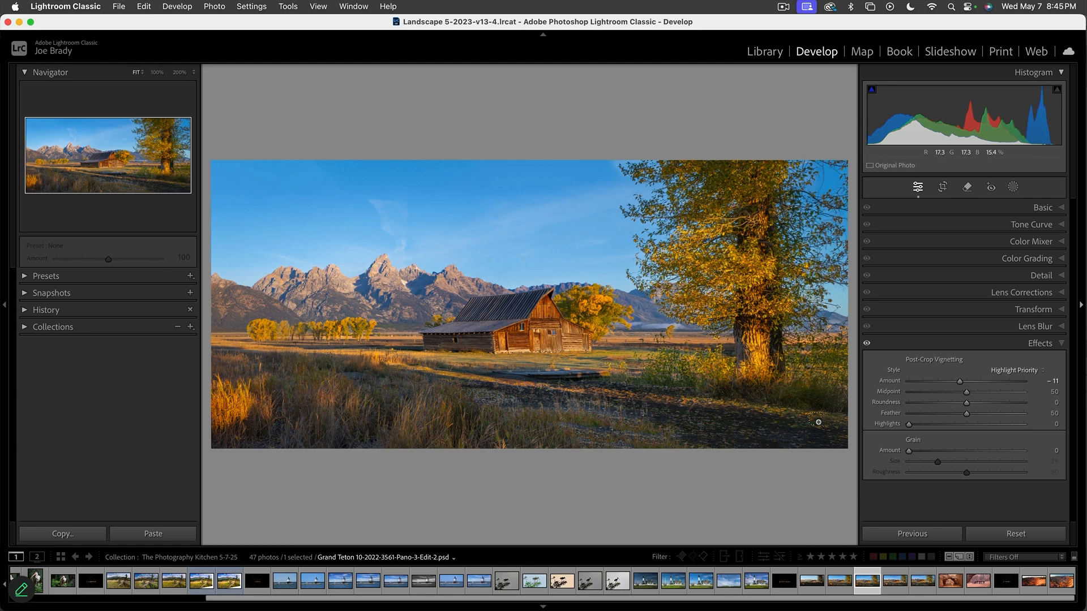
Step: Create three virtual copies of the vignetted panorama and go to Copy 1
key("super+apostrophe")
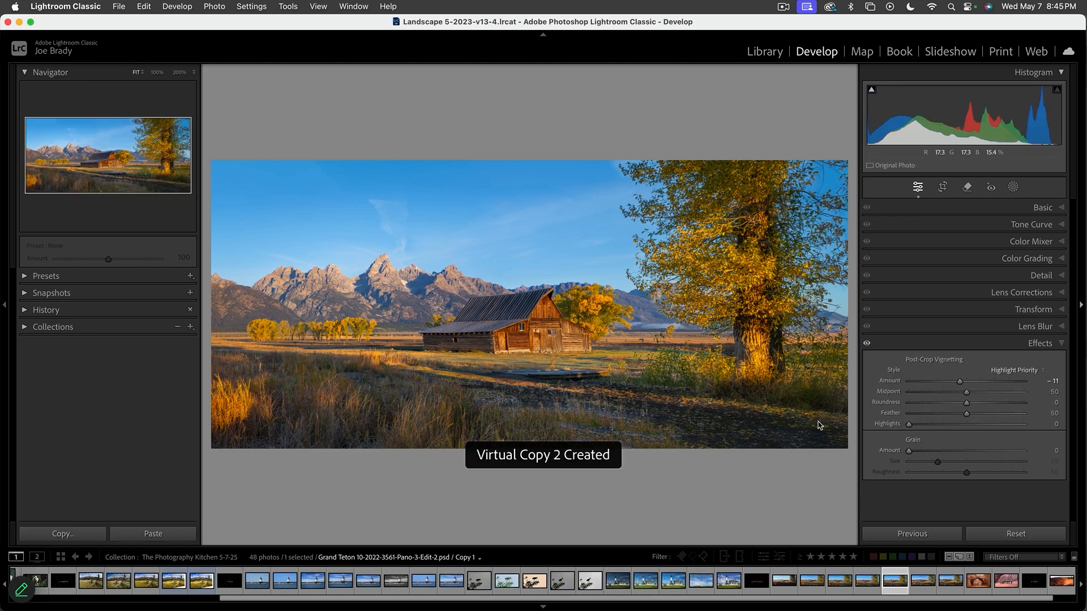
key("super+apostrophe")
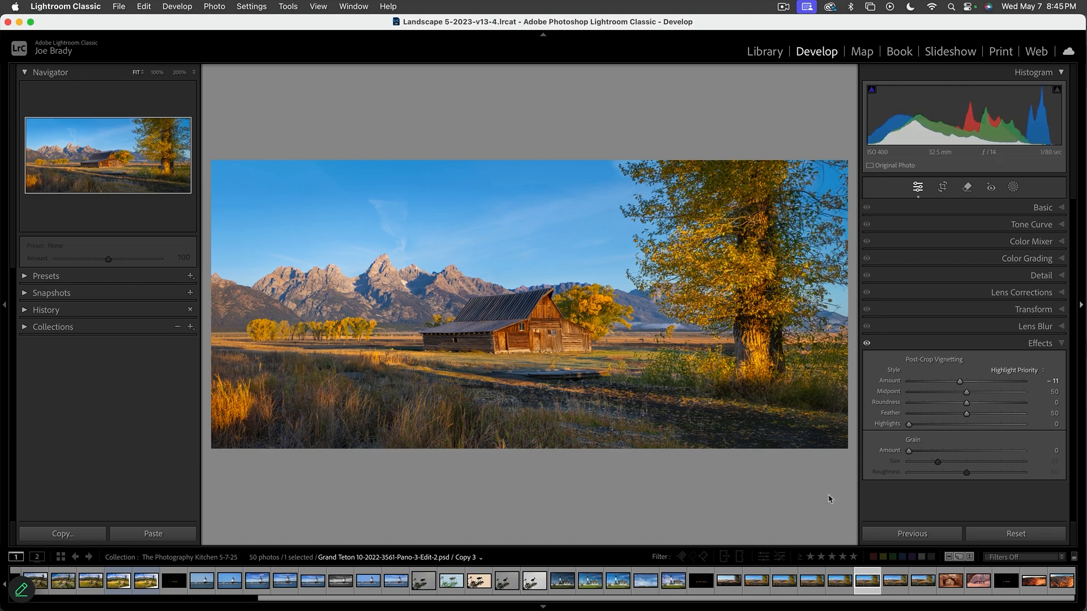
key("Left")
key("Left")
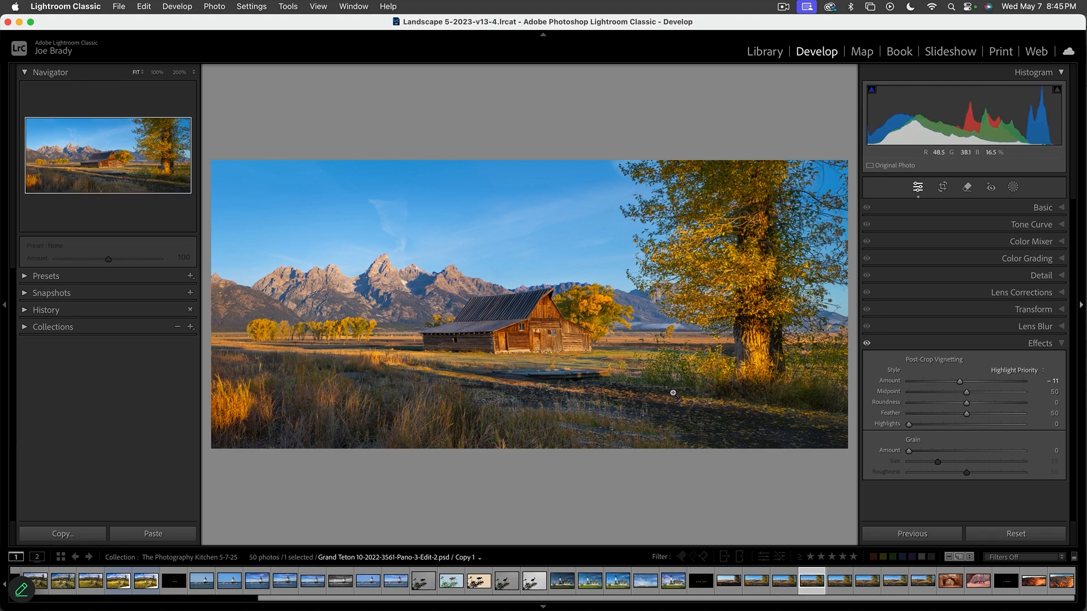
Step: Crop Copy 1 with a custom aspect, trimming the upper sky and a strip from the image's left side
key("r")
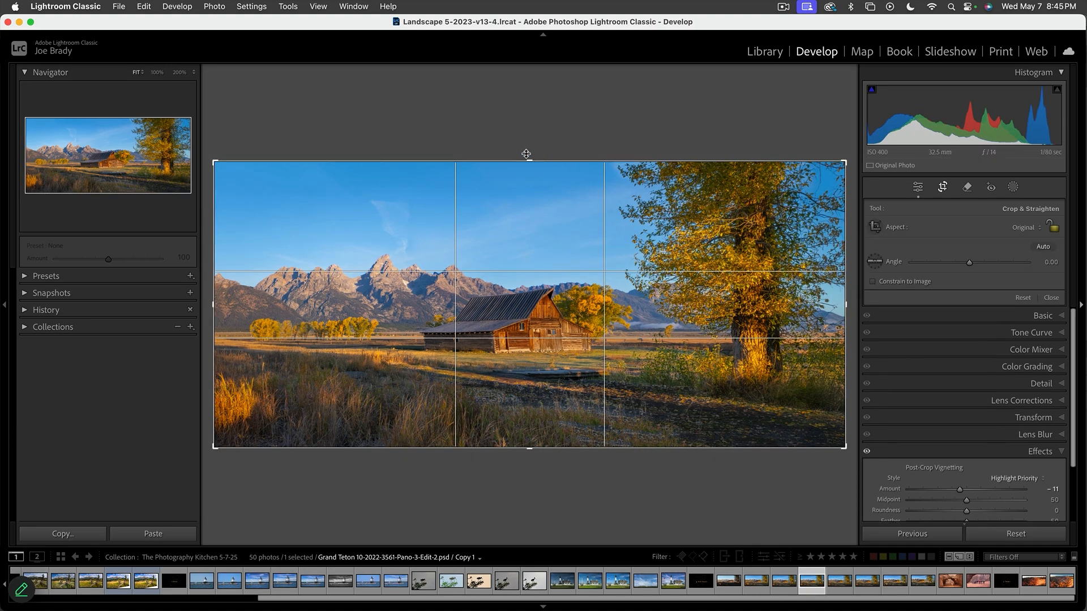
left_click_drag(532, 163, 532, 187)
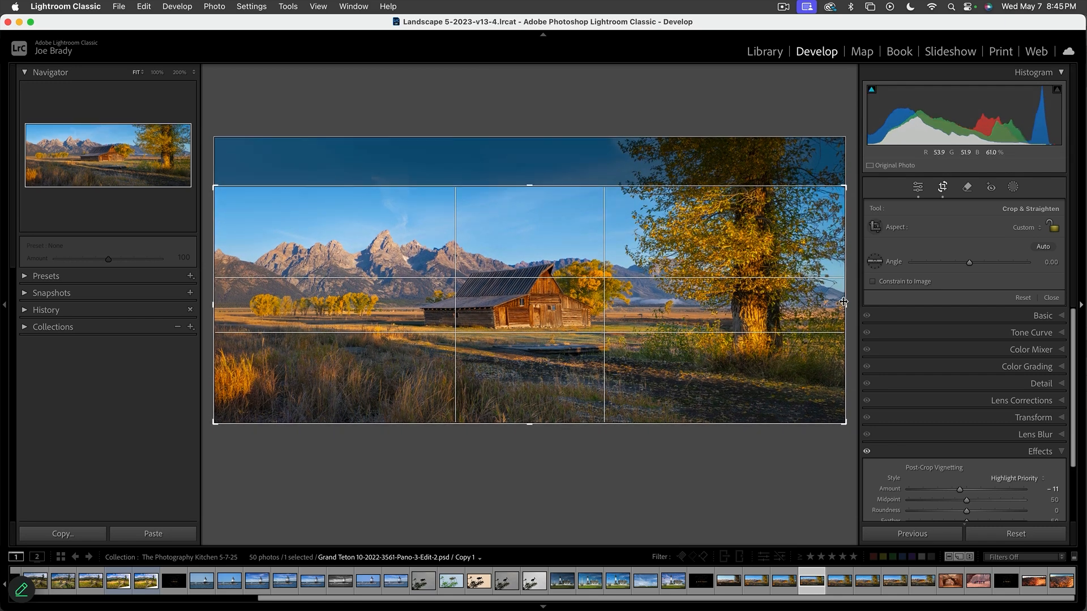
left_click_drag(215, 301, 269, 298)
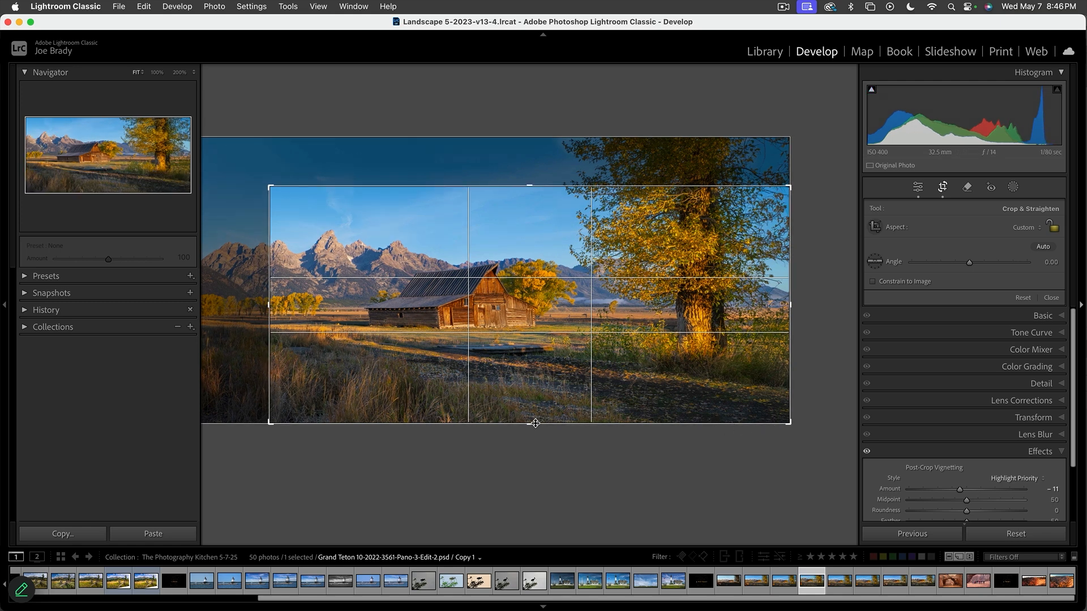
key("Return")
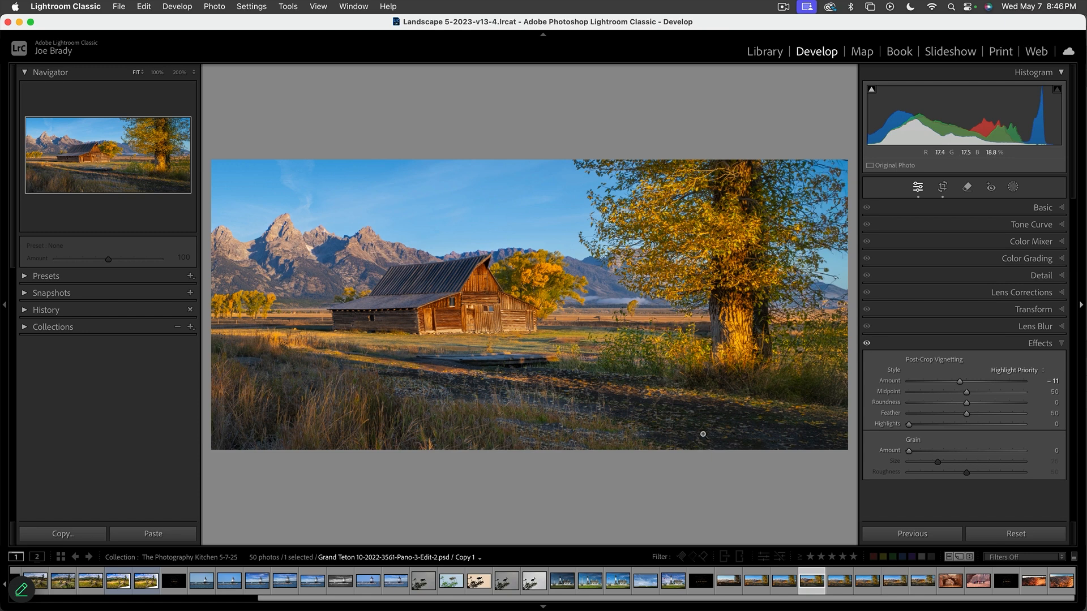
Step: Crop Copy 2 with a custom aspect, trimming both sides, much of the upper sky and a thin strip of foreground
left_click(839, 580)
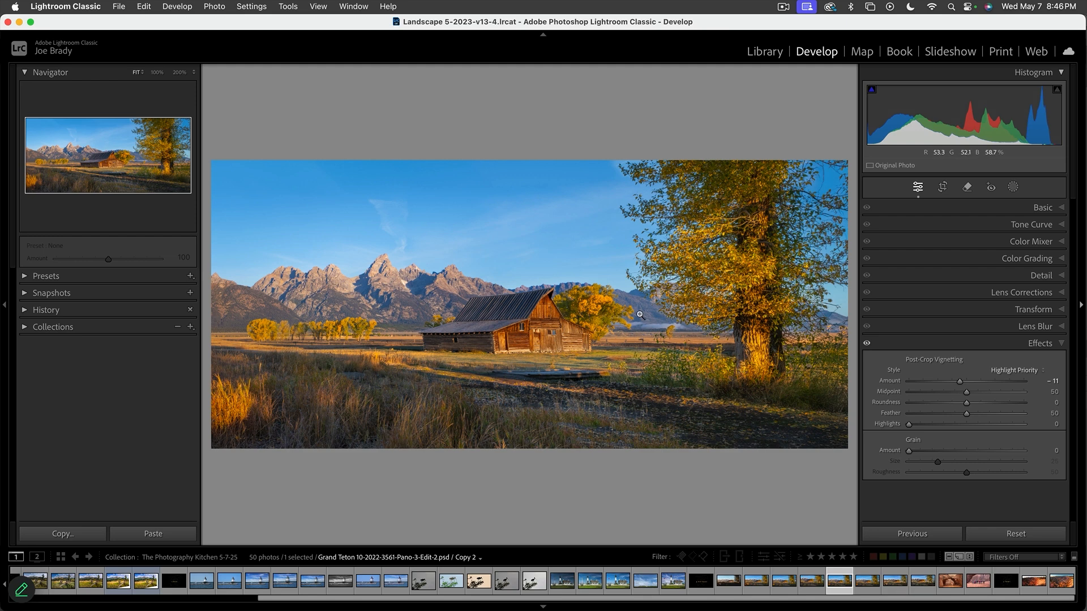
key("r")
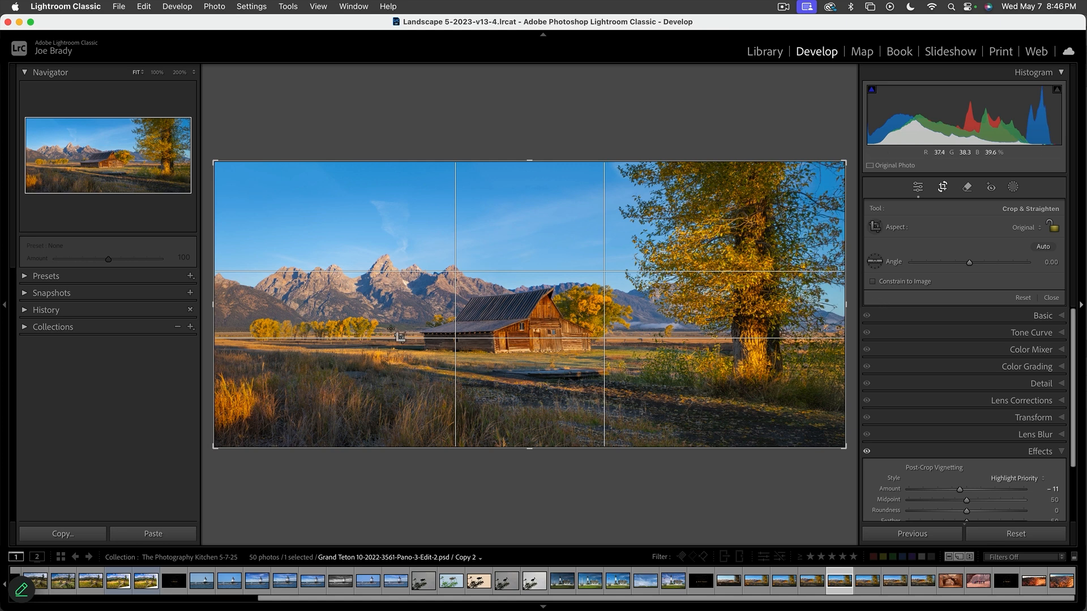
left_click_drag(214, 305, 273, 294)
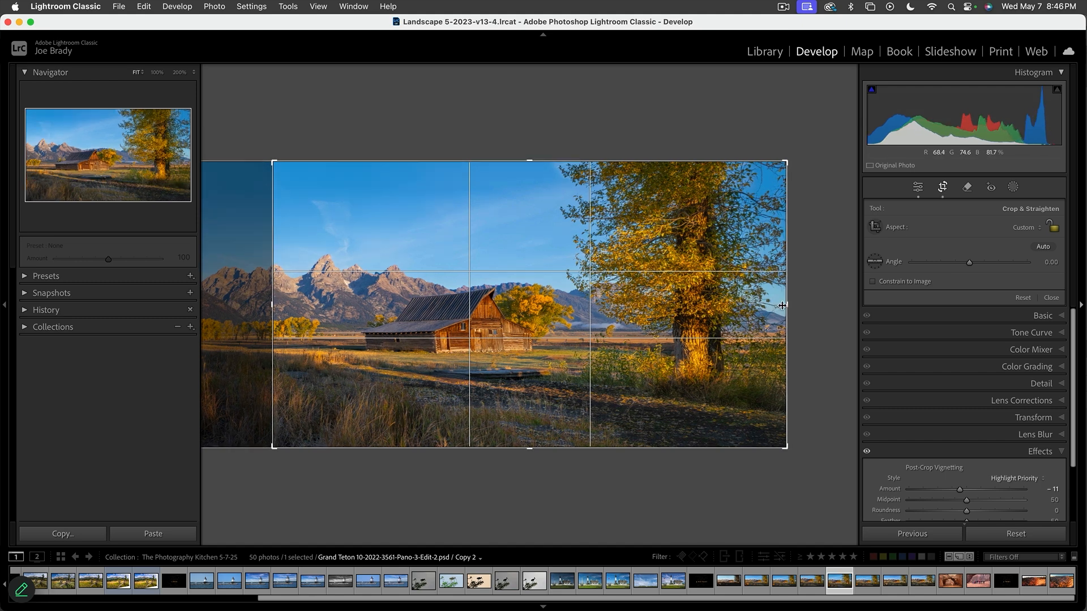
left_click_drag(782, 305, 759, 309)
left_click_drag(530, 162, 533, 187)
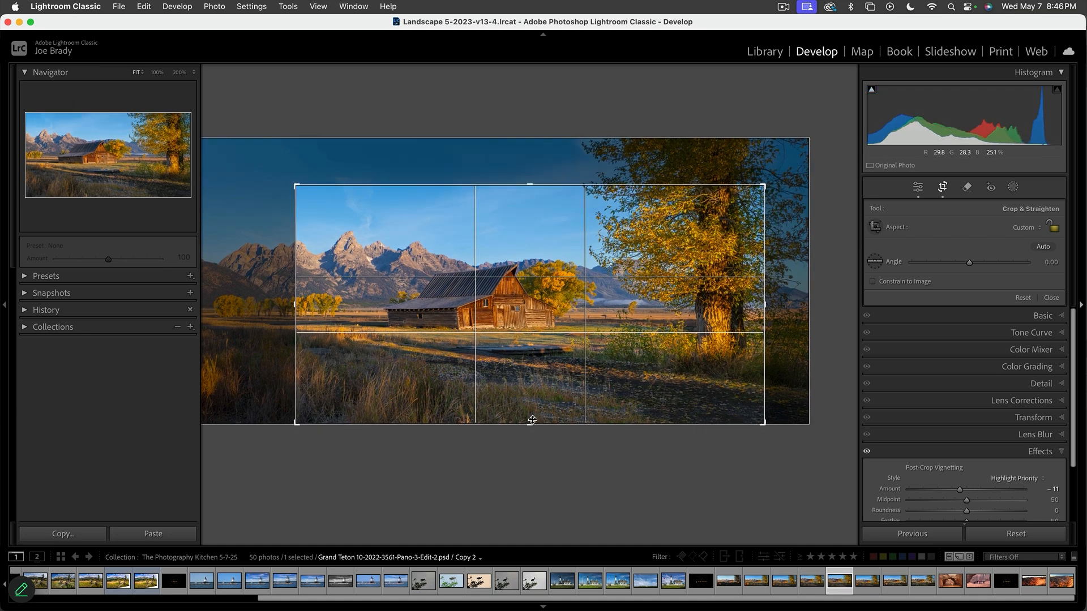
left_click_drag(532, 423, 532, 413)
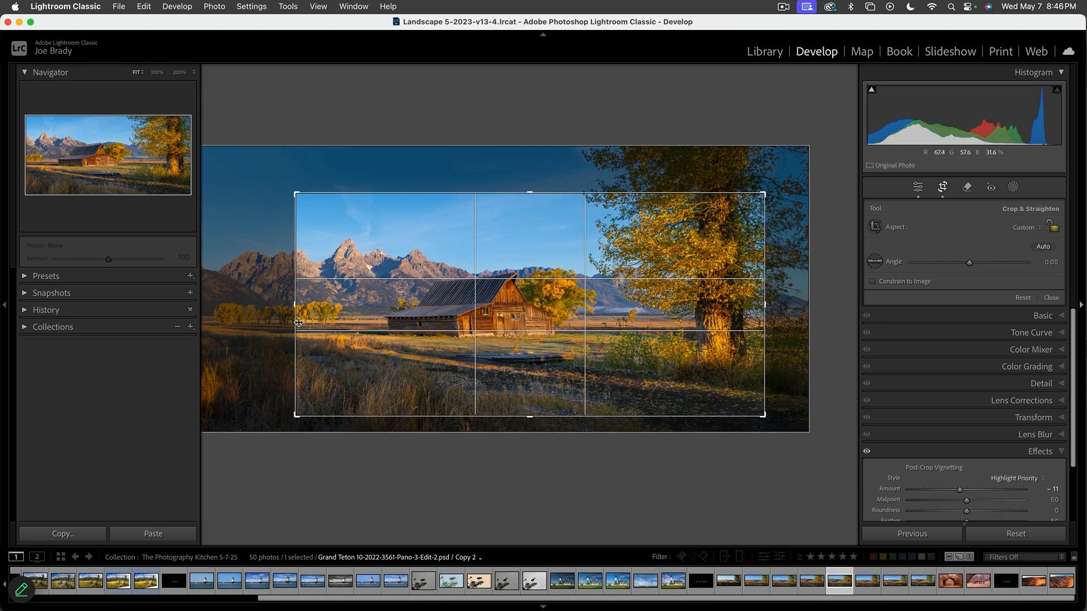
key("Return")
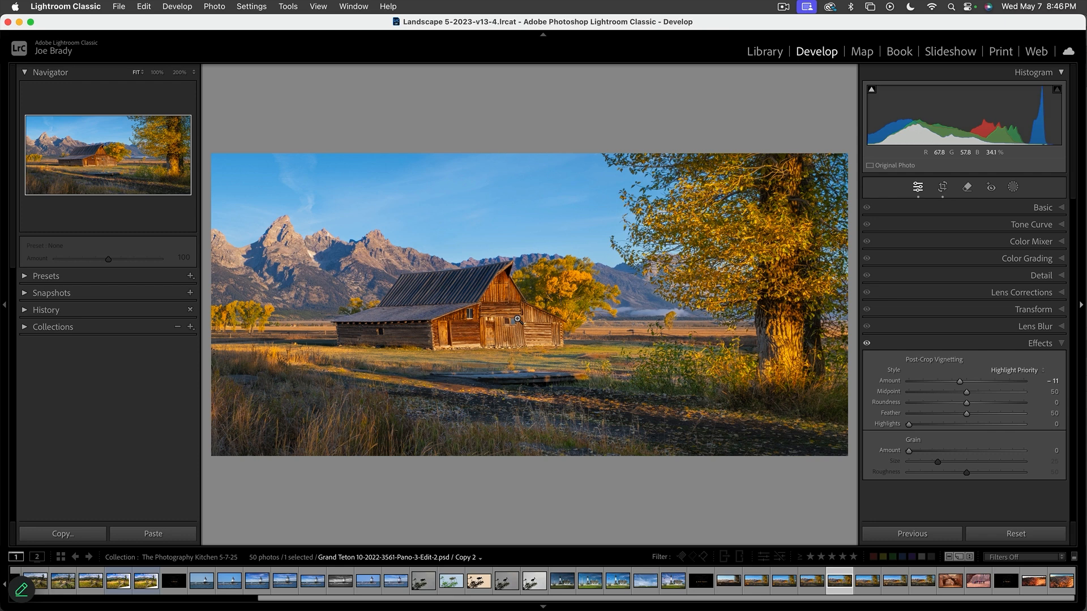
Step: Crop Copy 3 to a 3 x 1 aspect, removing mostly sky, and select it together with the other three panorama versions
key("Right")
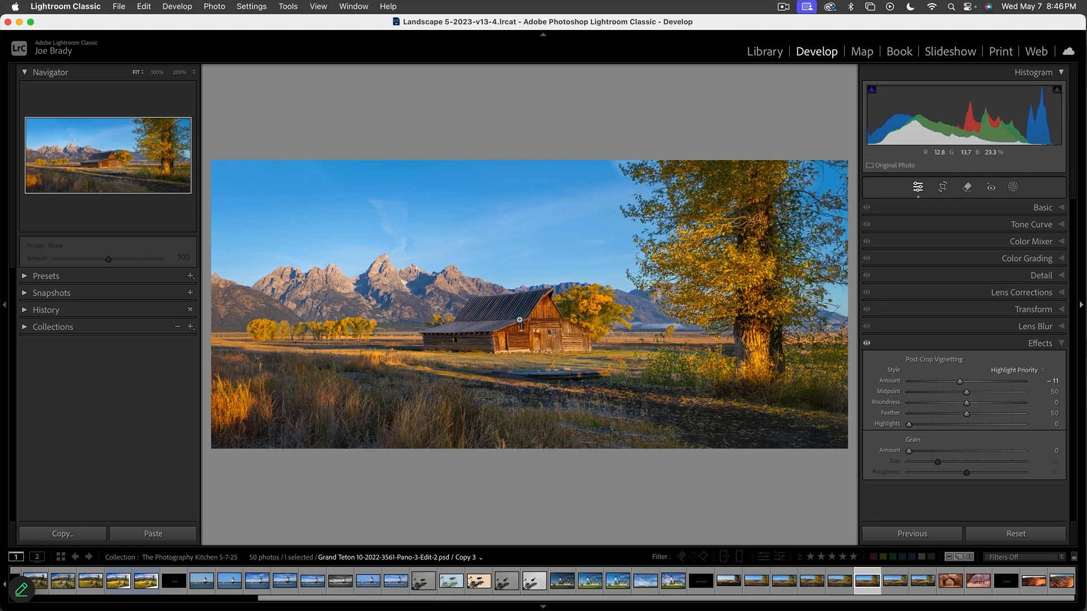
key("r")
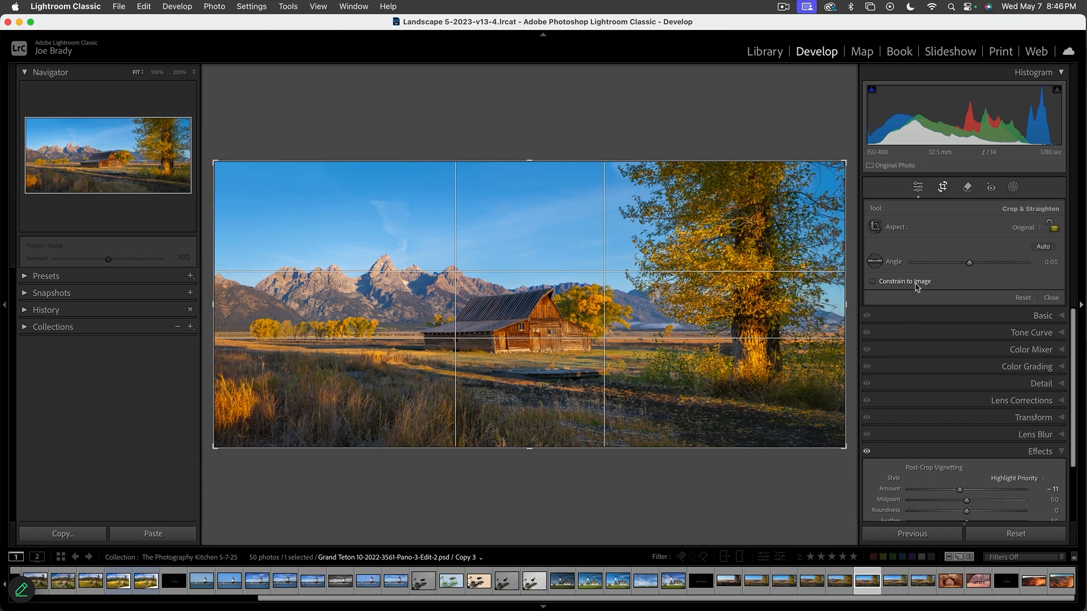
left_click(1019, 228)
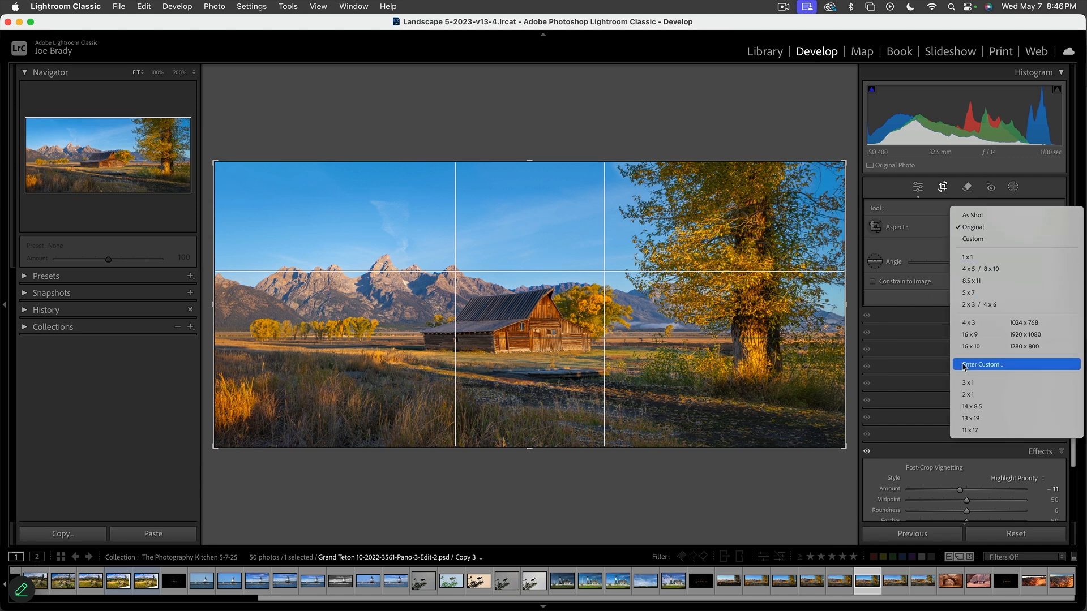
left_click(691, 365)
left_click_drag(681, 365, 678, 347)
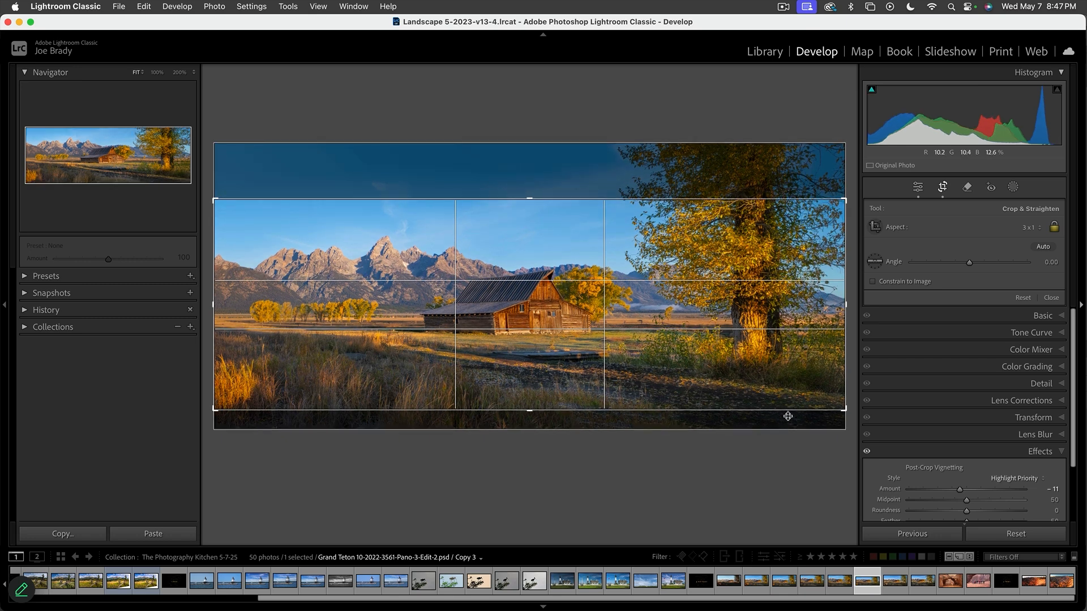
key("Return")
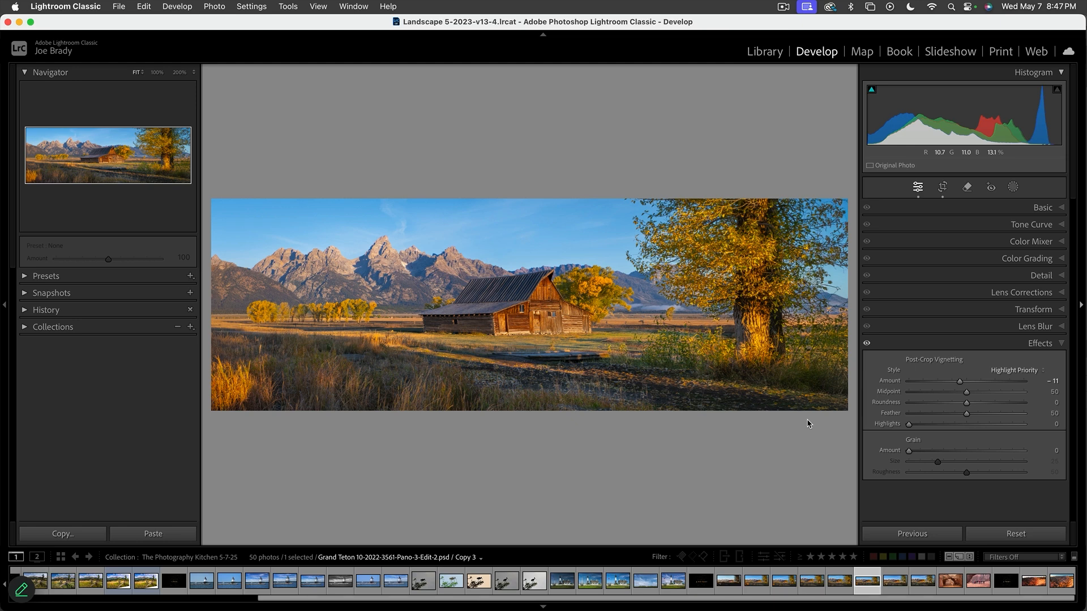
left_click(792, 582, "shift")
left_click(875, 582)
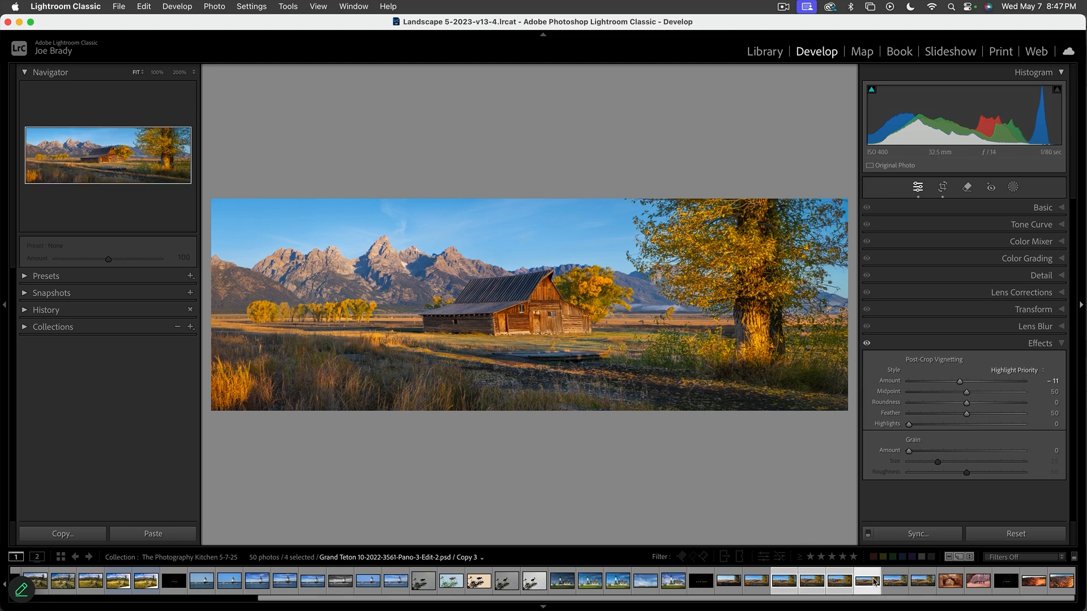
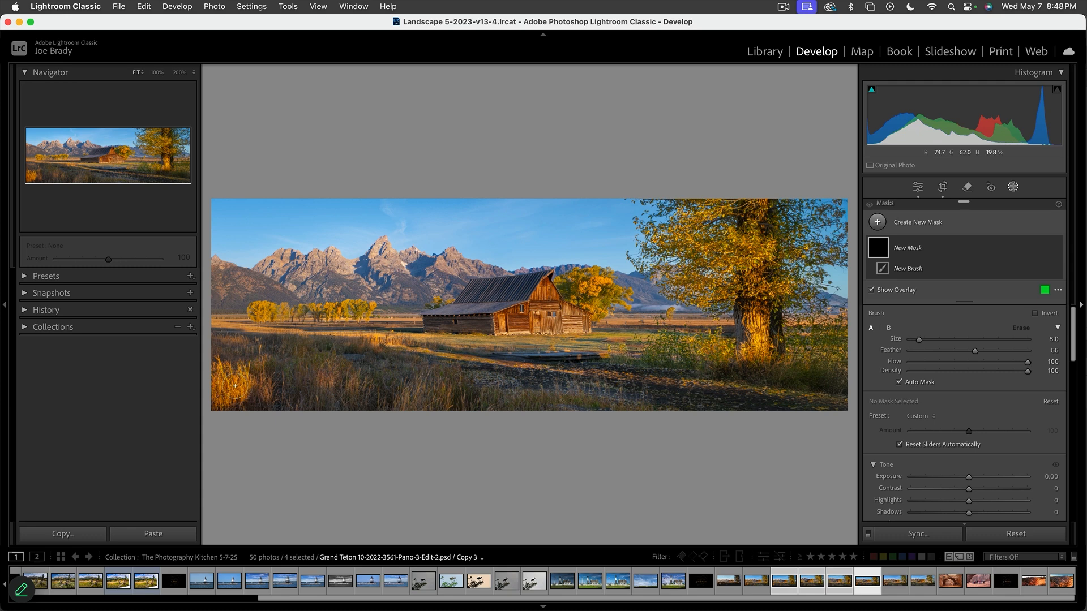
Step: Brush a size 15 mask over the bright grass in Copy 3's lower-left corner, with exposure -0.51 and saturation -39
scroll(235, 386, "up", 7)
mouse_move(231, 389)
left_mouse_down()
mouse_move(227, 374)
mouse_move(266, 378)
mouse_move(249, 397)
left_mouse_up()
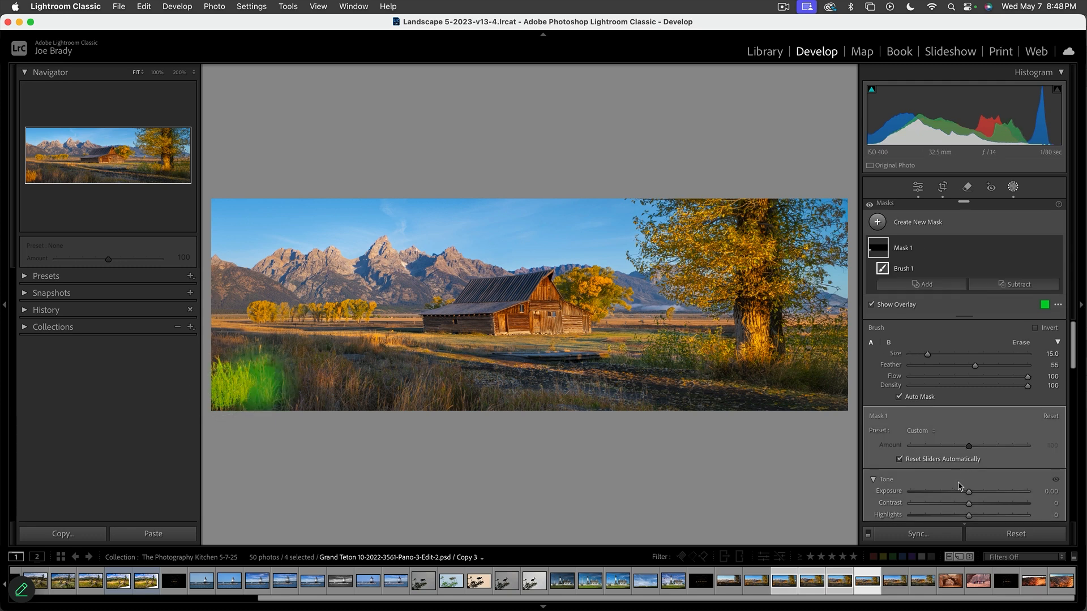
left_click_drag(959, 485, 955, 491)
scroll(989, 486, "down", 3)
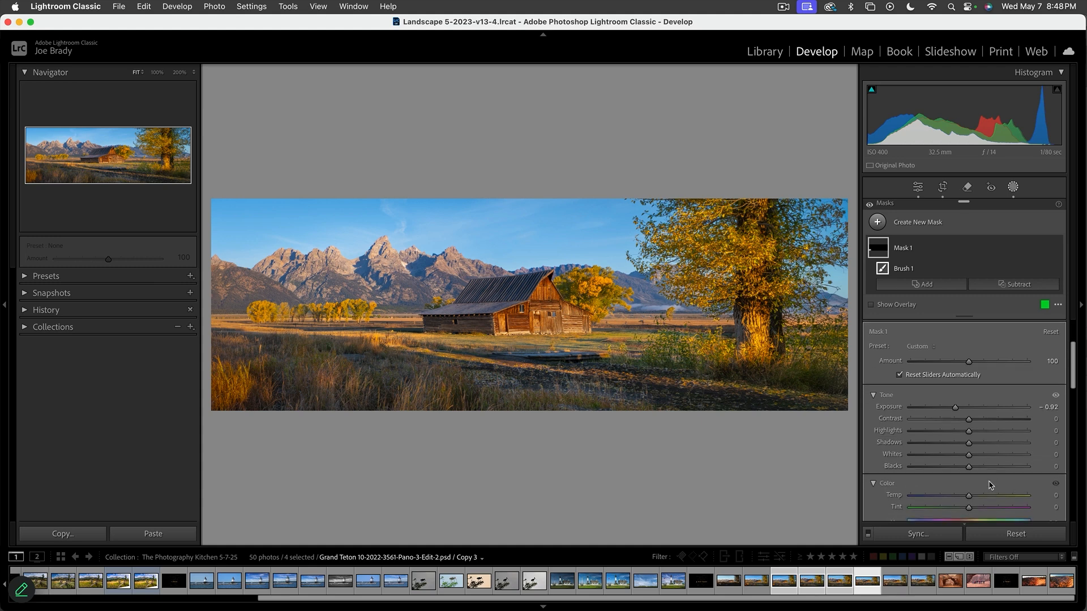
scroll(971, 494, "down", 3)
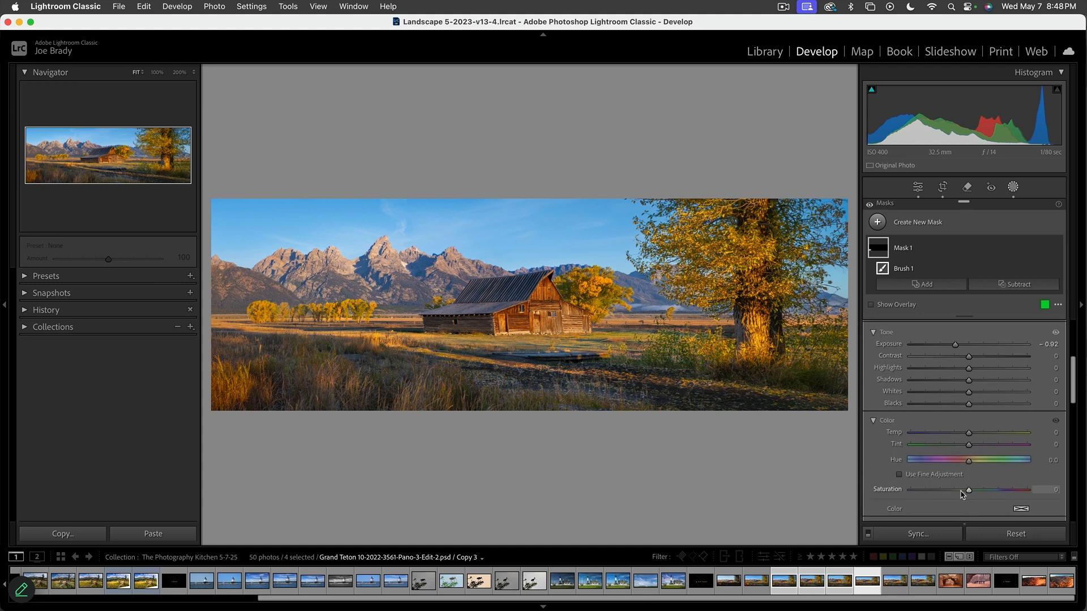
left_click(961, 491)
left_click_drag(957, 347, 962, 351)
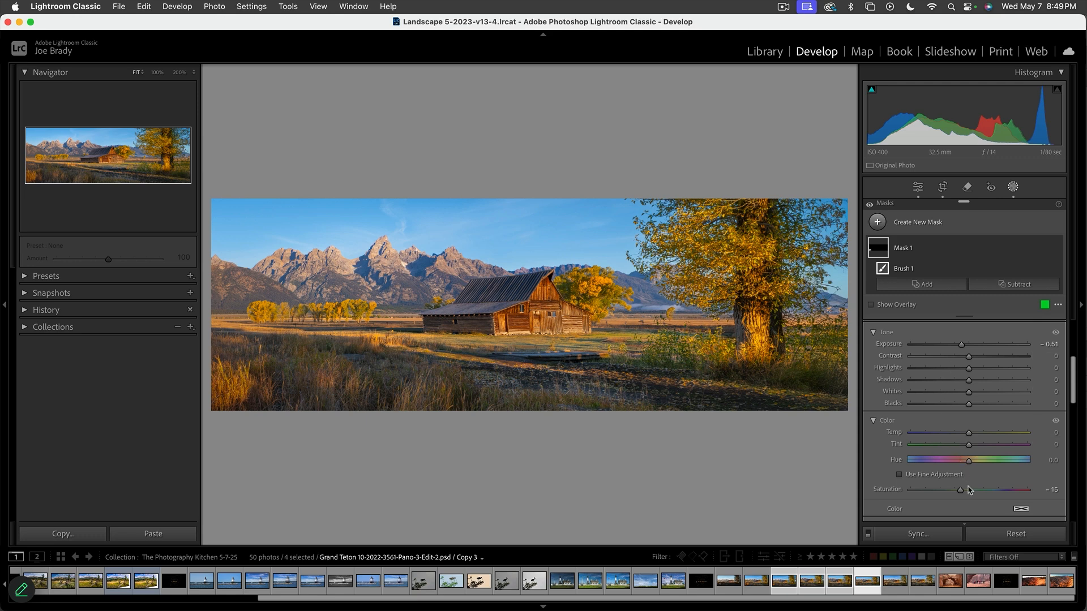
scroll(949, 476, "up", 1)
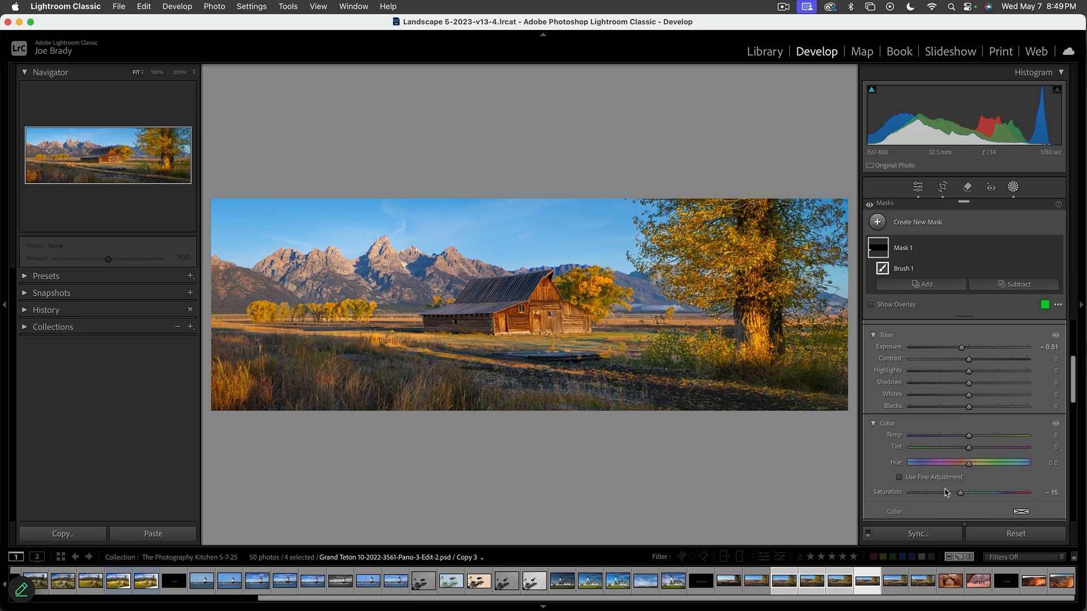
left_click(945, 490)
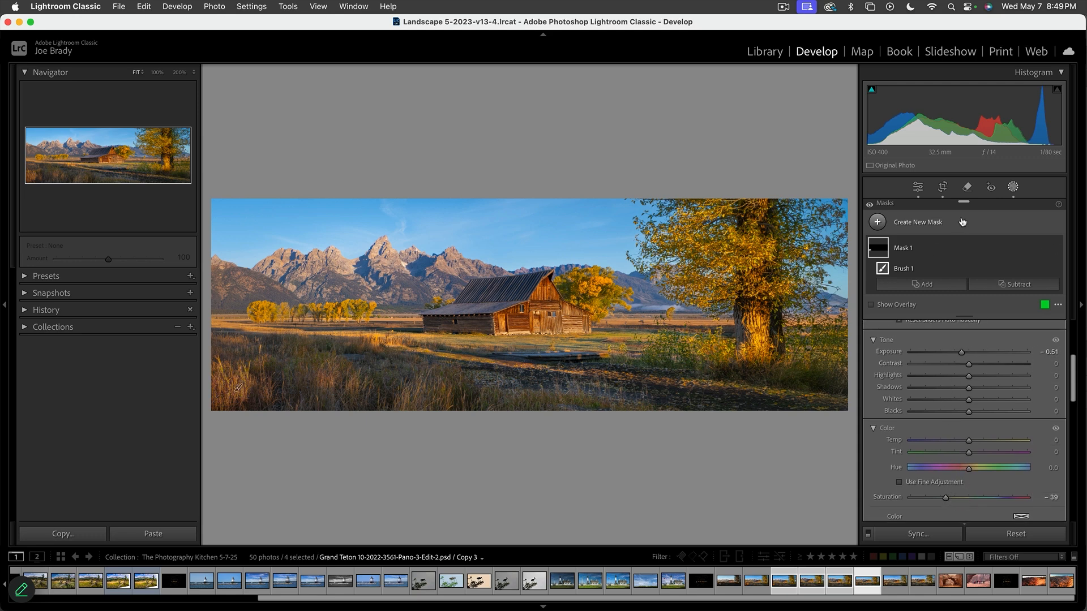
Step: Compare the four selected panorama versions in full screen, flipping back and forth between the Copy 1 and Copy 2 crops
key("f")
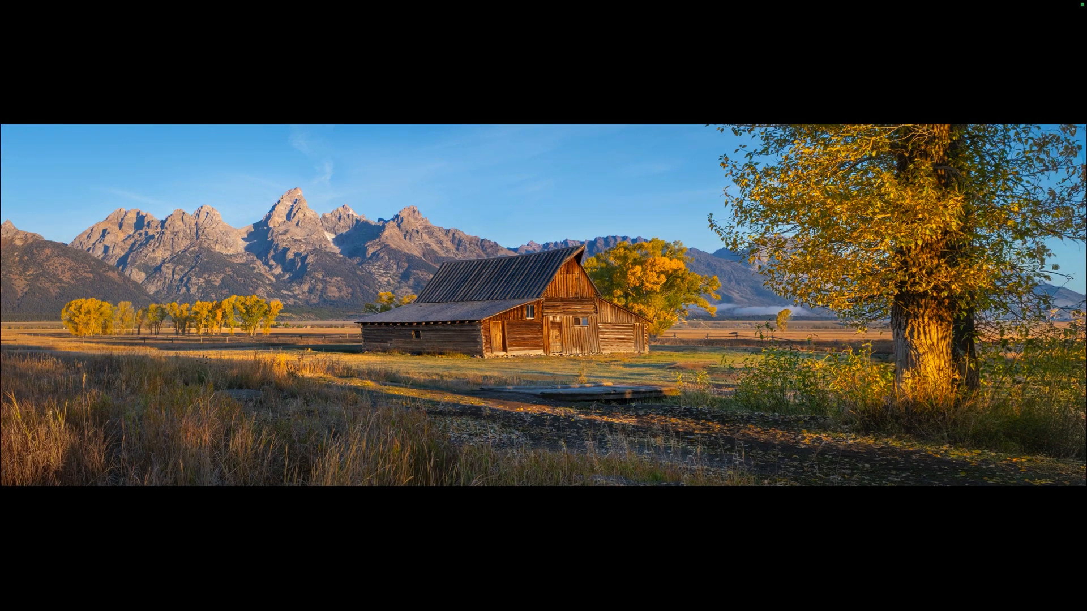
key("Right")
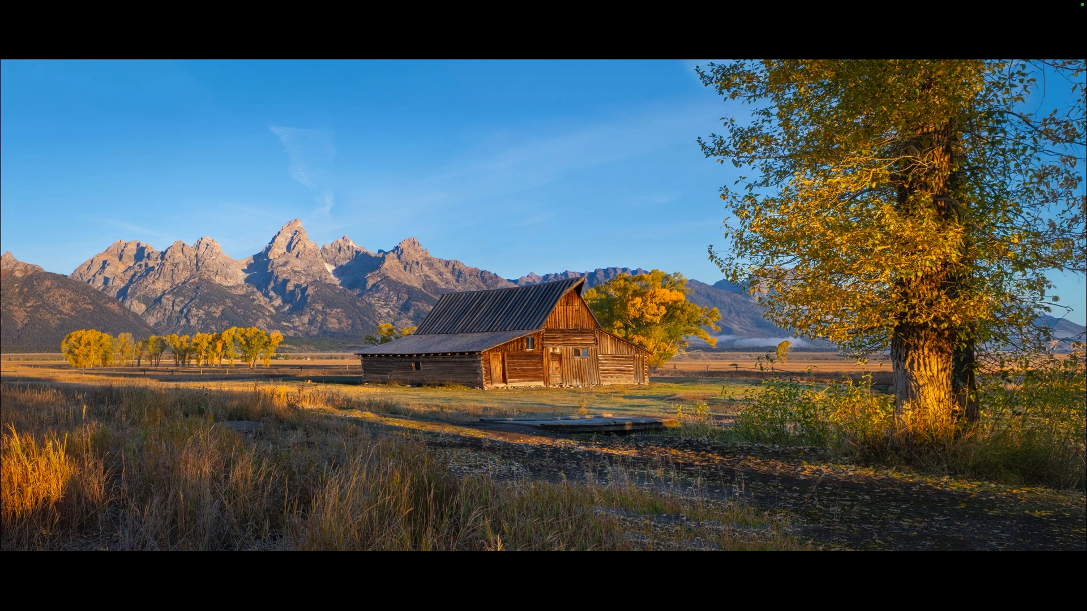
key("Right")
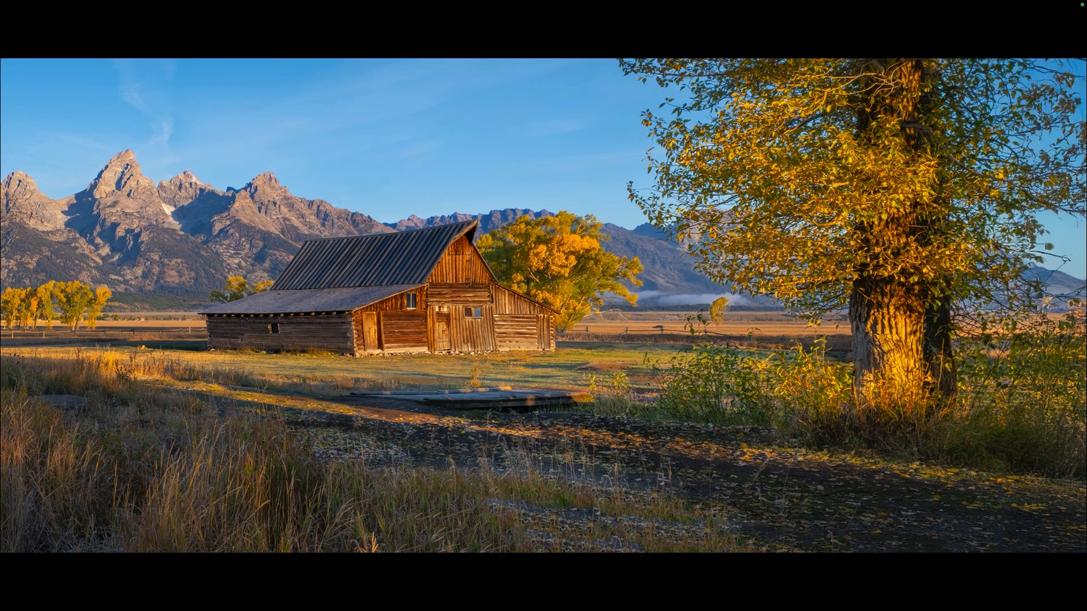
key("Right")
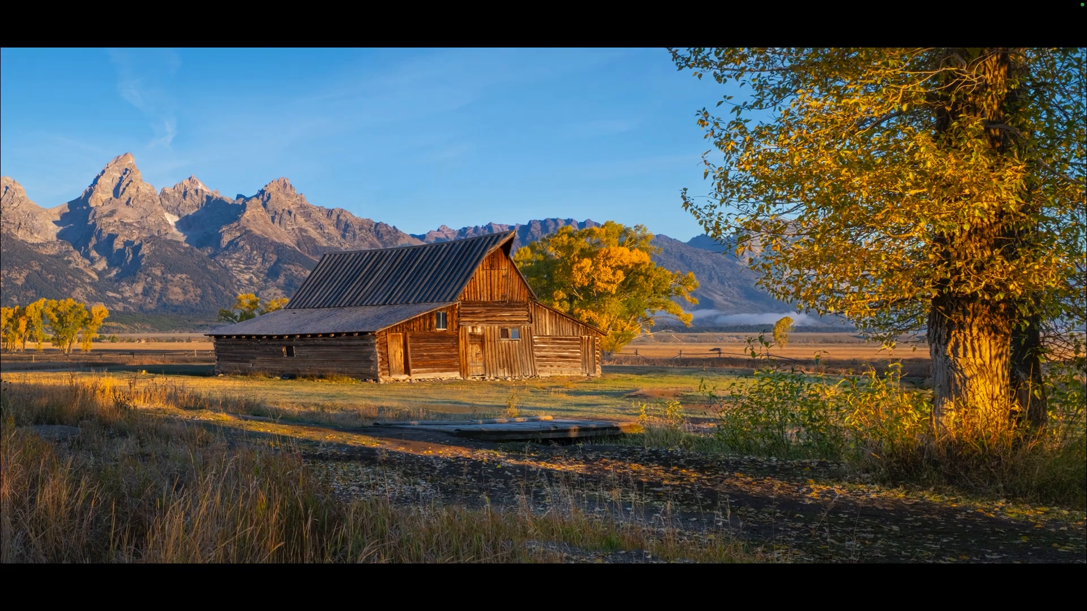
key("Right")
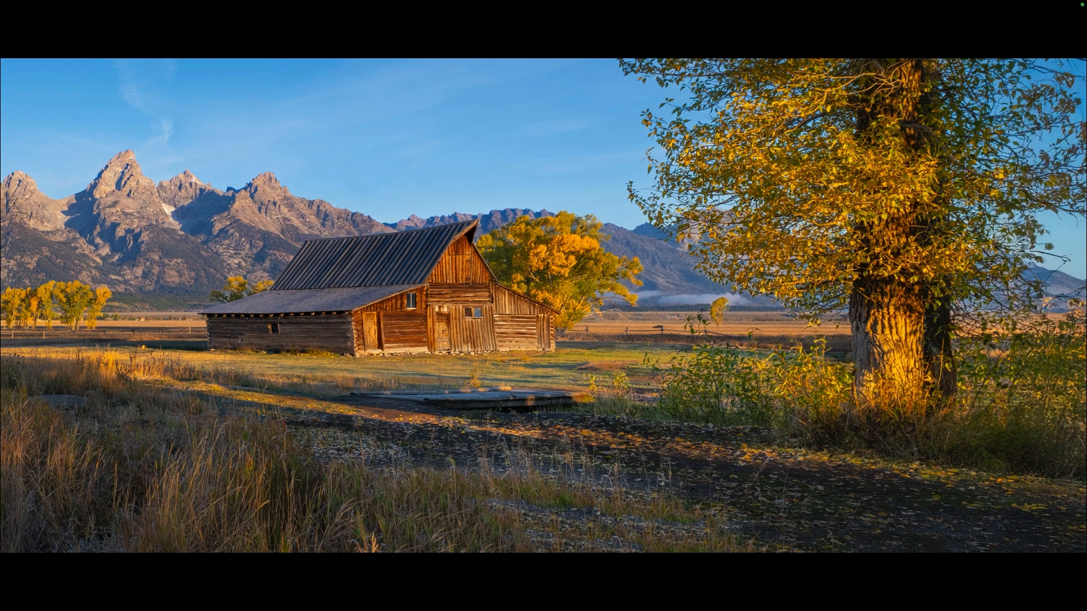
key("Left")
key("Right")
key("Right")
key("Left")
key("Left")
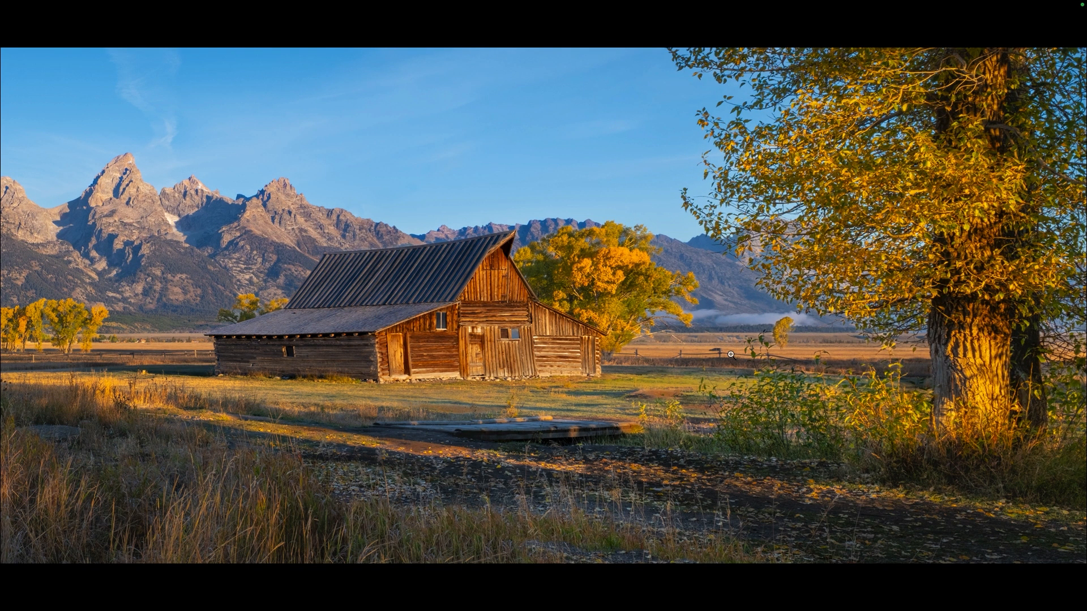
key("Right")
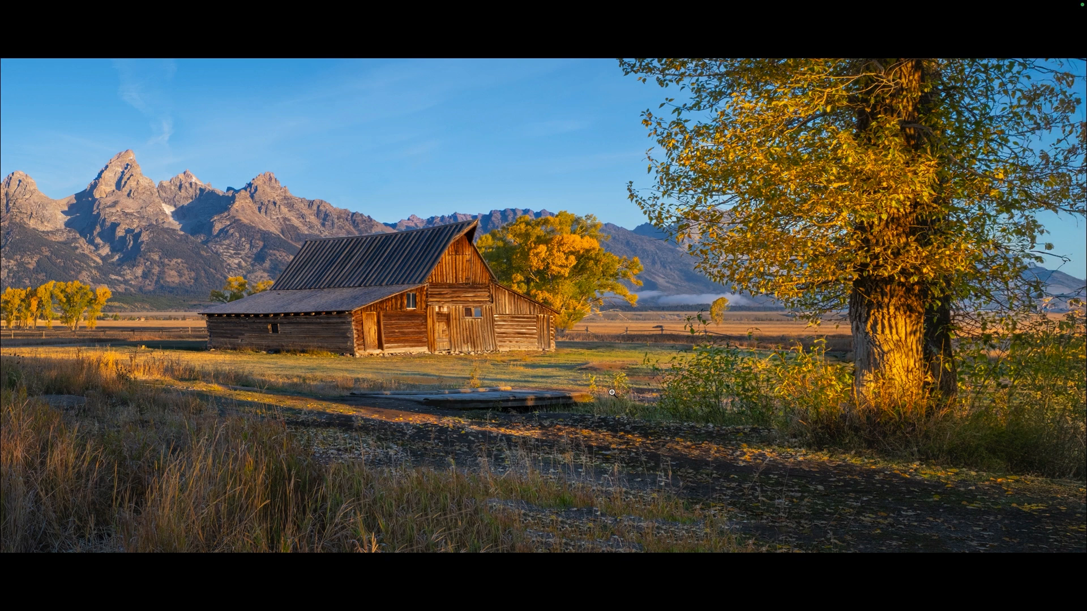
key("f")
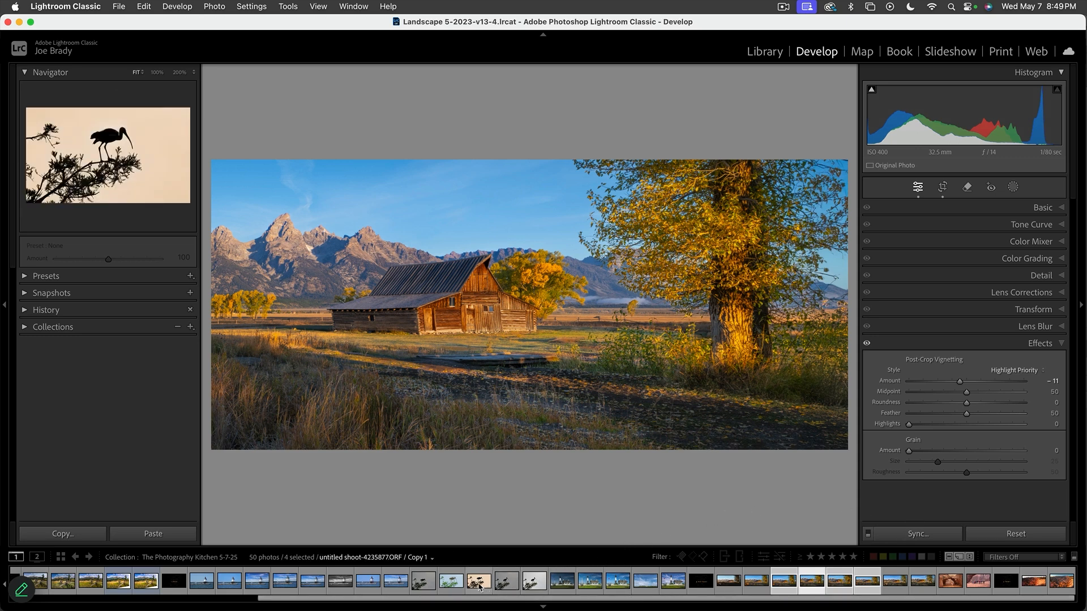
Step: Select untitled shoot-4235876.ORF and untitled shoot-4235877.ORF and flip between them to compare the ibis's pose
left_click(506, 586)
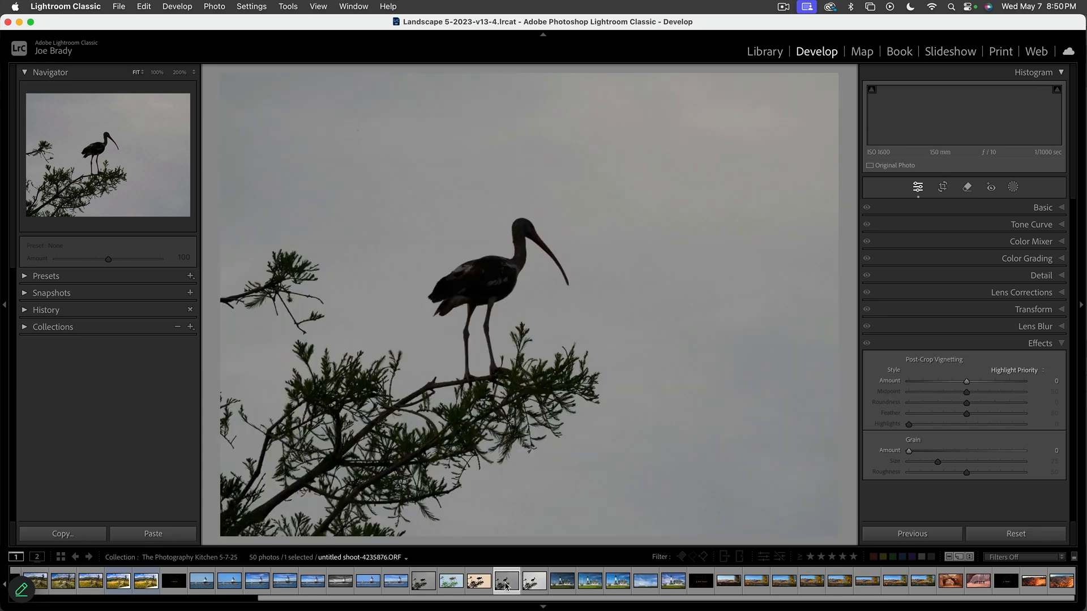
left_click(427, 586, "super")
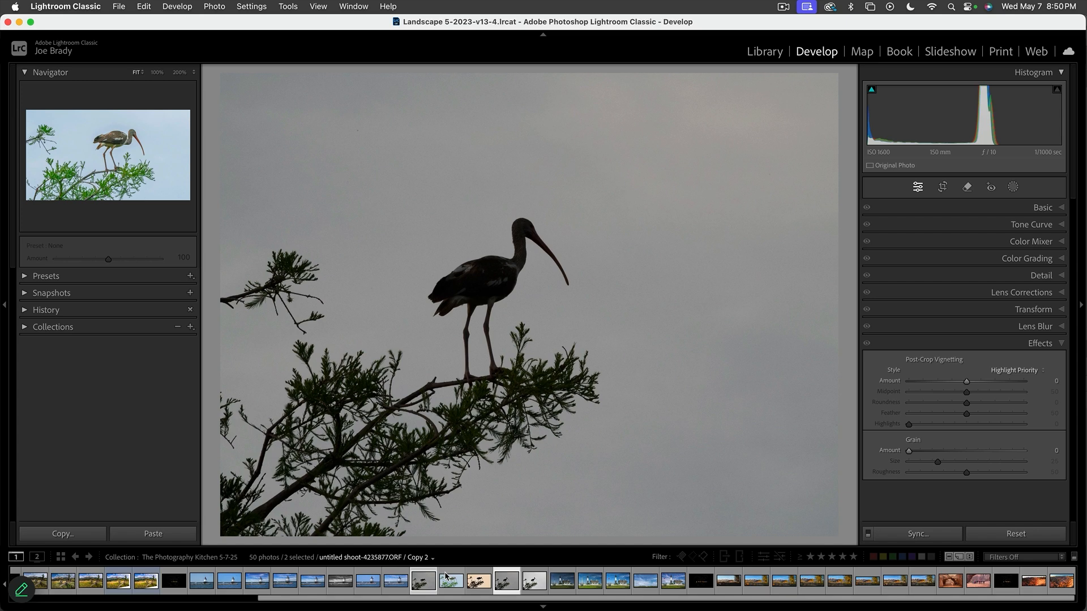
key("Left")
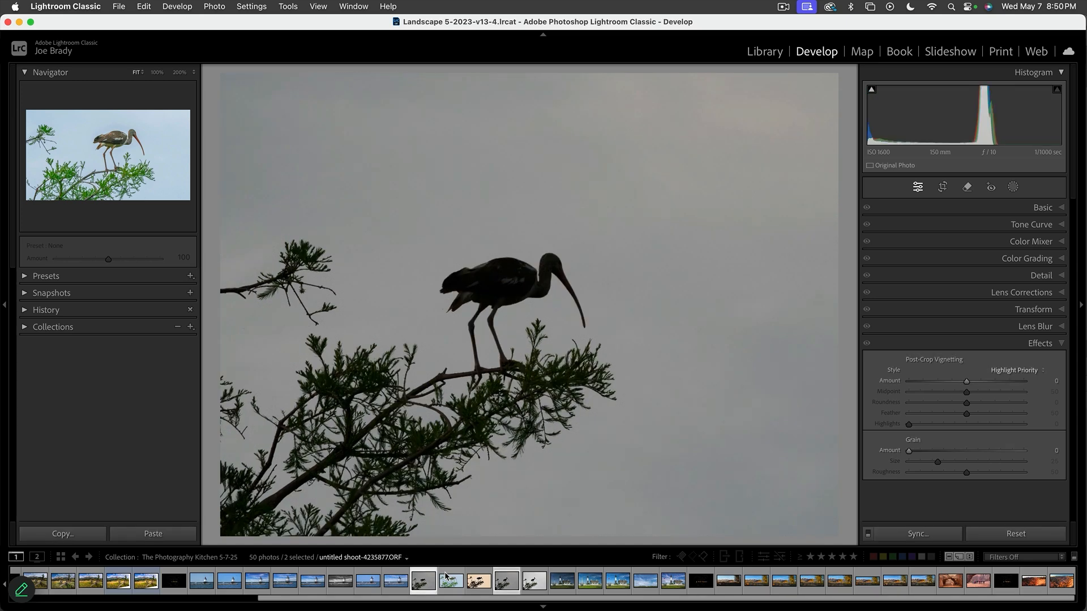
key("Right")
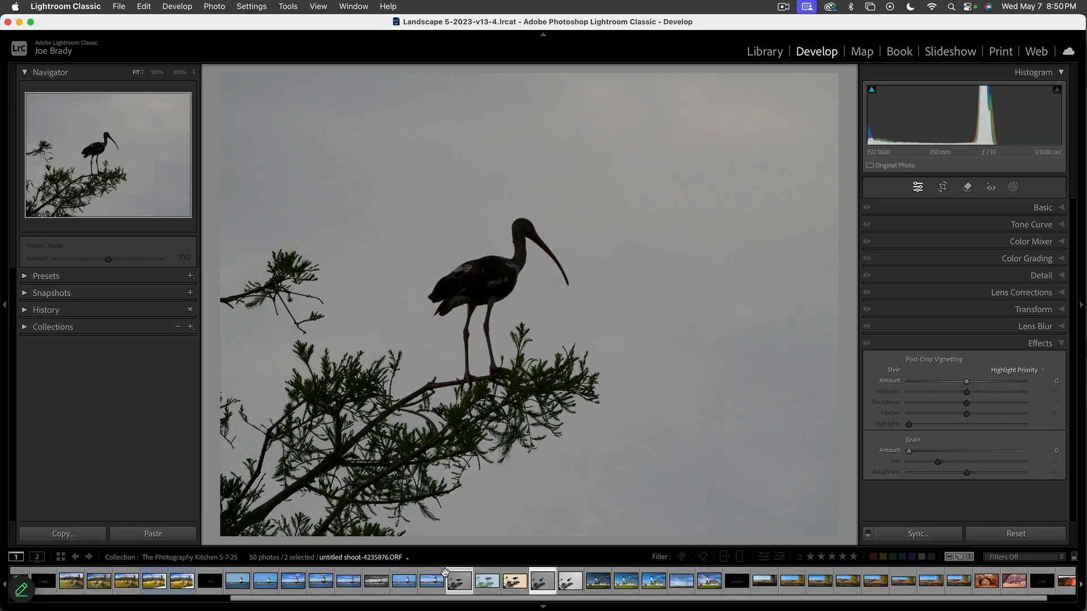
key("Left")
key("Right")
key("Left")
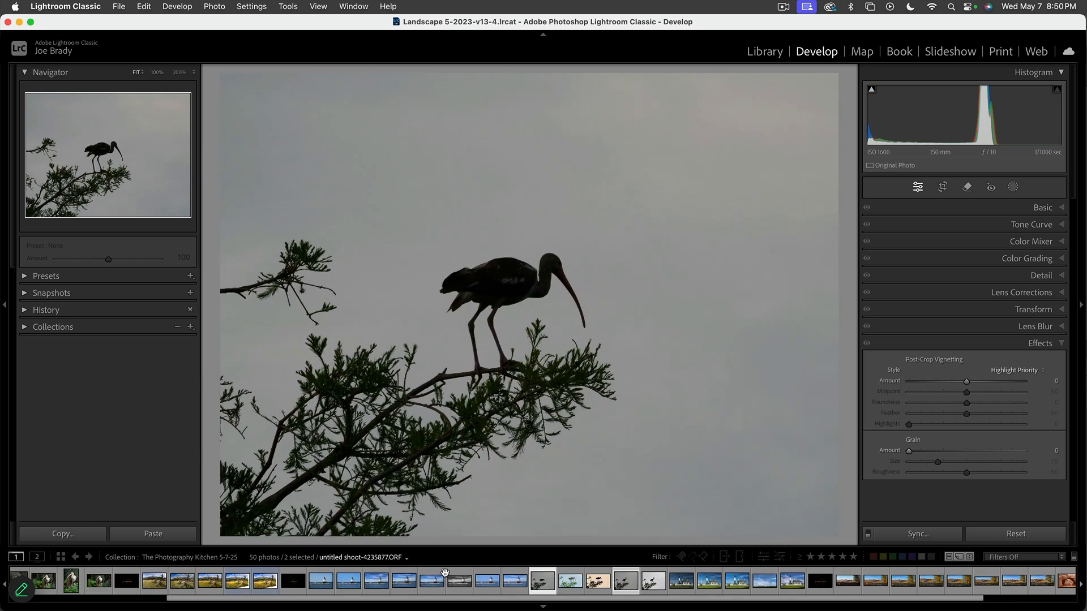
key("Right")
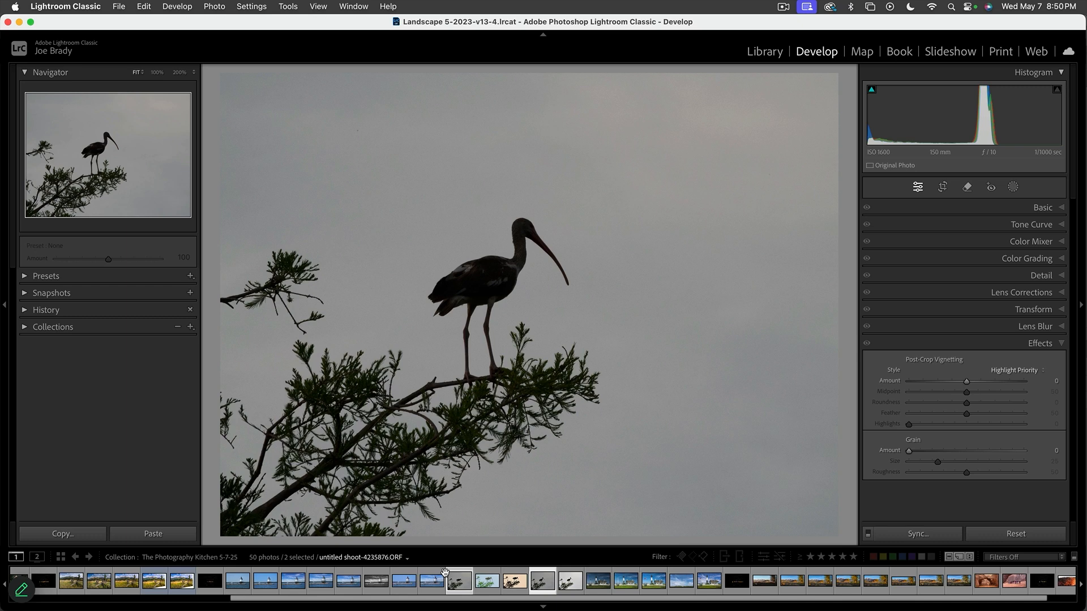
key("Left")
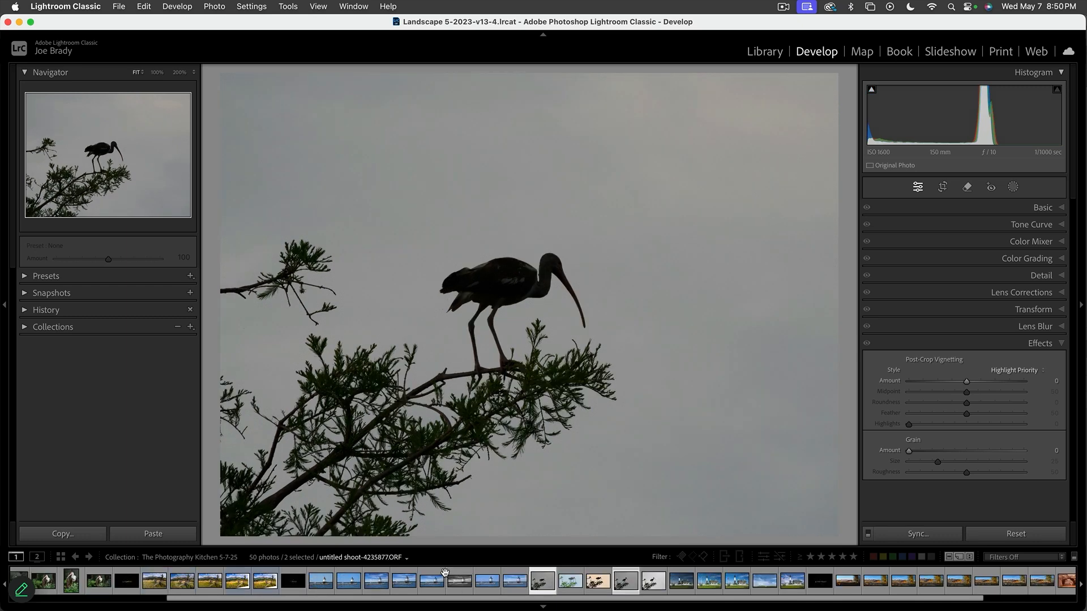
key("Right")
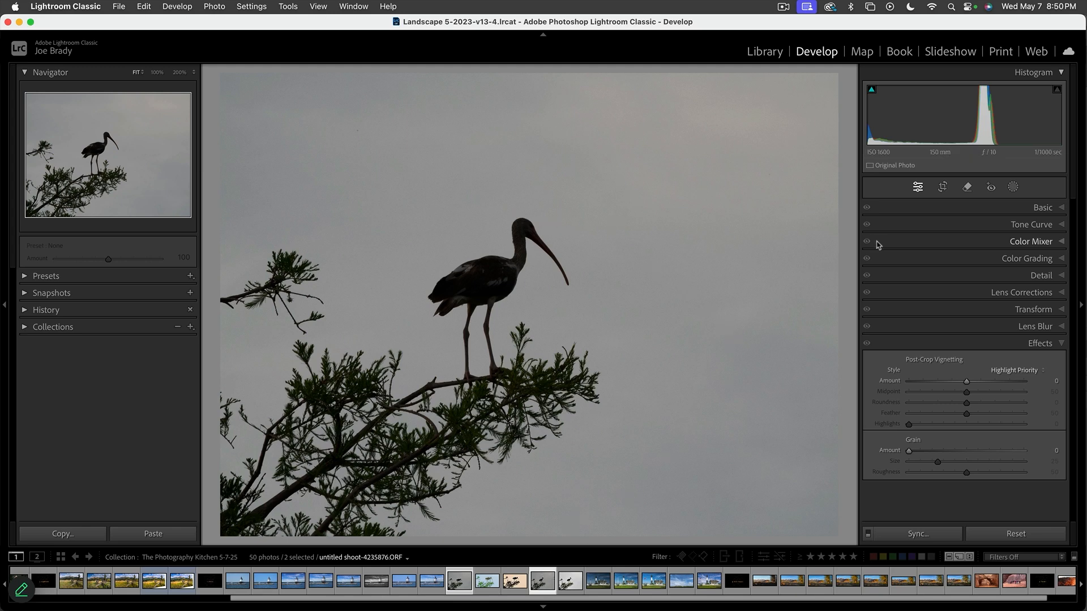
Step: Cycle the photo info overlay on the ibis image to show camera model, exposure settings and lens
key("i")
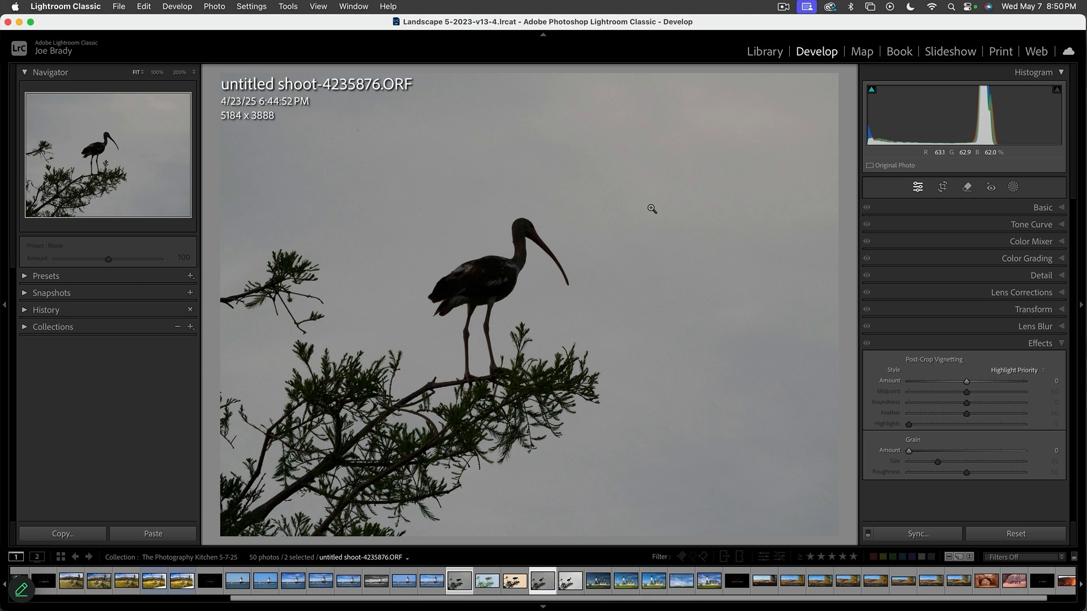
key("i")
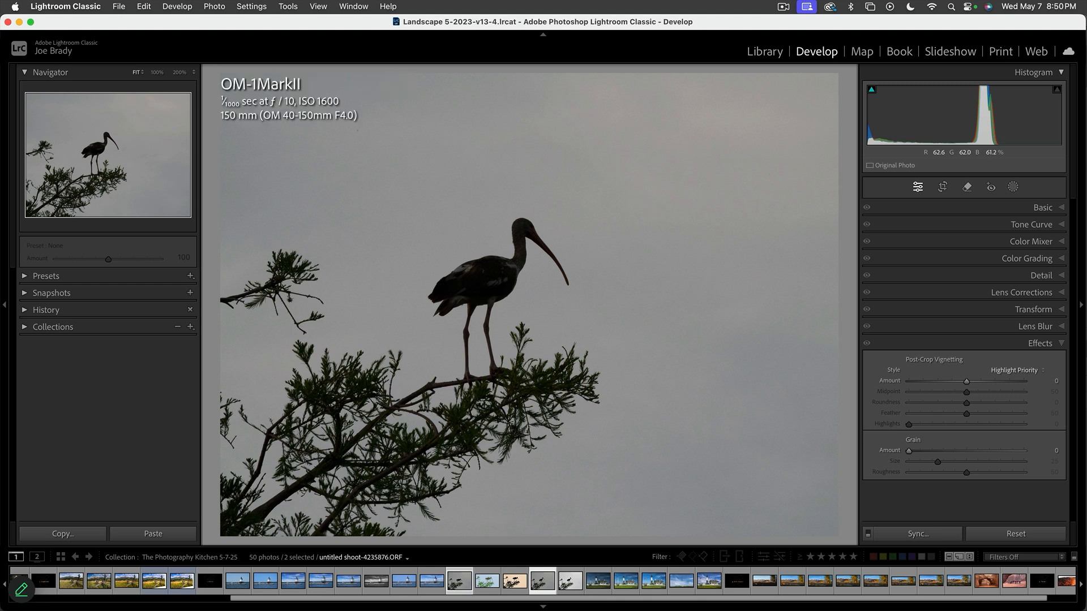
key("i")
key("i")
key("i")
Step: Set the ibis photo's overall exposure to +0.05, and mask the sky with exposure 0.84 and temperature -16
left_click(1043, 208)
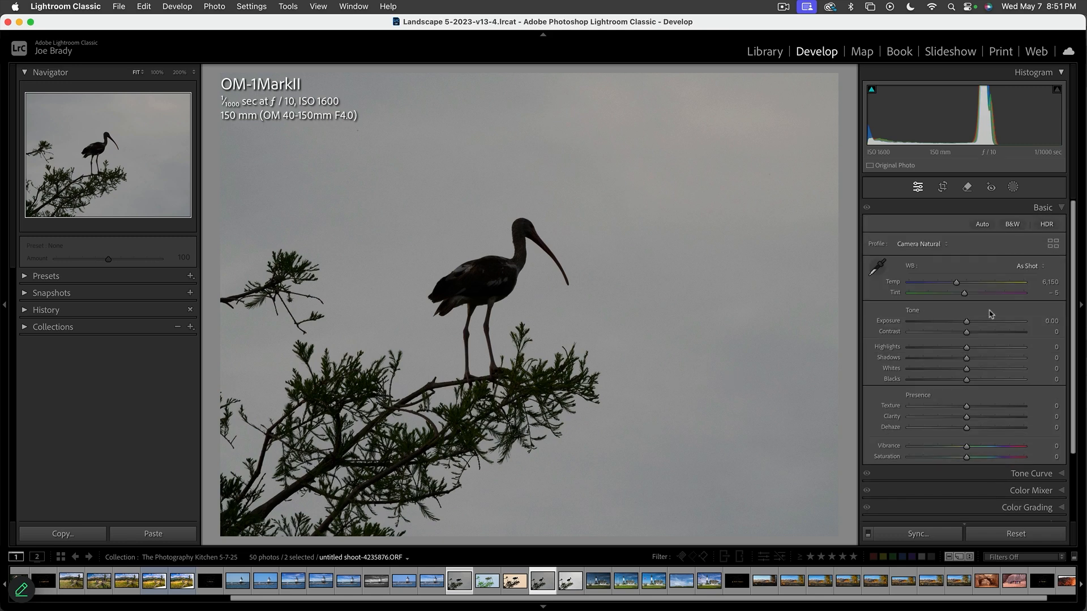
mouse_move(966, 321)
left_mouse_down()
mouse_move(998, 321)
mouse_move(957, 321)
mouse_move(968, 323)
left_mouse_up()
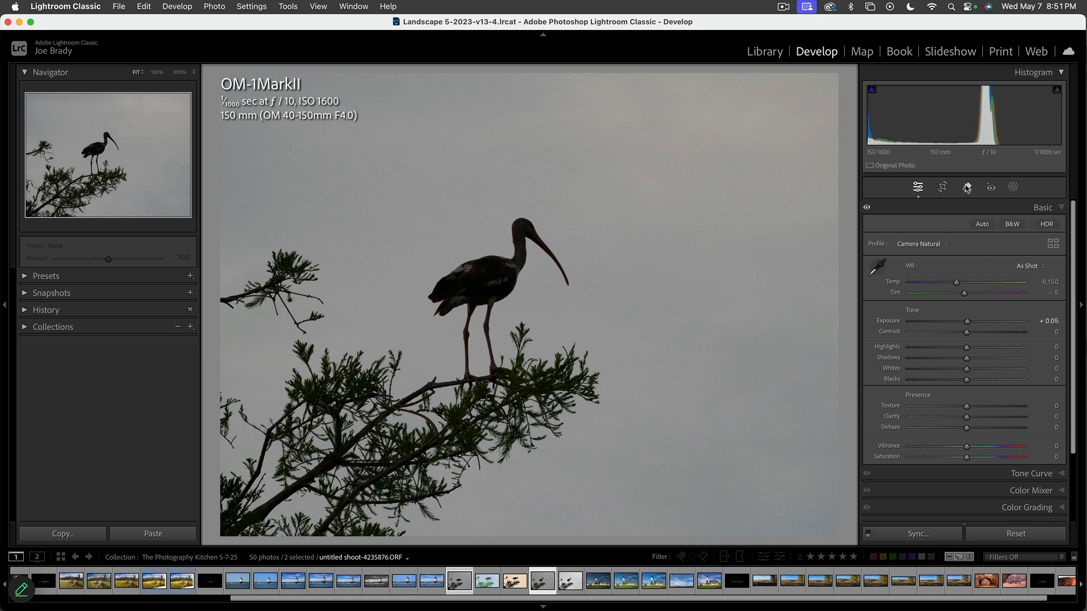
left_click(1013, 187)
left_click(964, 236)
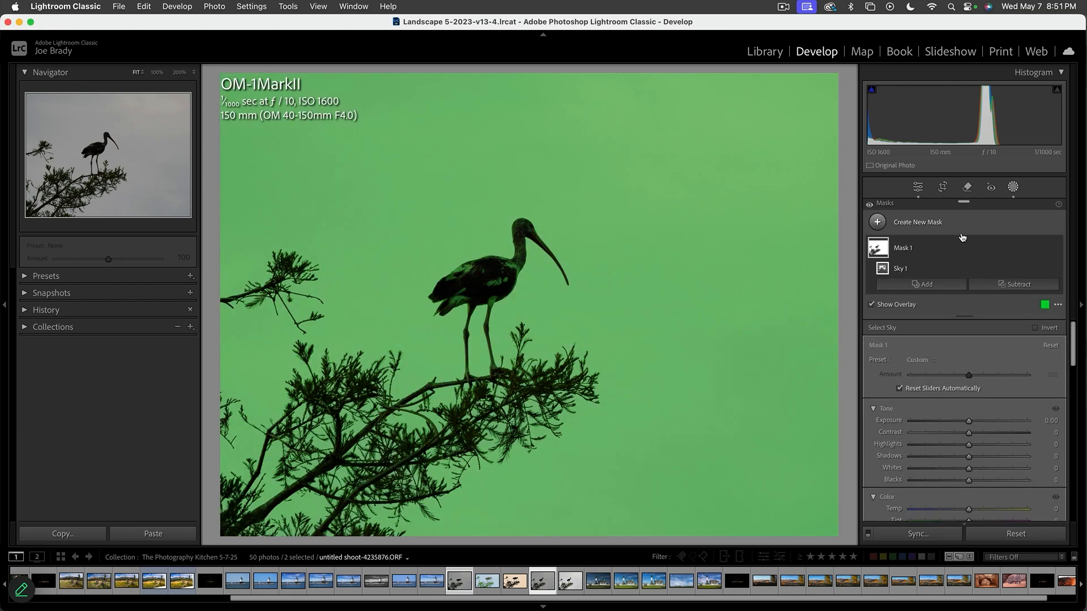
left_click_drag(965, 419, 981, 423)
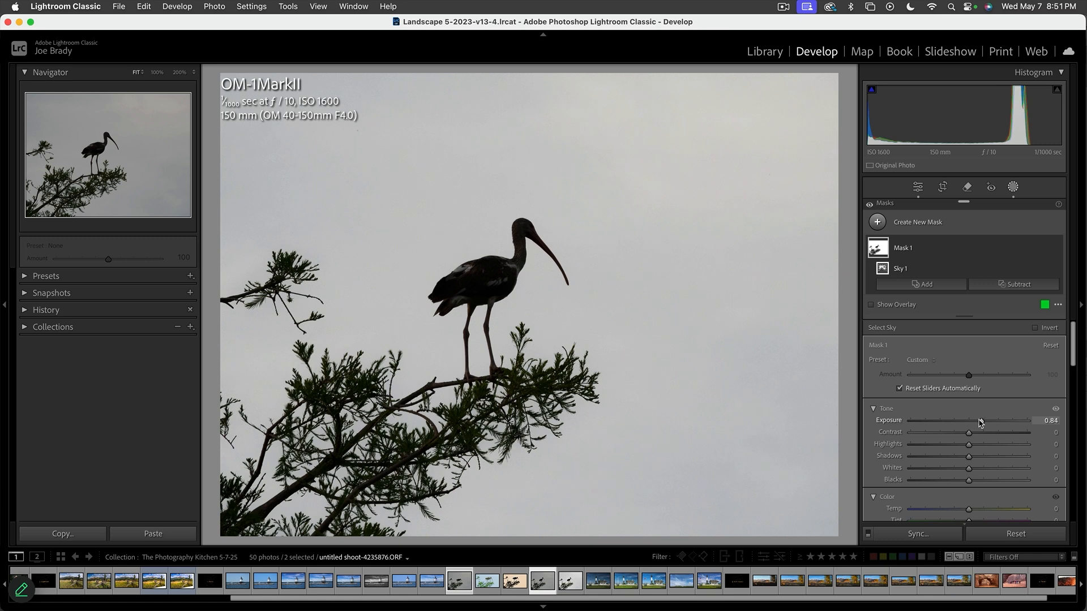
left_click_drag(969, 508, 960, 513)
scroll(996, 430, "down", 1)
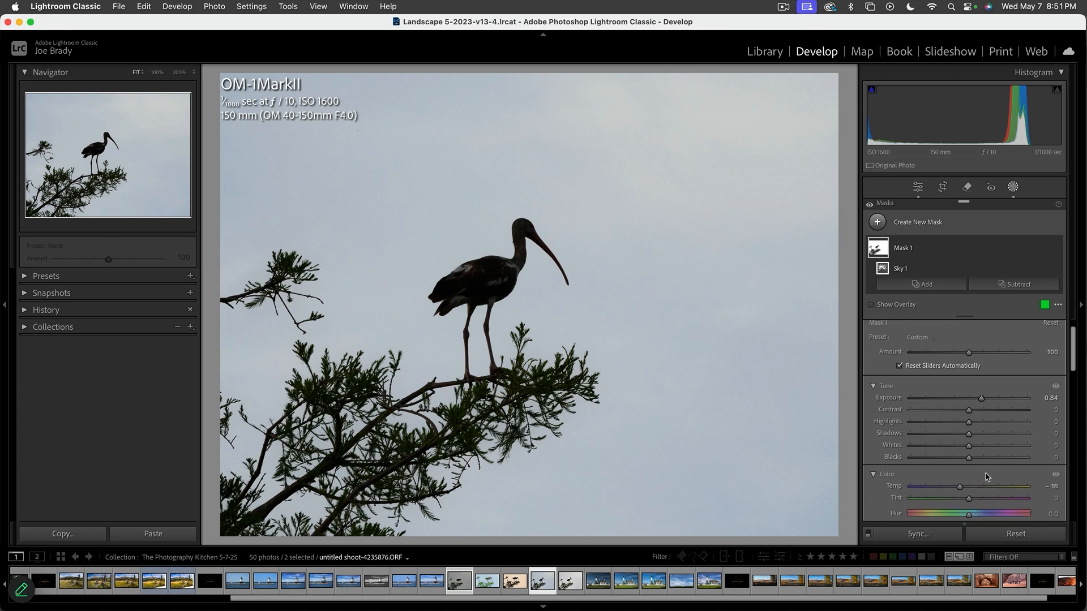
Step: Duplicate and invert the sky mask to cover the bird and branches, with exposure -0.46, reduced highlights and saturation -41
mouse_move(1041, 251)
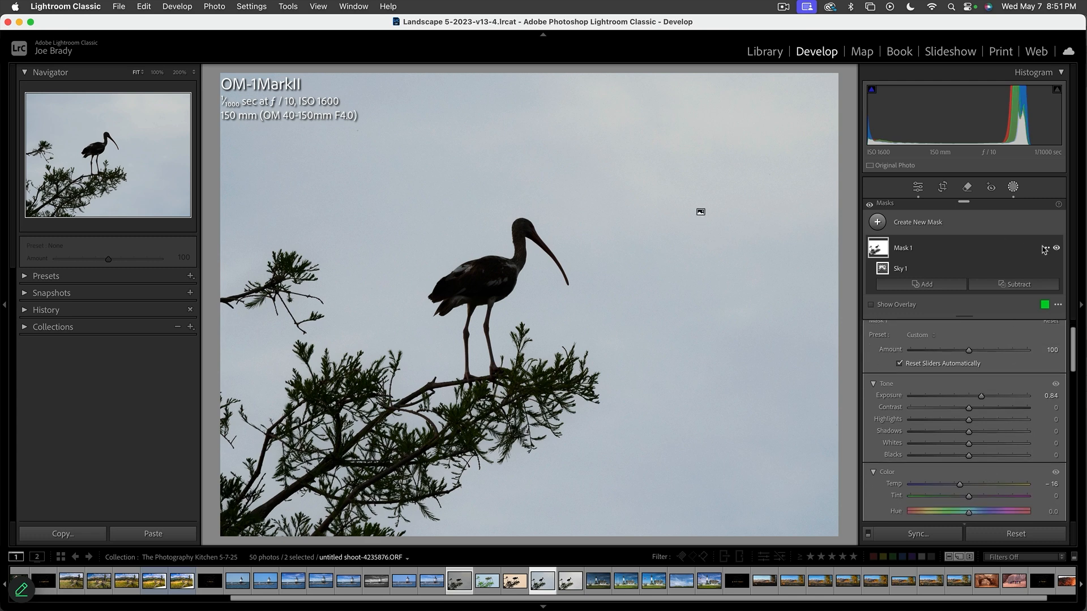
left_click(1045, 249)
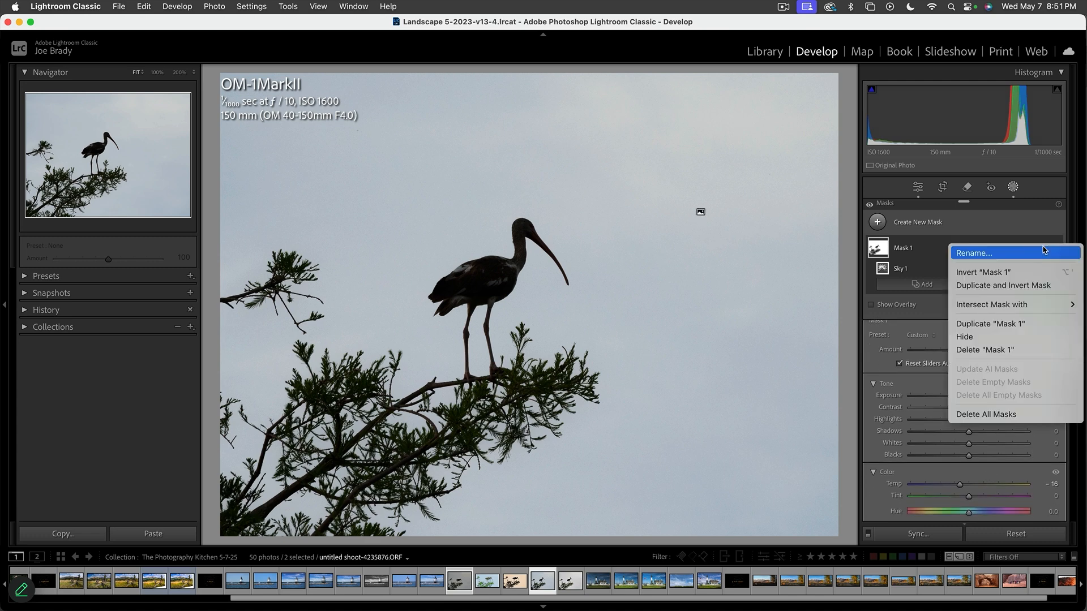
left_click(1042, 286)
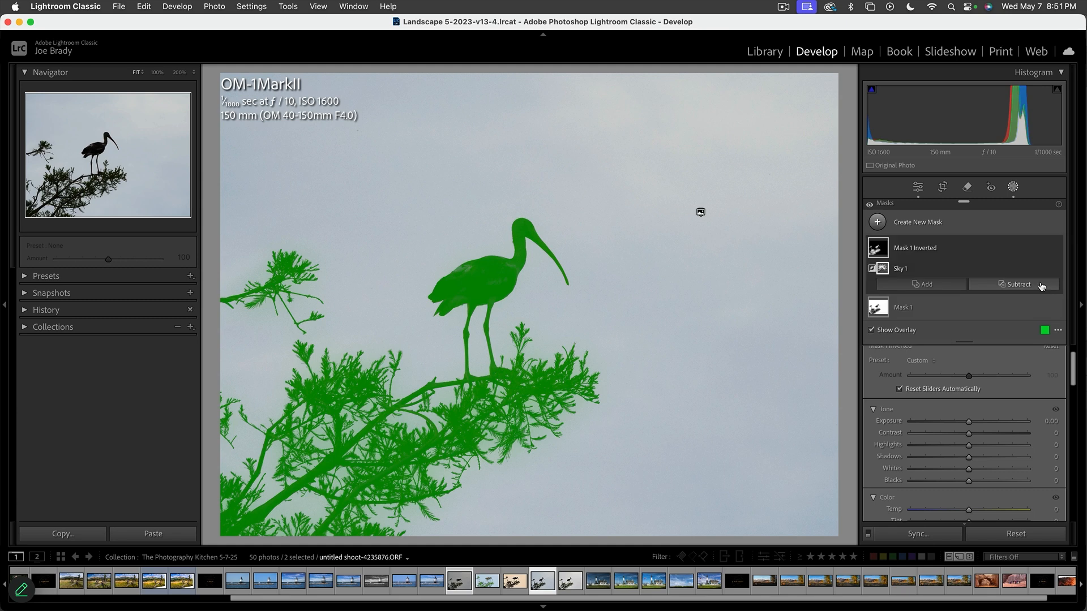
scroll(957, 429, "down", 3)
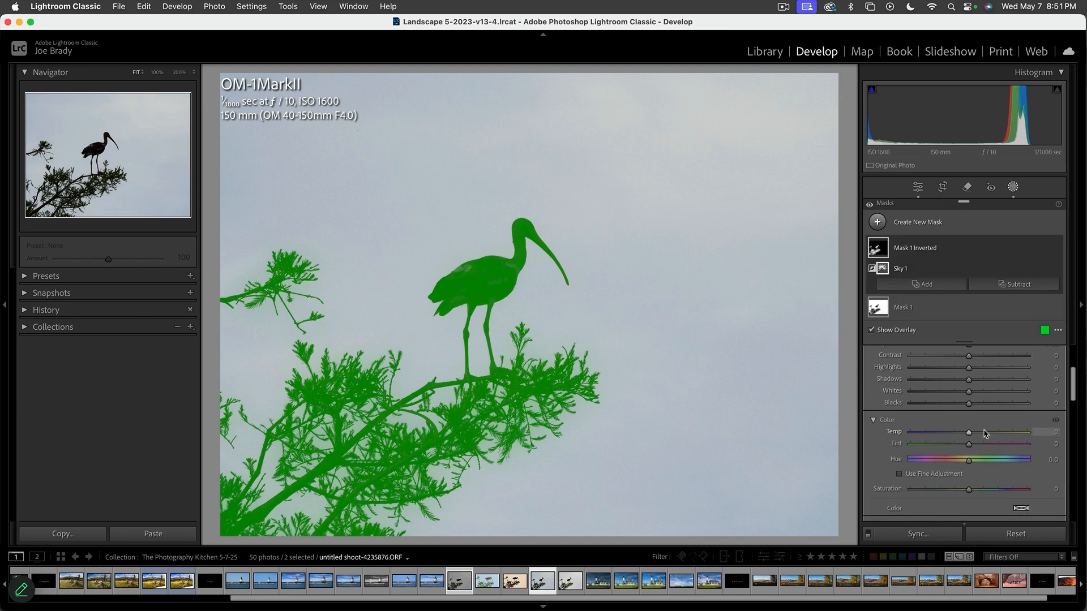
key("o")
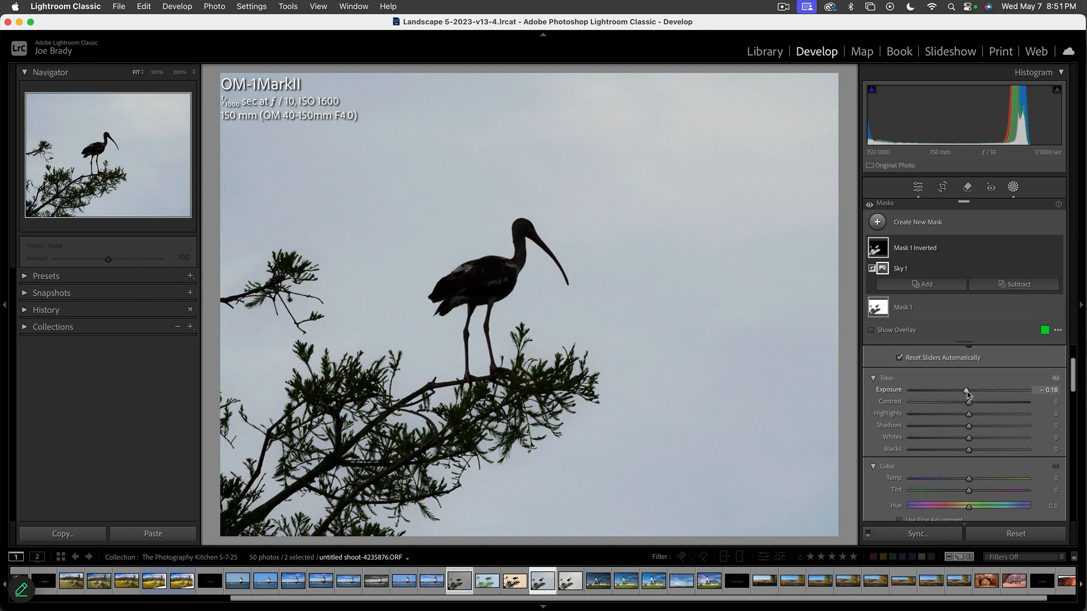
left_click_drag(968, 390, 961, 391)
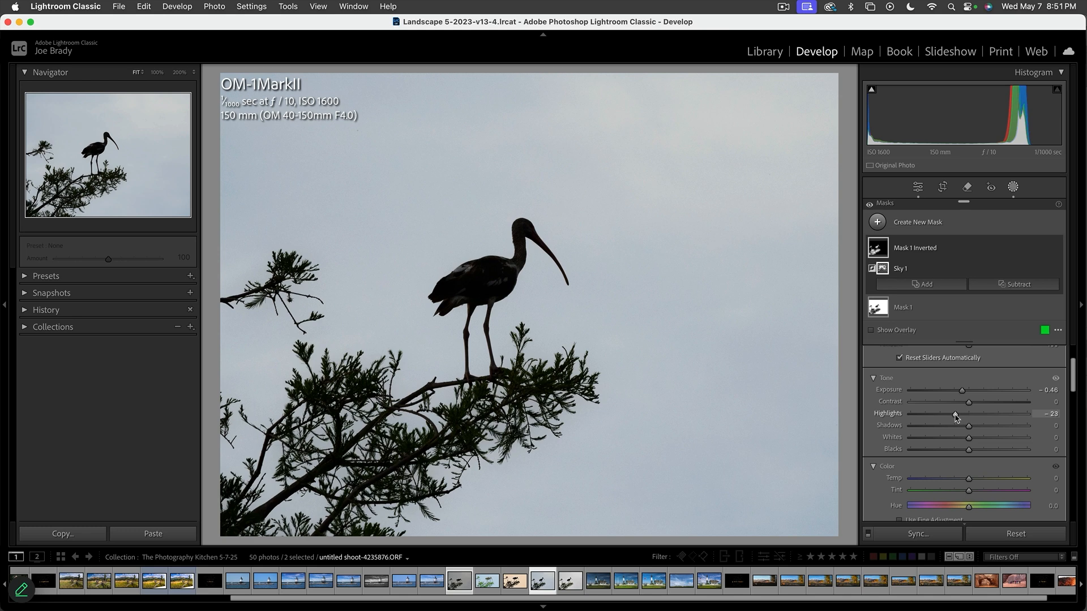
scroll(1018, 439, "down", 5)
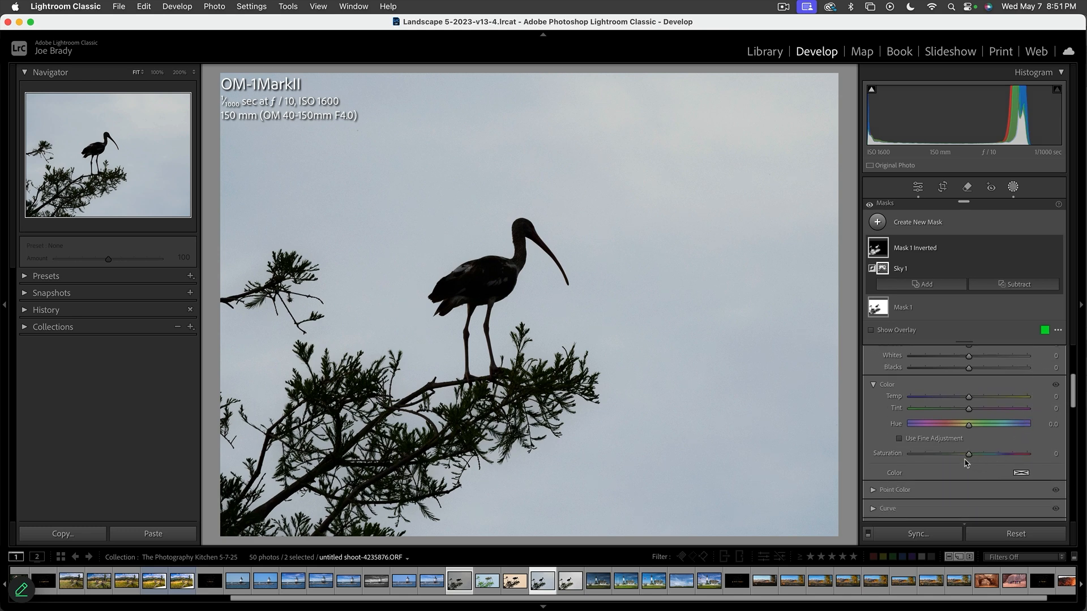
left_click_drag(966, 460, 944, 457)
scroll(871, 424, "up", 1)
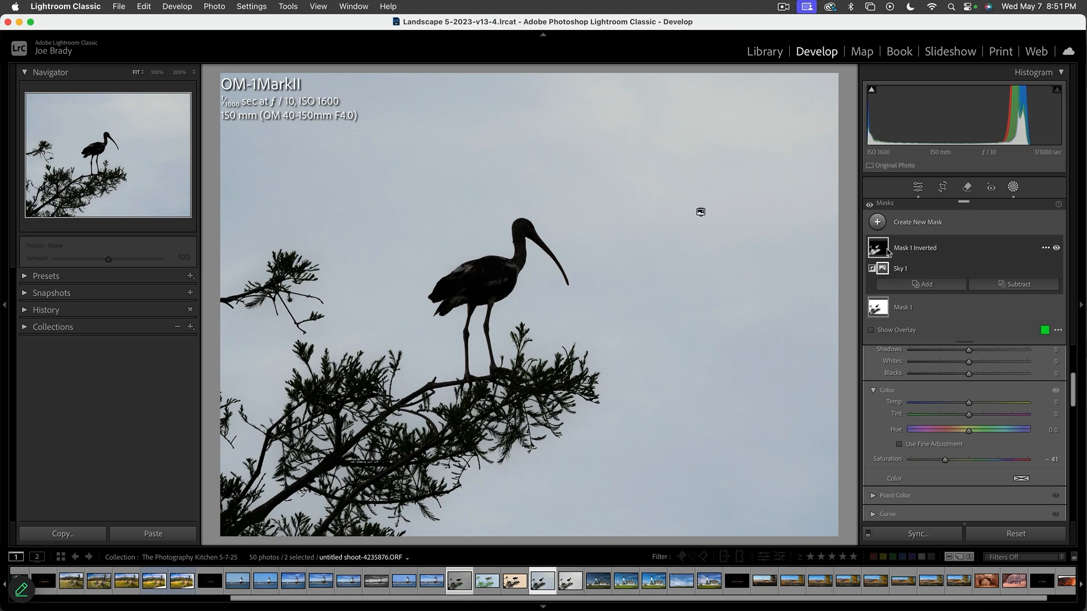
Step: Add a second sky mask with temperature -54 and a blue color tint at hue 231, saturation 75, and finish masking
mouse_move(879, 253)
left_click(927, 230)
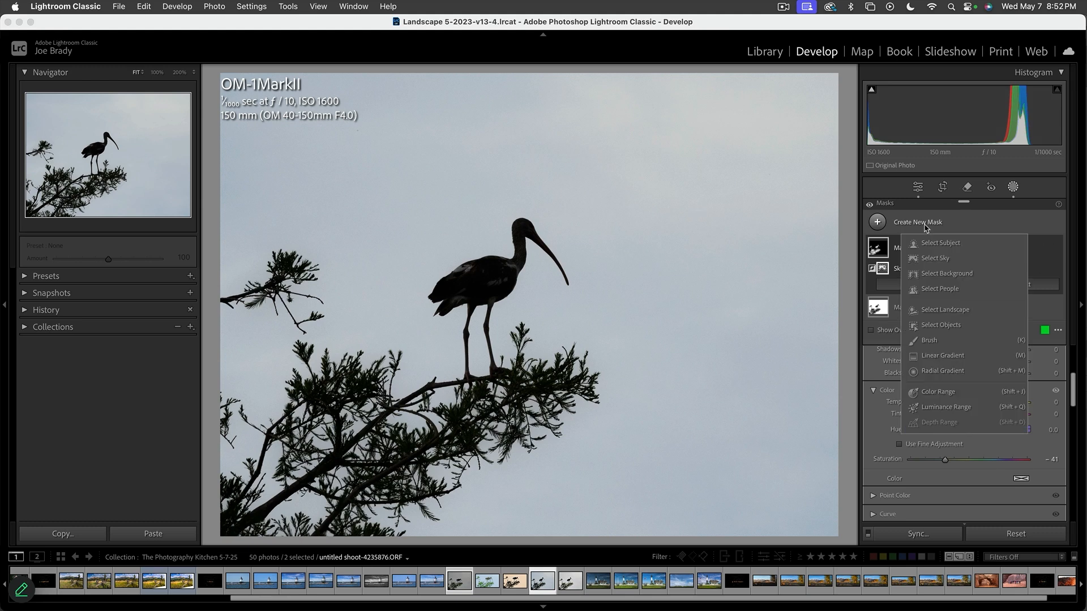
left_click(923, 259)
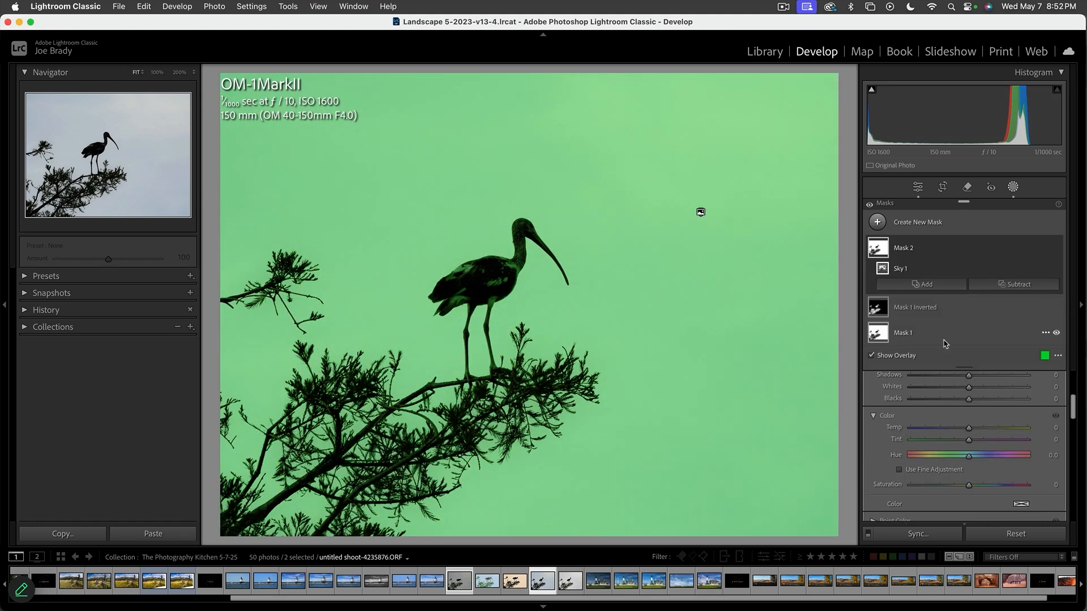
left_click(939, 429)
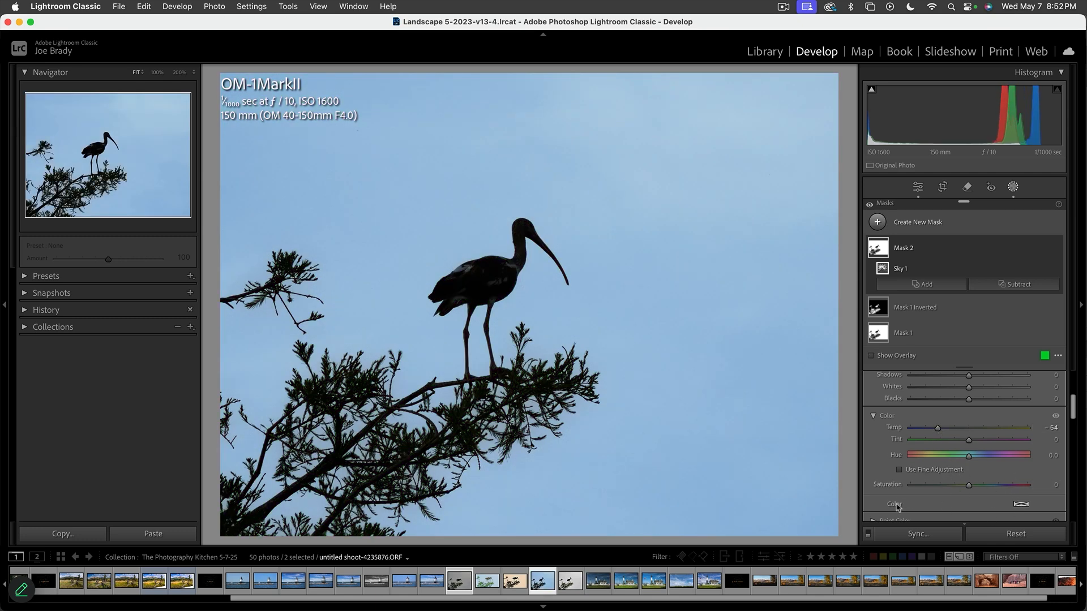
left_click(1015, 506)
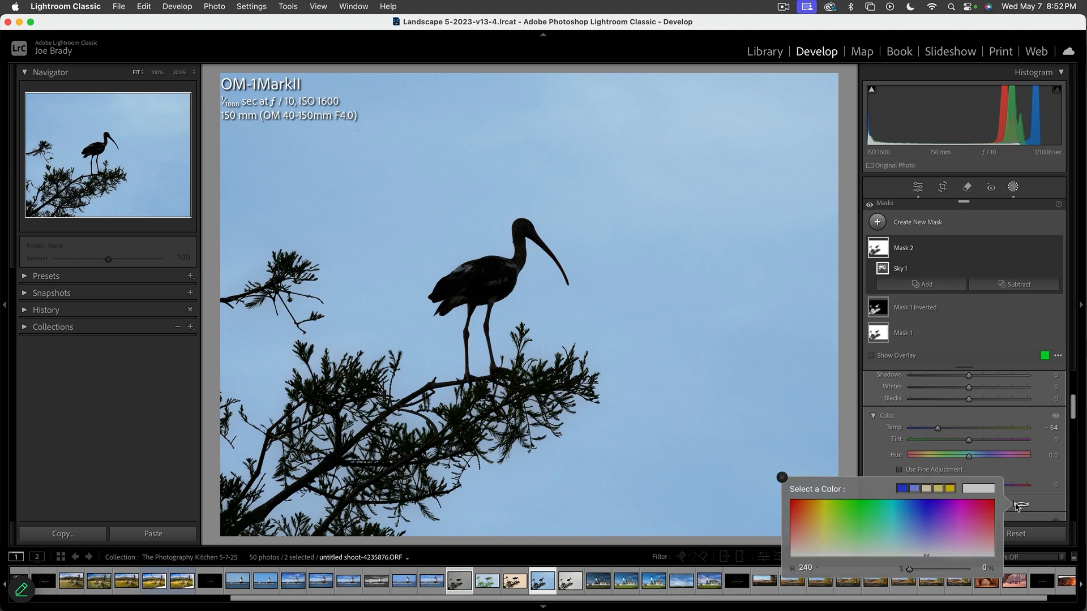
left_click(922, 512)
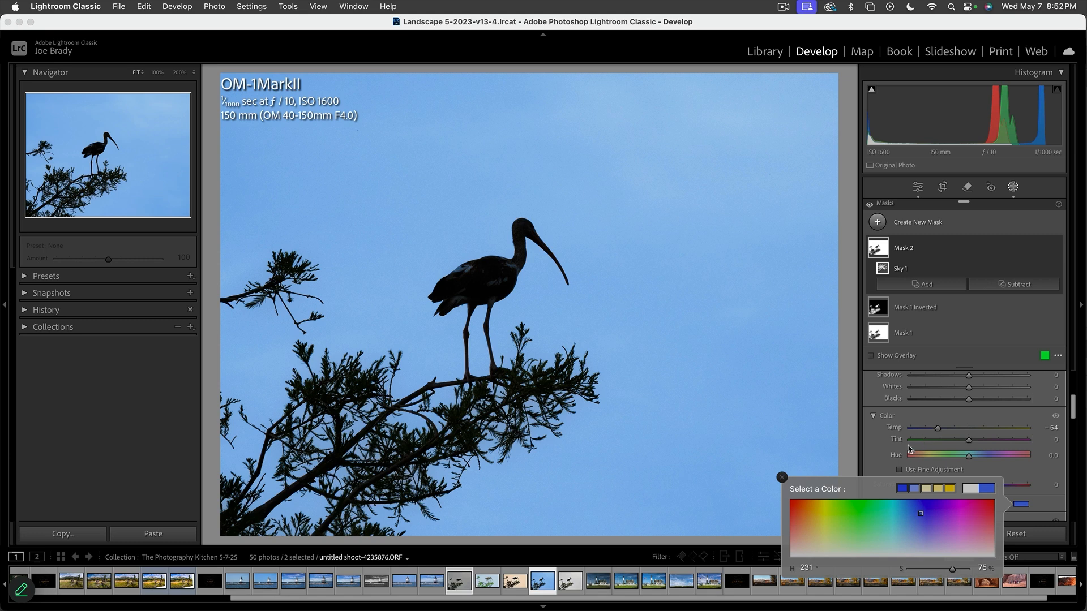
left_click(783, 478)
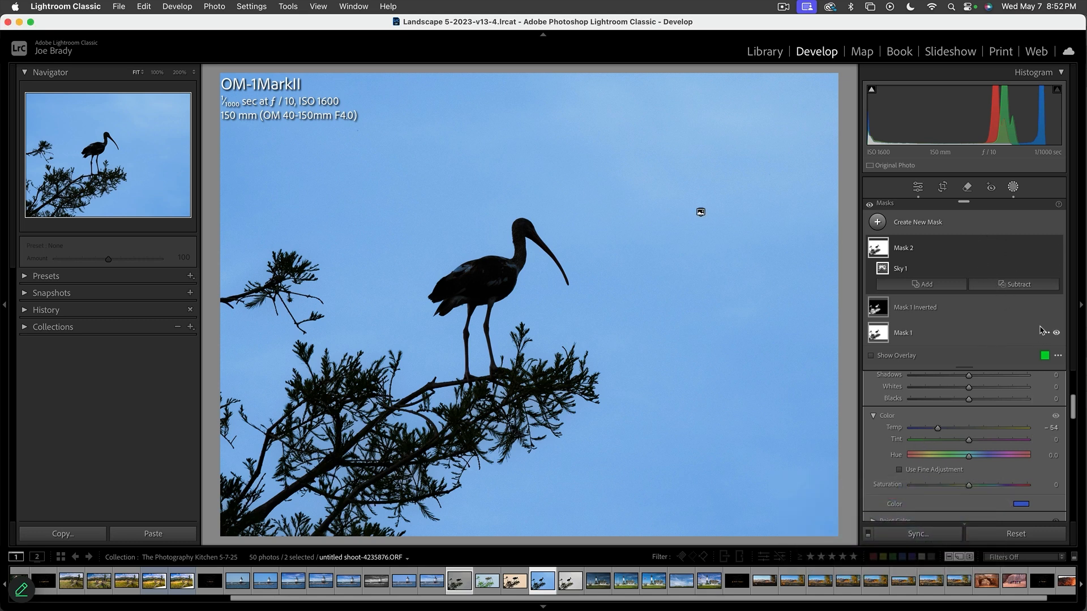
key("Escape")
key("Escape")
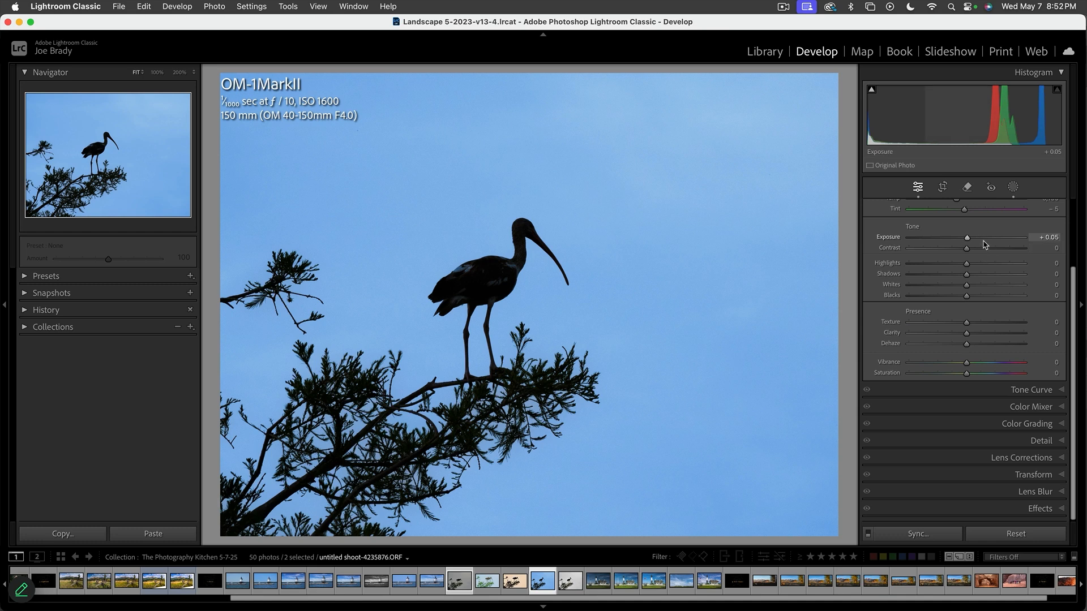
Step: Raise the overall exposure to +0.40 and crop the image, trimming sky above and right of the ibis plus a strip of the bottom
scroll(983, 245, "up", 3)
left_click_drag(967, 321, 971, 322)
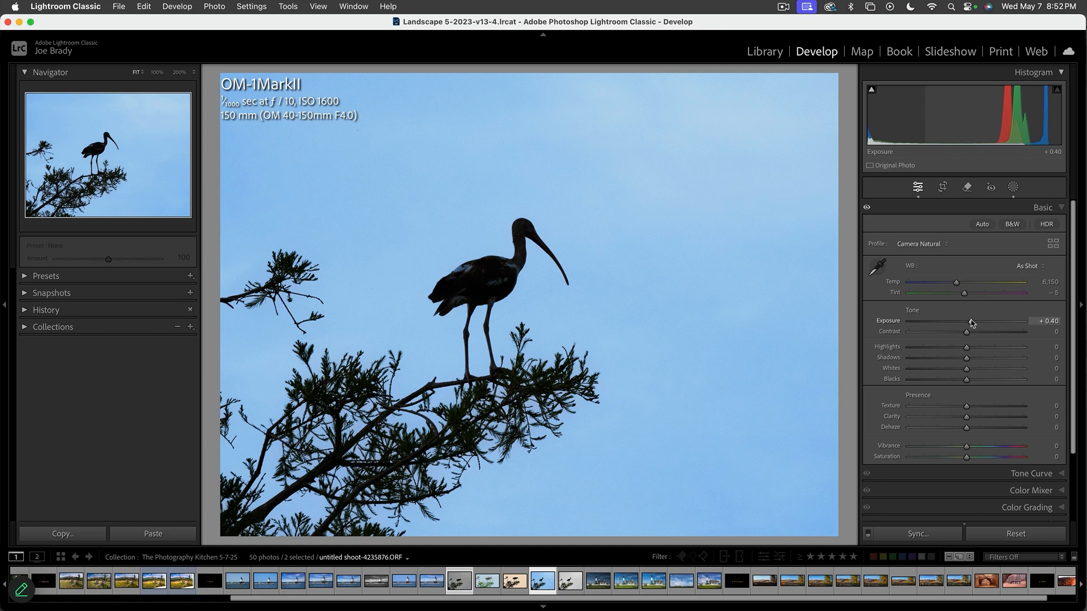
key("r")
left_click_drag(529, 76, 529, 134)
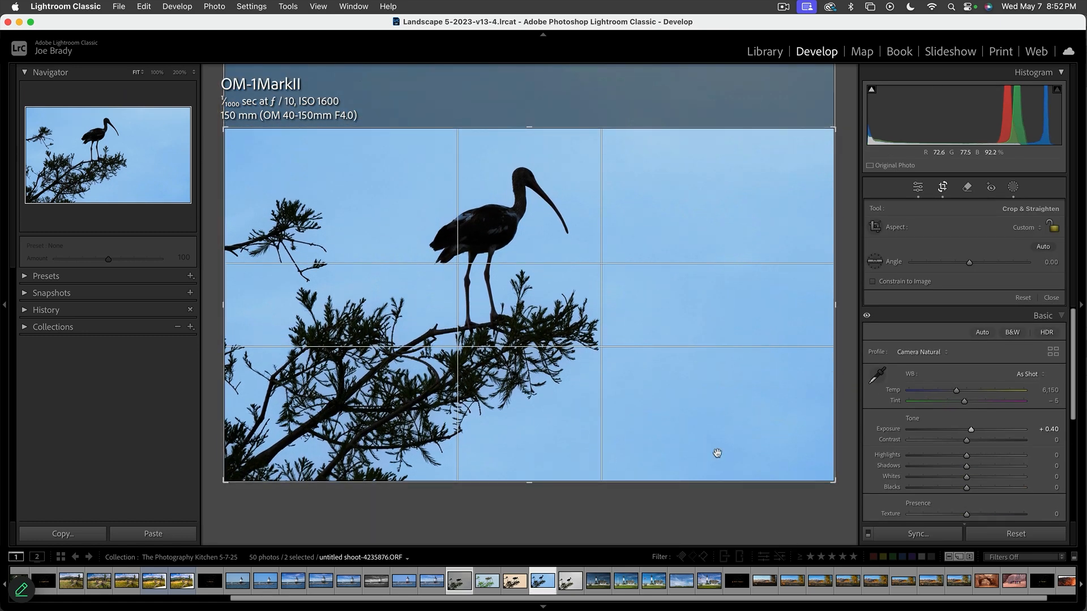
left_click_drag(829, 324, 801, 314)
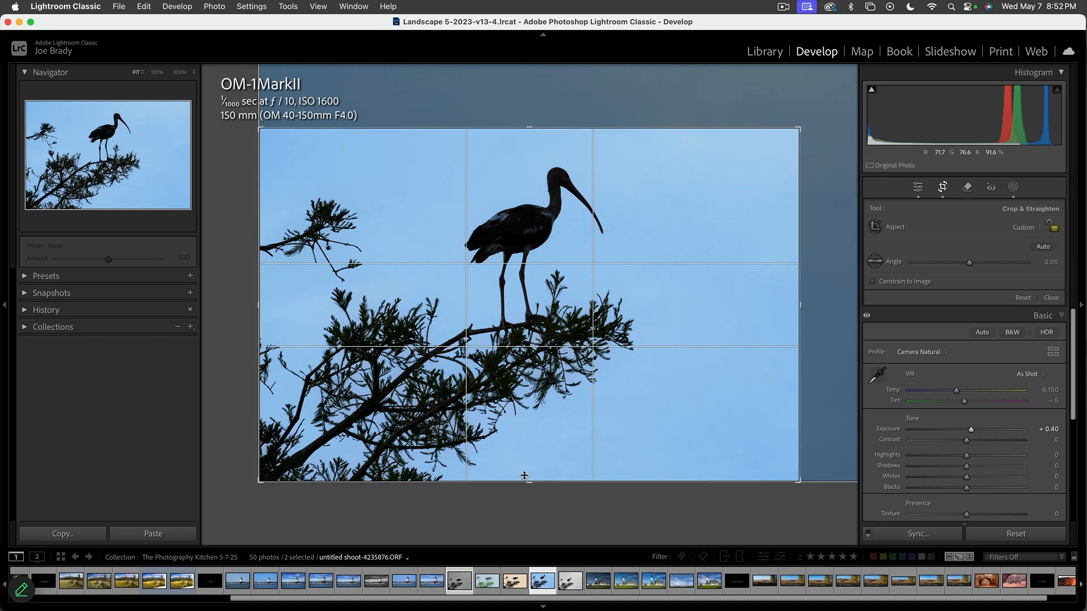
left_click_drag(529, 479, 531, 460)
key("Return")
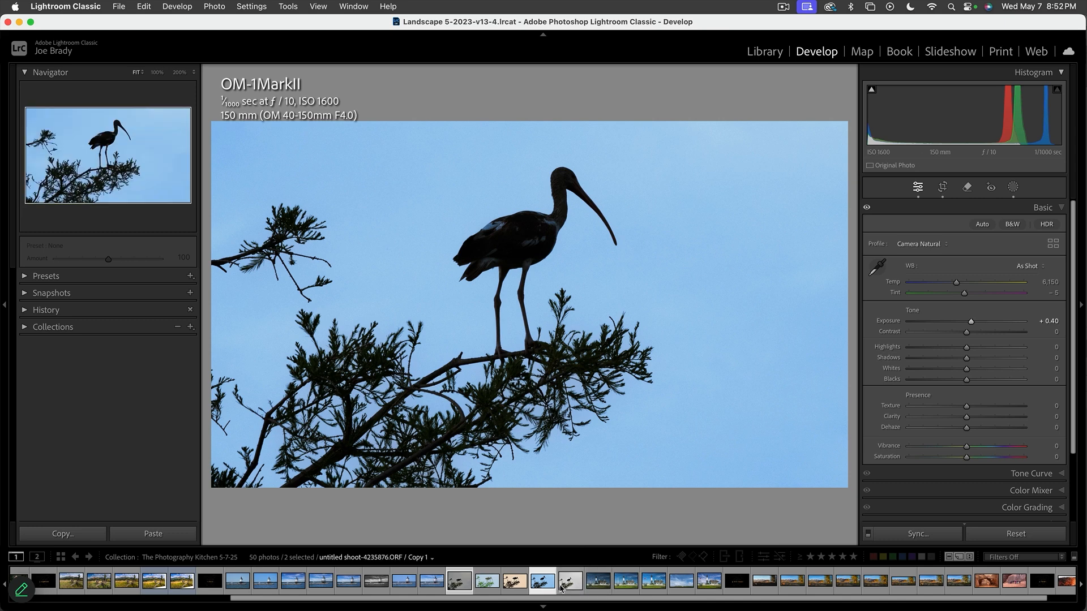
Step: Create virtual copies of the selected ibis photos and reset Copy 2 and Copy 3 of untitled shoot-4235876.ORF to unedited settings
key("super+apostrophe")
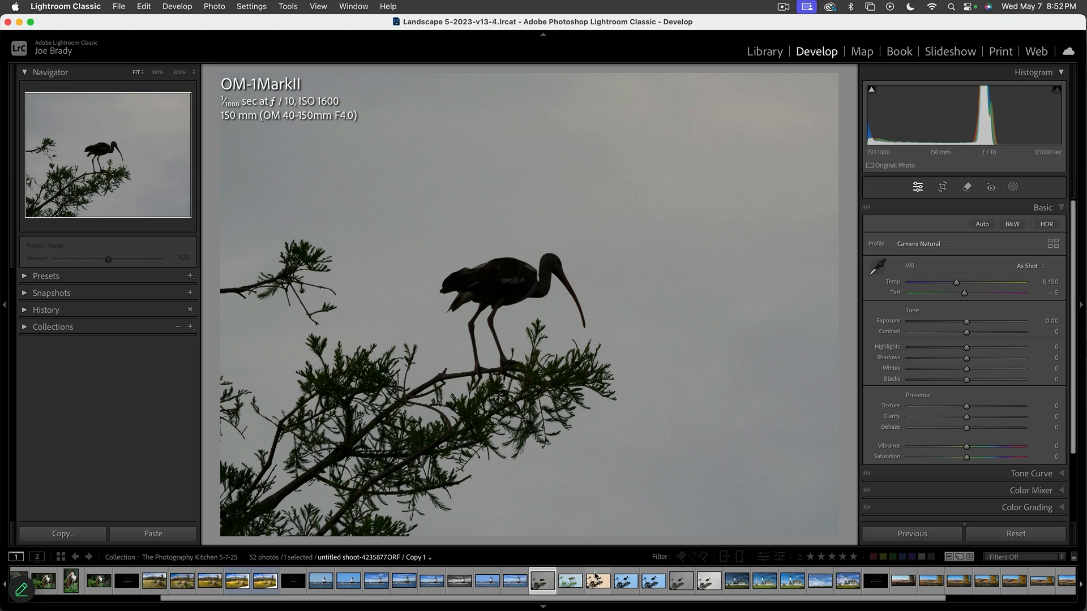
left_click(653, 582)
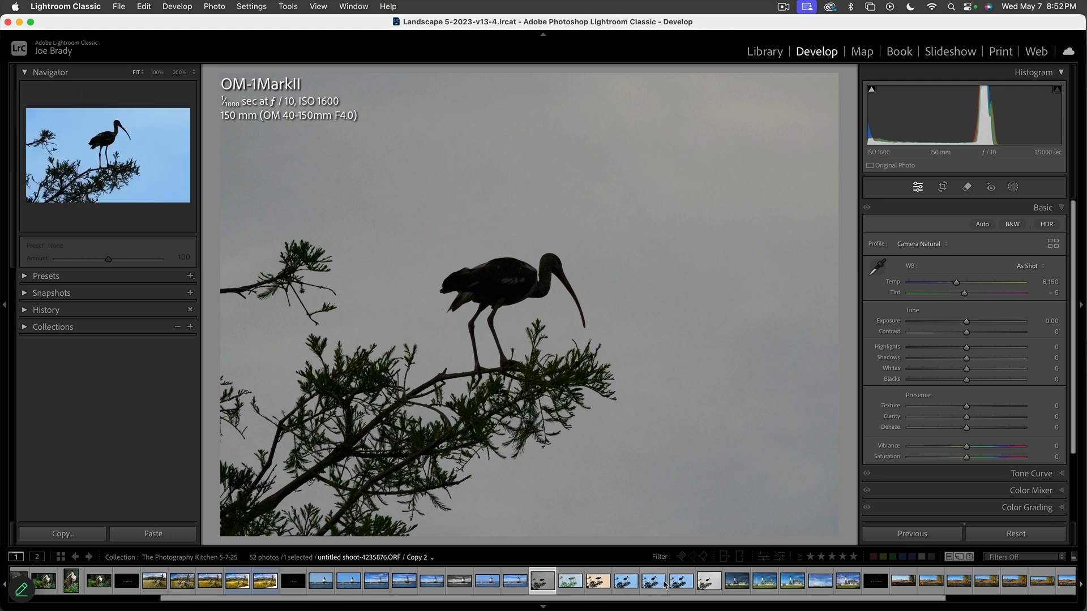
left_click(936, 533)
left_click(1022, 534)
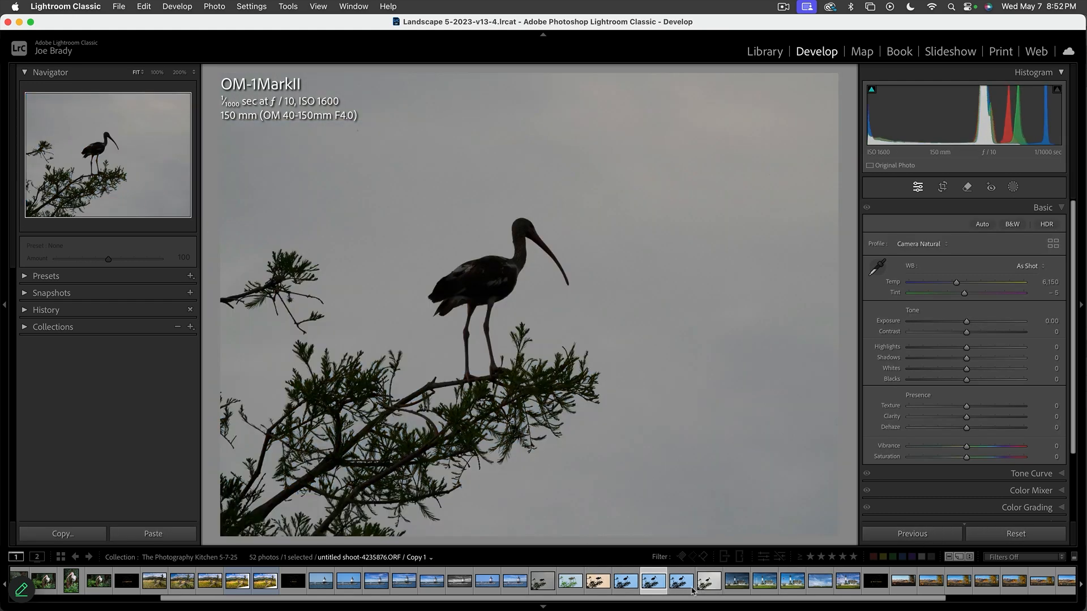
left_click(683, 583)
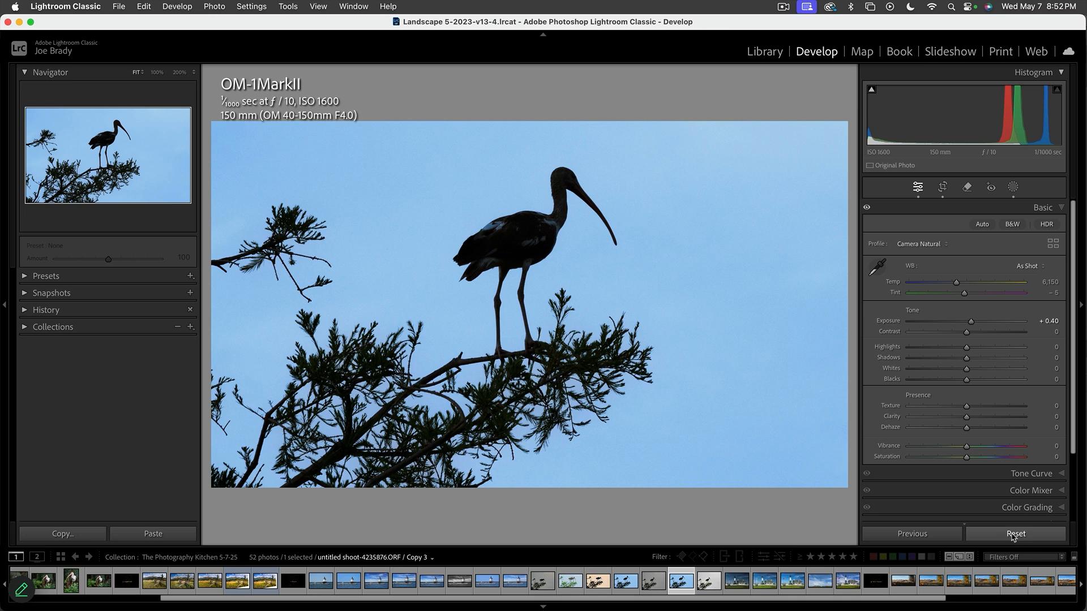
left_click(1013, 536)
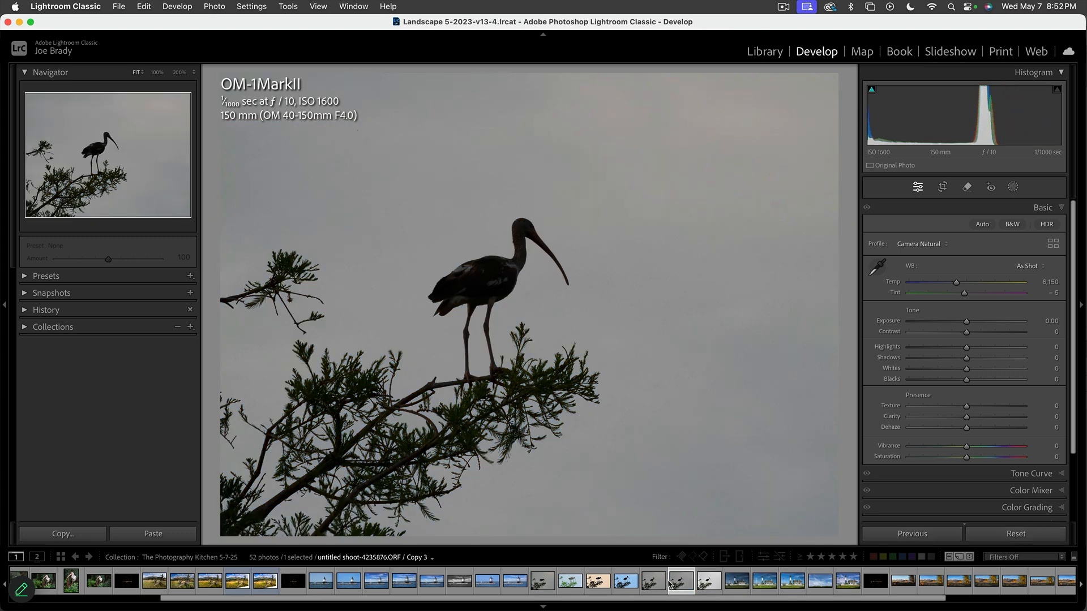
Step: Brighten Copy 2 of the standing ibis with exposure +1.20, shadows +90 and highlights -67
left_click(627, 582)
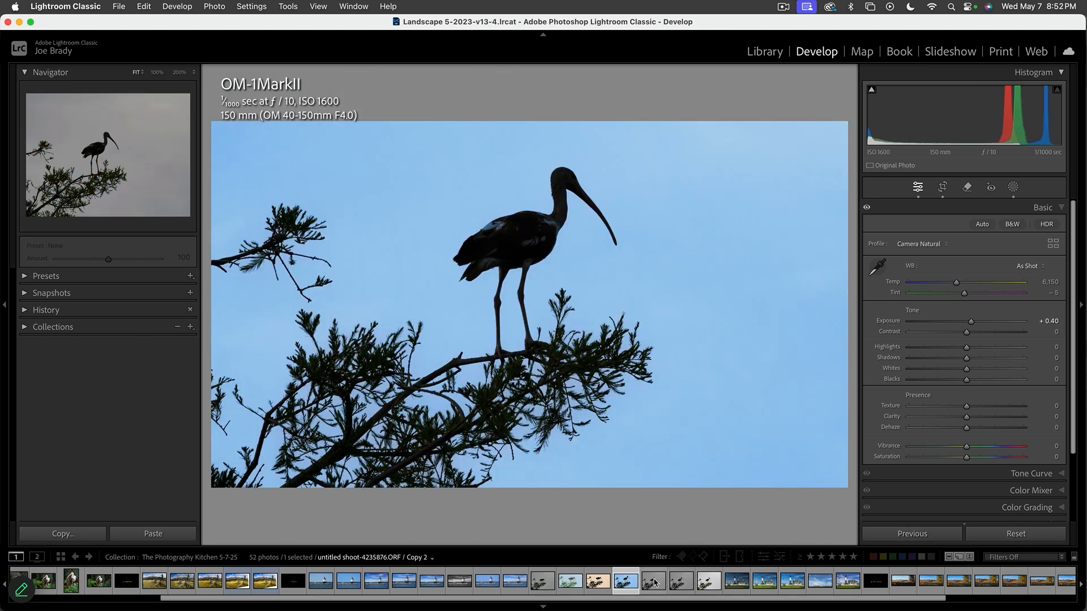
left_click(655, 583)
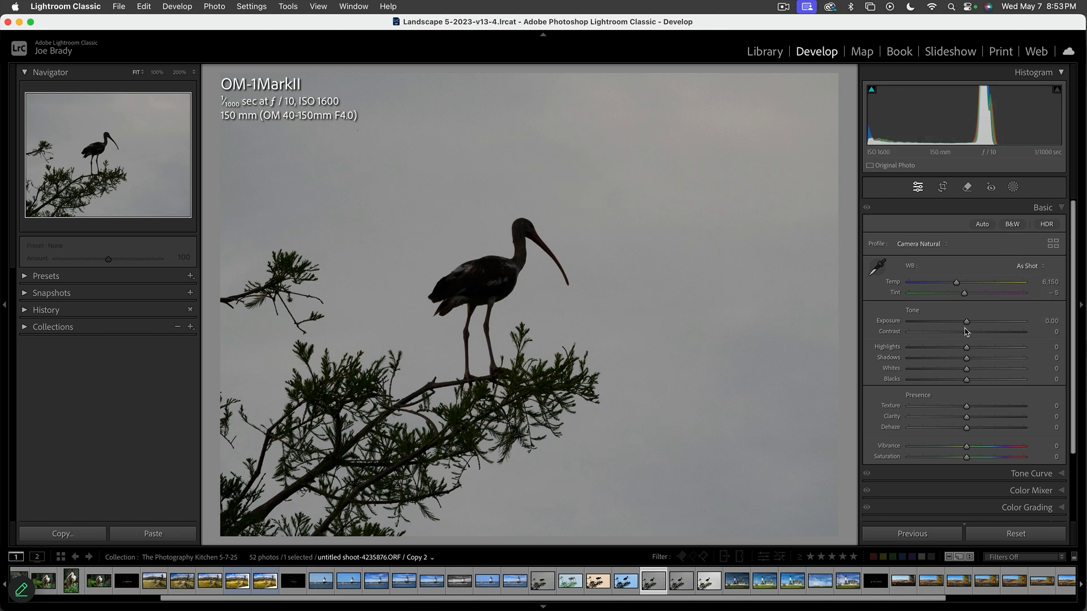
left_click_drag(966, 321, 980, 321)
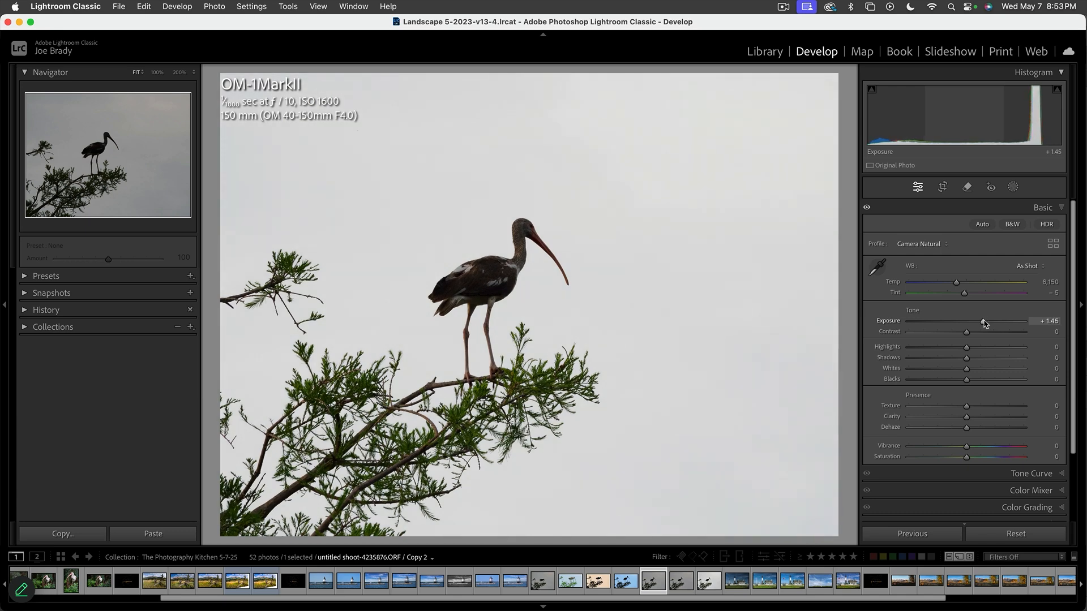
left_click_drag(966, 358, 928, 351)
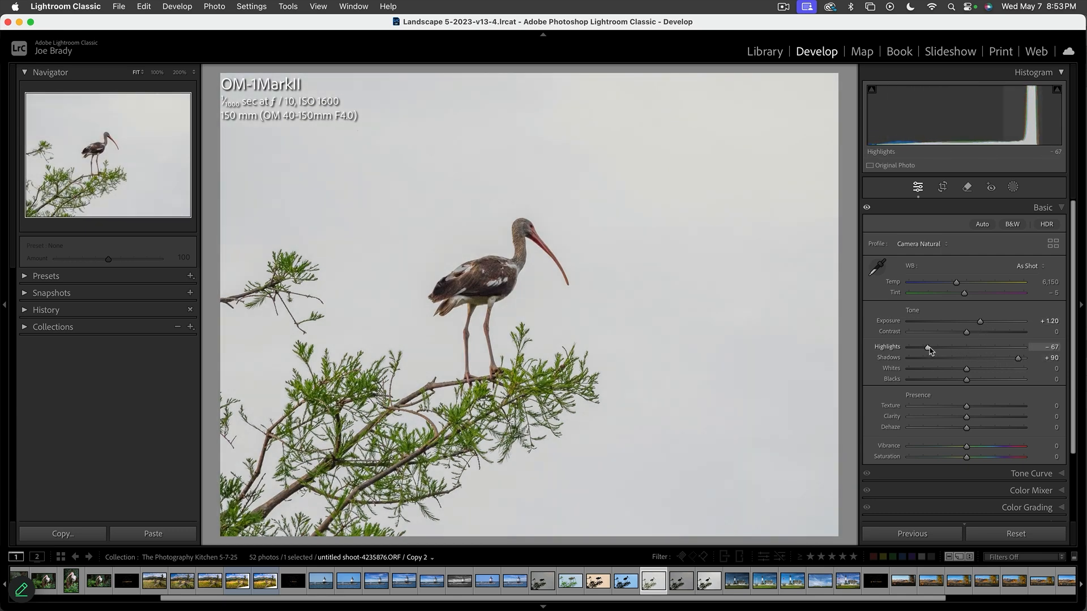
Step: Raise the overall exposure of the brightened ibis copy to +1.40
left_click_drag(981, 321, 982, 321)
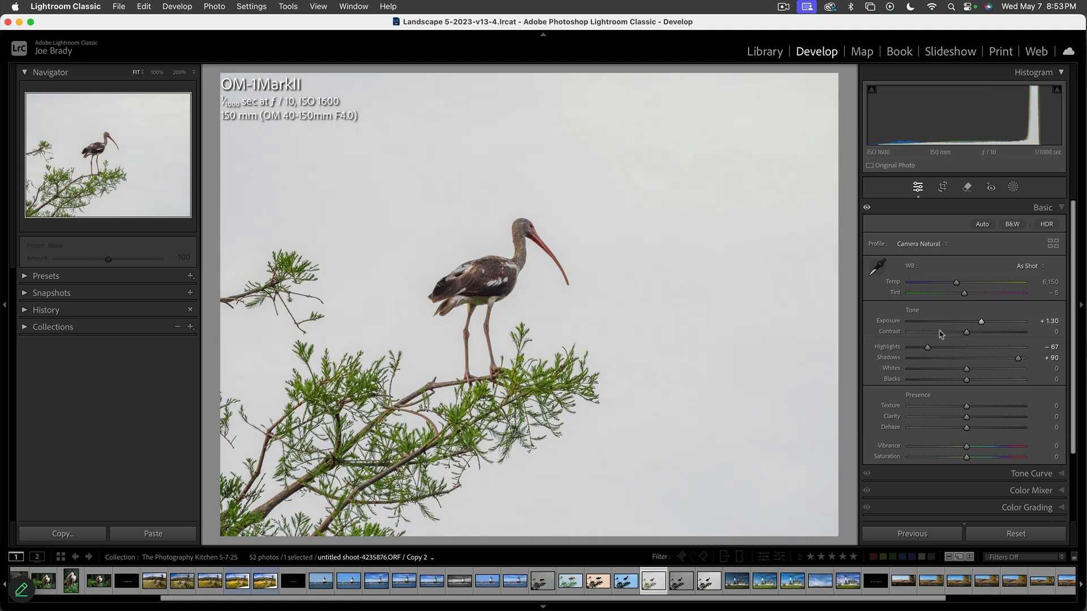
left_click_drag(981, 322, 982, 322)
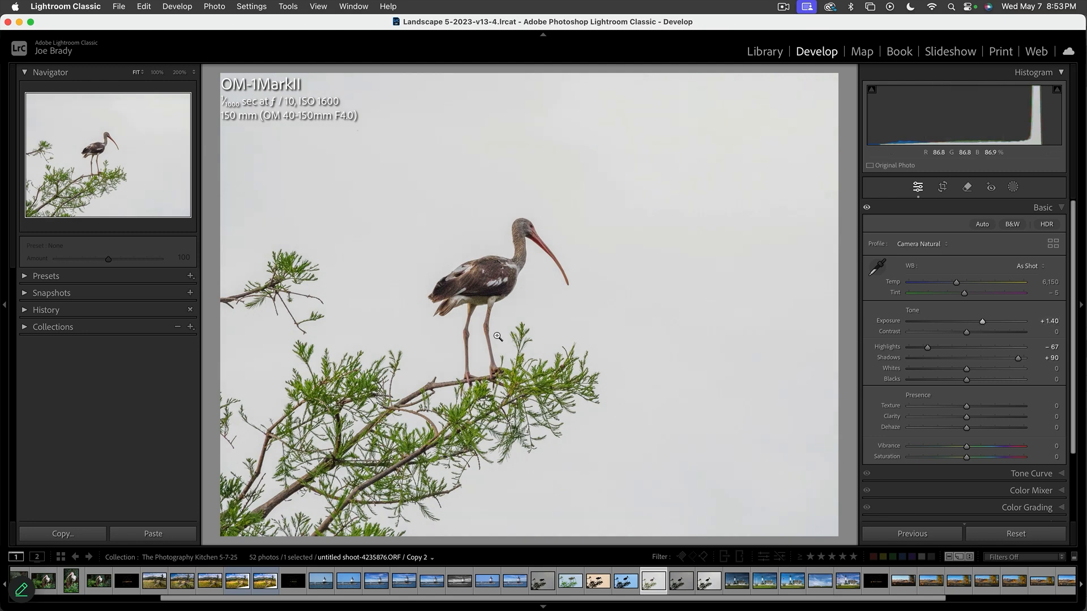
Step: Sharpen the ibis photo with an amount of 101 and a masking value of 88, judging the bird at 200% zoom
left_click(523, 249)
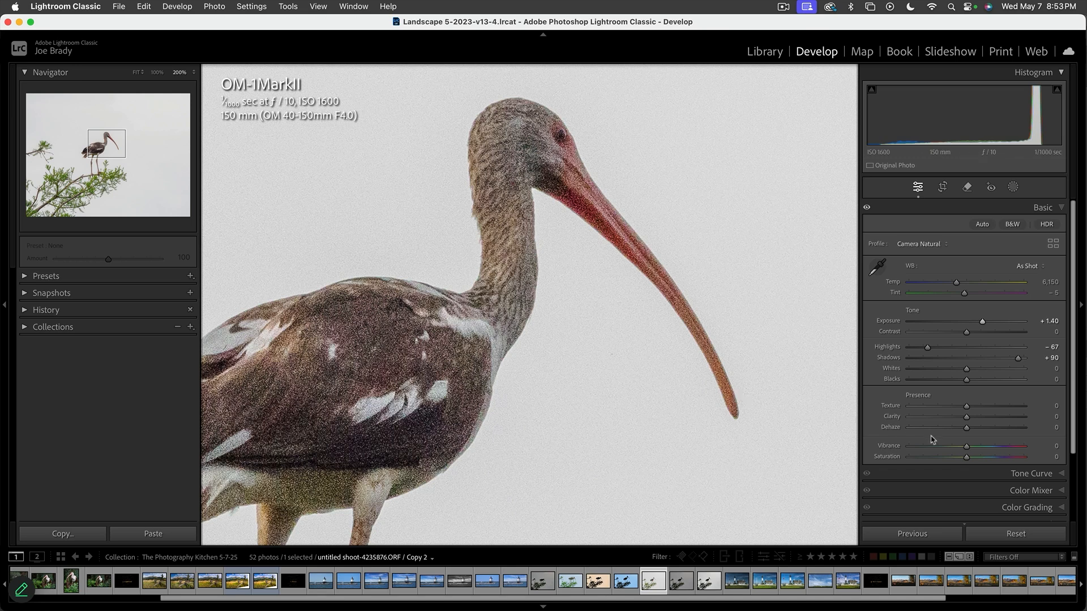
scroll(1074, 485, "down", 3)
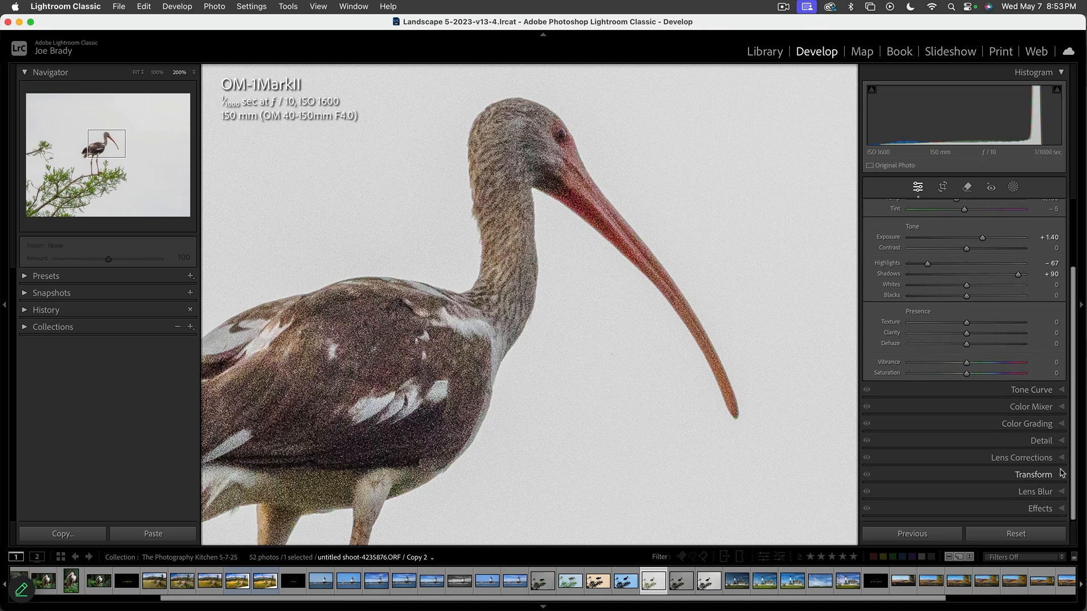
left_click(1041, 445)
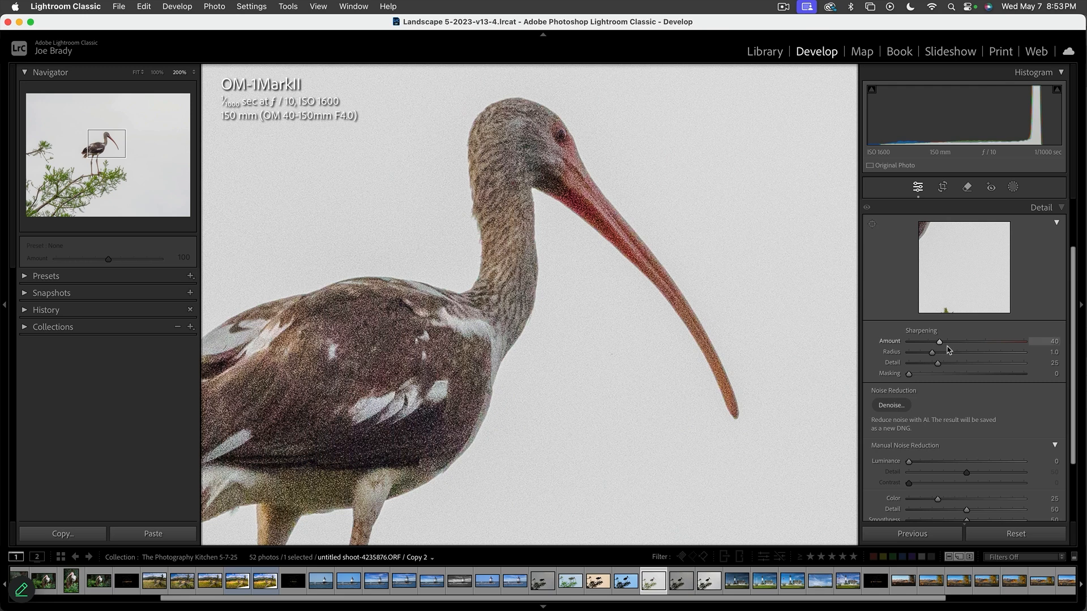
left_click(991, 343)
left_click_drag(990, 343, 986, 343)
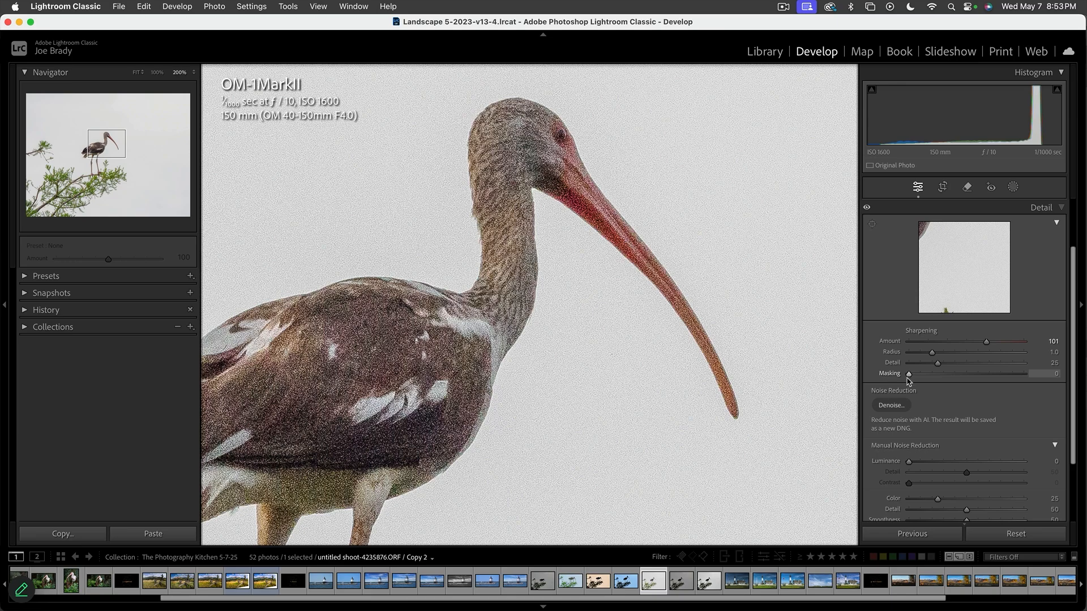
key("alt")
left_click(909, 375, "alt")
left_click_drag(909, 374, 1011, 375)
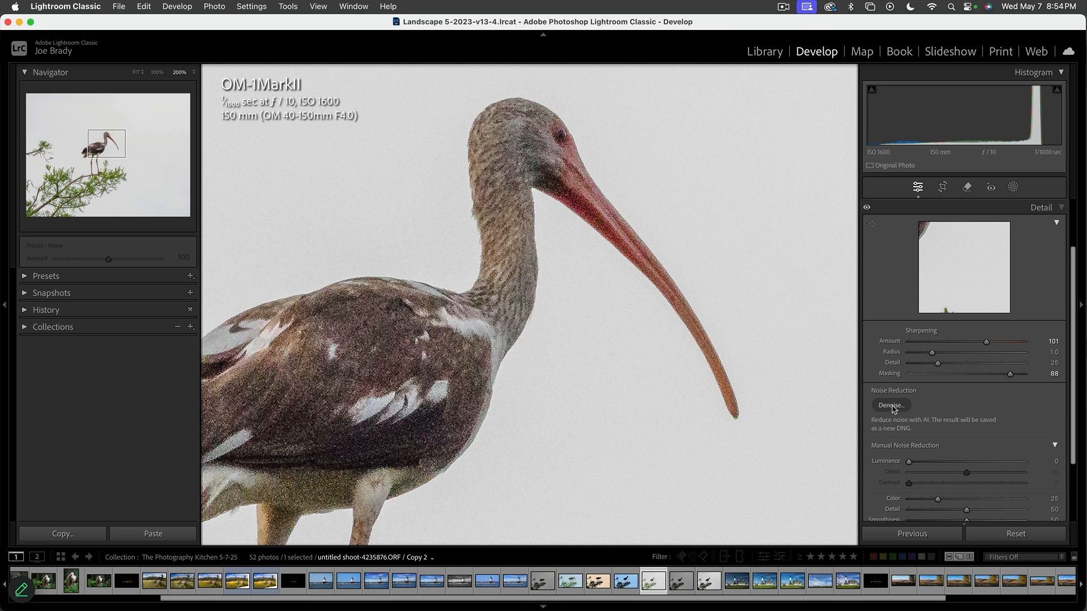
Step: Apply AI Denoise at amount 50 to the ibis photo after previewing the effect on the bird's neck and shoulder
left_click(891, 406)
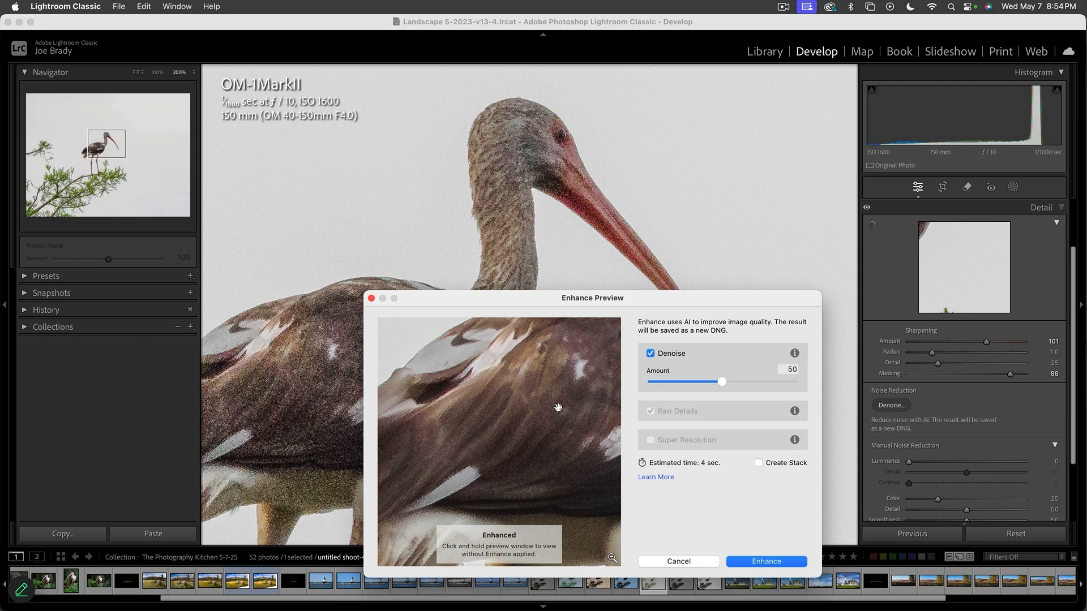
left_click_drag(460, 429, 237, 513)
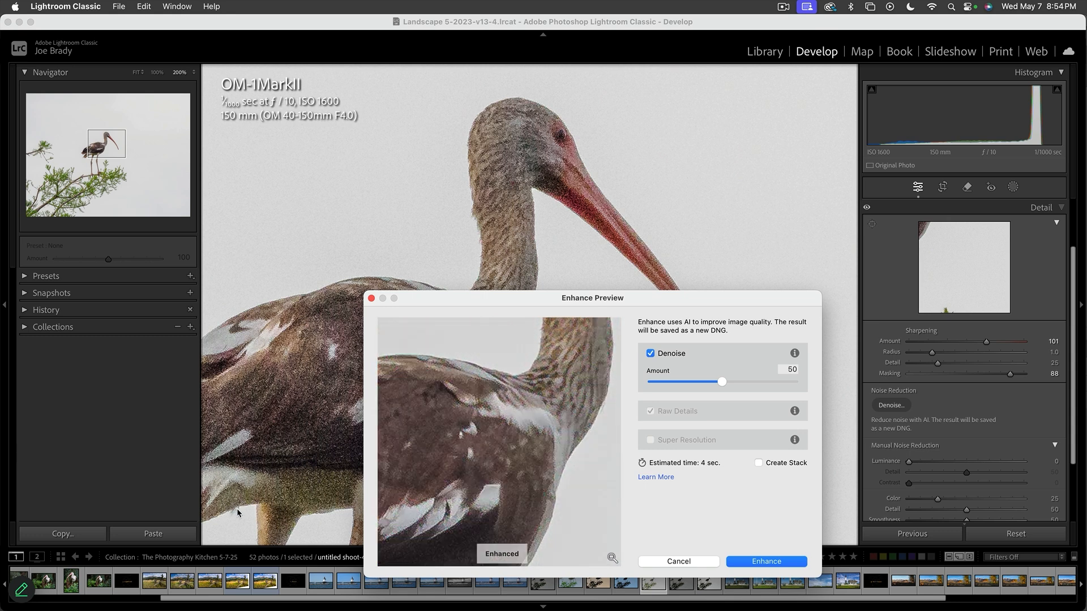
left_click(765, 563)
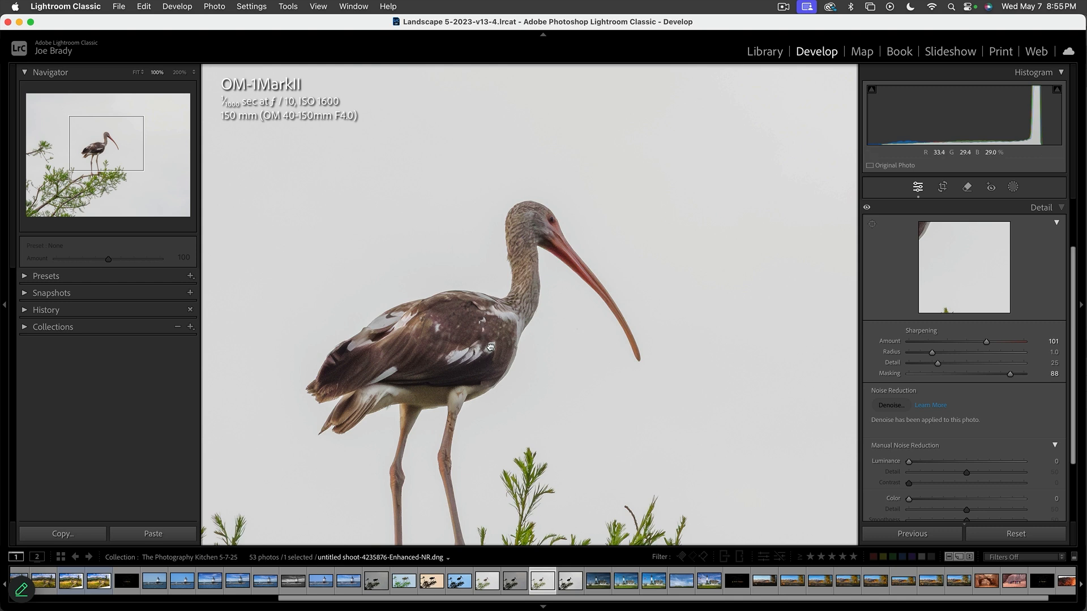
Step: Examine the denoised ibis at 100% and 200% zoom, checking the feathers, legs and branch, and return to the full view
left_click_drag(490, 345, 447, 296)
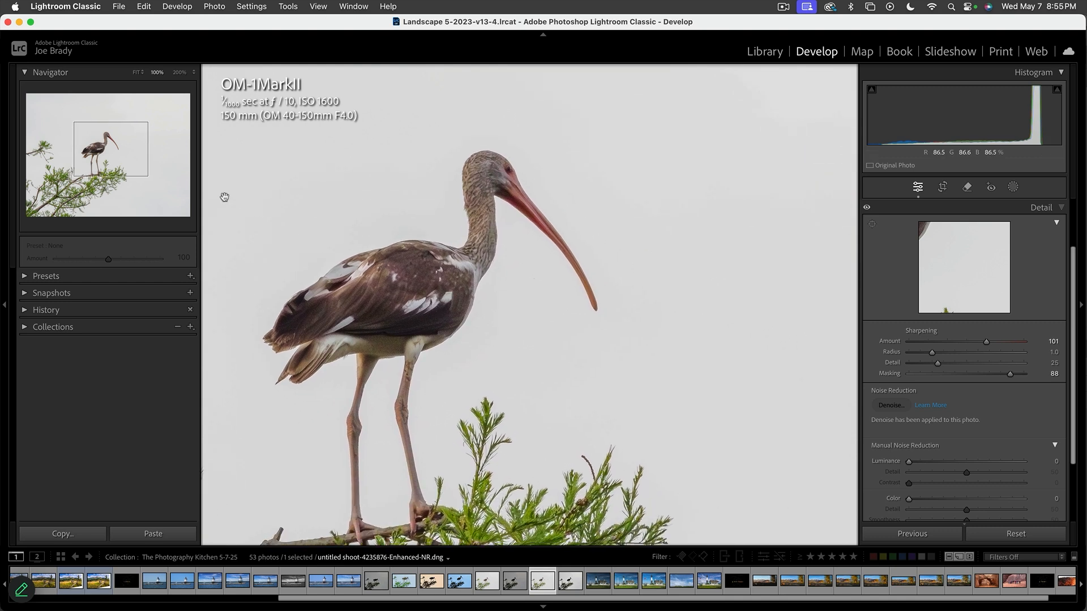
left_click(179, 72)
left_click_drag(218, 148, 459, 337)
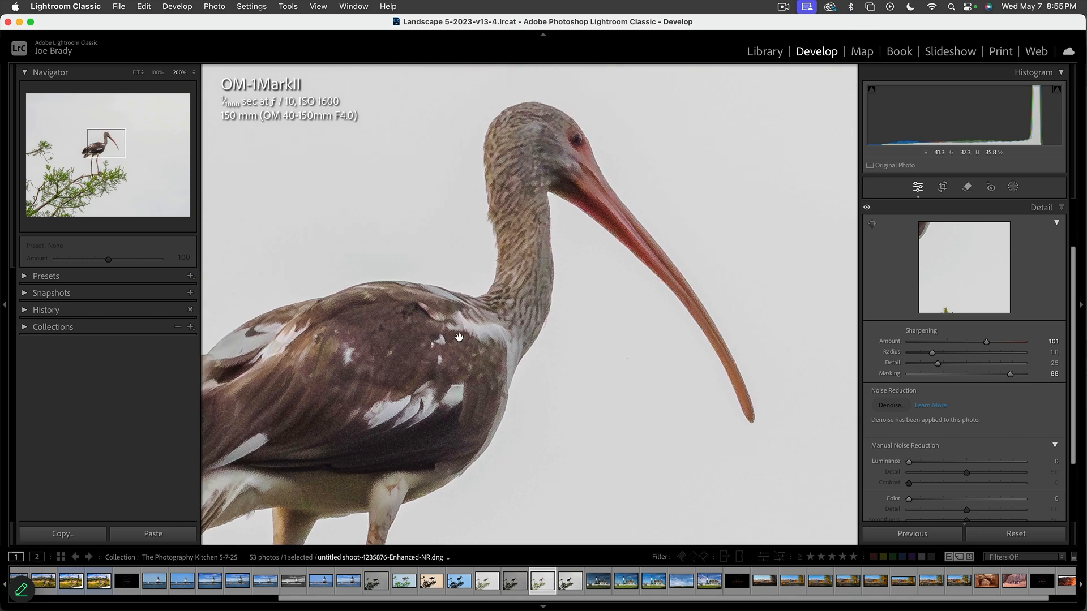
left_click(157, 73)
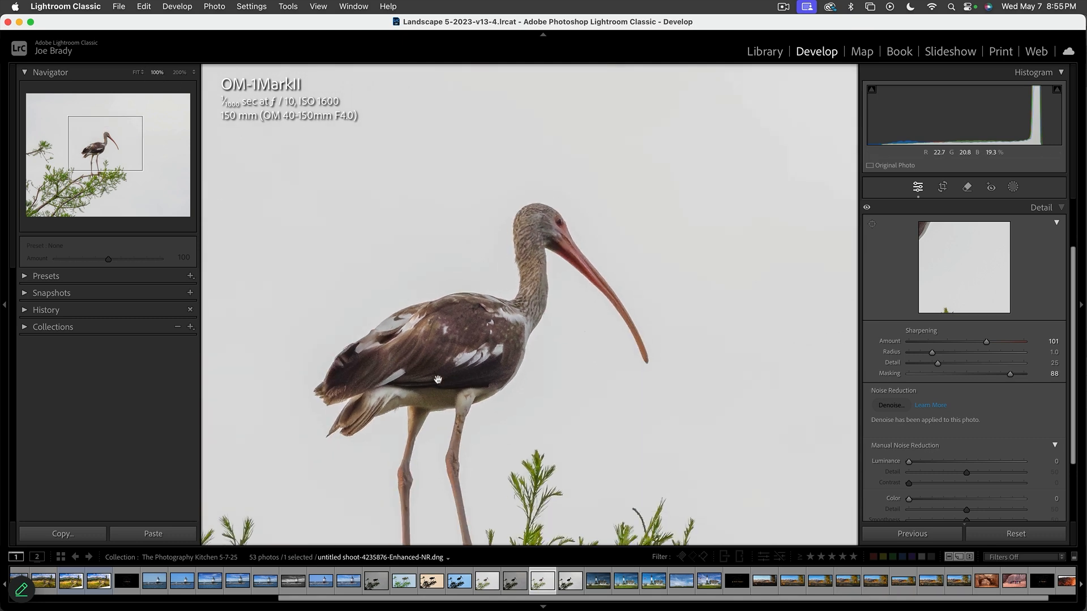
left_click_drag(510, 401, 513, 296)
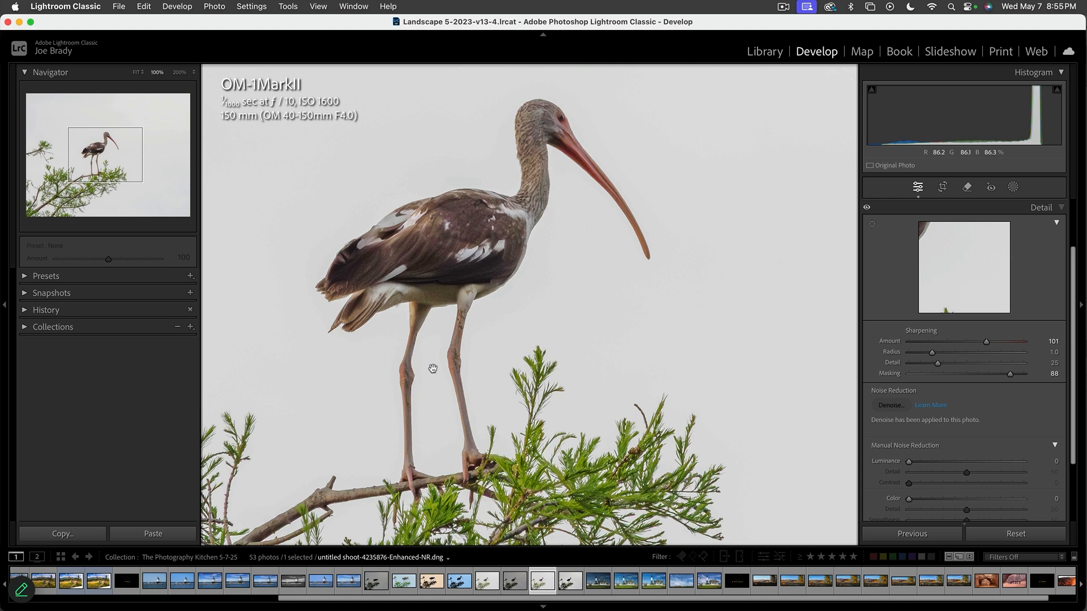
left_click_drag(442, 365, 572, 342)
key("super+0")
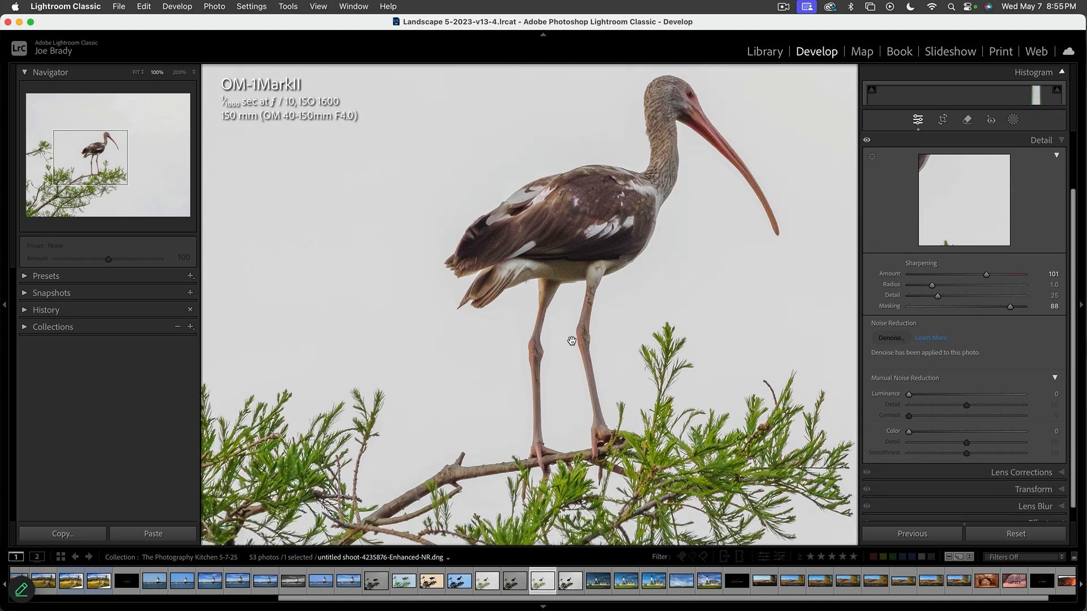
left_click(536, 366)
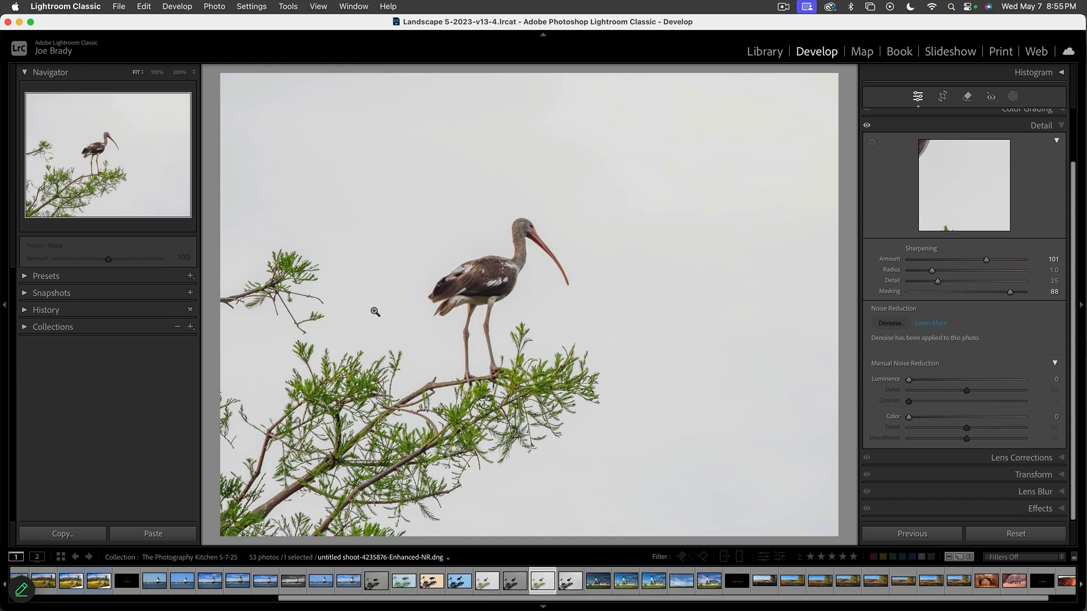
Step: Create two virtual copies of untitled shoot-4235876-Enhanced-NR.dng, with the Crop tool active
key("r")
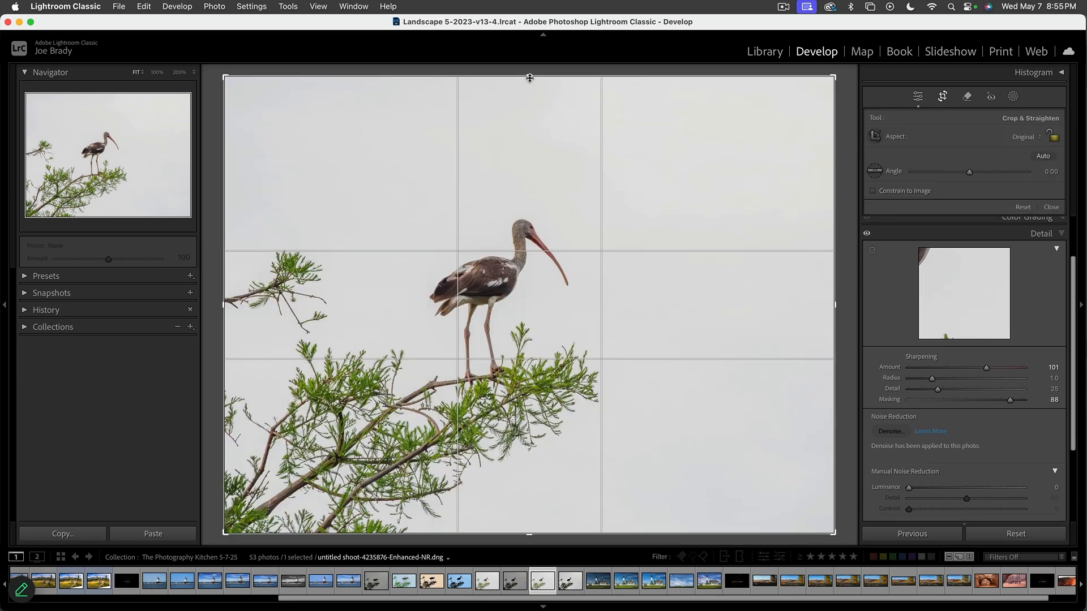
mouse_move(530, 78)
left_mouse_down()
mouse_move(531, 109)
mouse_move(531, 70)
left_mouse_up()
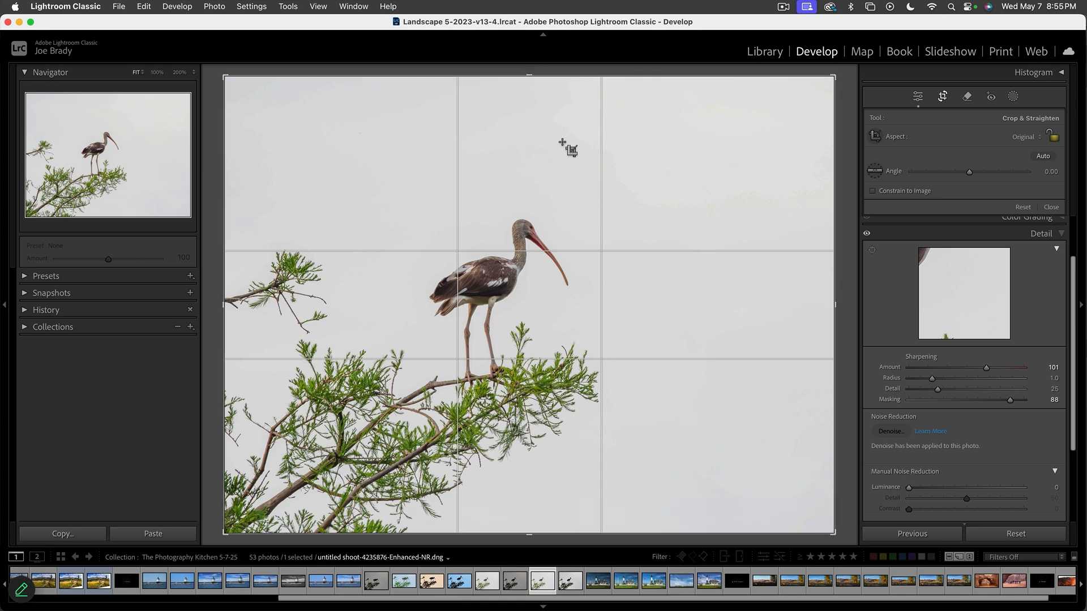
key("super+apostrophe")
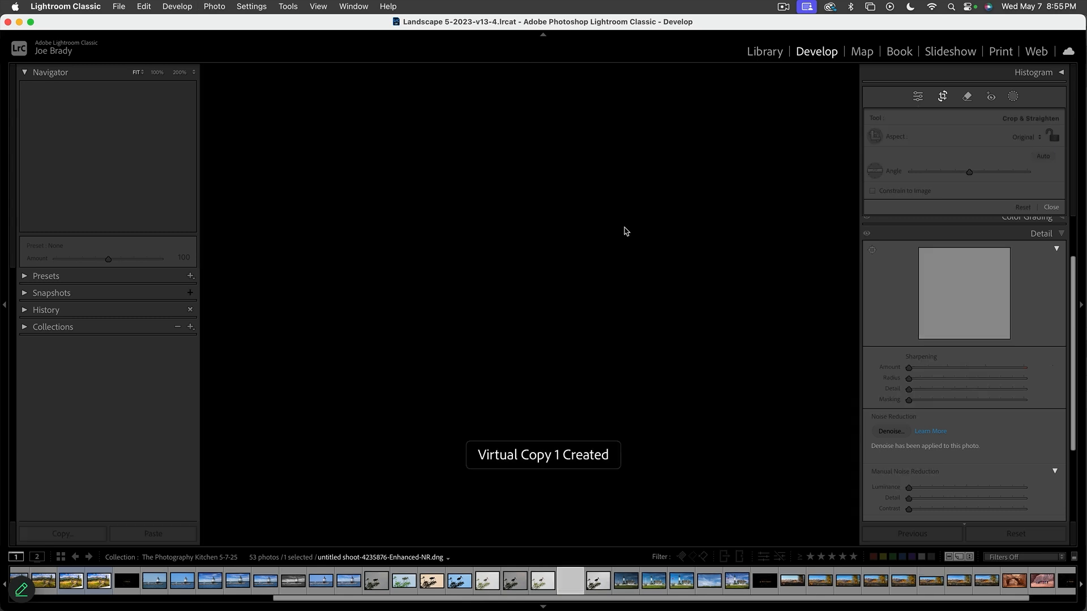
key("super+apostrophe")
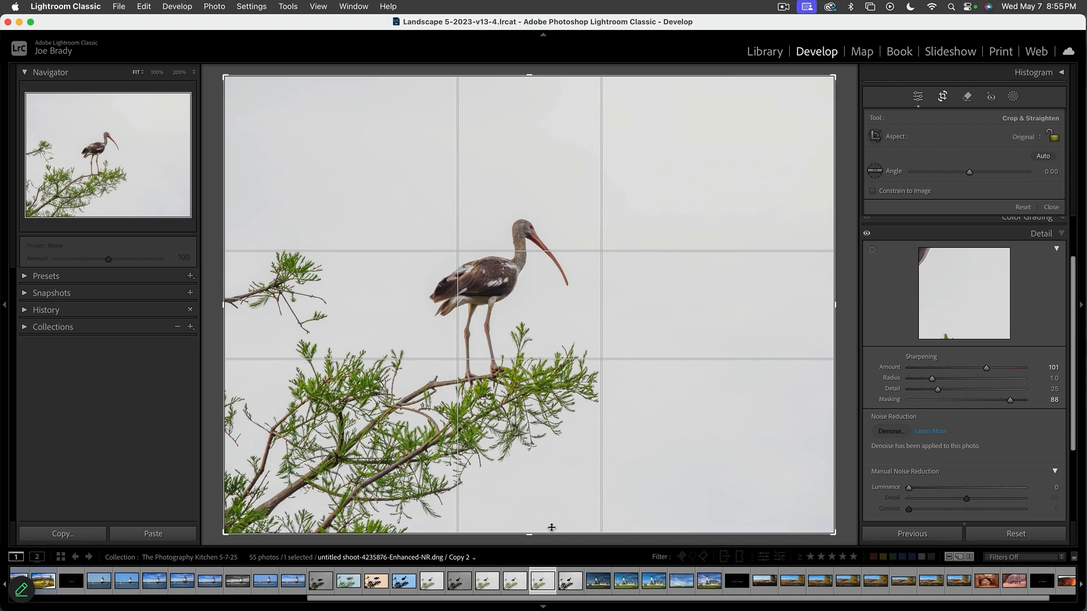
Step: Crop Copy 1 of the denoised photo to a wider format by trimming the empty sky above the ibis
left_click(511, 581)
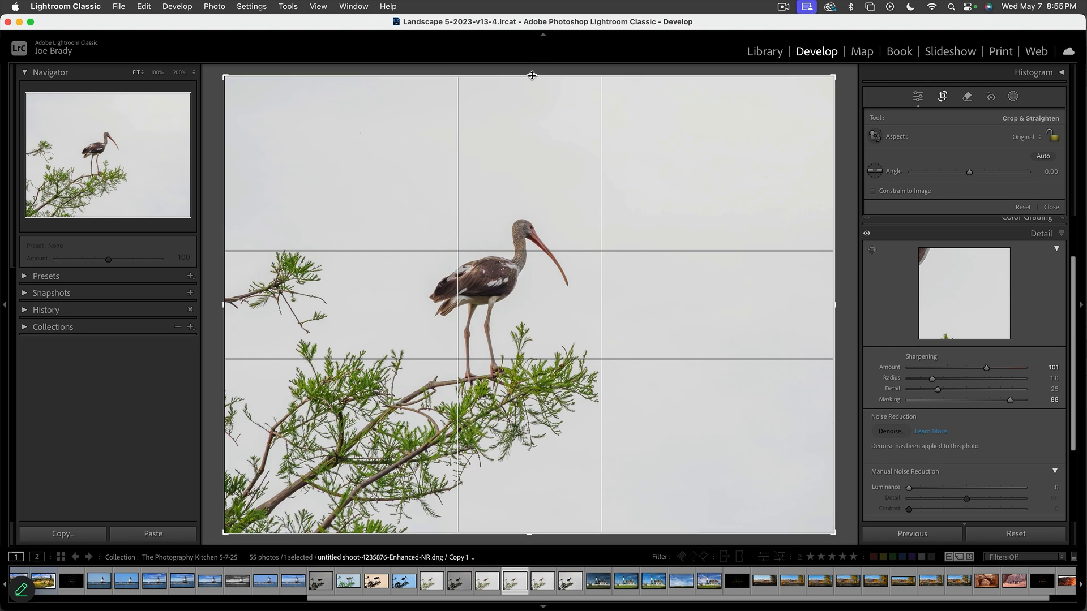
left_click_drag(529, 75, 528, 130)
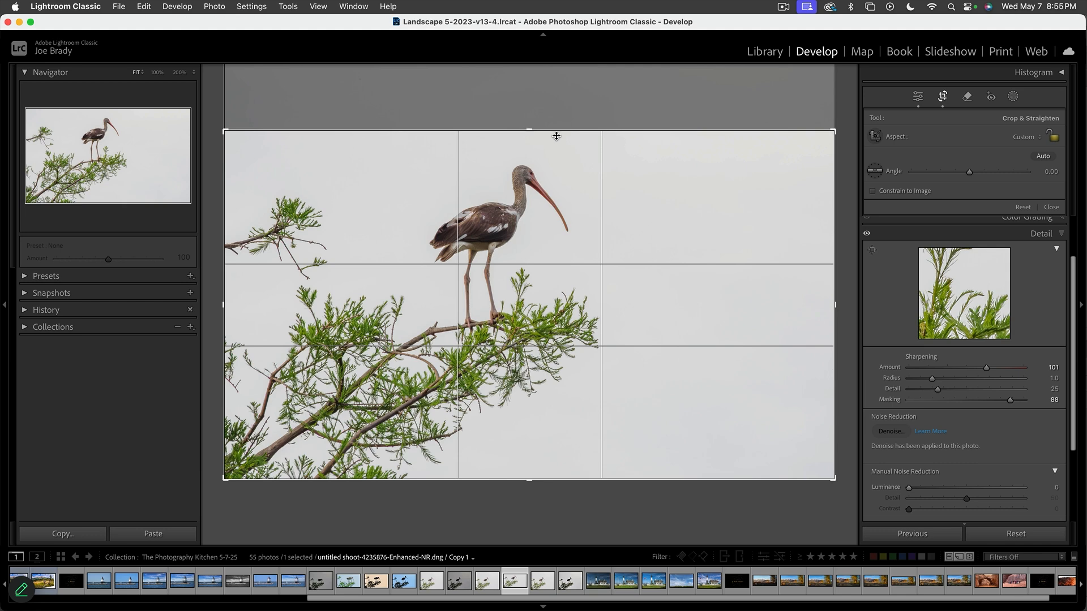
key("Return")
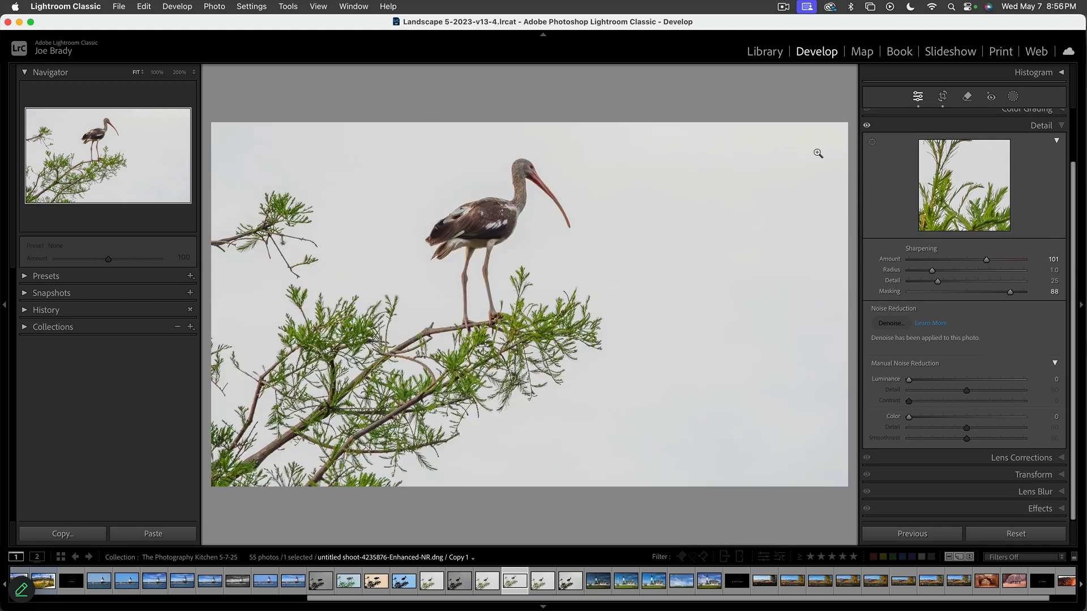
Step: Add a sky mask to Copy 1 with temperature -74 and tint 10
left_click(1012, 97)
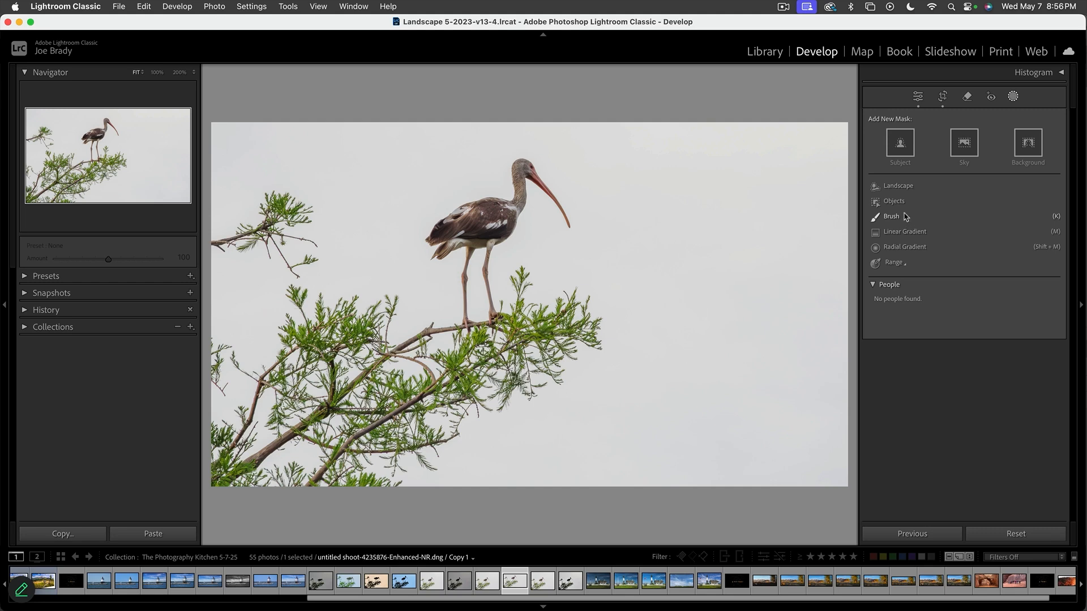
left_click(960, 145)
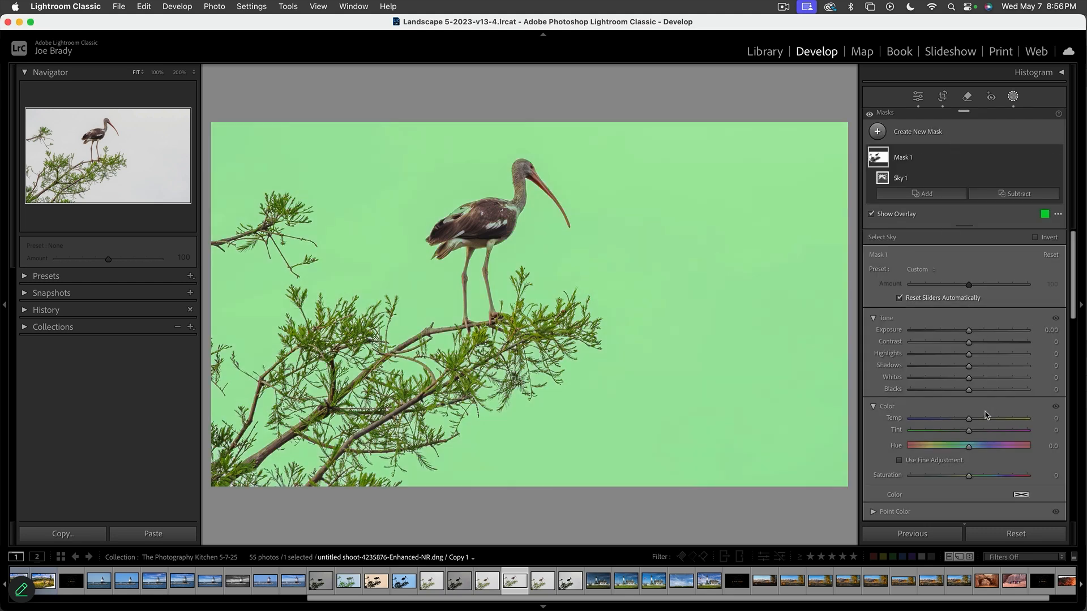
left_click_drag(968, 419, 937, 421)
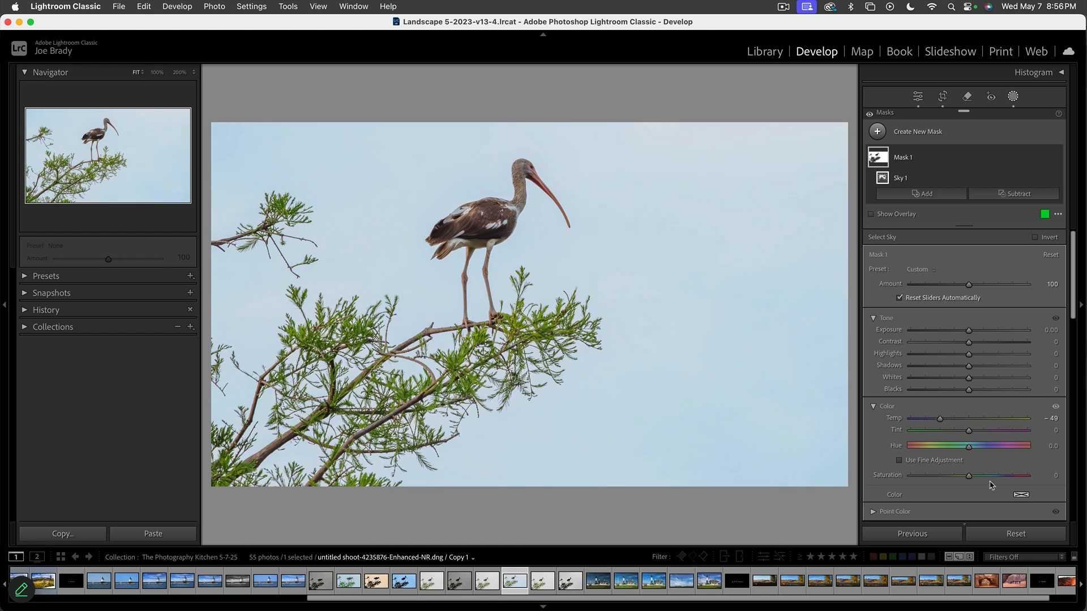
left_click_drag(940, 419, 926, 419)
left_click_drag(968, 431, 972, 431)
Step: Apply a blue-violet color tint to the masked sky and create a virtual copy of this blue-sky version
left_click(1021, 496)
left_click(916, 501)
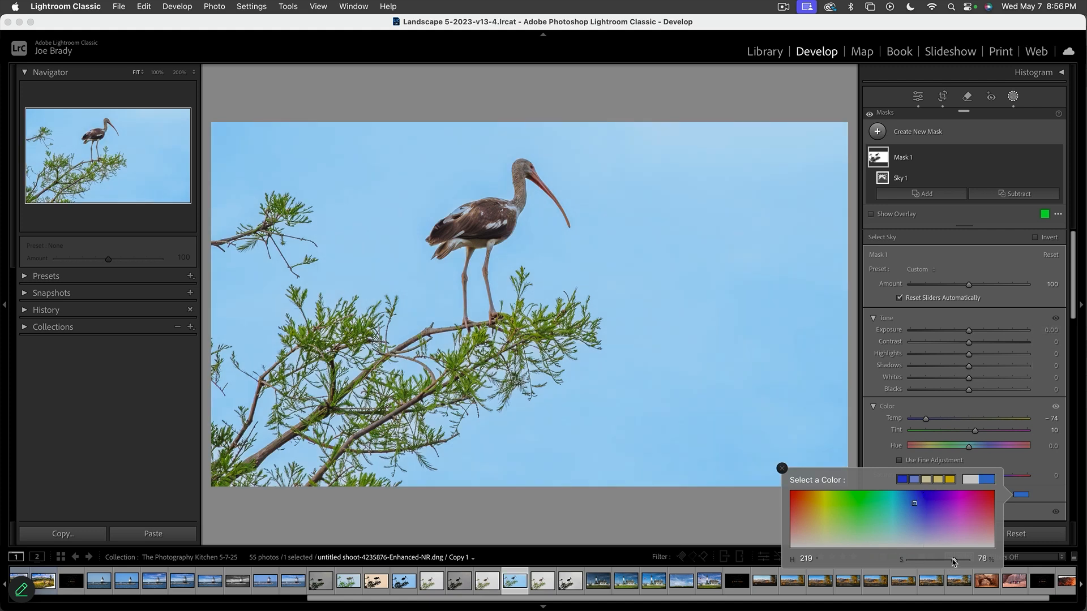
left_click_drag(953, 561, 947, 563)
left_click_drag(914, 516, 924, 505)
left_click(781, 468)
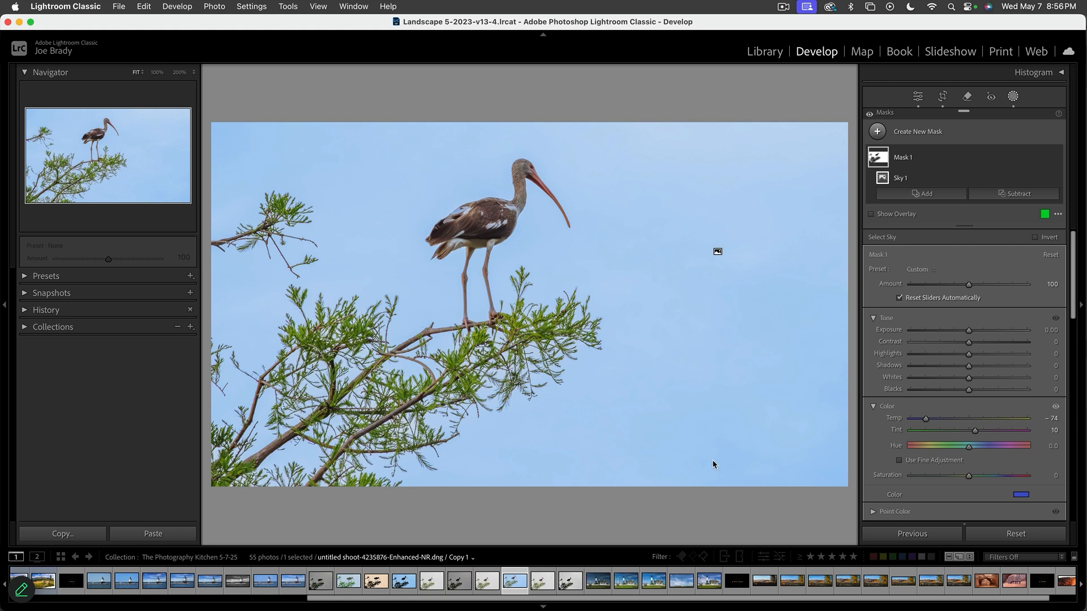
key("super+apostrophe")
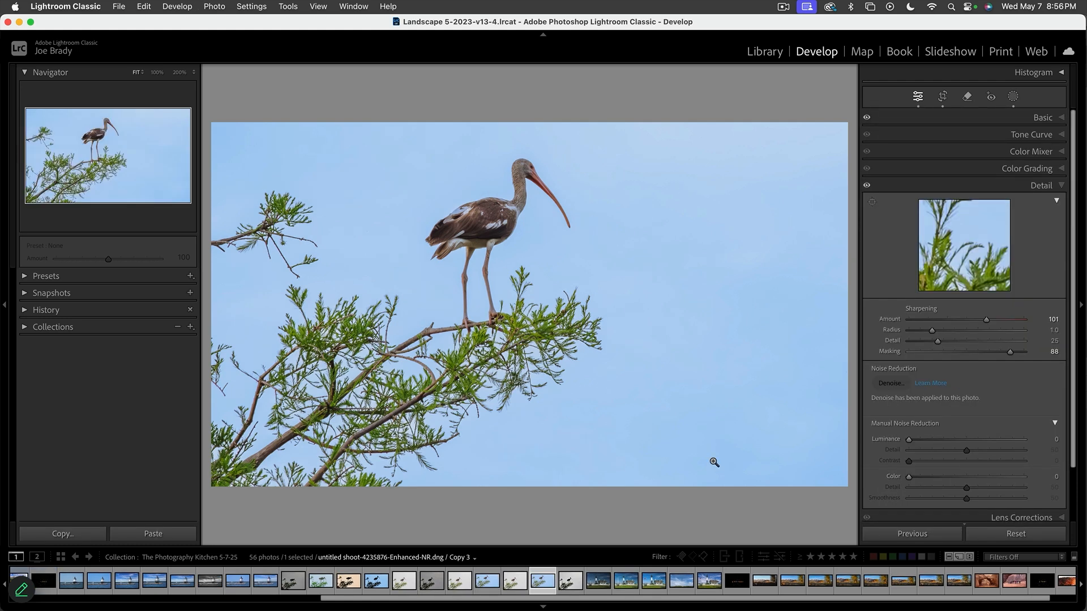
Step: Try to heal away the isolated branch left of the ibis with a size 6 brush, and undo the heal
left_click(968, 98)
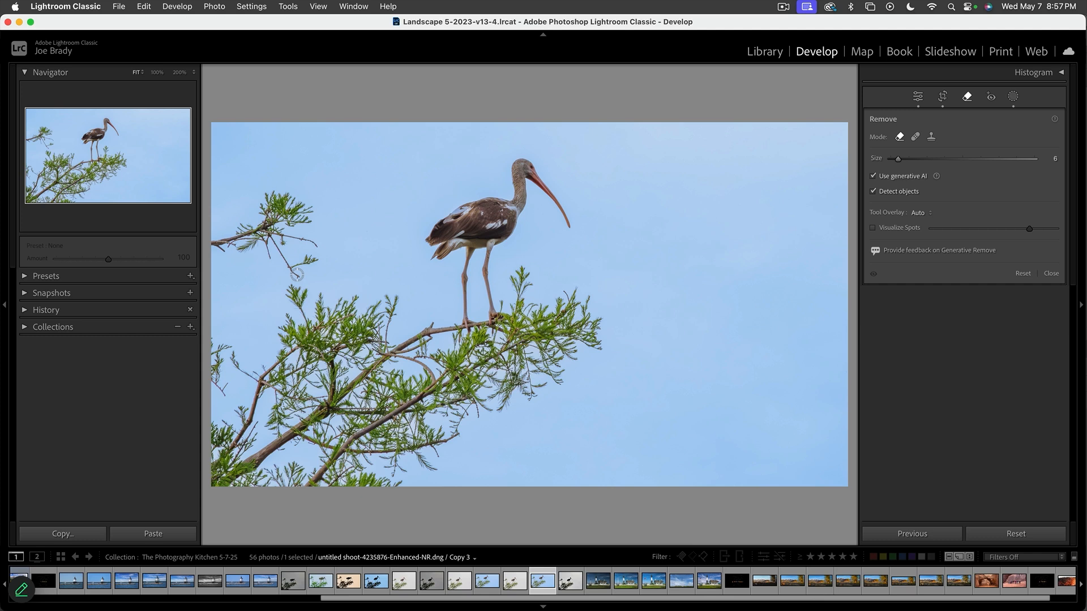
left_click(915, 138)
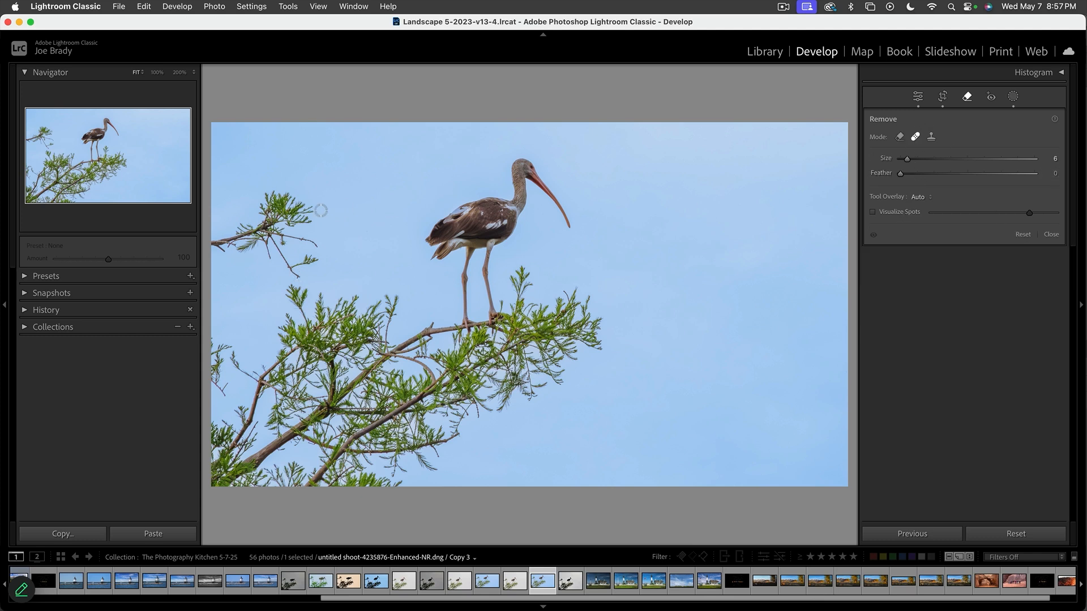
mouse_move(301, 268)
left_mouse_down()
mouse_move(299, 277)
mouse_move(290, 265)
mouse_move(311, 257)
mouse_move(287, 260)
mouse_move(276, 249)
mouse_move(317, 248)
mouse_move(282, 241)
mouse_move(310, 221)
mouse_move(283, 192)
mouse_move(261, 204)
mouse_move(296, 219)
mouse_move(269, 233)
mouse_move(243, 226)
mouse_move(214, 247)
mouse_move(260, 237)
mouse_move(275, 253)
mouse_move(273, 239)
left_mouse_up()
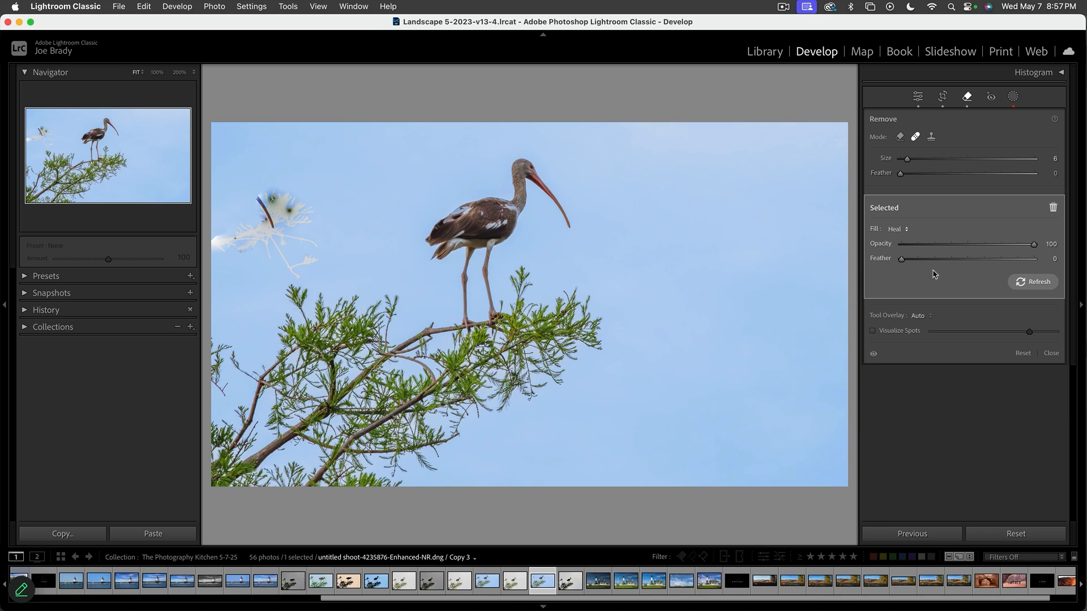
key("cmd+z")
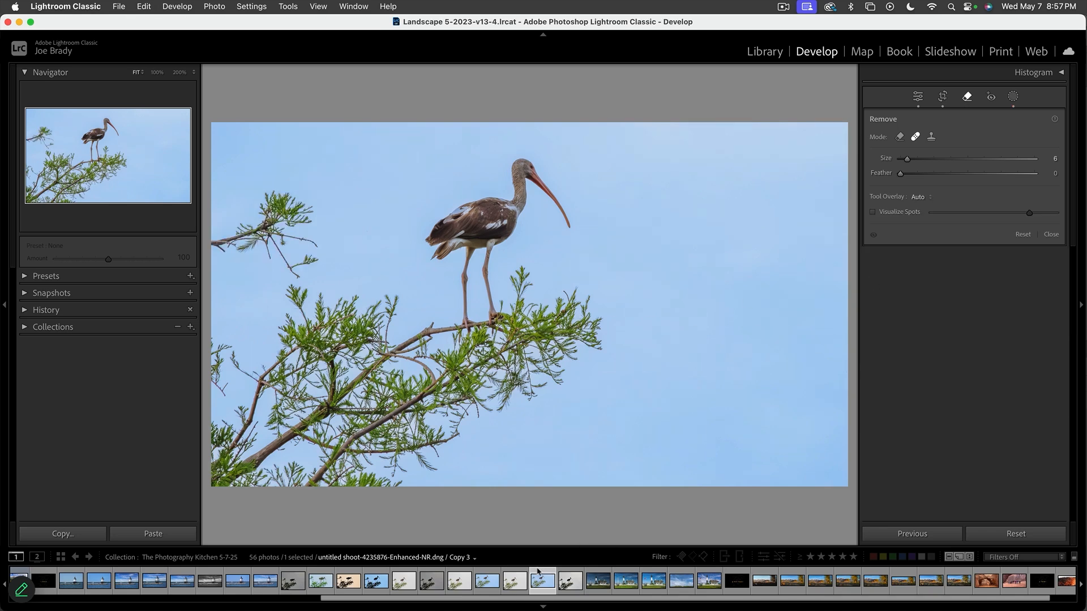
Step: Remove the isolated branch left of the ibis in Copy 2 using generative AI with a size 11 brush, choosing variation 3
left_click(515, 583)
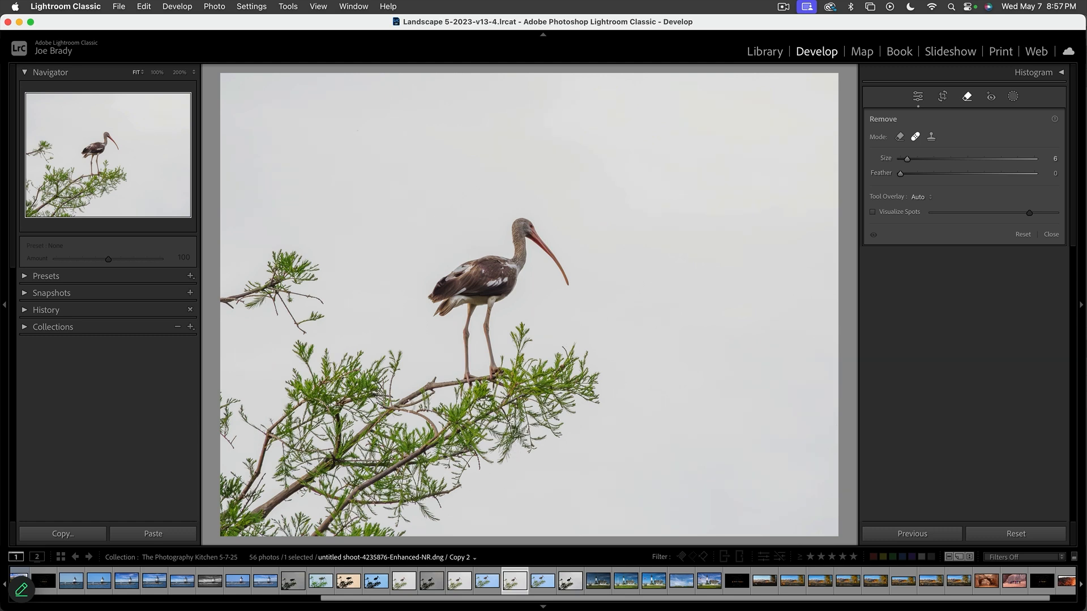
left_click(899, 137)
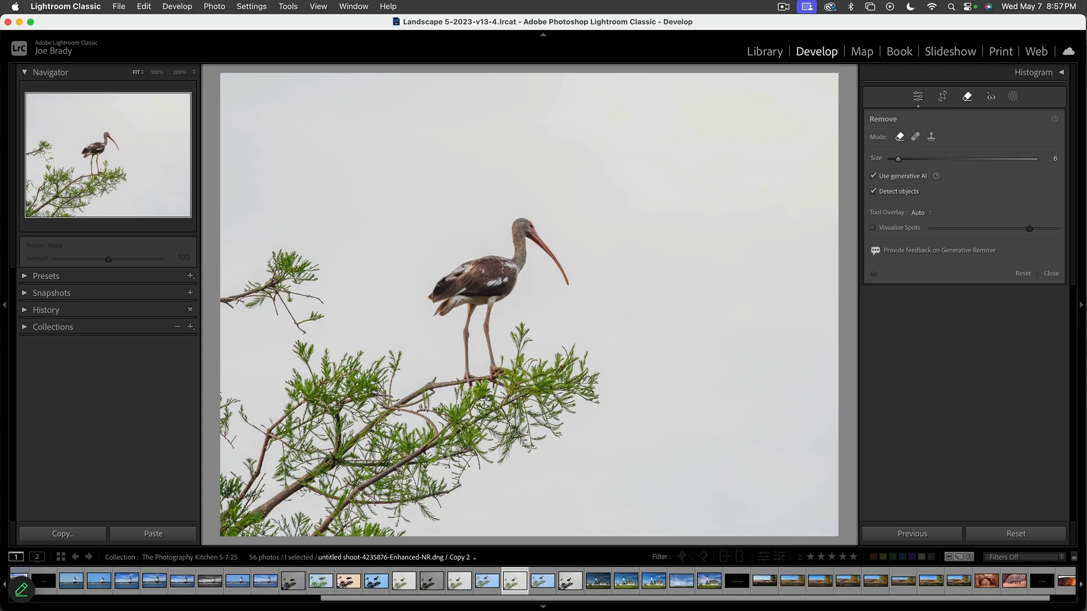
scroll(272, 262, "up", 5)
mouse_move(276, 264)
left_mouse_down()
mouse_move(317, 271)
mouse_move(279, 275)
mouse_move(300, 322)
mouse_move(322, 323)
mouse_move(304, 299)
mouse_move(306, 329)
mouse_move(279, 303)
mouse_move(222, 310)
mouse_move(285, 283)
mouse_move(206, 298)
mouse_move(280, 311)
left_mouse_up()
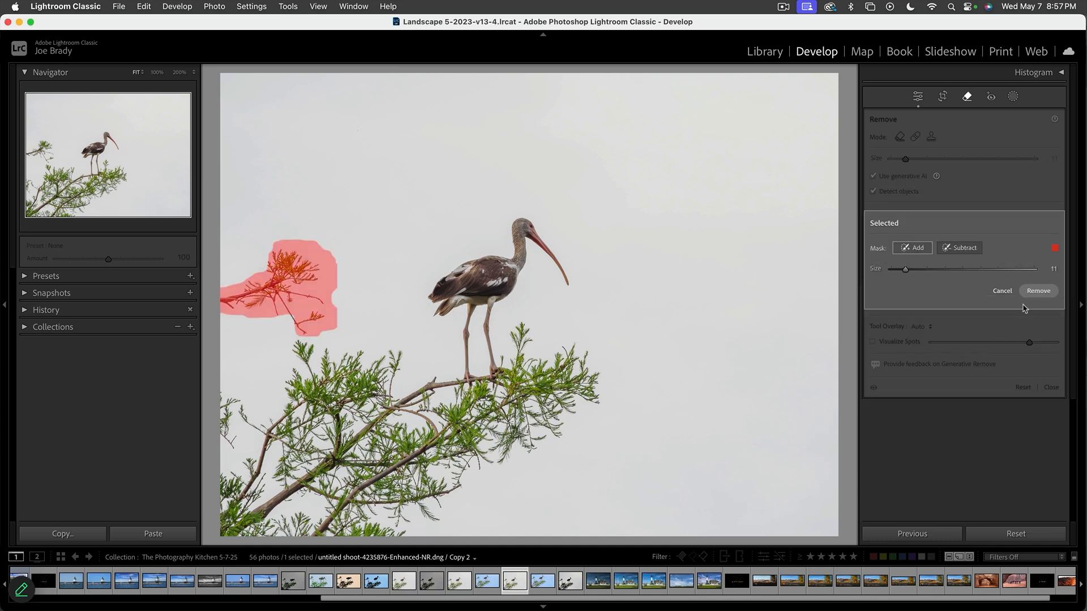
left_click(1038, 291)
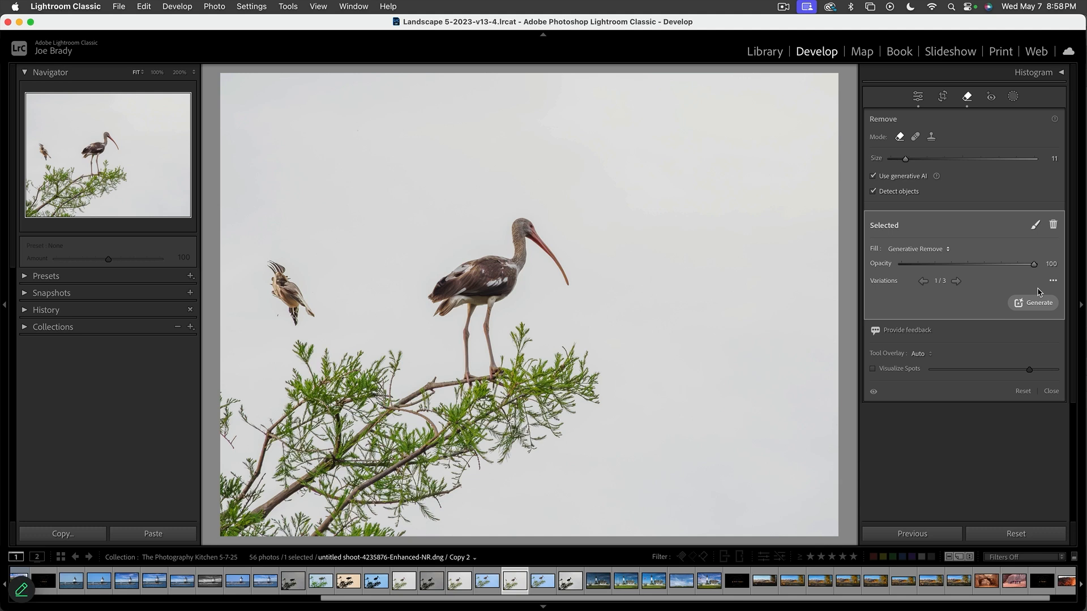
left_click(956, 281)
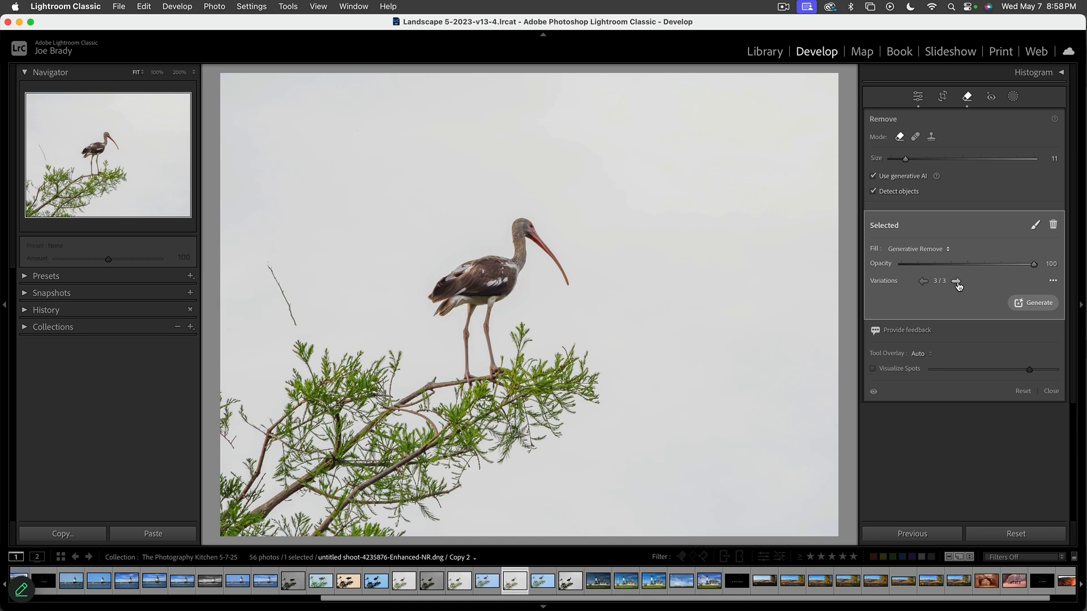
left_click(1047, 345)
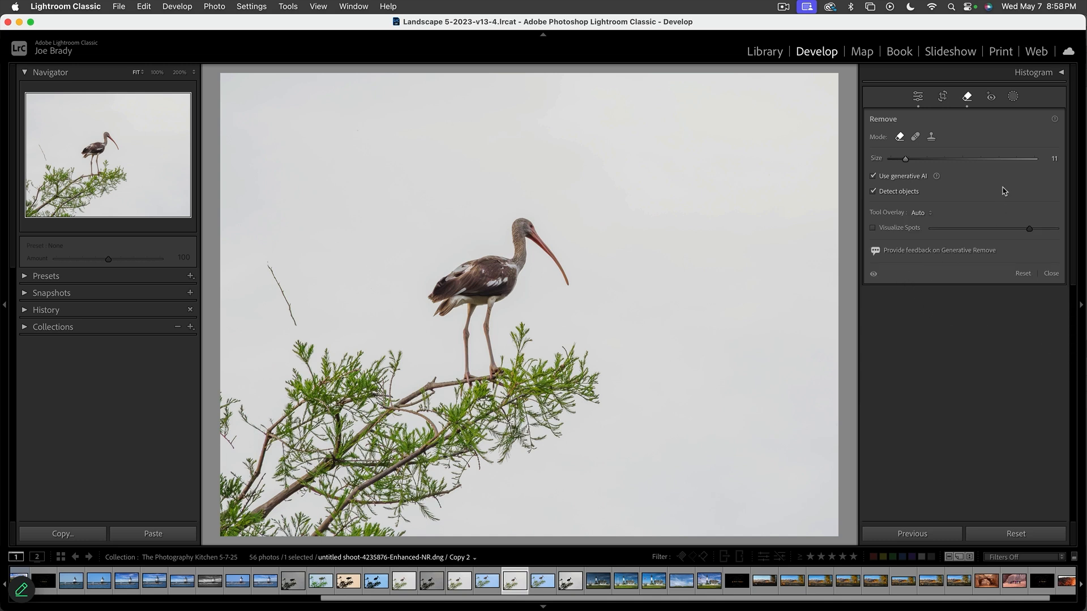
Step: Heal away the leftover thin twig left of the ibis with a size 6 brush
left_click(915, 136)
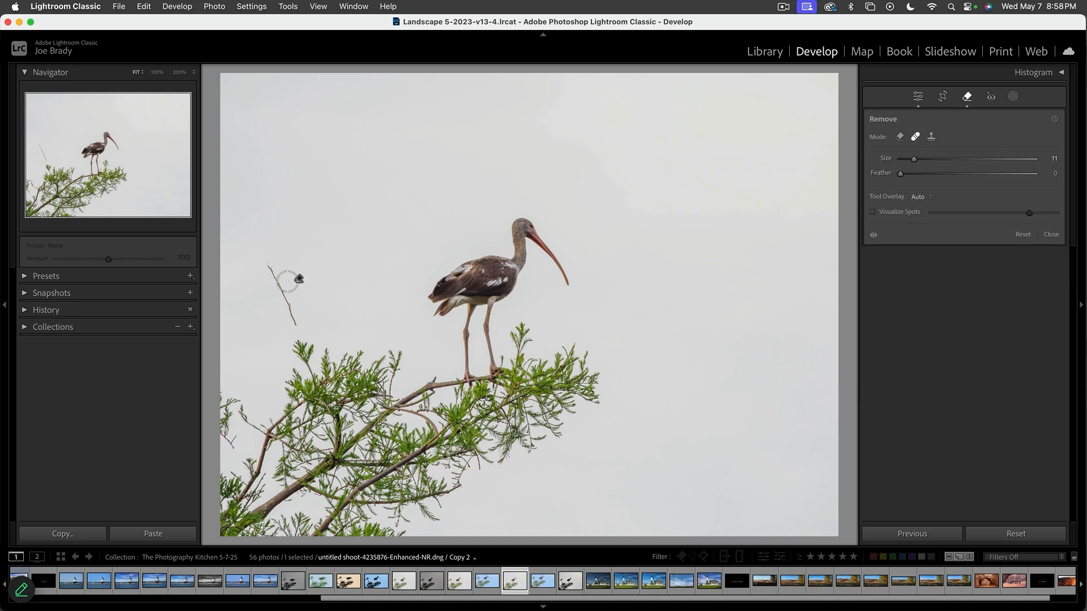
key("bracketleft")
key("bracketleft")
key("bracketleft")
key("bracketleft")
key("bracketleft")
left_click_drag(266, 266, 295, 327)
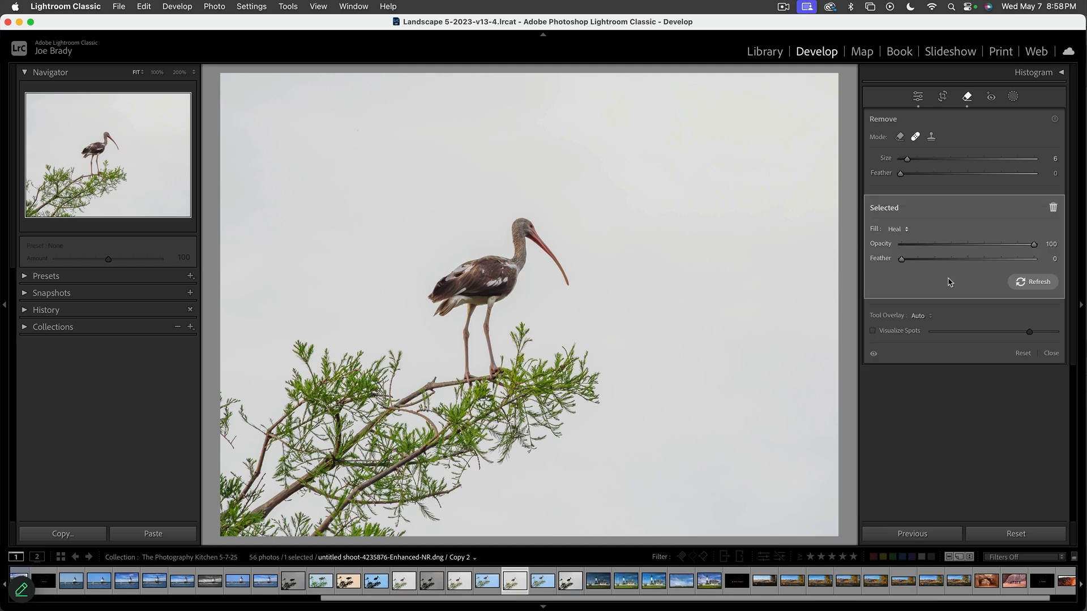
key("q")
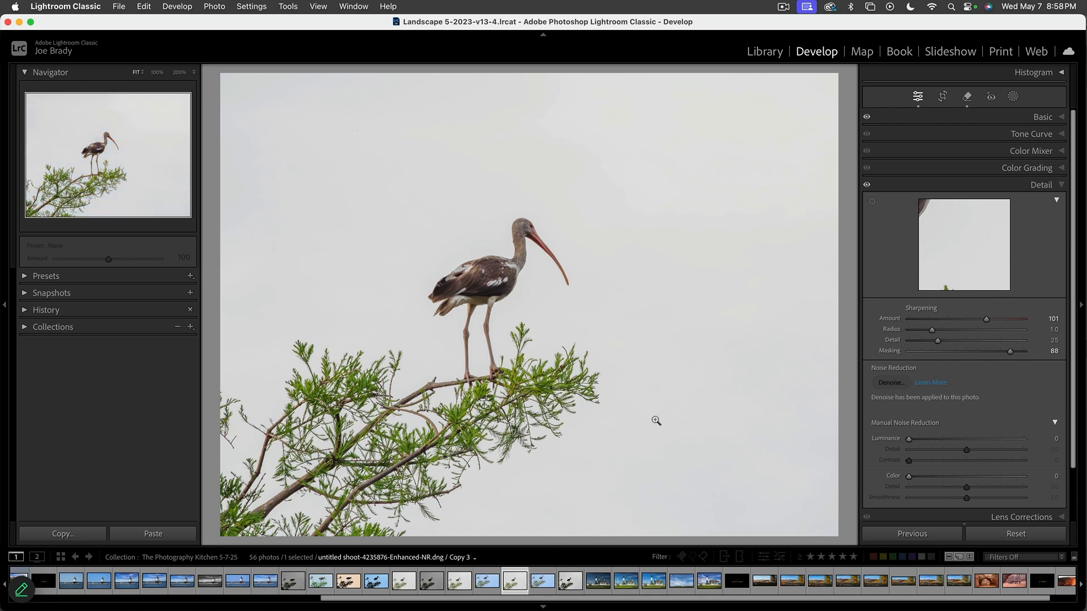
Step: Crop Copy 2 to a wider format by trimming the empty sky above the ibis, and check it full screen
key("r")
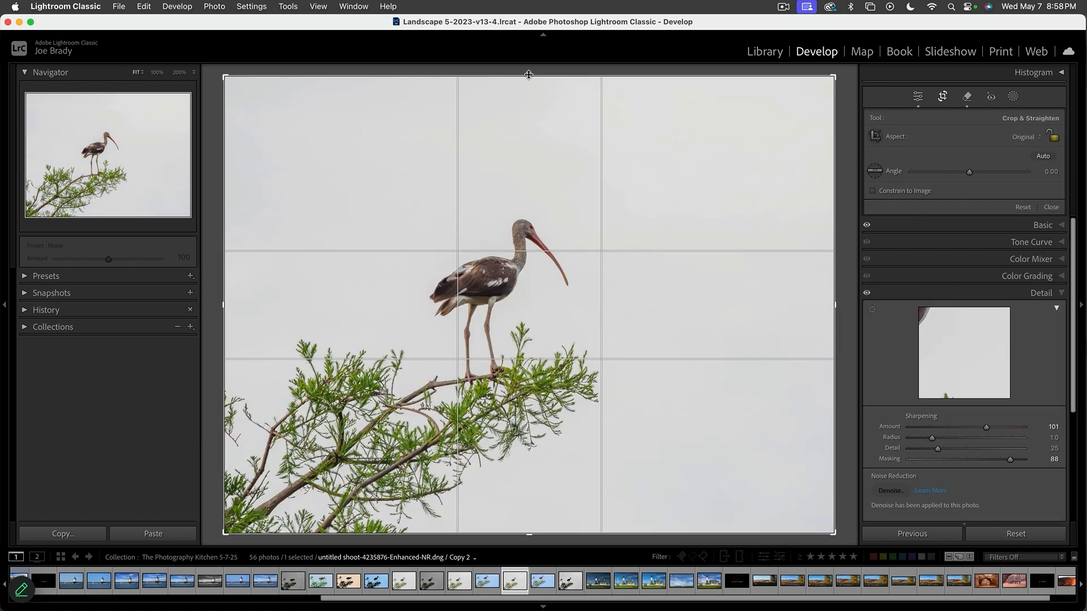
left_click_drag(528, 75, 529, 129)
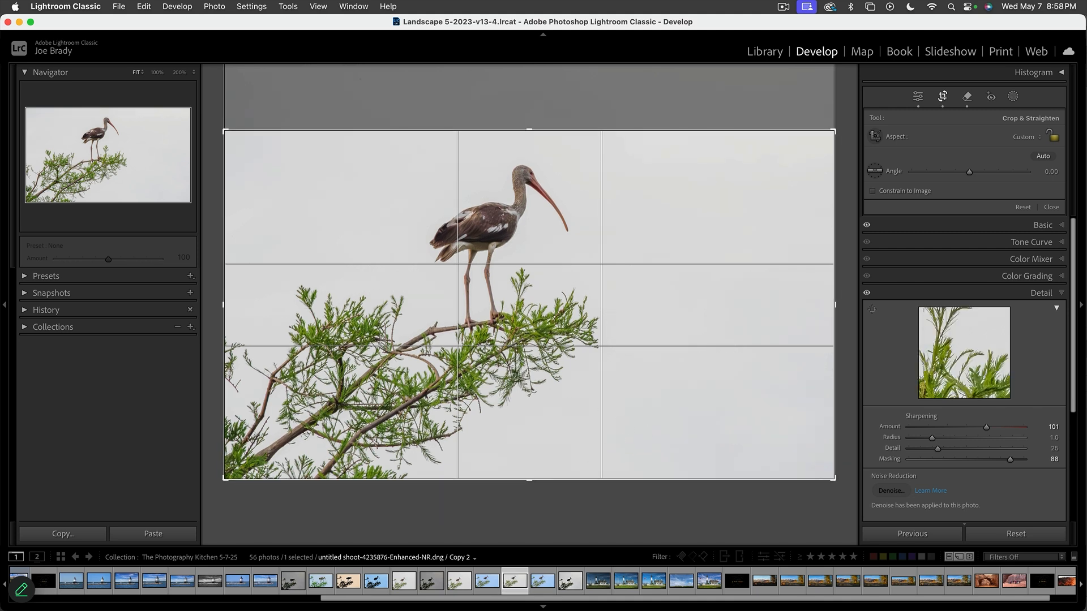
key("Return")
key("f")
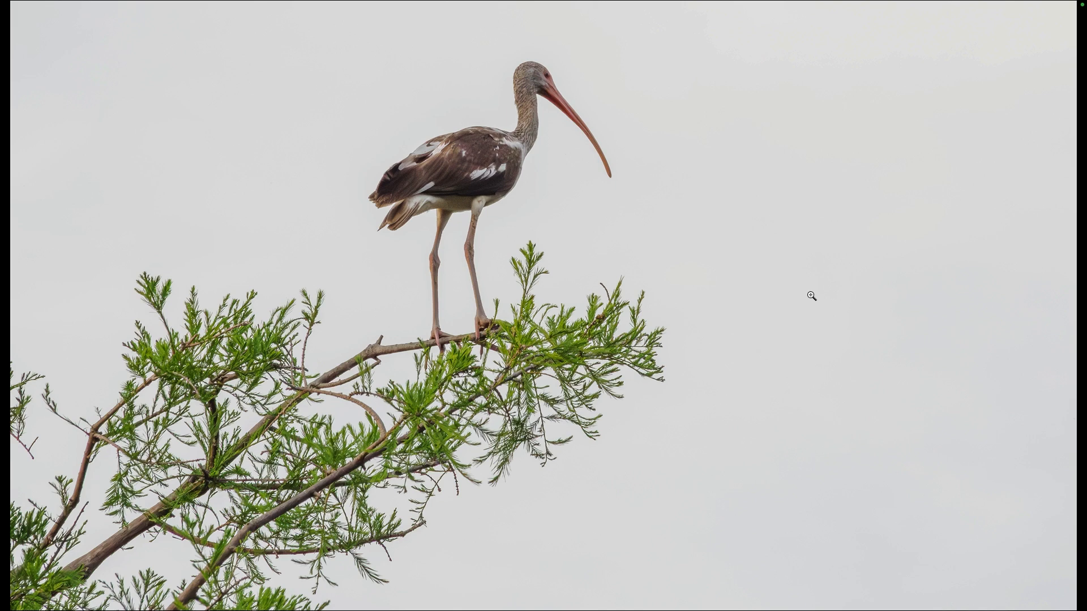
key("f")
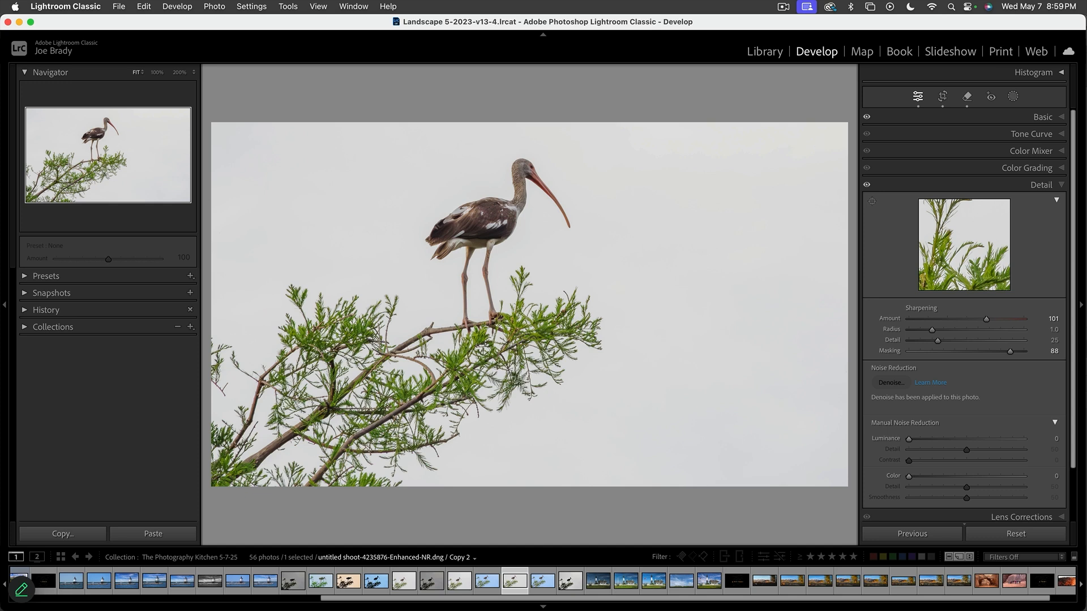
Step: Add a sky mask to Copy 2 with temperature -10 for a slightly cooler sky
left_click(1013, 97)
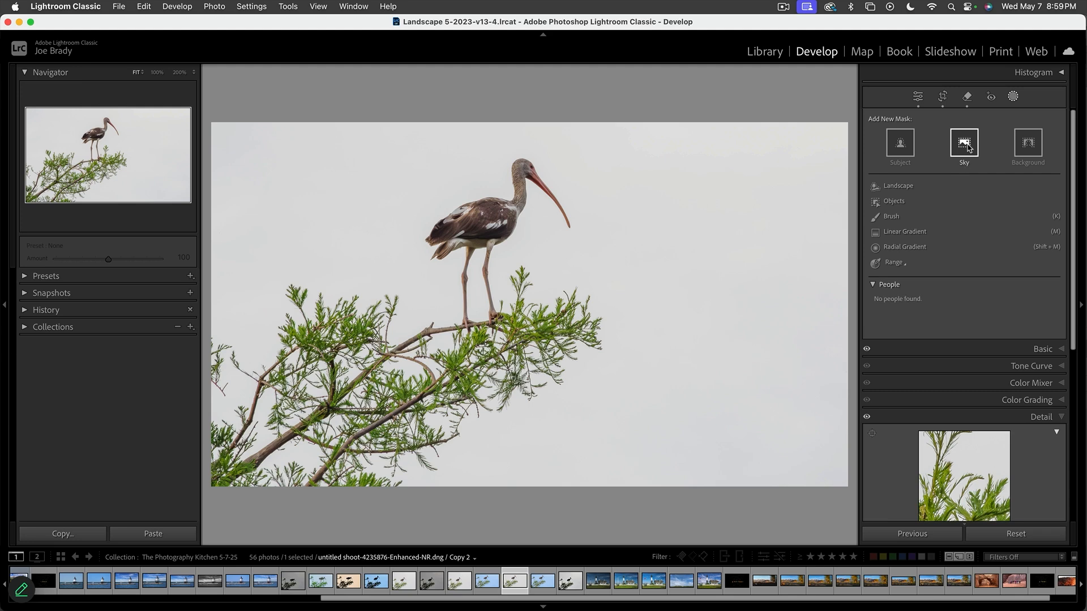
left_click(962, 165)
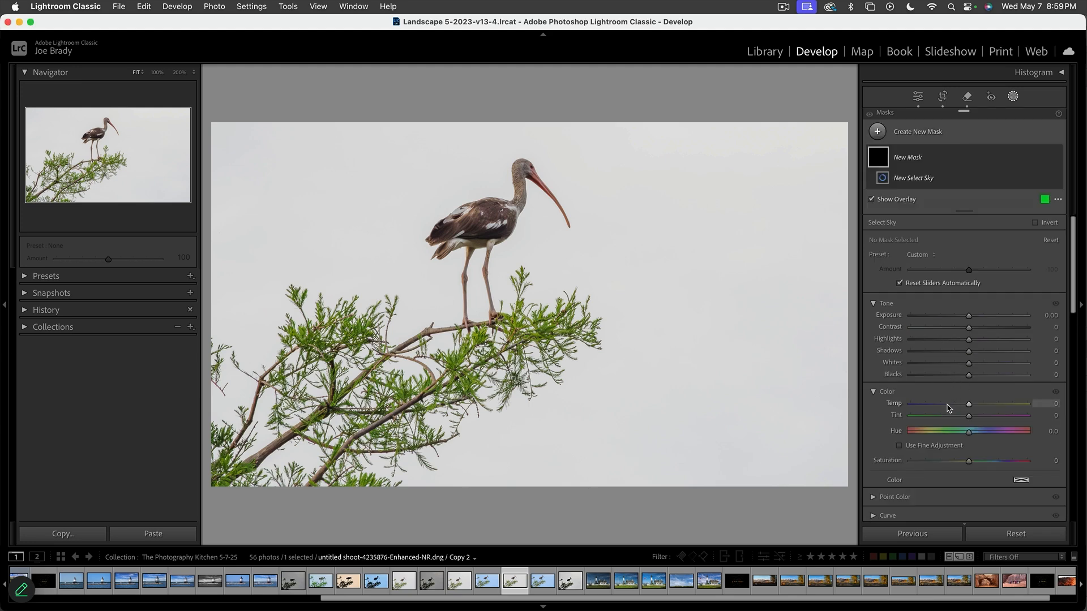
key("o")
left_click_drag(938, 422, 963, 419)
mouse_move(968, 475)
left_mouse_down()
mouse_move(926, 480)
mouse_move(958, 477)
left_mouse_up()
double_click(958, 477)
left_click_drag(965, 420, 963, 420)
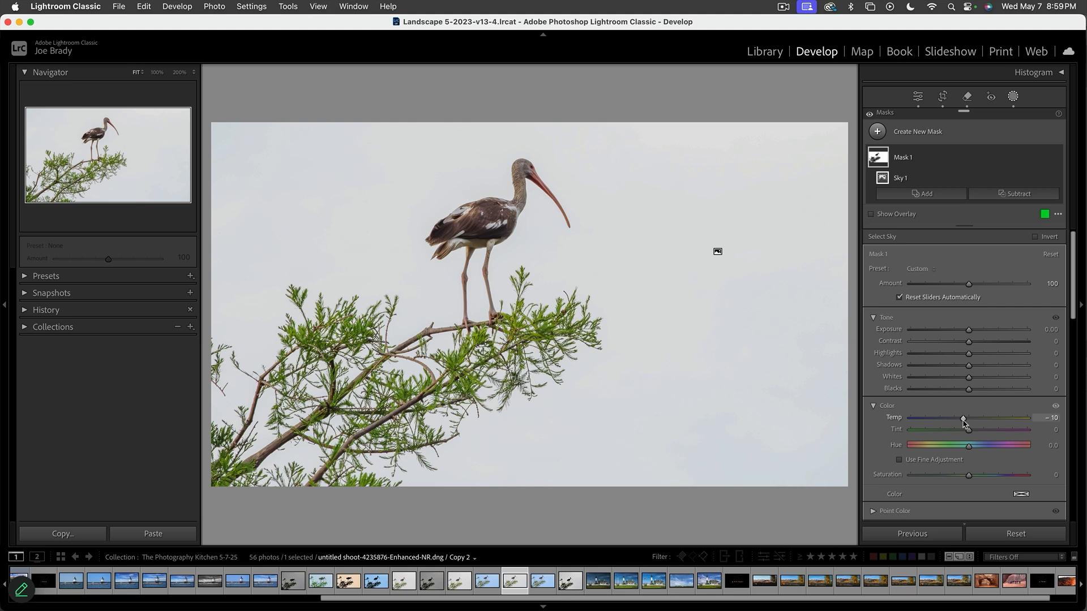
key("Escape")
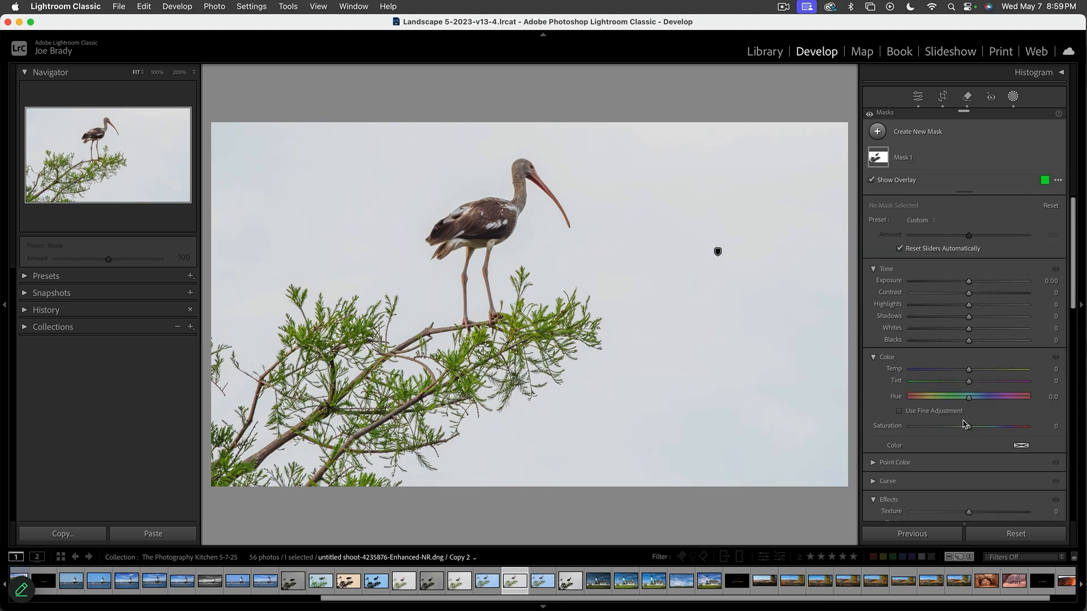
key("Escape")
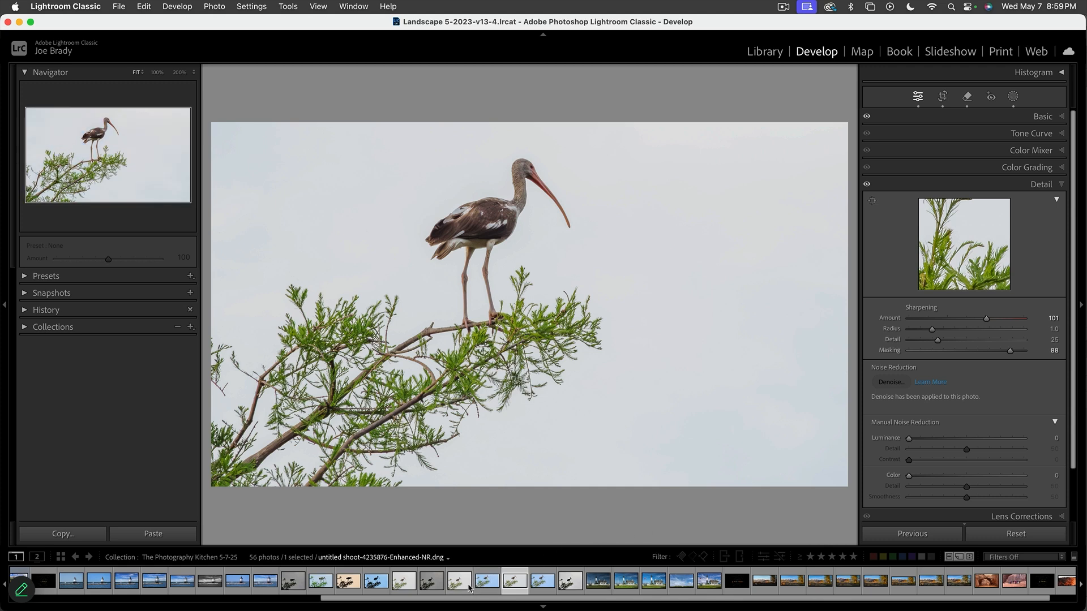
Step: Reset all edits on Copy 3 and add a sky mask with exposure 1.96
left_click(545, 586)
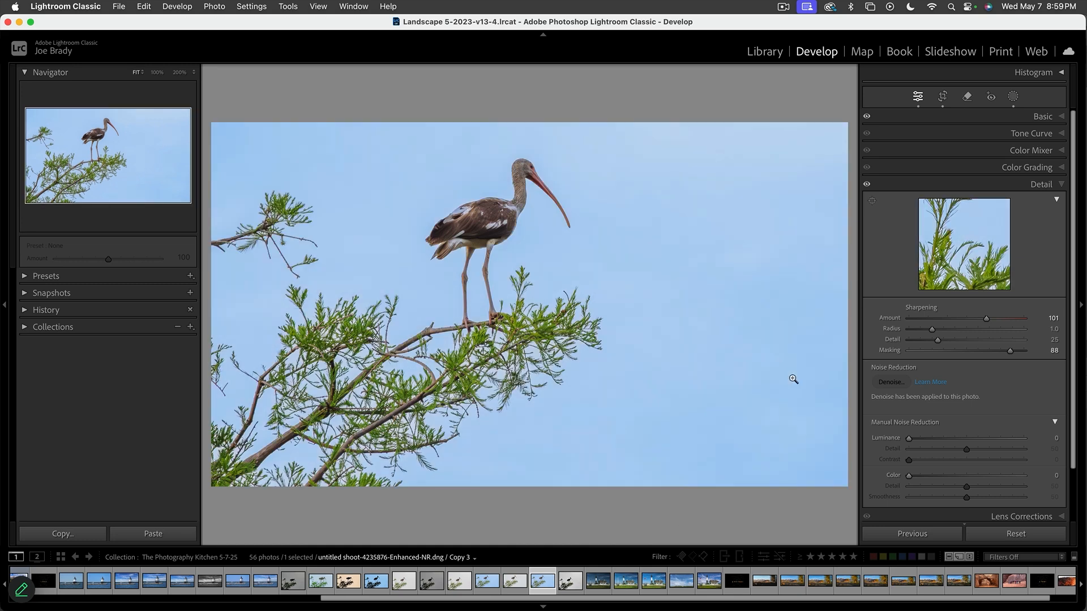
left_click(1022, 535)
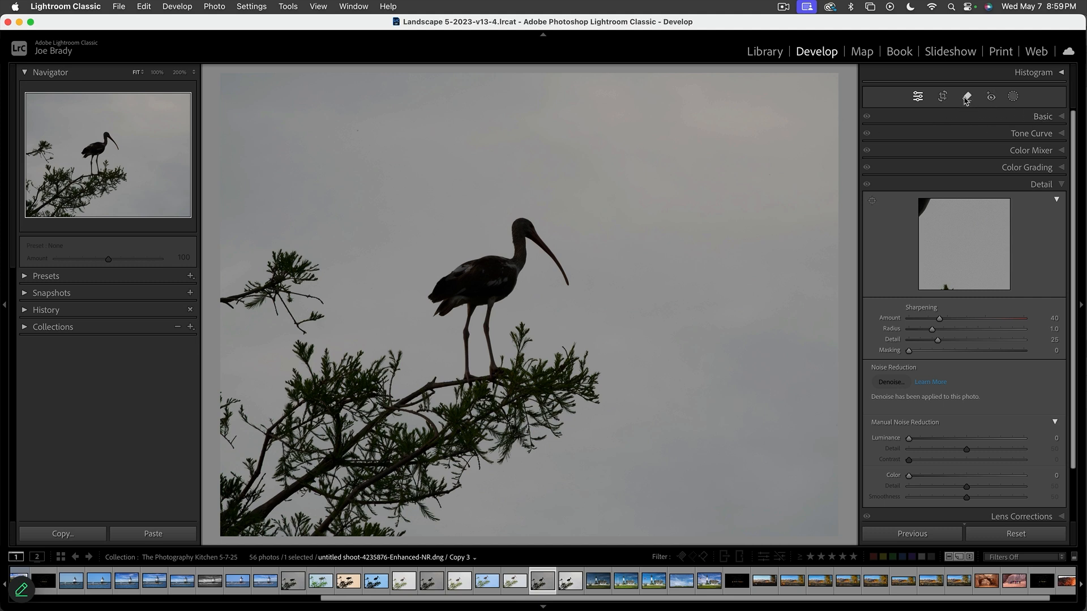
left_click(1013, 96)
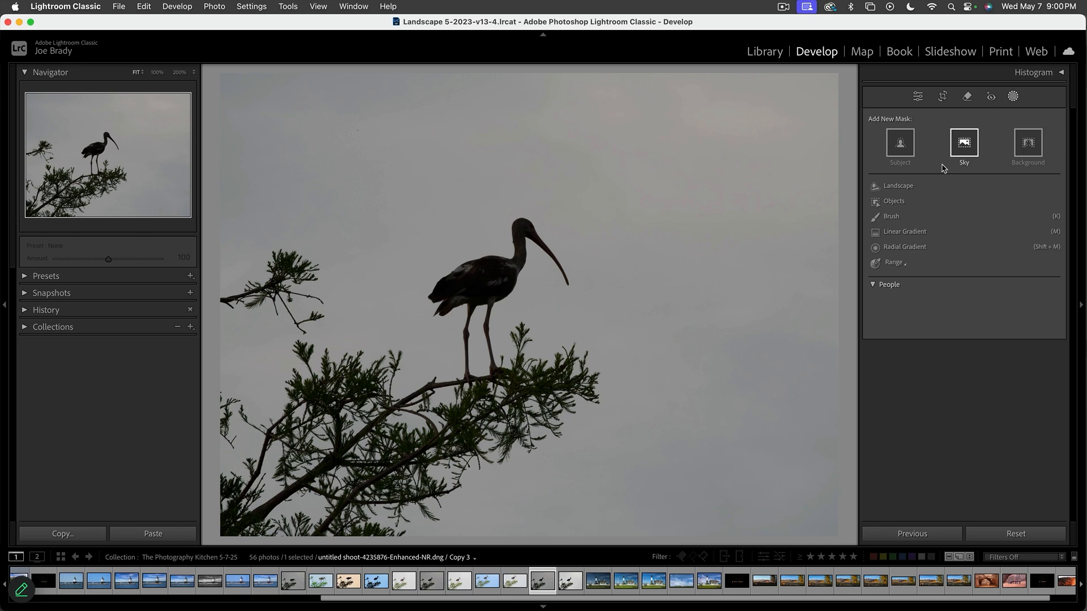
left_click(964, 142)
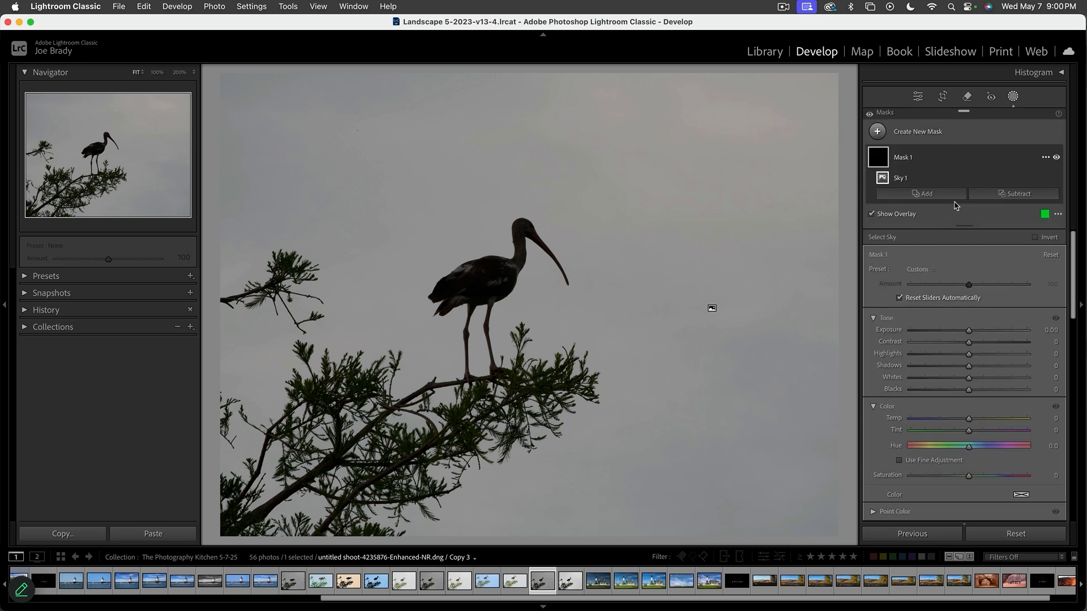
key("o")
left_click_drag(968, 330, 997, 329)
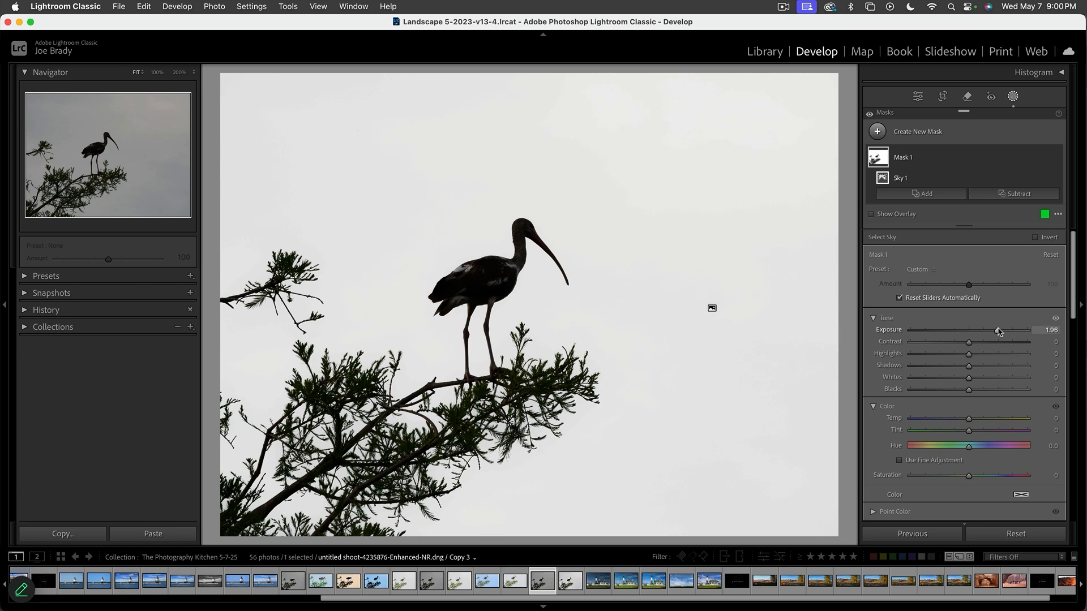
Step: Crop Copy 3 by trimming sky above the ibis, the lowest branches, and the isolated branch on the left
key("r")
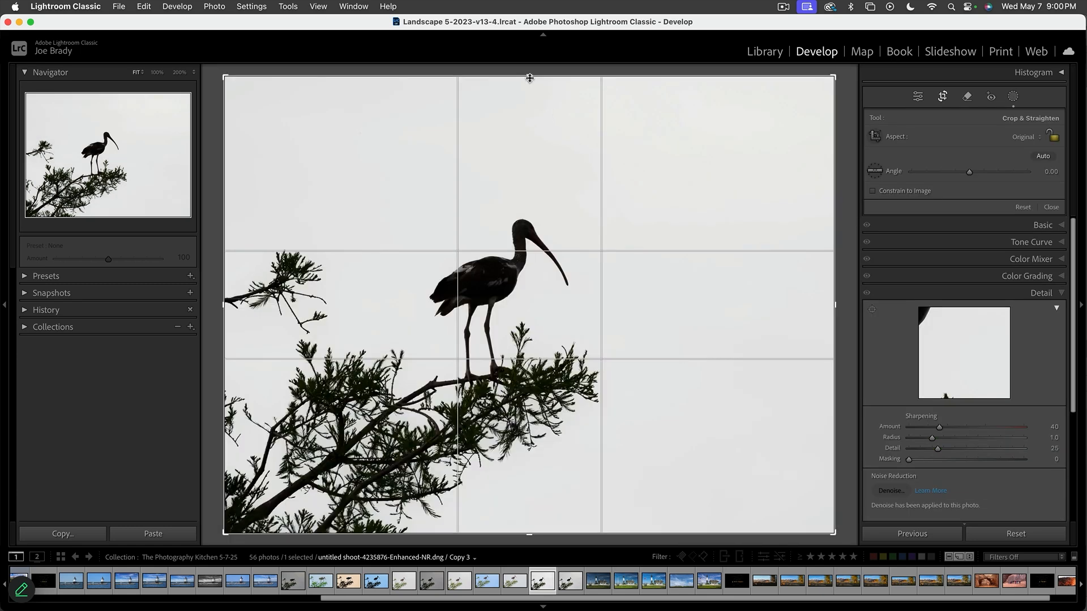
left_click_drag(529, 78, 530, 133)
left_click_drag(528, 479, 529, 468)
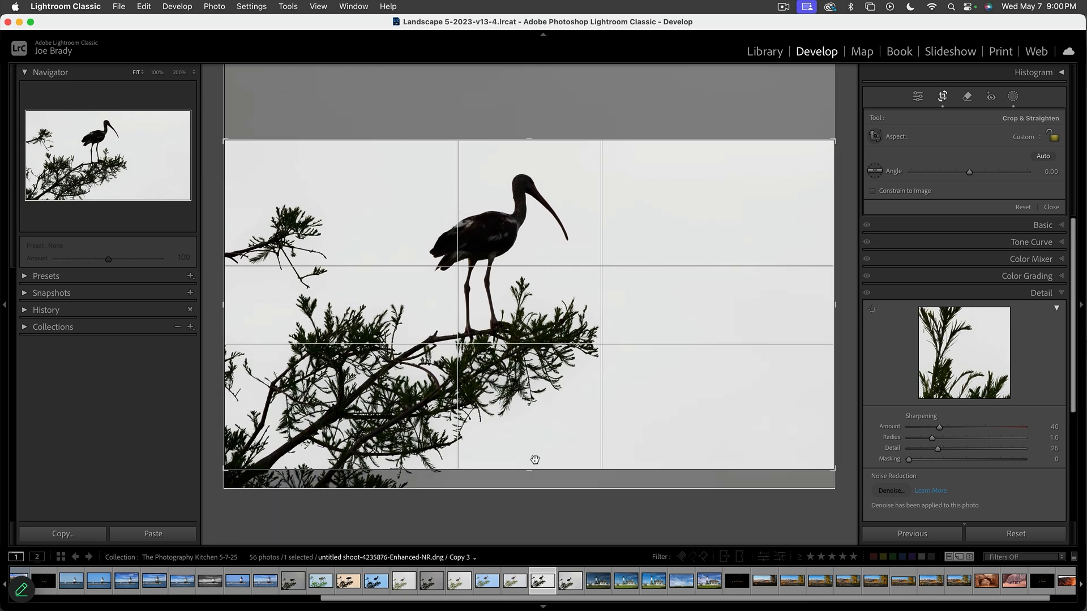
left_click_drag(226, 306, 279, 306)
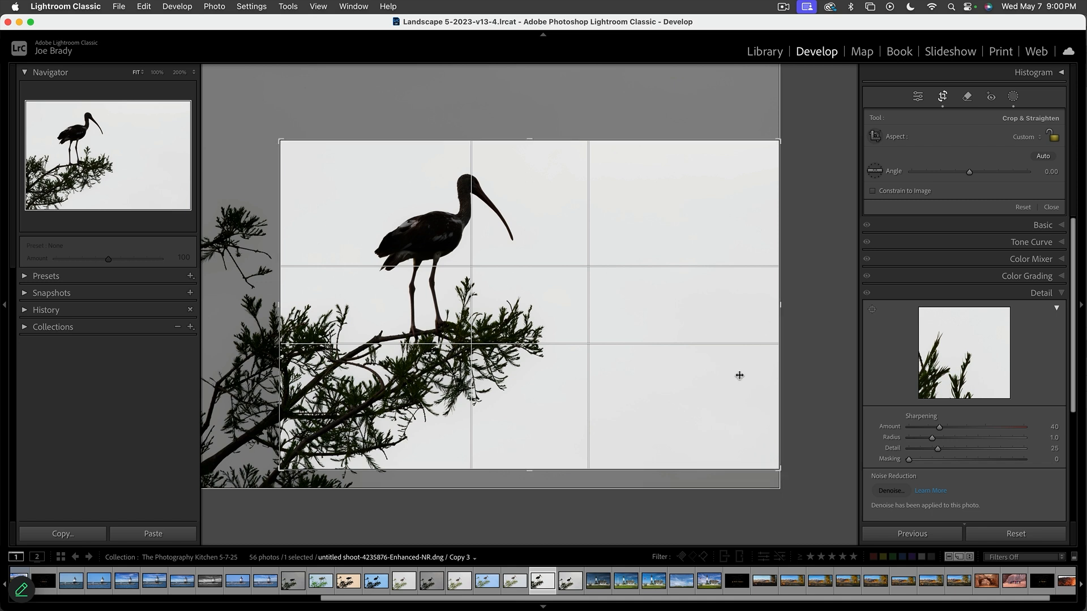
left_click_drag(540, 471, 538, 468)
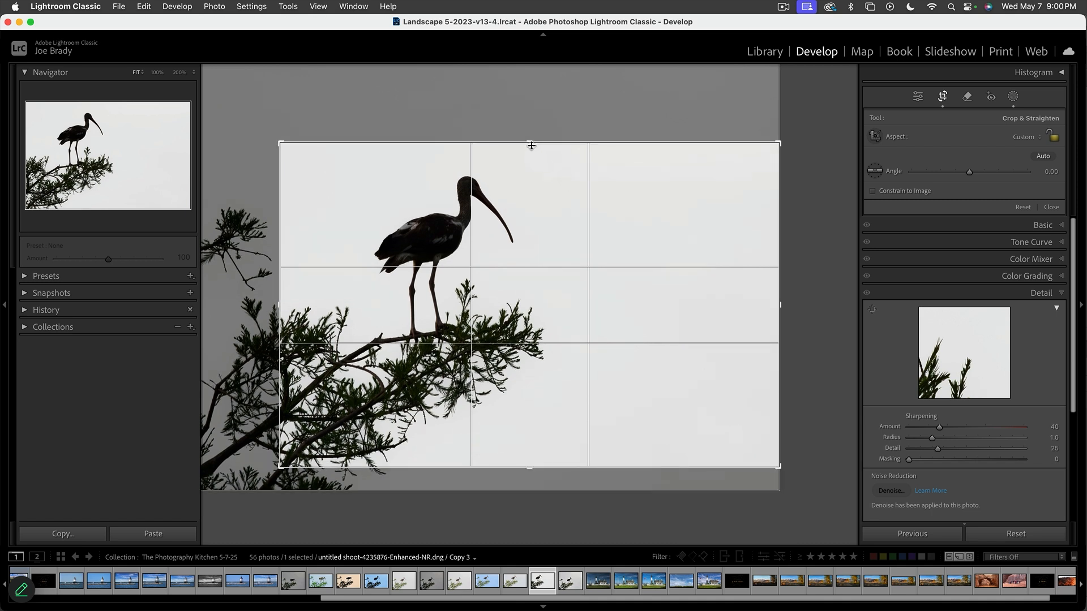
left_click_drag(529, 465, 529, 456)
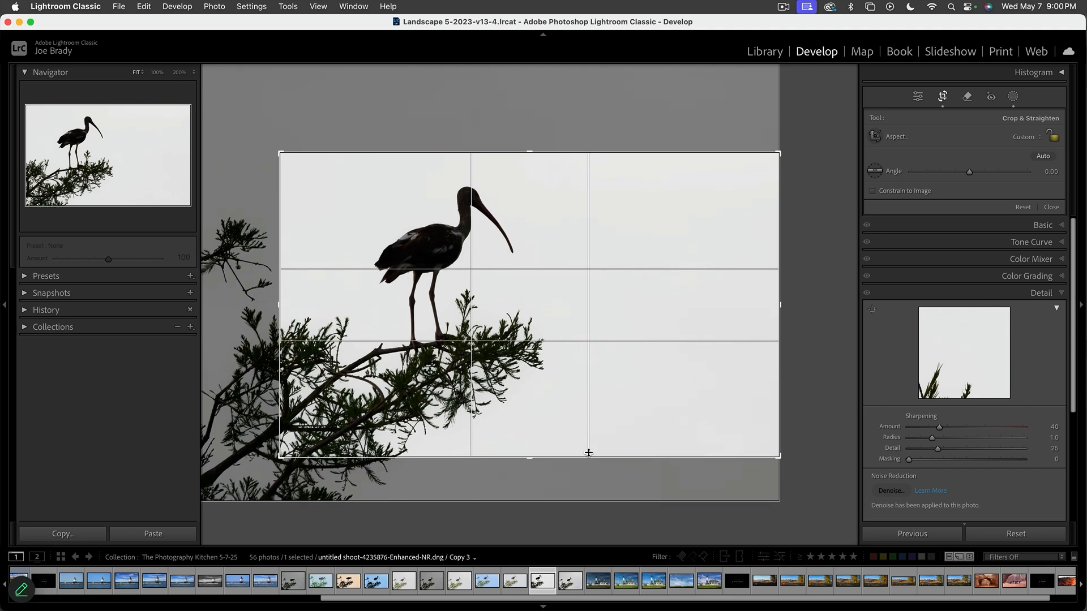
key("Return")
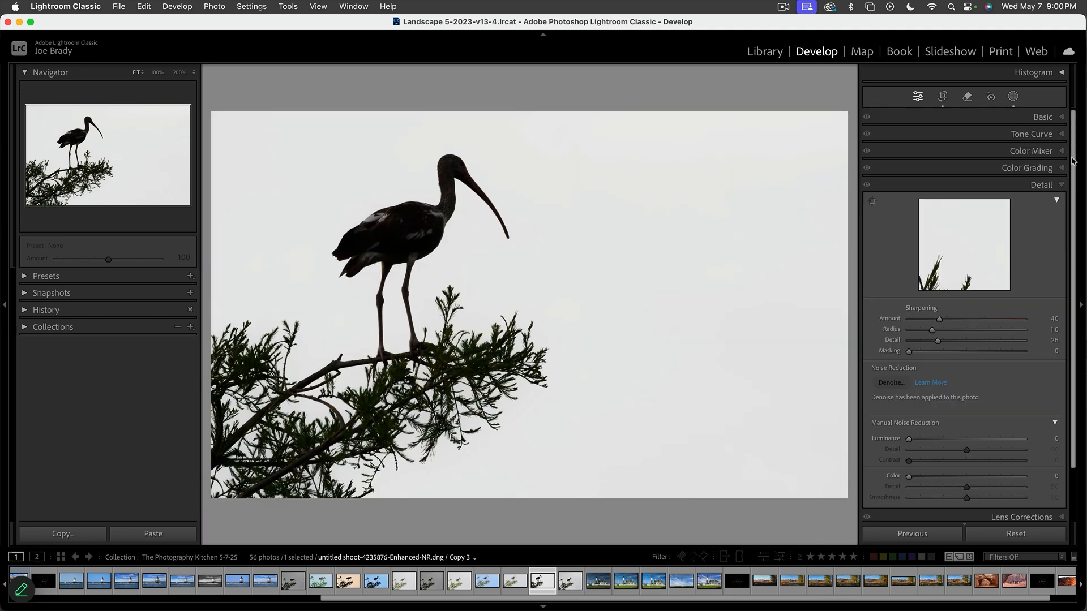
Step: Set Copy 3's saturation to -100 and extend its crop leftward to include the isolated branch again
left_click(1047, 117)
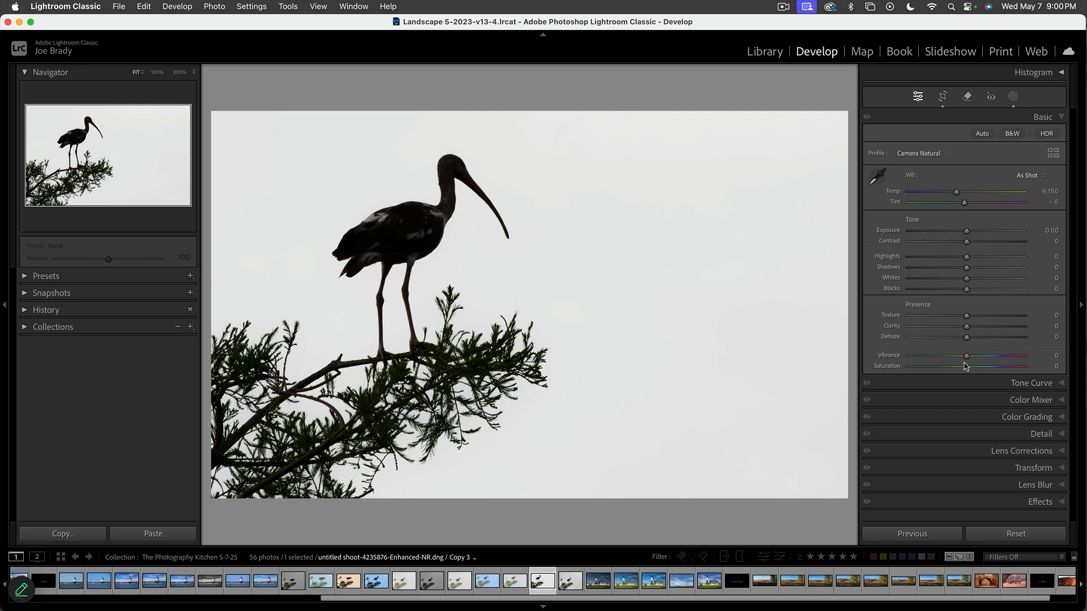
left_click_drag(966, 367, 891, 371)
key("r")
left_click_drag(279, 306, 226, 306)
left_click_drag(525, 457, 528, 459)
key("Return")
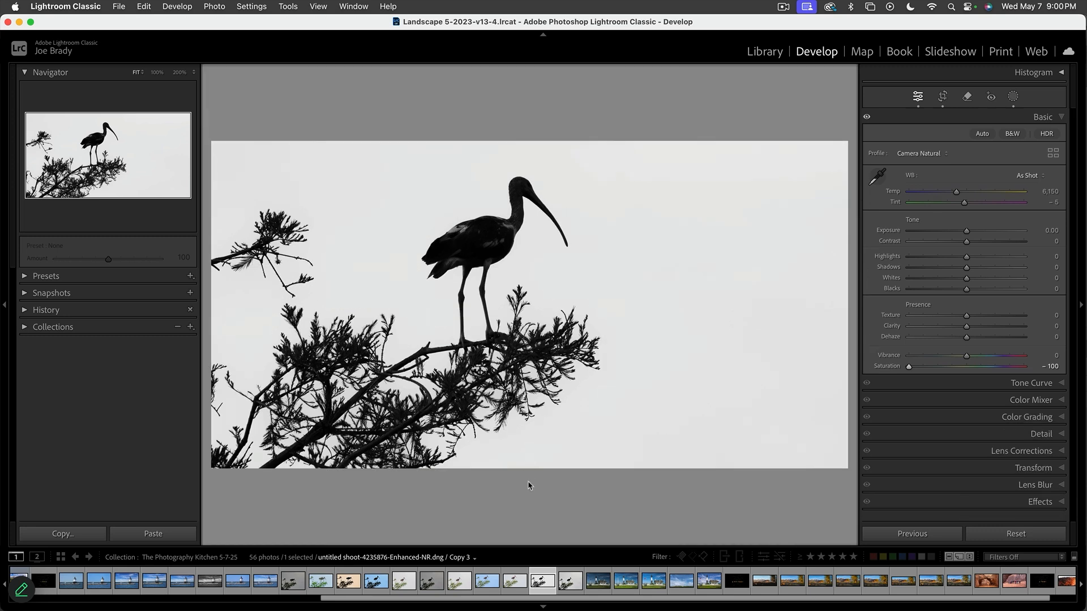
Step: Select the original ibis photo with its three edited versions and compare them one after another in full-screen preview
left_click(487, 582, "shift")
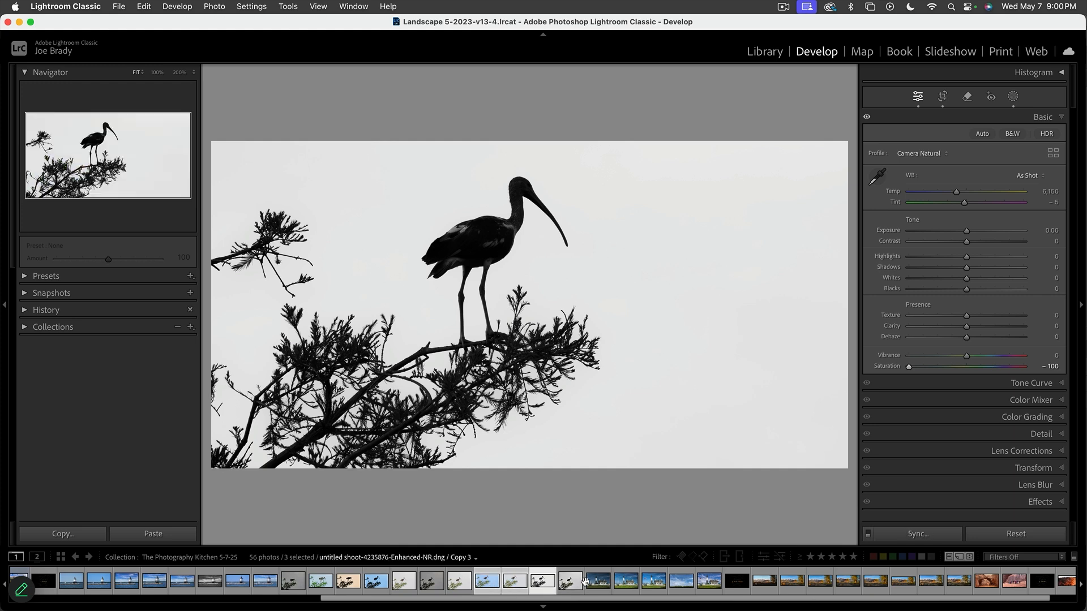
left_click(434, 586, "super")
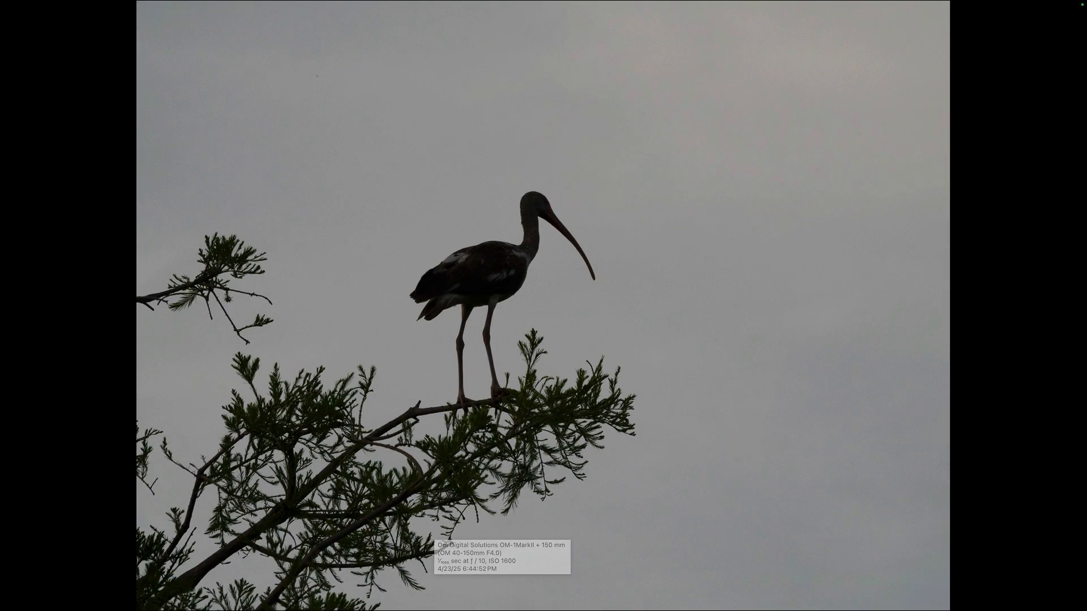
key("Right")
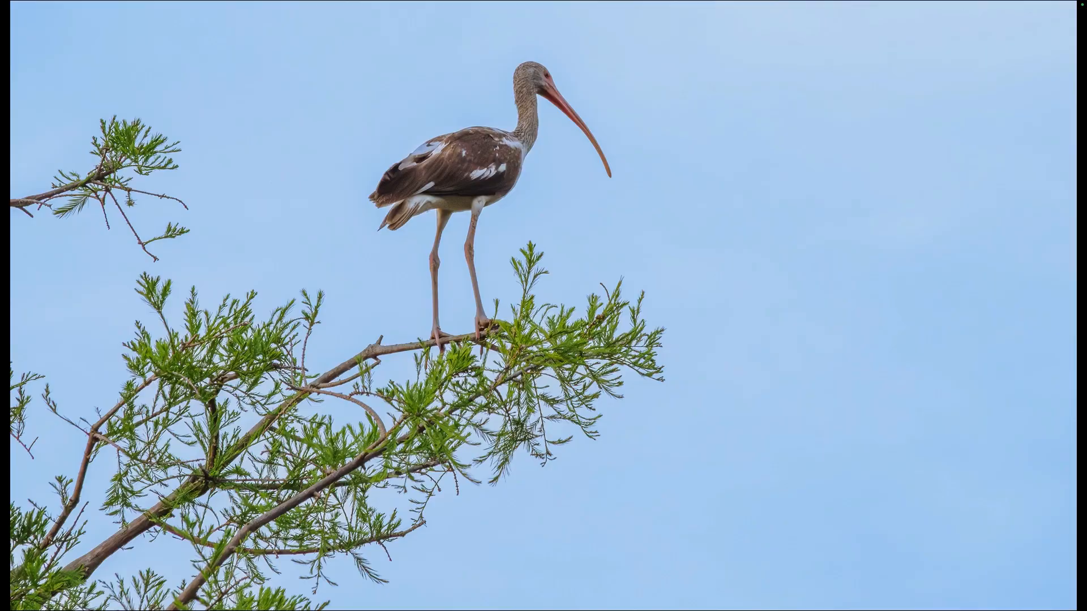
key("Left")
key("Right")
key("Right")
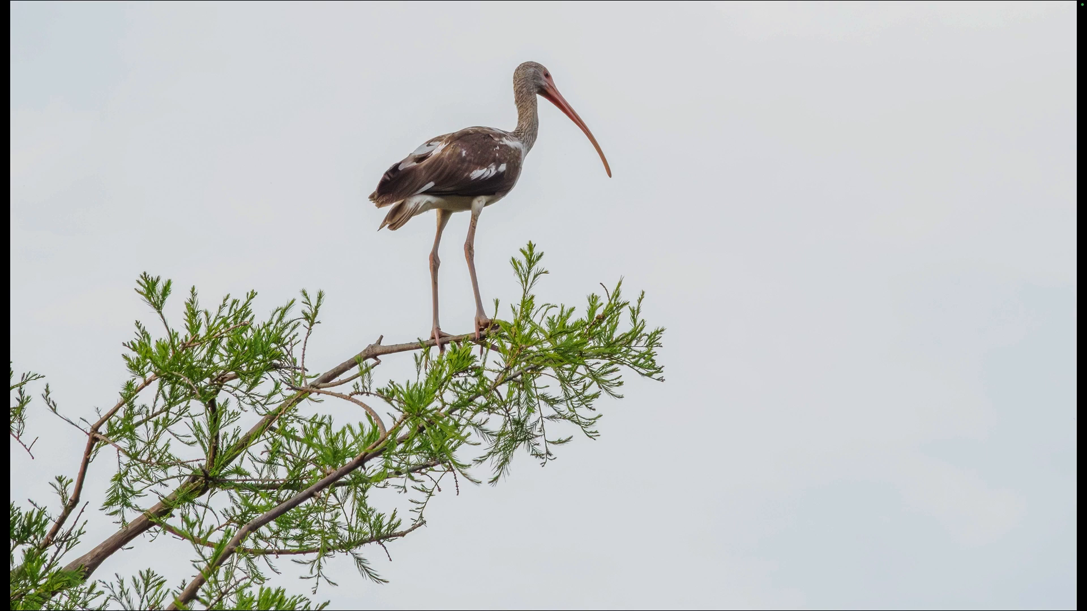
key("Left")
key("Right")
key("Left")
key("Right")
key("Left")
key("Right")
key("Right")
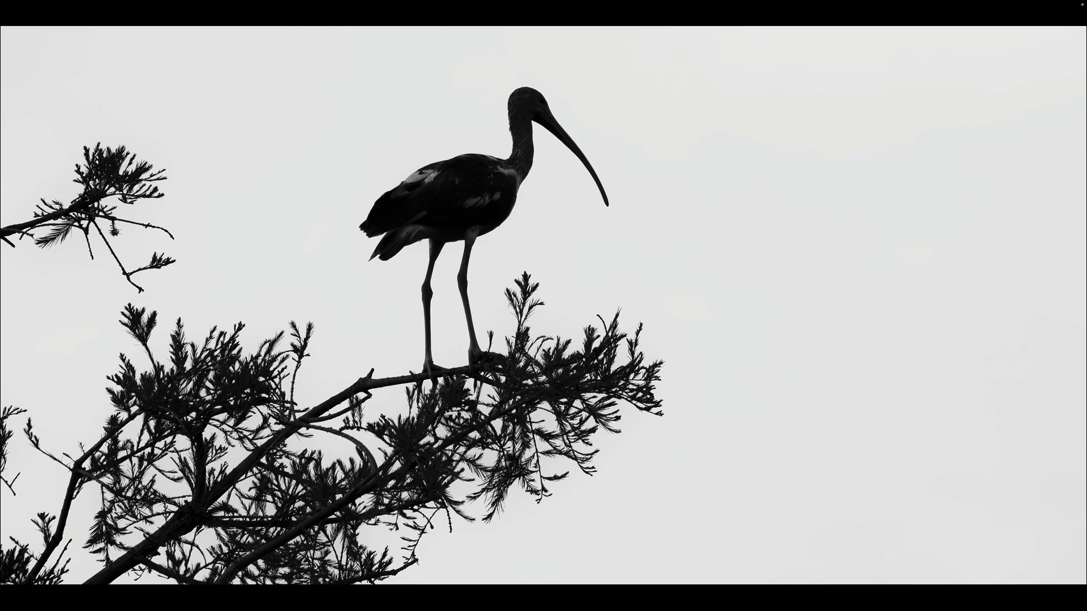
key("f")
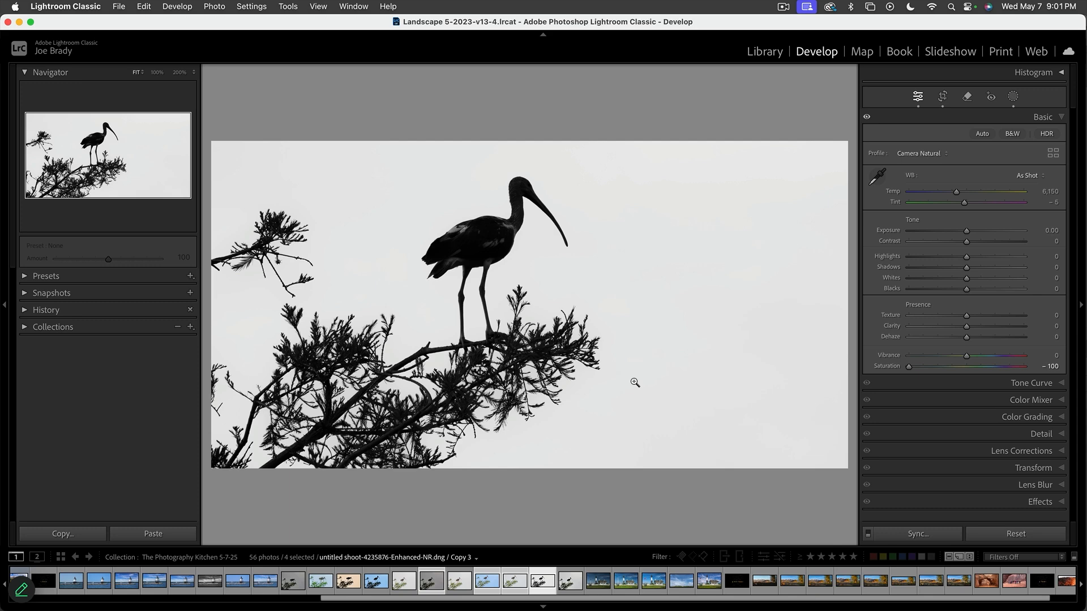
Step: Open Copy 3 in Photoshop and remove the isolated left branch on a duplicate layer using a lasso selection and Content-Aware Fill
key("super")
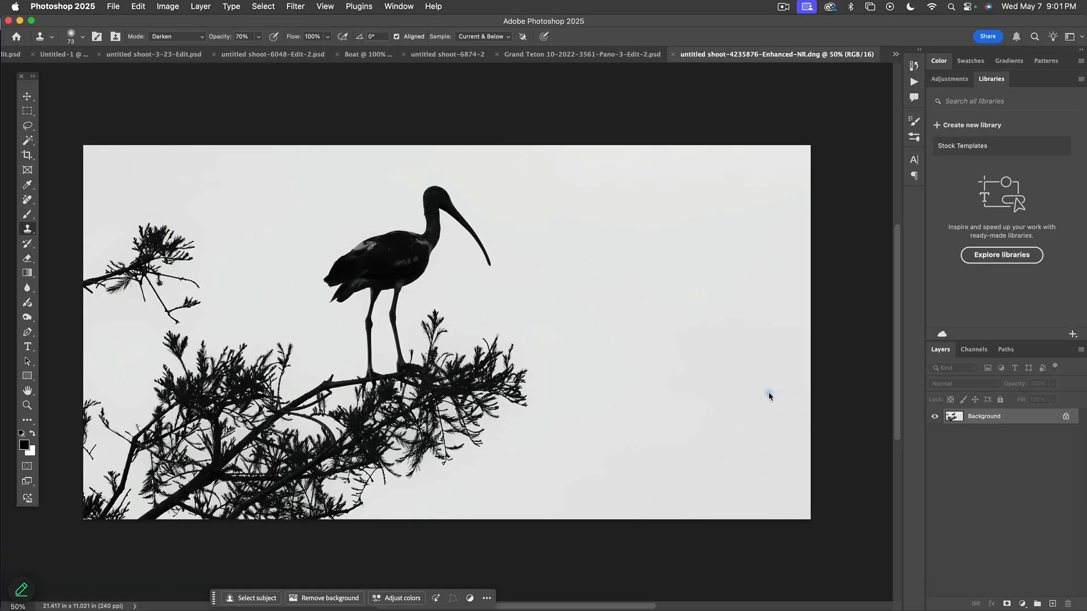
key("super+j")
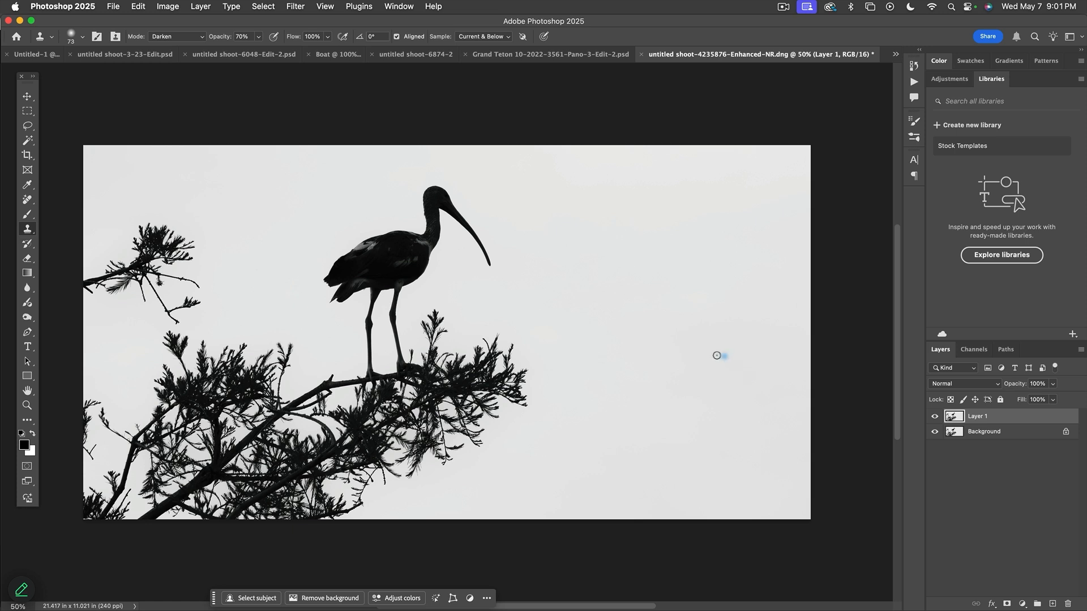
key("l")
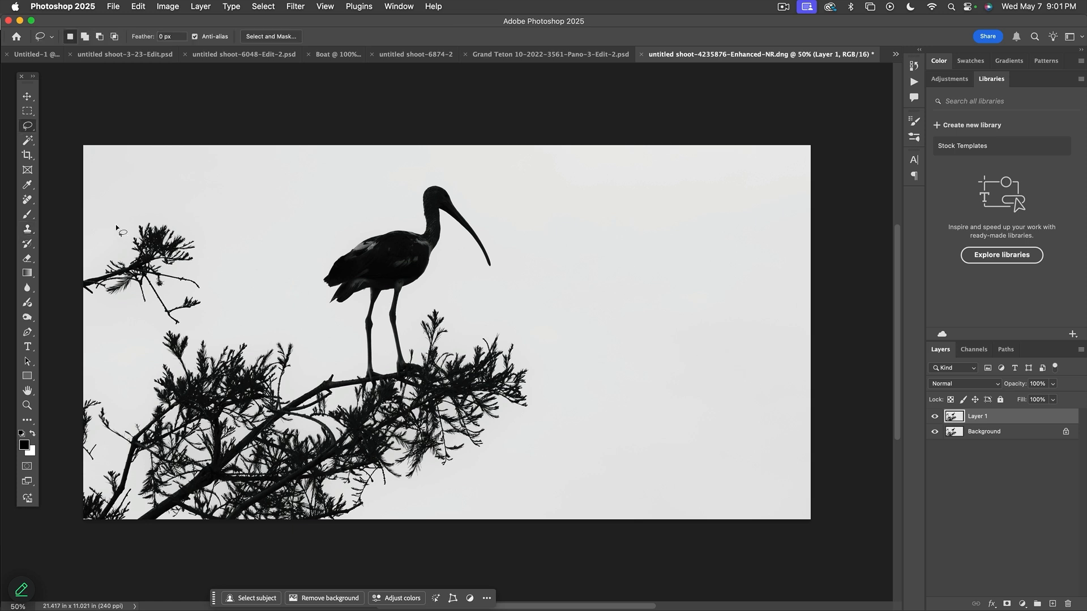
mouse_move(118, 225)
left_mouse_down()
mouse_move(205, 244)
mouse_move(209, 315)
mouse_move(187, 329)
mouse_move(67, 304)
mouse_move(99, 265)
left_mouse_up()
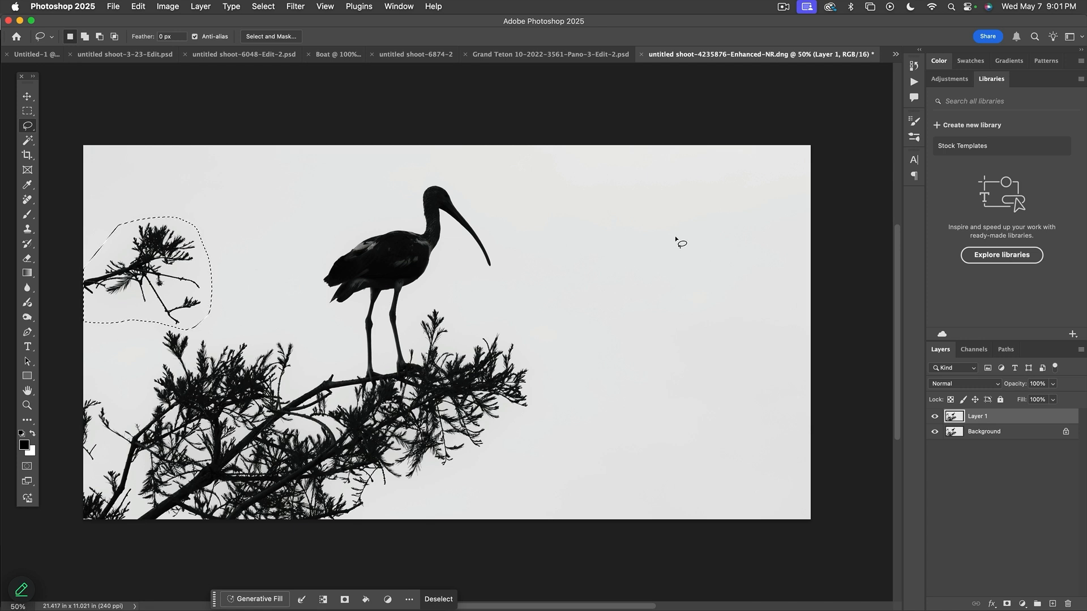
key("shift+BackSpace")
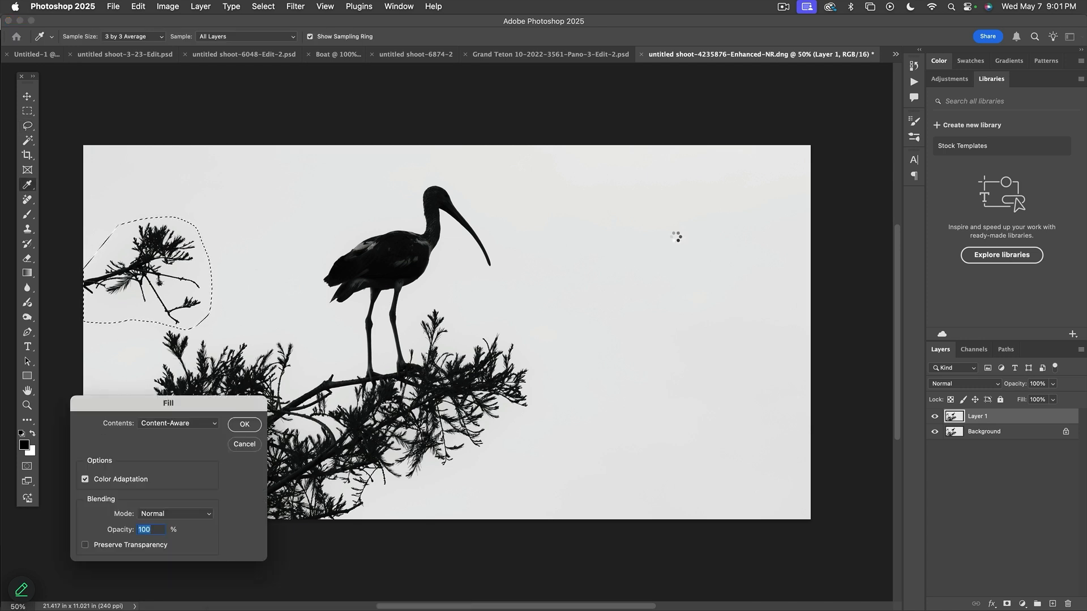
key("Return")
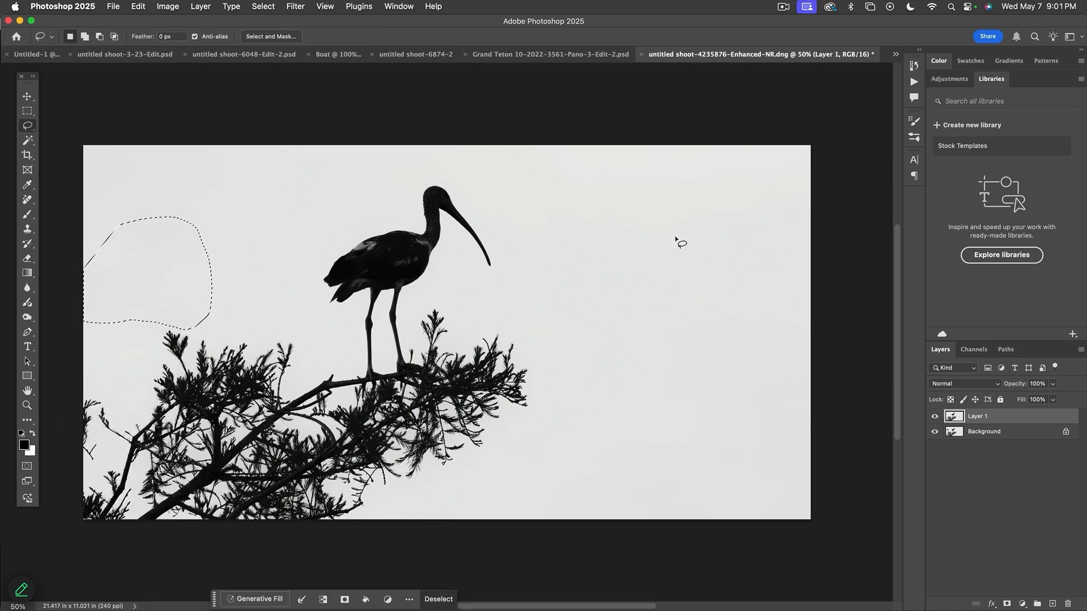
key("super+d")
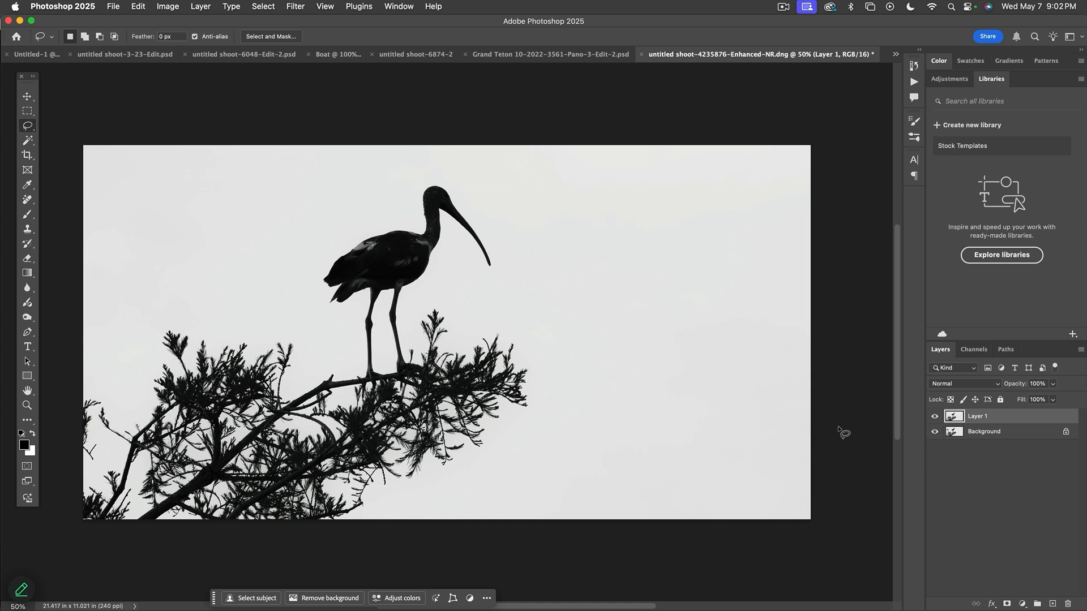
Step: Add a Black & White adjustment layer with the Red Filter preset and check the silhouette in full-screen view
left_click(1019, 604)
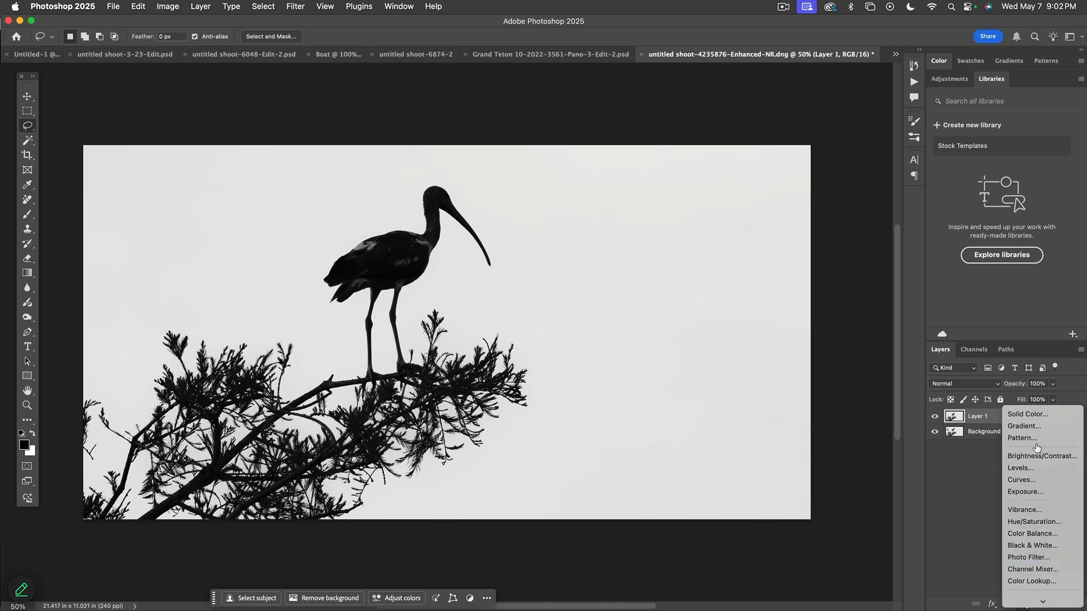
left_click(1058, 545)
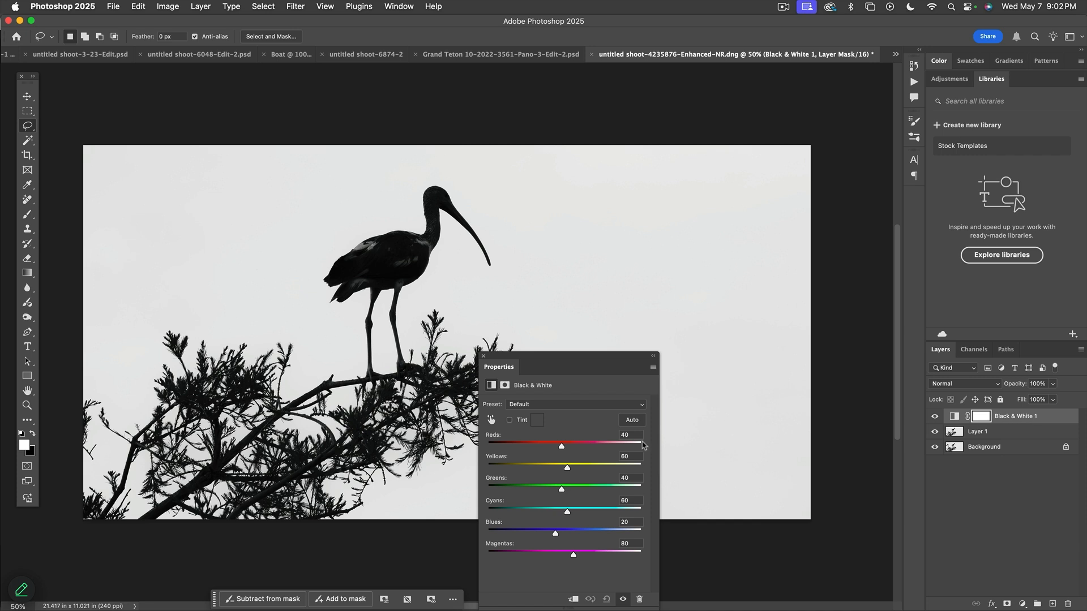
left_click(541, 405)
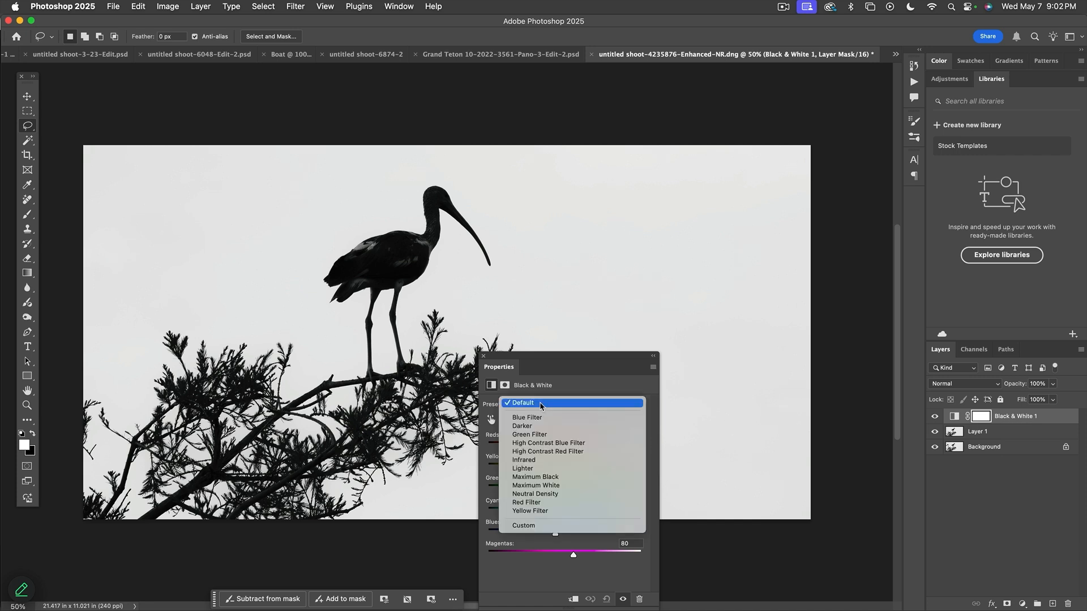
left_click(548, 504)
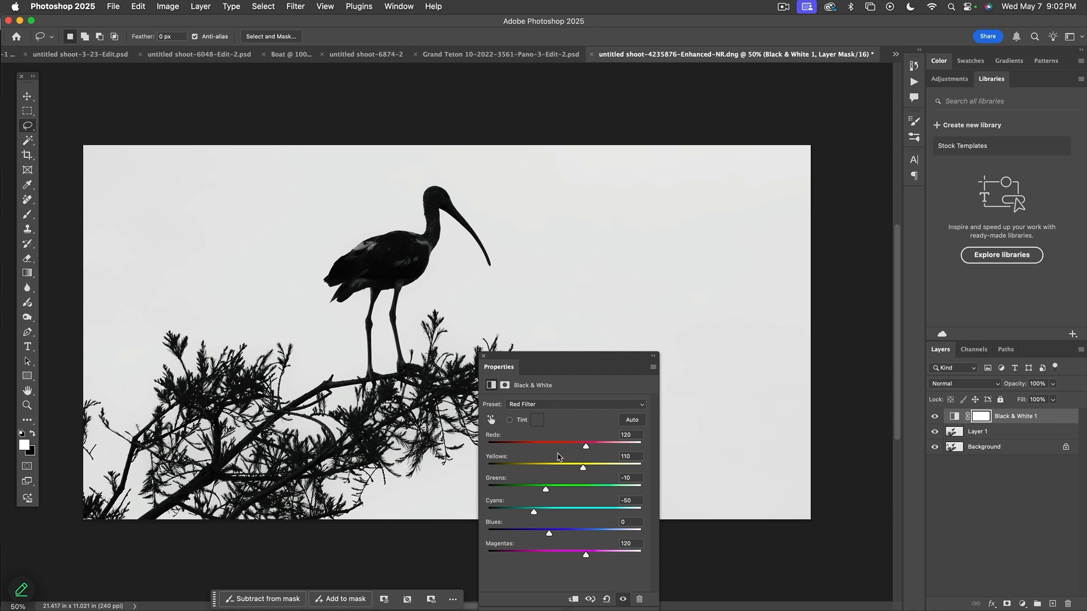
left_click(492, 419)
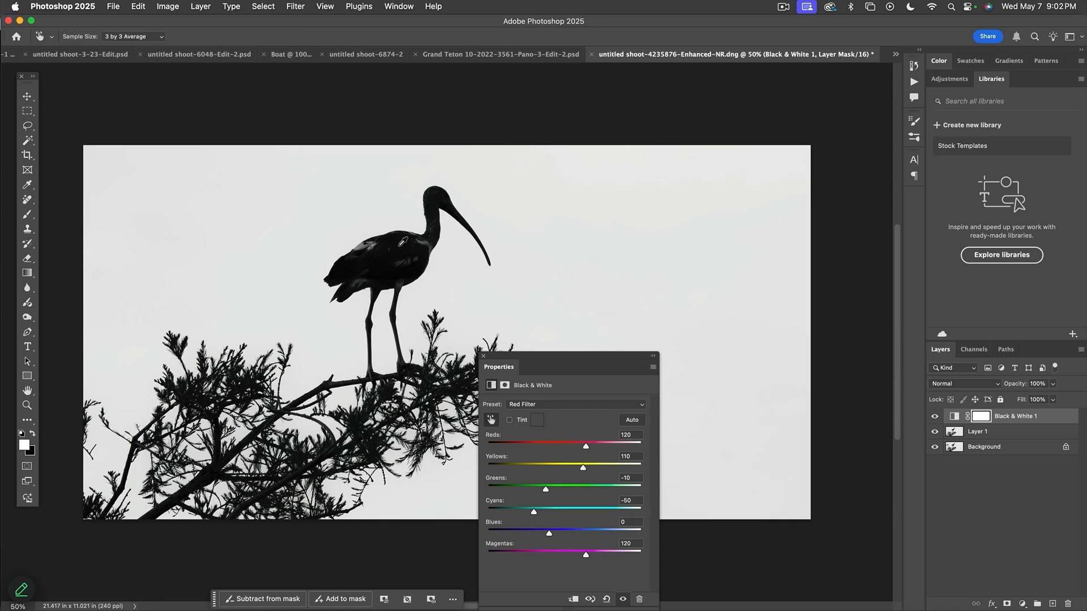
left_click(483, 357)
key("f")
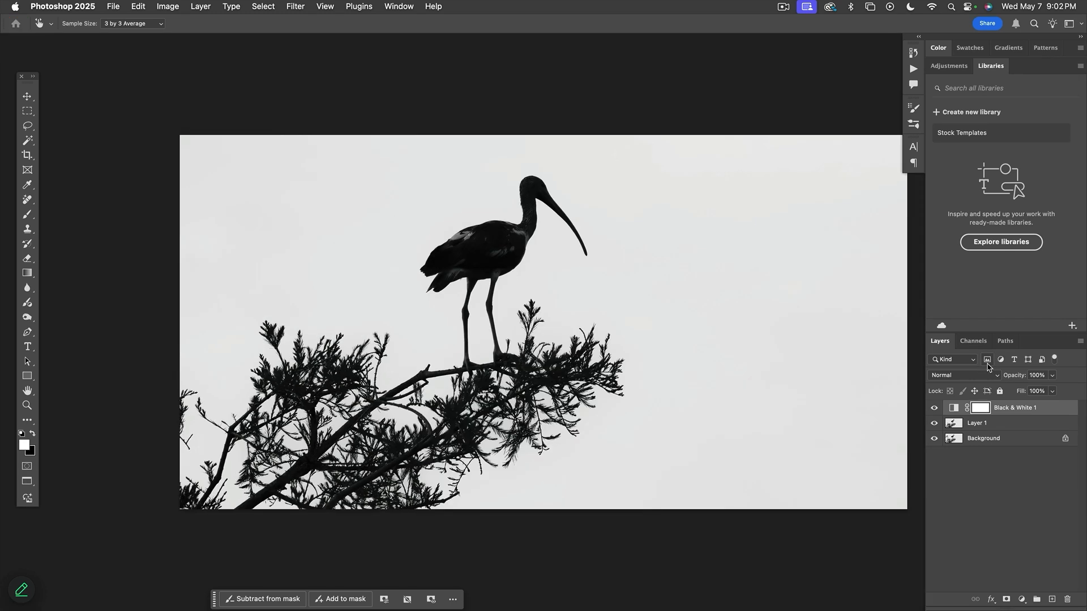
key("f")
key("super+0")
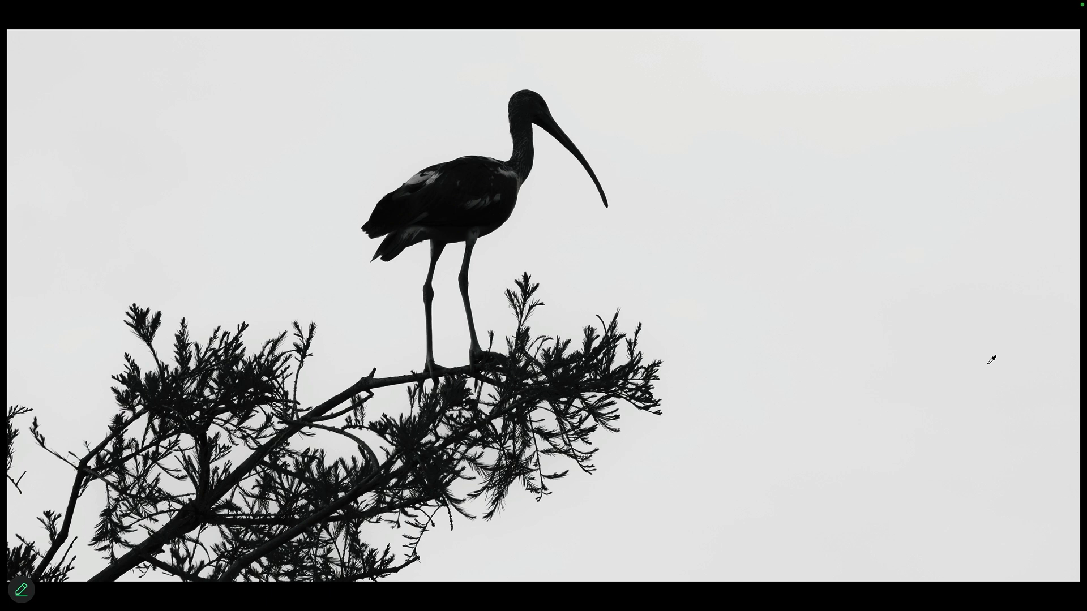
key("f")
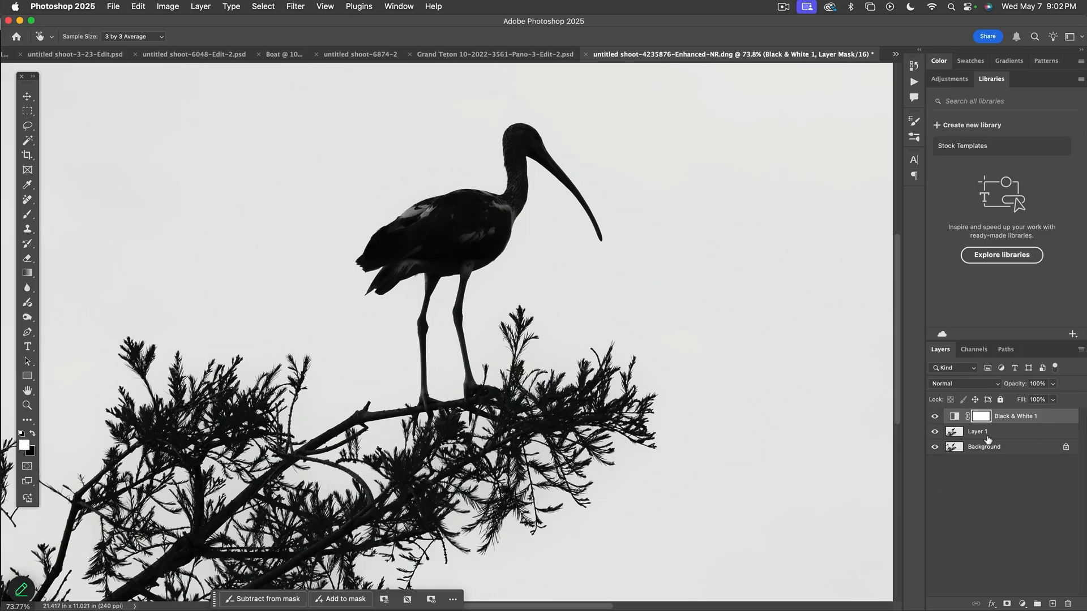
Step: Add a Levels adjustment above Layer 1 with the white input at 195 to whiten the sky, and save the document
left_click(956, 433)
key("l")
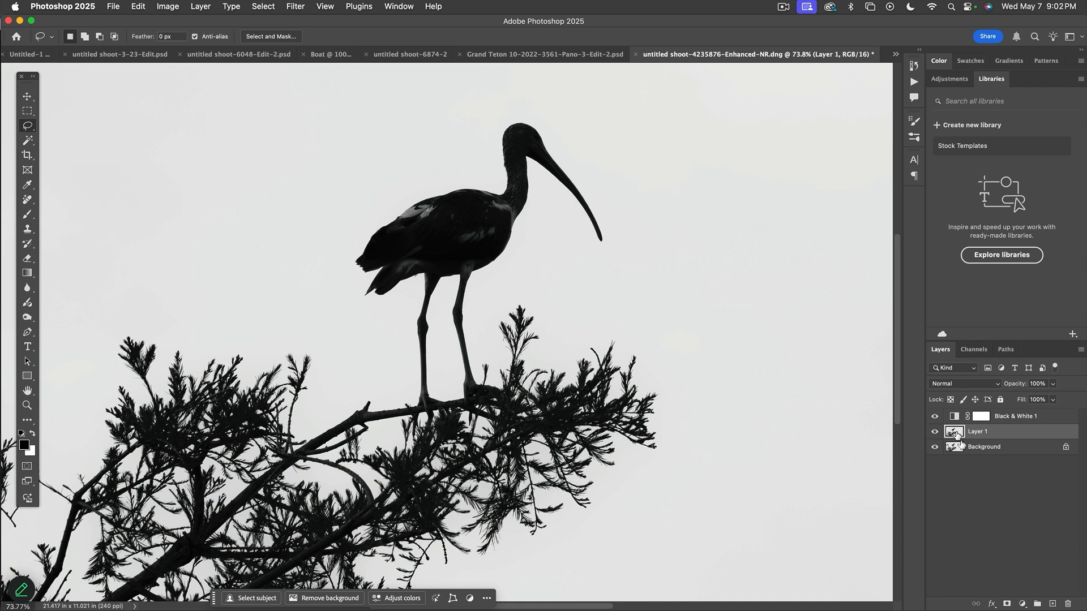
left_click(1022, 603)
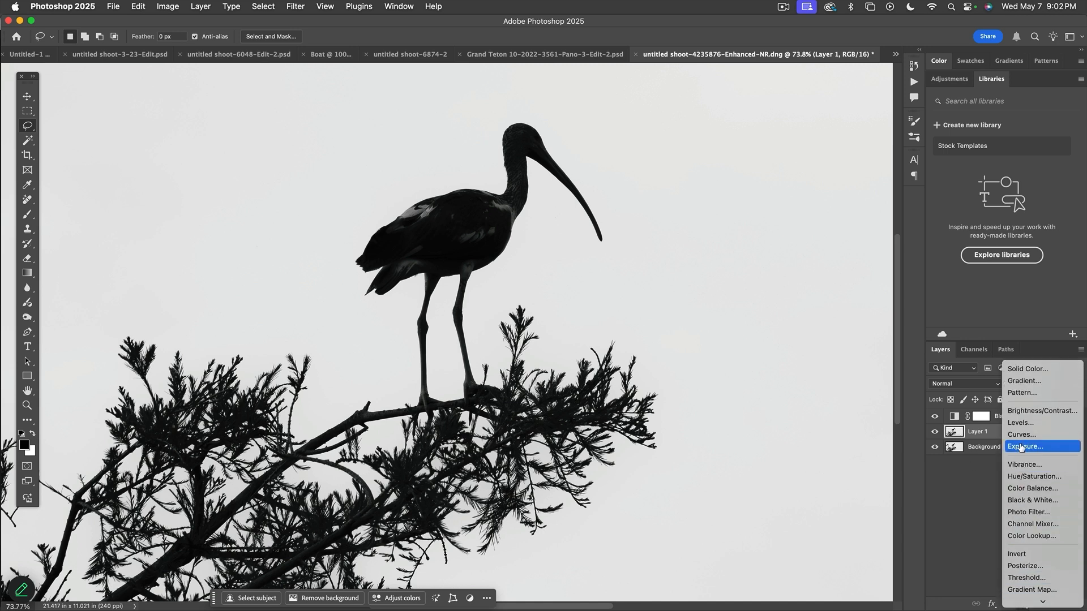
left_click(1020, 423)
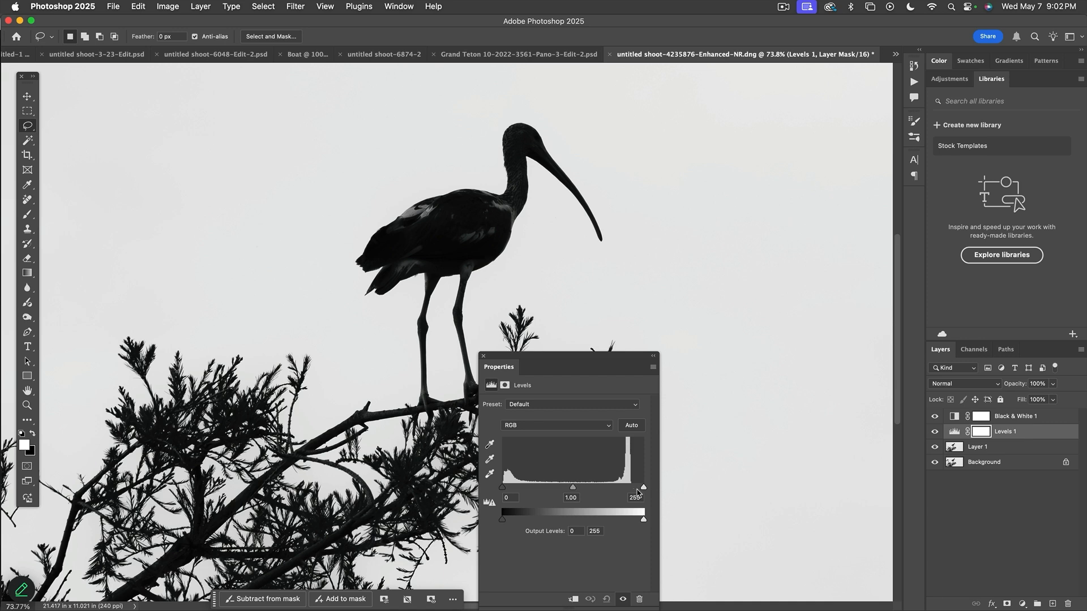
left_click_drag(643, 488, 612, 490)
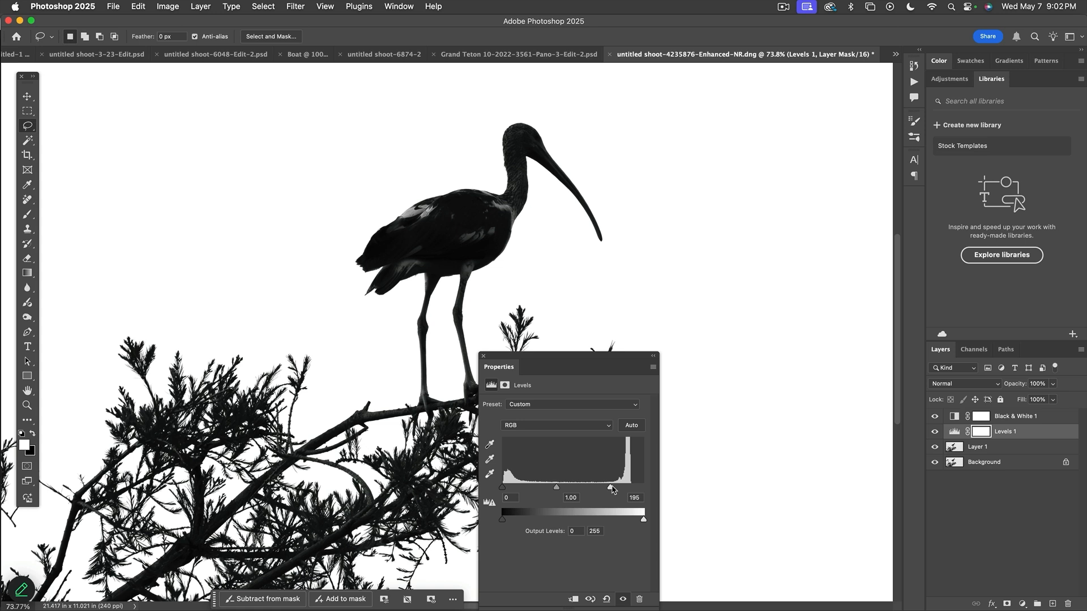
key("Return")
key("super+s")
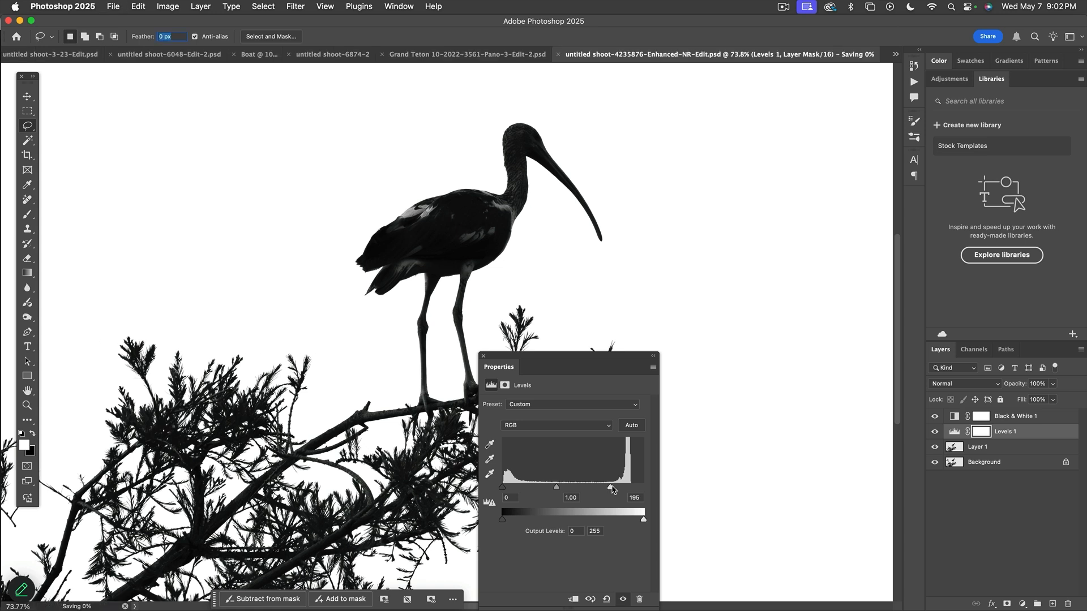
scroll(698, 379, "up", 3)
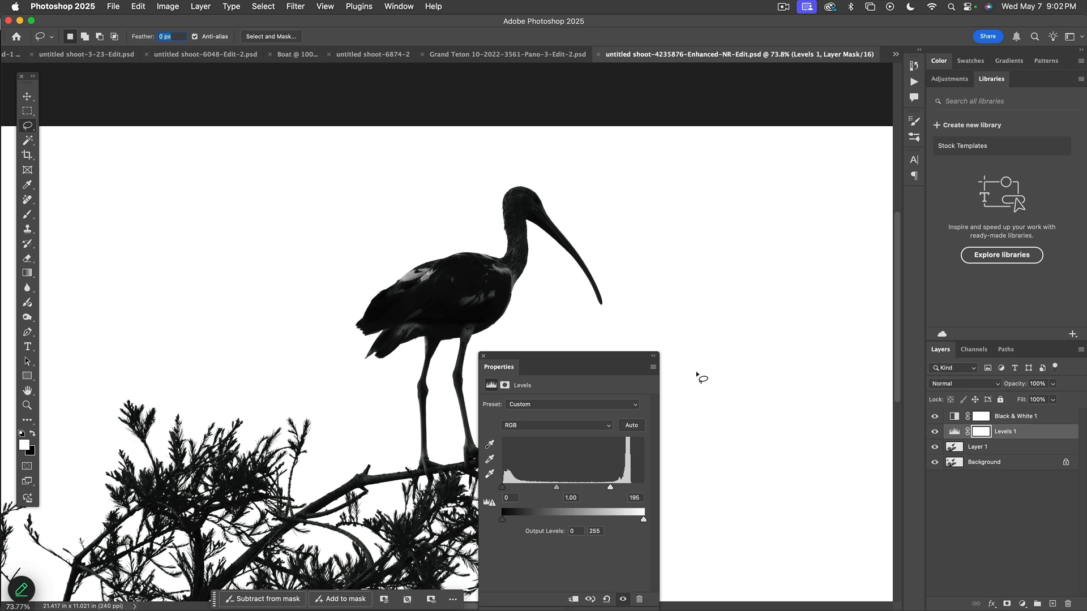
left_click(483, 356)
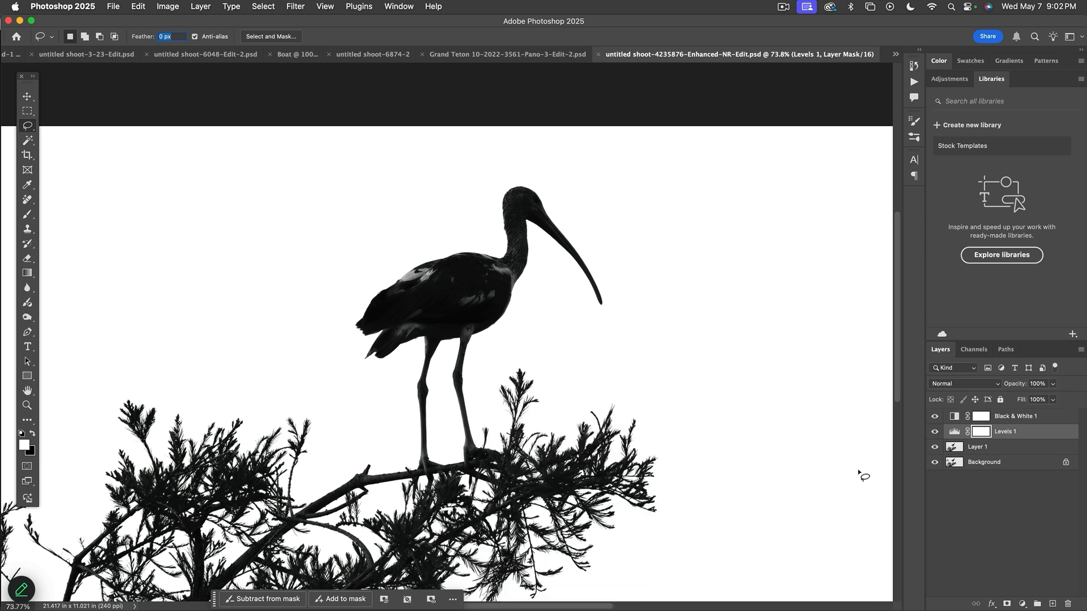
Step: Switch back to Lightroom Classic and crop the edited silhouette's left edge to trim off the stray twigs
key("super+Tab")
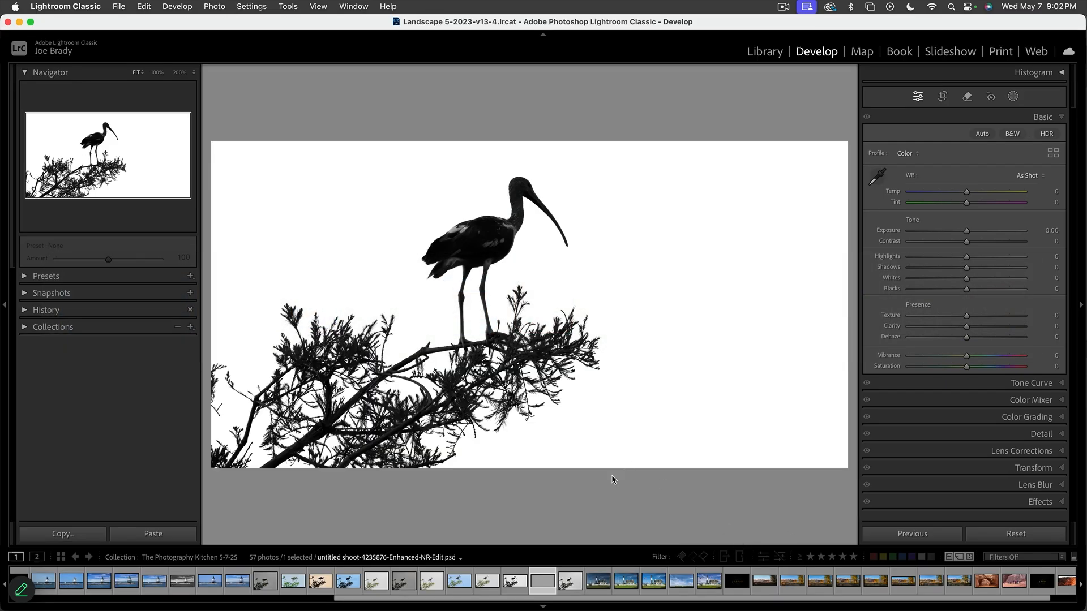
key("r")
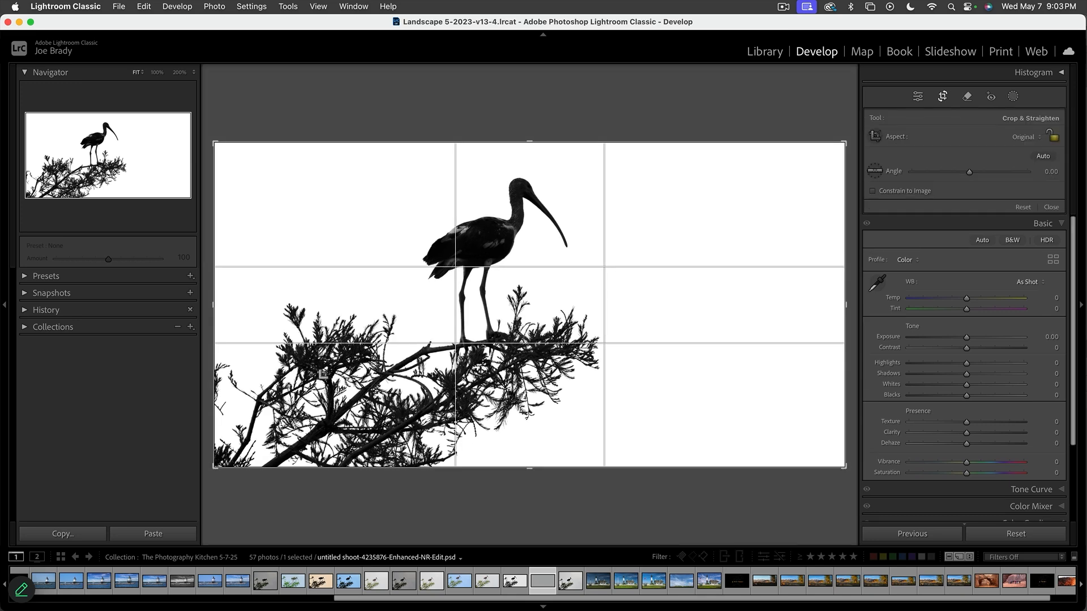
left_click_drag(214, 304, 231, 304)
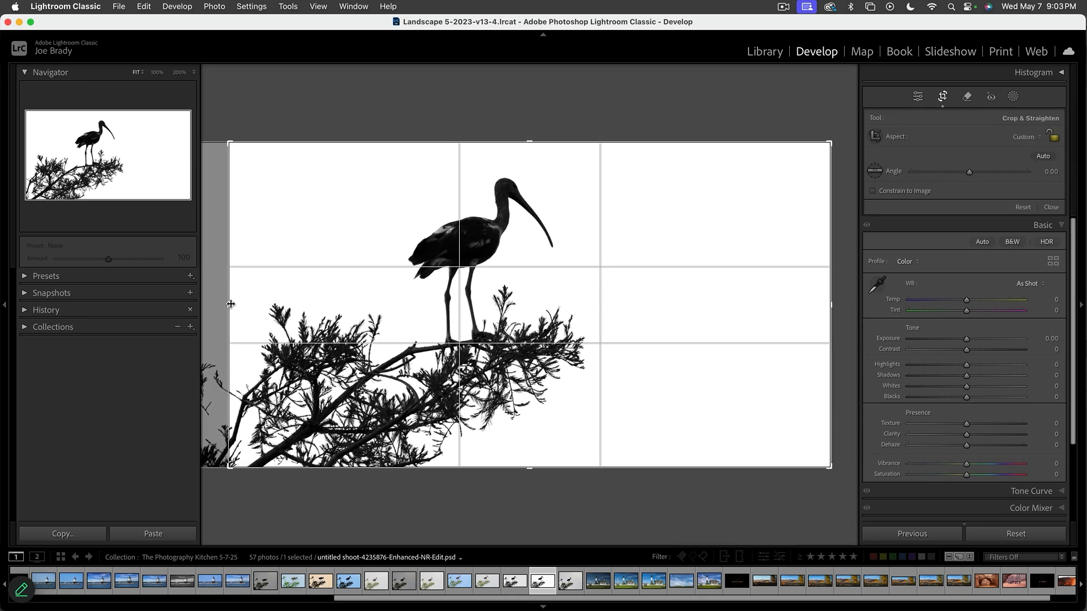
key("Return")
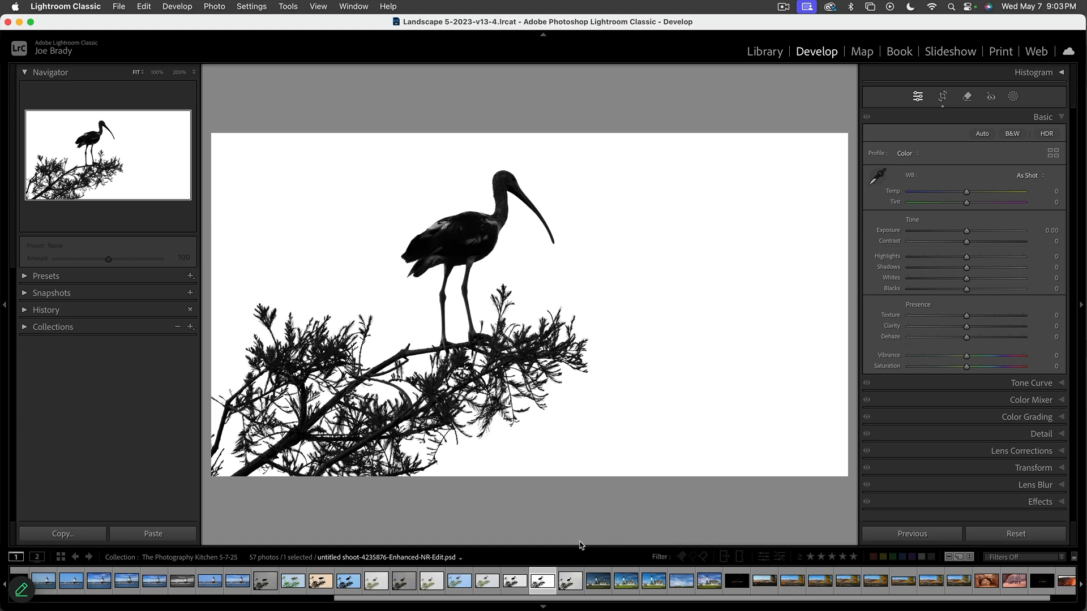
Step: Select the dark original lighthouse photo and its final blue-sky version and compare them
left_click(597, 583)
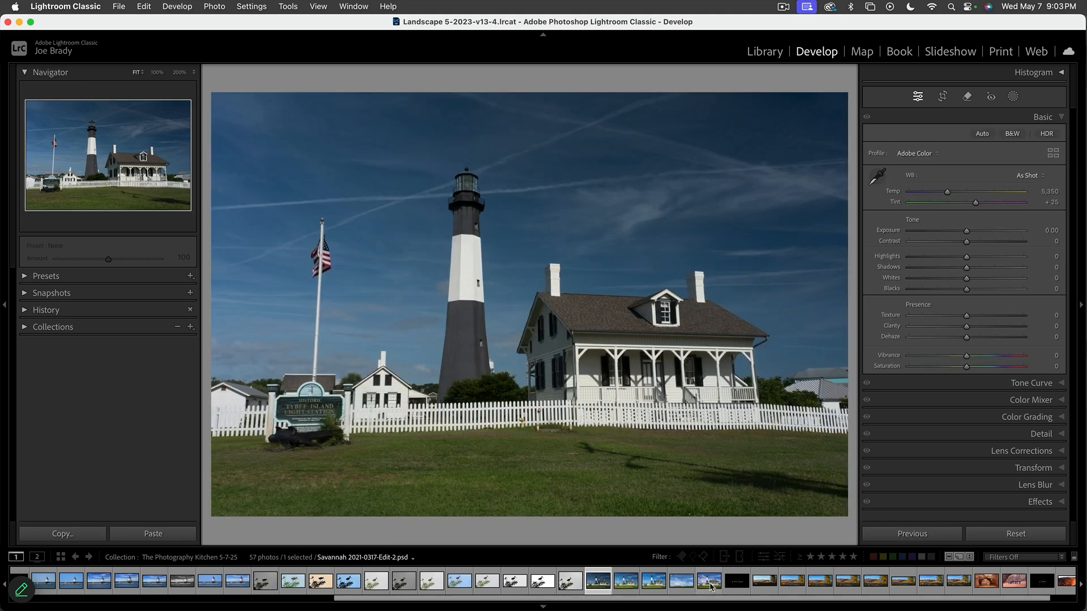
left_click(711, 587, "super")
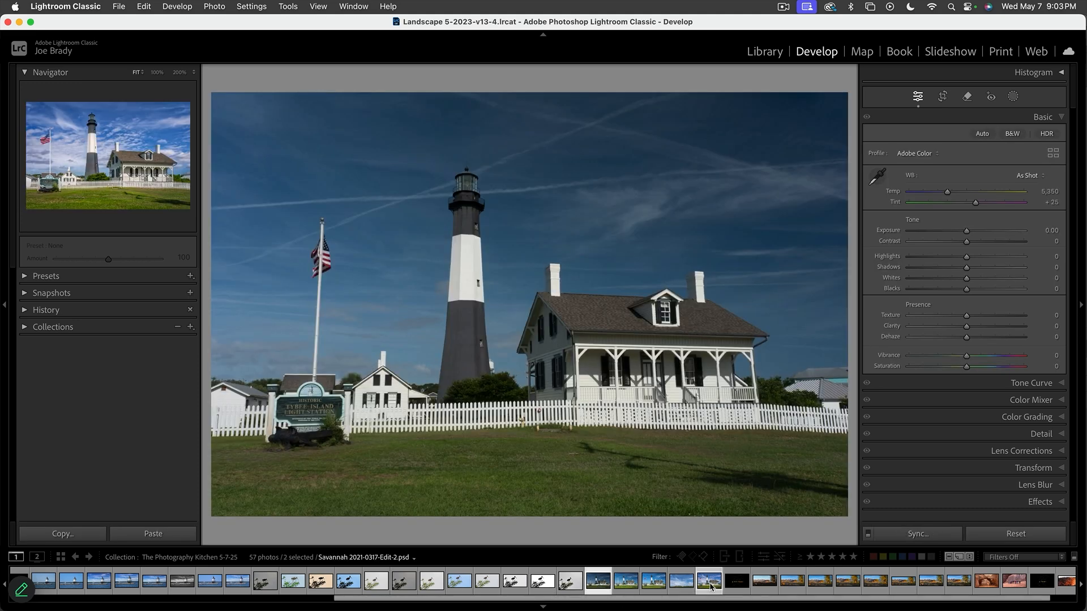
key("super+Return")
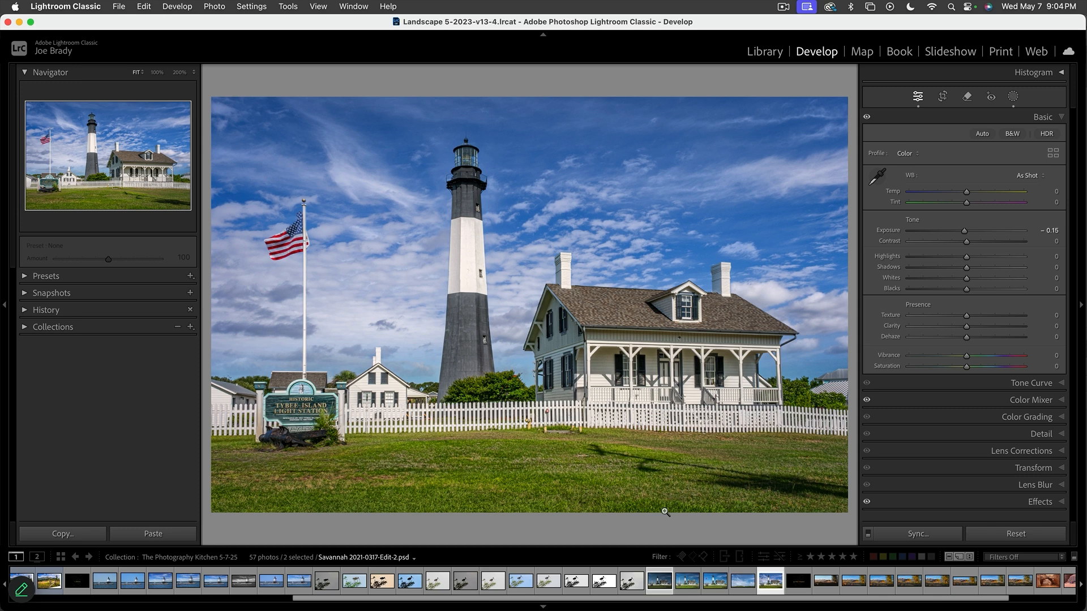
Step: Show the Effects settings of the blue-sky lighthouse photo and toggle them off and on repeatedly to compare it with and without the post-crop vignette
left_click(1038, 502)
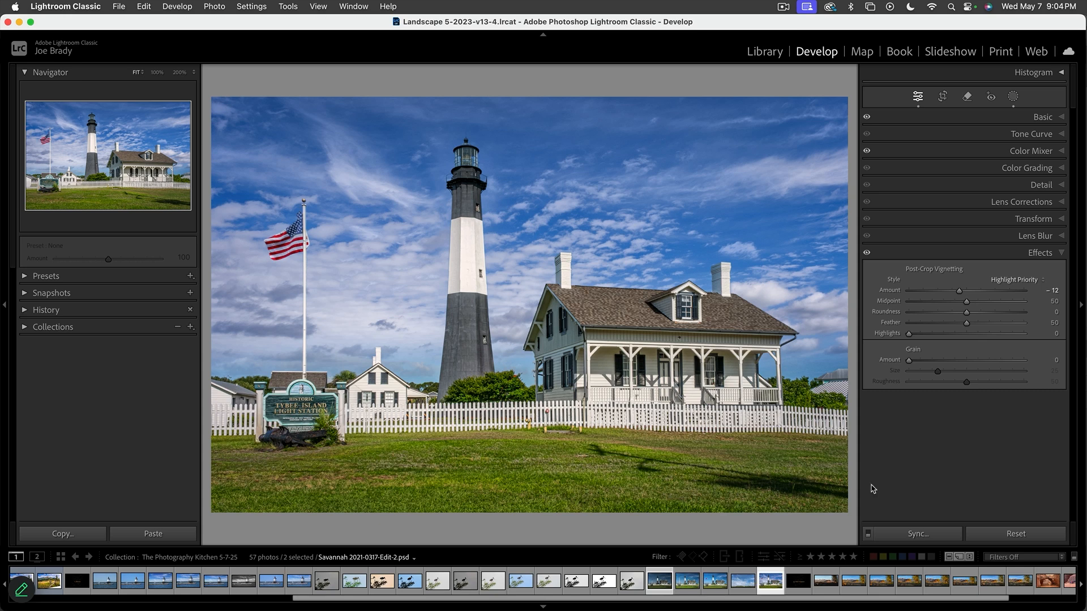
left_click(866, 254)
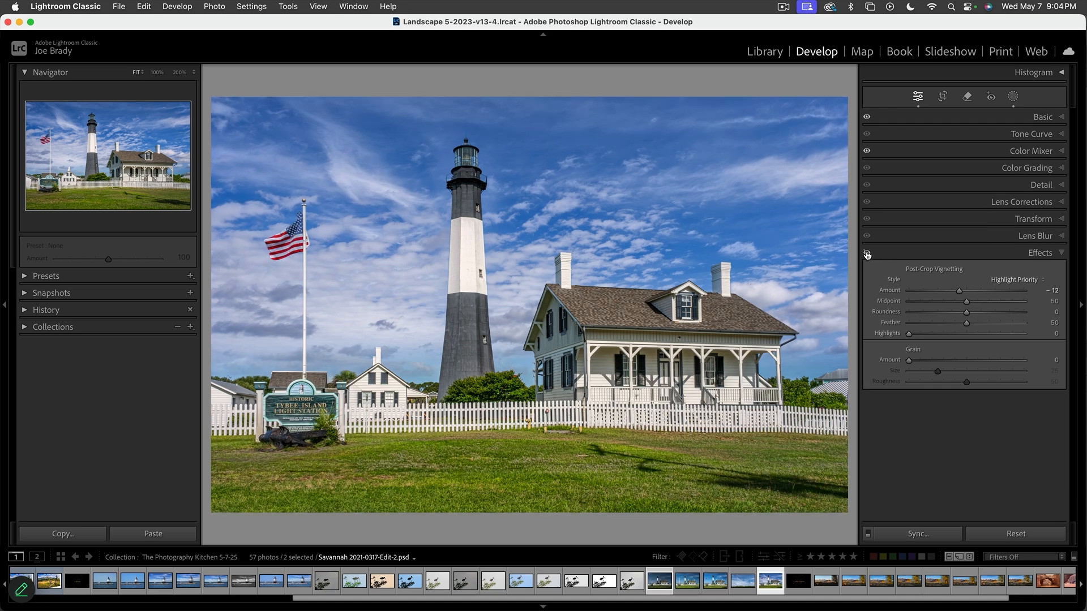
left_click(866, 255)
left_click(867, 255)
left_click(866, 254)
left_click(867, 254)
left_click(867, 254)
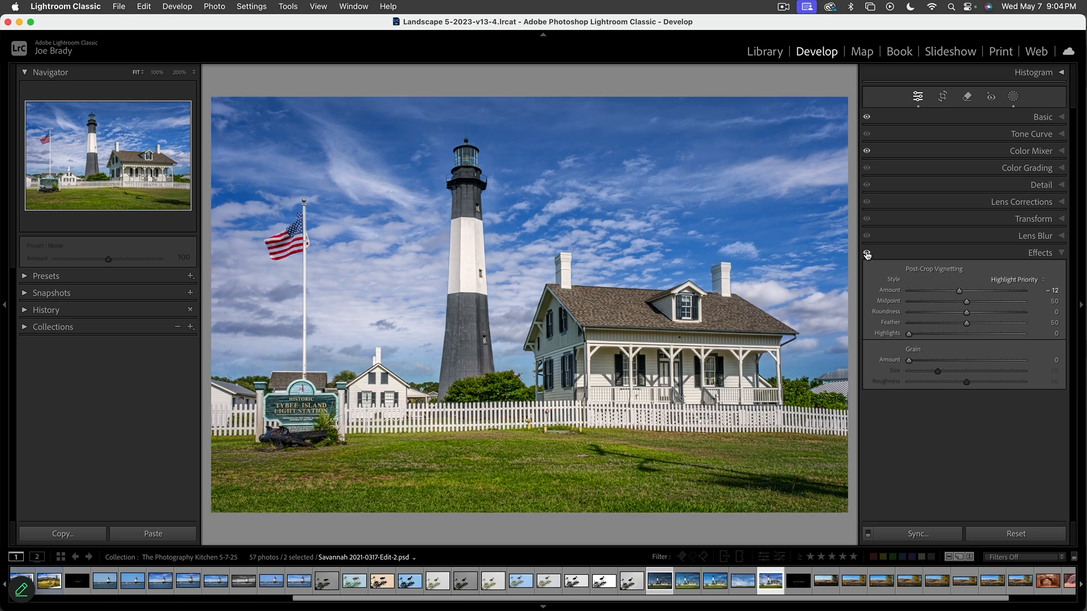
left_click(867, 254)
left_click(867, 254)
left_click(866, 254)
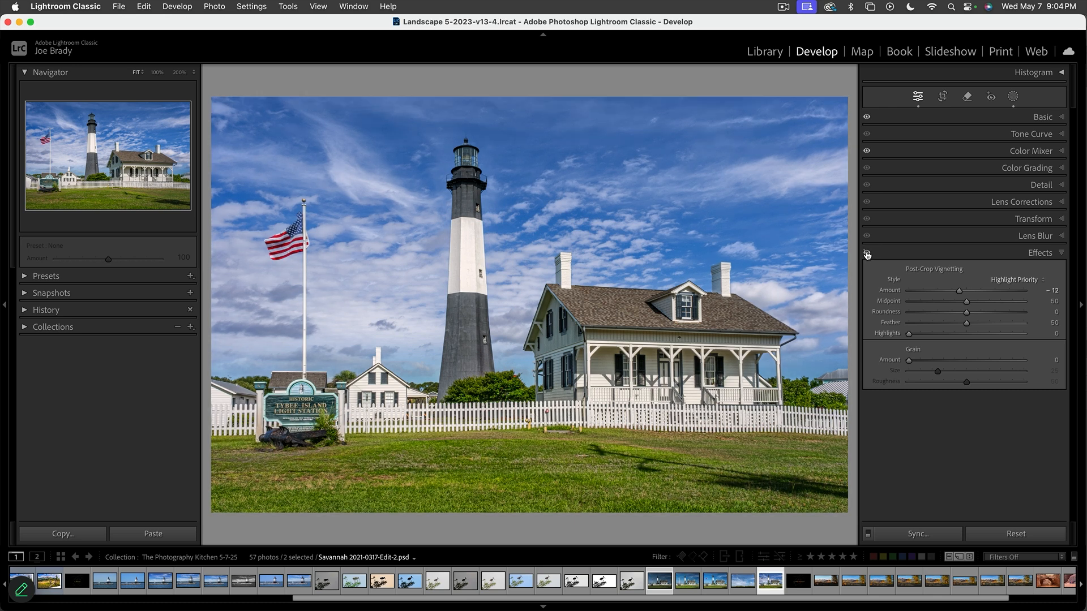
left_click(867, 255)
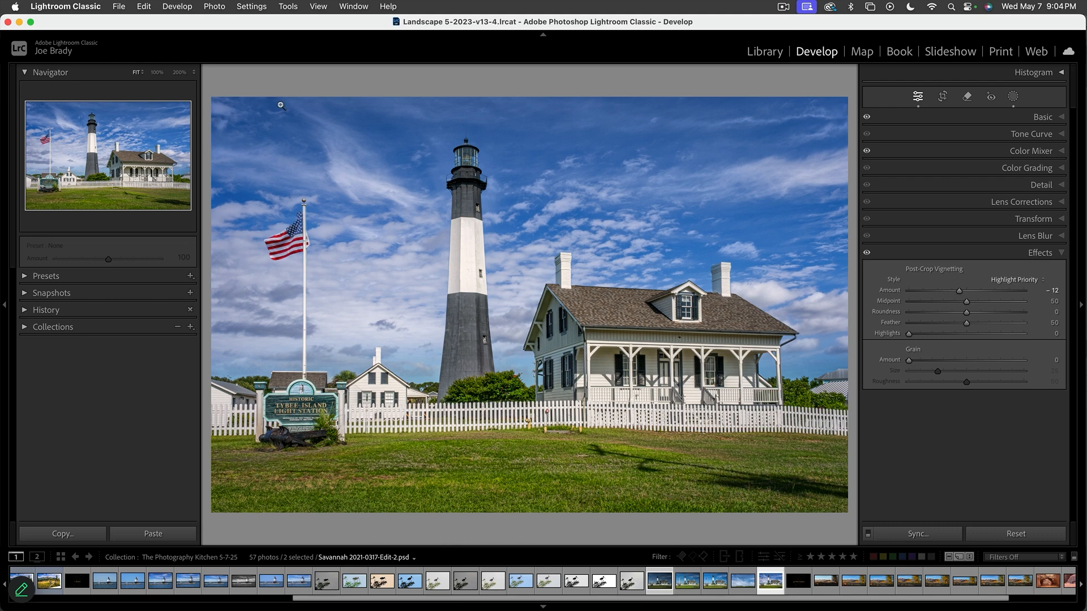
left_click(866, 252)
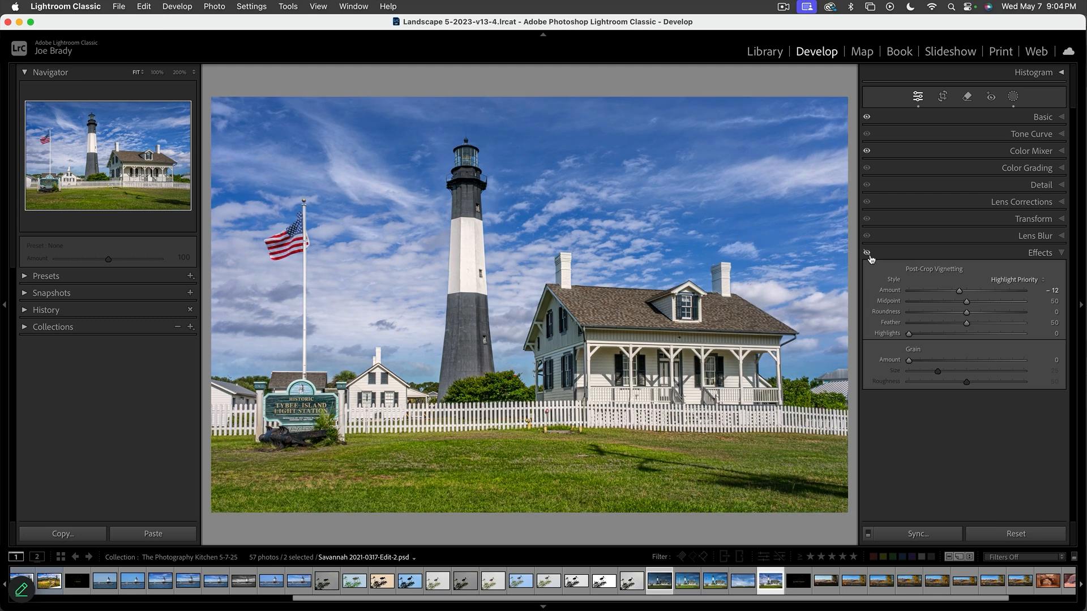
left_click(867, 253)
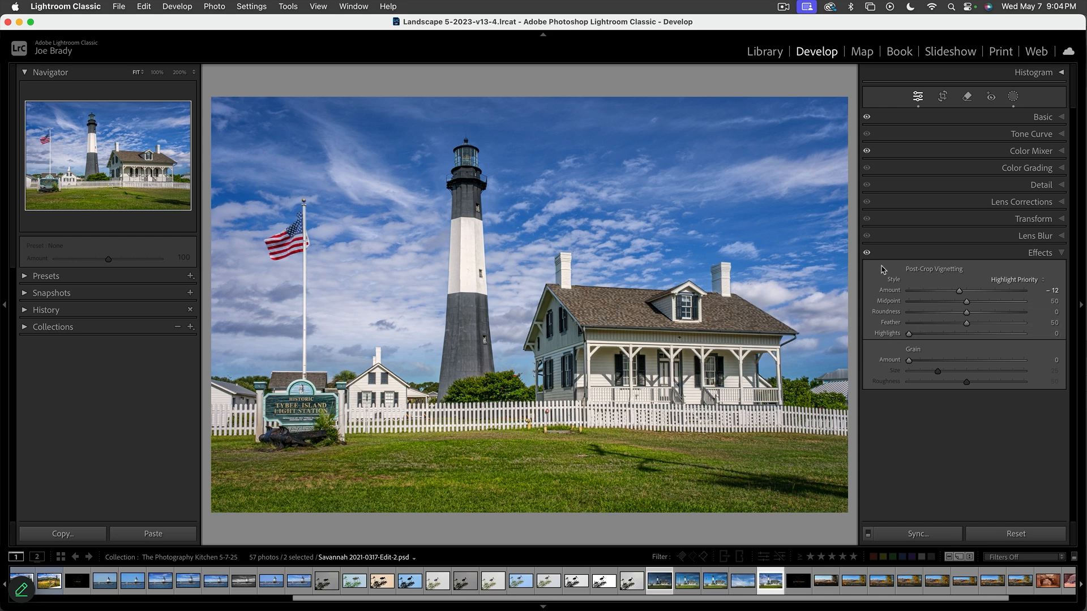
left_click(868, 255)
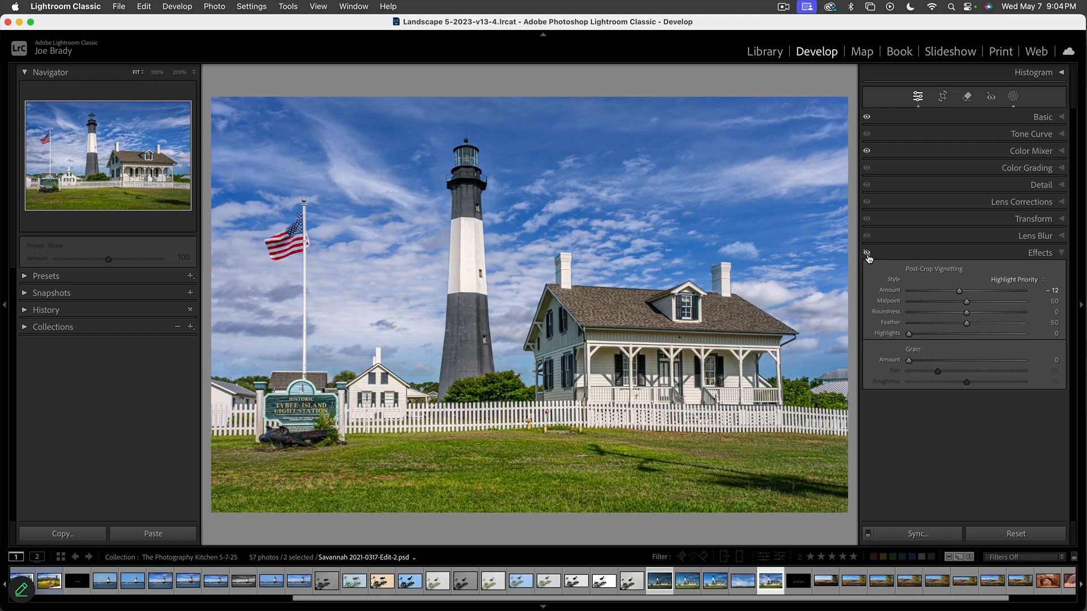
left_click(866, 253)
left_click(867, 253)
left_click(867, 253)
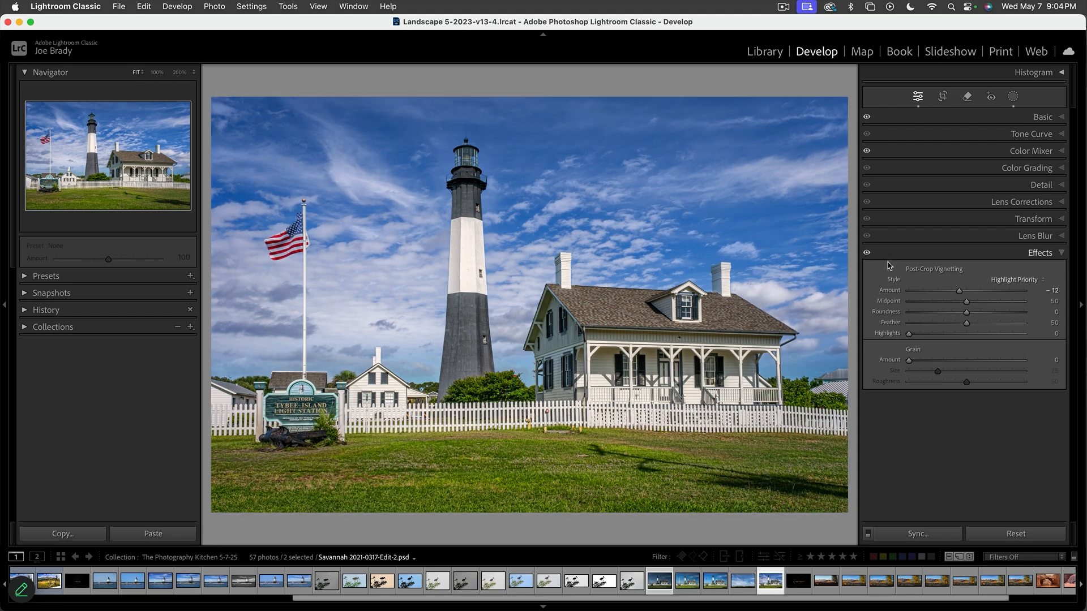
left_click(866, 254)
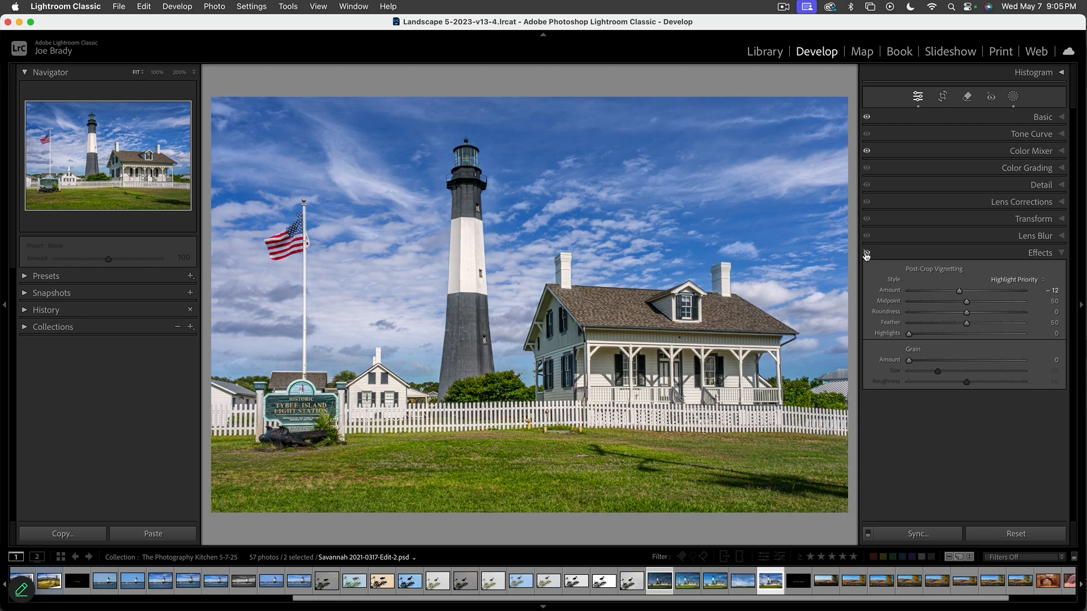
left_click(866, 254)
left_click(867, 254)
left_click(866, 253)
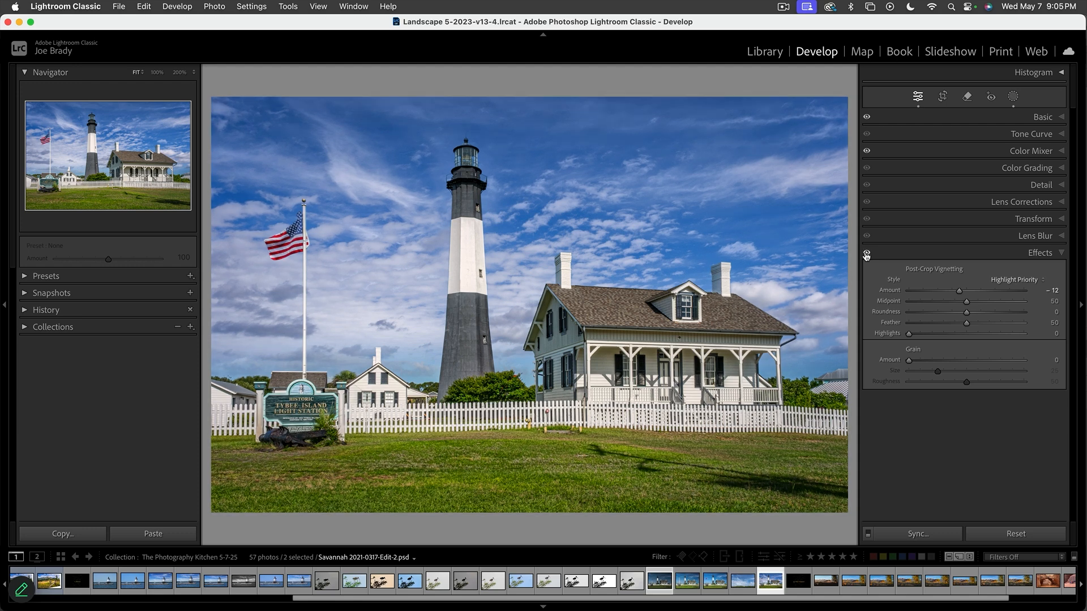